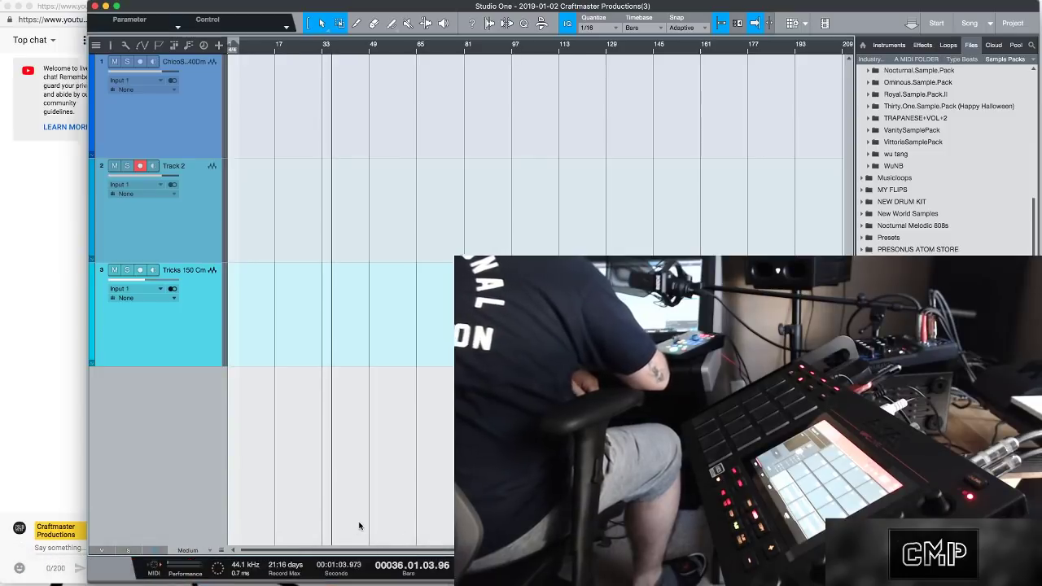
Stop the song playback, check the YouTube live dashboard in Chrome, and put the browser window away
{"action": "key", "text": "space"}
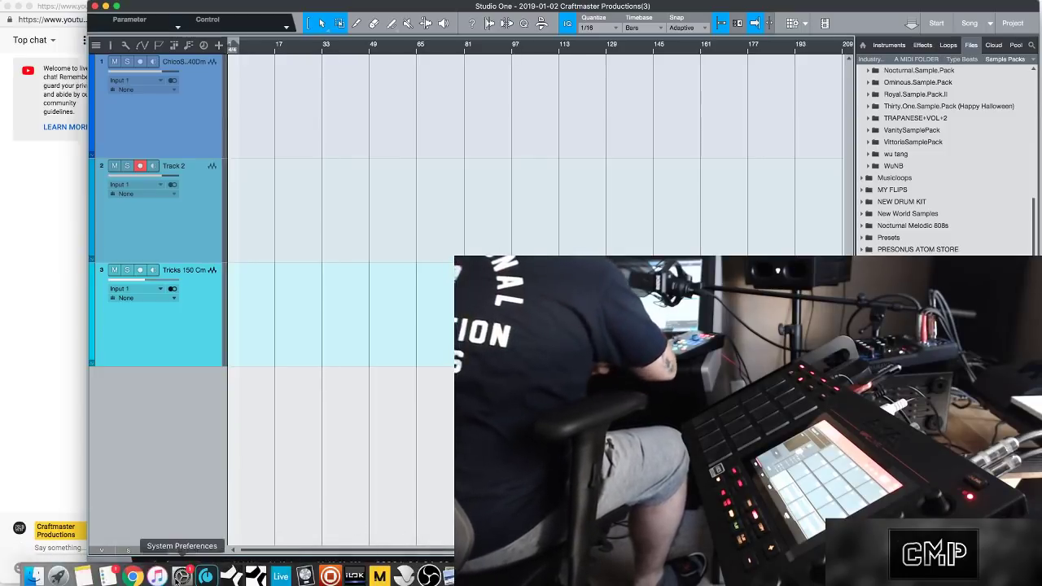
{"action": "left_click", "coordinate": [134, 571]}
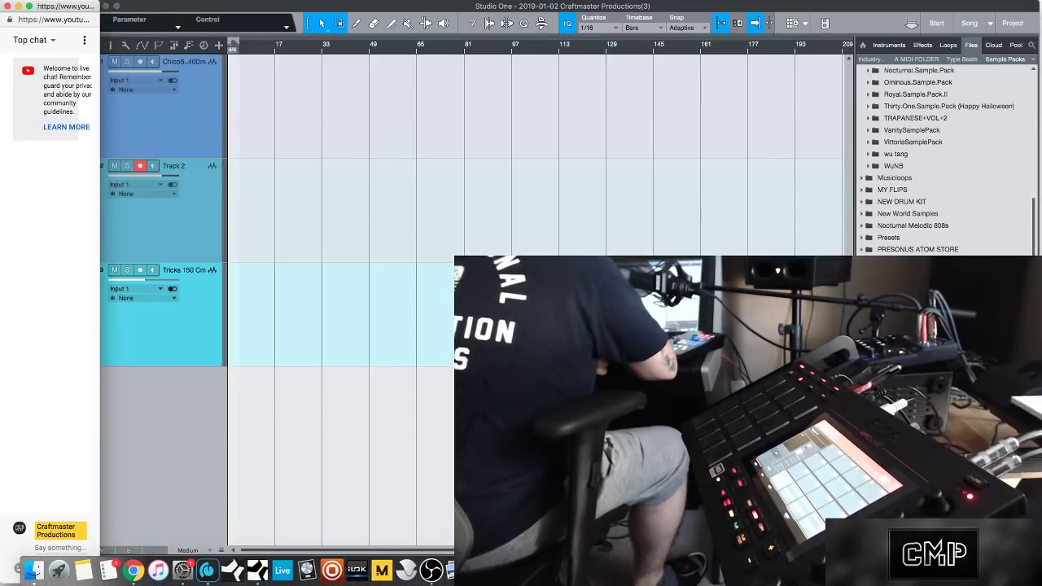
{"action": "left_click", "coordinate": [133, 570]}
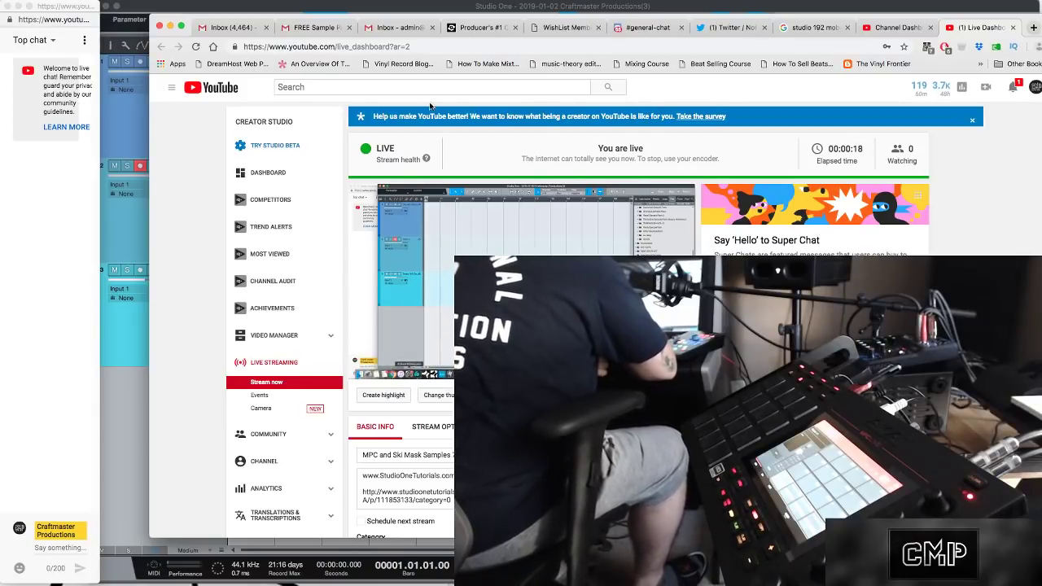
{"action": "left_click", "coordinate": [161, 10]}
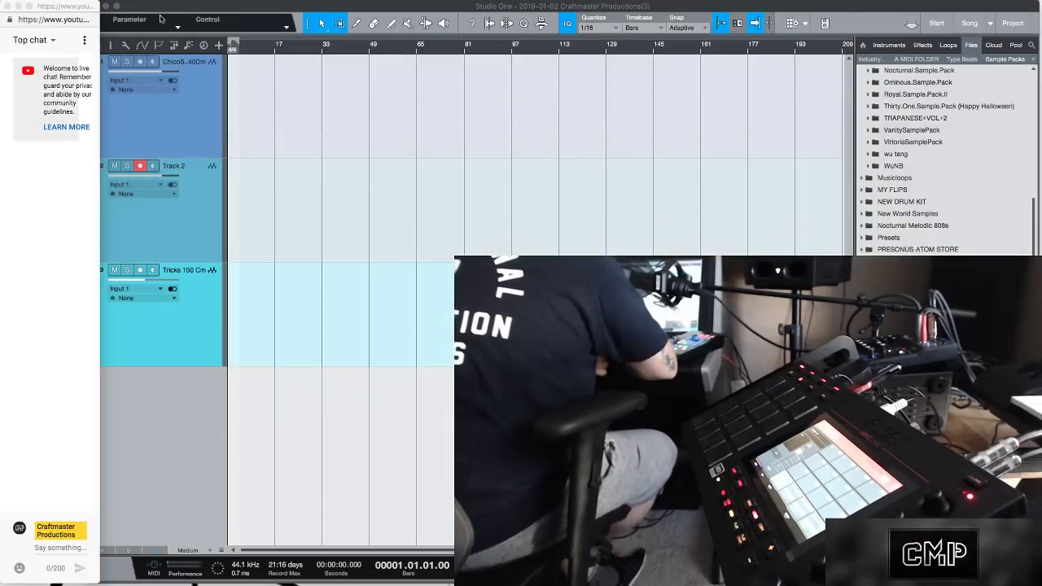
Widen the YouTube chat window beside the song window and set the chat to Live chat
{"action": "left_click_drag", "start_coordinate": [85, 140], "coordinate": [114, 141]}
{"action": "left_click", "coordinate": [96, 140]}
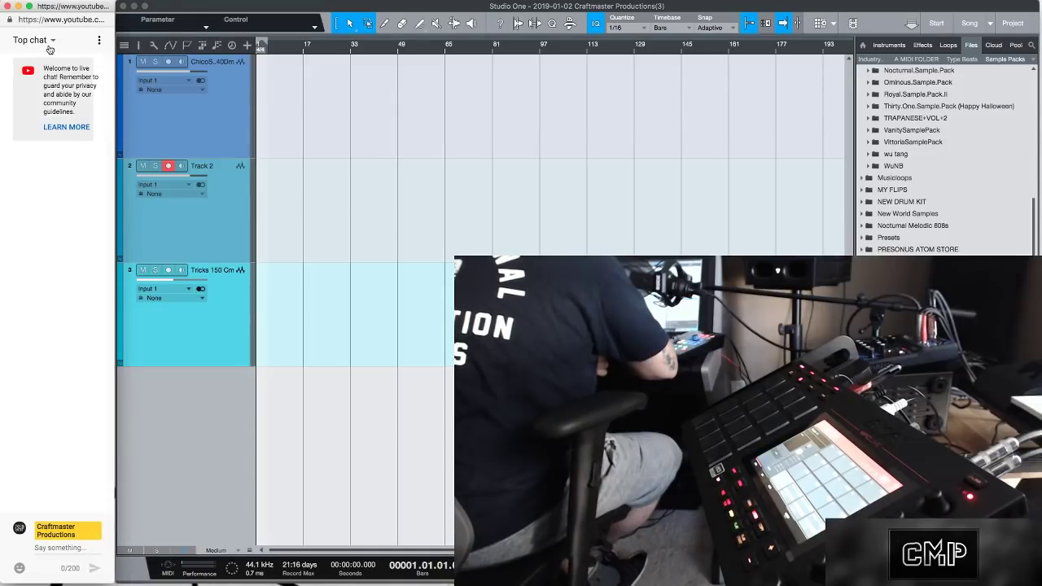
{"action": "left_click", "coordinate": [53, 43]}
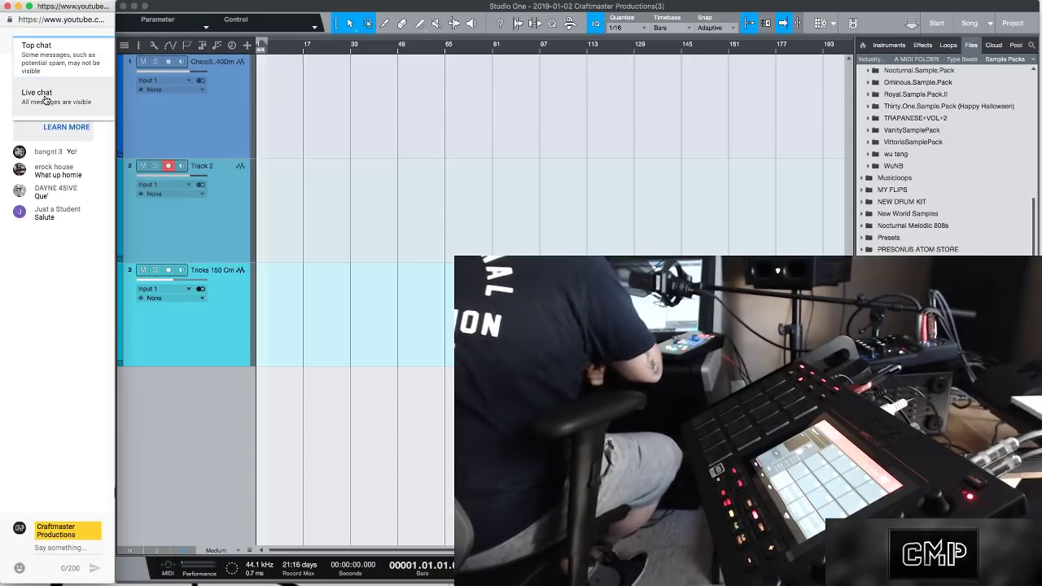
{"action": "left_click", "coordinate": [46, 96]}
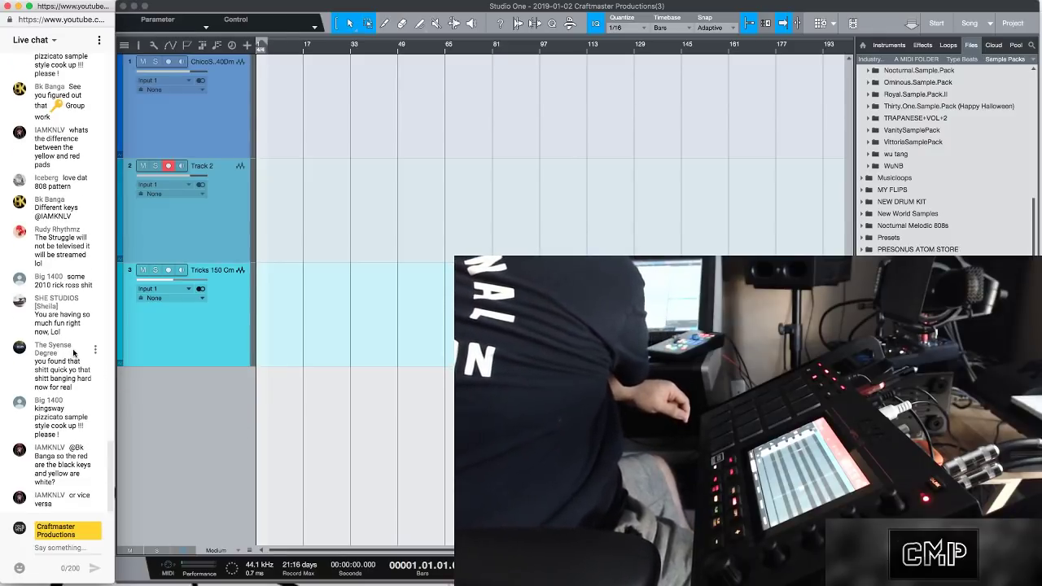
Read back through the earlier viewer messages in the live chat
{"action": "scroll", "coordinate": [74, 351], "scroll_direction": "up", "scroll_amount": 5}
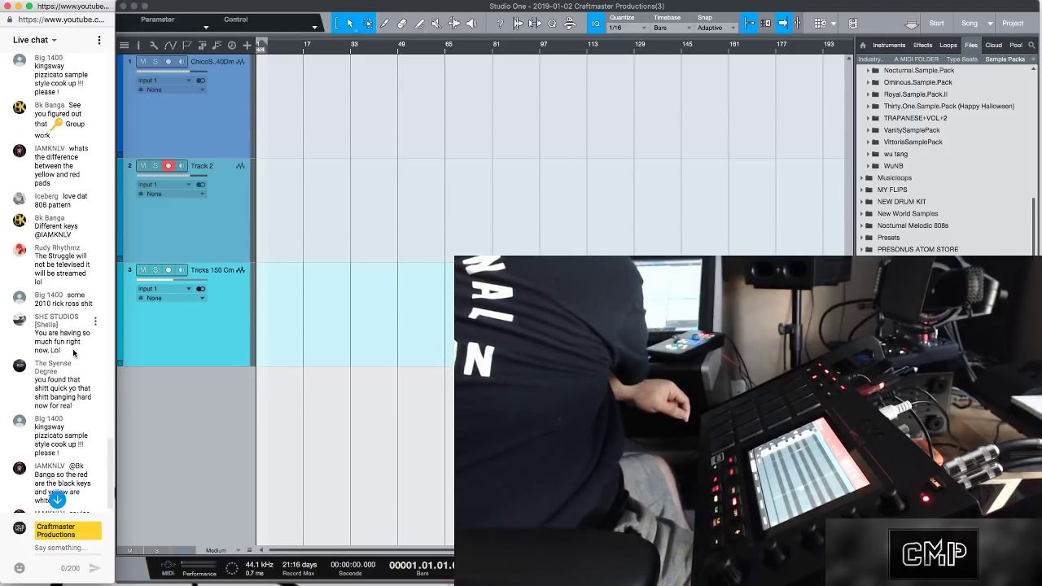
{"action": "scroll", "coordinate": [74, 352], "scroll_direction": "up", "scroll_amount": 6}
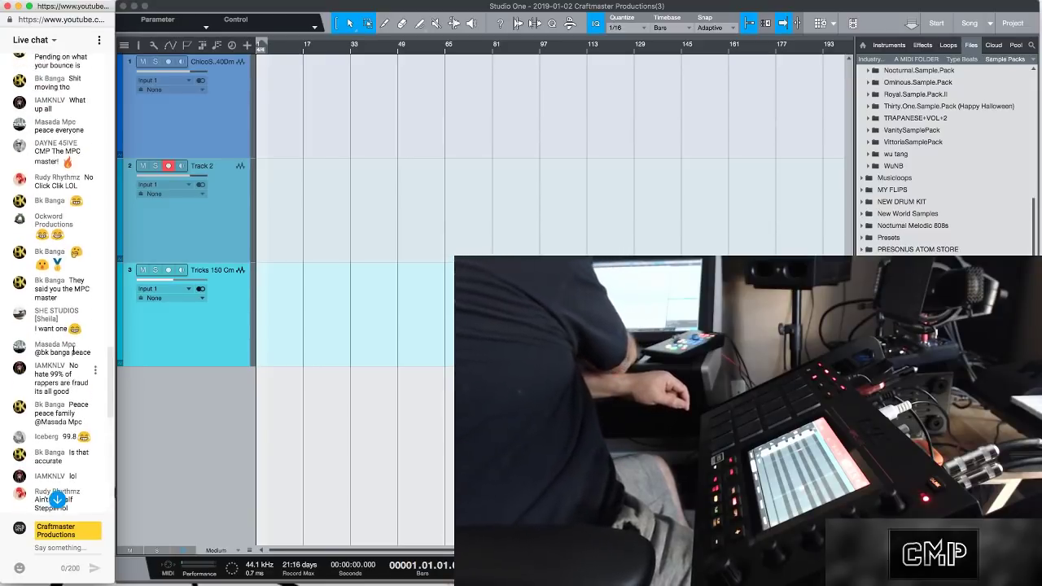
{"action": "scroll", "coordinate": [74, 352], "scroll_direction": "up", "scroll_amount": 4}
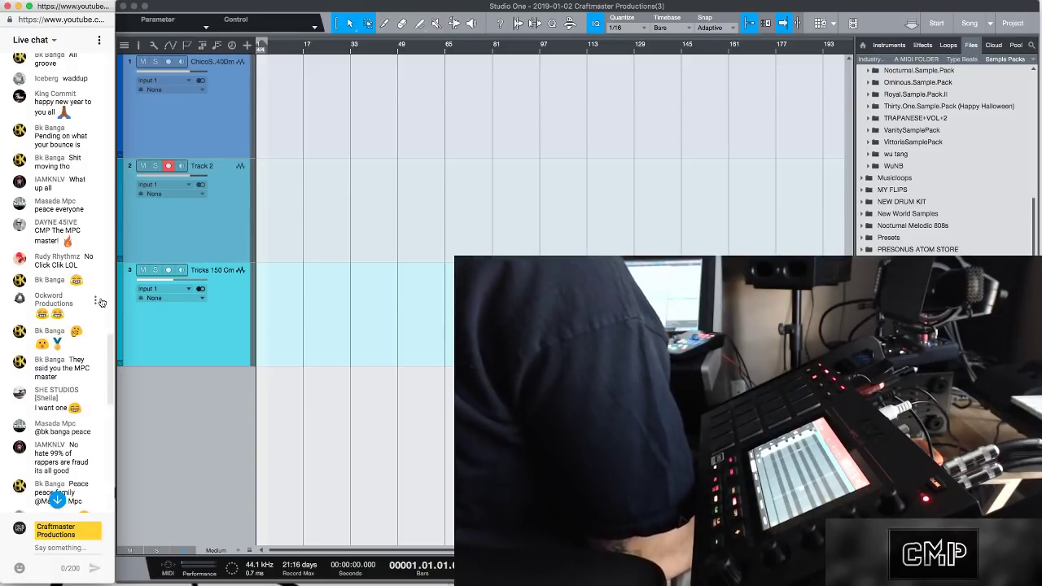
{"action": "scroll", "coordinate": [101, 302], "scroll_direction": "up", "scroll_amount": 3}
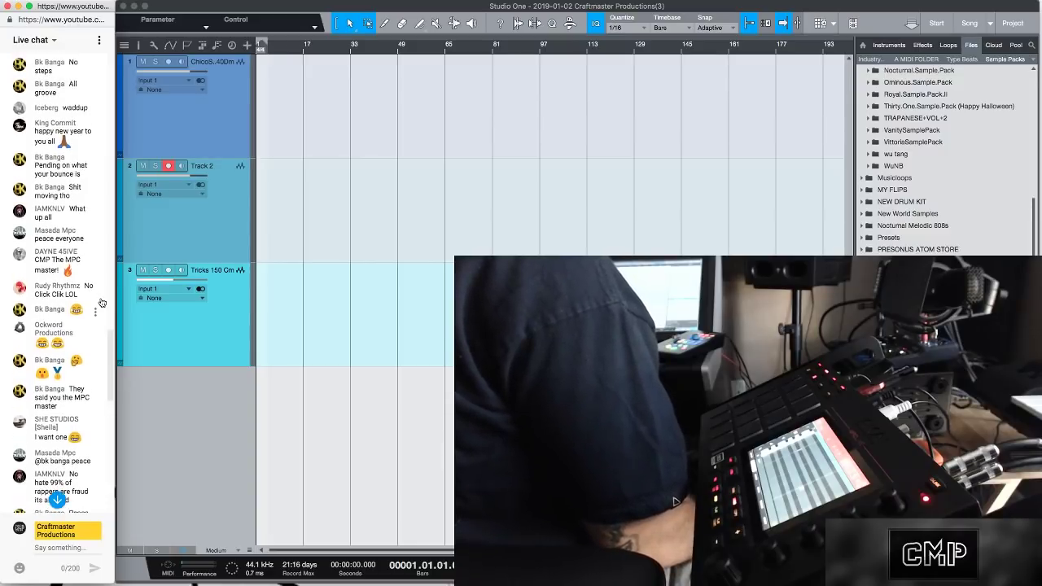
{"action": "scroll", "coordinate": [101, 302], "scroll_direction": "up", "scroll_amount": 6}
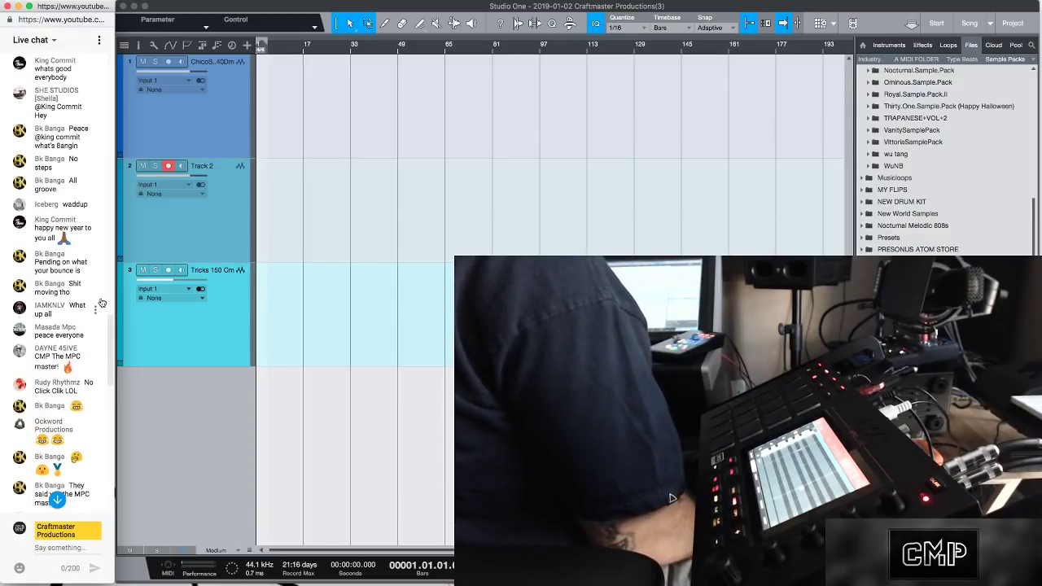
{"action": "scroll", "coordinate": [101, 302], "scroll_direction": "up", "scroll_amount": 10}
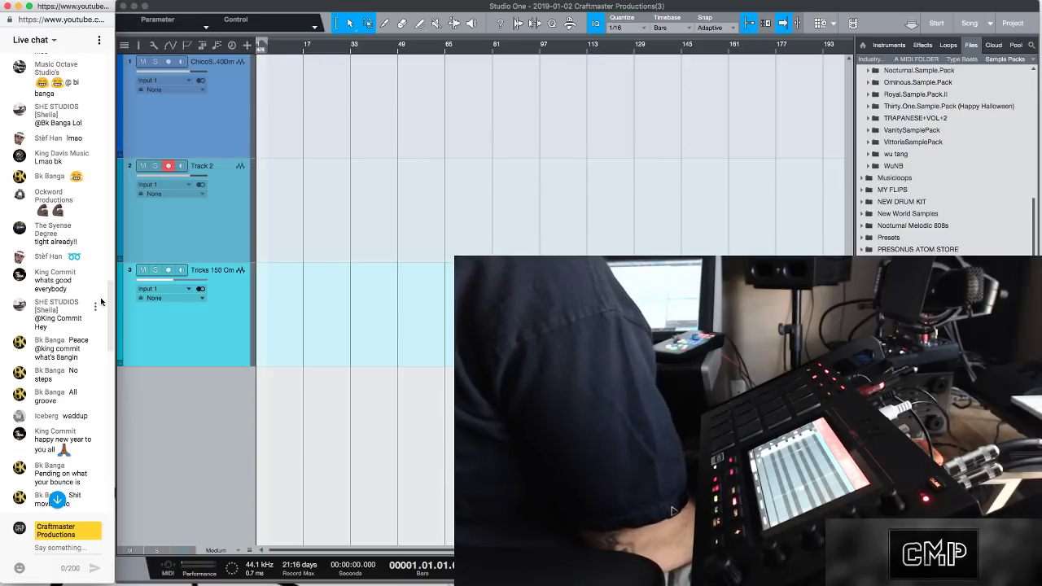
{"action": "scroll", "coordinate": [101, 302], "scroll_direction": "down", "scroll_amount": 7}
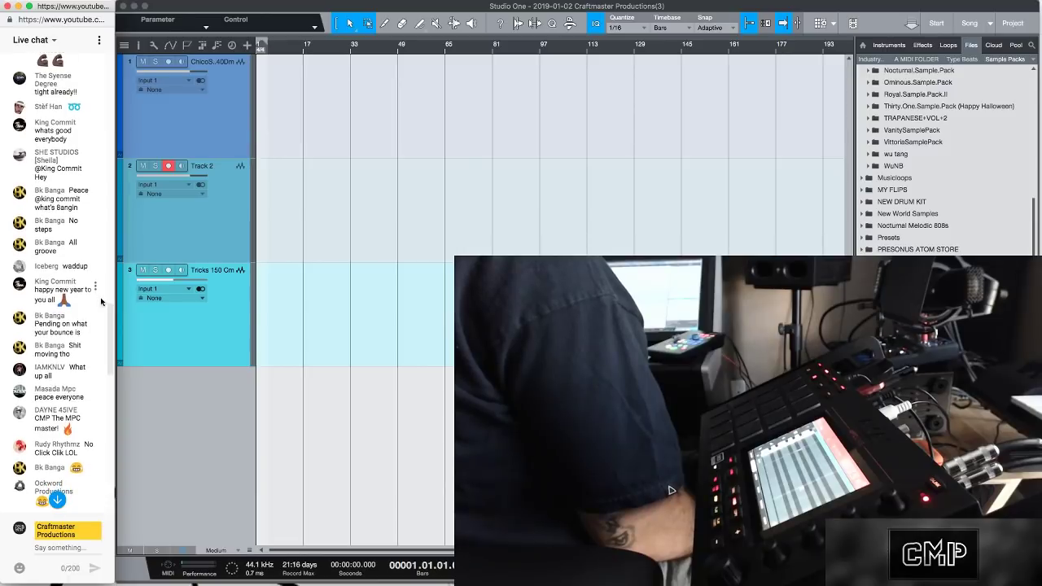
{"action": "scroll", "coordinate": [101, 302], "scroll_direction": "down", "scroll_amount": 10}
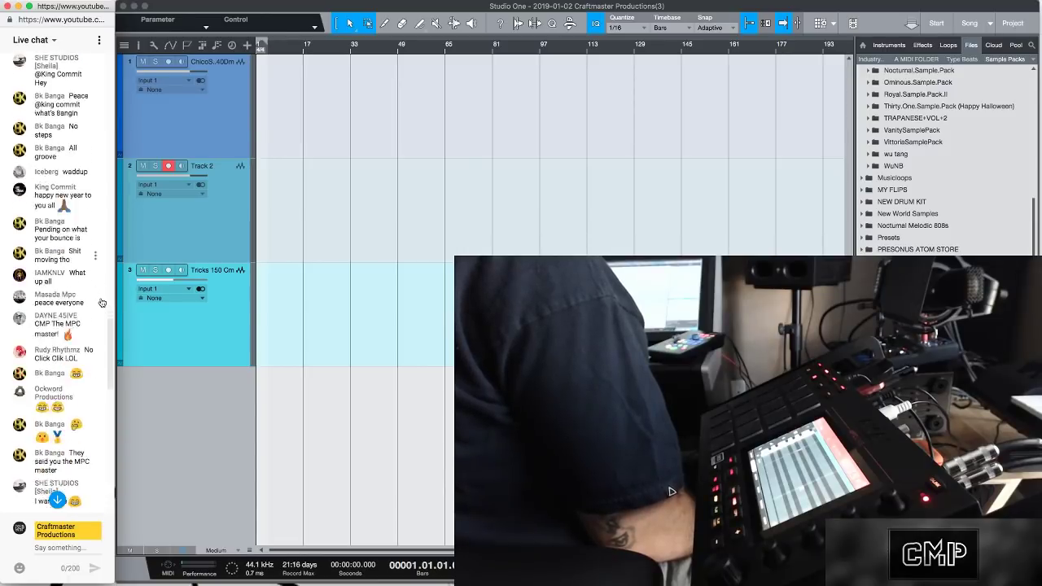
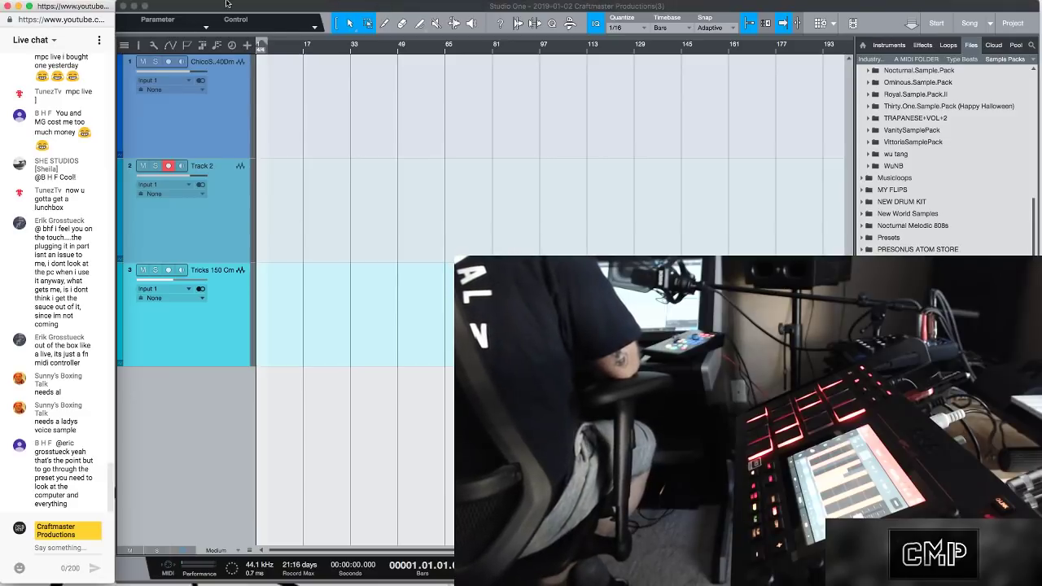
{"action": "mouse_move", "coordinate": [128, 14]}
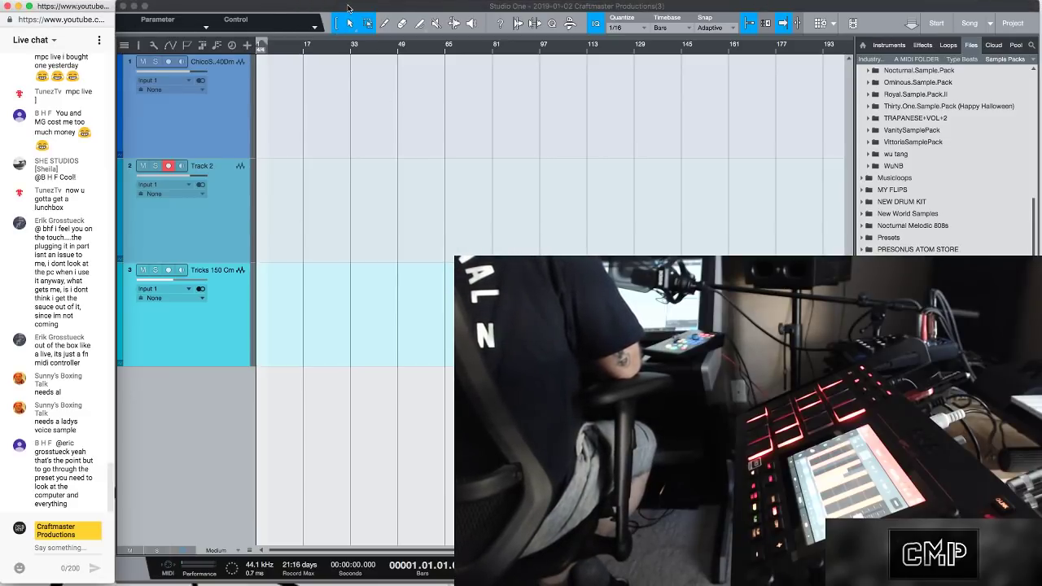
{"action": "mouse_move", "coordinate": [181, 2]}
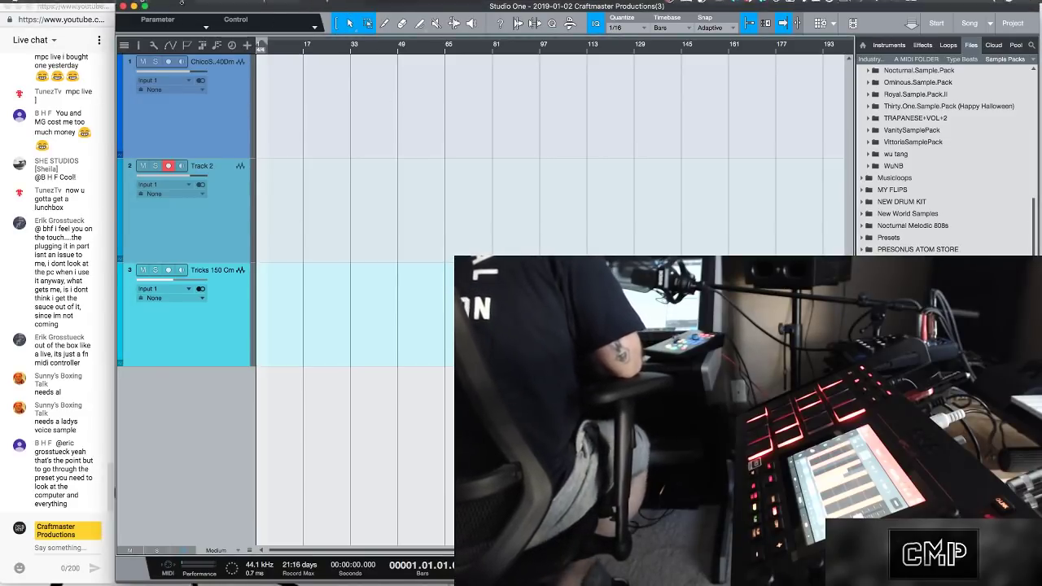
{"action": "left_click", "coordinate": [86, 6]}
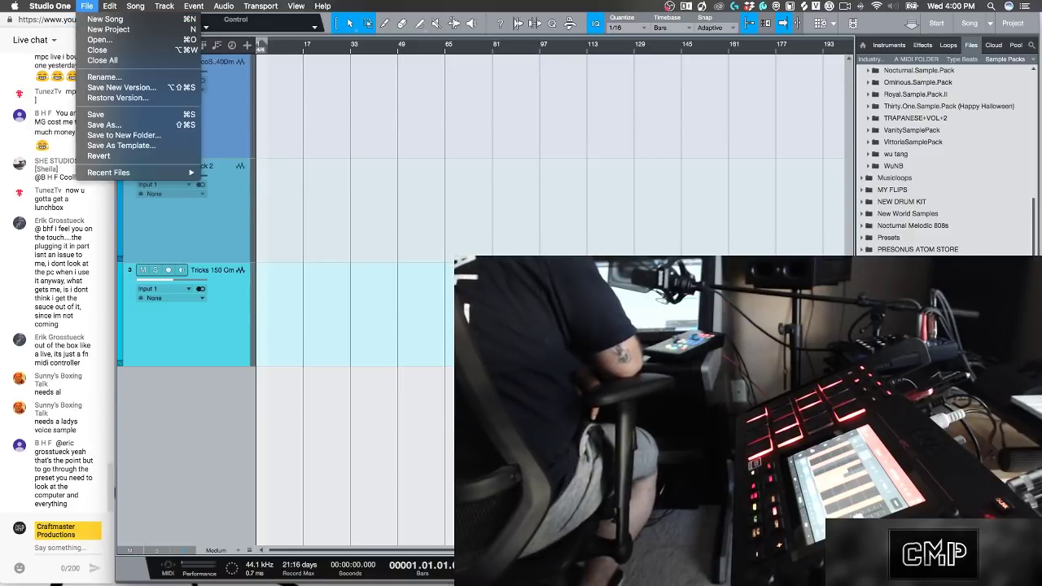
{"action": "key", "text": "Escape"}
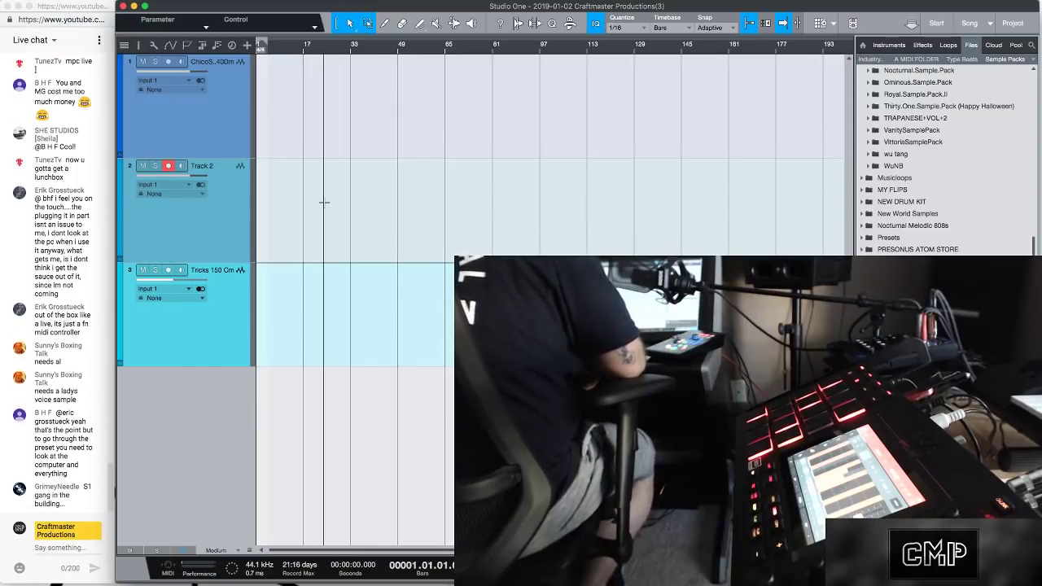
Move the song window and the live chat window slightly down the screen, and extend the chat window's height to the screen edge
{"action": "mouse_move", "coordinate": [333, 4]}
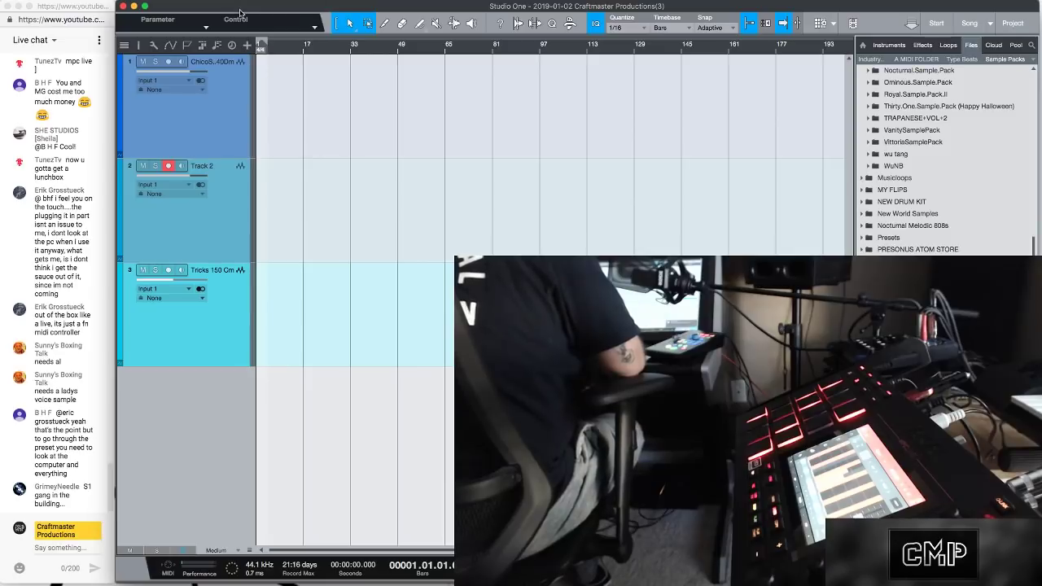
{"action": "mouse_move", "coordinate": [242, 11]}
{"action": "left_mouse_down"}
{"action": "mouse_move", "coordinate": [242, 22]}
{"action": "mouse_move", "coordinate": [244, 13]}
{"action": "left_mouse_up"}
{"action": "left_click_drag", "start_coordinate": [100, 18], "coordinate": [102, 14]}
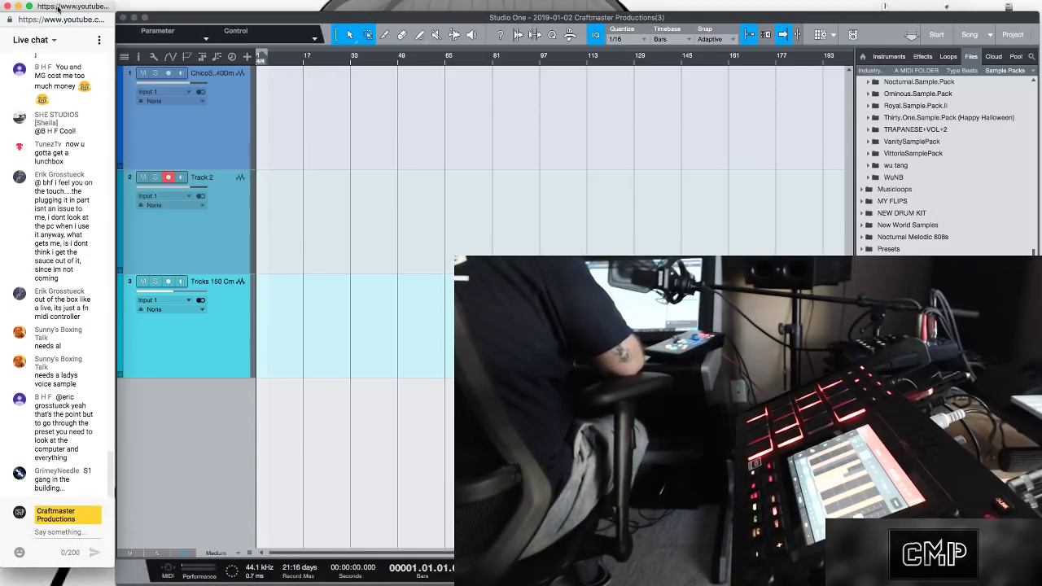
{"action": "left_click_drag", "start_coordinate": [60, 9], "coordinate": [62, 19]}
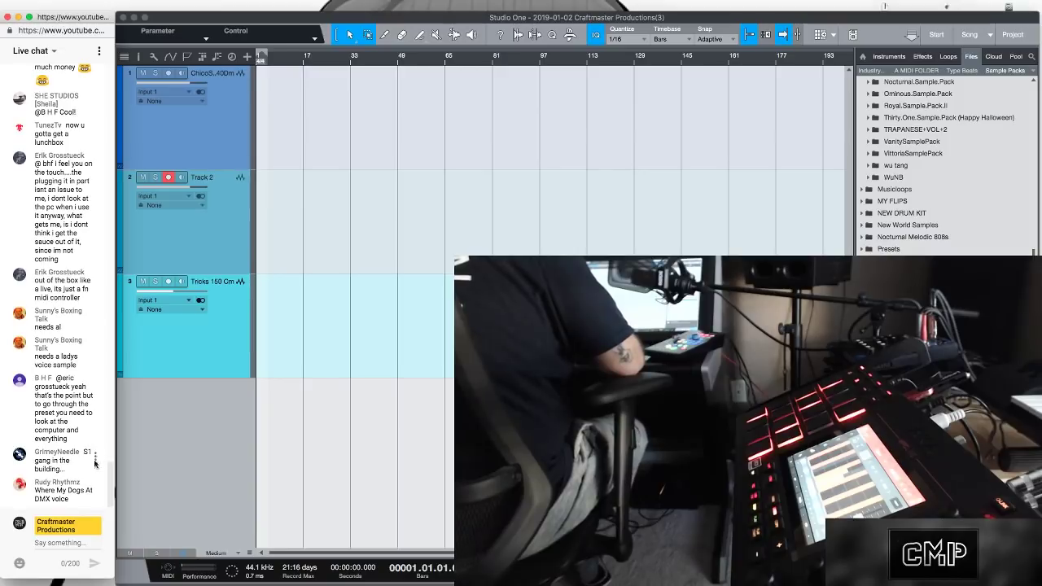
{"action": "left_click_drag", "start_coordinate": [62, 578], "coordinate": [62, 583]}
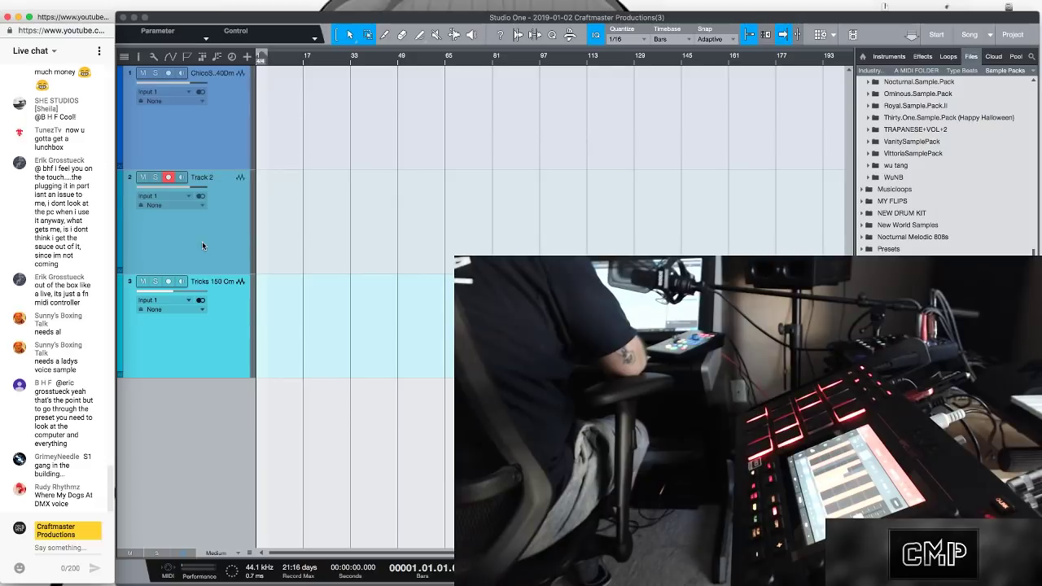
Switch to Chrome, look through the mail tabs, close the #general-chat and Twitter tabs, and put the browser window away
{"action": "mouse_move", "coordinate": [909, 5]}
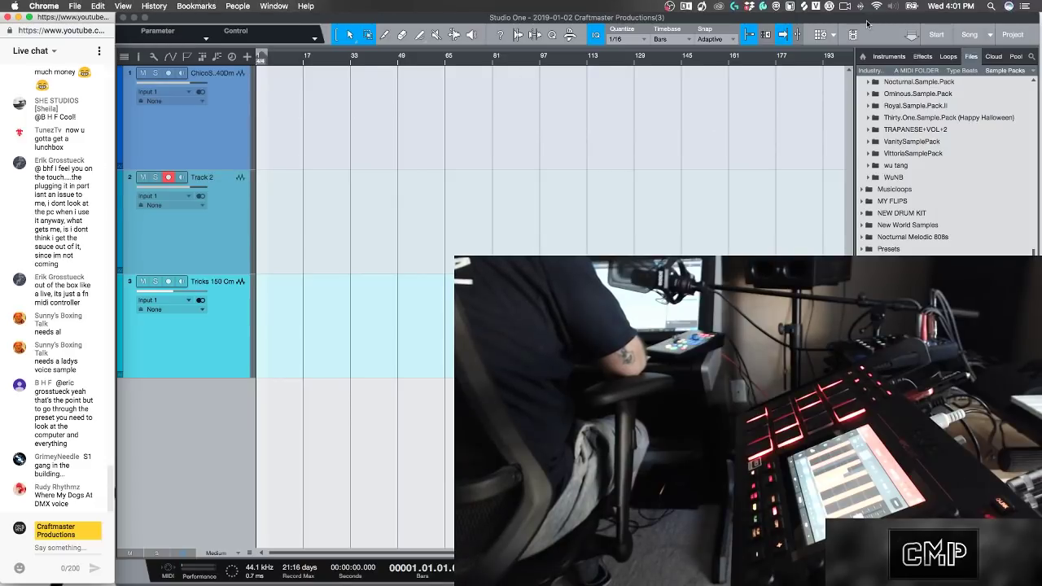
{"action": "mouse_move", "coordinate": [866, 583]}
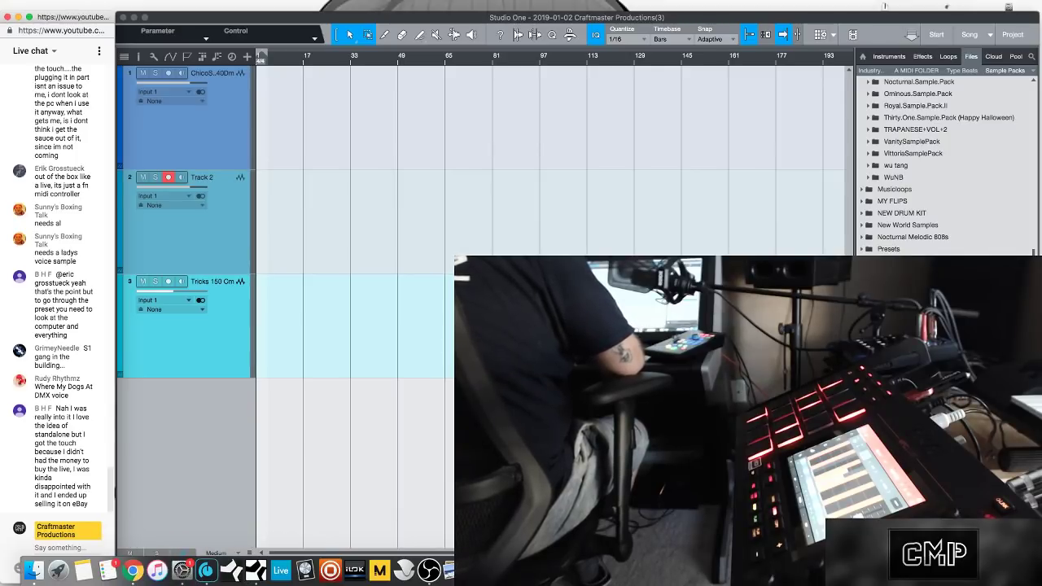
{"action": "key", "text": "super+Tab"}
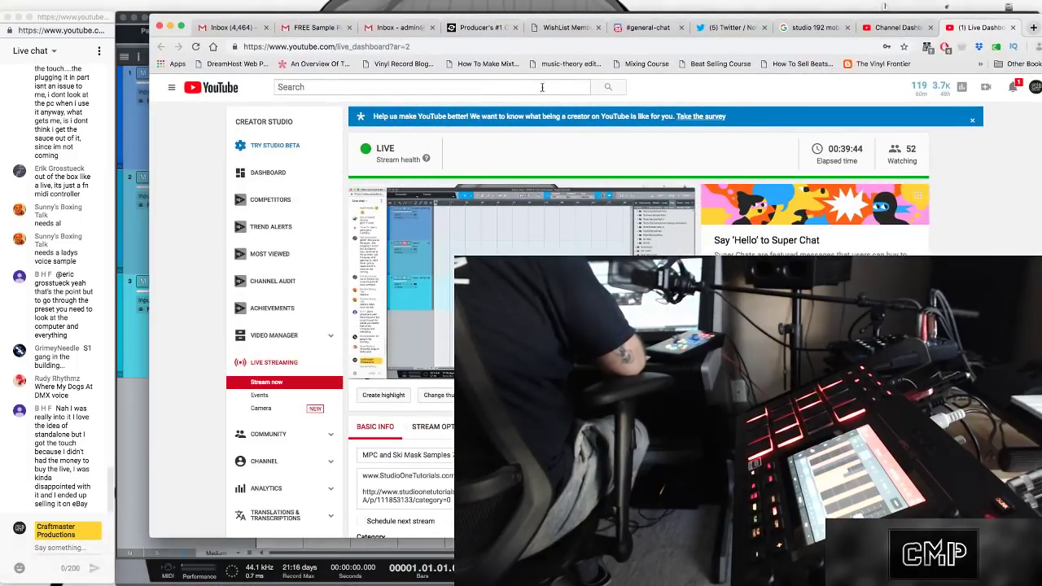
{"action": "left_click", "coordinate": [232, 33]}
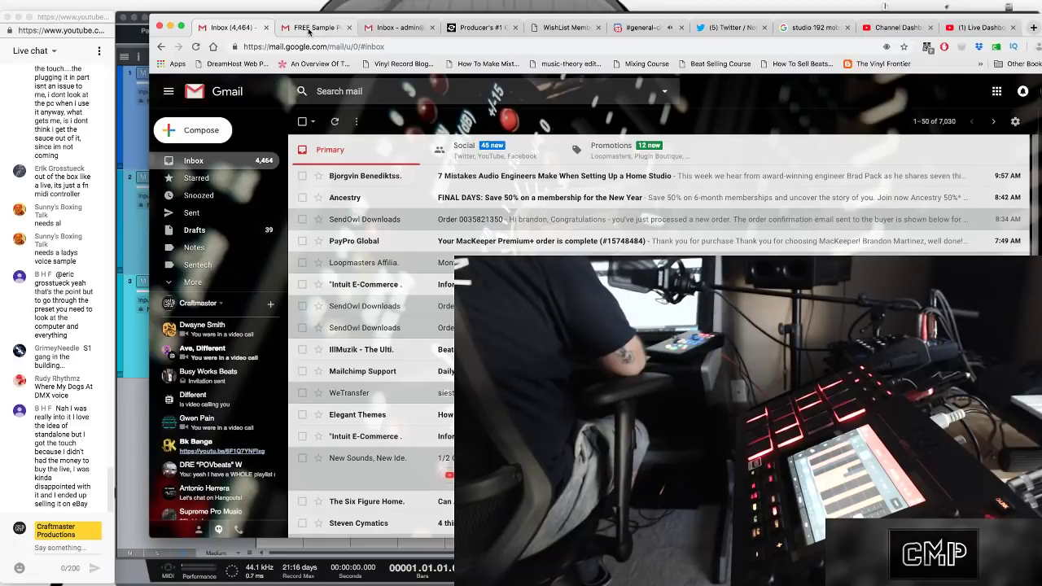
{"action": "left_click", "coordinate": [308, 33]}
{"action": "left_click", "coordinate": [406, 31]}
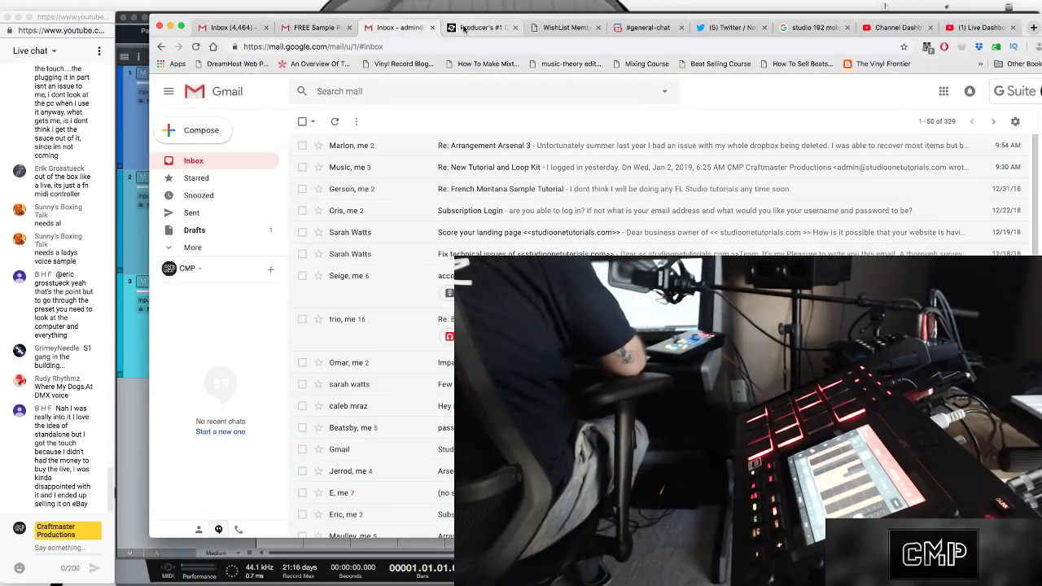
{"action": "left_click", "coordinate": [681, 27]}
{"action": "left_click", "coordinate": [681, 28]}
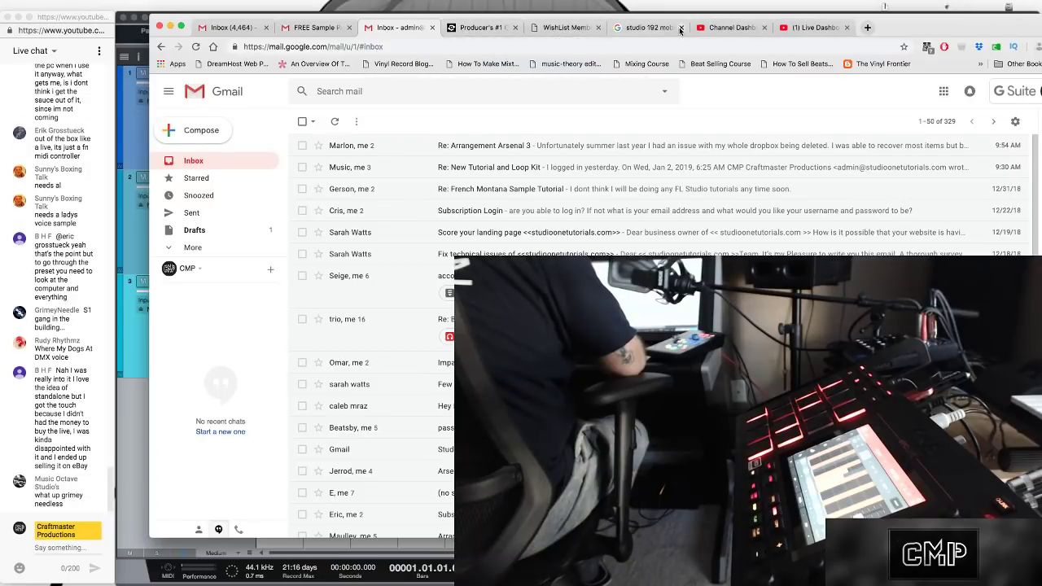
{"action": "left_click", "coordinate": [169, 27]}
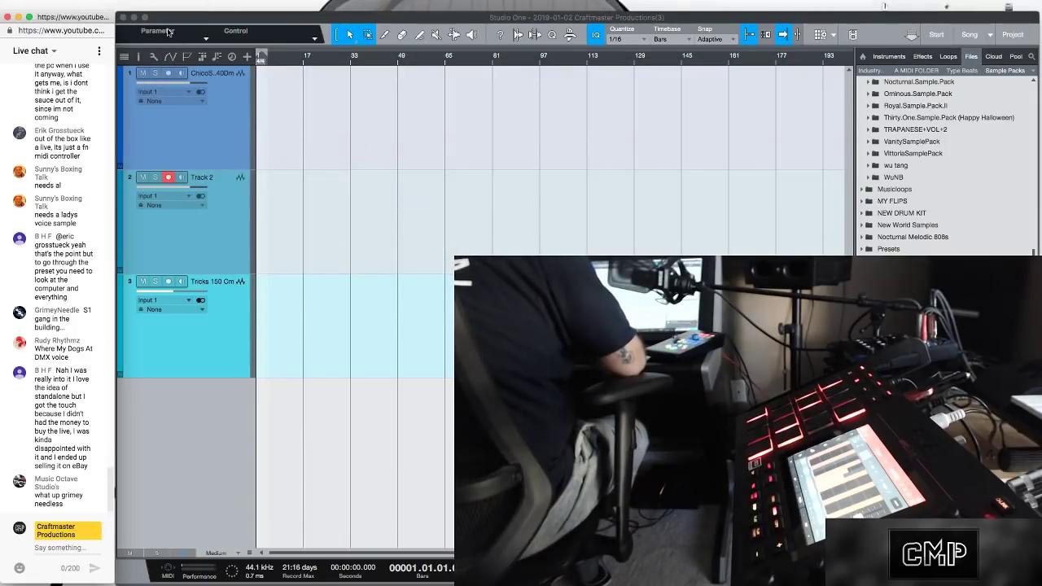
Close the song 2019-01-02 Craftmaster Productions(3) without saving changes, keeping the recorded files on disk
{"action": "left_click", "coordinate": [216, 25]}
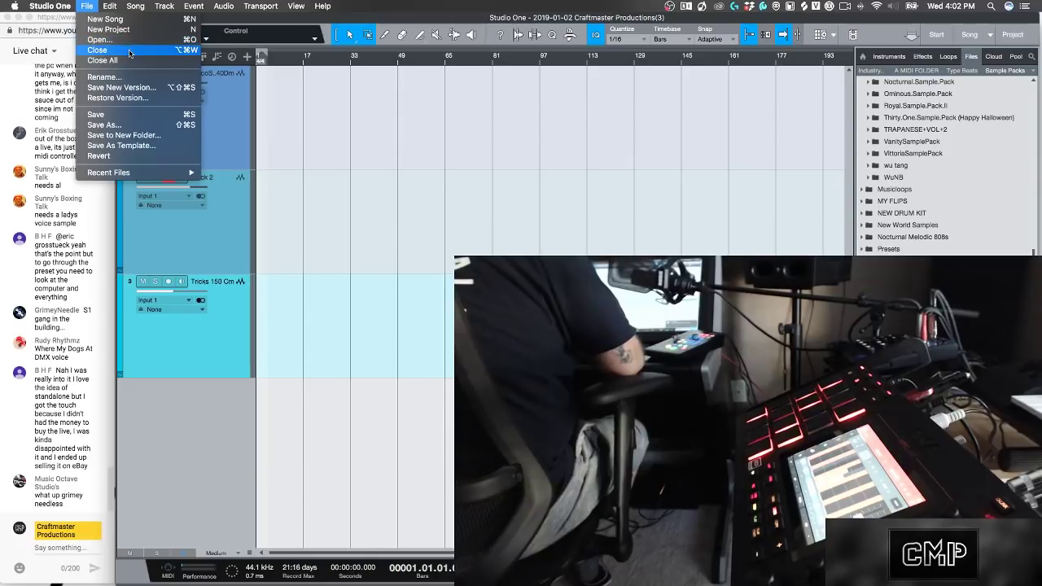
{"action": "left_click", "coordinate": [128, 50]}
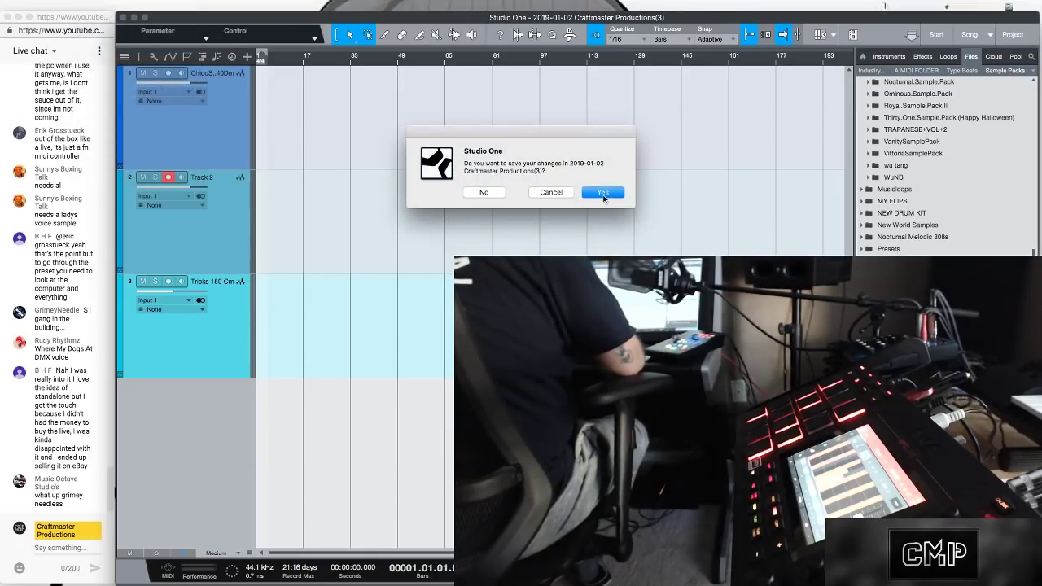
{"action": "left_click", "coordinate": [484, 193]}
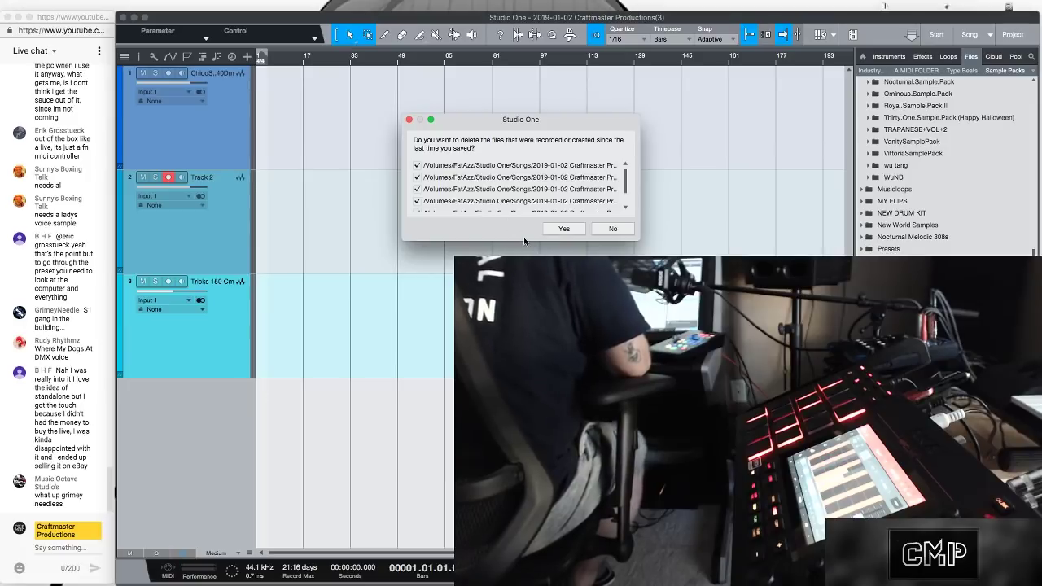
{"action": "left_click", "coordinate": [611, 230]}
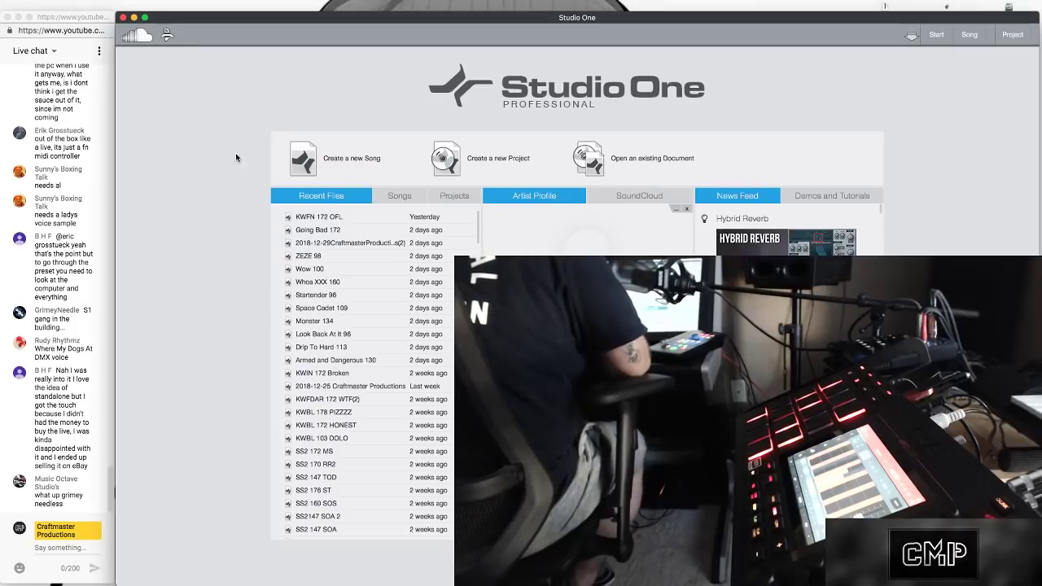
Create a new song from the MPC LIVE TEMPLATE user template
{"action": "left_click", "coordinate": [360, 161]}
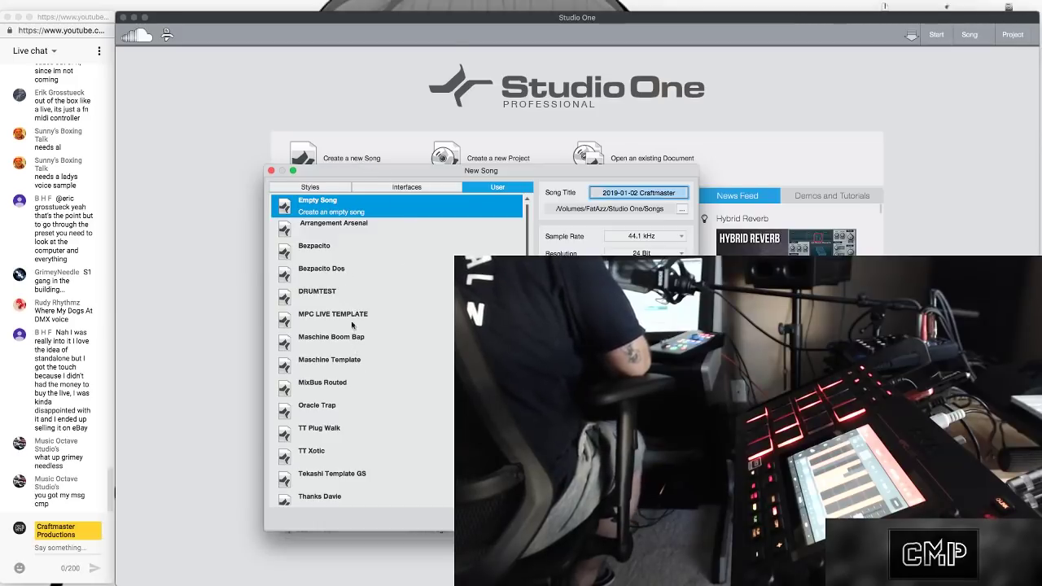
{"action": "scroll", "coordinate": [358, 391], "scroll_direction": "down", "scroll_amount": 2}
{"action": "scroll", "coordinate": [363, 456], "scroll_direction": "up", "scroll_amount": 1}
{"action": "scroll", "coordinate": [363, 459], "scroll_direction": "down", "scroll_amount": 2}
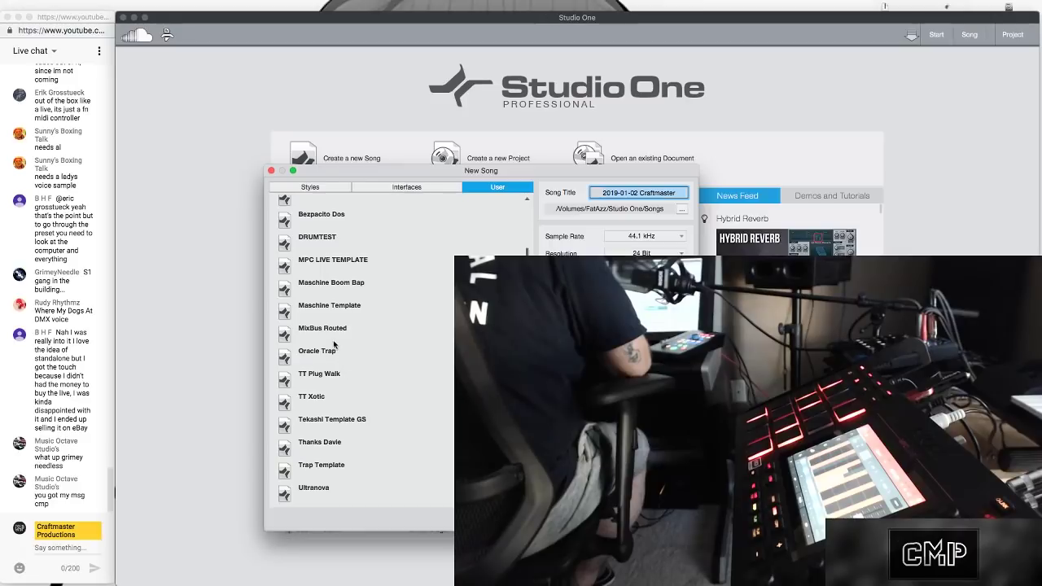
{"action": "scroll", "coordinate": [342, 407], "scroll_direction": "up", "scroll_amount": 3}
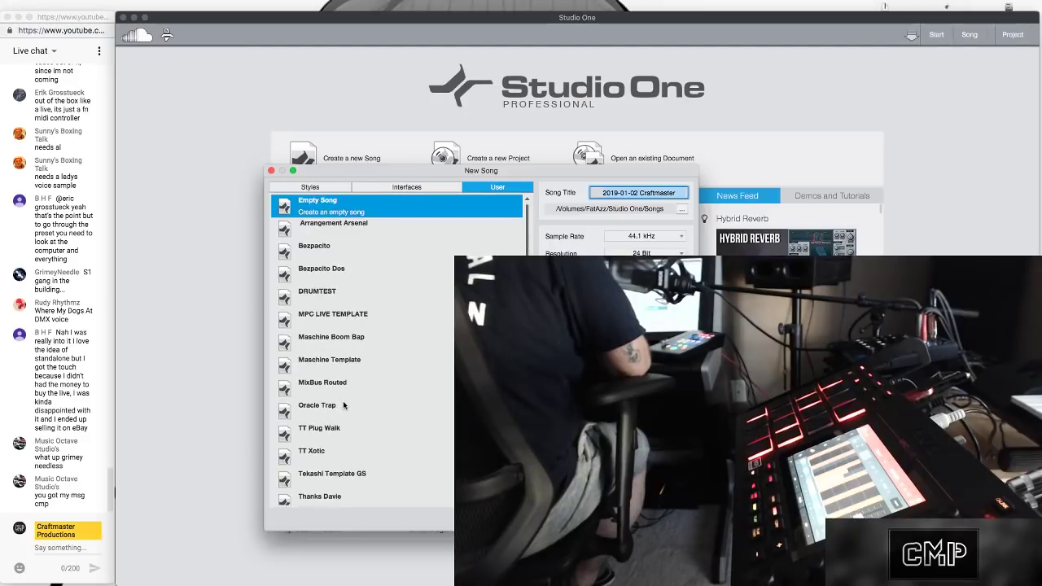
{"action": "scroll", "coordinate": [350, 358], "scroll_direction": "down", "scroll_amount": 2}
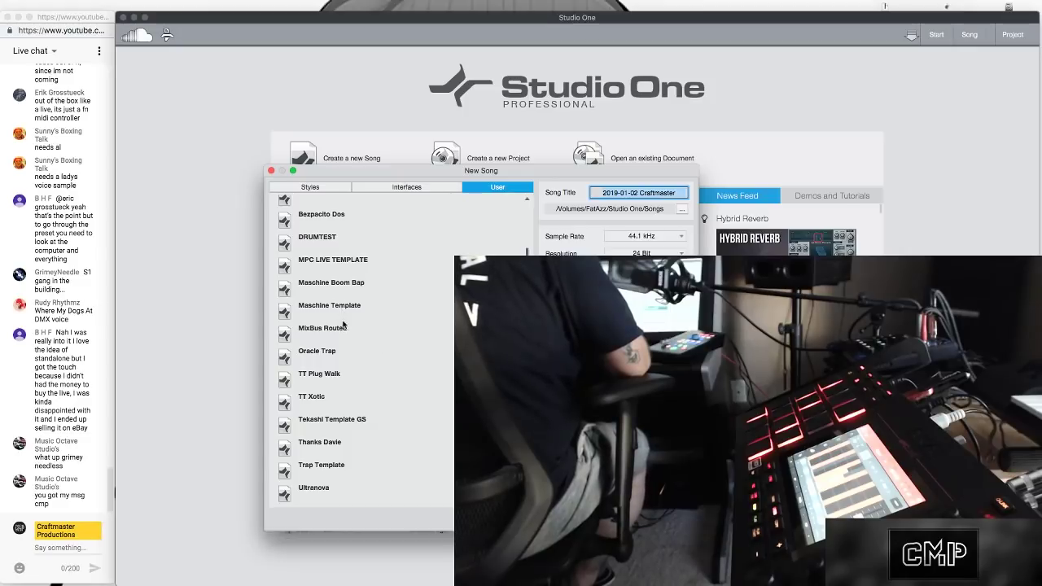
{"action": "left_click", "coordinate": [338, 328]}
{"action": "left_click", "coordinate": [341, 262]}
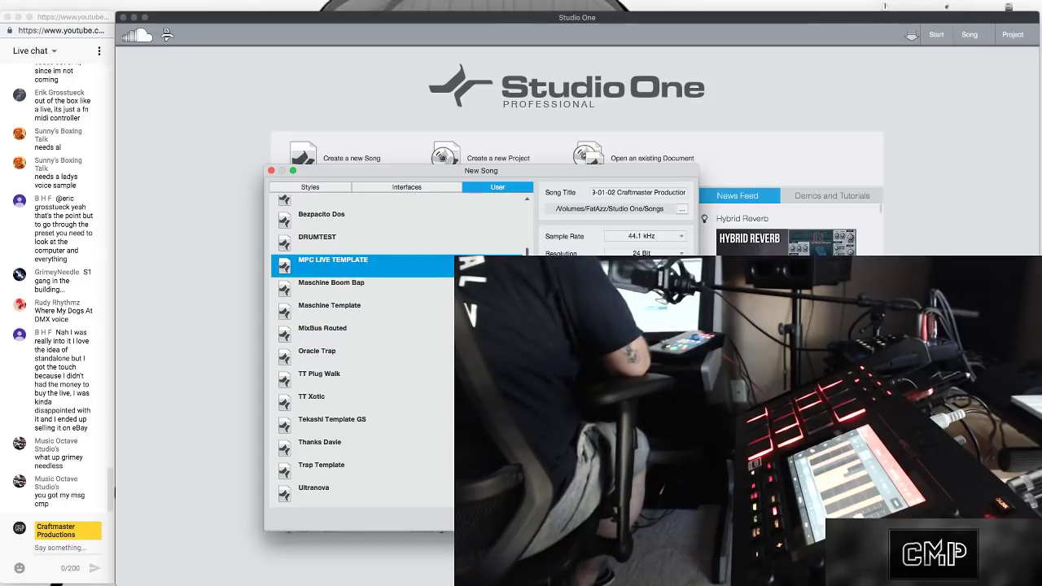
{"action": "key", "text": "Return"}
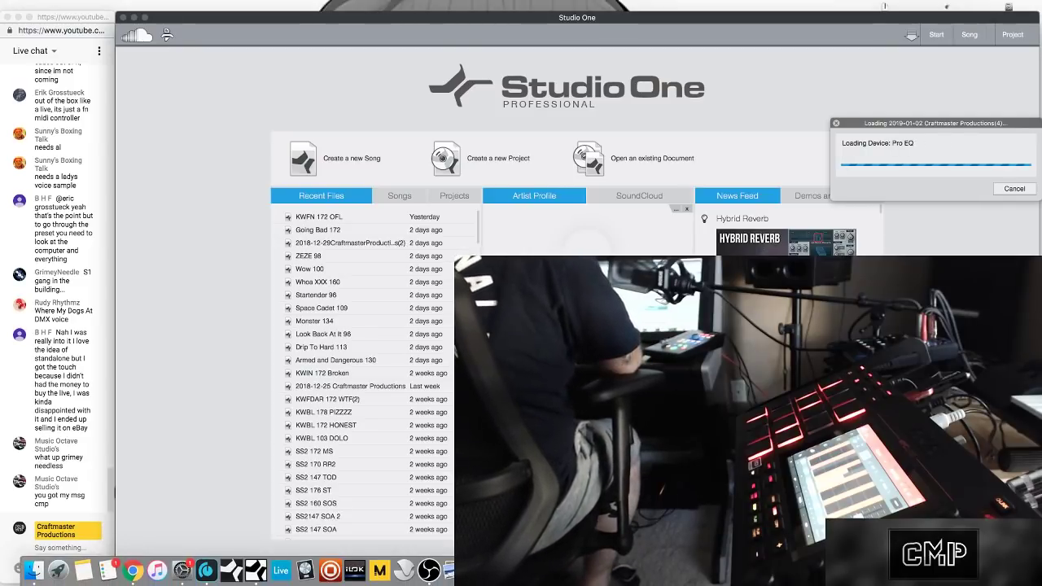
Switch to OBS, hide the web cam source in the scene, and put the OBS window away
{"action": "left_click", "coordinate": [429, 568]}
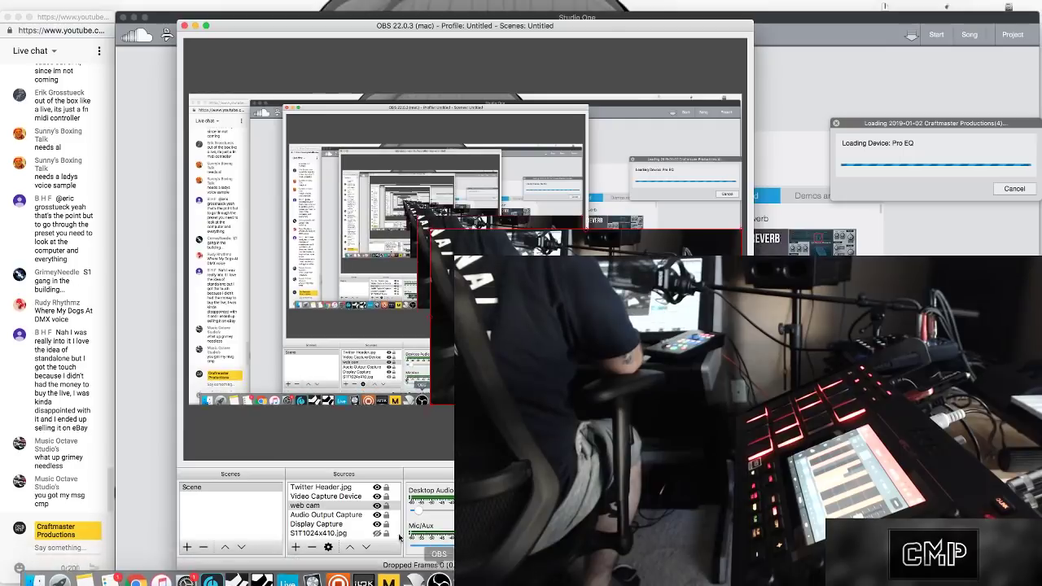
{"action": "left_click", "coordinate": [378, 506]}
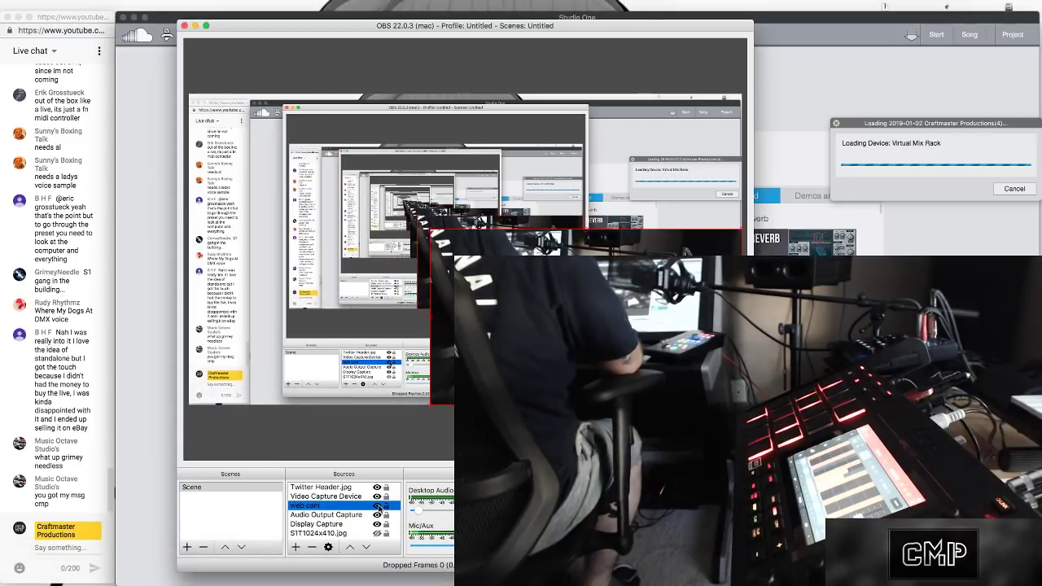
{"action": "left_click", "coordinate": [378, 506]}
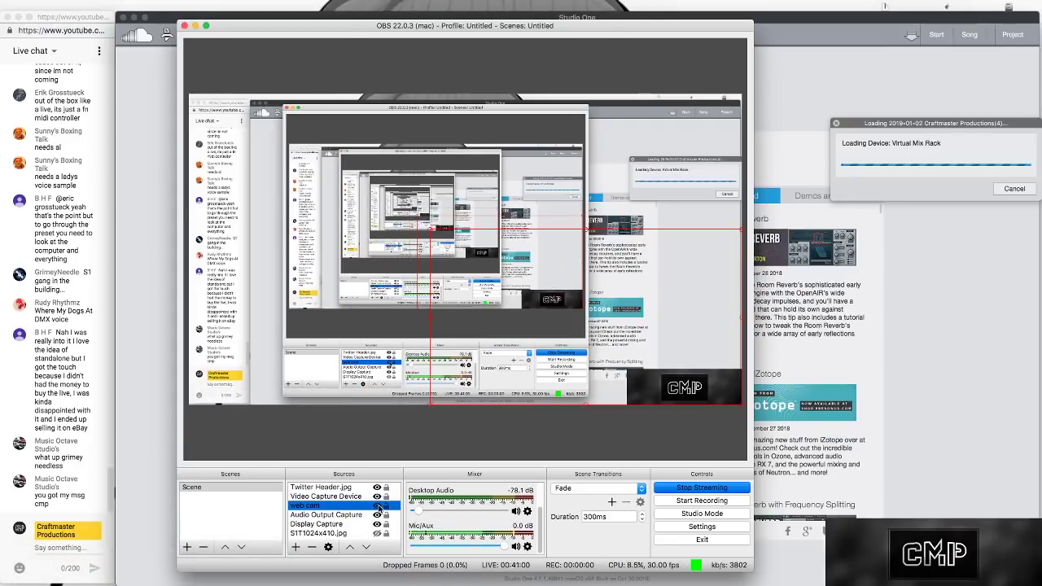
{"action": "left_click", "coordinate": [185, 26]}
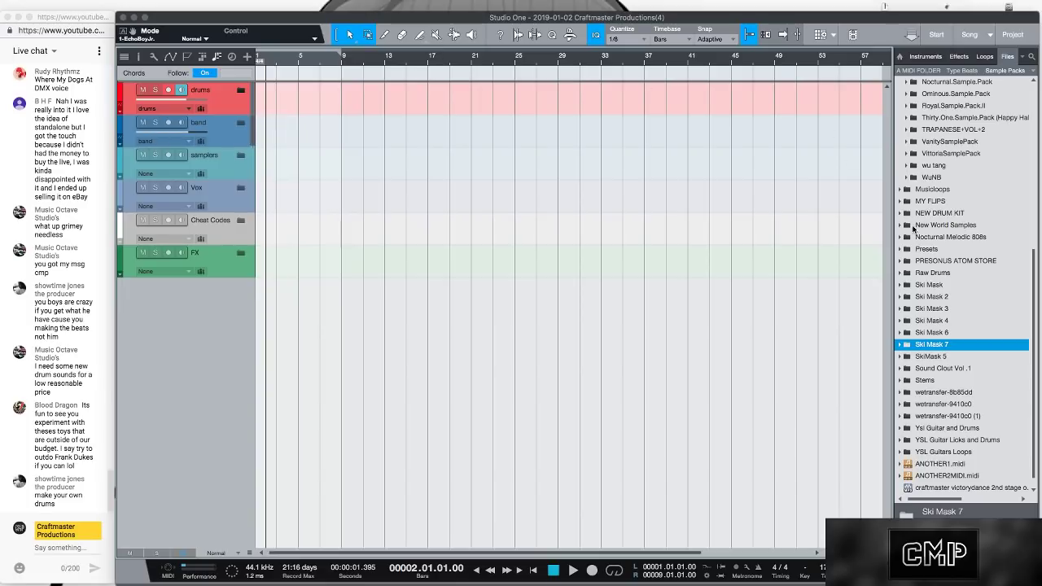
Collapse the music folder in the Sample Packs file list of Studio One
{"action": "scroll", "coordinate": [921, 209], "scroll_direction": "up", "scroll_amount": 5}
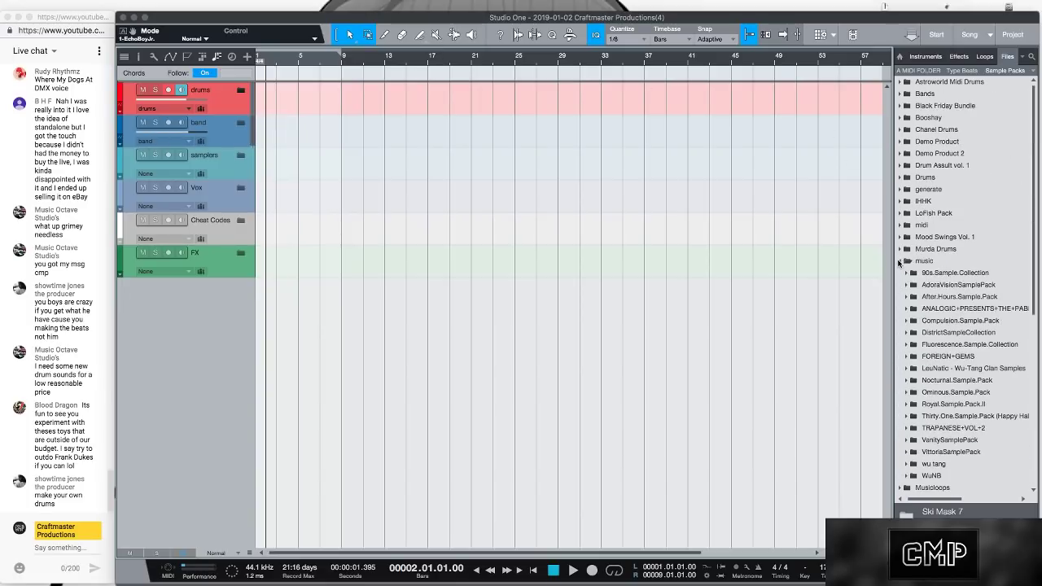
{"action": "left_click", "coordinate": [898, 261]}
{"action": "scroll", "coordinate": [936, 276], "scroll_direction": "down", "scroll_amount": 4}
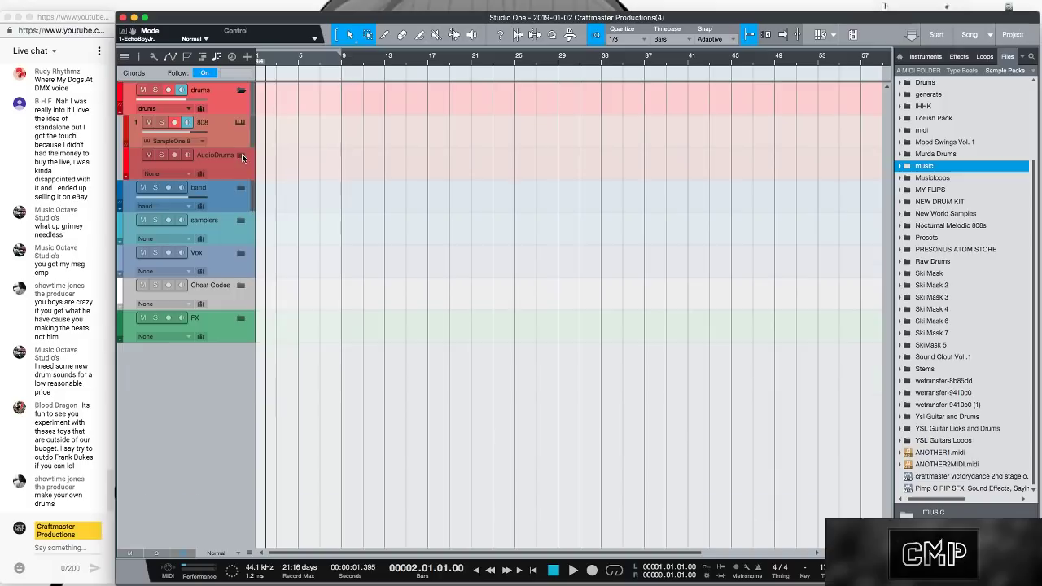
Expand the drums folder track with its AudioDrums subfolder, and enlarge the track heights in the arrangement
{"action": "left_click", "coordinate": [241, 90]}
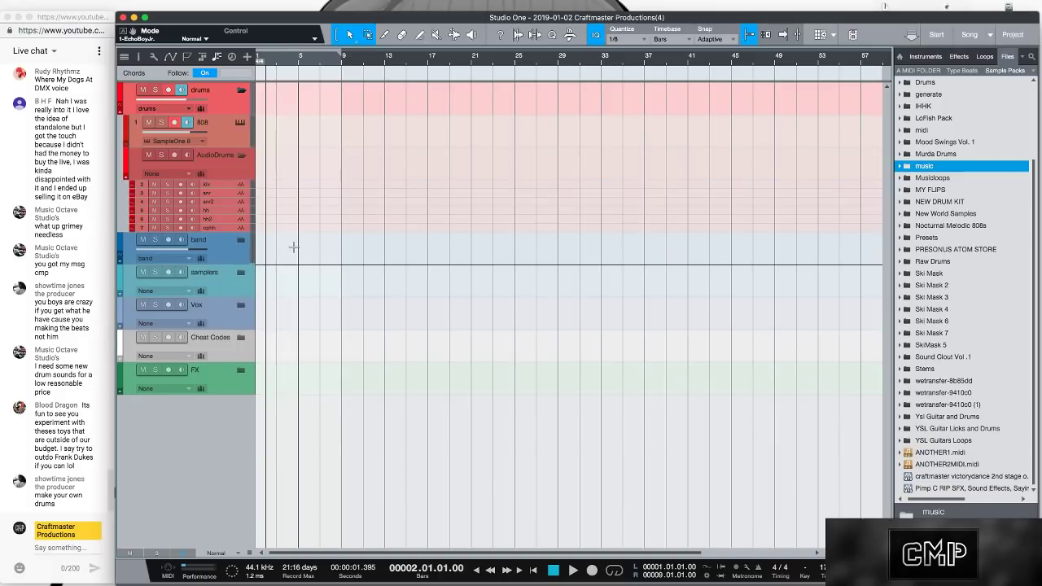
{"action": "key", "text": "shift+w"}
{"action": "key", "text": "shift+e"}
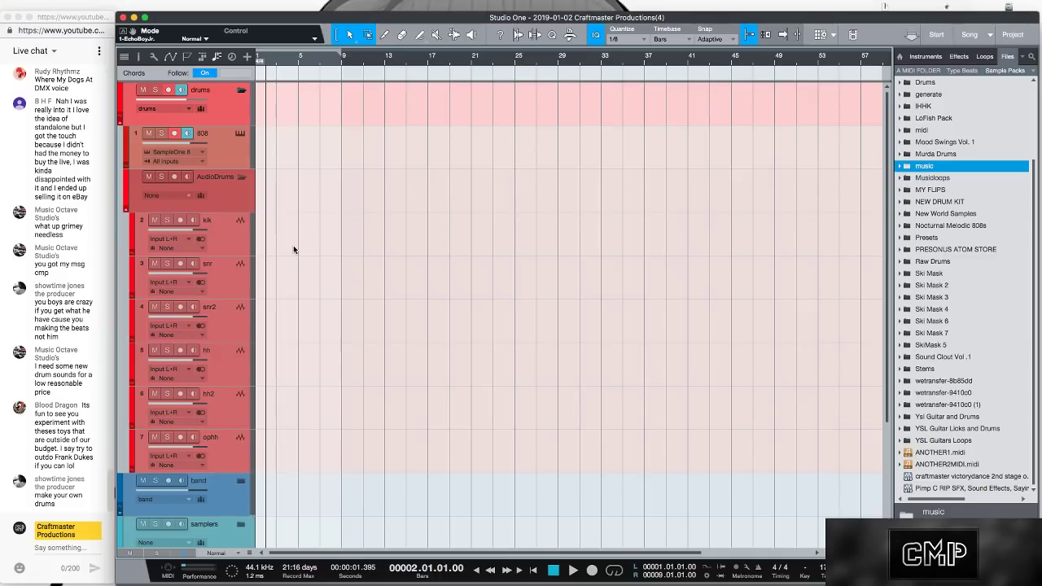
Return the playhead to the song start and run playback briefly as a test
{"action": "key", "text": "Home"}
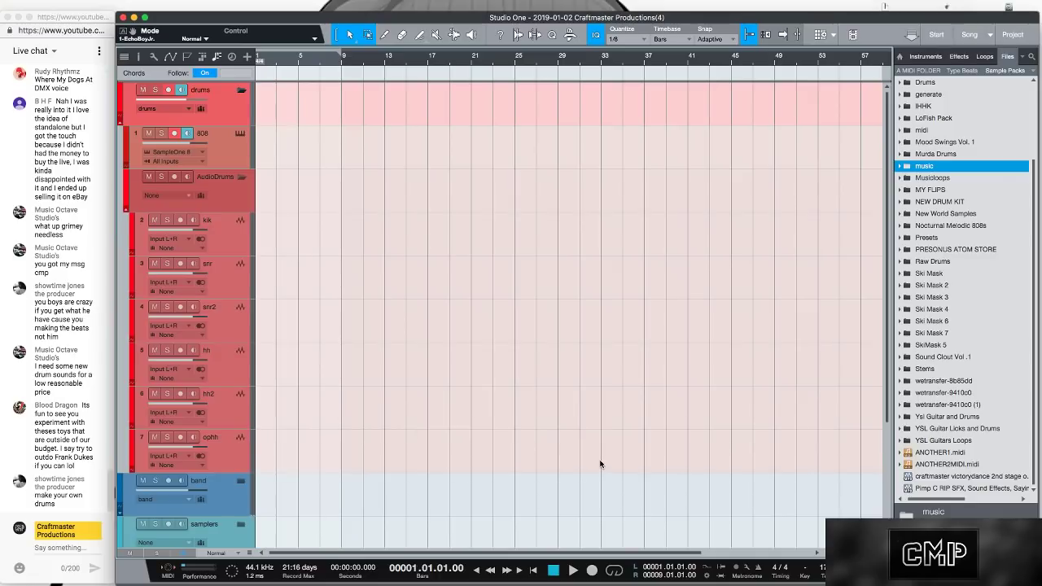
{"action": "key", "text": "space"}
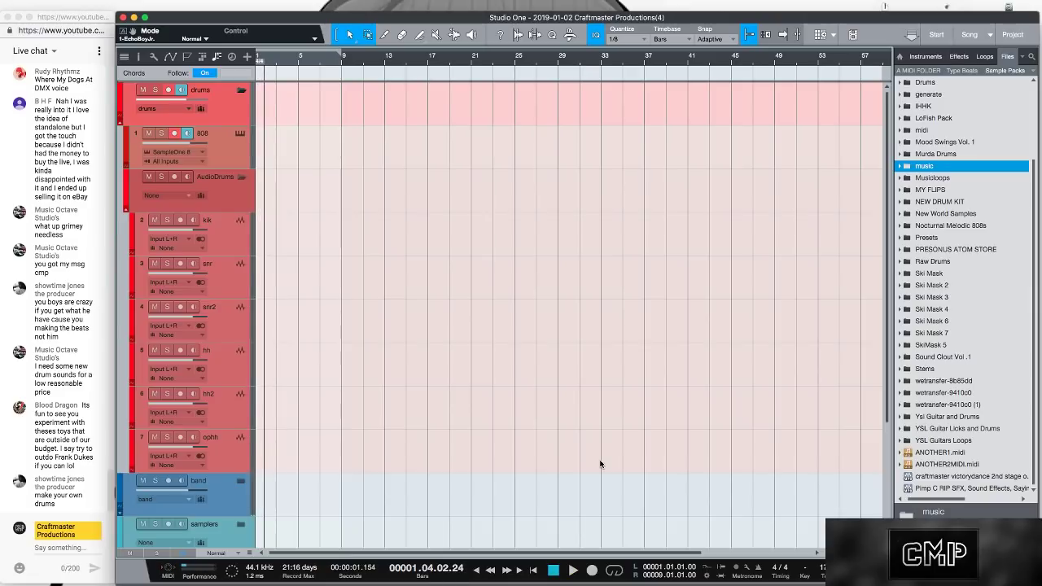
{"action": "key", "text": "space"}
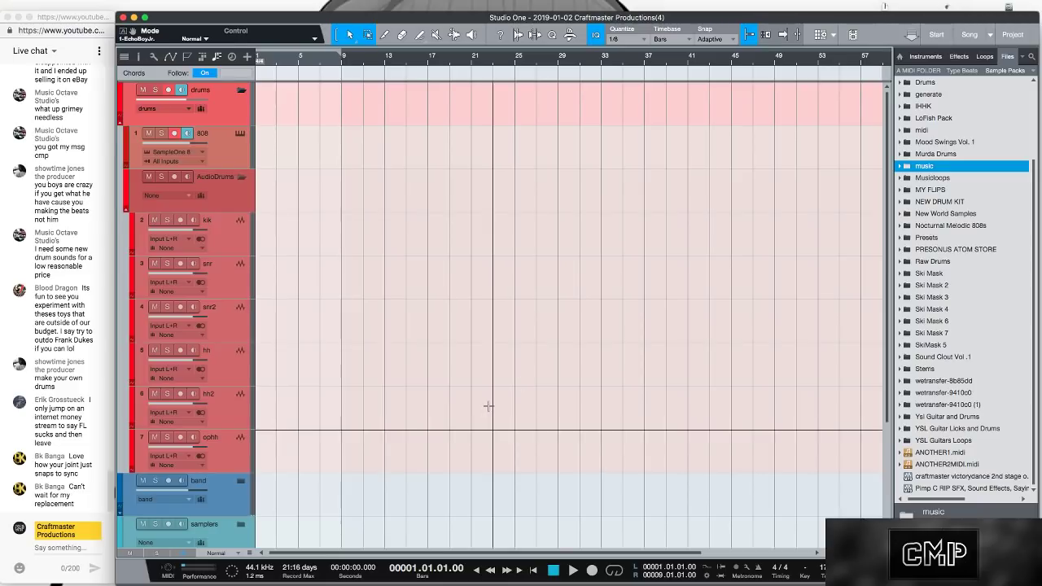
Switch to OBS and show the web cam source again, shrunk to about 40% of the scene width in its upper-right corner
{"action": "mouse_move", "coordinate": [404, 580]}
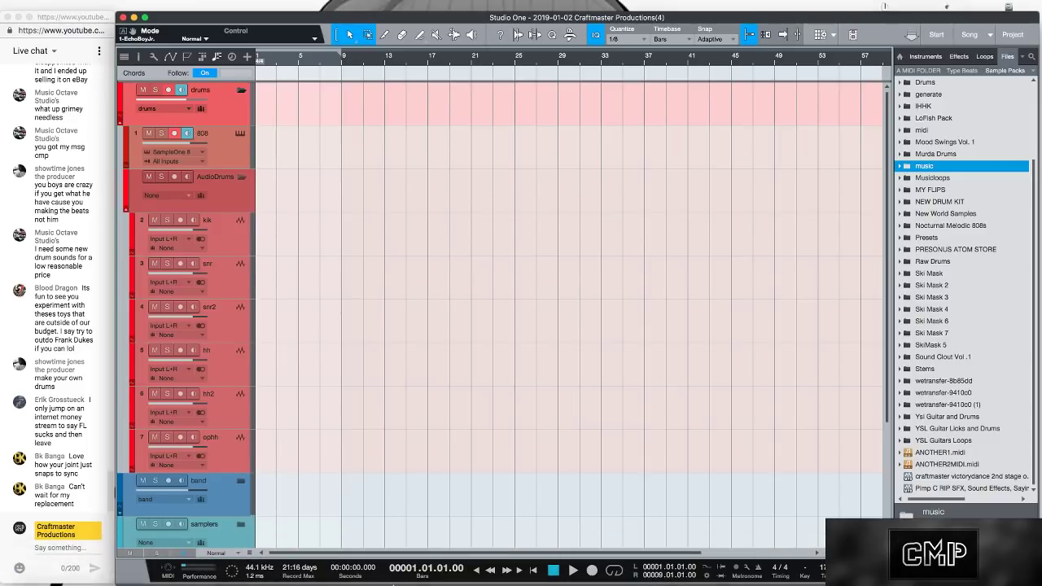
{"action": "left_click", "coordinate": [429, 570]}
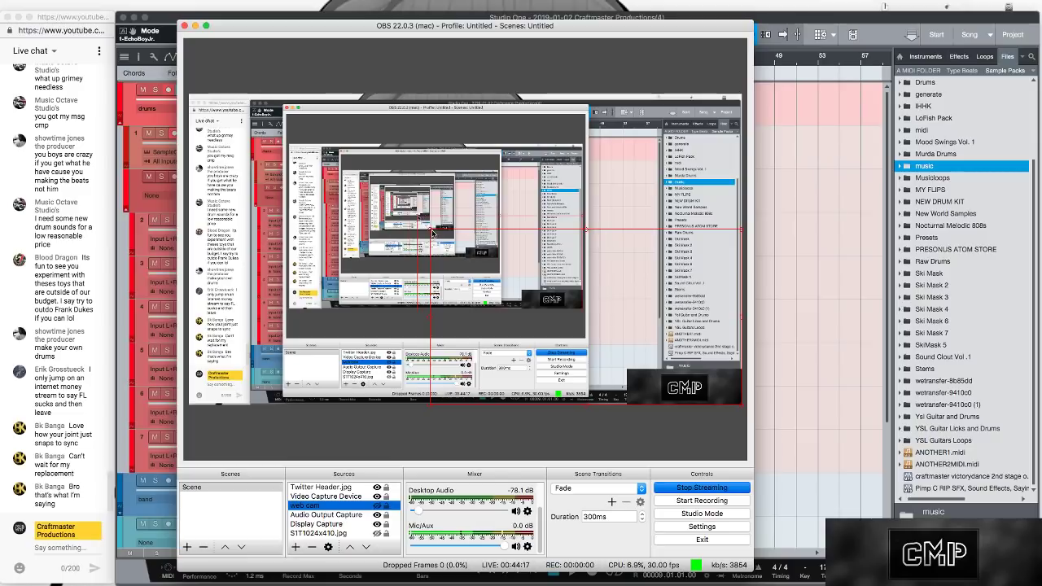
{"action": "left_click", "coordinate": [435, 236]}
{"action": "left_click_drag", "start_coordinate": [531, 273], "coordinate": [556, 312]}
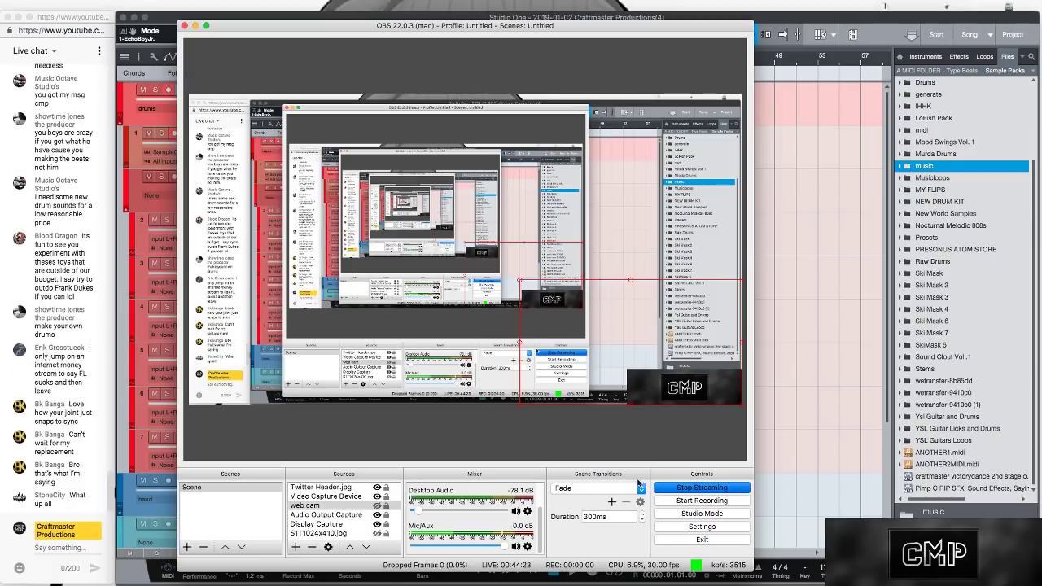
{"action": "left_click", "coordinate": [377, 506]}
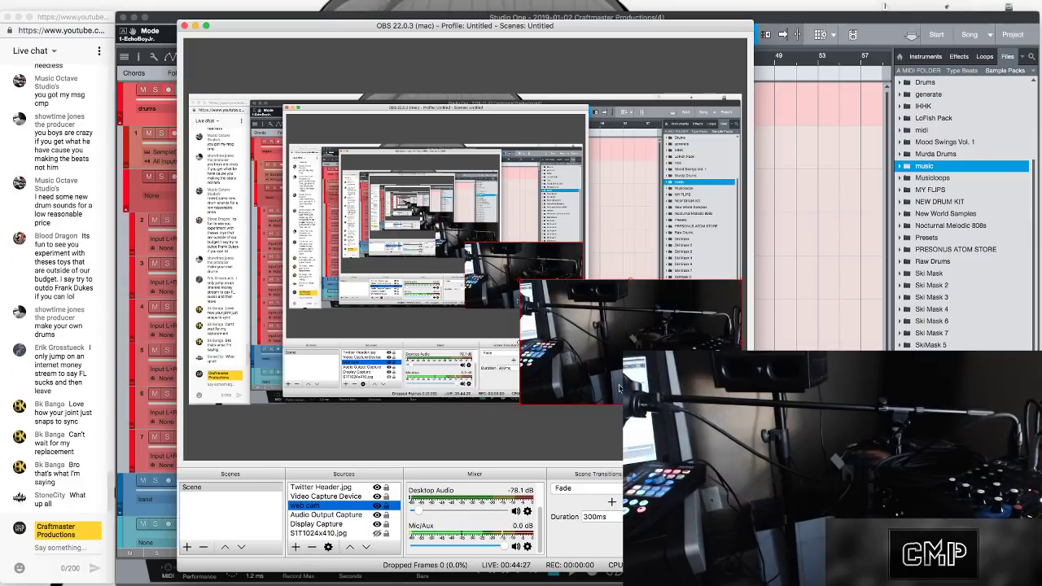
{"action": "left_click_drag", "start_coordinate": [620, 393], "coordinate": [635, 217]}
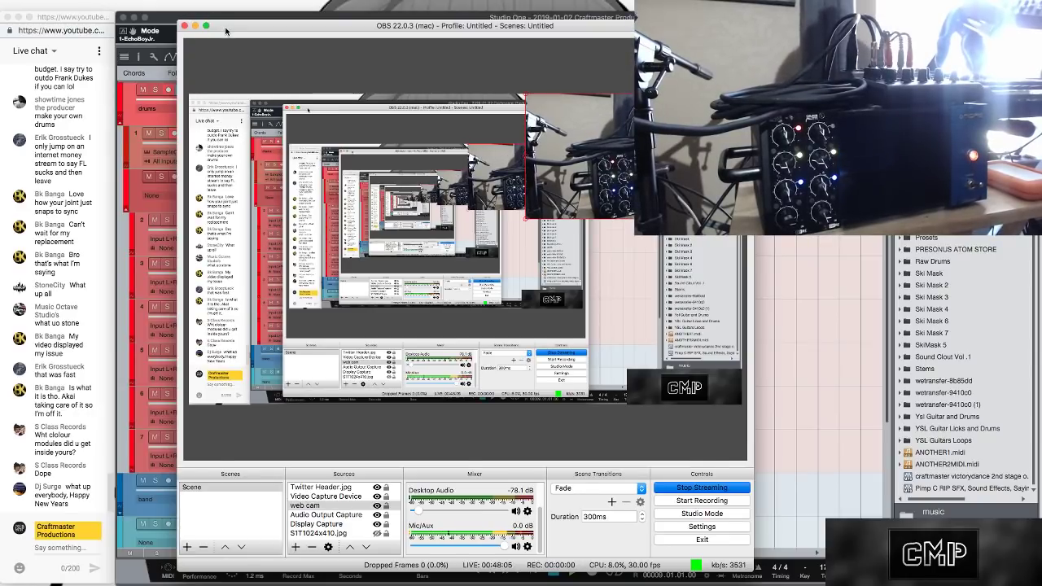
{"action": "left_click_drag", "start_coordinate": [226, 31], "coordinate": [359, 194]}
Back in Studio One, arm the kik track with monitoring off for the drums, and return the playhead to the song start
{"action": "left_click", "coordinate": [237, 249]}
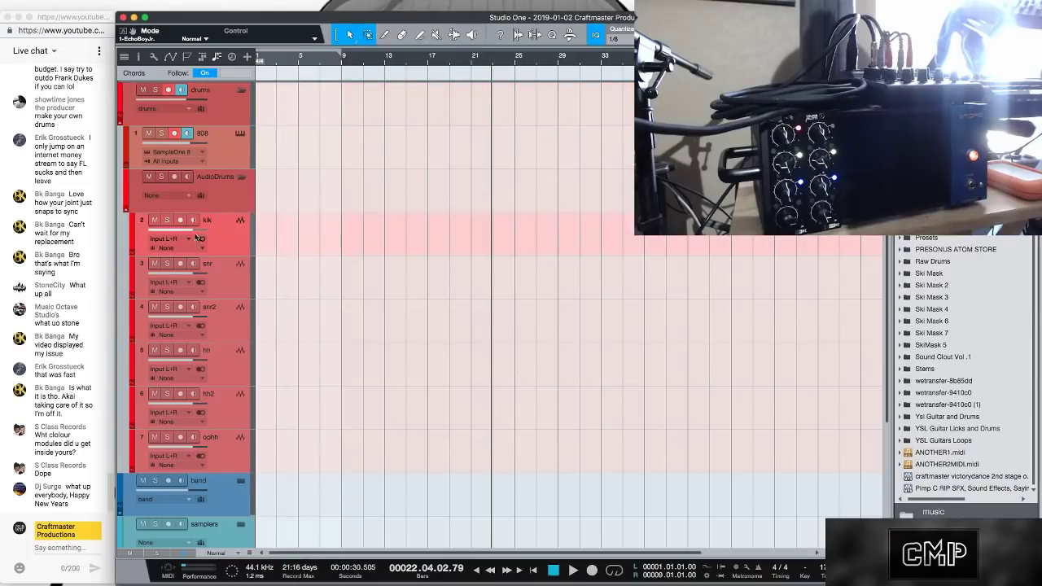
{"action": "left_click", "coordinate": [184, 225]}
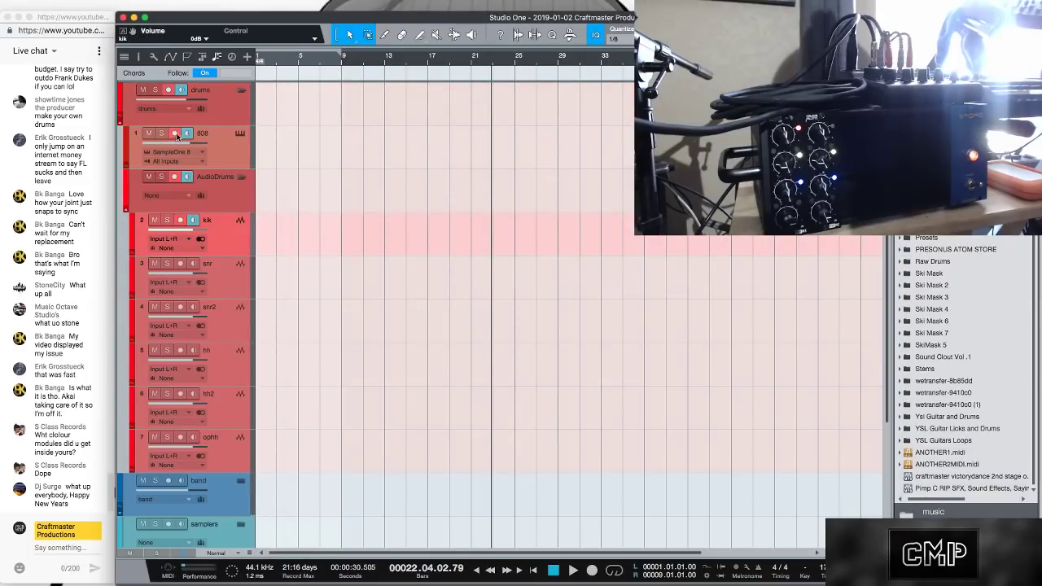
{"action": "left_click", "coordinate": [180, 90]}
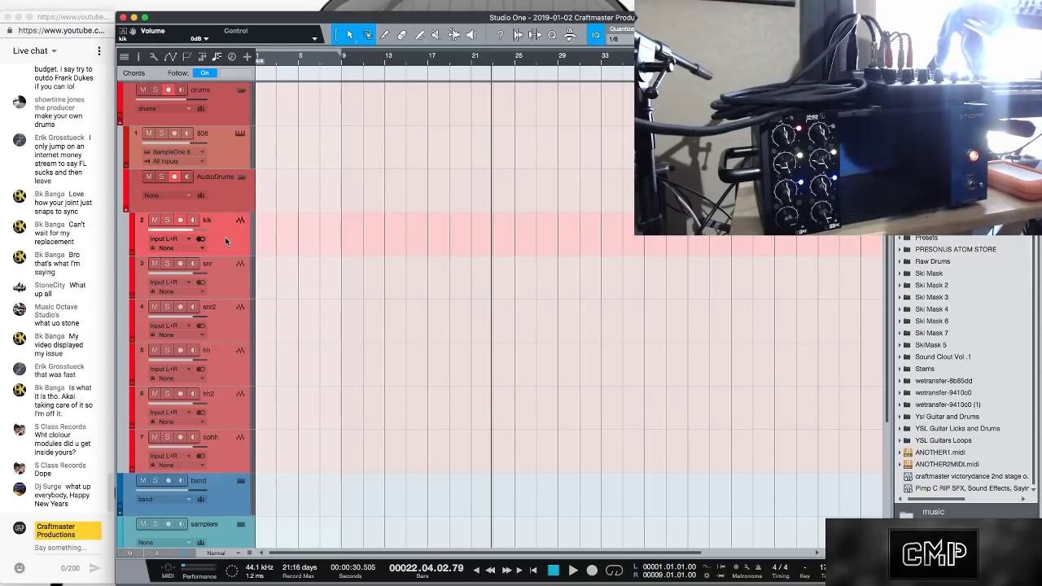
{"action": "key", "text": "comma"}
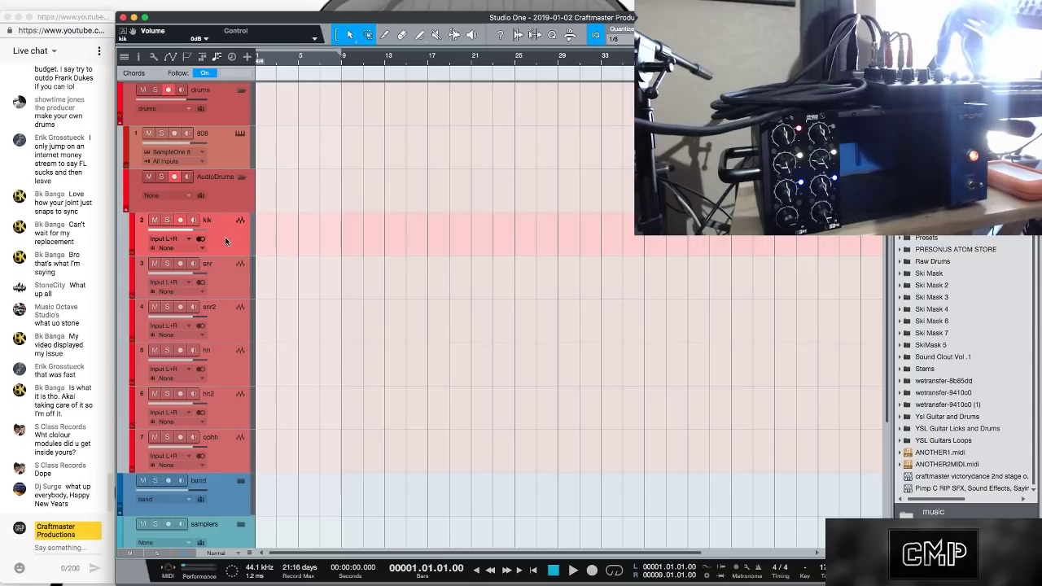
Try to record the kik track from the song start
{"action": "key", "text": "KP_Multiply"}
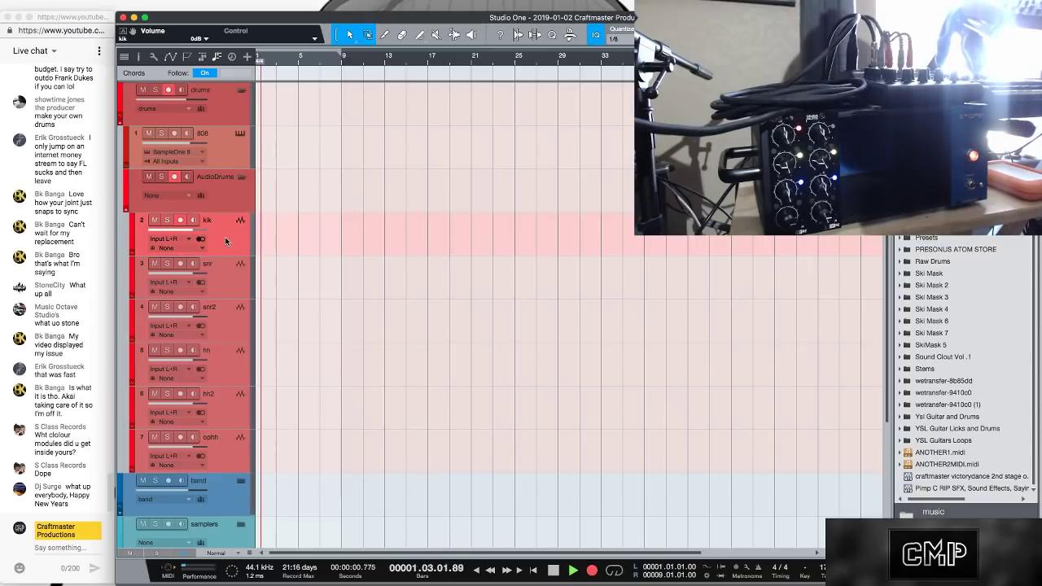
{"action": "key", "text": "space"}
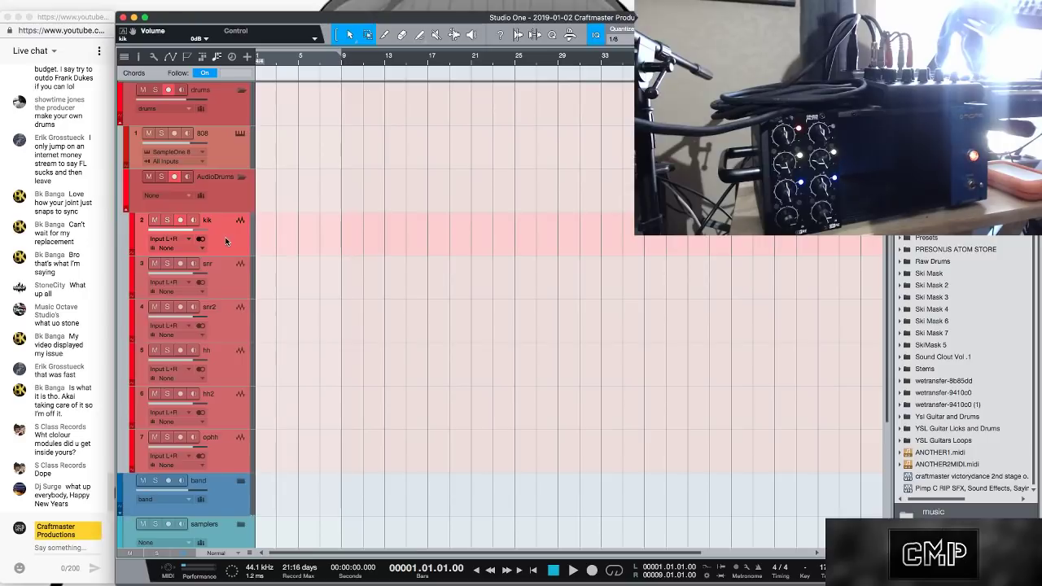
Check the playback device choices in the audio setup, keeping Multi-Output Device selected
{"action": "key", "text": "super+comma"}
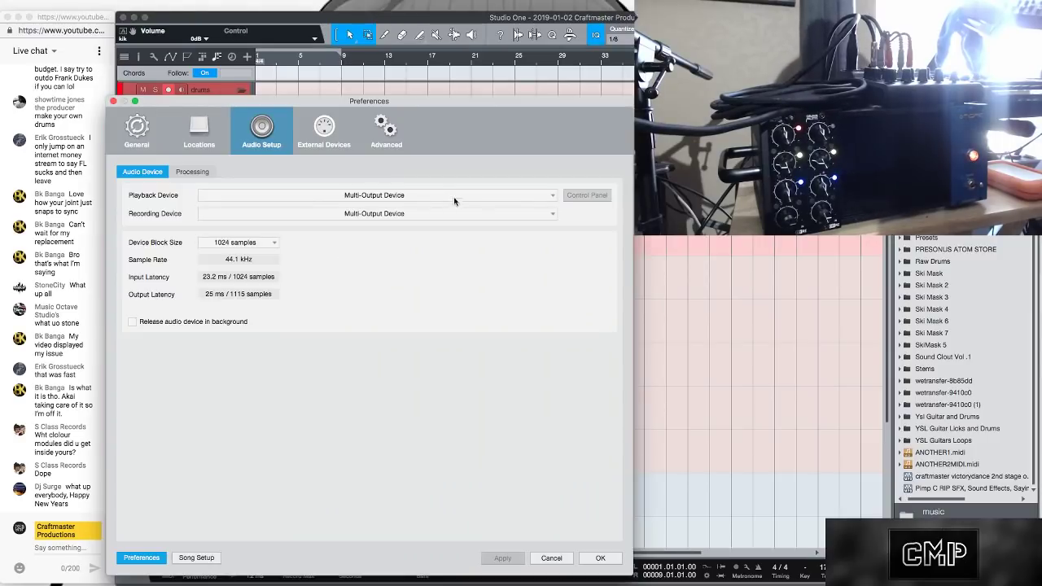
{"action": "left_click", "coordinate": [375, 195]}
{"action": "left_click", "coordinate": [358, 314]}
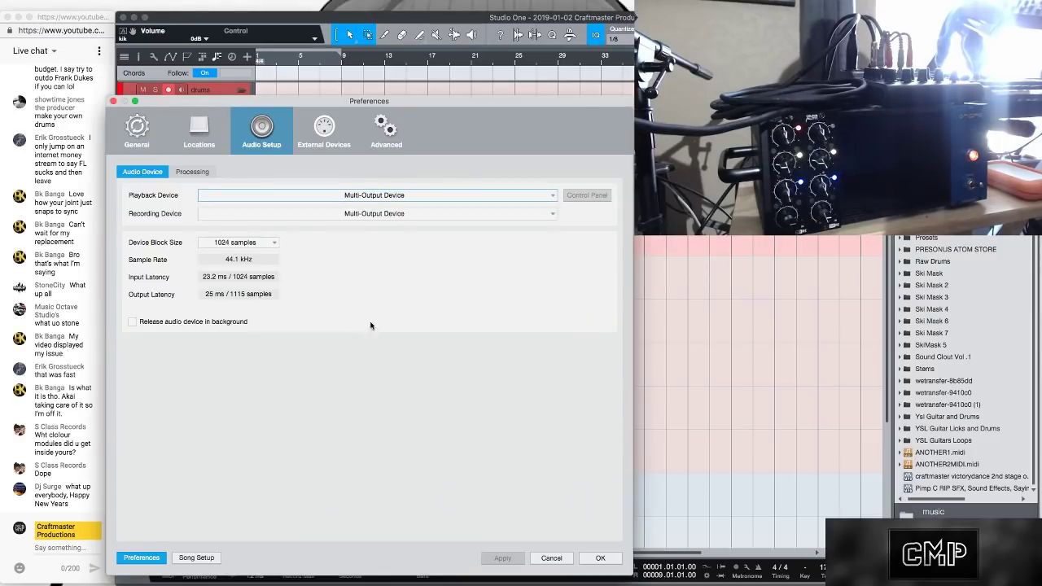
{"action": "left_click", "coordinate": [599, 557]}
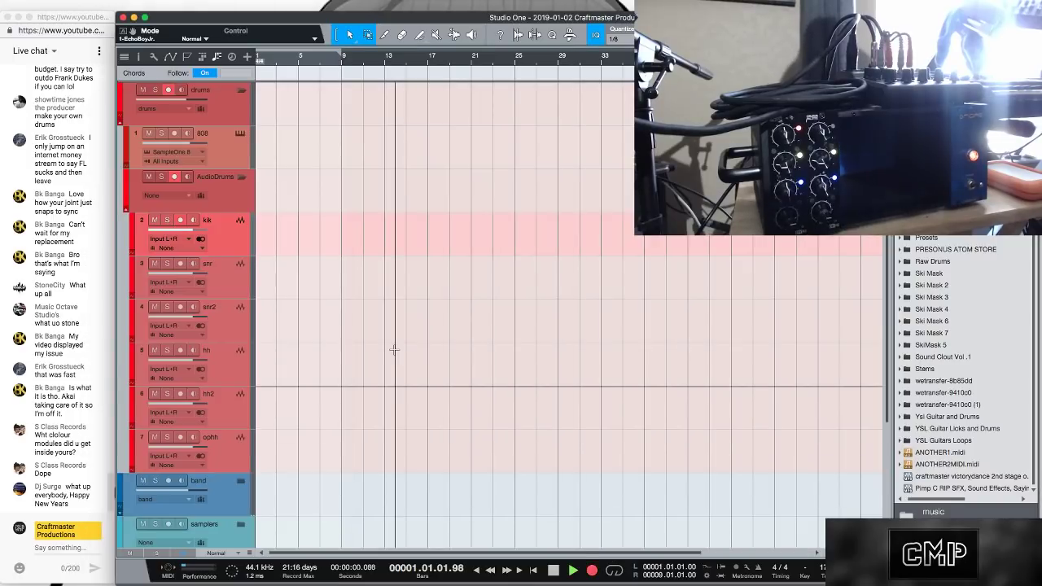
Record about ten bars of kick audio onto the kik track from the song start
{"action": "key", "text": "KP_Multiply"}
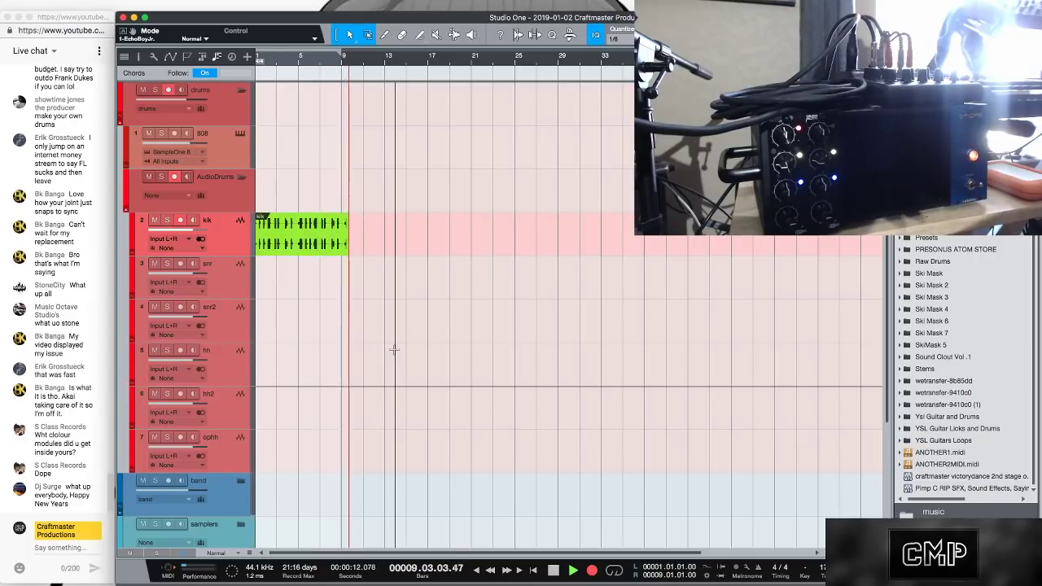
{"action": "key", "text": "space"}
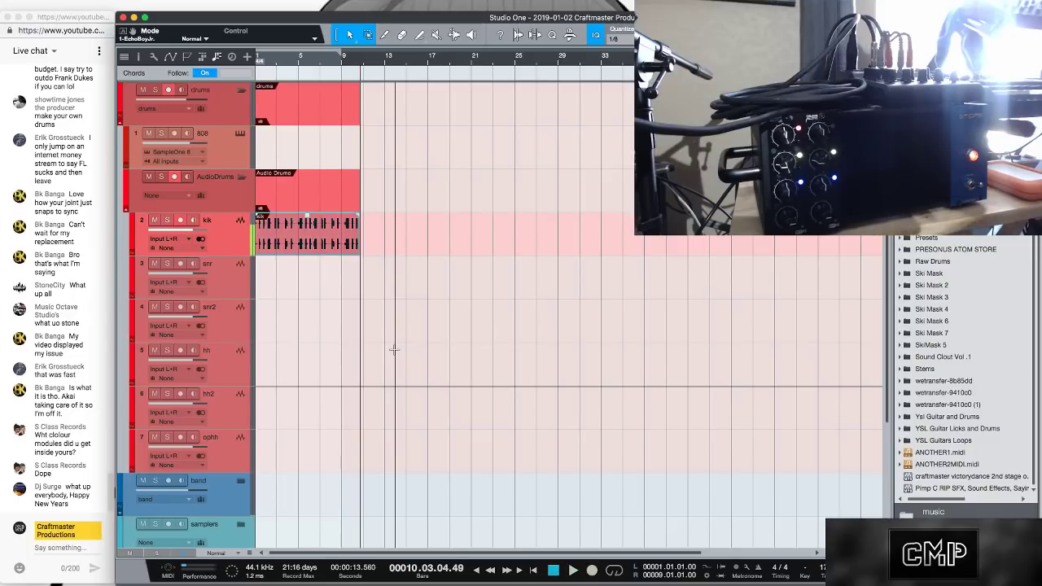
Arm the snr track for recording with its monitoring off, and close the kik inserts window
{"action": "left_click", "coordinate": [151, 230]}
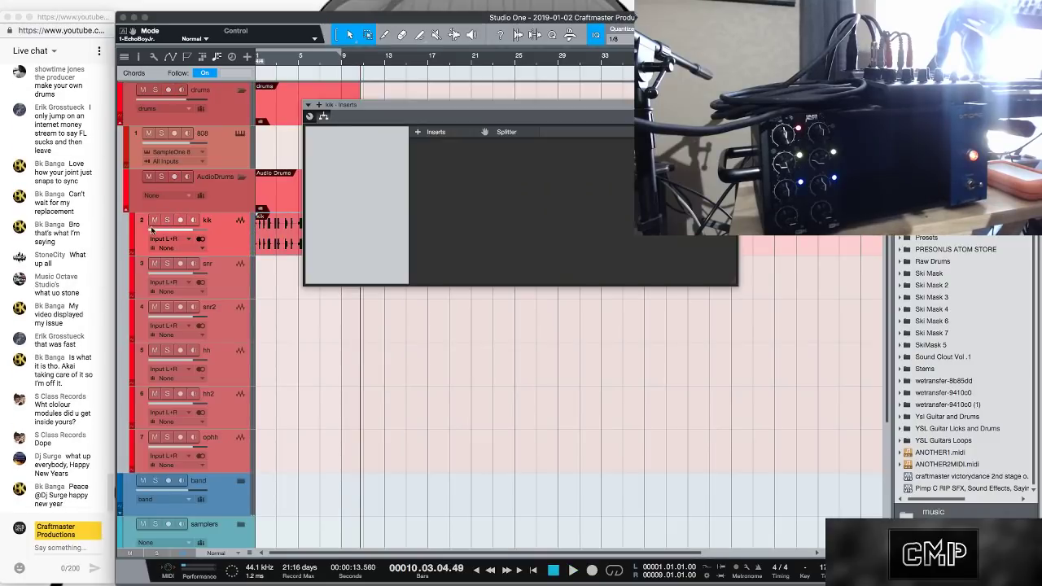
{"action": "left_click", "coordinate": [192, 266]}
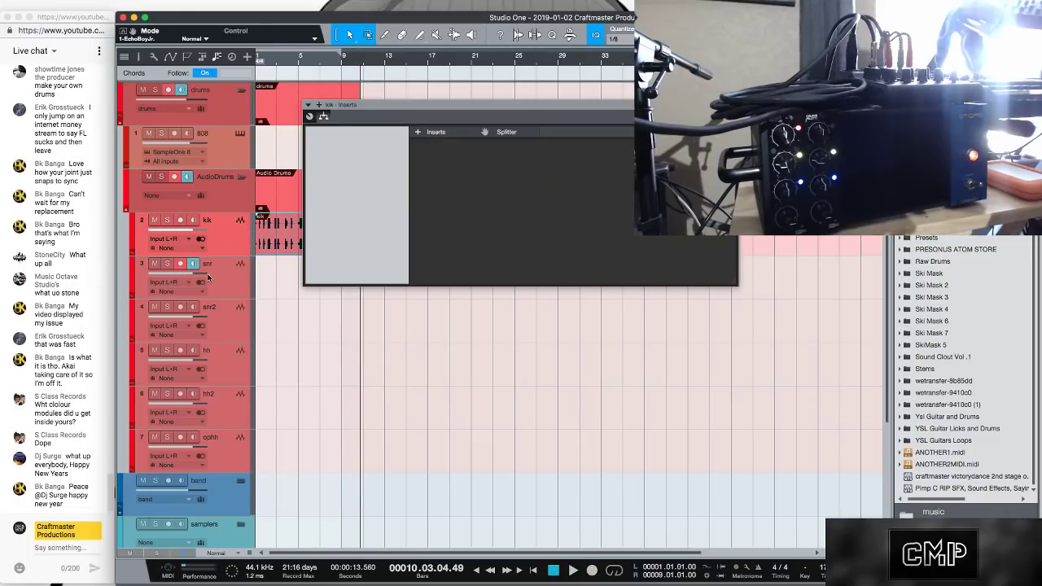
{"action": "left_click", "coordinate": [194, 266]}
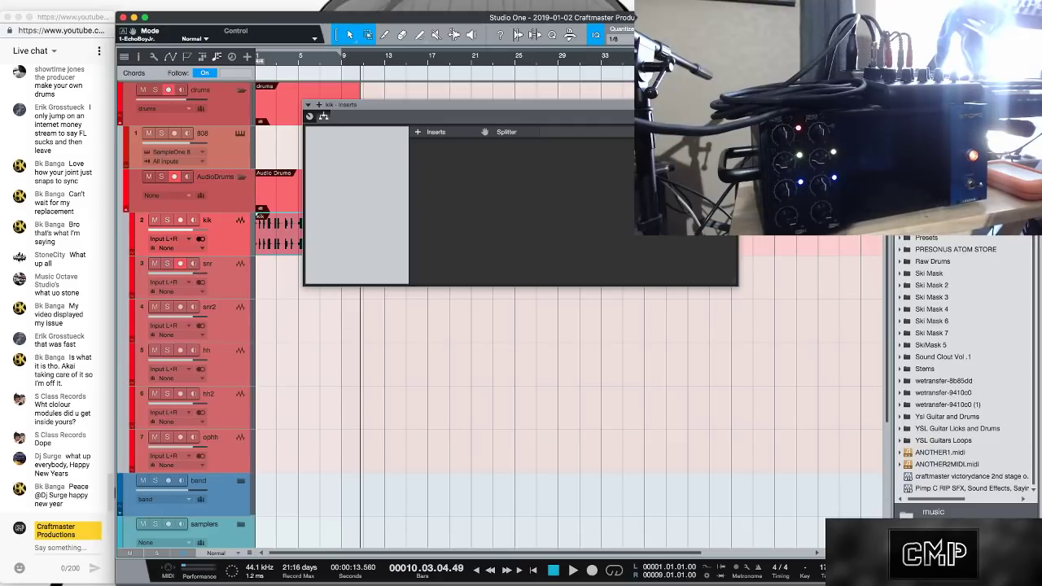
{"action": "key", "text": "super+w"}
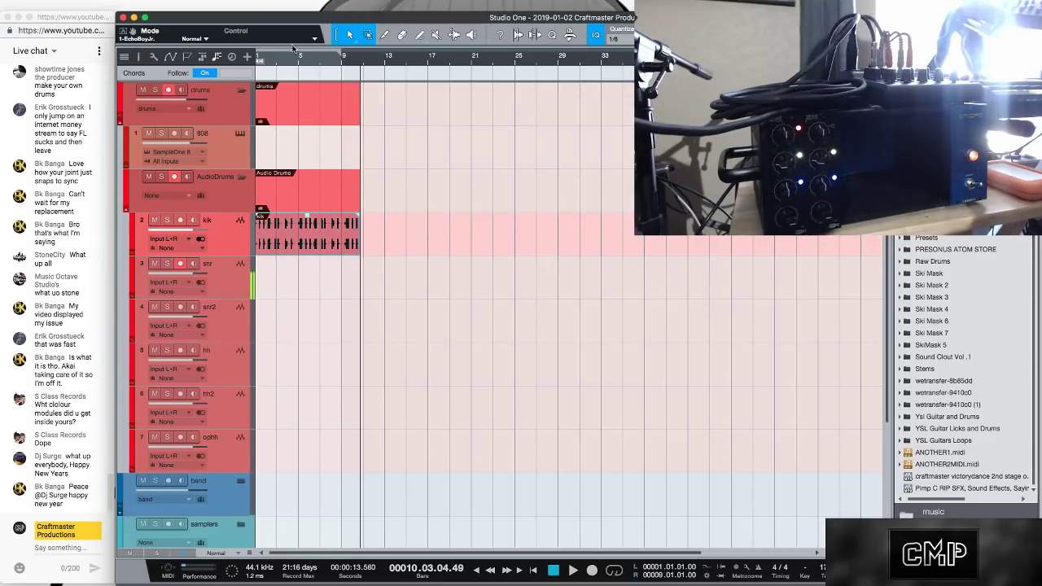
Examine the kik recording's hits against the bar grid and audition it from the song start
{"action": "scroll", "coordinate": [312, 78], "scroll_direction": "up", "scroll_amount": 3}
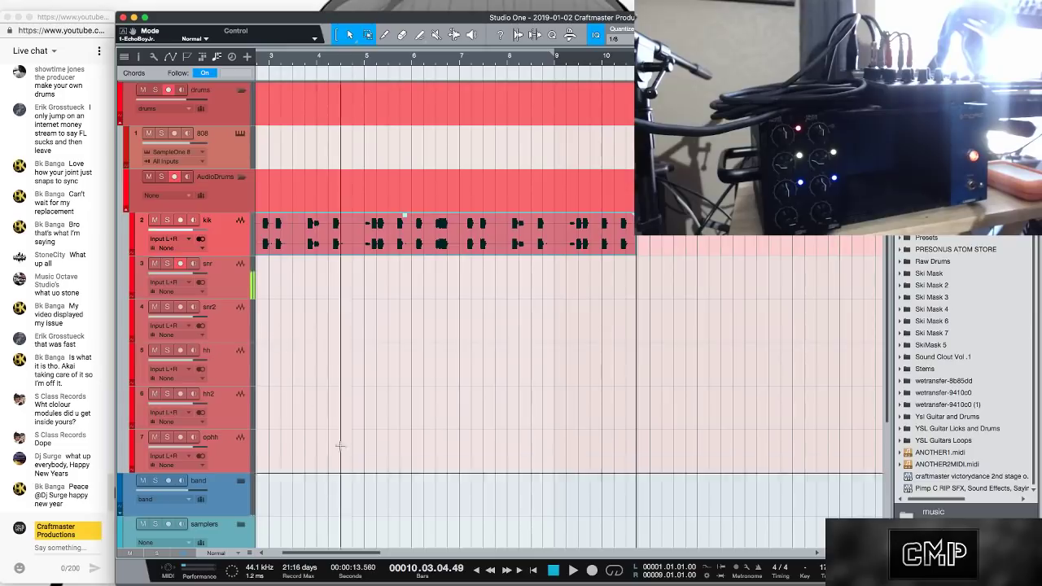
{"action": "scroll", "coordinate": [292, 519], "scroll_direction": "left", "scroll_amount": 2}
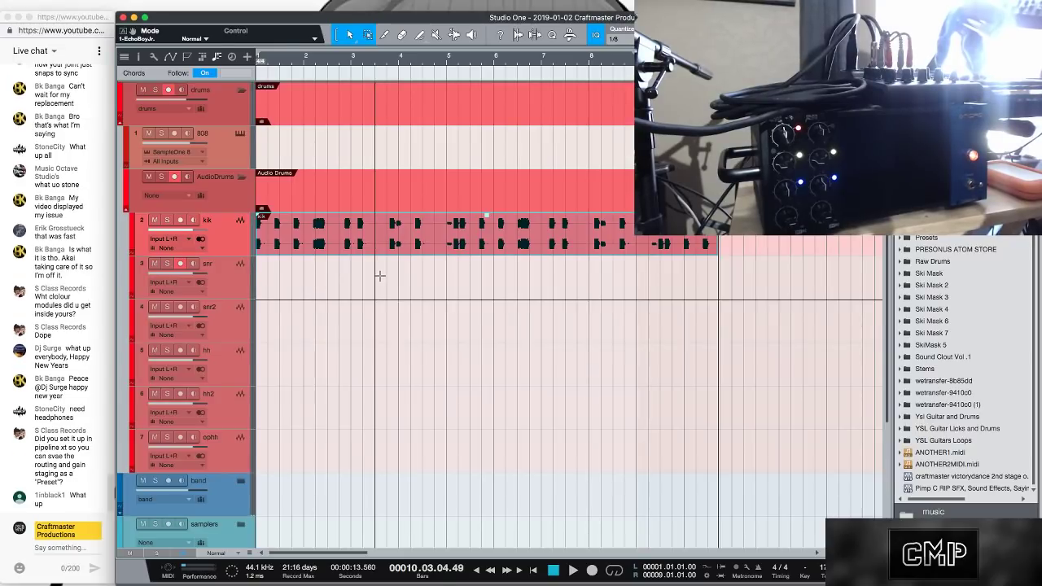
{"action": "key", "text": "e"}
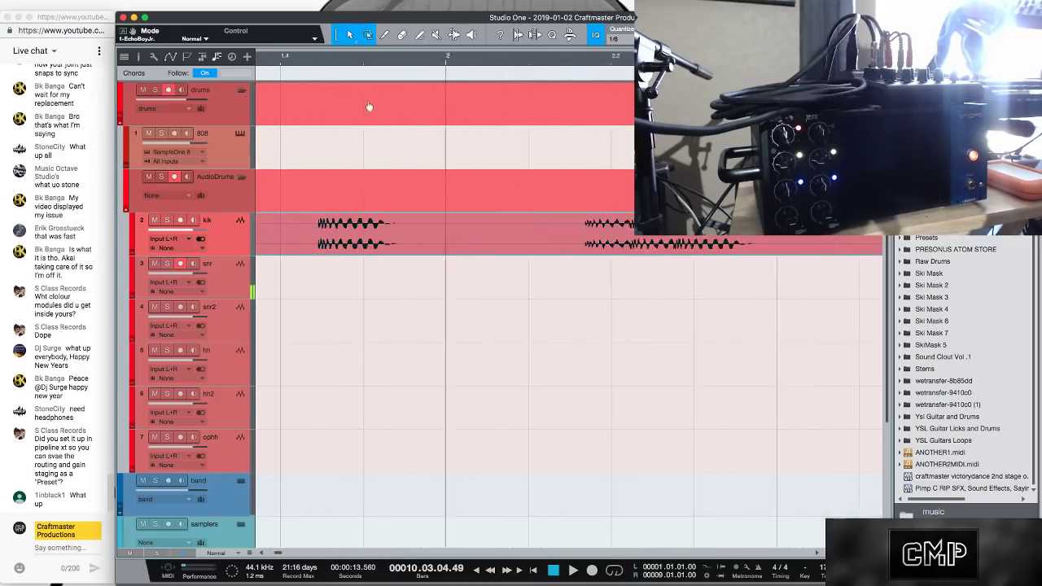
{"action": "key", "text": "w"}
{"action": "key", "text": "w"}
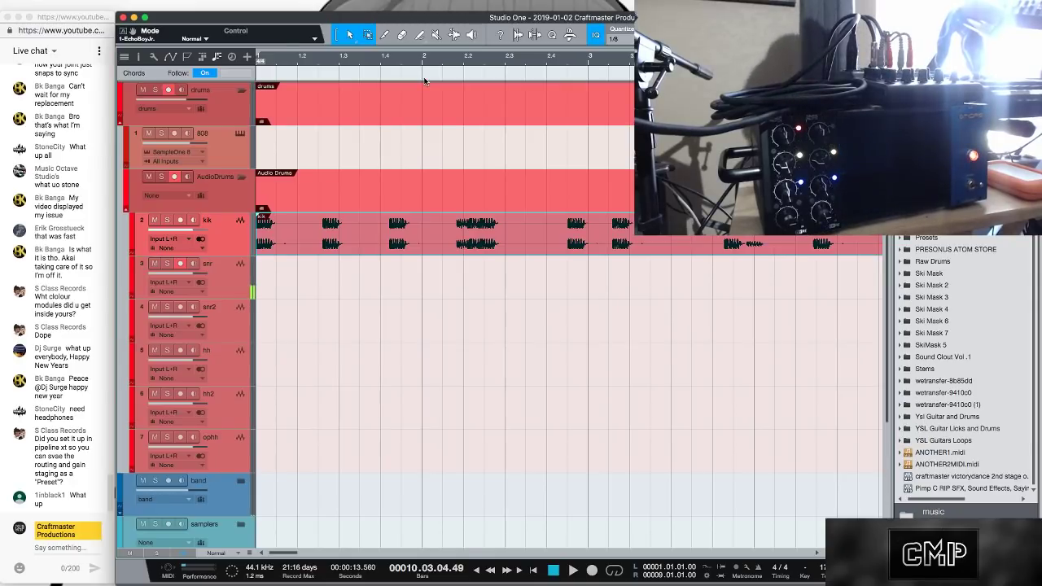
{"action": "key", "text": "space"}
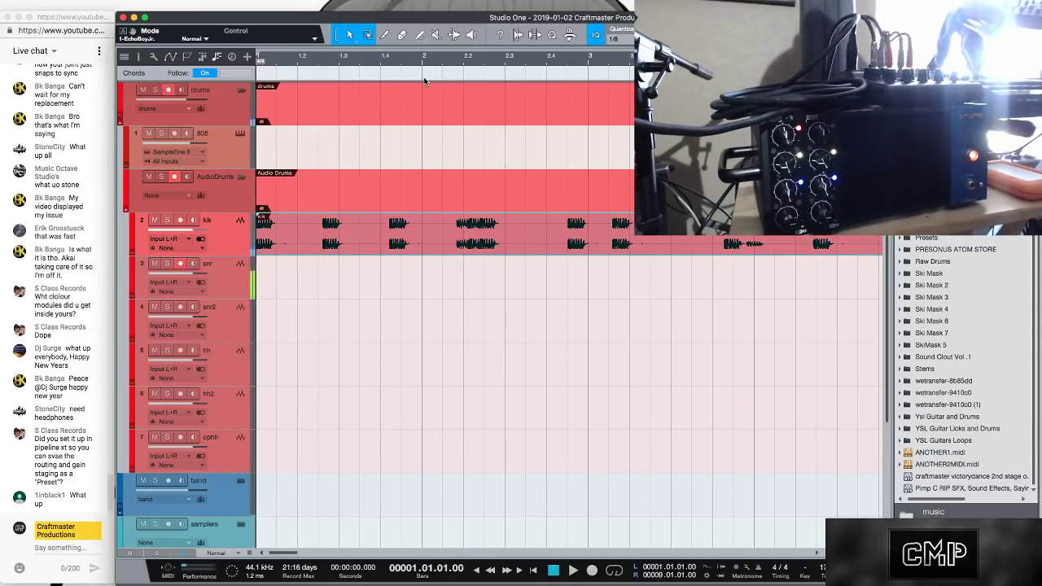
Mute the kik track and record about ten bars of snare onto the snr track from the song start
{"action": "left_click", "coordinate": [155, 221]}
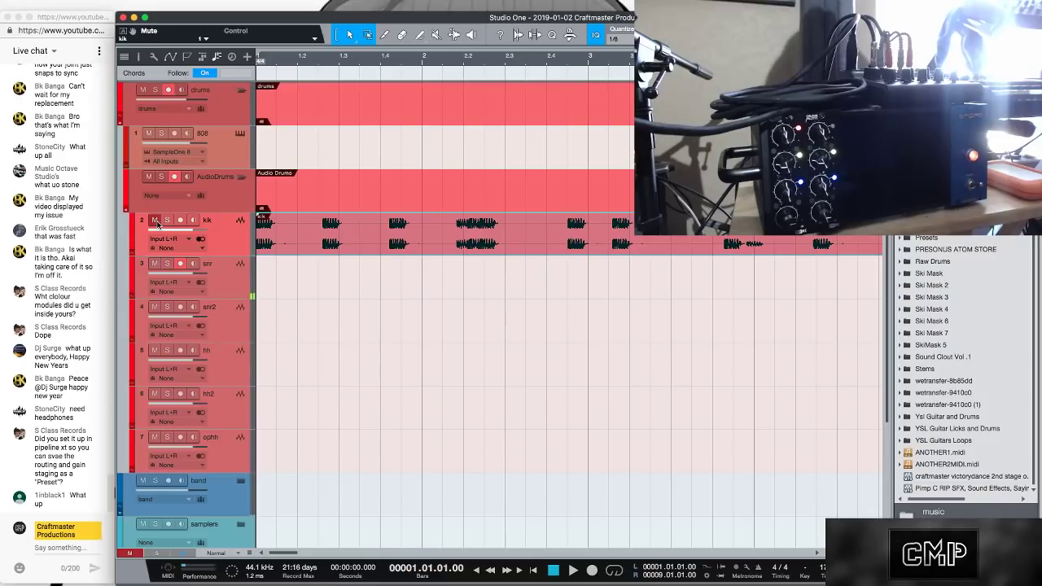
{"action": "key", "text": "space"}
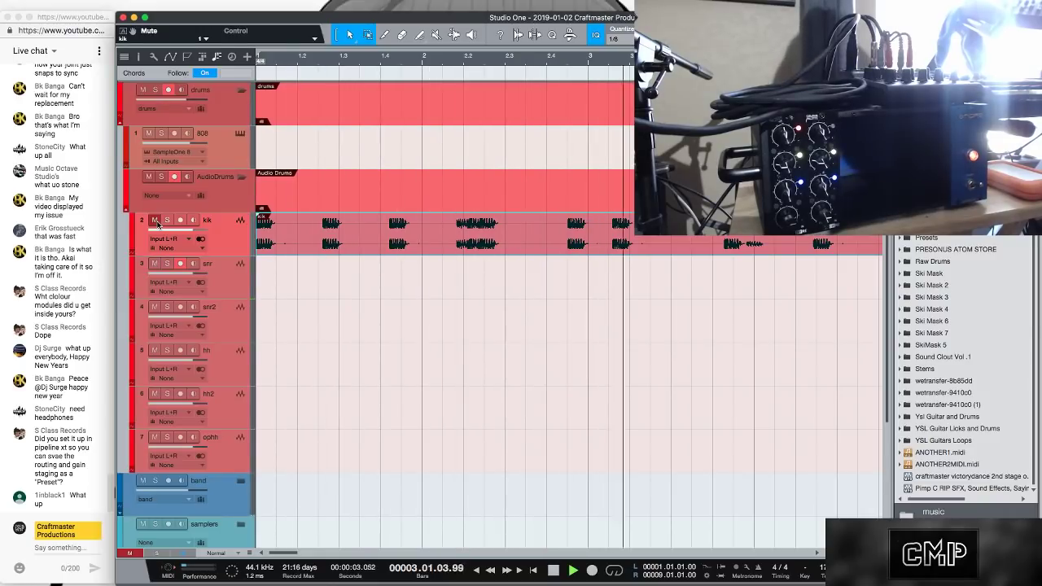
{"action": "key", "text": "space"}
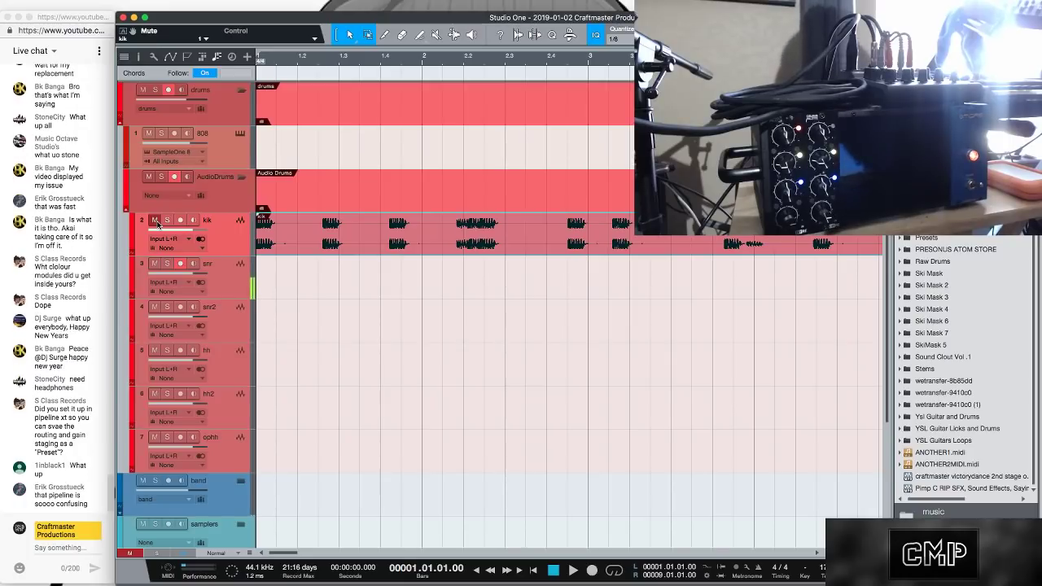
{"action": "key", "text": "KP_Multiply"}
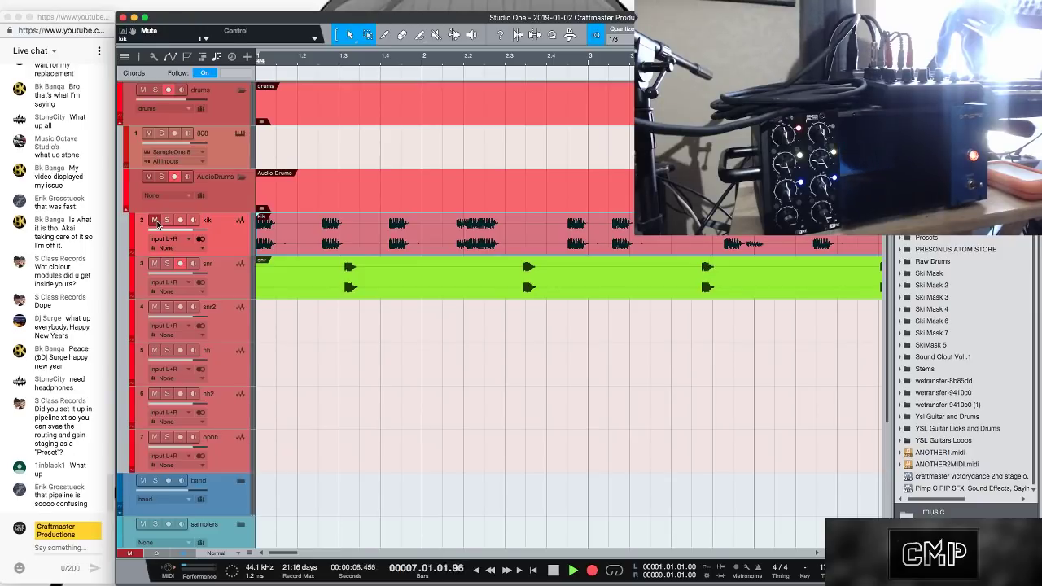
{"action": "left_click", "coordinate": [155, 221]}
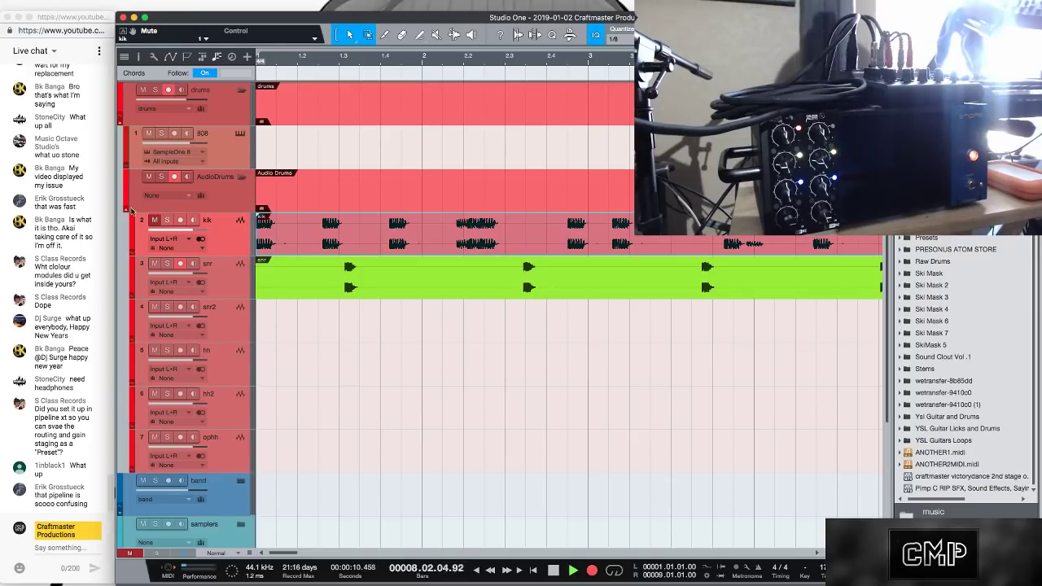
{"action": "left_click_drag", "start_coordinate": [344, 61], "coordinate": [323, 36]}
{"action": "key", "text": "space"}
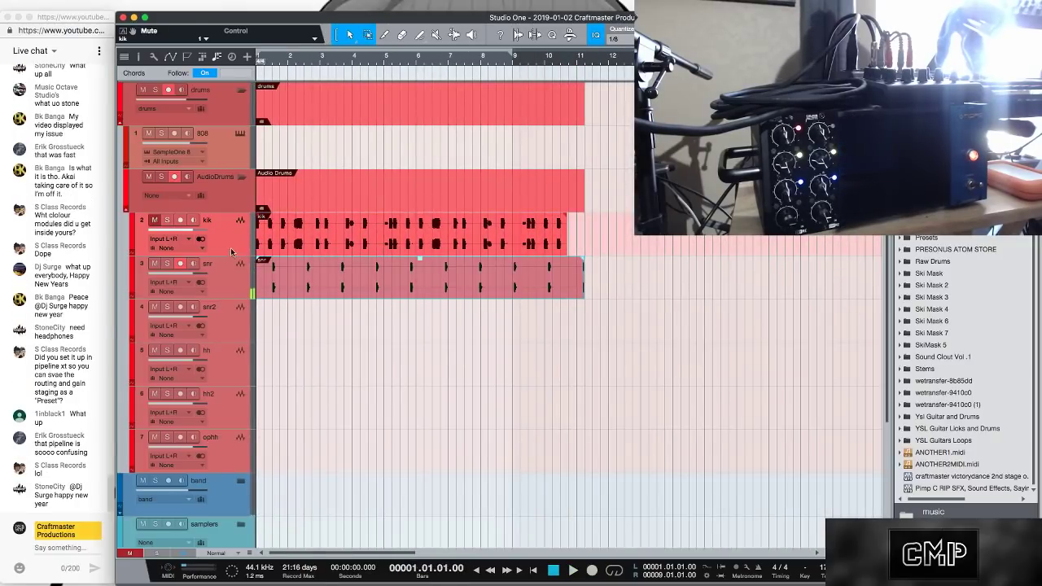
Disarm the snr track and arm the snr2 track for recording
{"action": "left_click", "coordinate": [181, 263]}
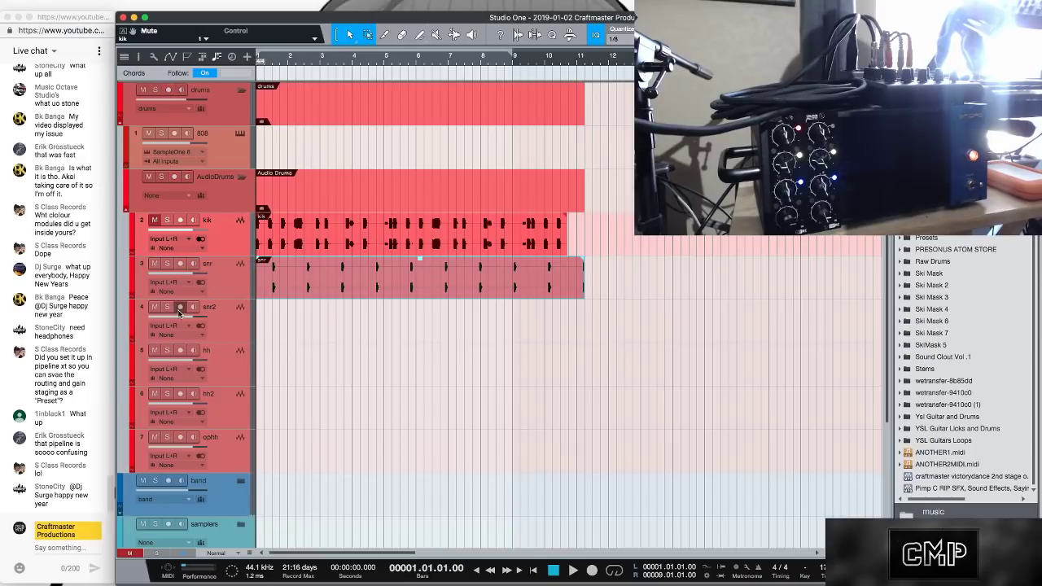
{"action": "left_click", "coordinate": [180, 309]}
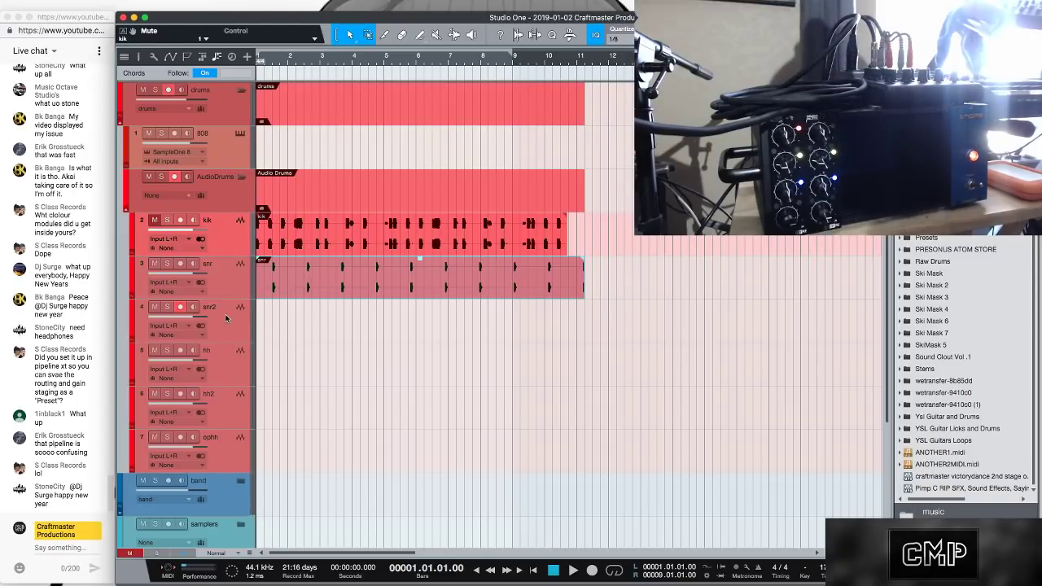
Try to record the snr2 track from the song start, then delete the take and return to the start
{"action": "key", "text": "KP_Multiply"}
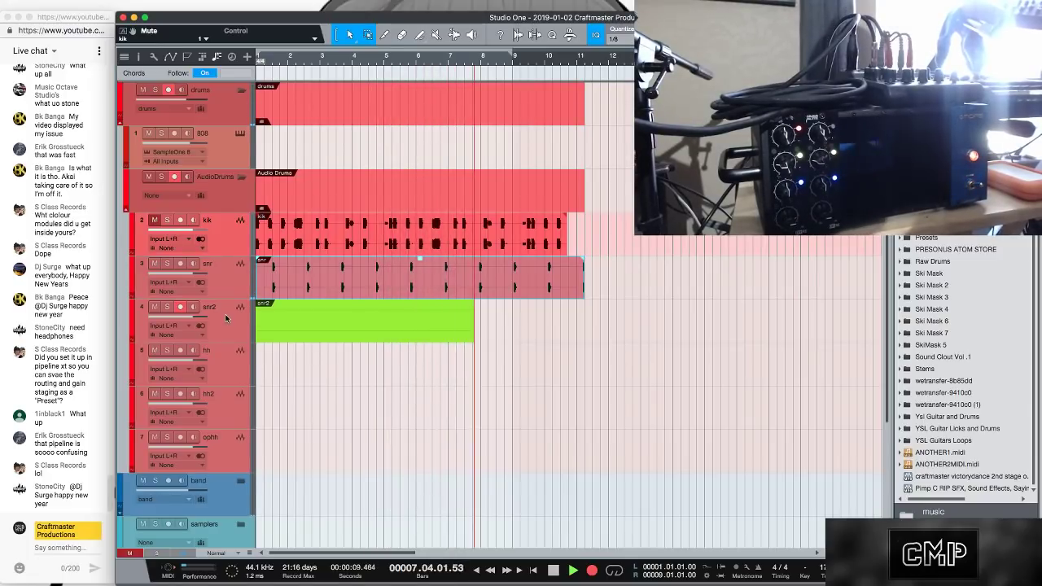
{"action": "key", "text": "space"}
{"action": "key", "text": "Delete"}
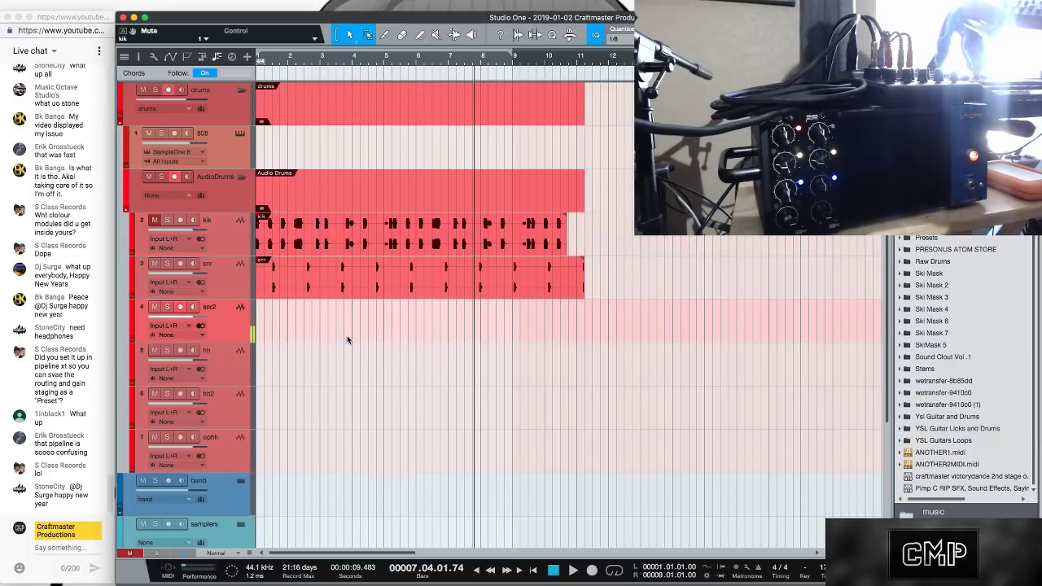
{"action": "key", "text": "comma"}
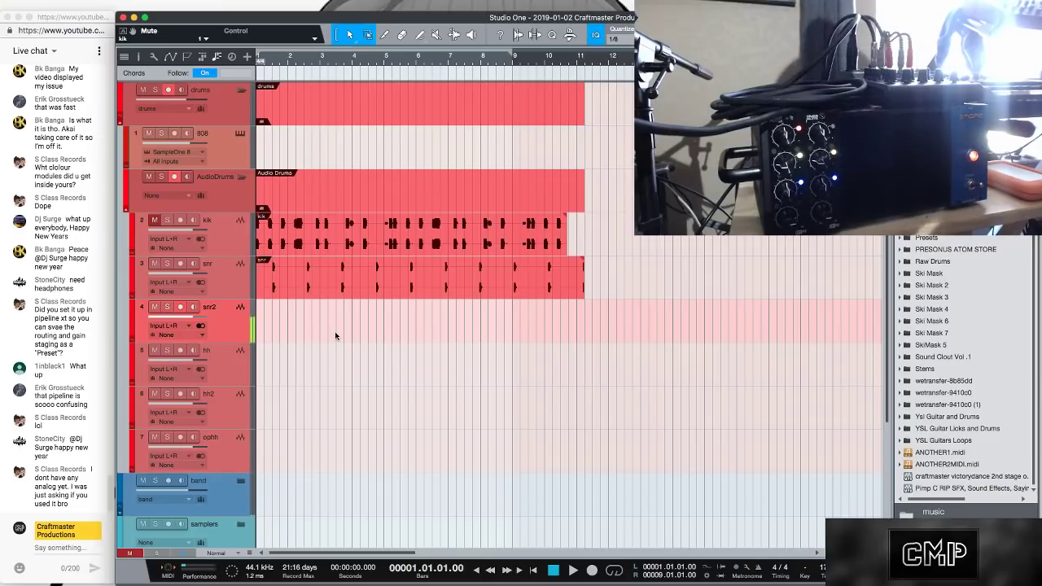
Try another snr2 take of about eight bars with the snr track muted, and delete the clip
{"action": "key", "text": "KP_Multiply"}
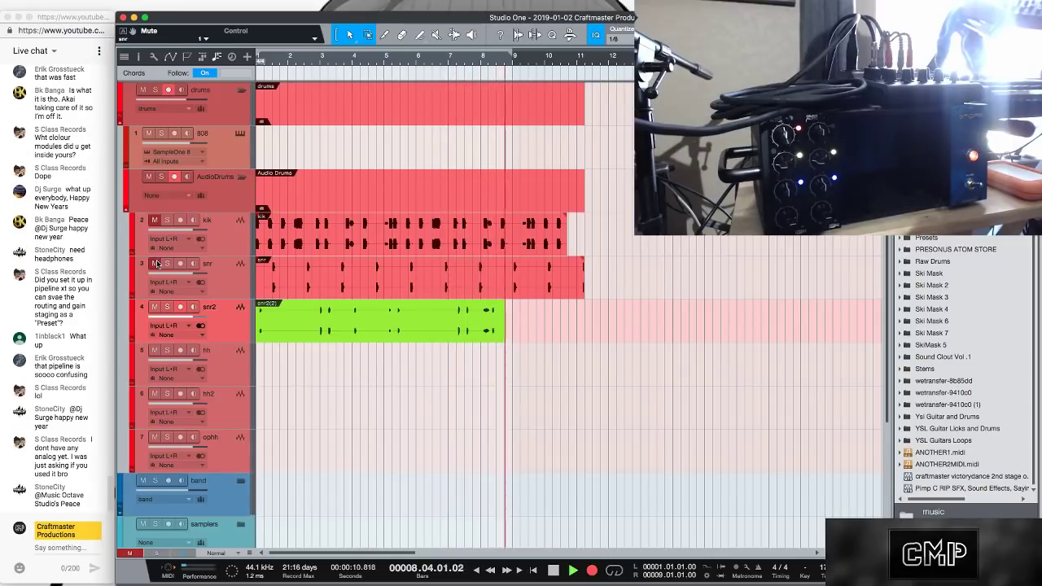
{"action": "key", "text": "space"}
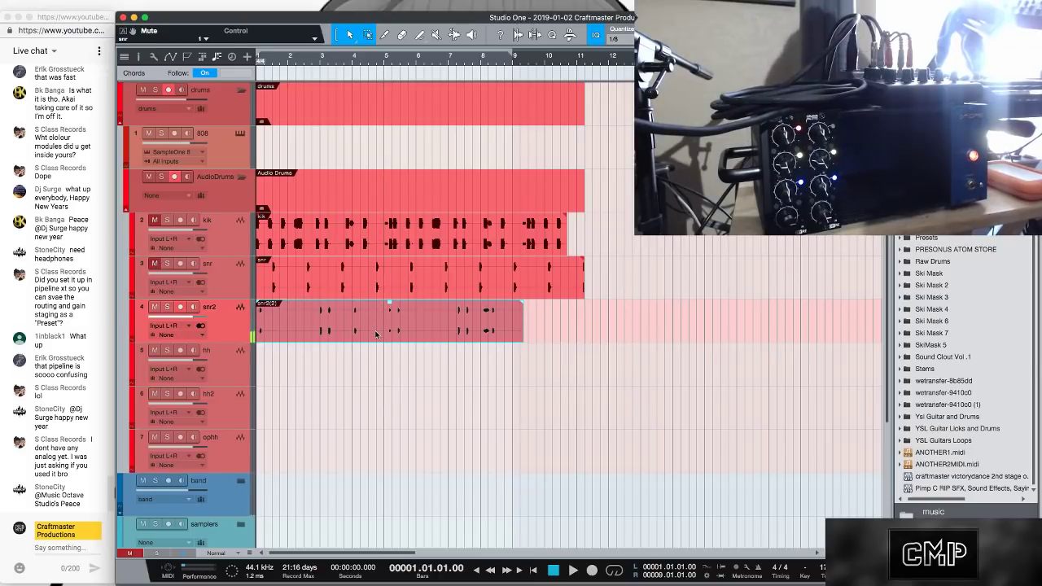
{"action": "key", "text": "Delete"}
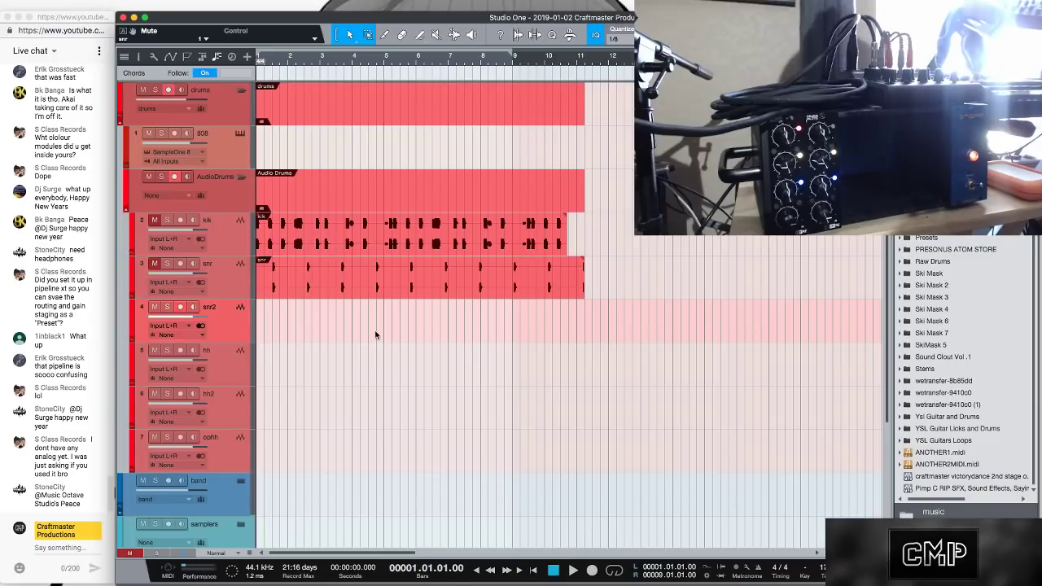
Start a new recording on the snr2 track from the song start
{"action": "key", "text": "KP_Multiply"}
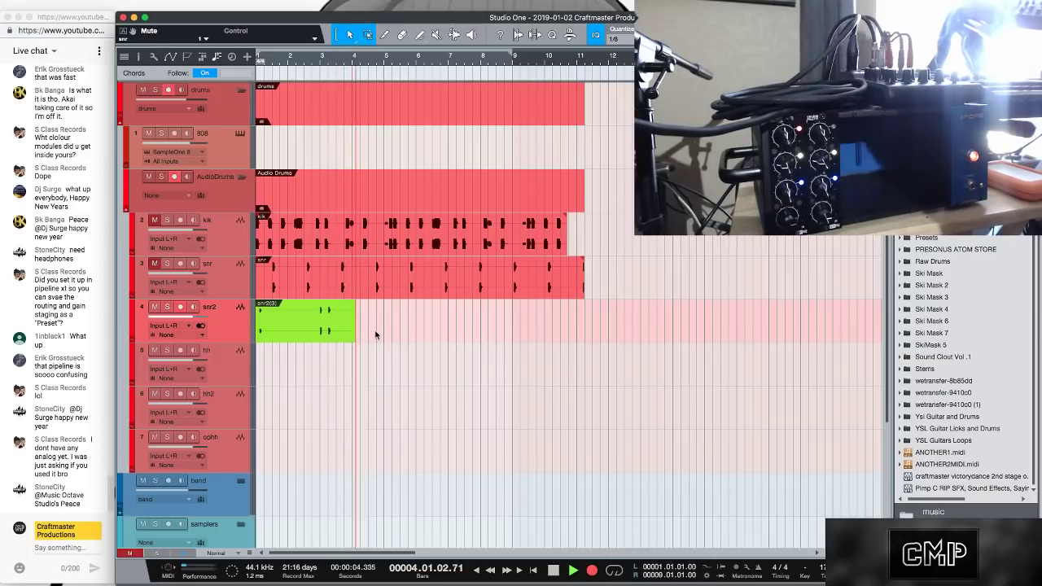
Post "its the hardest thing in life to set up" and "fuck pipe line" as two live chat messages during the recording
{"action": "left_click", "coordinate": [50, 548]}
{"action": "type", "text": "its"}
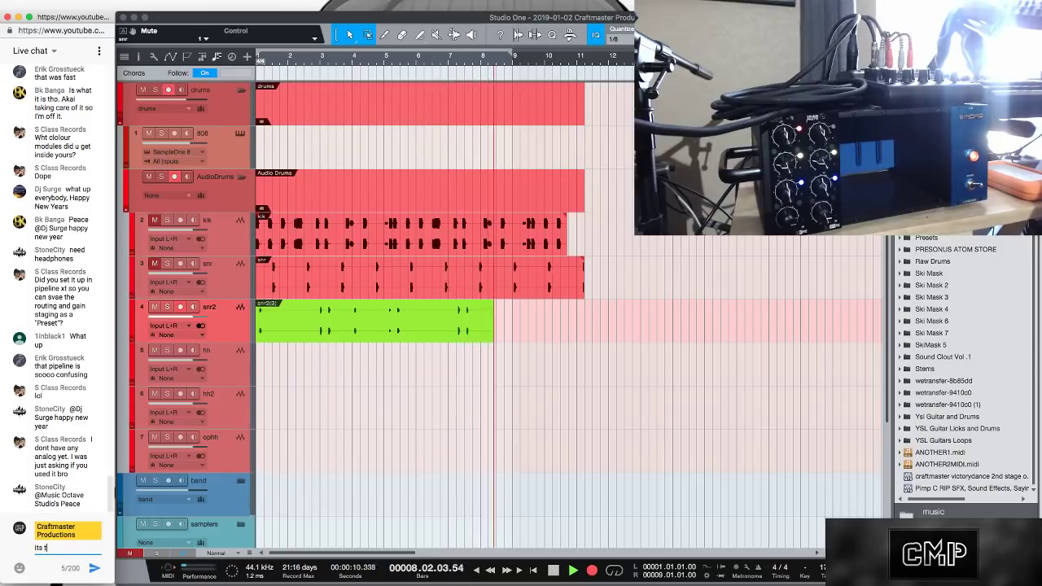
{"action": "type", "text": " the hardest "}
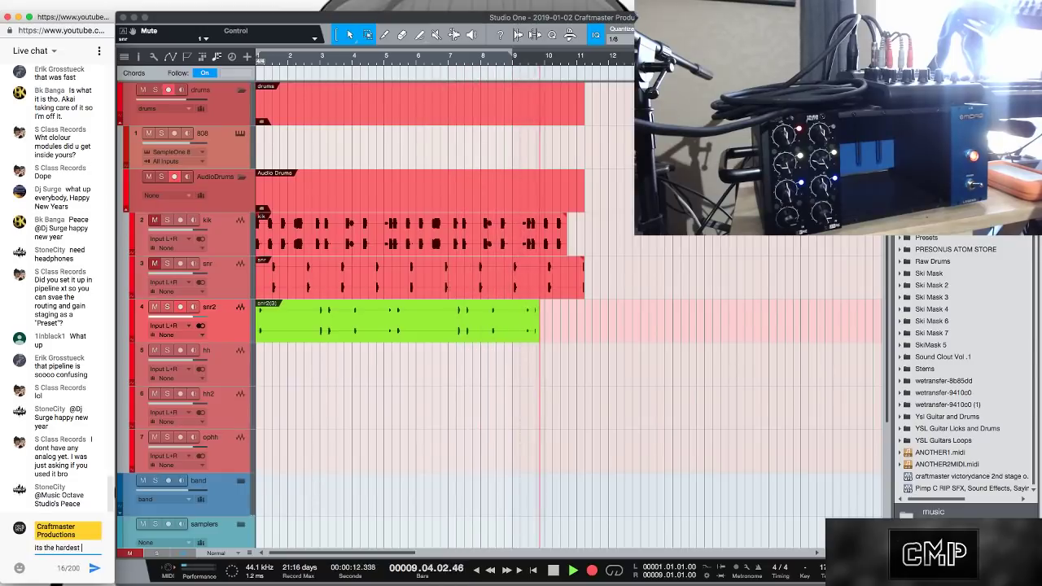
{"action": "type", "text": "thing in li"}
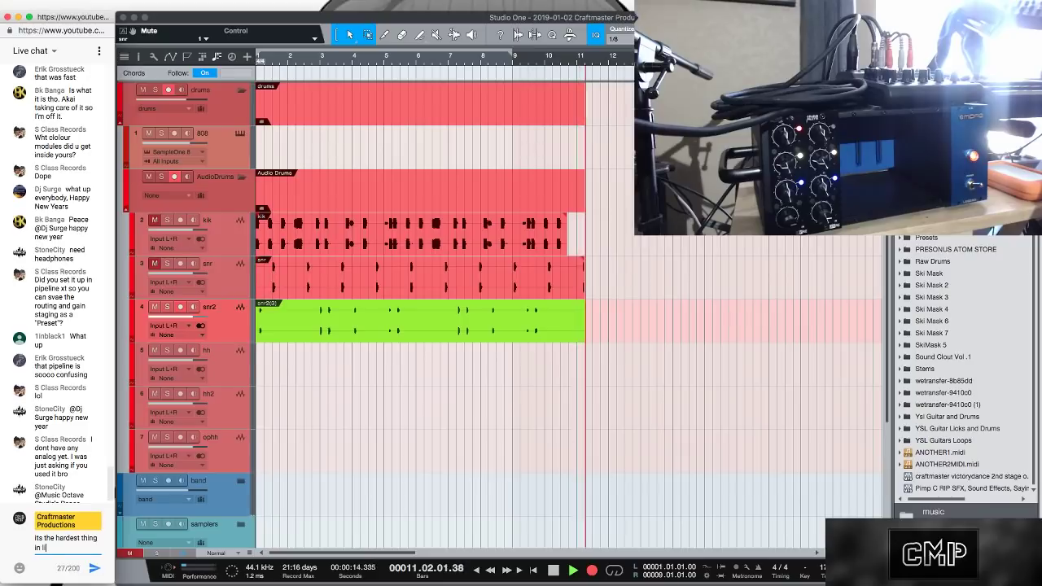
{"action": "type", "text": "fe to set u"}
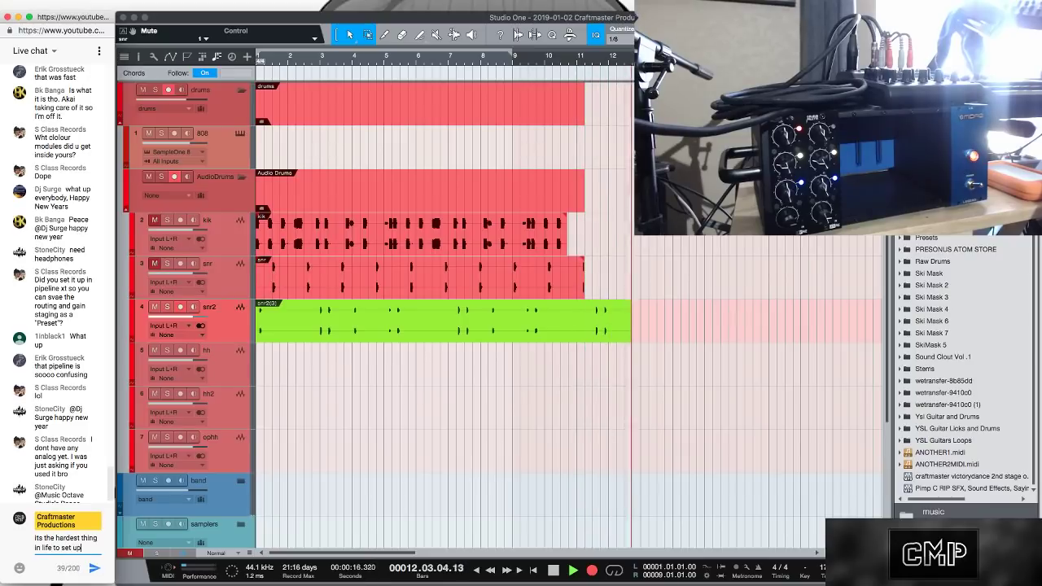
{"action": "type", "text": "p"}
{"action": "key", "text": "Return"}
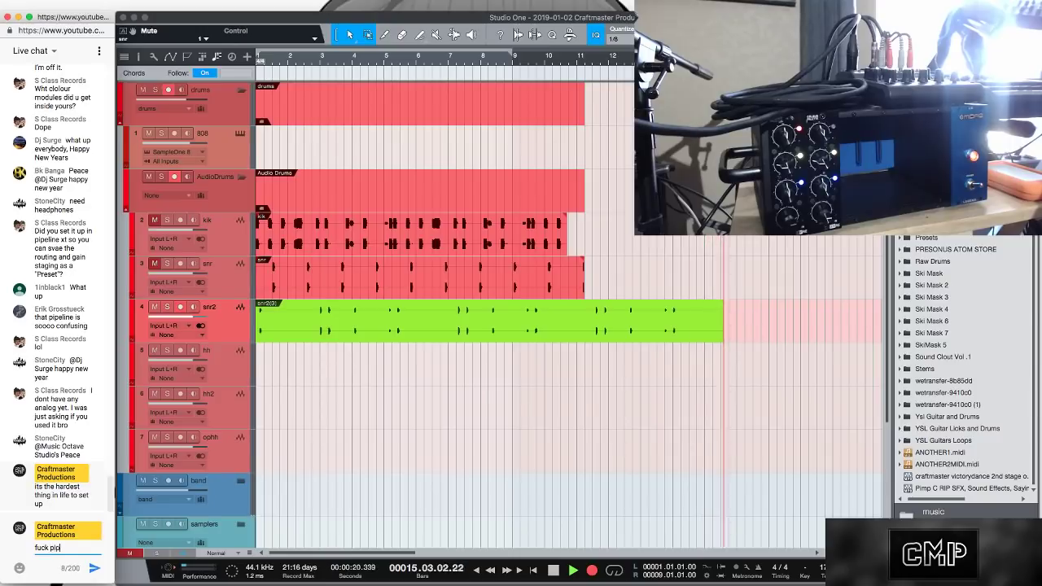
{"action": "type", "text": "fuck pipe line"}
{"action": "key", "text": "Return"}
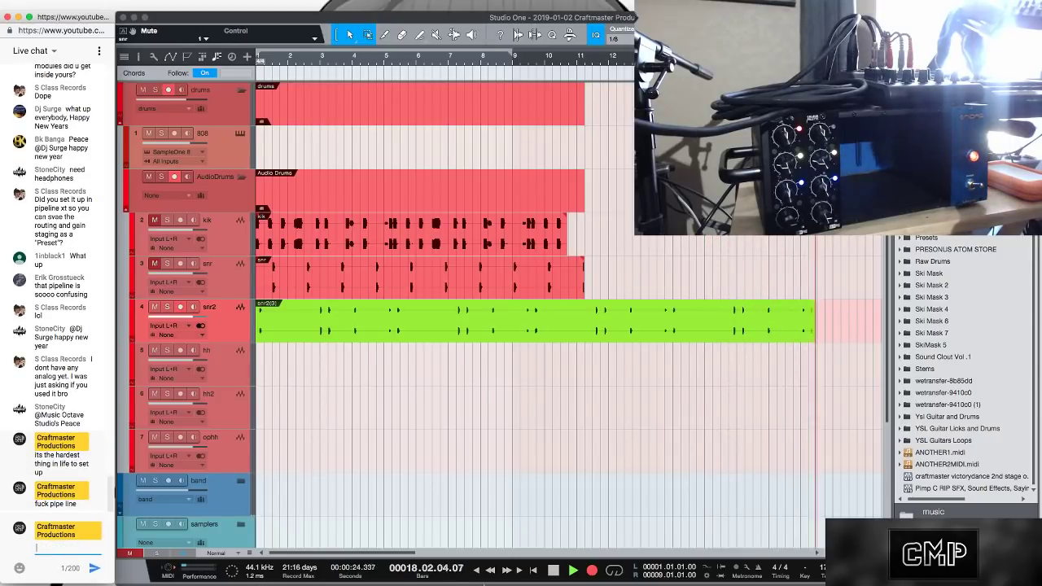
Stop the snr2 recording and trim the clip's end to line up with the end of the kik clip
{"action": "key", "text": "space"}
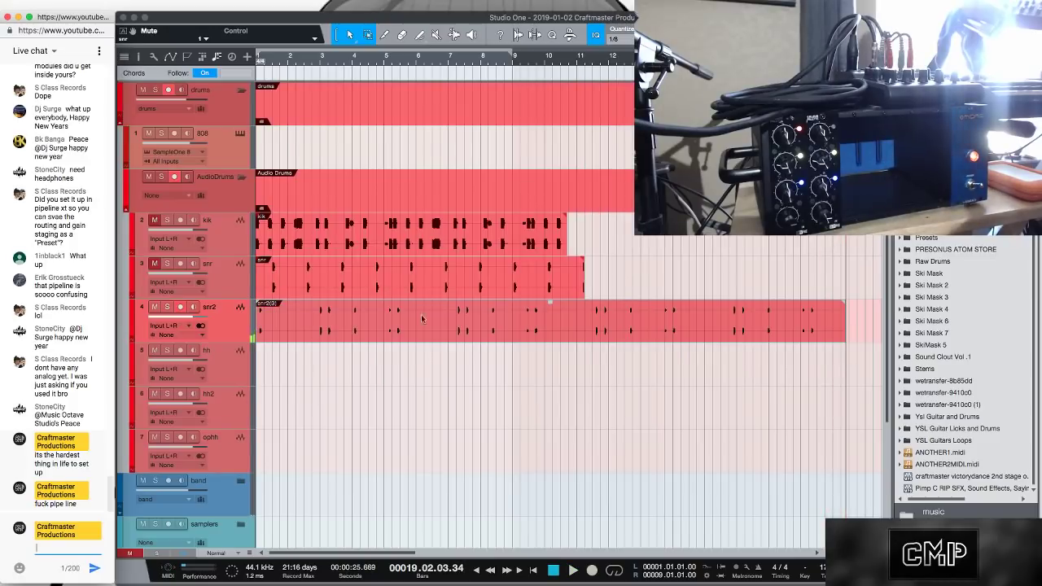
{"action": "left_click_drag", "start_coordinate": [844, 331], "coordinate": [567, 331]}
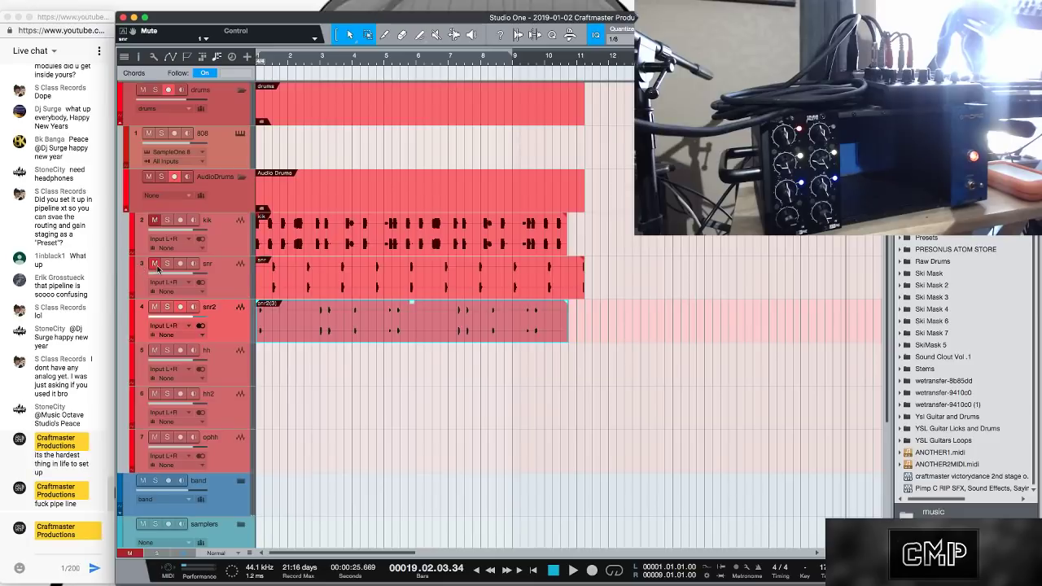
Unmute the kik and snr tracks and play back the recorded drum parts from the song start
{"action": "key", "text": "Home"}
{"action": "key", "text": "space"}
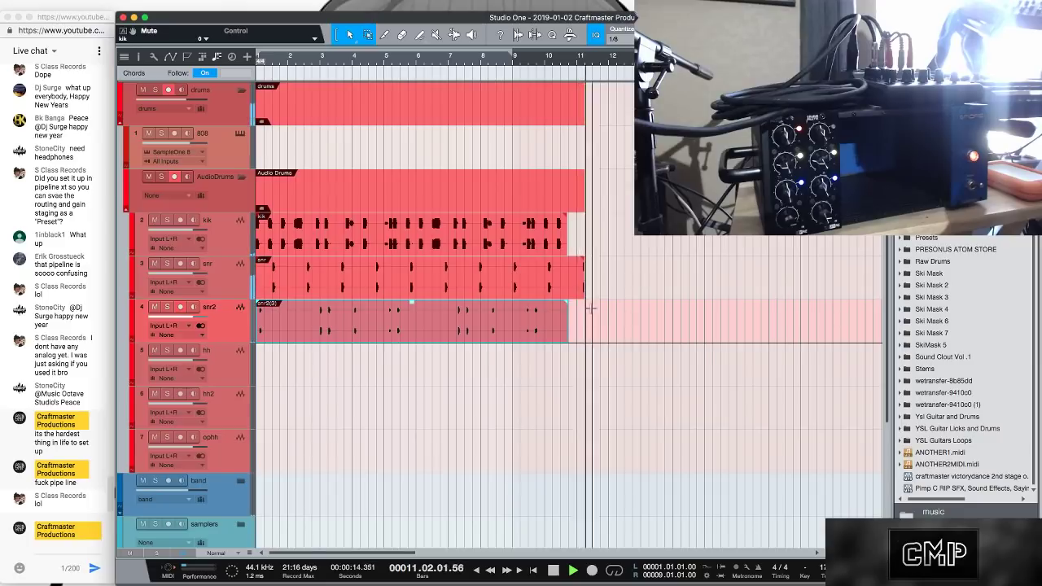
{"action": "key", "text": "space"}
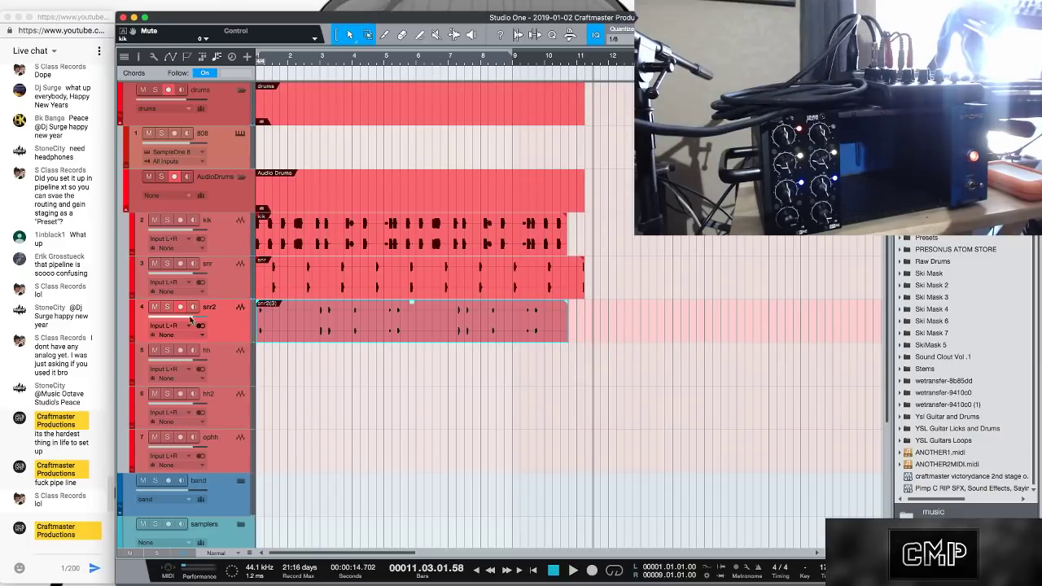
Arm the hh track for recording in place of snr2, and select it
{"action": "left_click", "coordinate": [180, 351]}
{"action": "left_click", "coordinate": [229, 374]}
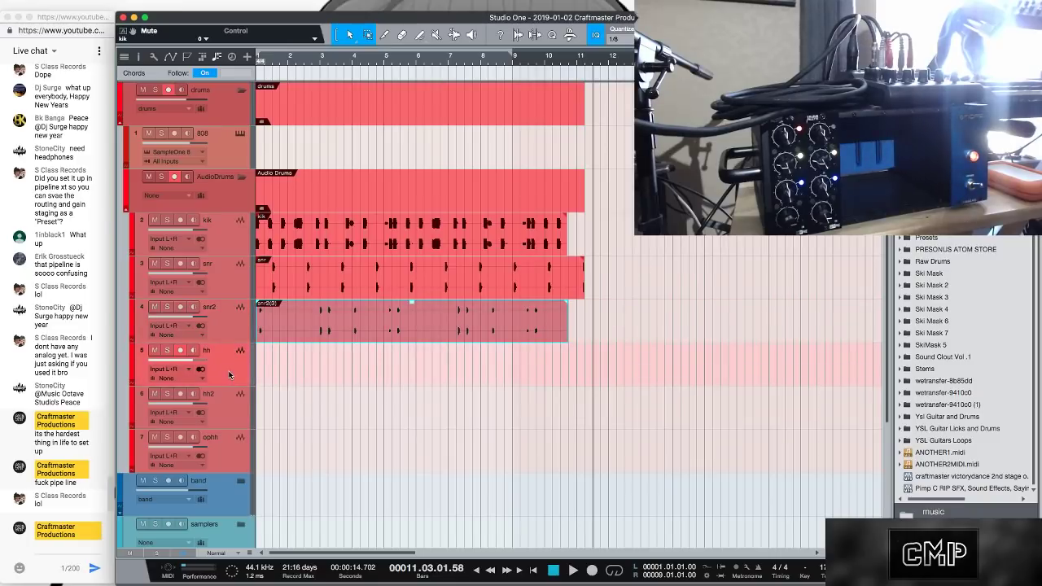
Record a take on the hh track from the song start, muting the kik, snr and snr2 tracks while it runs
{"action": "key", "text": "comma"}
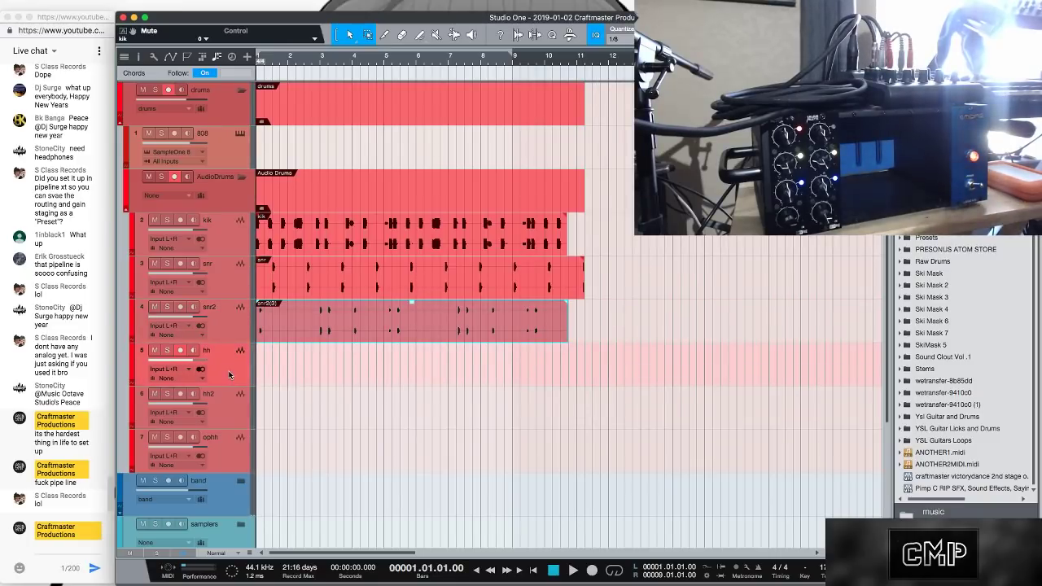
{"action": "key", "text": "KP_Multiply"}
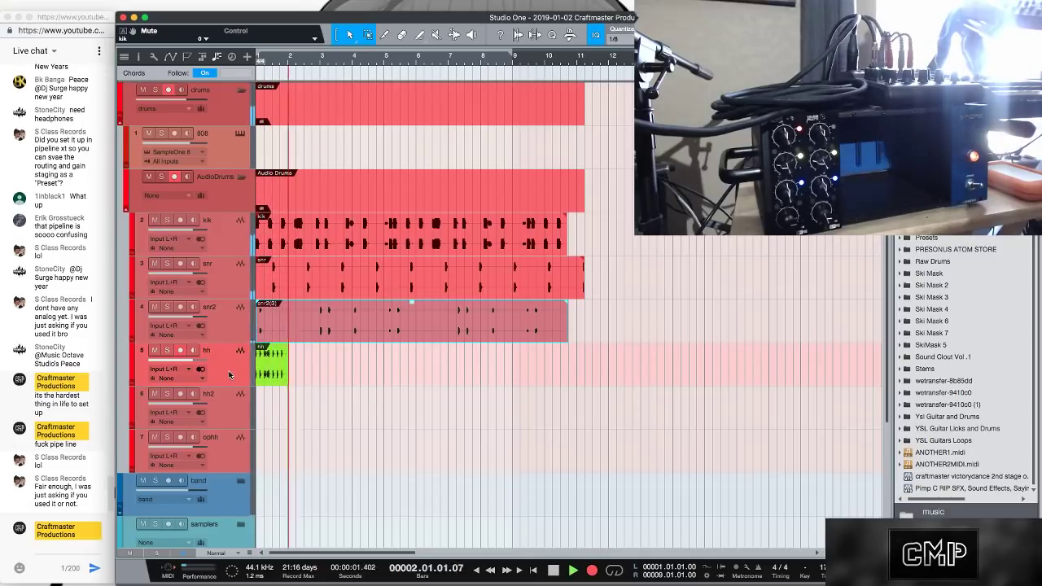
{"action": "left_click", "coordinate": [154, 221]}
{"action": "left_click", "coordinate": [154, 263]}
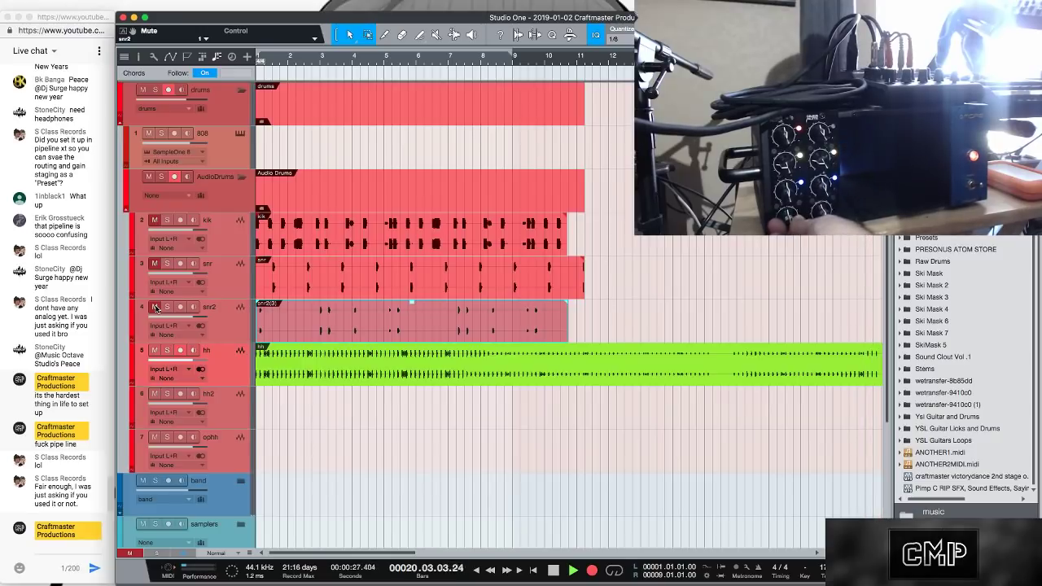
{"action": "key", "text": "space"}
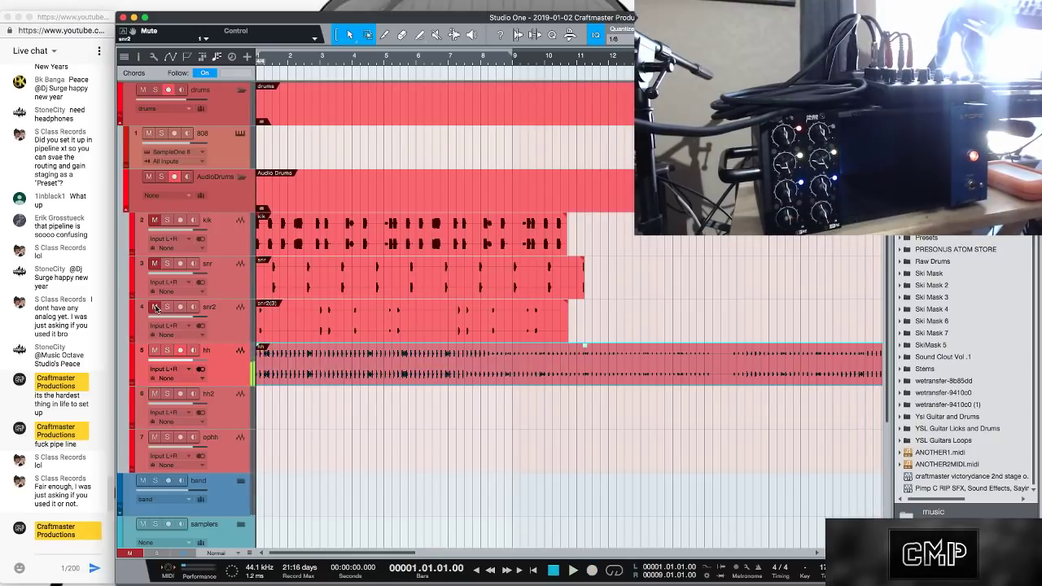
Delete the hh take and record the hi-hat again from the song start for about 10 bars
{"action": "key", "text": "Delete"}
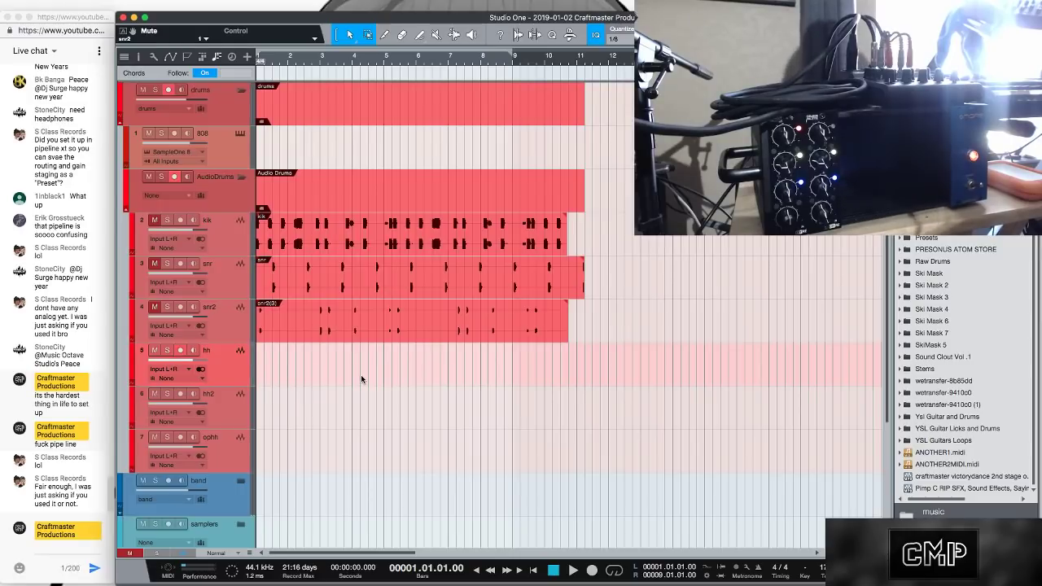
{"action": "key", "text": "KP_Multiply"}
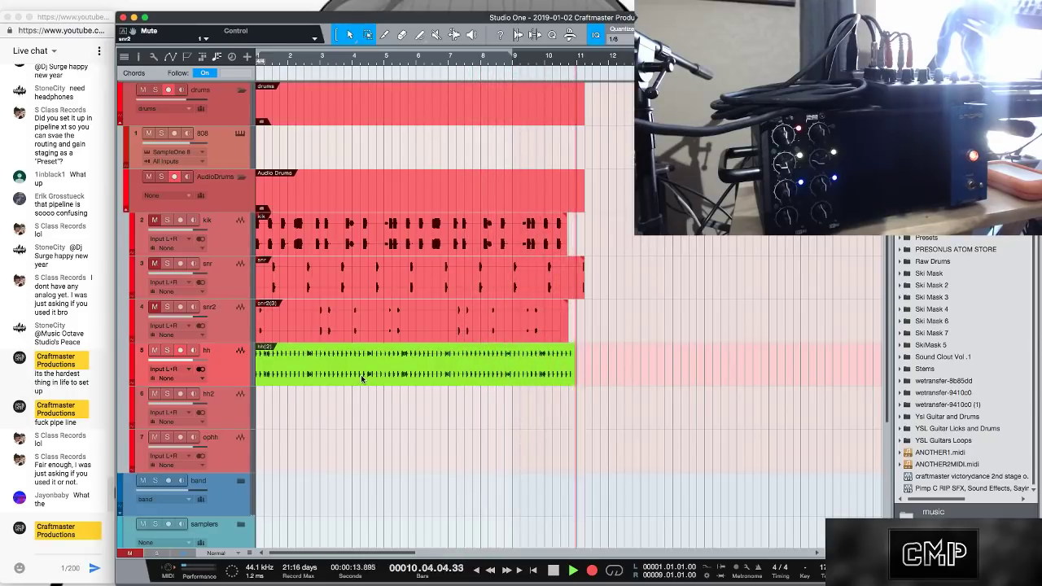
{"action": "key", "text": "space"}
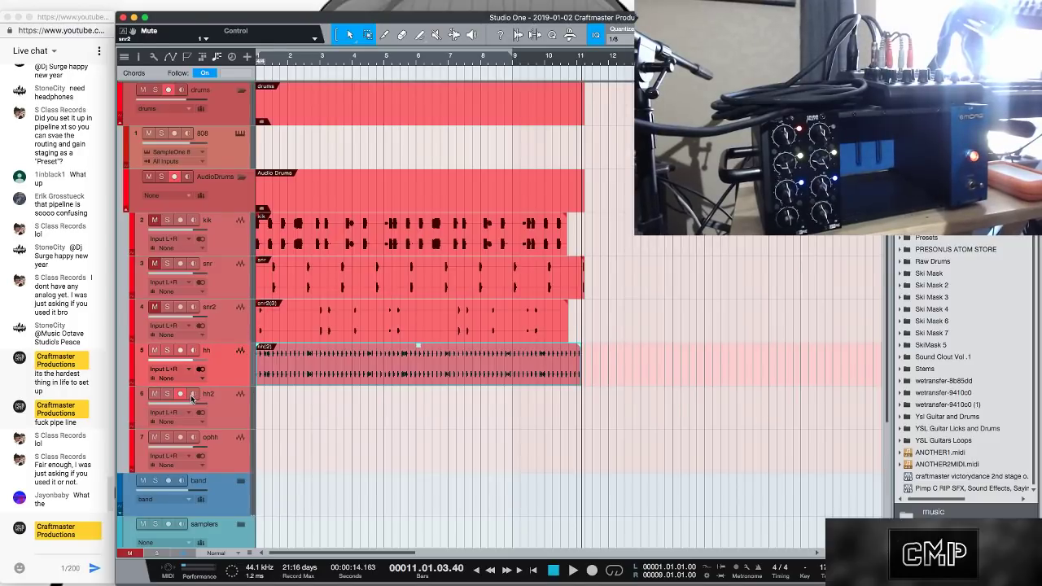
Record the open hi-hat on the hh2 track from the song start, mute hh, and move the recorded clip down to the ophh track
{"action": "key", "text": "comma"}
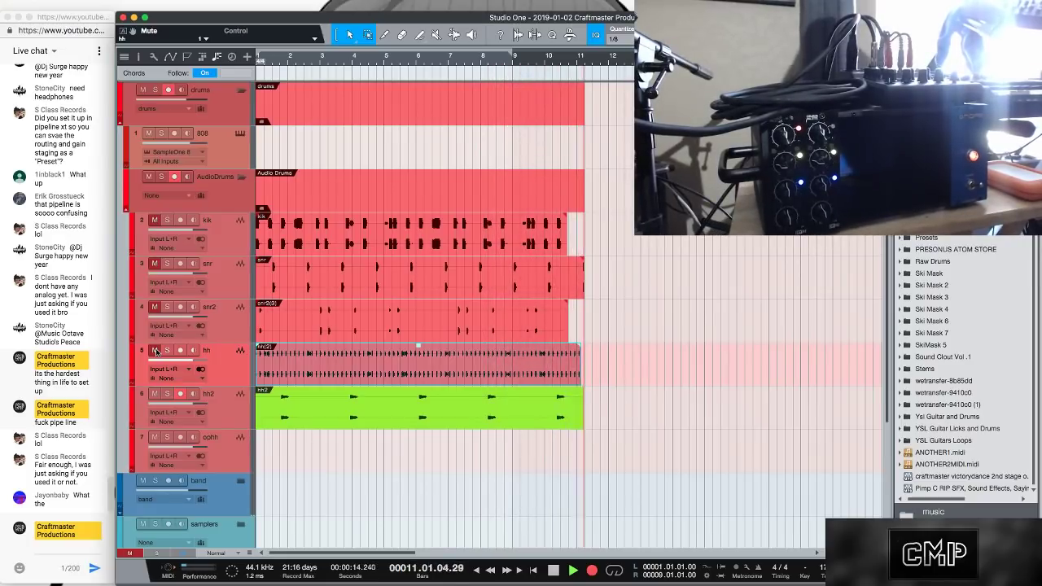
{"action": "key", "text": "space"}
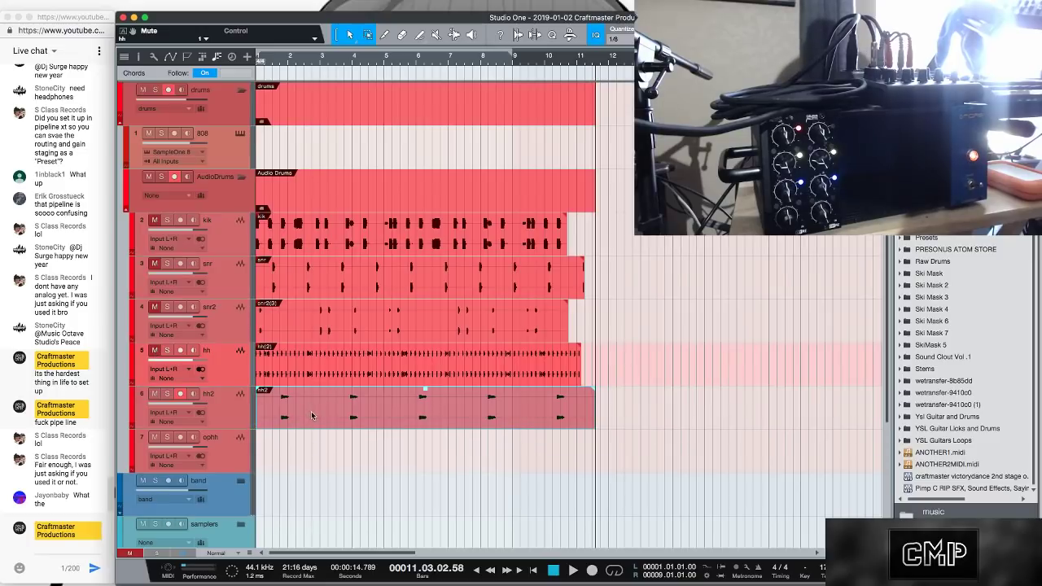
{"action": "left_click_drag", "start_coordinate": [312, 416], "coordinate": [316, 459]}
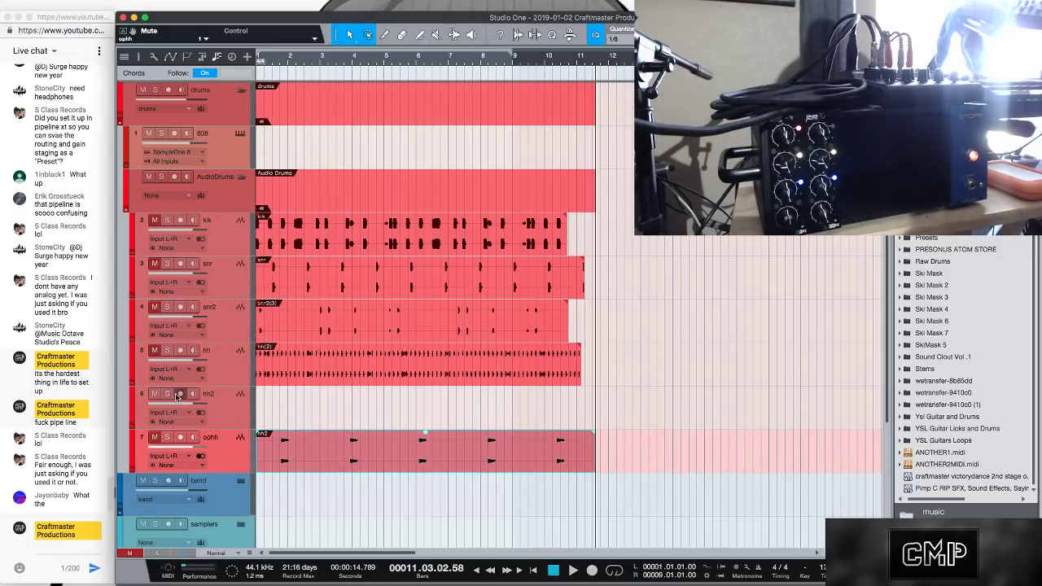
Record the second hi-hat part onto the emptied hh2 track from the song start for about 10 bars
{"action": "key", "text": "comma"}
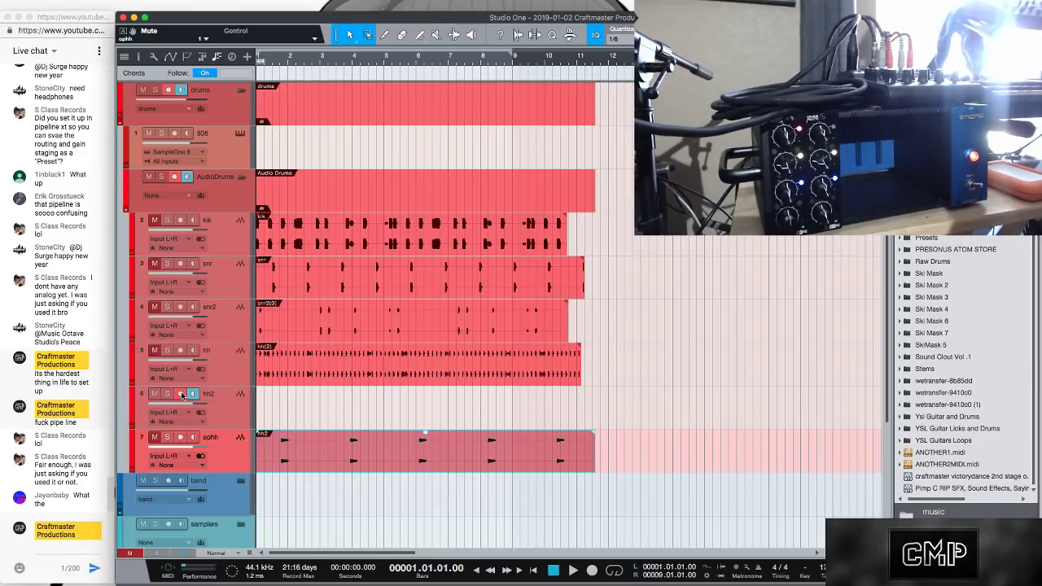
{"action": "key", "text": "KP_Multiply"}
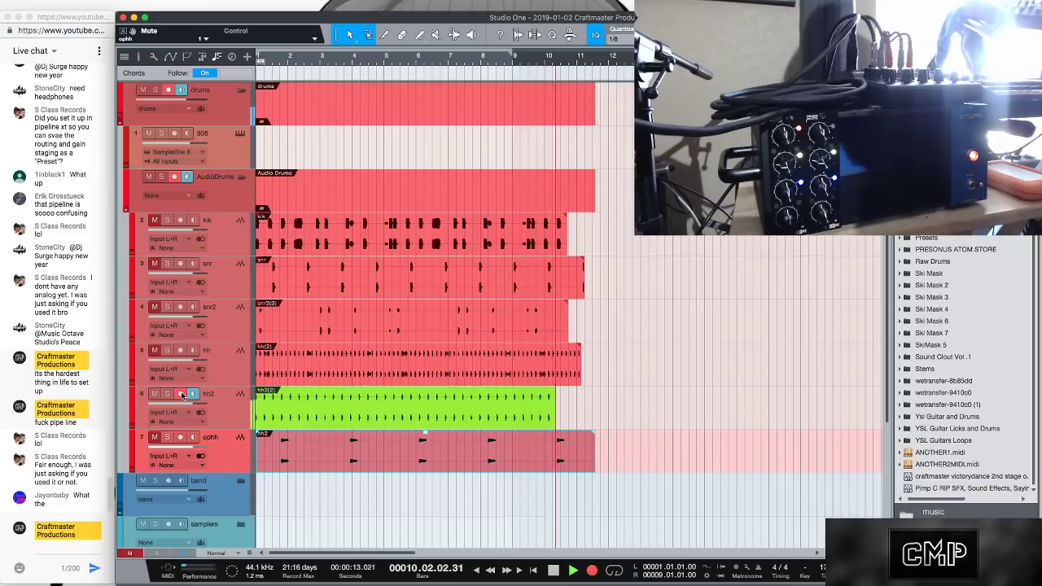
{"action": "key", "text": "space"}
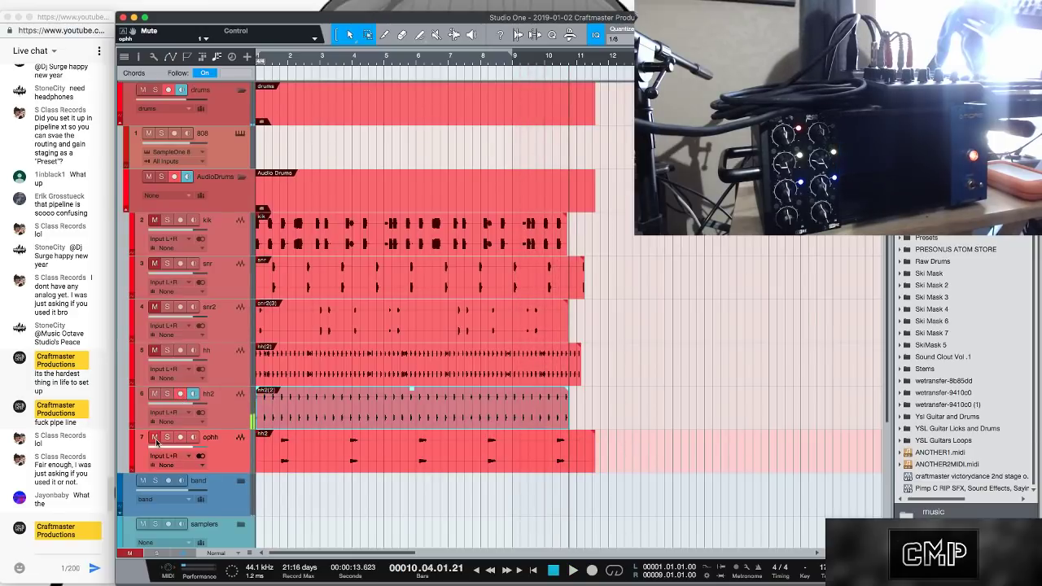
Create two duplicates of the ophh track below it in the Audio Drums folder
{"action": "scroll", "coordinate": [220, 341], "scroll_direction": "down", "scroll_amount": 3}
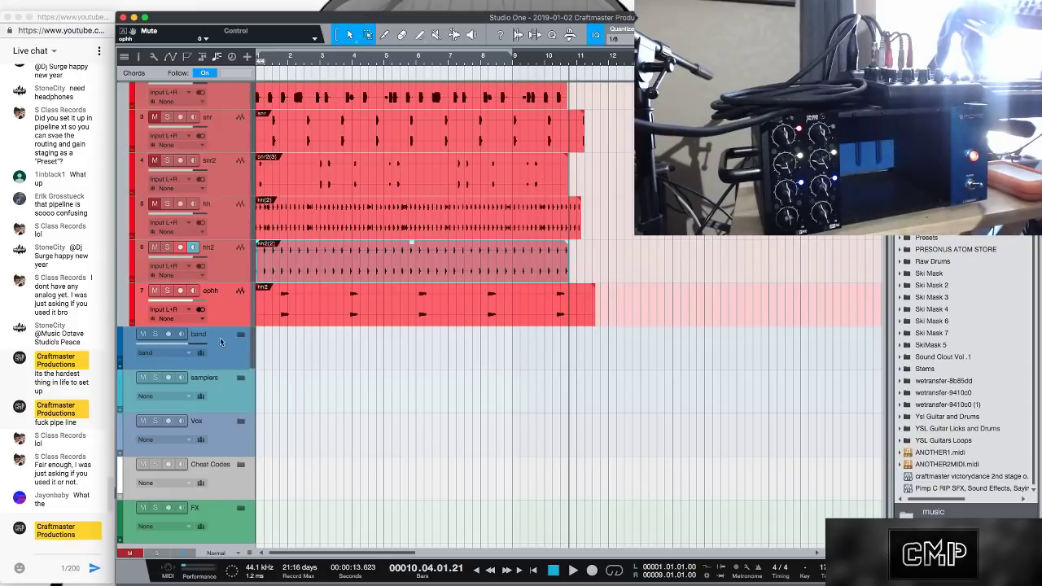
{"action": "left_click", "coordinate": [223, 306]}
{"action": "left_click_drag", "start_coordinate": [225, 306], "coordinate": [229, 365]}
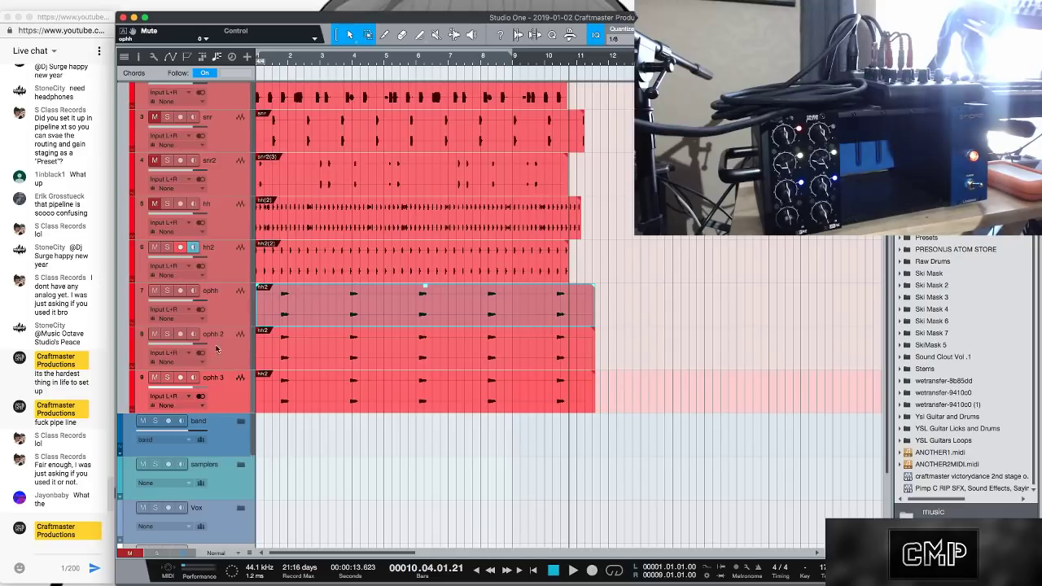
Rename the two duplicated tracks 808 and sample, and delete the clips copied onto them
{"action": "double_click", "coordinate": [213, 334]}
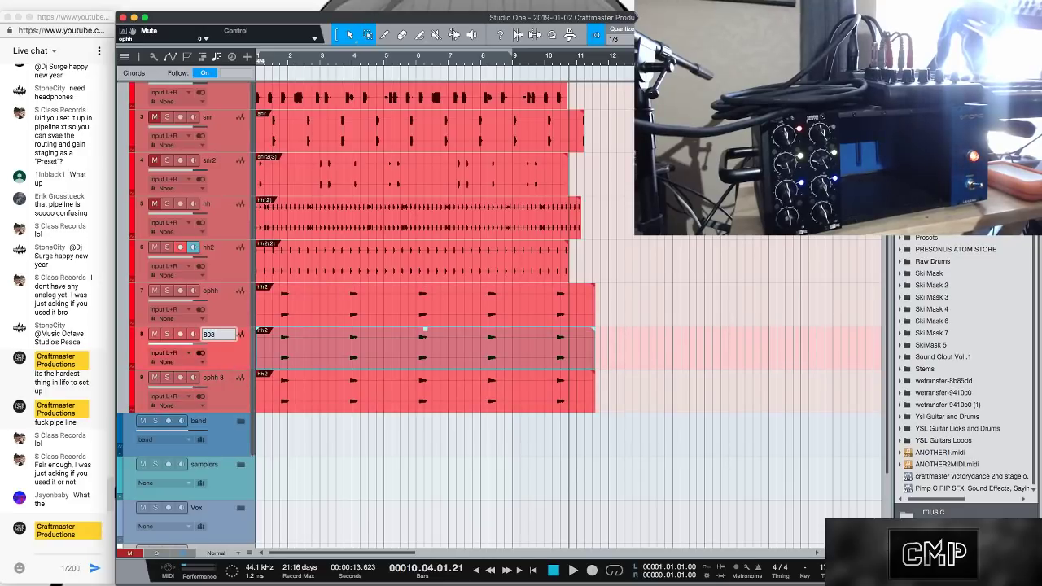
{"action": "left_click", "coordinate": [219, 379]}
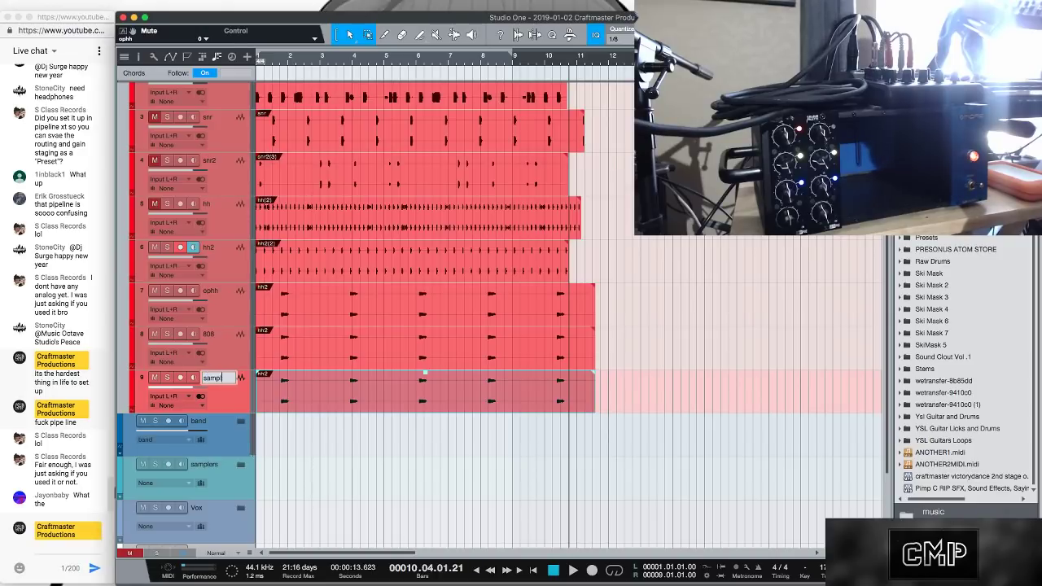
{"action": "left_click_drag", "start_coordinate": [355, 399], "coordinate": [348, 366]}
{"action": "key", "text": "Delete"}
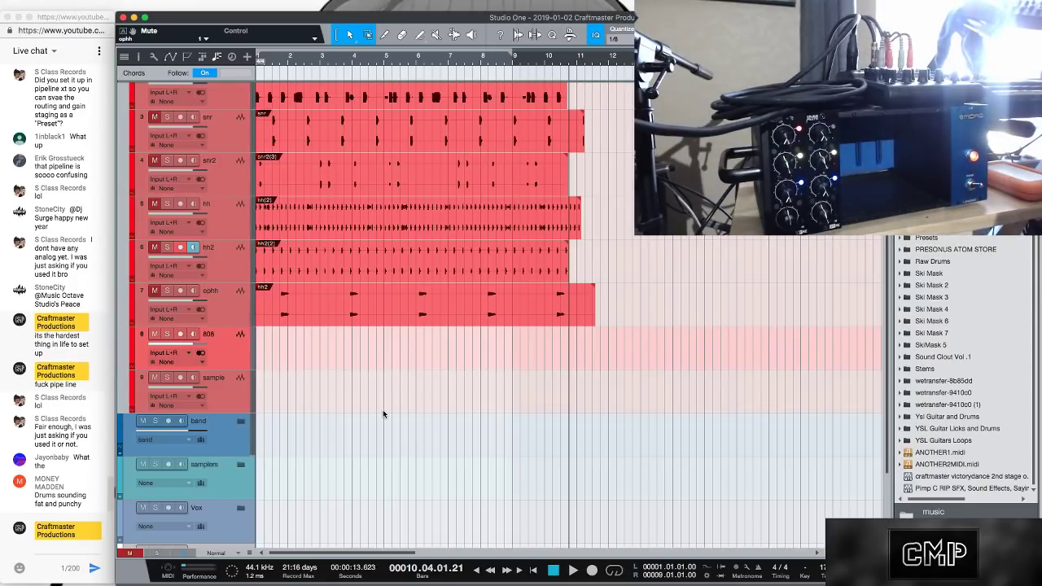
Mute hh2 and ophh, and record the 808 part onto the new 808 audio track from the song start for about 10 bars
{"action": "key", "text": "comma"}
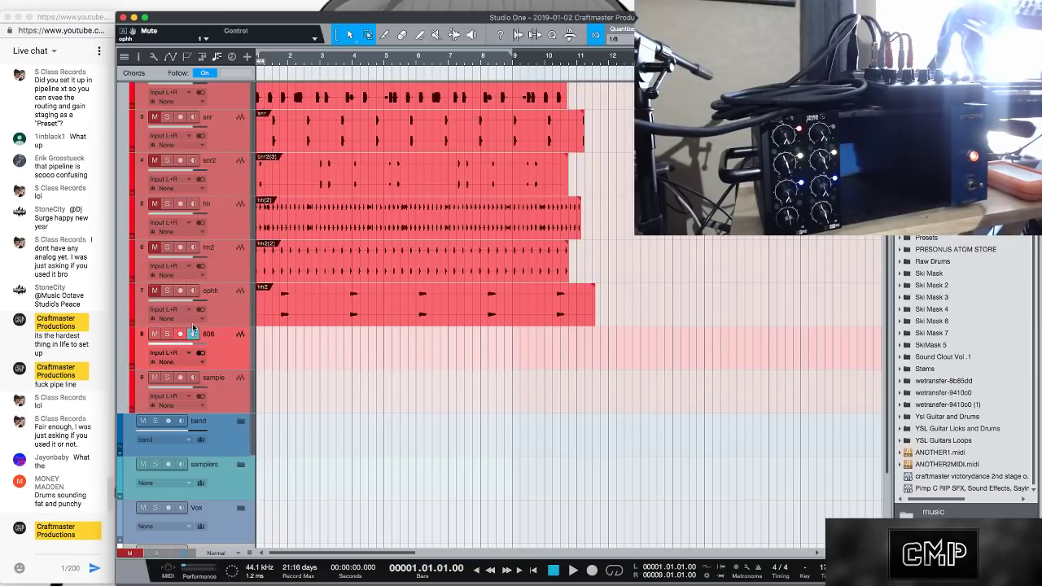
{"action": "key", "text": "space"}
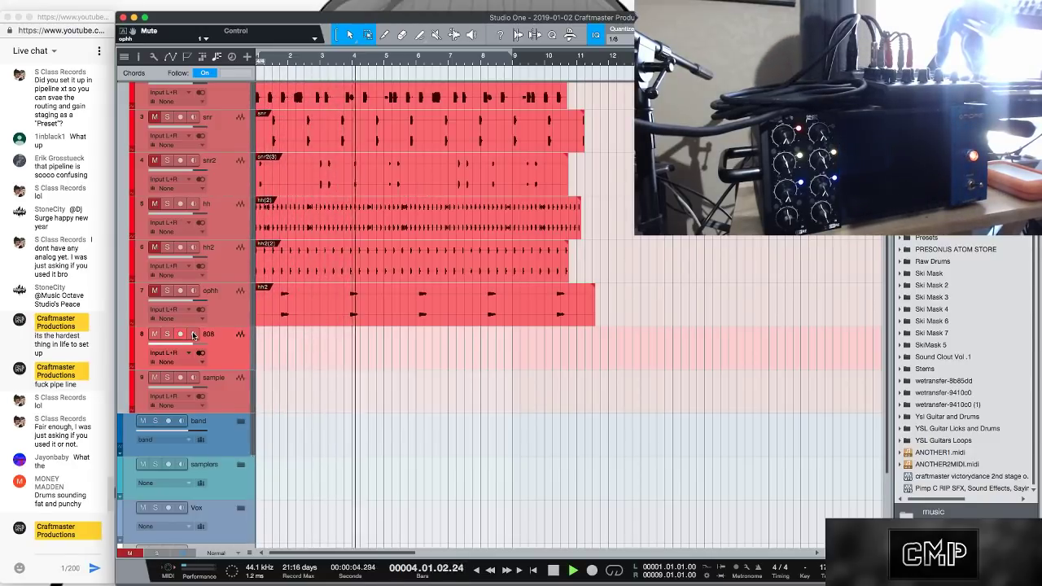
{"action": "key", "text": "space"}
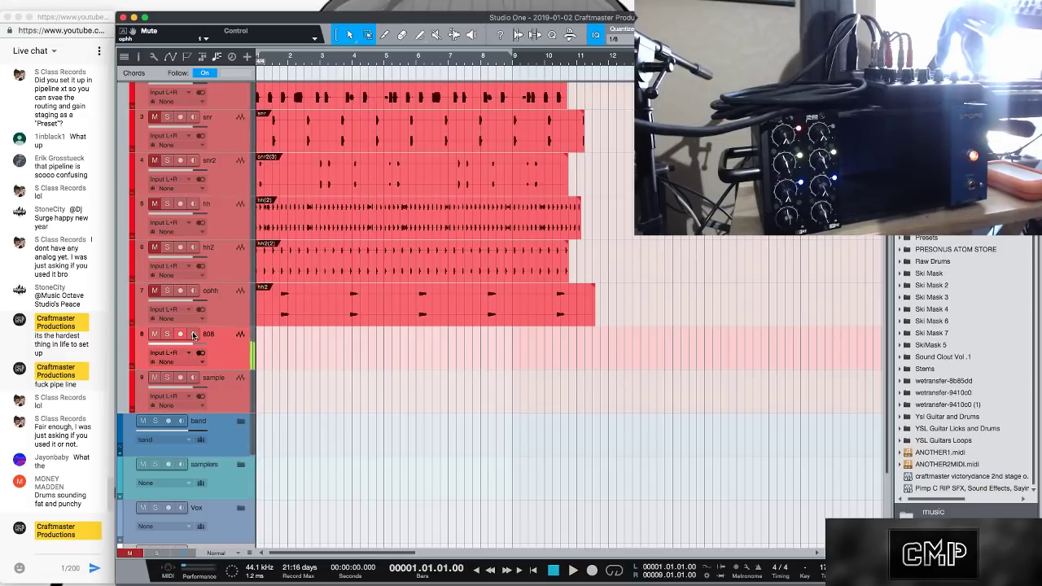
{"action": "key", "text": "KP_Multiply"}
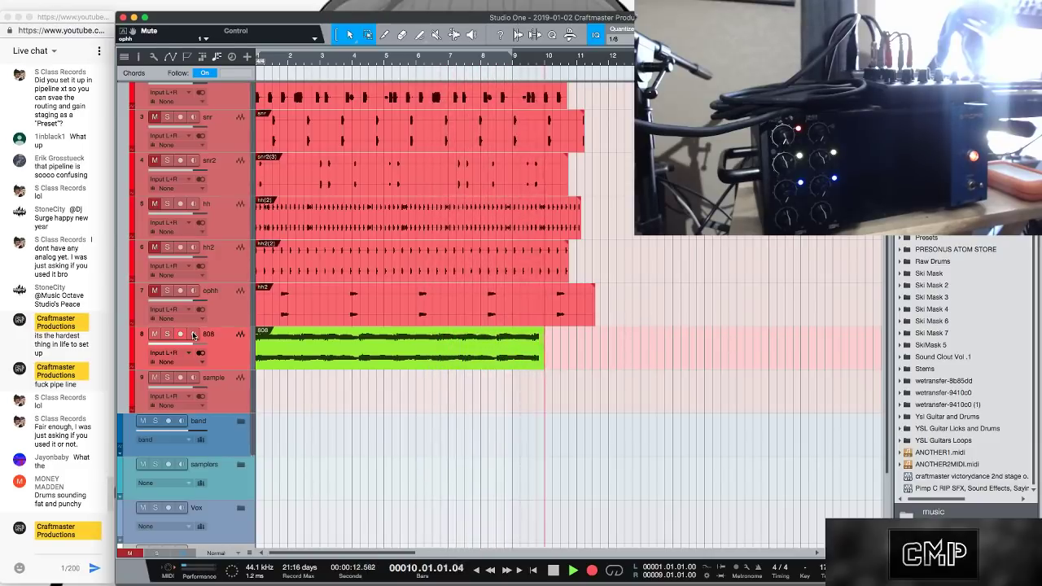
{"action": "key", "text": "space"}
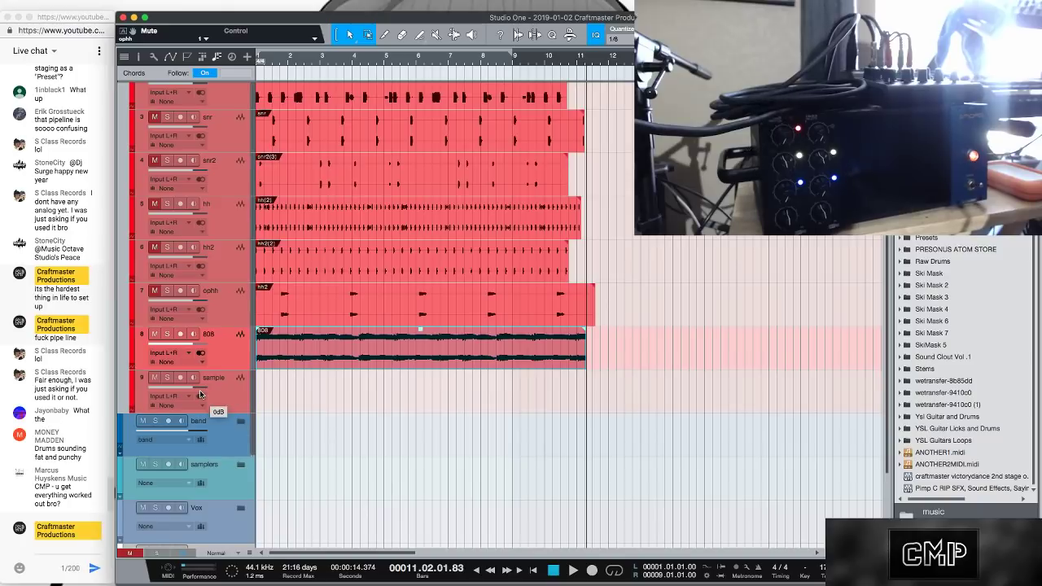
Answer the viewer's question in the live chat with a "no" addressed to them by name and a second message "no"
{"action": "left_click", "coordinate": [77, 547]}
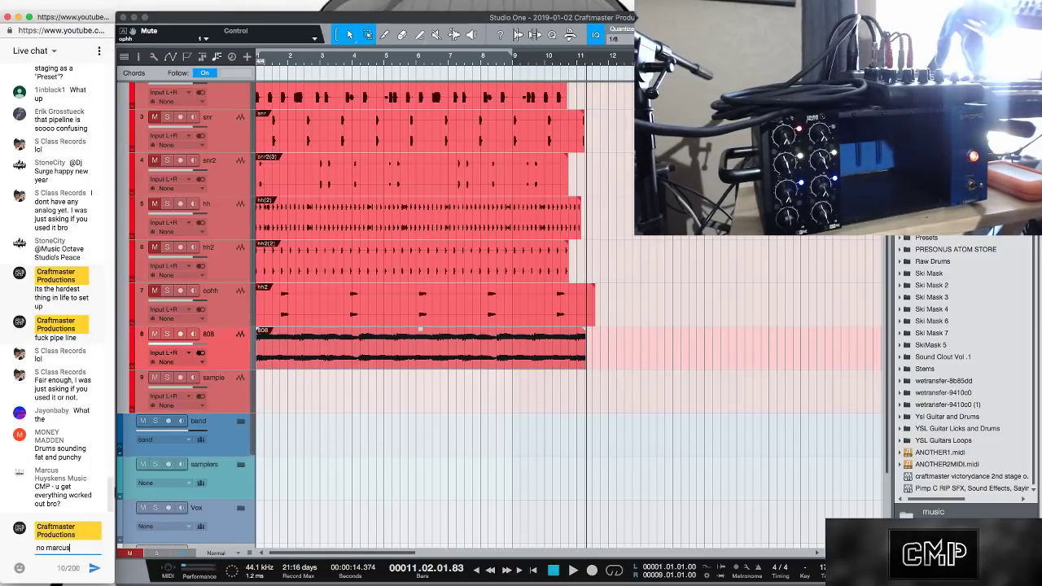
{"action": "key", "text": "Return"}
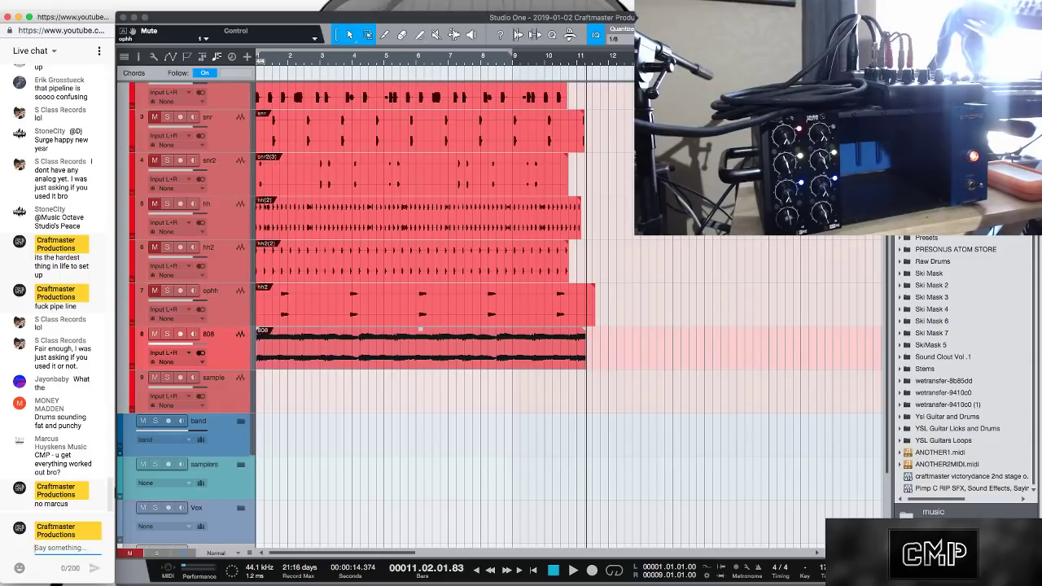
{"action": "key", "text": "Return"}
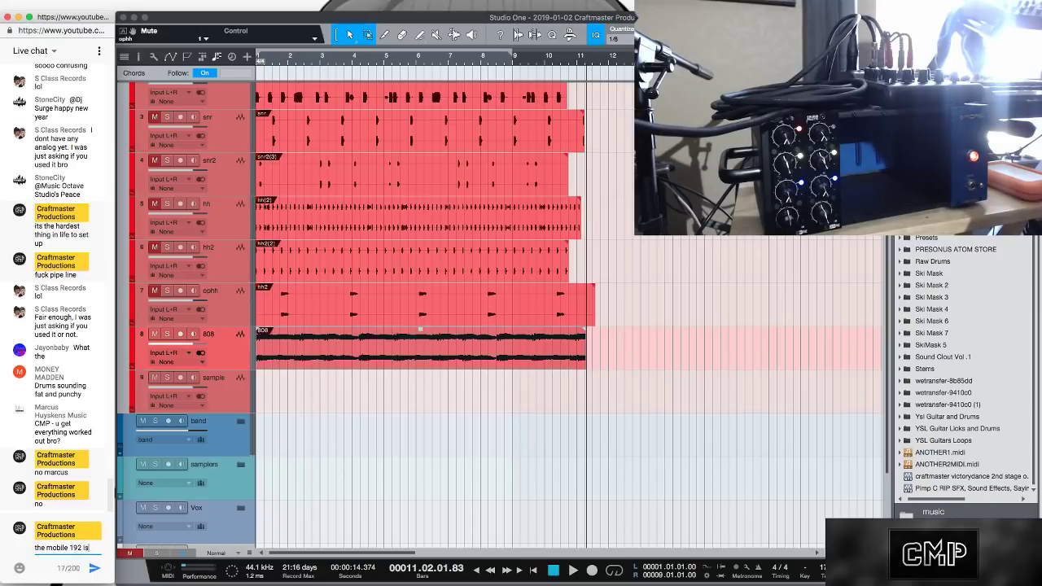
Post "the mobile 192 is a stupid interface" and "and i hate it" as two live chat messages
{"action": "type", "text": "tup"}
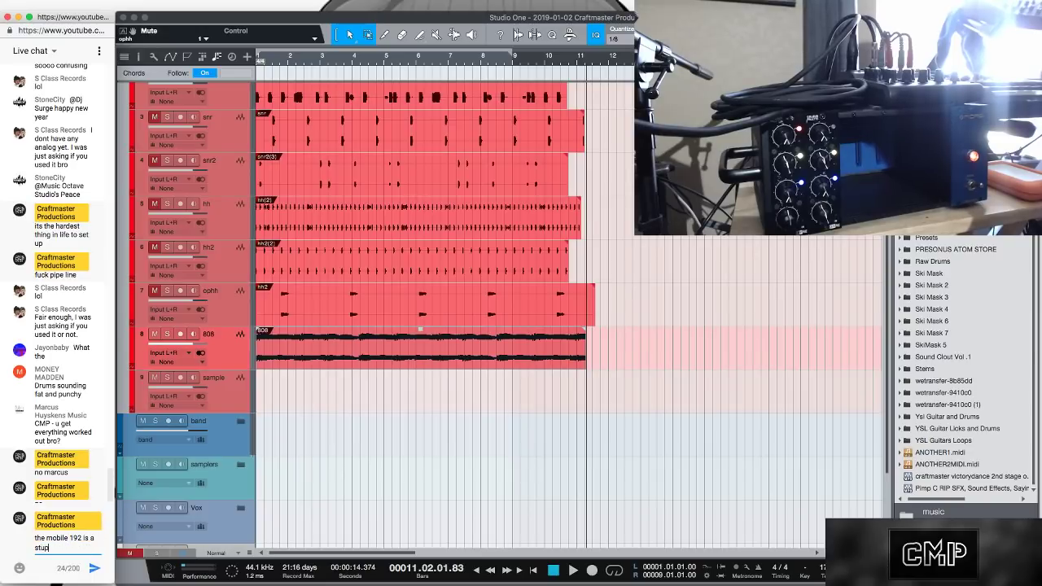
{"action": "type", "text": "id interf"}
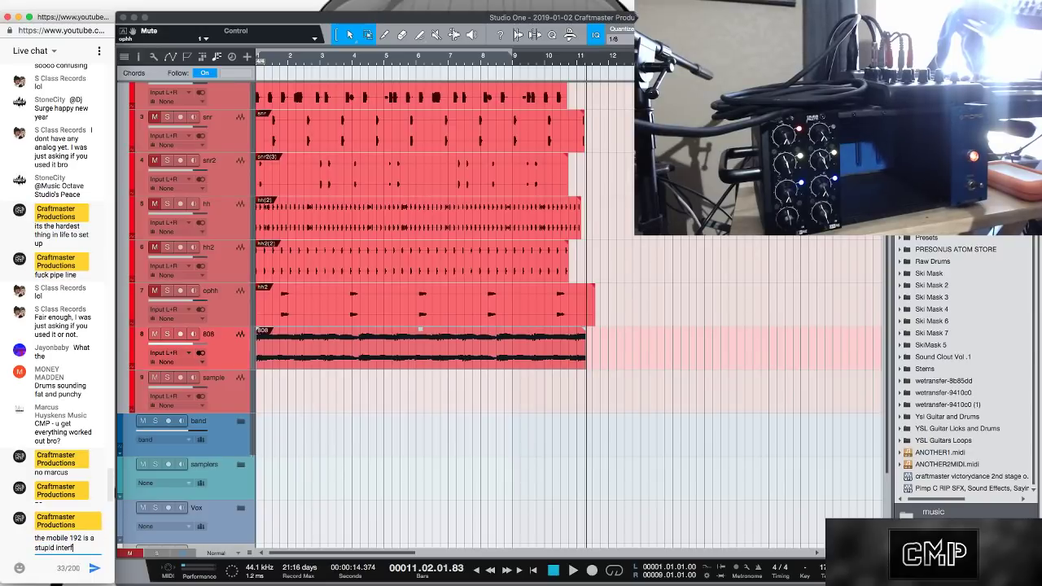
{"action": "type", "text": "ace"}
{"action": "key", "text": "Return"}
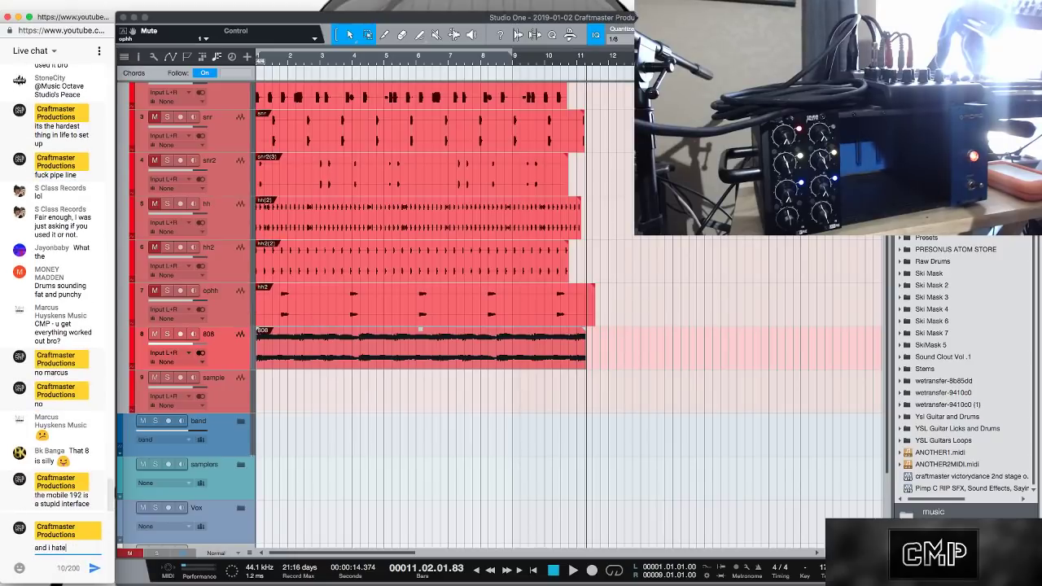
{"action": "key", "text": "Return"}
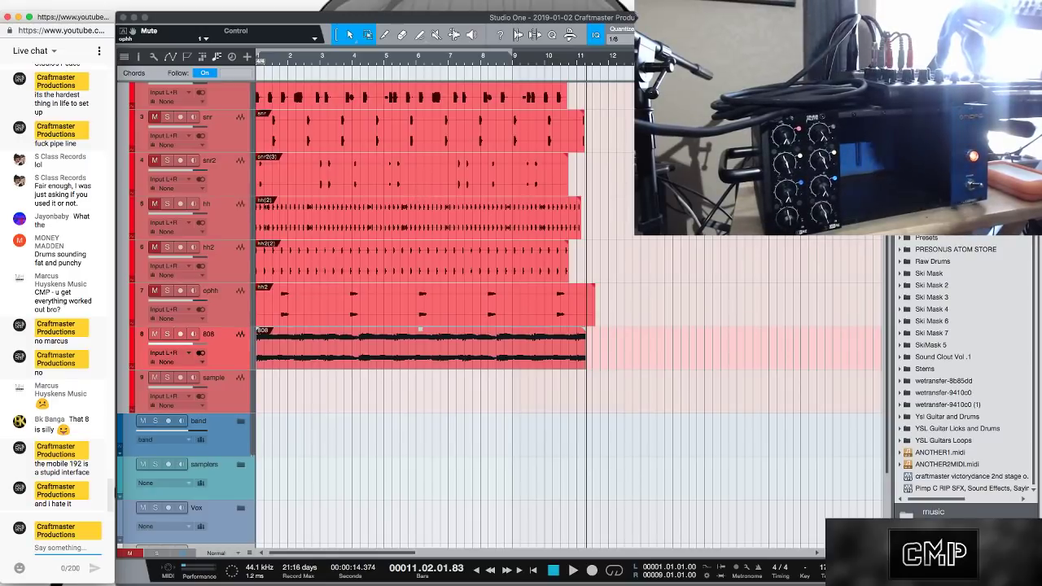
Arm the sample track and record its part from the song start for about 9 bars, muting the 808 track during the take
{"action": "key", "text": "Home"}
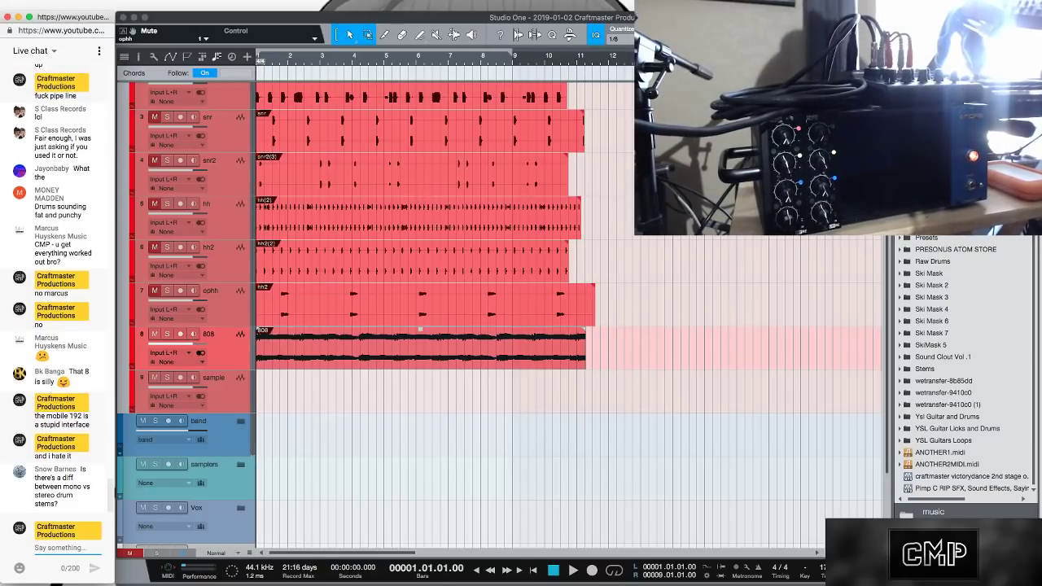
{"action": "left_click", "coordinate": [194, 379]}
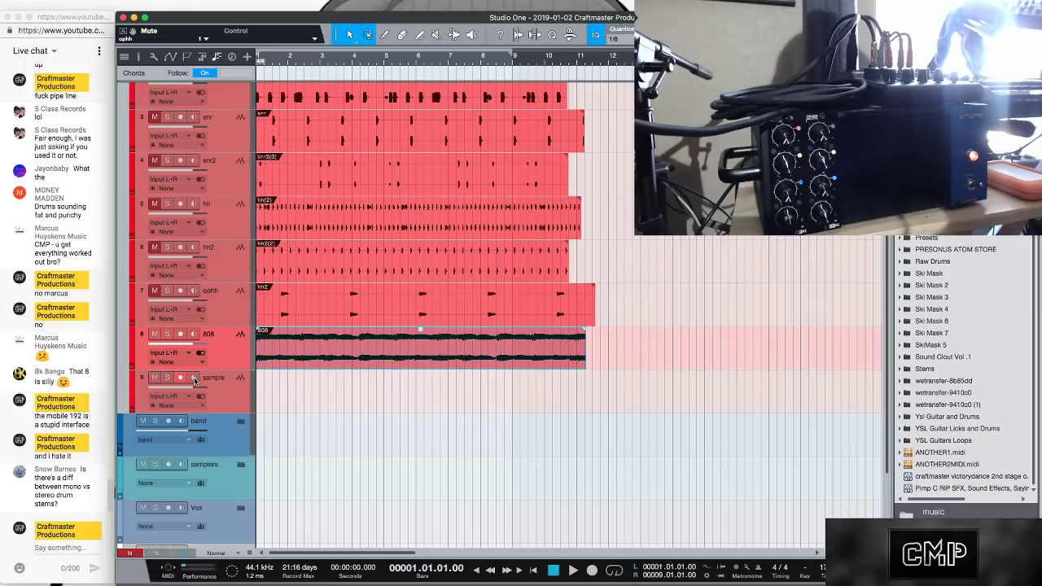
{"action": "key", "text": "KP_Multiply"}
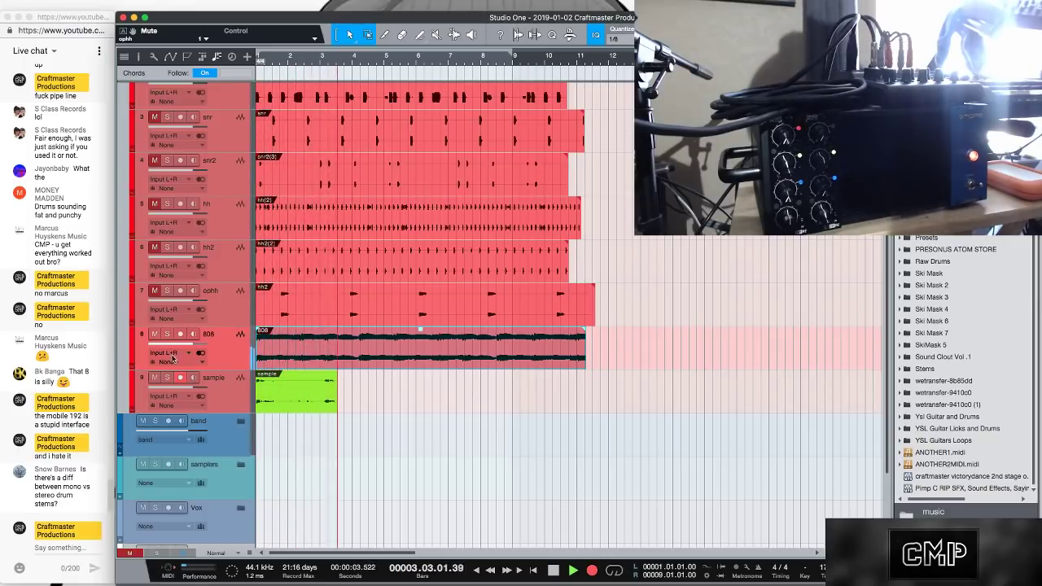
{"action": "left_click", "coordinate": [173, 343]}
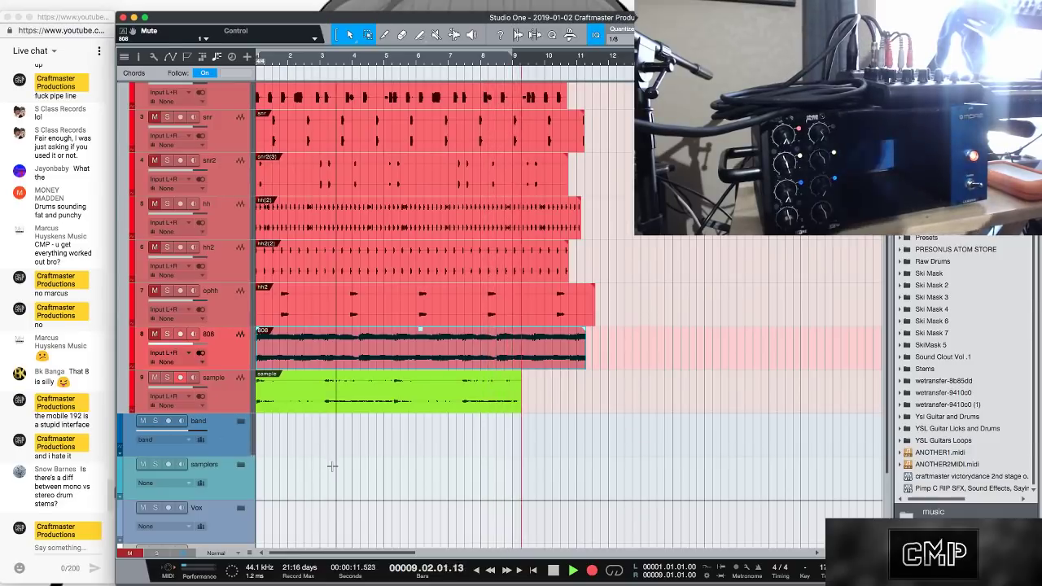
{"action": "key", "text": "space"}
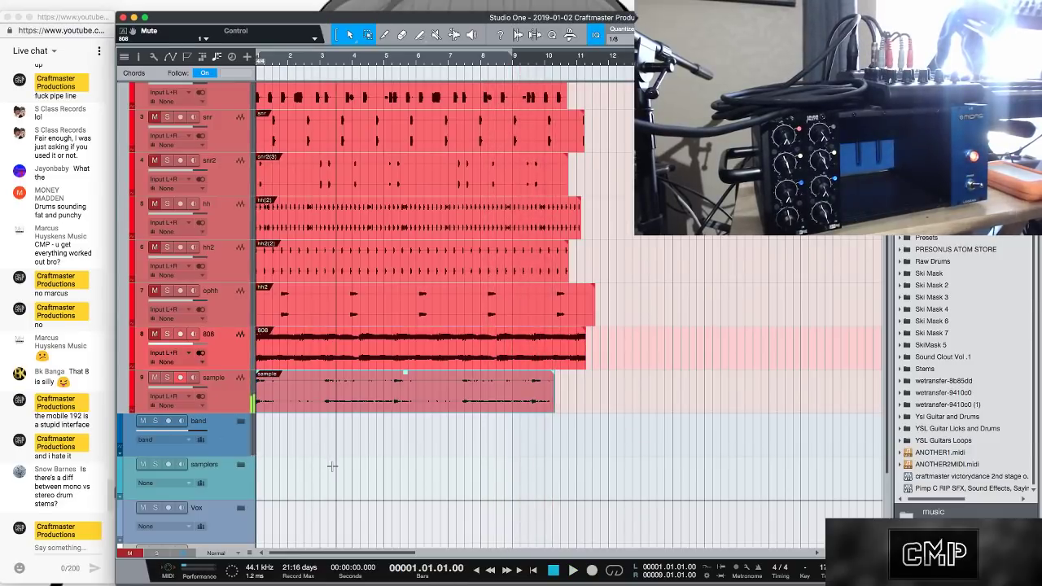
Undo the previous sample take and start recording the sample part again from the song start
{"action": "key", "text": "ctrl+z"}
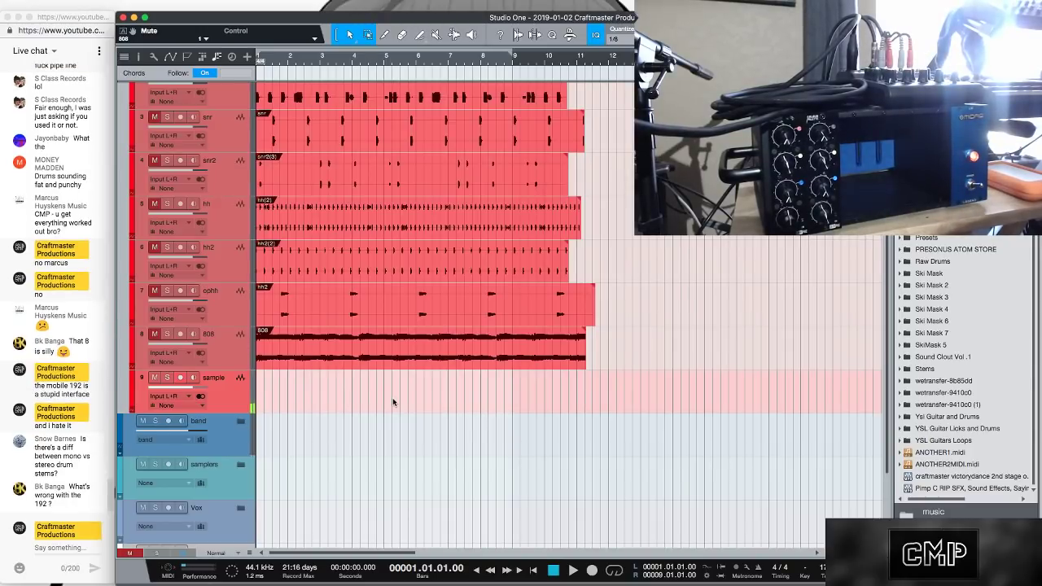
{"action": "key", "text": "KP_Multiply"}
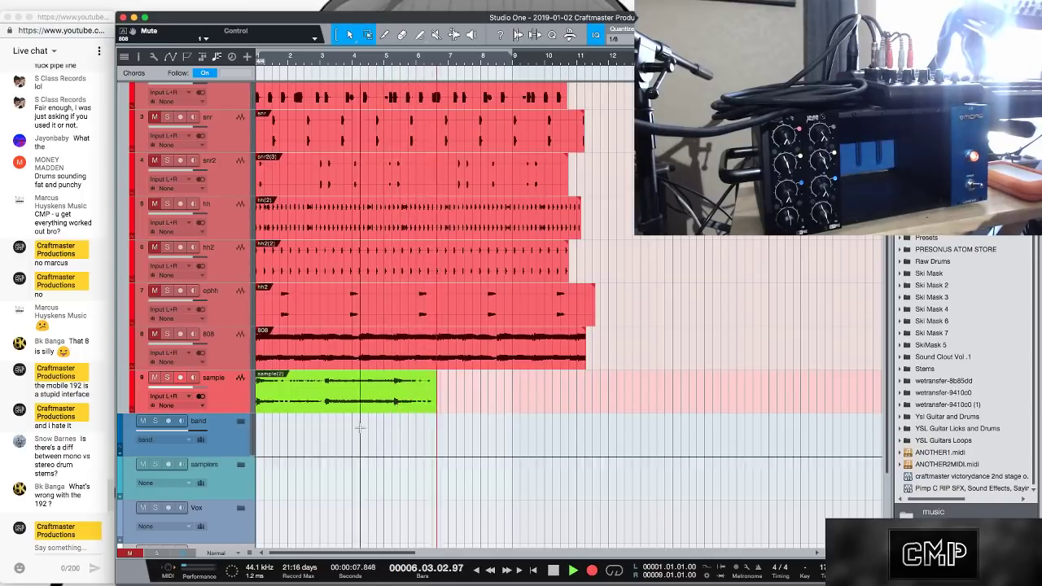
Post "gimme a second" in the live chat while the sample part keeps recording
{"action": "type", "text": "g"}
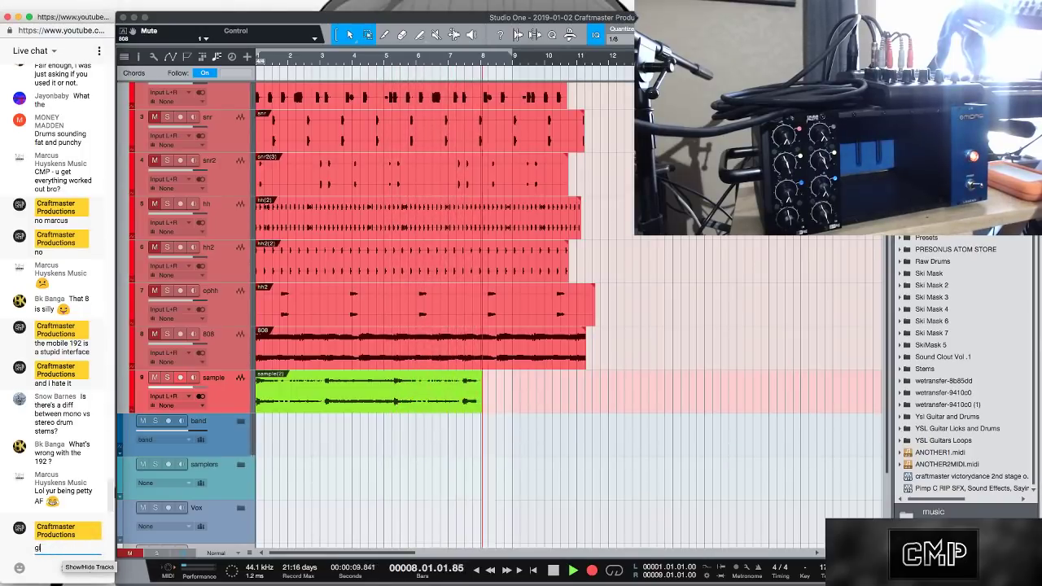
{"action": "type", "text": "imme a se"}
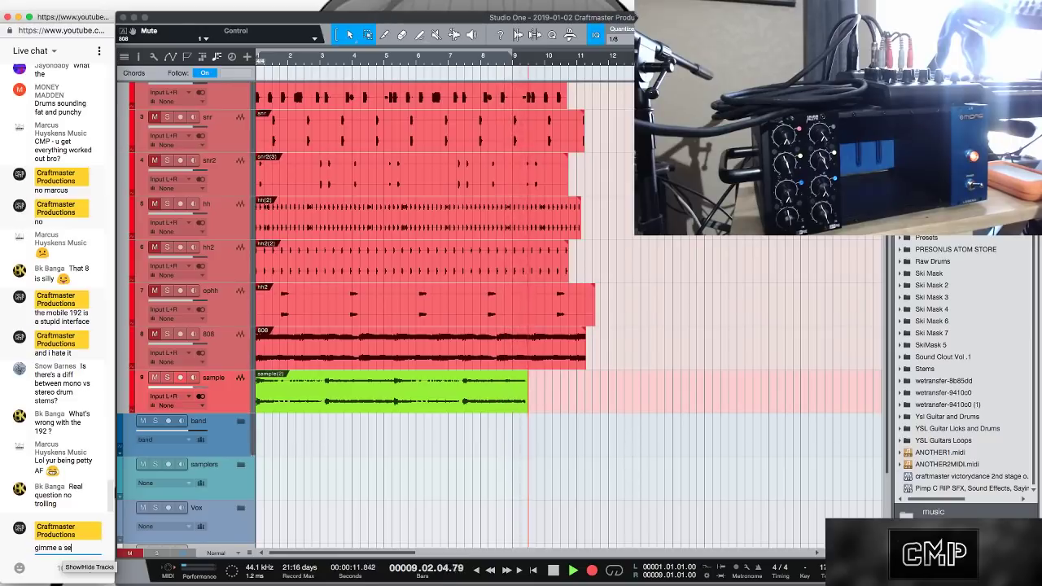
{"action": "type", "text": "cond"}
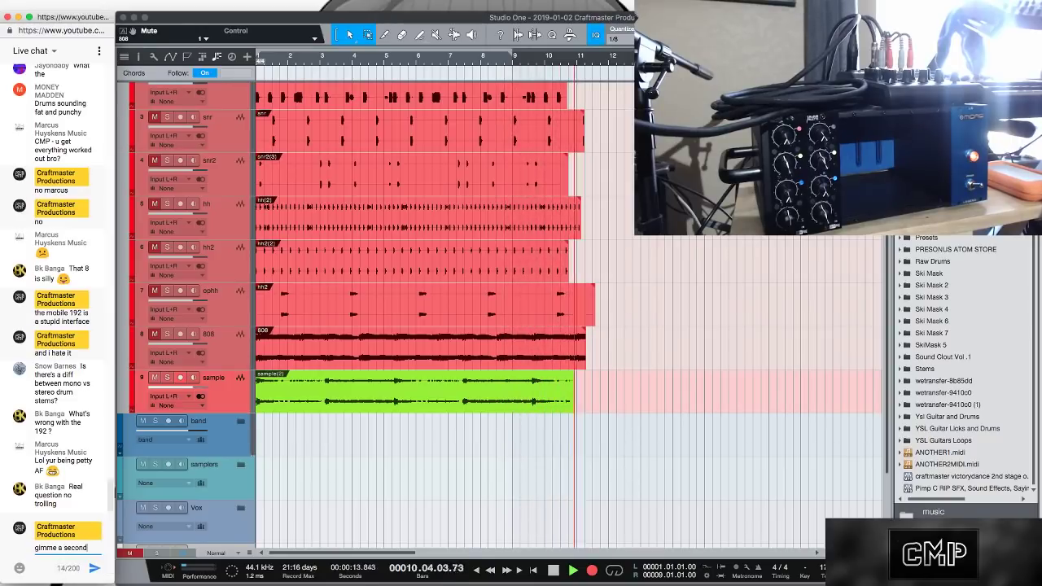
{"action": "key", "text": "Return"}
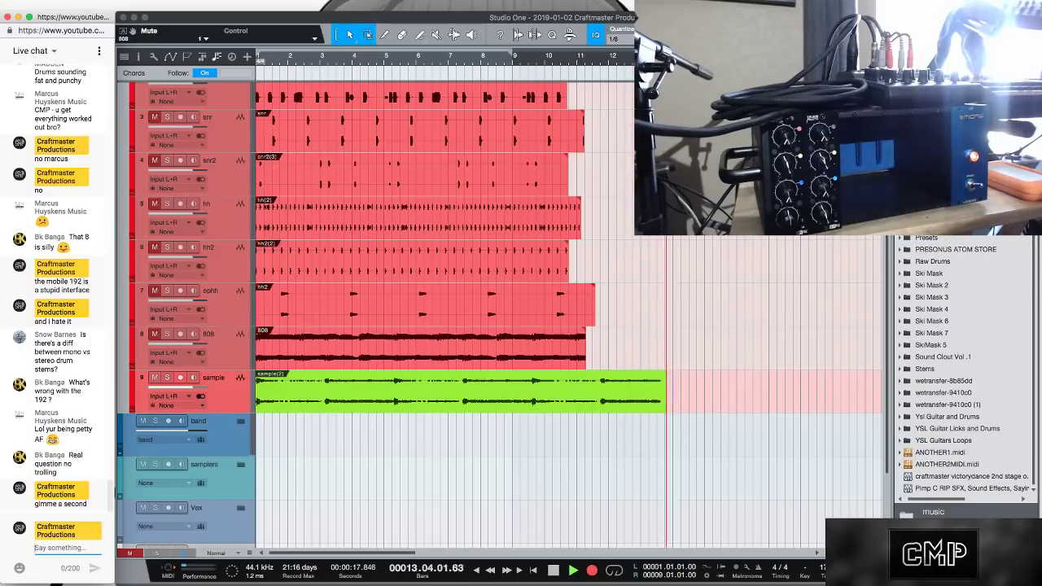
Stop the sample take after about 13 bars, return to the song start, and mute the sample track
{"action": "key", "text": "space"}
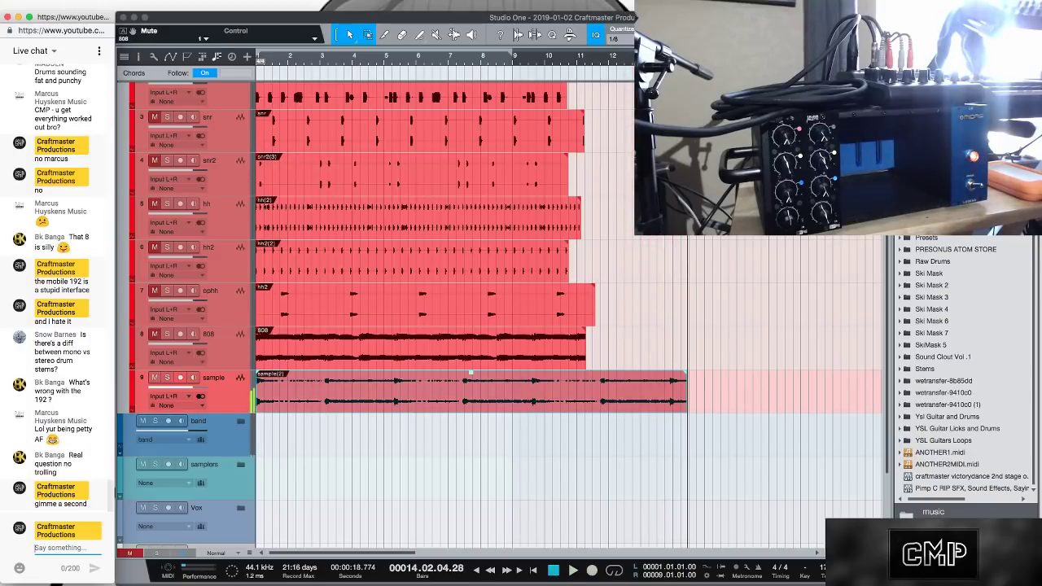
{"action": "key", "text": "comma"}
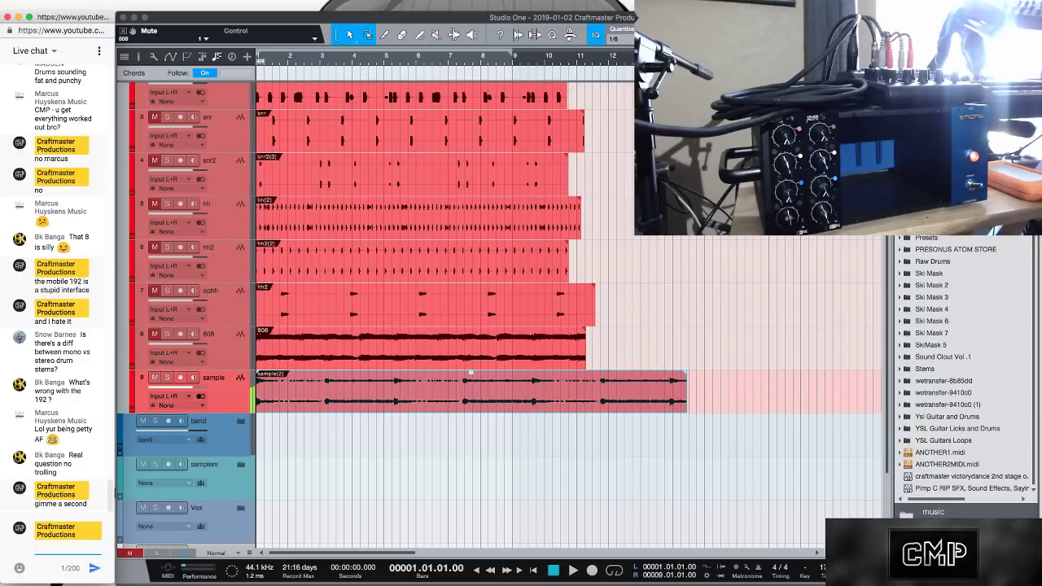
{"action": "left_click", "coordinate": [156, 381]}
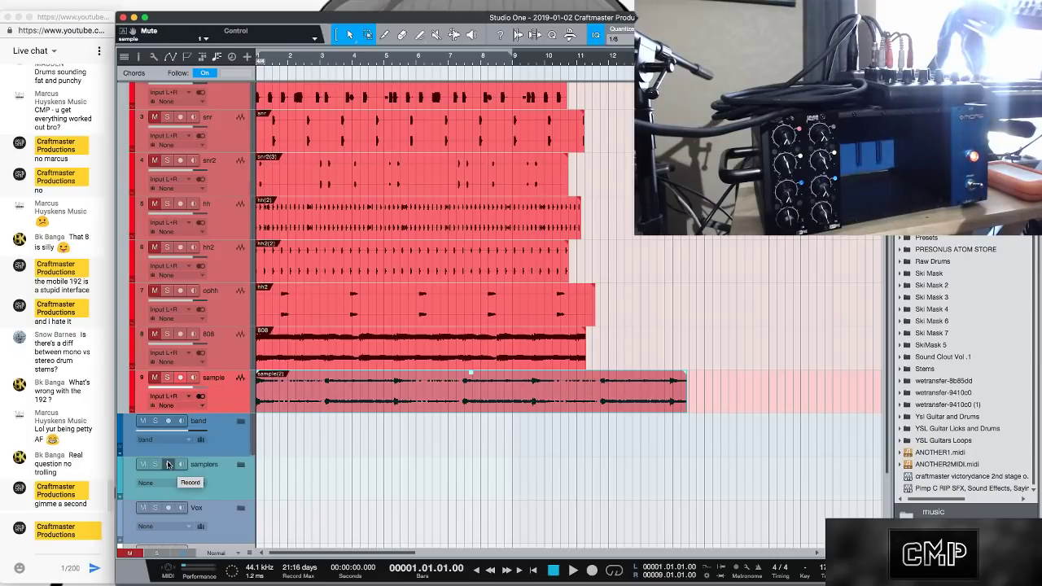
Post "damn right" and "i just wasted 3 hrs on that shit" as two live chat messages
{"action": "left_click", "coordinate": [81, 551]}
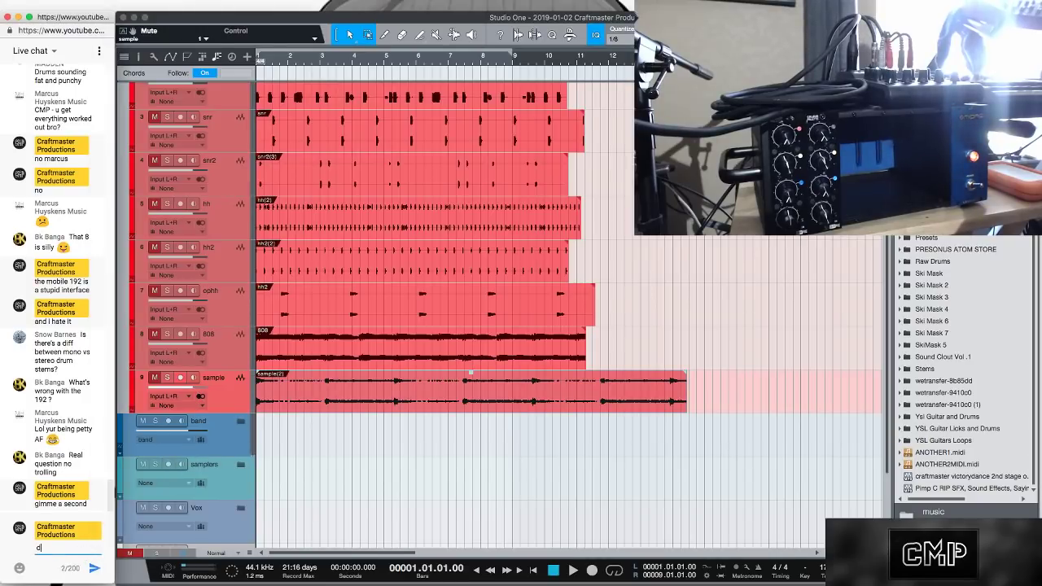
{"action": "key", "text": "Return"}
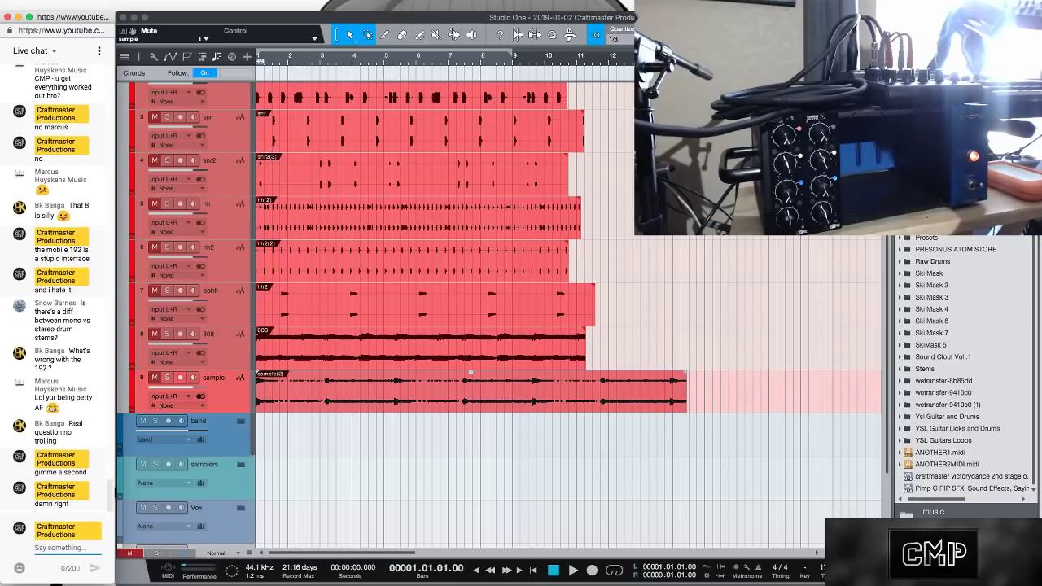
{"action": "type", "text": "I just wast"}
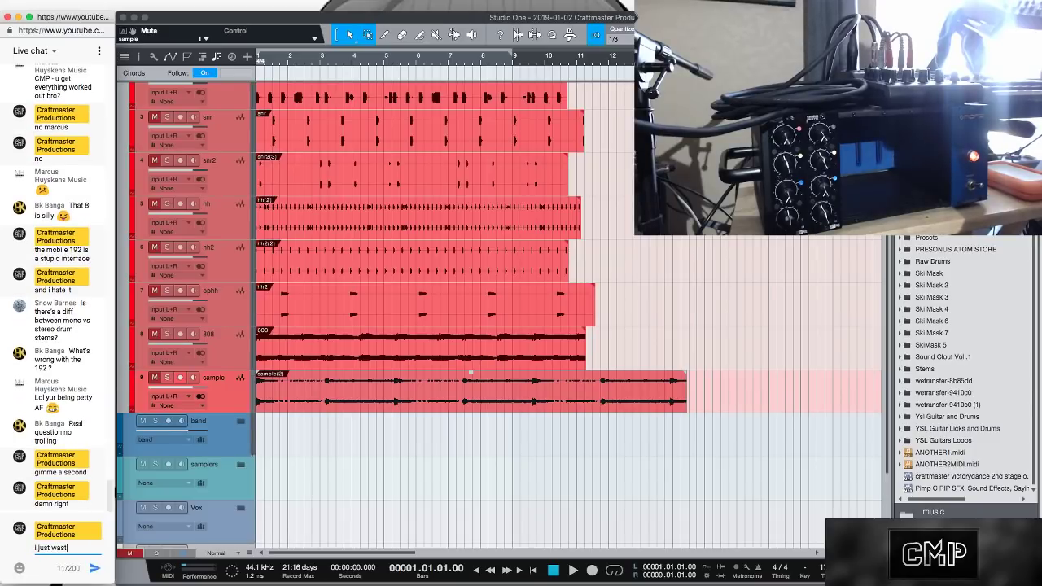
{"action": "type", "text": "ed 3 hrs"}
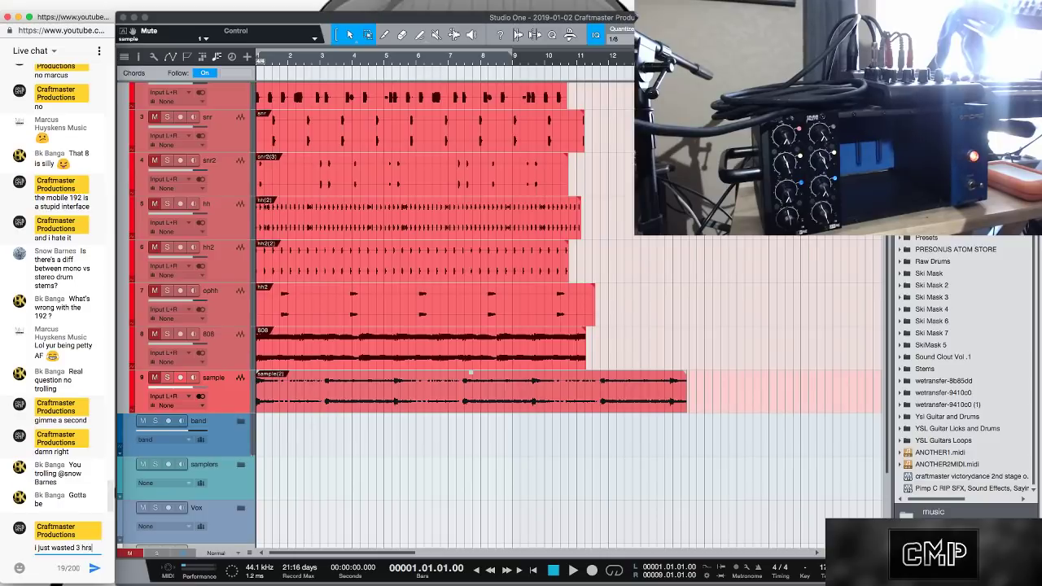
{"action": "type", "text": " on that shit"}
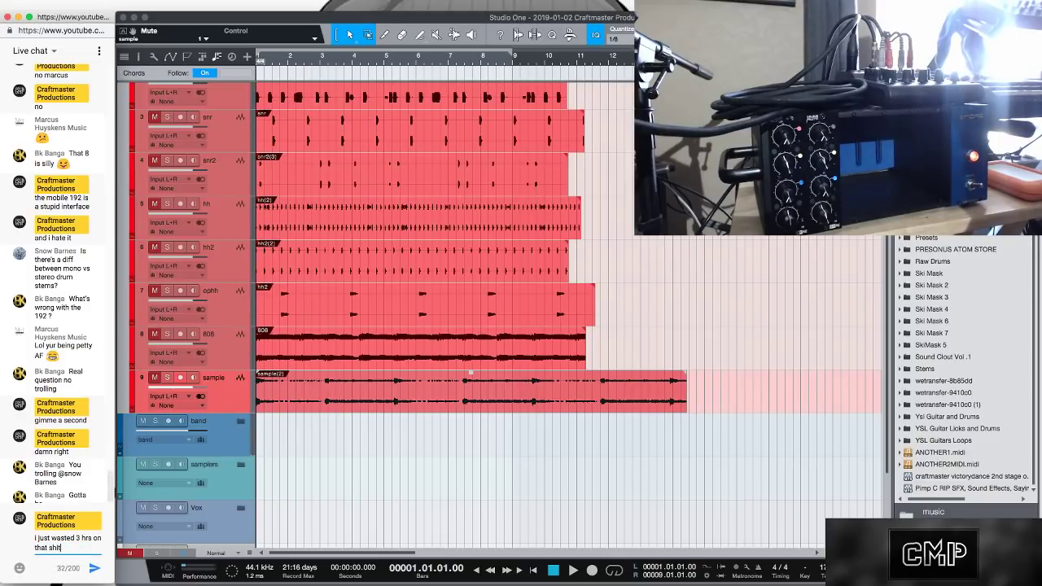
{"action": "key", "text": "Return"}
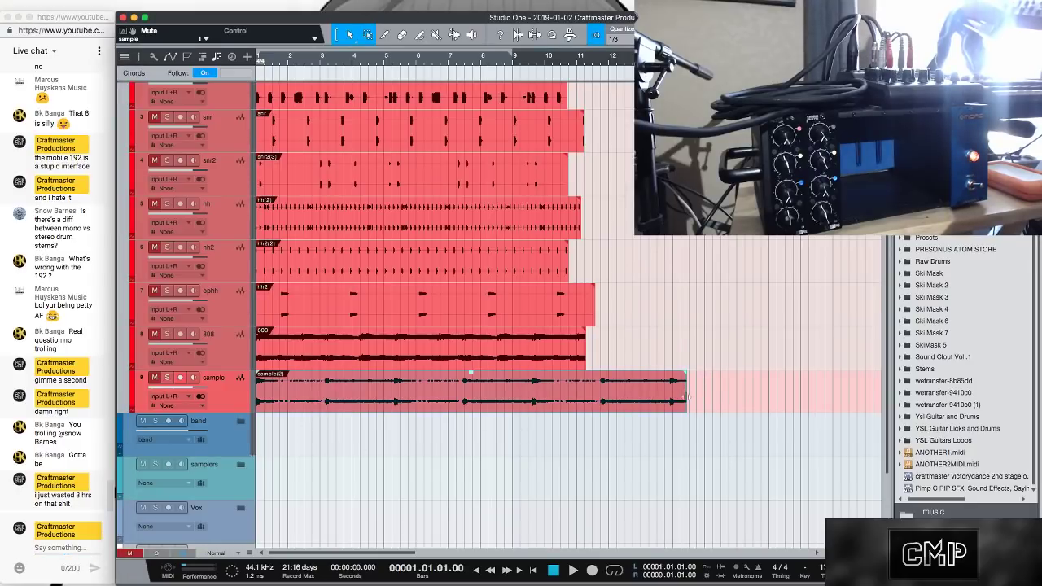
Trim the ends of all eight recorded clips, from sample up to kik, to the start of bar 9
{"action": "left_click_drag", "start_coordinate": [685, 393], "coordinate": [513, 404]}
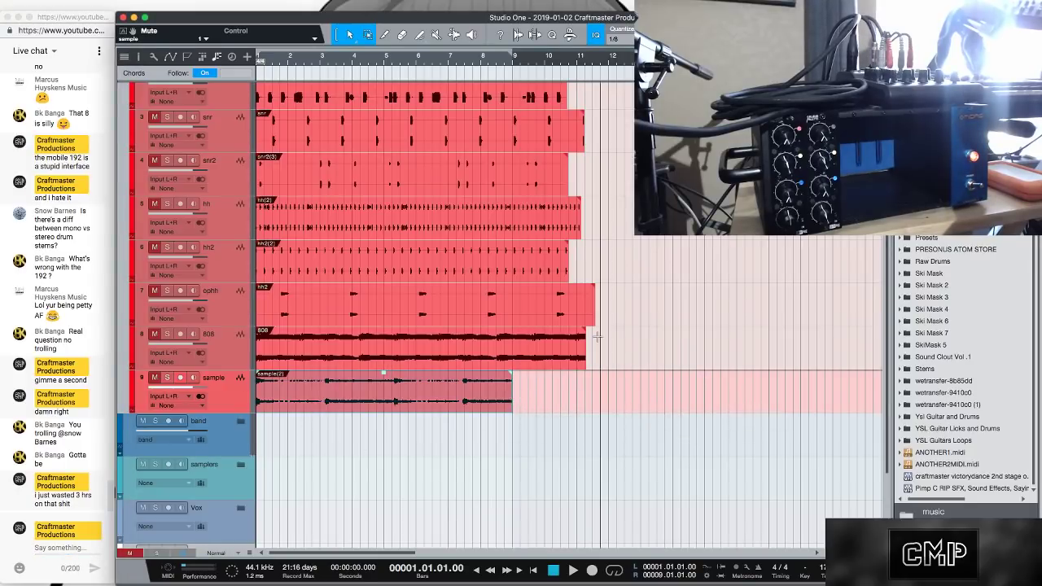
{"action": "left_click_drag", "start_coordinate": [584, 350], "coordinate": [513, 358]}
{"action": "left_click_drag", "start_coordinate": [593, 309], "coordinate": [512, 314]}
{"action": "left_click_drag", "start_coordinate": [567, 275], "coordinate": [512, 275]}
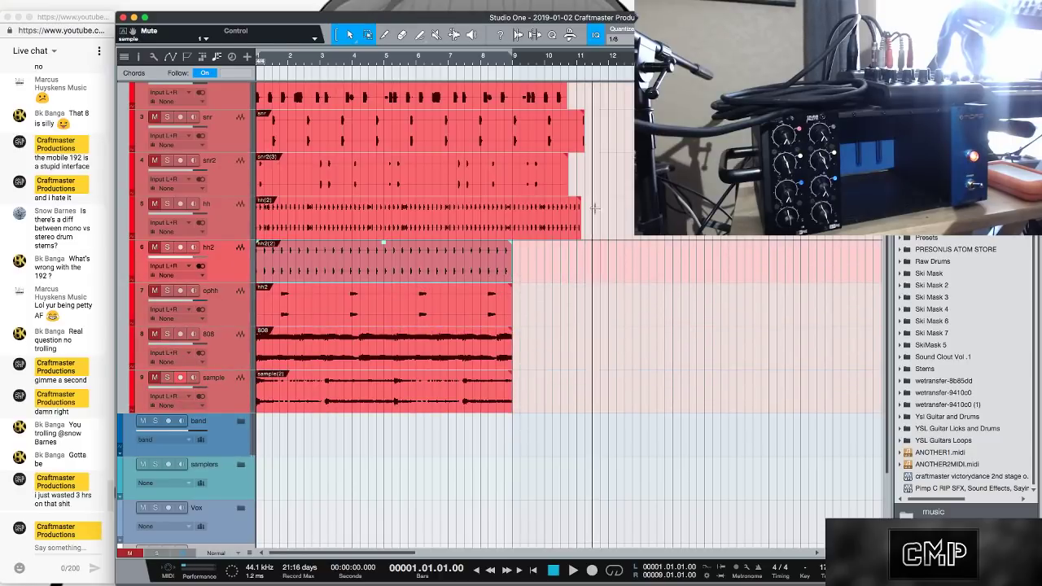
{"action": "left_click_drag", "start_coordinate": [580, 218], "coordinate": [515, 226]}
{"action": "left_click_drag", "start_coordinate": [567, 178], "coordinate": [524, 188]}
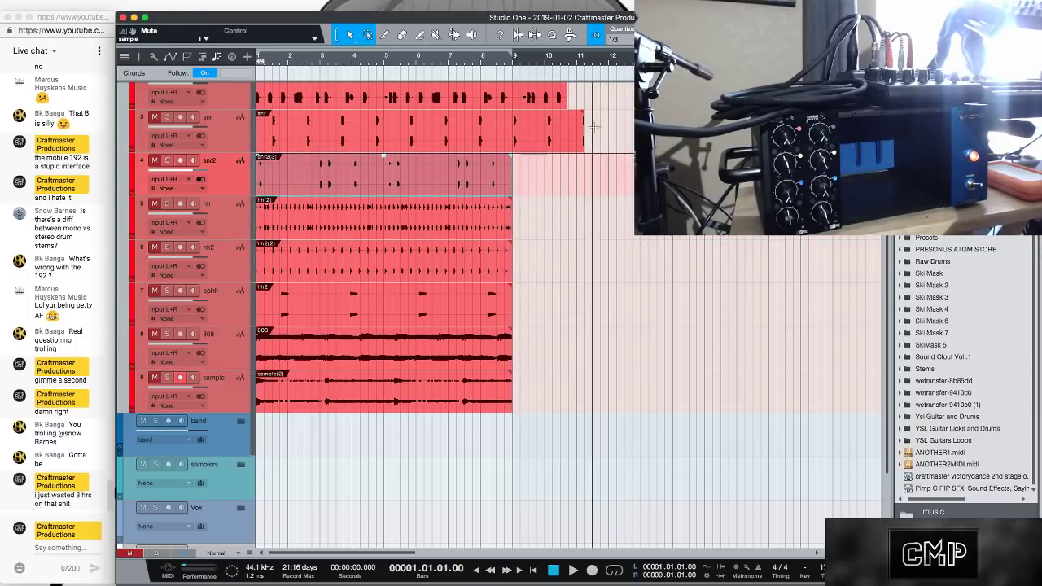
{"action": "left_click_drag", "start_coordinate": [583, 134], "coordinate": [521, 143]}
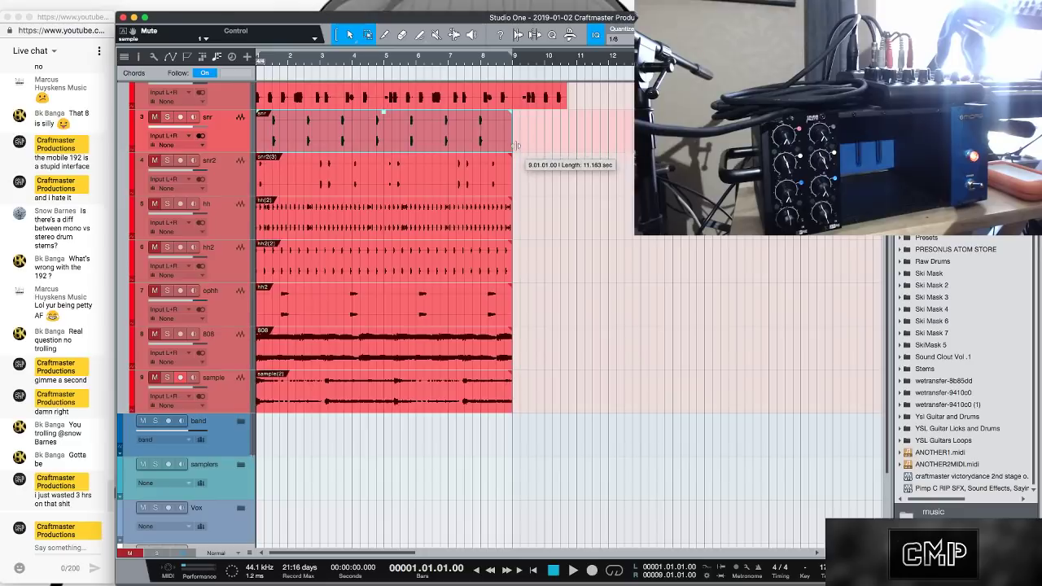
{"action": "left_click_drag", "start_coordinate": [565, 102], "coordinate": [516, 115]}
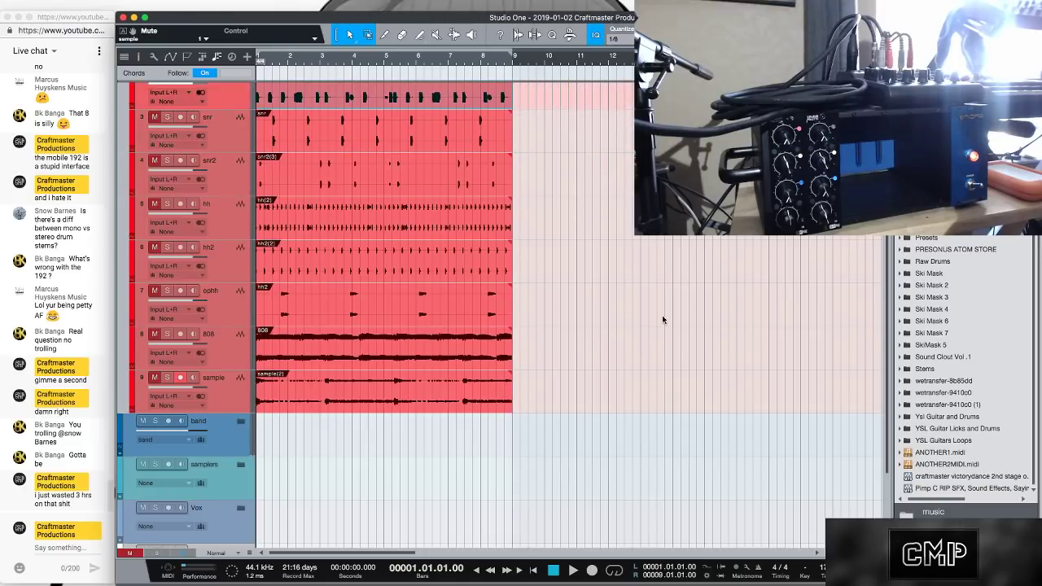
Set the playback and recording devices to Multi-Output Device in the audio preferences and apply the change
{"action": "key", "text": "super+comma"}
{"action": "left_click", "coordinate": [483, 195]}
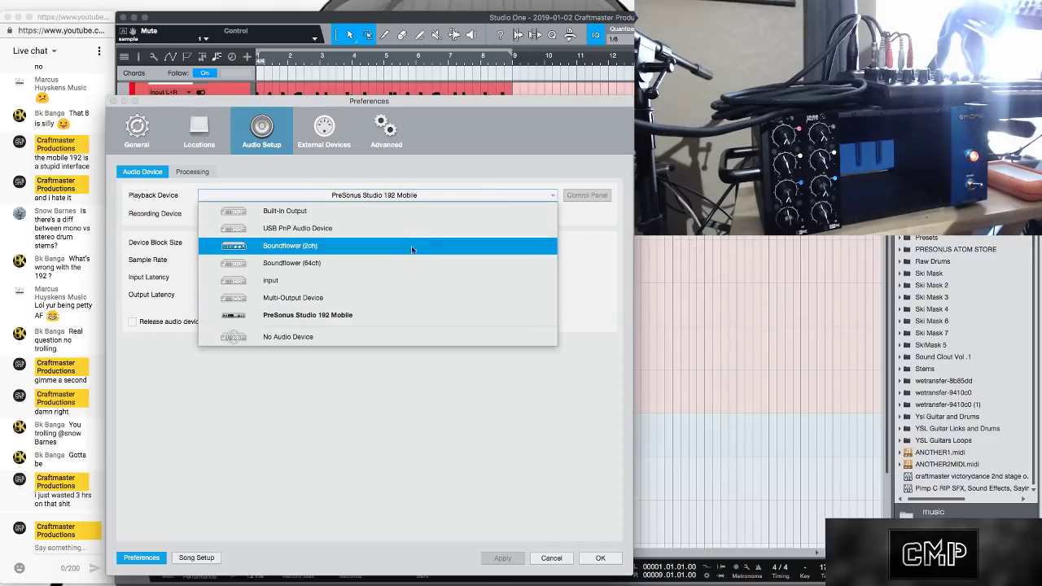
{"action": "key", "text": "Escape"}
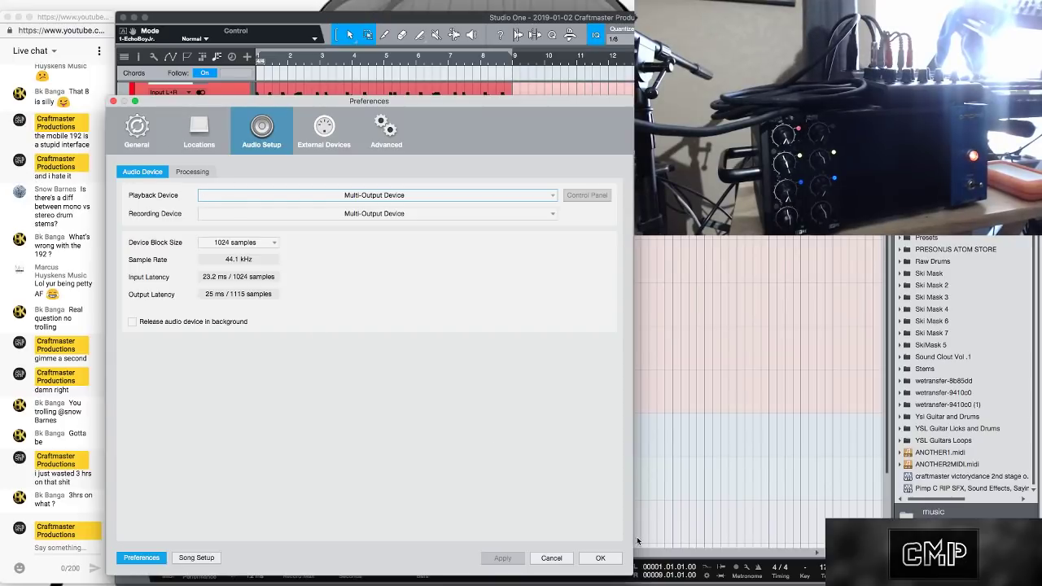
{"action": "left_click", "coordinate": [615, 558]}
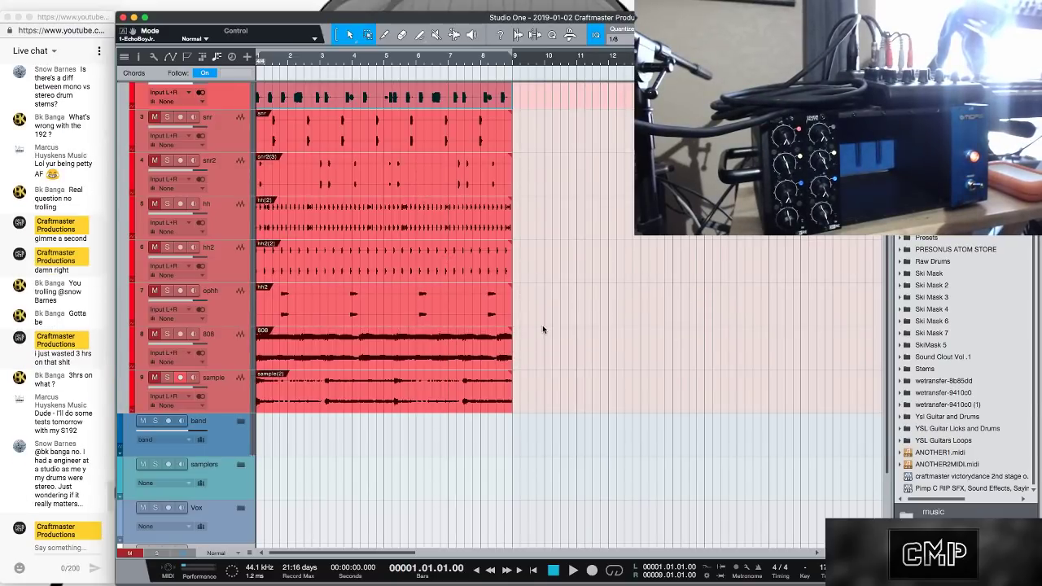
Switch to the Studio 192 Mobile mixer, check the mic channel's mute and the main output levels, and minimize the mixer
{"action": "scroll", "coordinate": [543, 329], "scroll_direction": "up", "scroll_amount": 5}
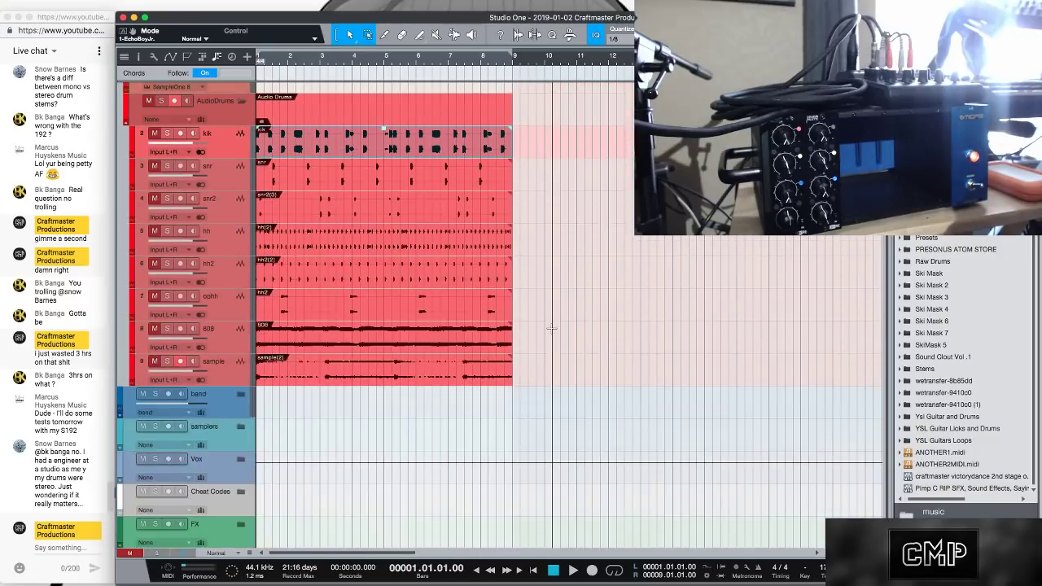
{"action": "scroll", "coordinate": [551, 328], "scroll_direction": "down", "scroll_amount": 3}
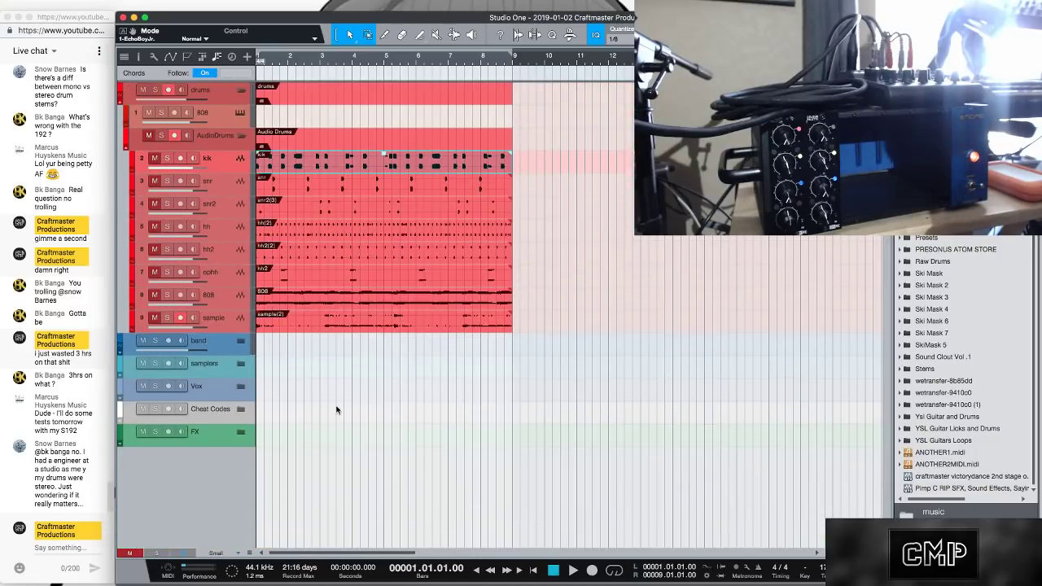
{"action": "mouse_move", "coordinate": [537, 574]}
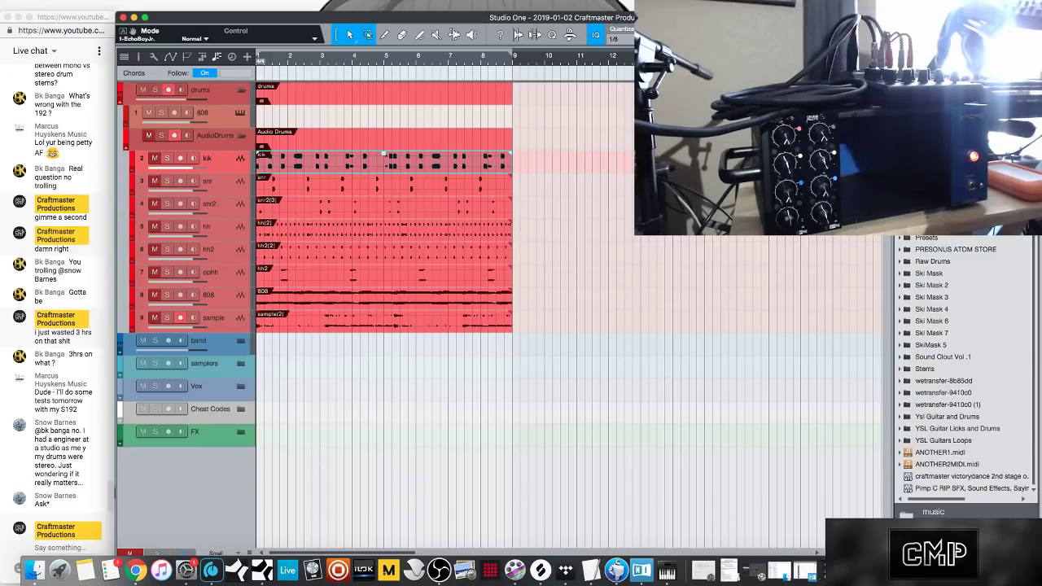
{"action": "left_click", "coordinate": [641, 570]}
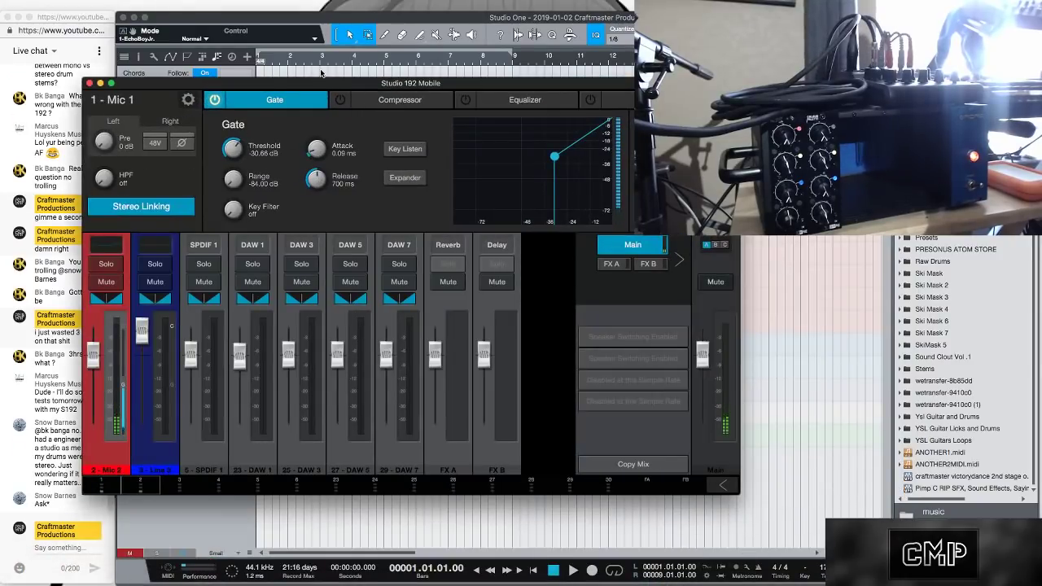
{"action": "left_click_drag", "start_coordinate": [317, 84], "coordinate": [446, 29]}
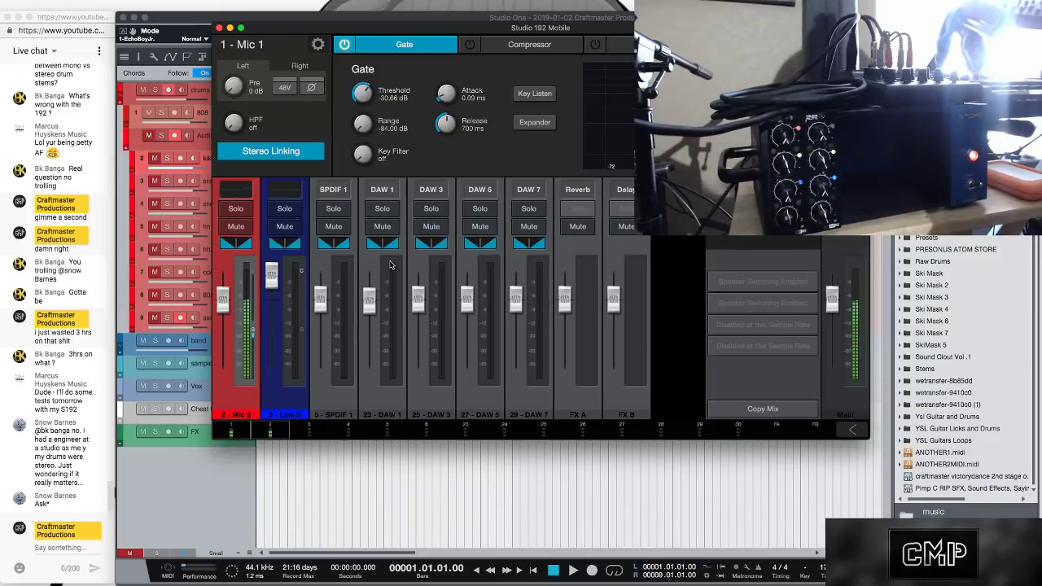
{"action": "left_click", "coordinate": [243, 230]}
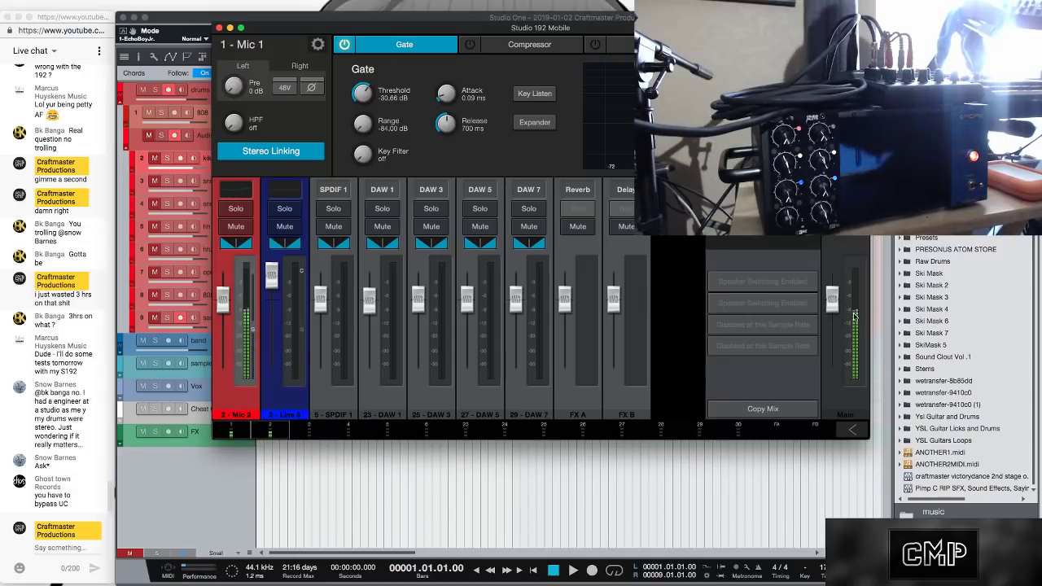
{"action": "mouse_move", "coordinate": [853, 340]}
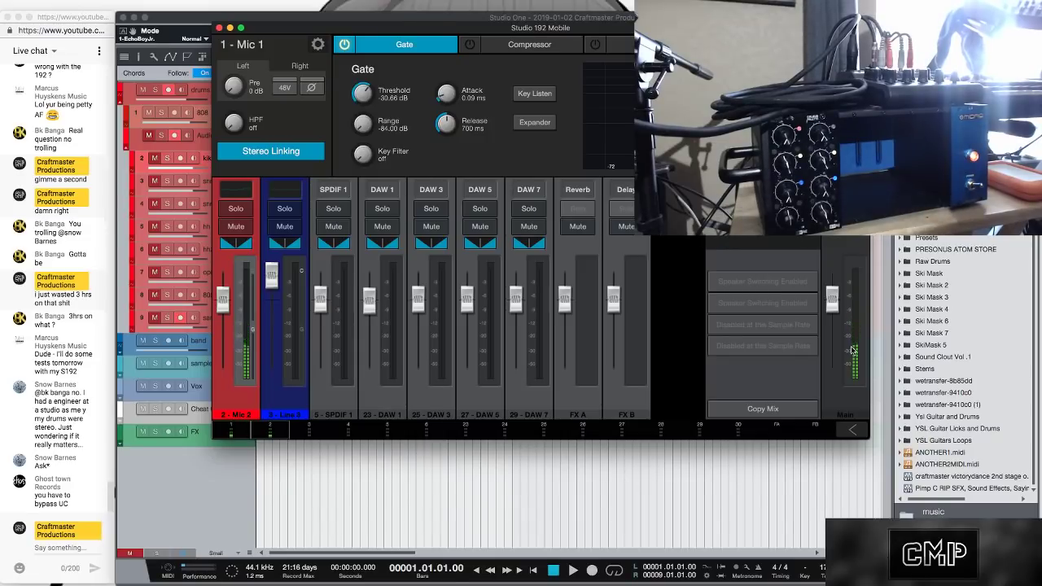
{"action": "left_click", "coordinate": [230, 28]}
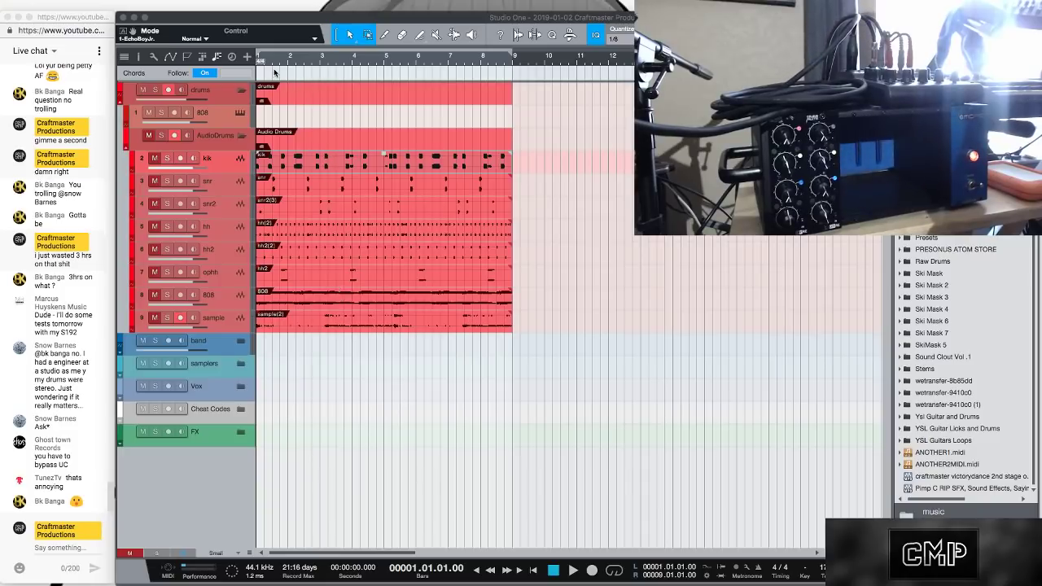
Examine the waveforms of all recorded clips up close at the start of bar 1
{"action": "left_click", "coordinate": [384, 77]}
{"action": "key", "text": "e"}
{"action": "key", "text": "shift+e"}
{"action": "key", "text": "shift+e"}
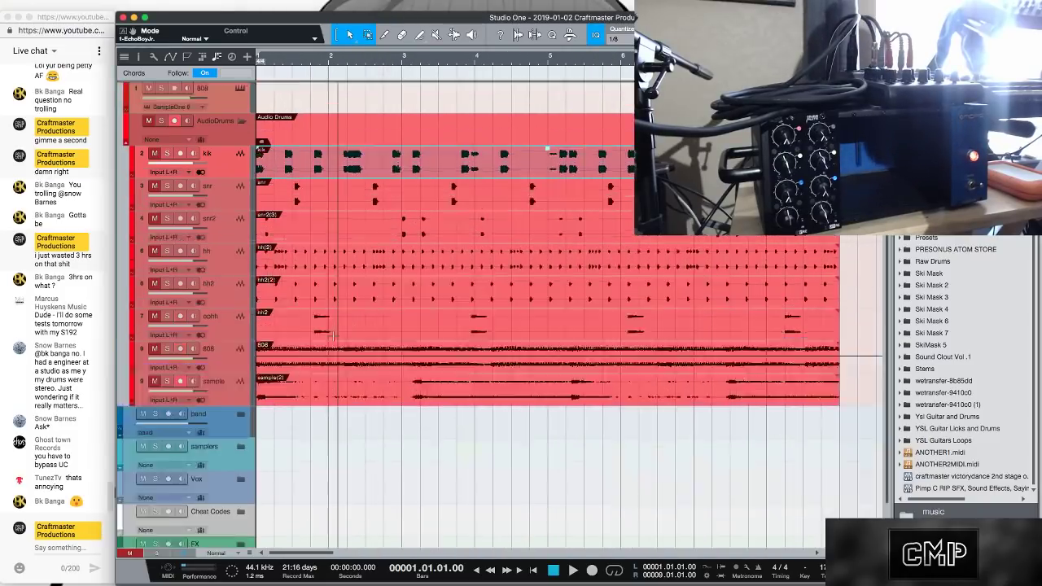
{"action": "key", "text": "shift+e"}
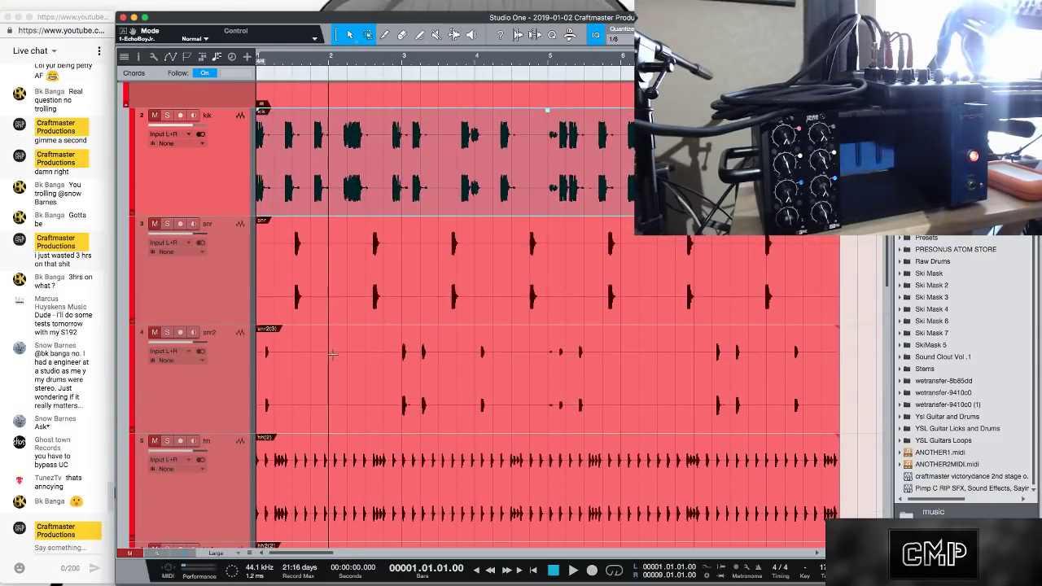
{"action": "key", "text": "shift+w"}
{"action": "key", "text": "shift+w"}
{"action": "key", "text": "shift+w"}
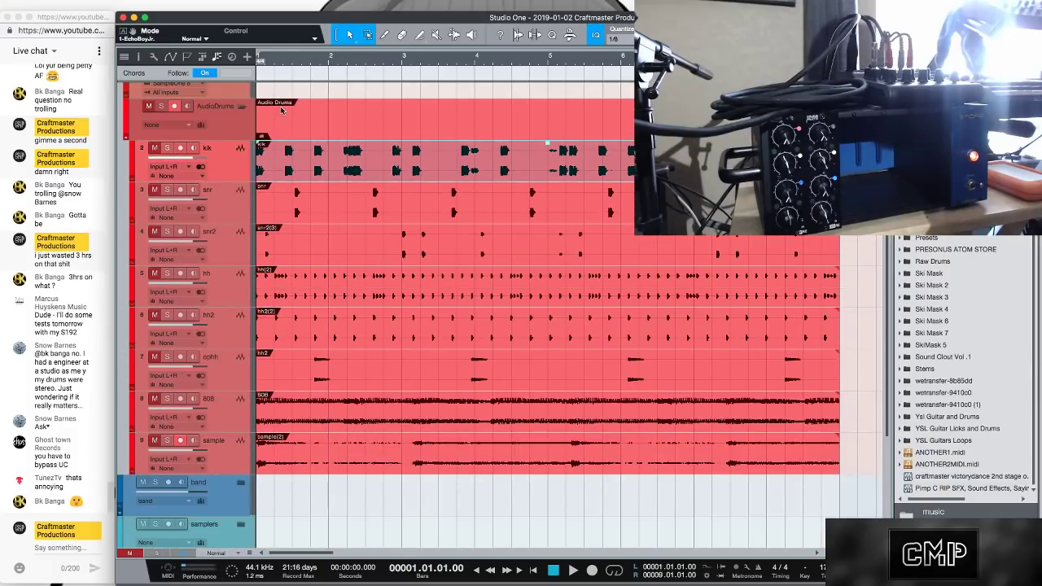
{"action": "key", "text": "e"}
{"action": "key", "text": "e"}
{"action": "key", "text": "e"}
{"action": "key", "text": "e"}
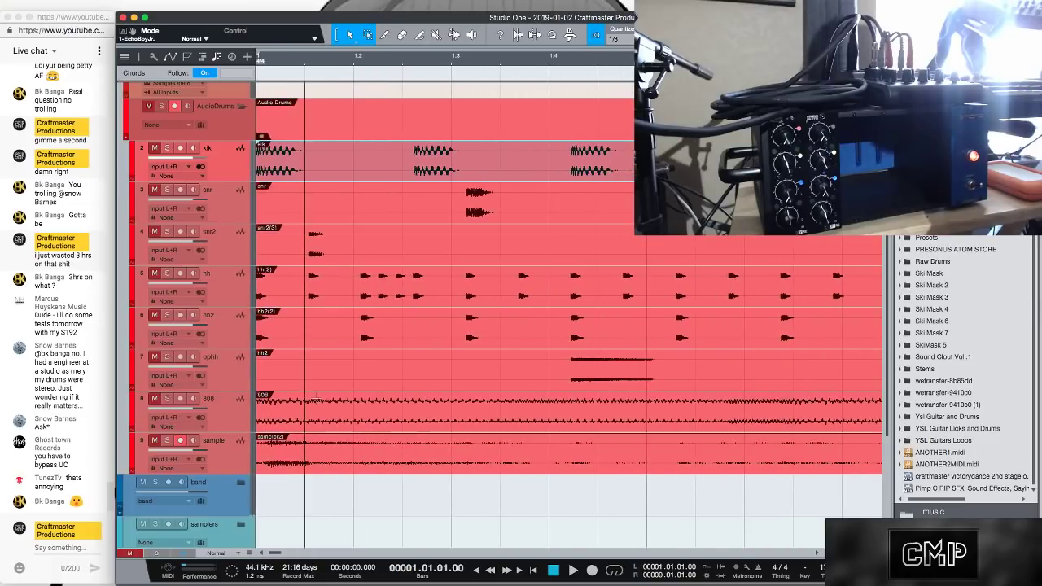
Compare where the kik, hh, hh2 and 808 waveforms begin relative to the bar 1 line at close zoom
{"action": "key", "text": "shift+w"}
{"action": "key", "text": "shift+e"}
{"action": "key", "text": "shift+e"}
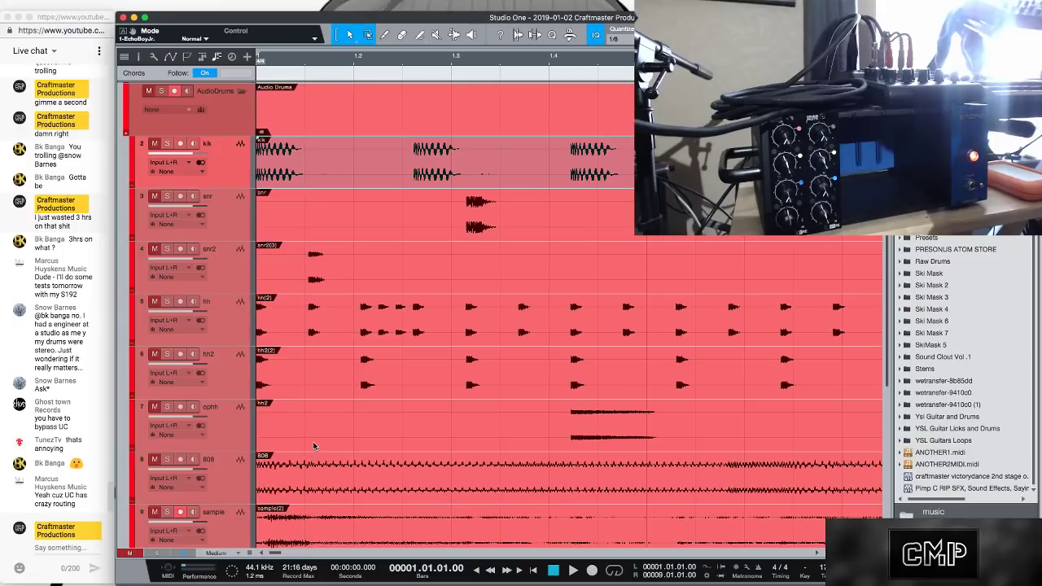
{"action": "key", "text": "shift+e"}
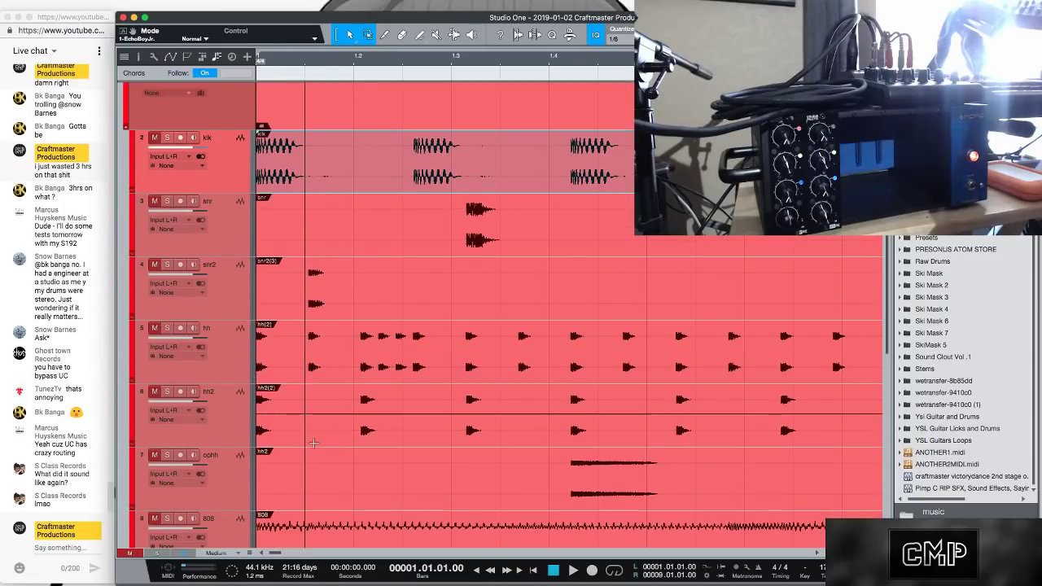
{"action": "key", "text": "shift+e"}
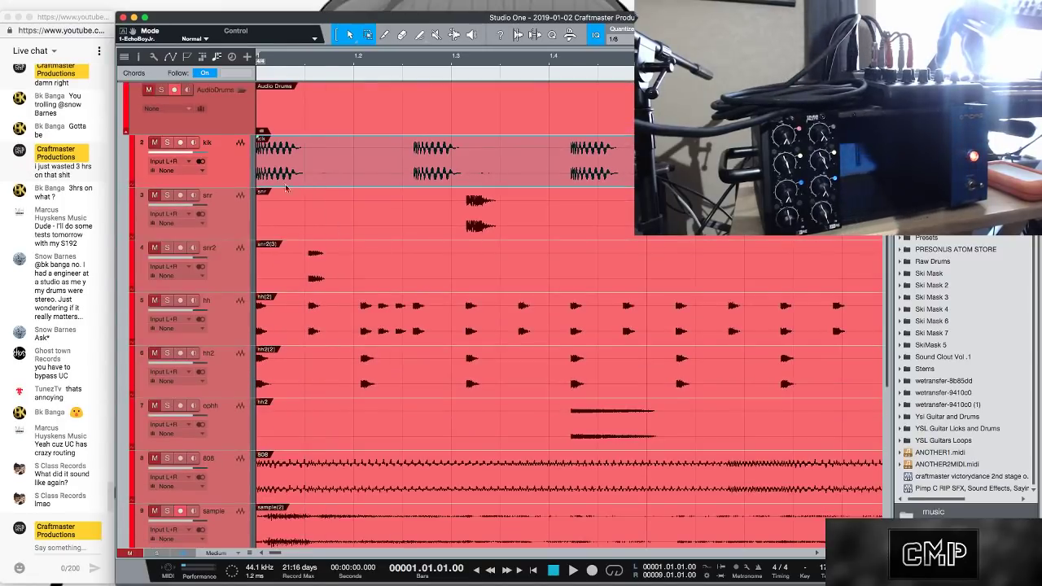
{"action": "key", "text": "e"}
{"action": "key", "text": "e"}
{"action": "key", "text": "e"}
{"action": "key", "text": "e"}
{"action": "key", "text": "e"}
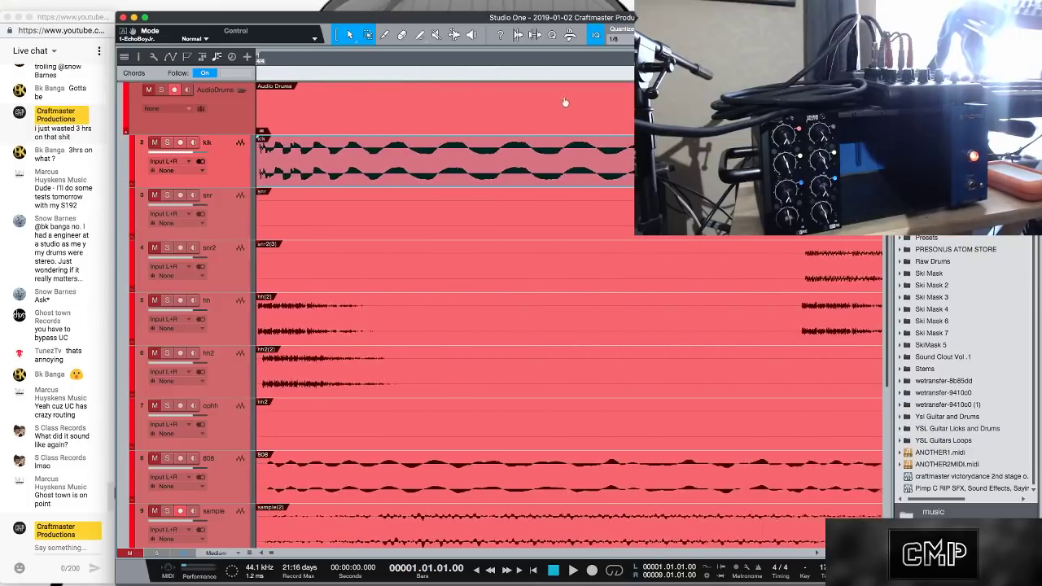
{"action": "key", "text": "e"}
{"action": "key", "text": "e"}
{"action": "key", "text": "e"}
{"action": "key", "text": "e"}
{"action": "key", "text": "e"}
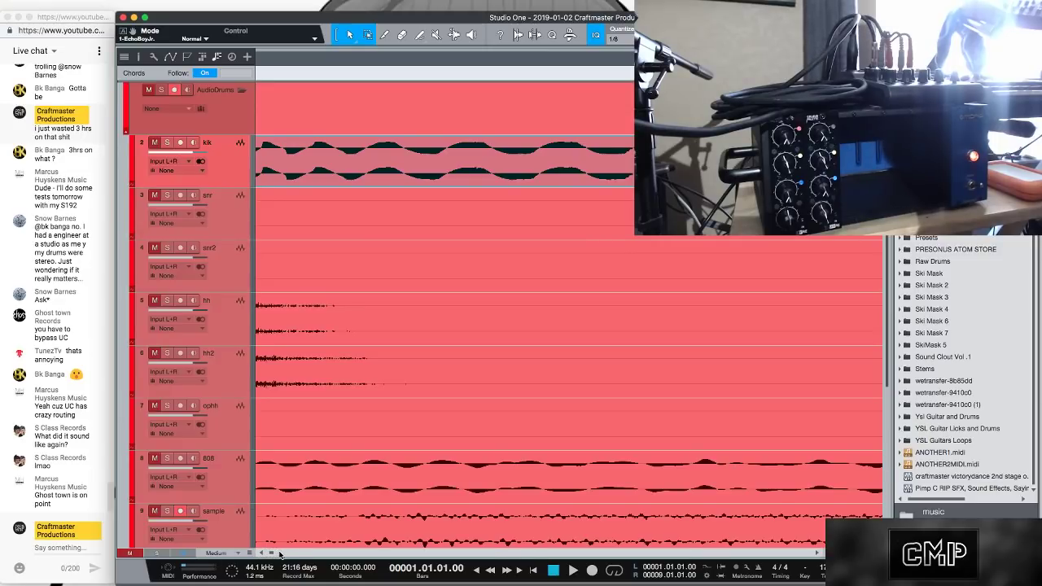
{"action": "left_click_drag", "start_coordinate": [272, 553], "coordinate": [266, 555]}
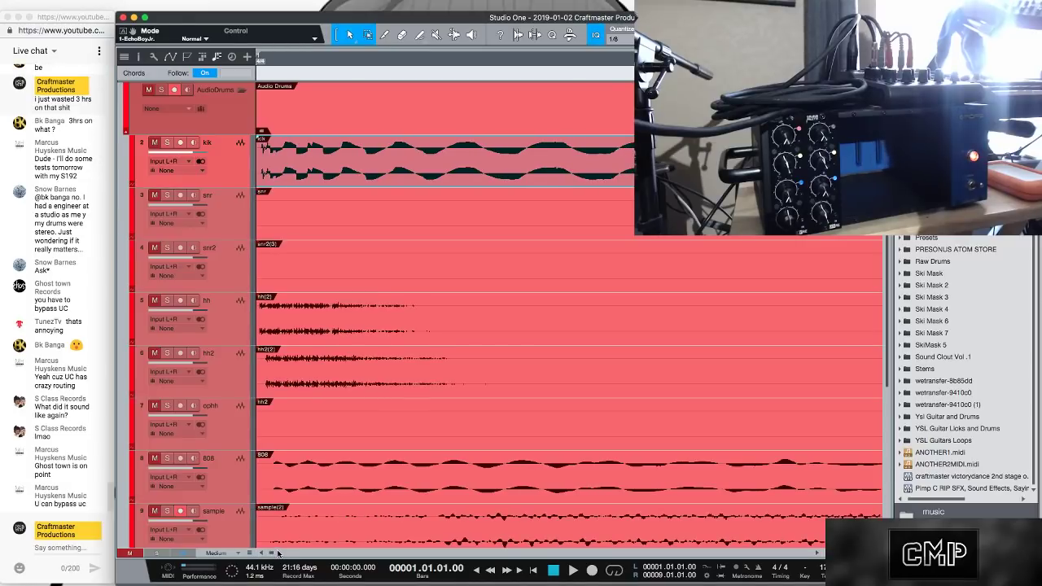
{"action": "left_click_drag", "start_coordinate": [275, 555], "coordinate": [262, 554]}
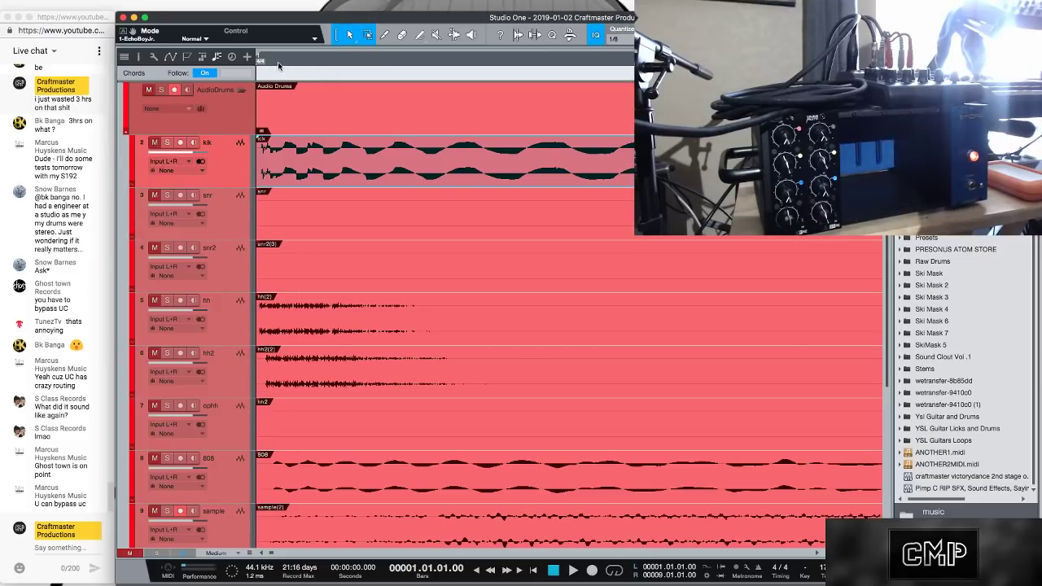
{"action": "left_click_drag", "start_coordinate": [277, 65], "coordinate": [346, 166]}
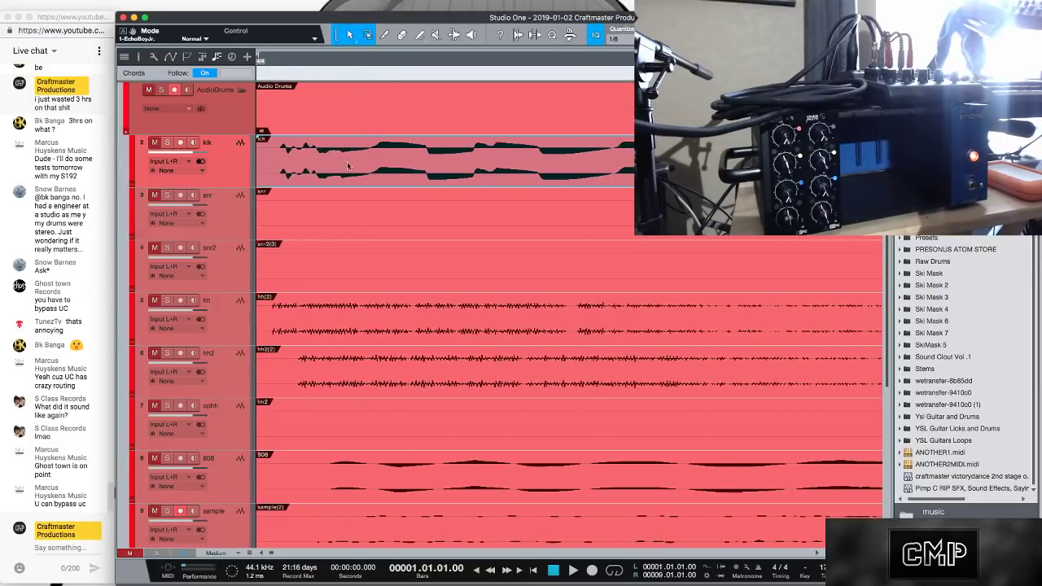
Examine the first hits of the hh and hh2 clips on enlarged tracks
{"action": "key", "text": "shift+w"}
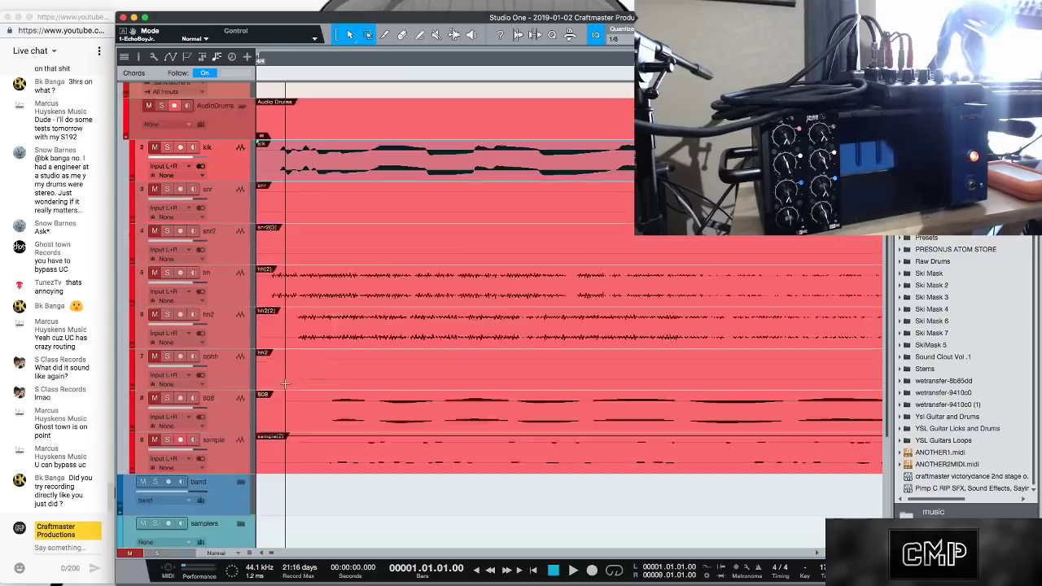
{"action": "key", "text": "shift+e"}
{"action": "key", "text": "shift+e"}
{"action": "key", "text": "shift+e"}
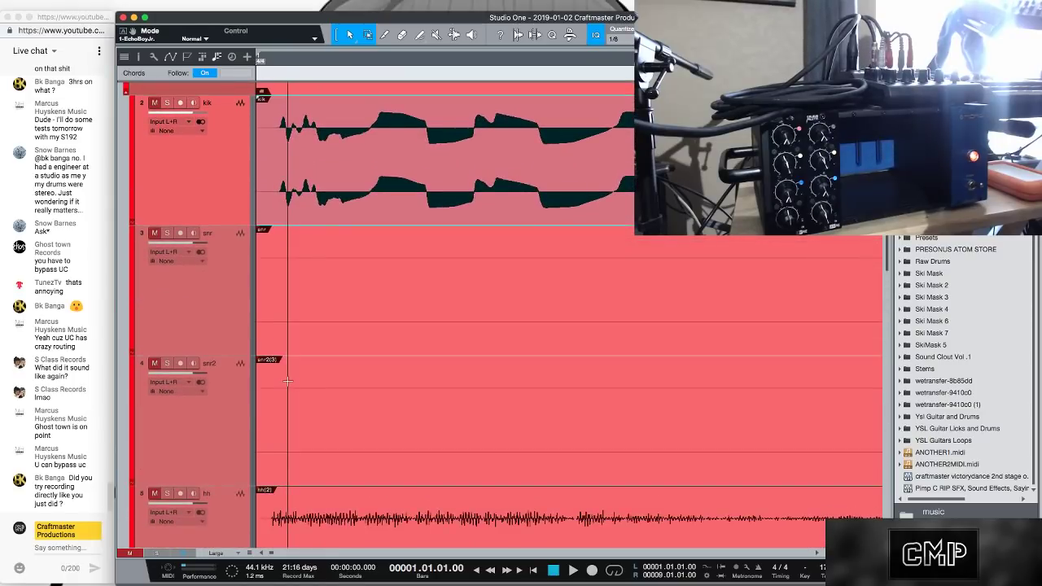
{"action": "scroll", "coordinate": [288, 398], "scroll_direction": "down", "scroll_amount": 4}
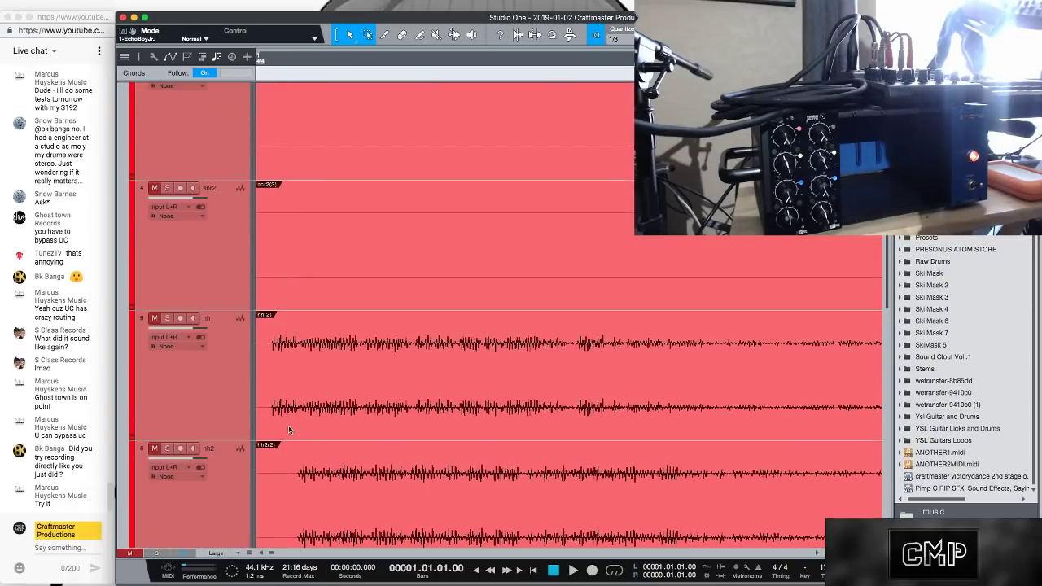
{"action": "left_click", "coordinate": [315, 430]}
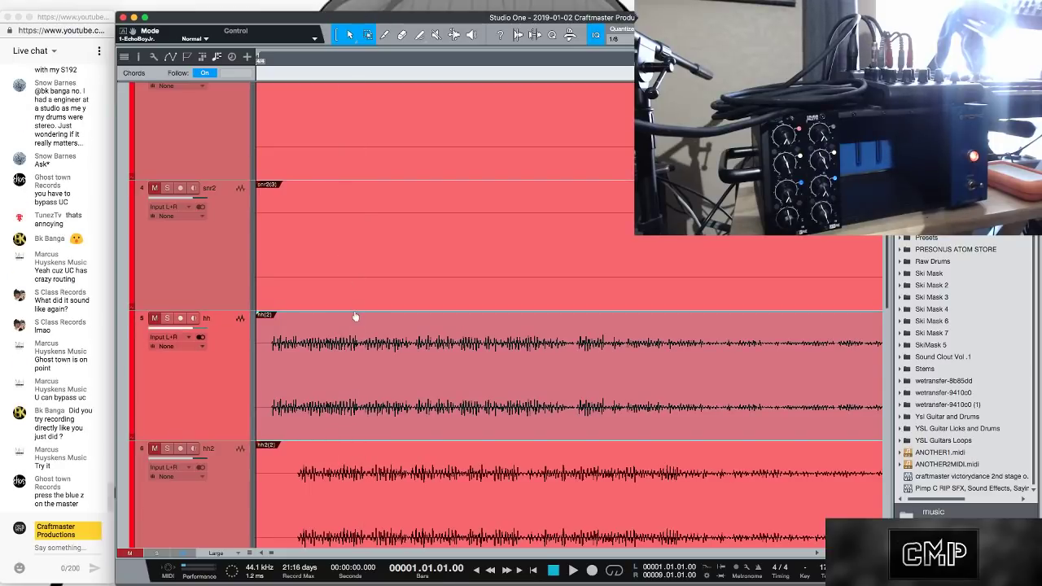
{"action": "key", "text": "z"}
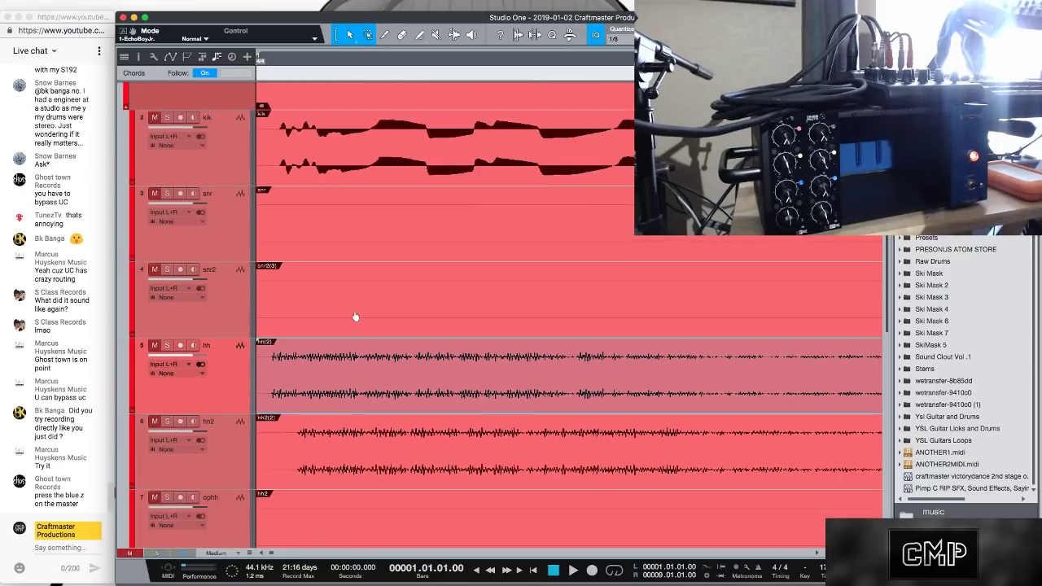
Select all eight recorded clips and slip their audio earlier together until the hh waveform starts exactly at bar 1
{"action": "key", "text": "shift+w"}
{"action": "left_click_drag", "start_coordinate": [503, 255], "coordinate": [306, 127]}
{"action": "key", "text": "shift+z"}
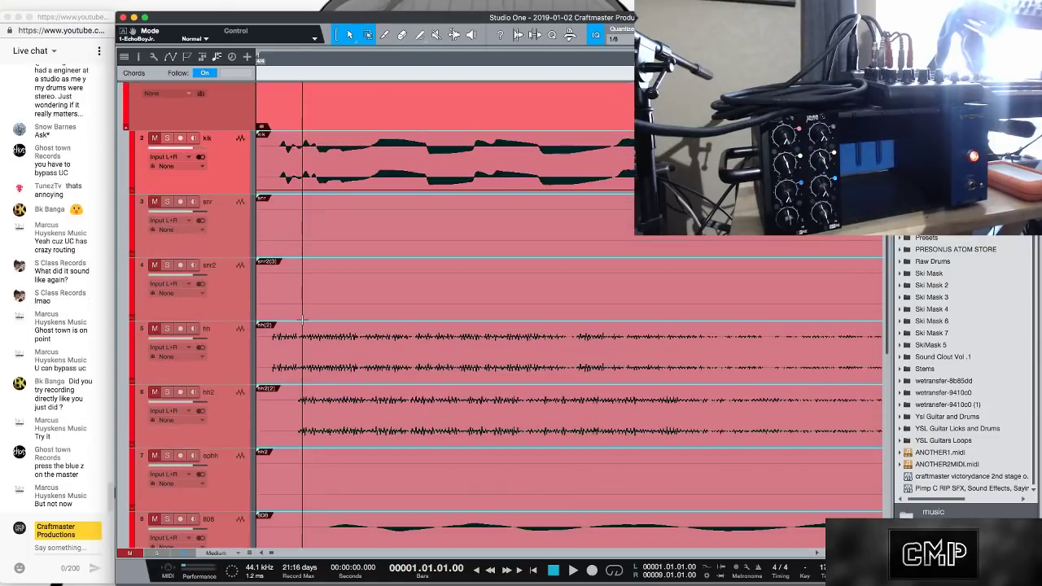
{"action": "key", "text": "shift+z"}
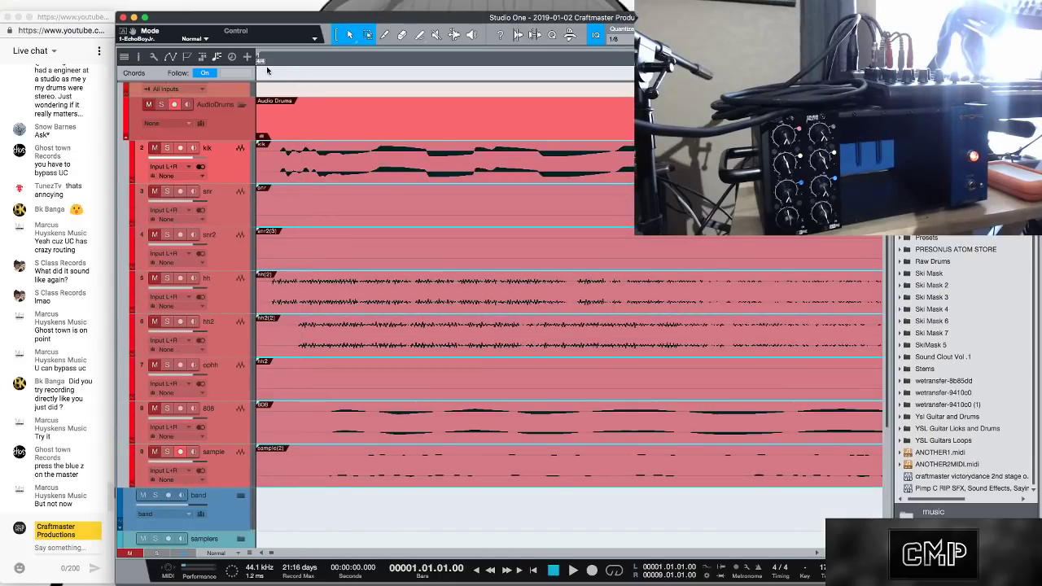
{"action": "left_click_drag", "start_coordinate": [268, 61], "coordinate": [307, 267]}
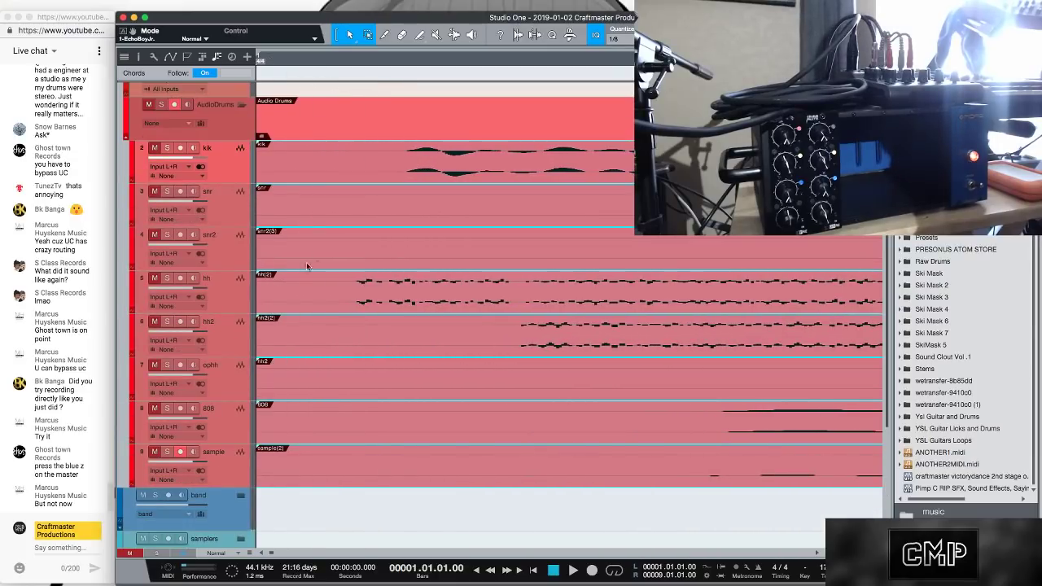
{"action": "scroll", "coordinate": [320, 296], "scroll_direction": "right", "scroll_amount": 5}
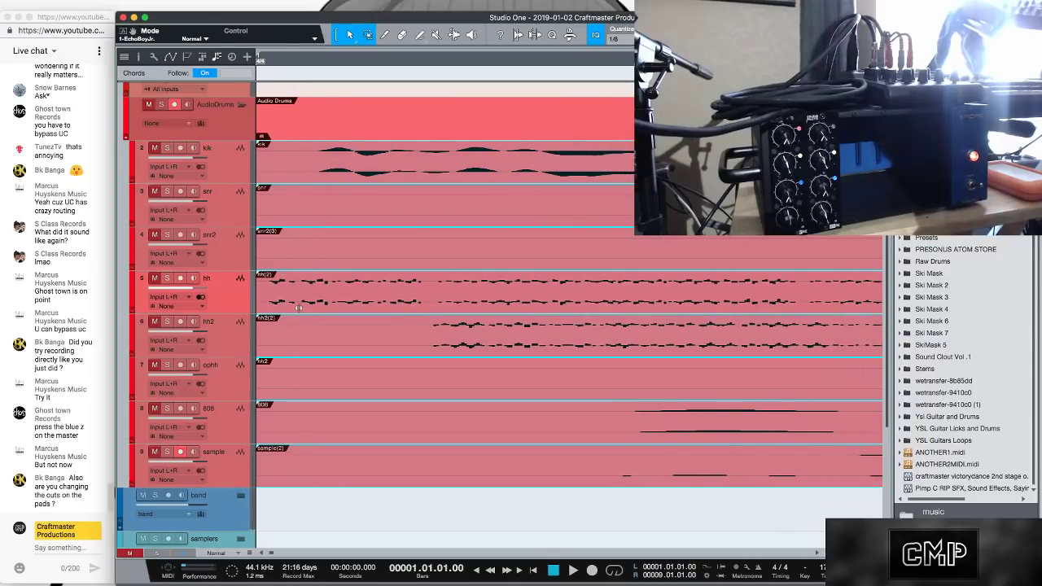
{"action": "scroll", "coordinate": [299, 306], "scroll_direction": "right", "scroll_amount": 1}
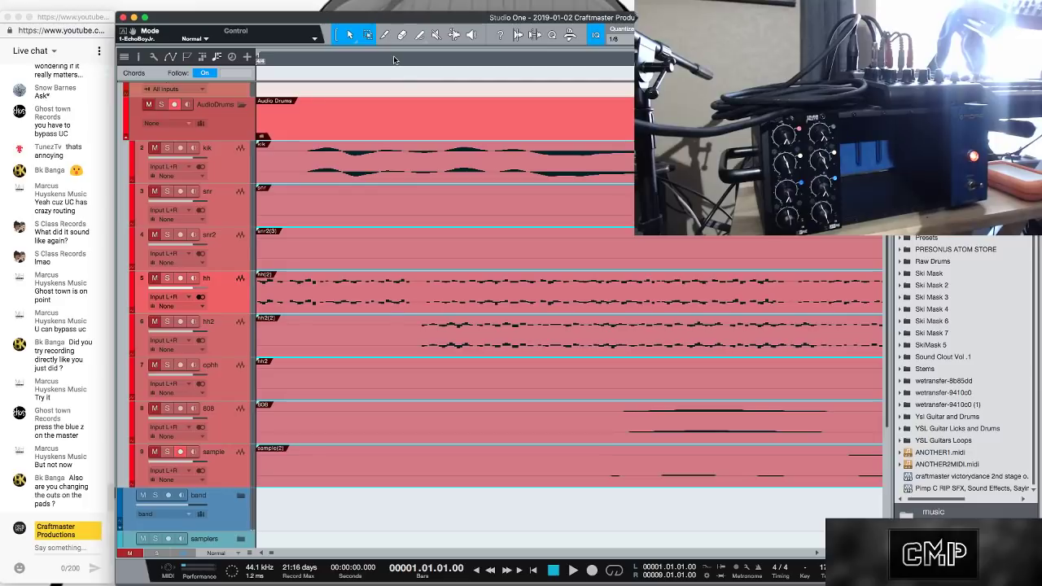
{"action": "left_click", "coordinate": [403, 92]}
{"action": "scroll", "coordinate": [399, 61], "scroll_direction": "left", "scroll_amount": 3}
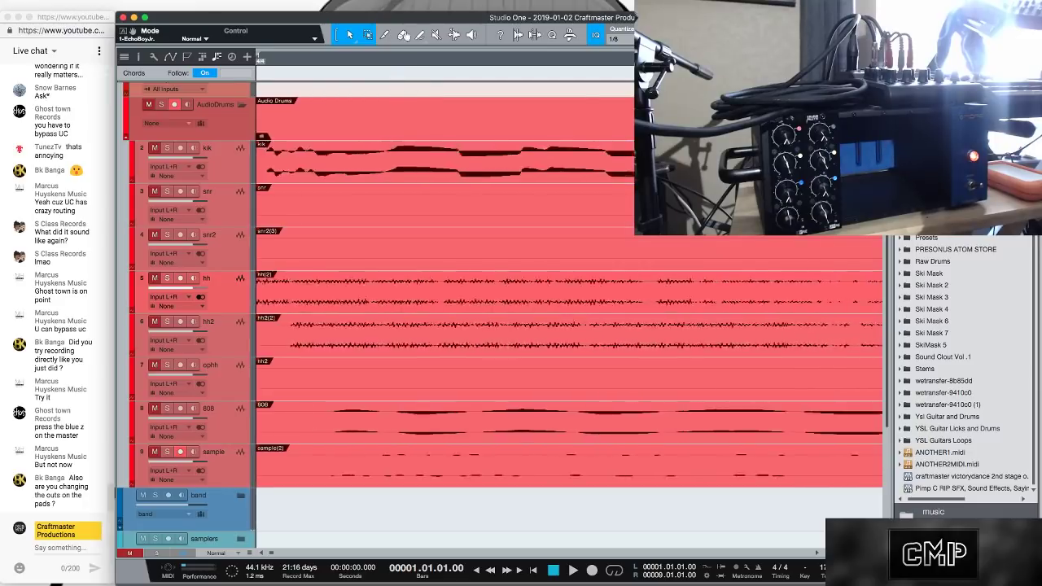
{"action": "left_click_drag", "start_coordinate": [388, 59], "coordinate": [398, 16]}
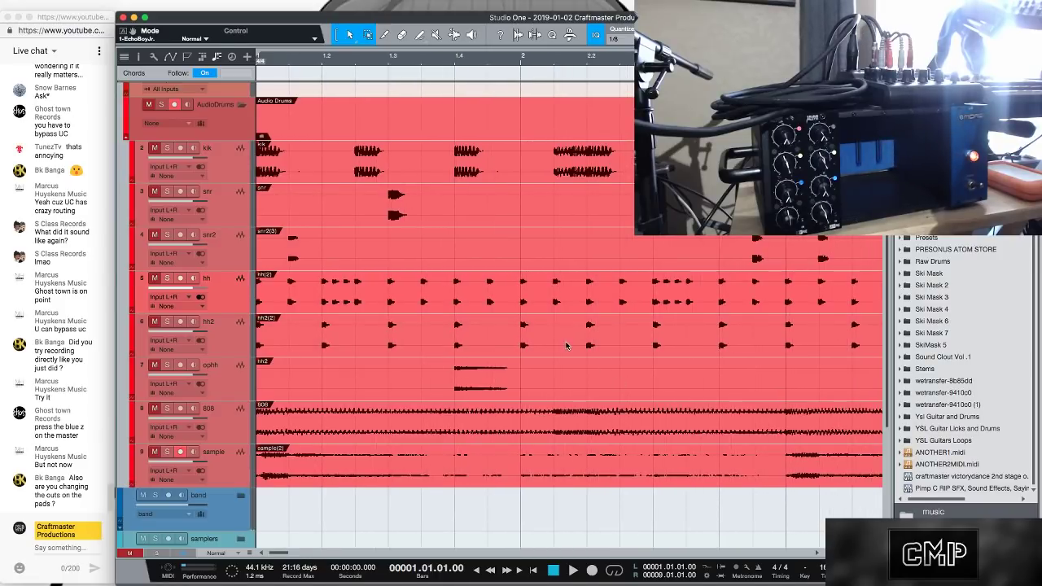
Unmute and play back the recorded tracks, and move the 808 audio track above kik
{"action": "key", "text": "space"}
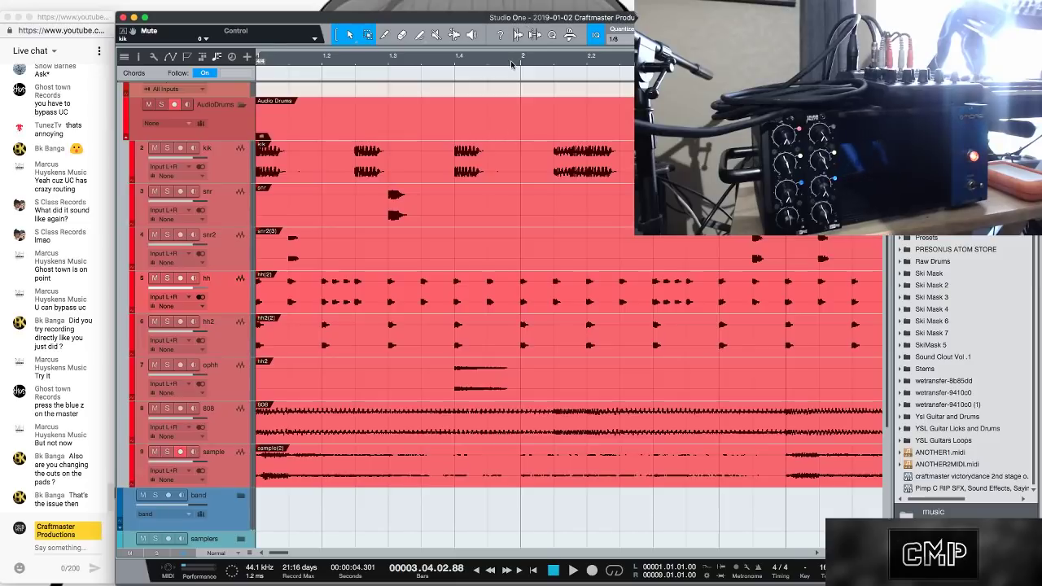
{"action": "left_click_drag", "start_coordinate": [511, 65], "coordinate": [517, 36]}
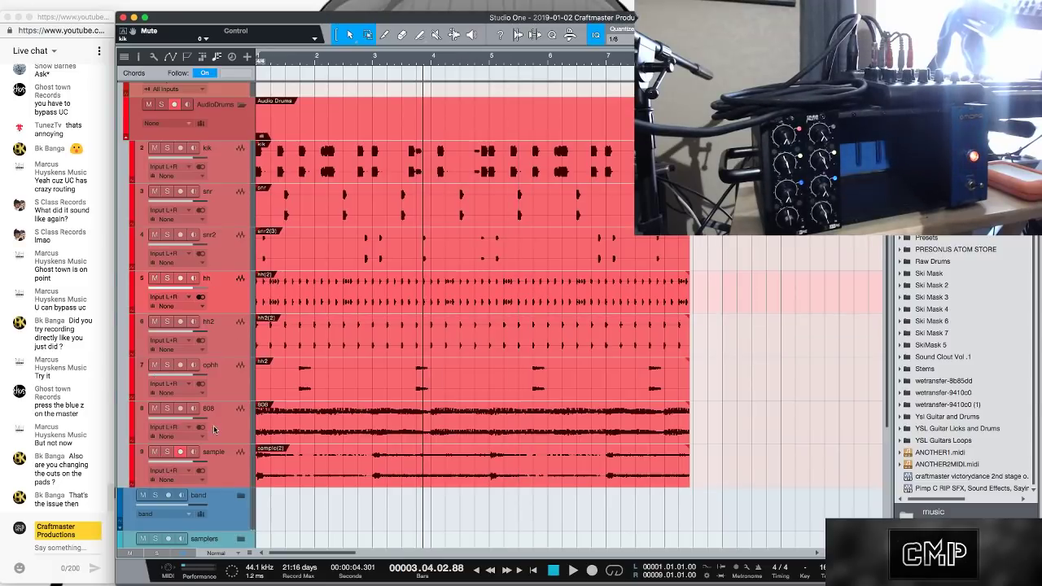
{"action": "left_click_drag", "start_coordinate": [213, 429], "coordinate": [220, 155]}
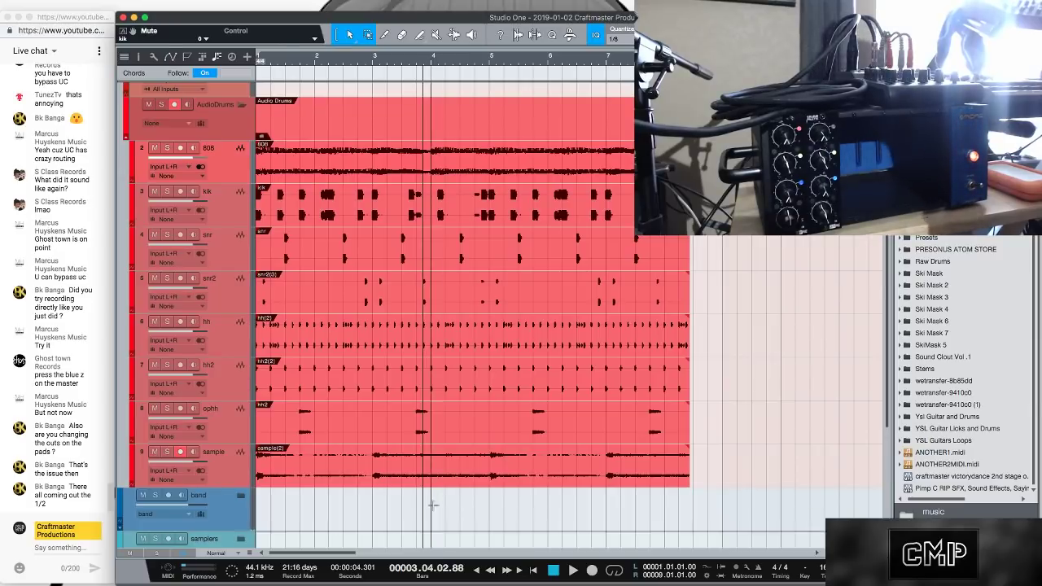
Copy the Trackspacer insert from the SampleOne 808 channel to the recorded 808 audio channel in the mixer
{"action": "key", "text": "F3"}
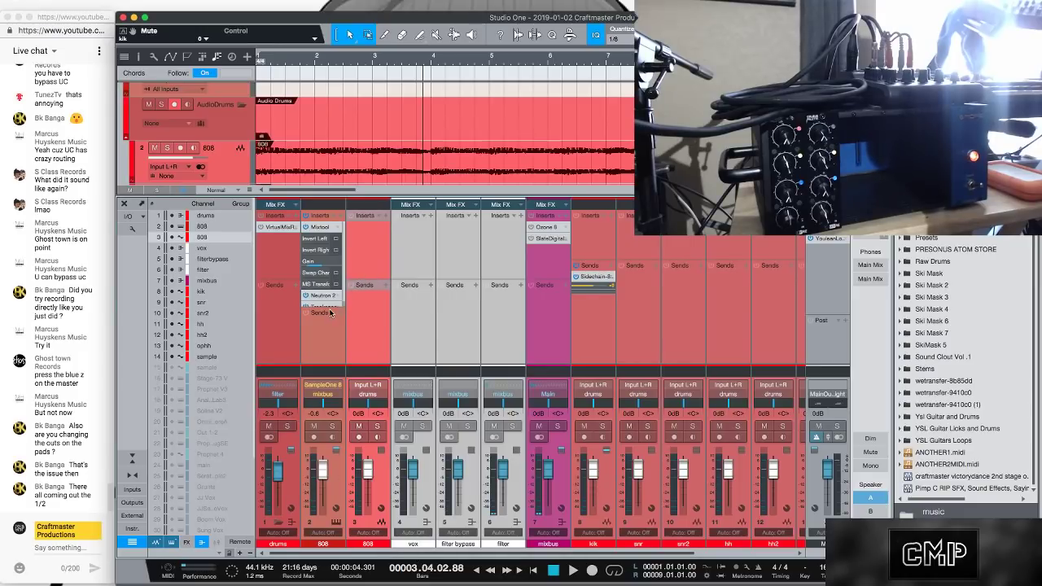
{"action": "left_click_drag", "start_coordinate": [331, 307], "coordinate": [331, 325]}
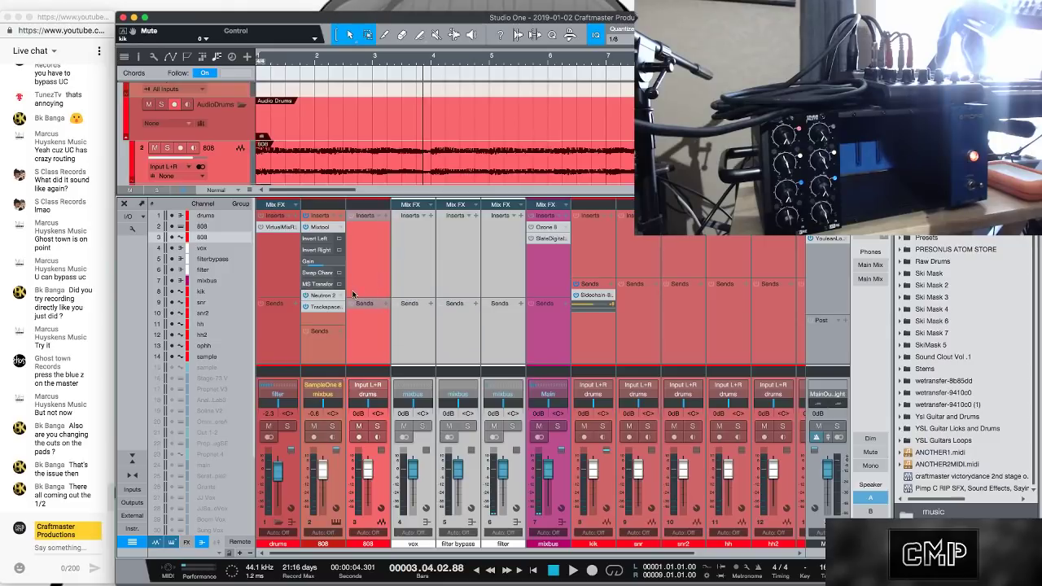
{"action": "left_click", "coordinate": [325, 306]}
{"action": "left_click_drag", "start_coordinate": [580, 104], "coordinate": [795, 99]}
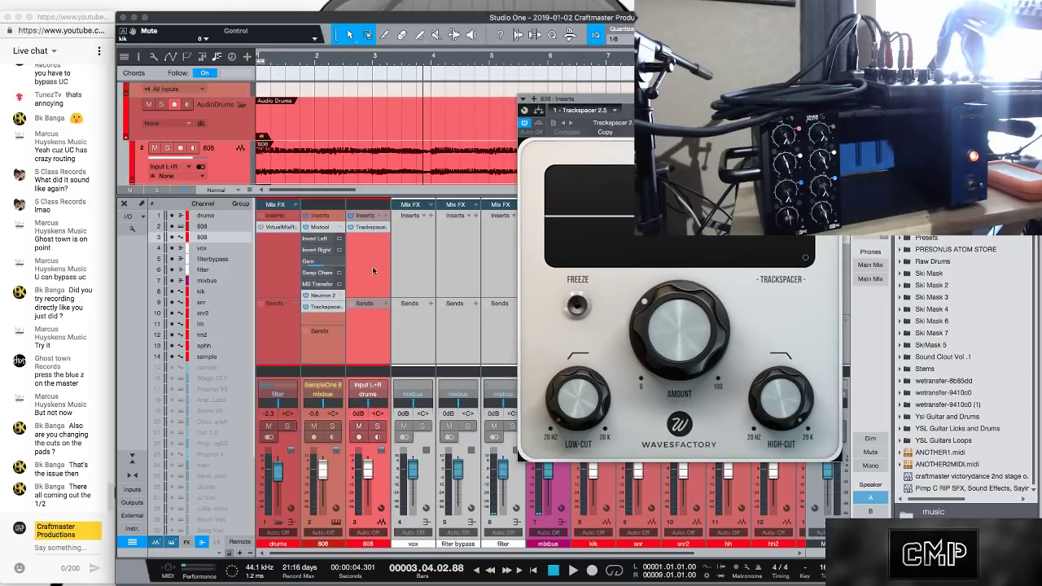
Remove the SampleOne 808 track together with its instrument
{"action": "scroll", "coordinate": [347, 130], "scroll_direction": "down", "scroll_amount": 3}
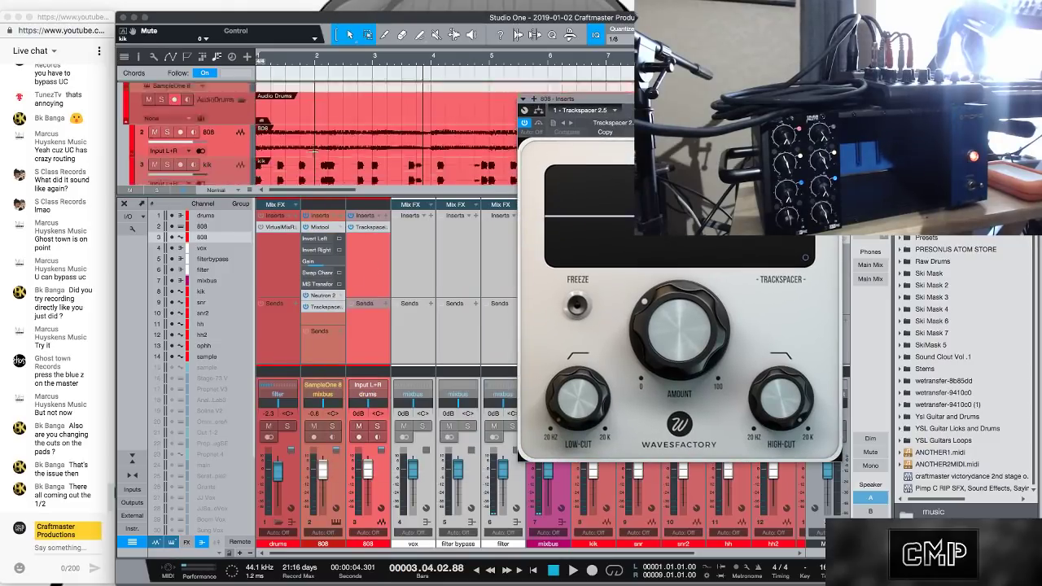
{"action": "right_click", "coordinate": [224, 106]}
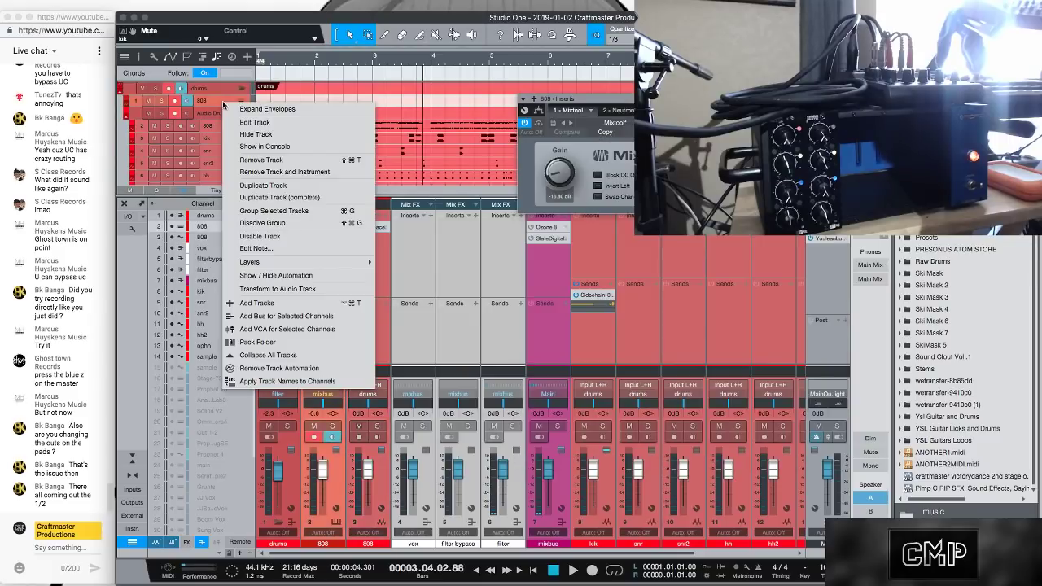
{"action": "left_click", "coordinate": [278, 173]}
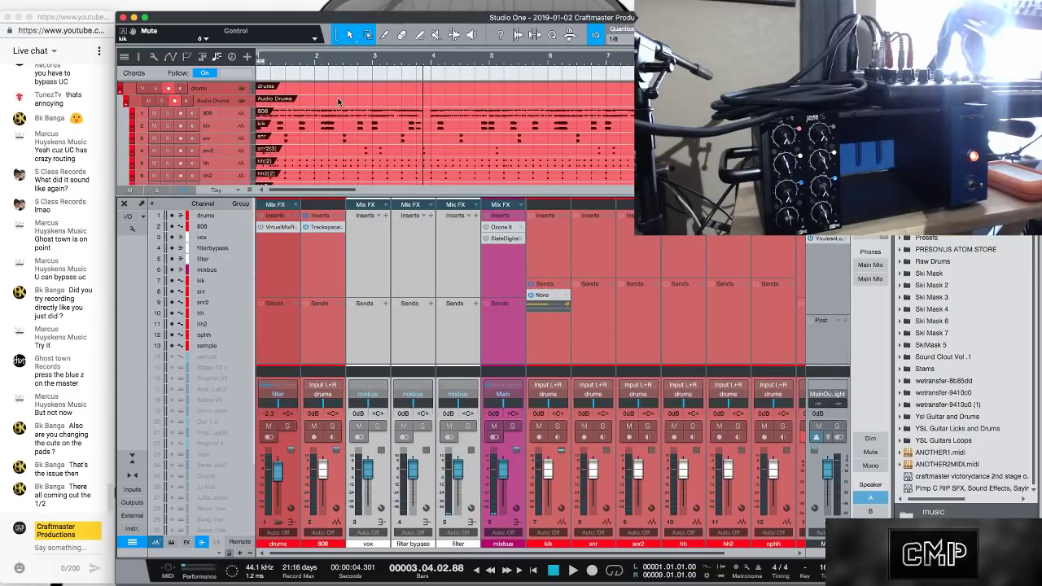
Play the song from bar 1 while moving the vox, filter bypass, filter and mixbus channels after the sample channel in the mixer
{"action": "key", "text": "space"}
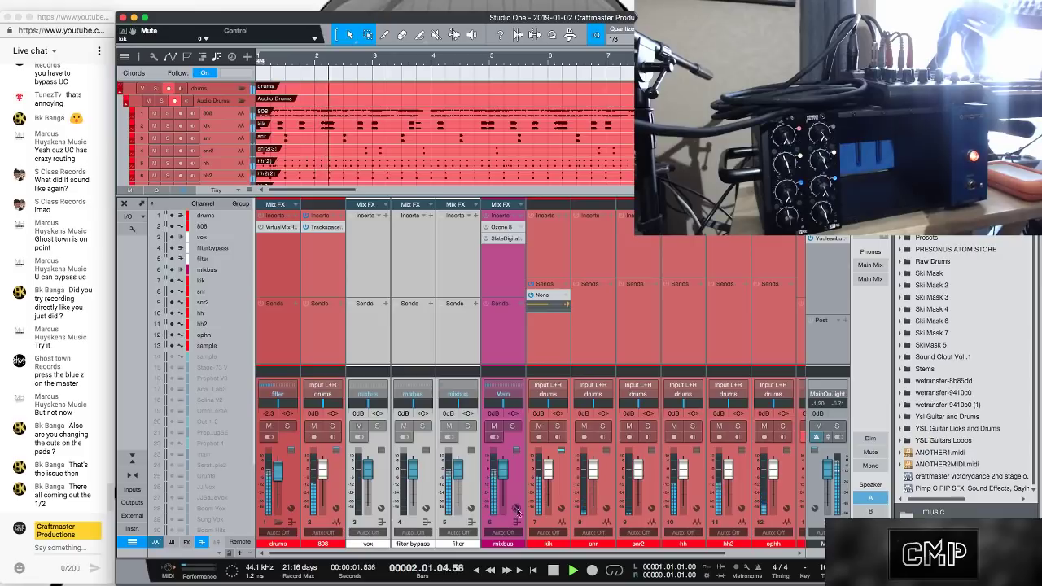
{"action": "key", "text": "Up"}
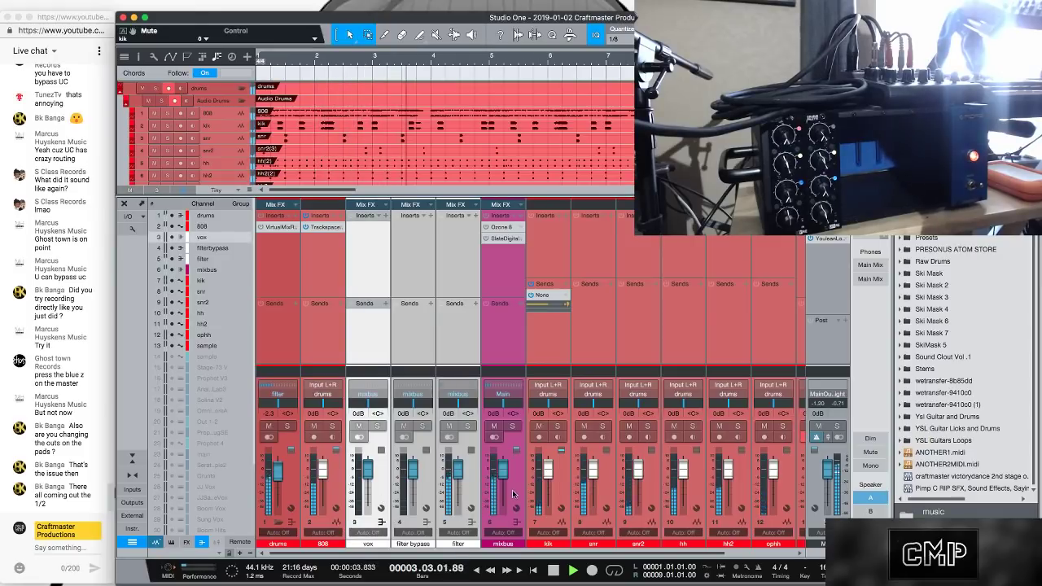
{"action": "left_click", "coordinate": [513, 493], "text": "shift"}
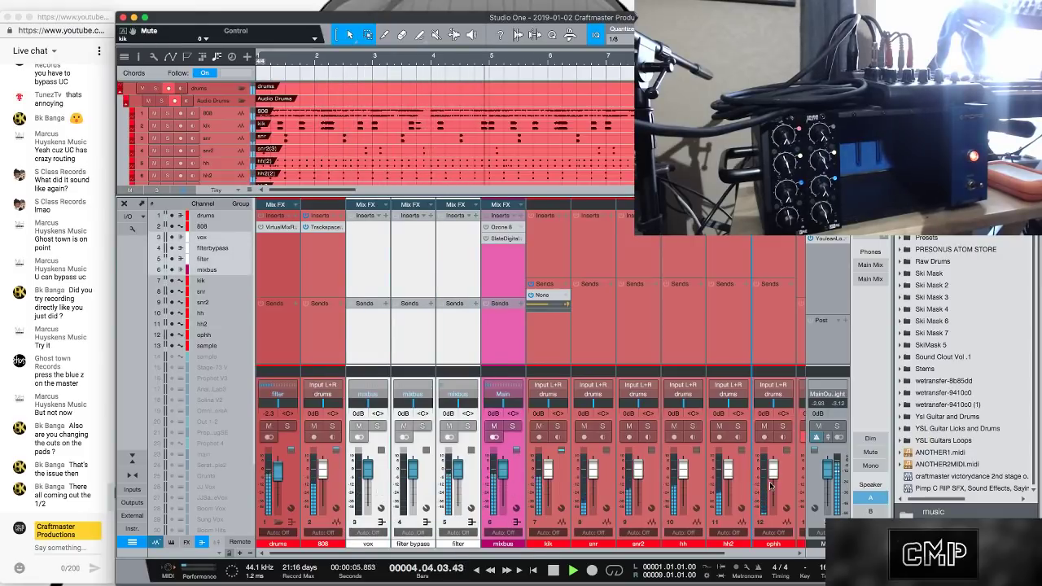
{"action": "scroll", "coordinate": [773, 492], "scroll_direction": "right", "scroll_amount": 3}
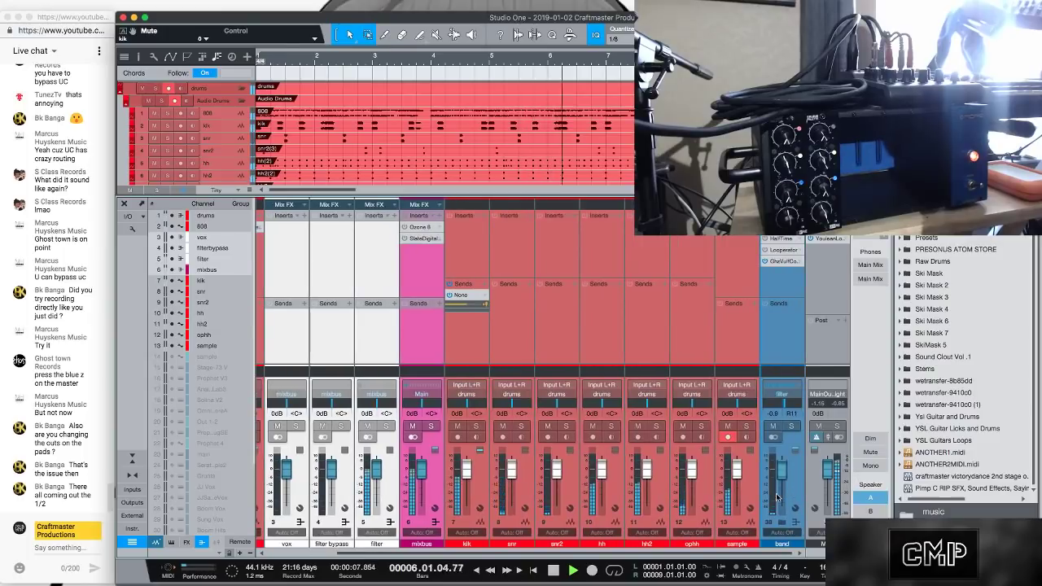
{"action": "left_click_drag", "start_coordinate": [777, 496], "coordinate": [777, 498]}
{"action": "scroll", "coordinate": [377, 294], "scroll_direction": "left", "scroll_amount": 2}
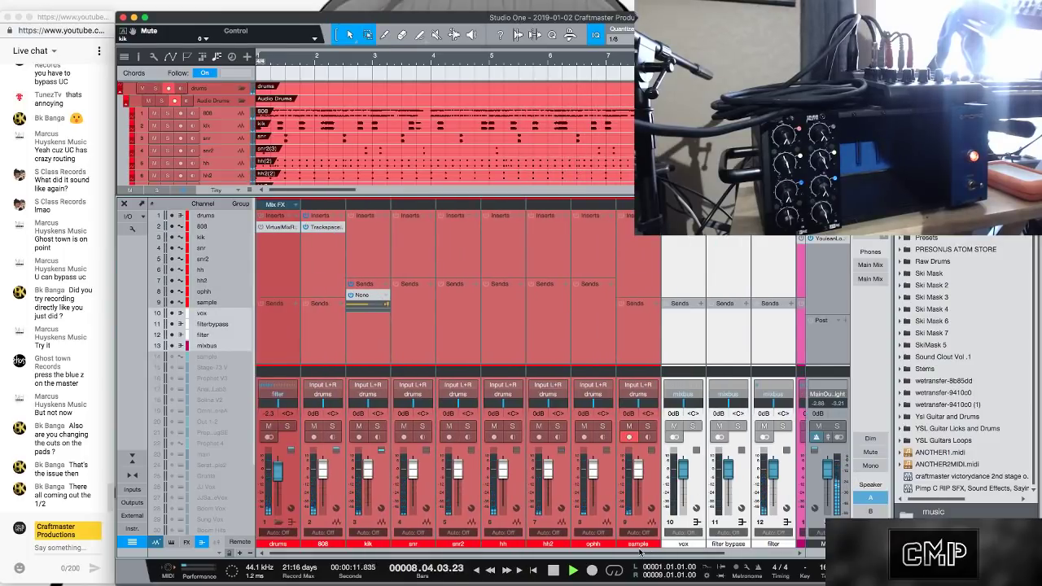
{"action": "key", "text": "space"}
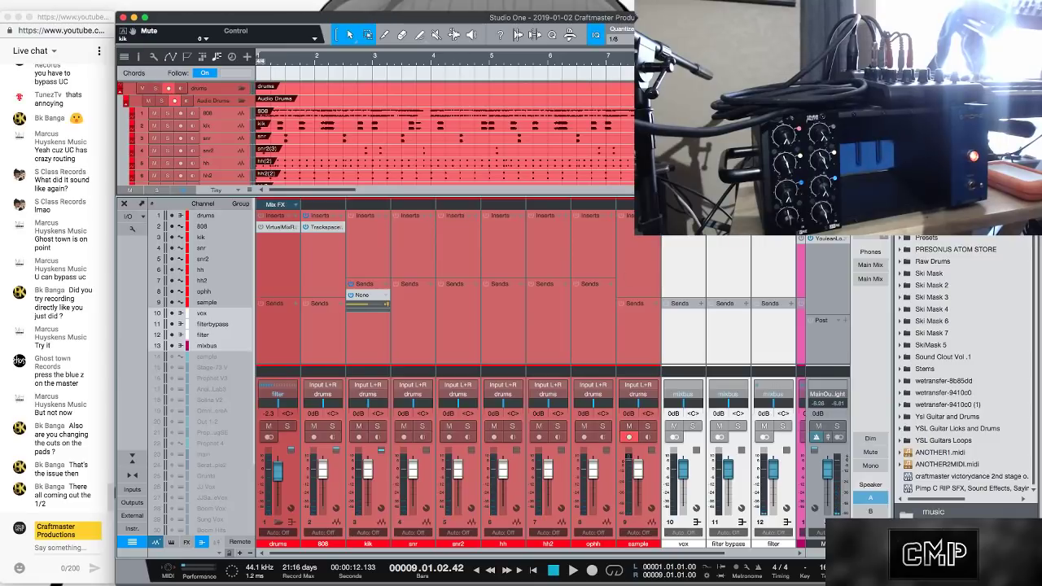
Extend the recorded drum, 808 and sample clips to end at bar 9 and turn on loop playback for bars 1 to 9
{"action": "key", "text": "space"}
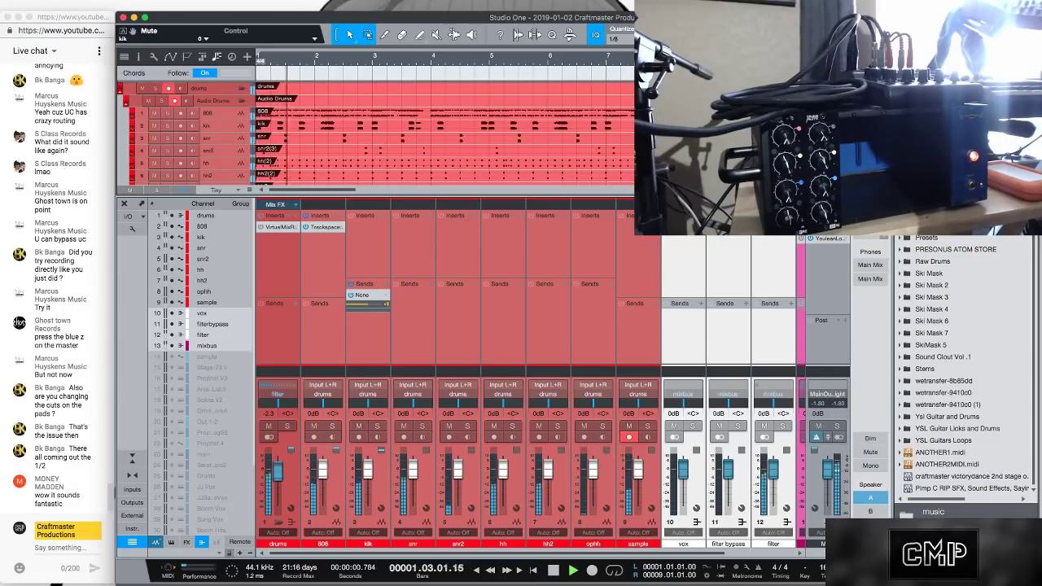
{"action": "scroll", "coordinate": [537, 147], "scroll_direction": "down", "scroll_amount": 5}
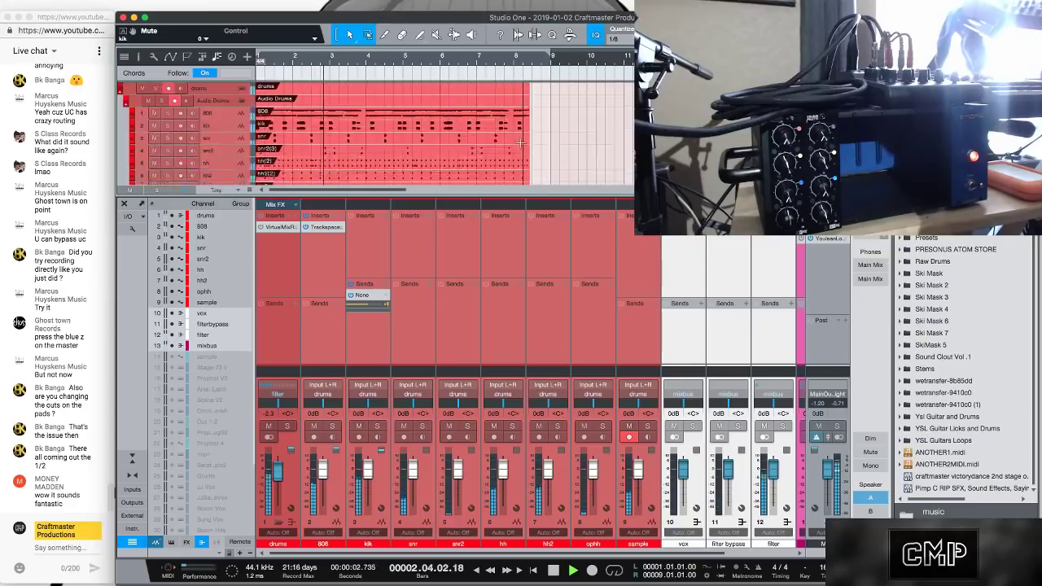
{"action": "scroll", "coordinate": [541, 134], "scroll_direction": "up", "scroll_amount": 5}
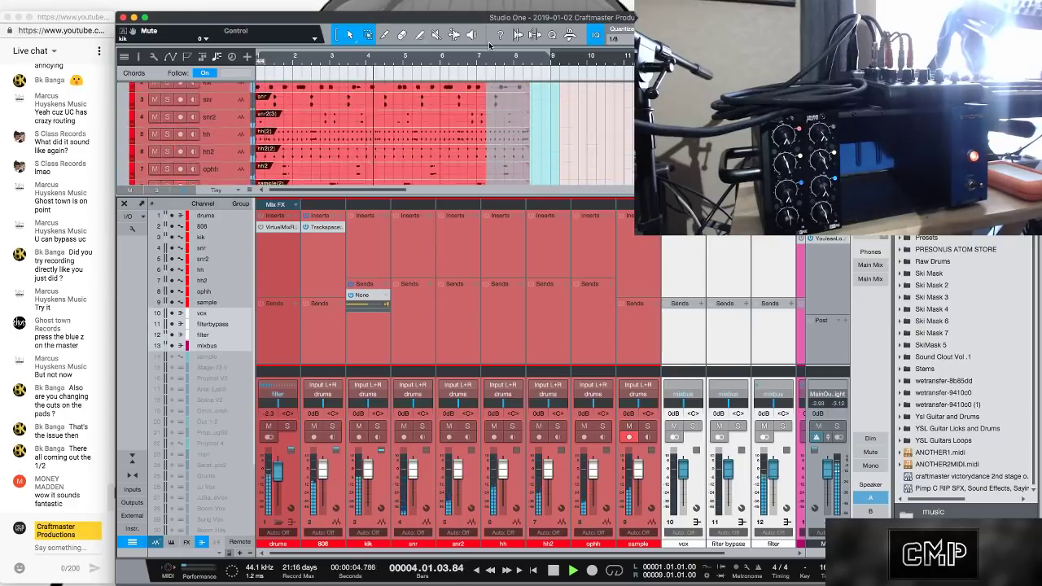
{"action": "left_click_drag", "start_coordinate": [530, 123], "coordinate": [550, 124]}
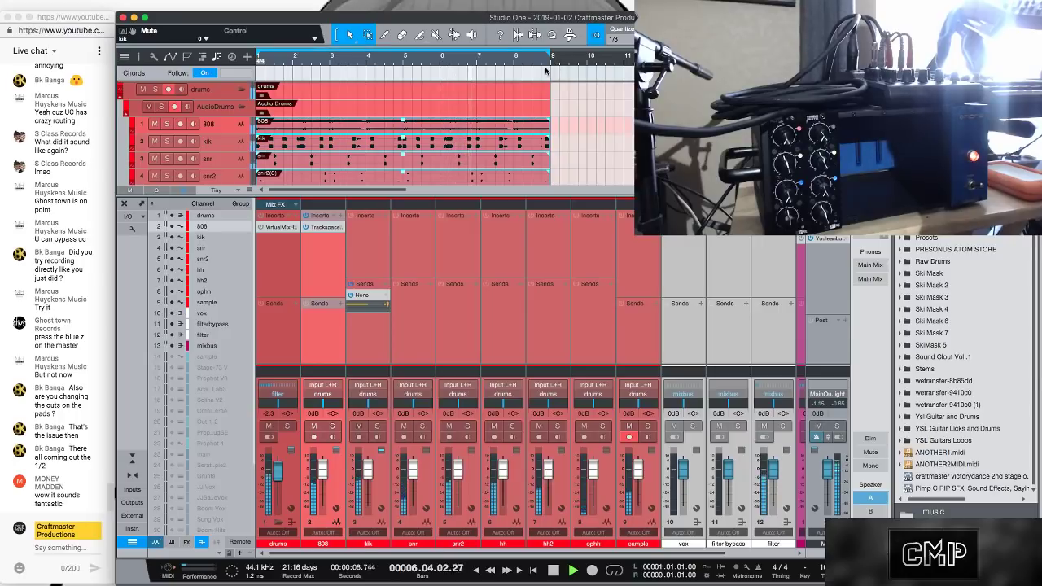
{"action": "key", "text": "slash"}
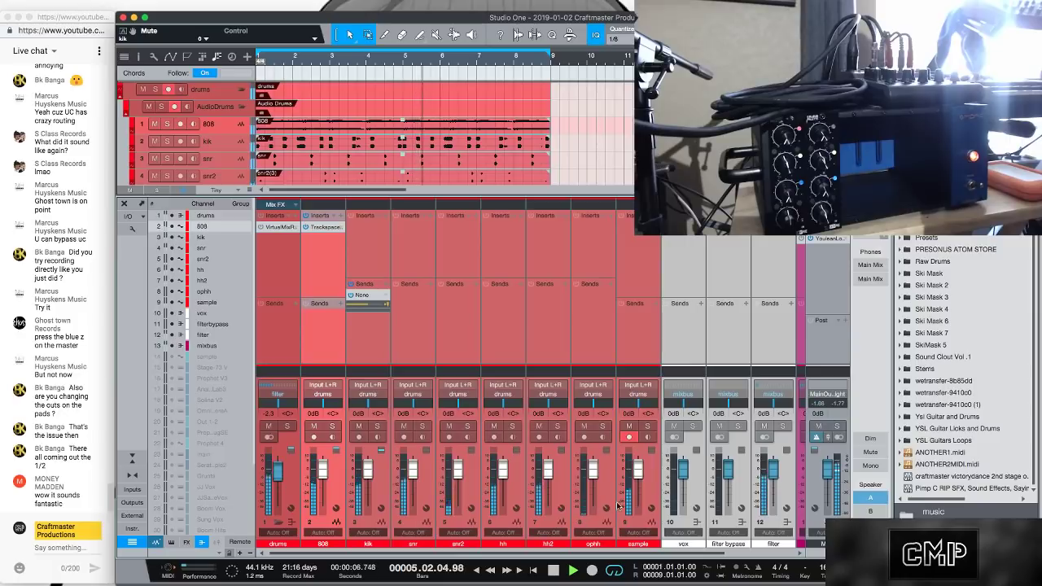
Stop playback and recolor the sample channel blue in the mixer
{"action": "key", "text": "space"}
{"action": "left_click", "coordinate": [625, 546]}
{"action": "left_click", "coordinate": [625, 545]}
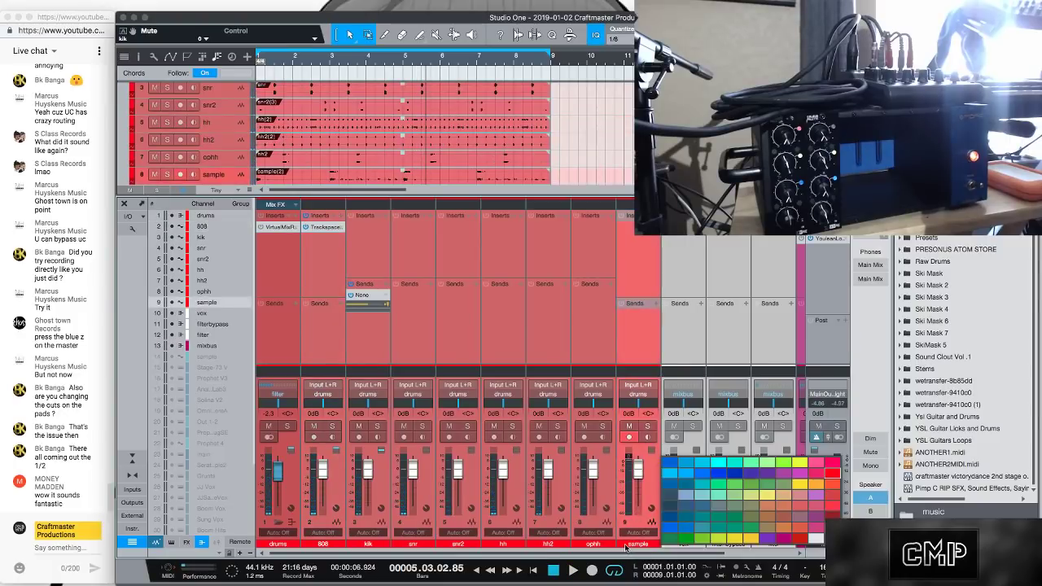
{"action": "left_click", "coordinate": [625, 545]}
{"action": "left_click", "coordinate": [625, 546]}
{"action": "left_click", "coordinate": [625, 546]}
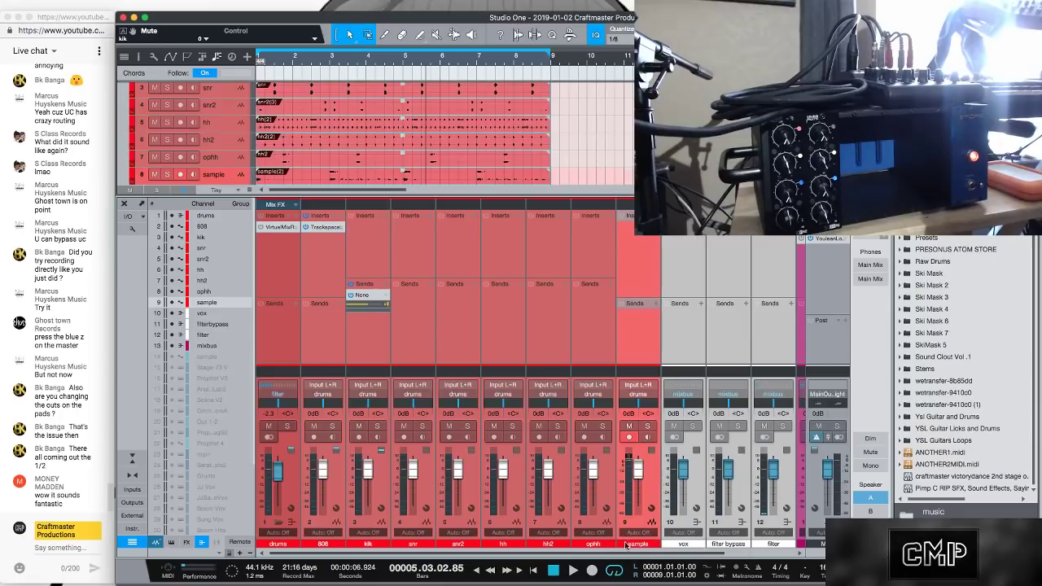
{"action": "left_click", "coordinate": [626, 546]}
{"action": "left_click", "coordinate": [676, 467]}
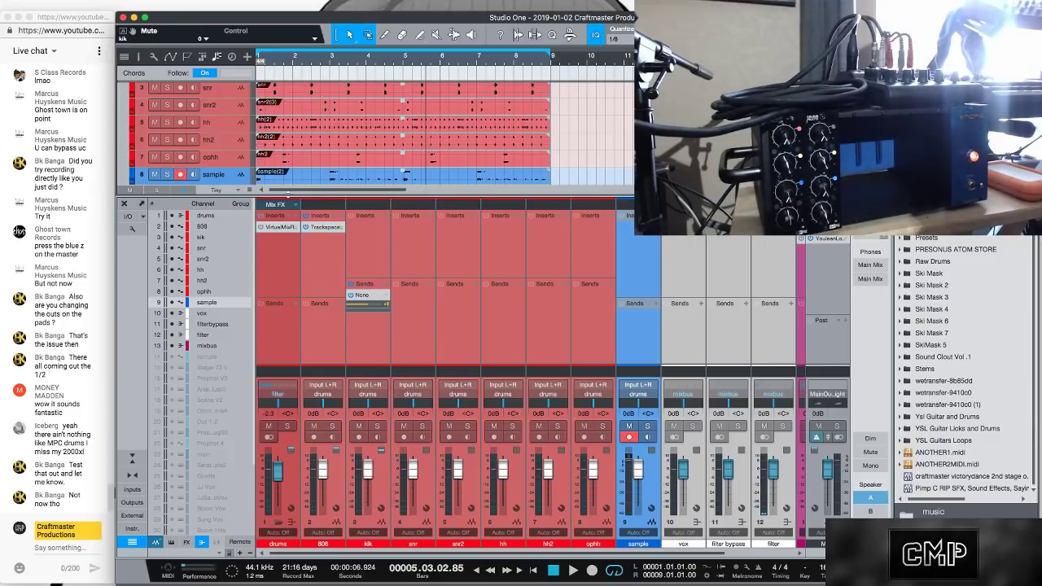
Enlarge the arrangement area, increase the track height to Medium, and audition the loop
{"action": "left_click_drag", "start_coordinate": [296, 196], "coordinate": [296, 237]}
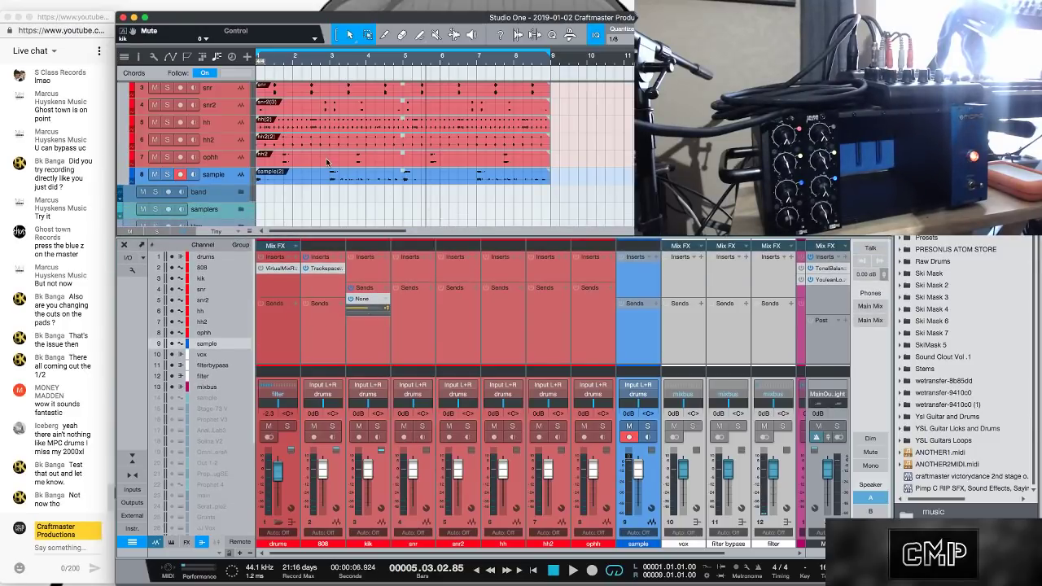
{"action": "scroll", "coordinate": [327, 162], "scroll_direction": "up", "scroll_amount": 5}
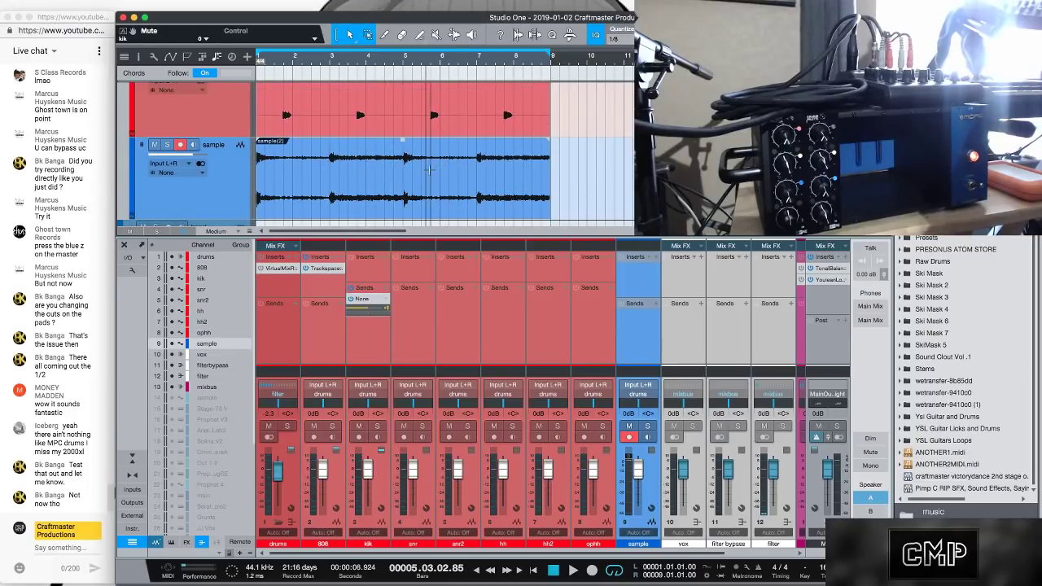
{"action": "key", "text": "space"}
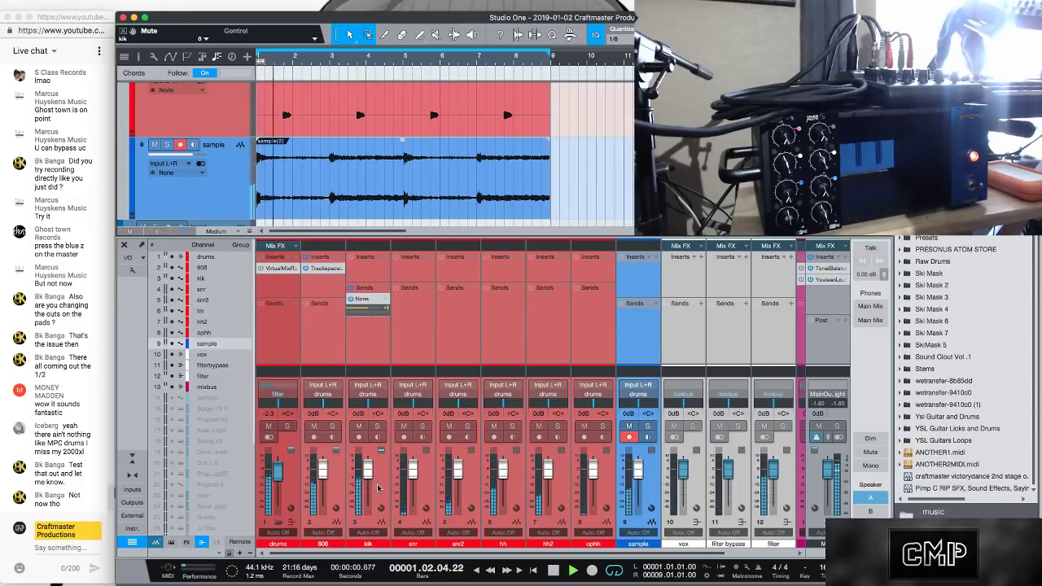
{"action": "key", "text": "space"}
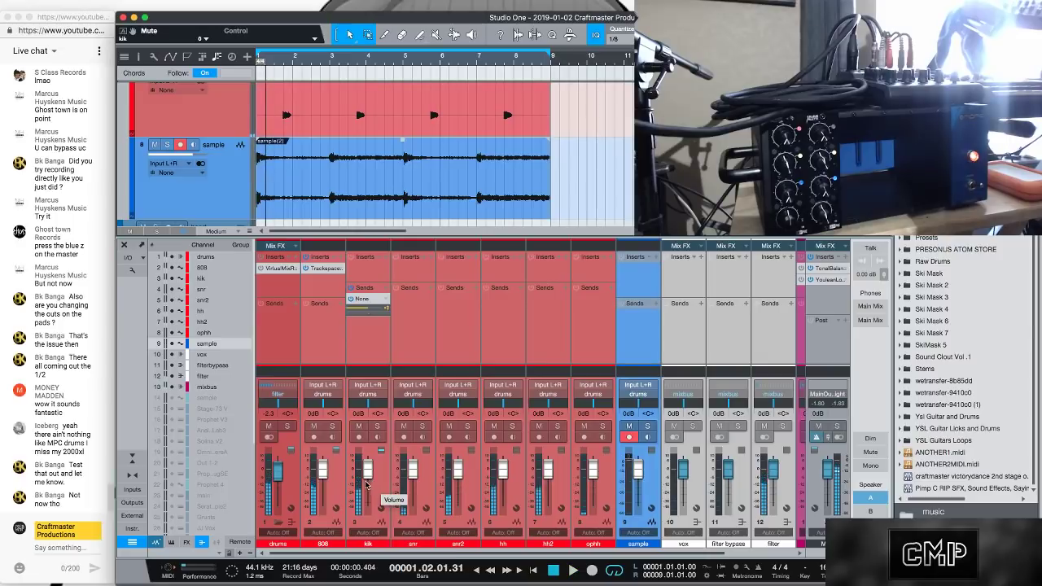
{"action": "key", "text": "space"}
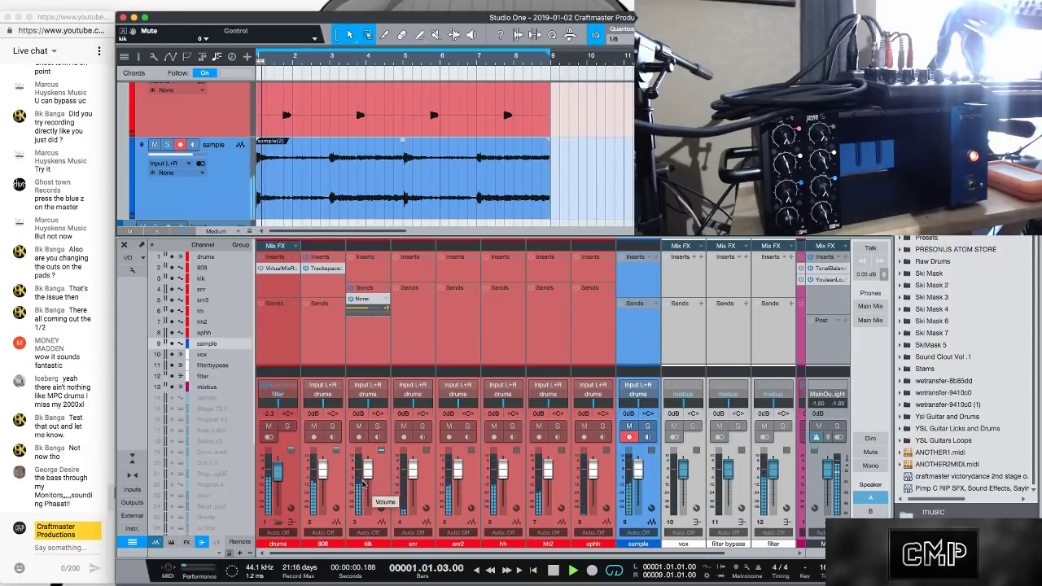
Lower the 808 channel volume to -4.3 dB, checking the level with short playbacks
{"action": "left_click", "coordinate": [332, 484]}
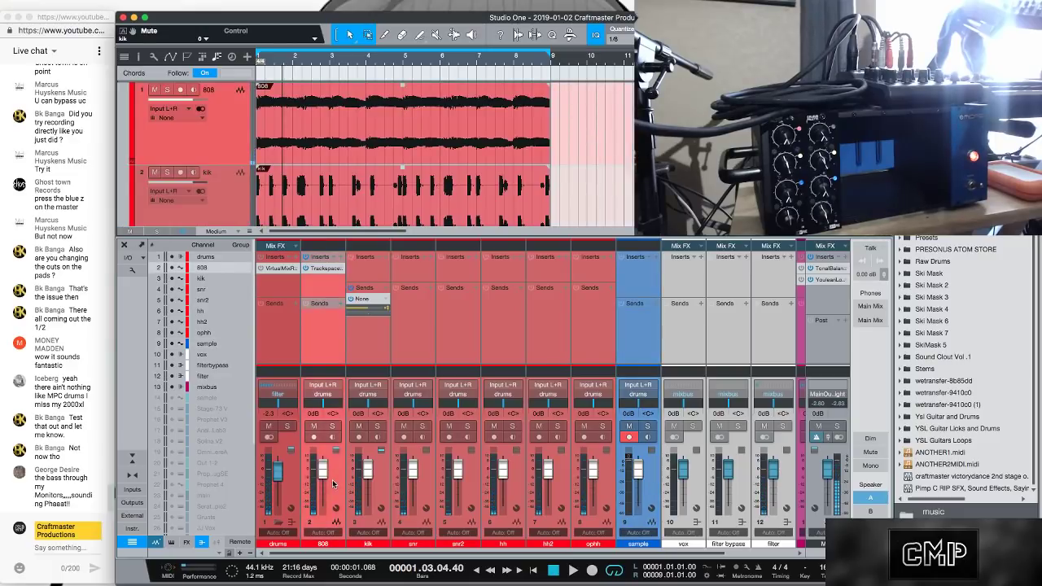
{"action": "scroll", "coordinate": [332, 483], "scroll_direction": "down", "scroll_amount": 3}
{"action": "key", "text": "space"}
{"action": "key", "text": "space"}
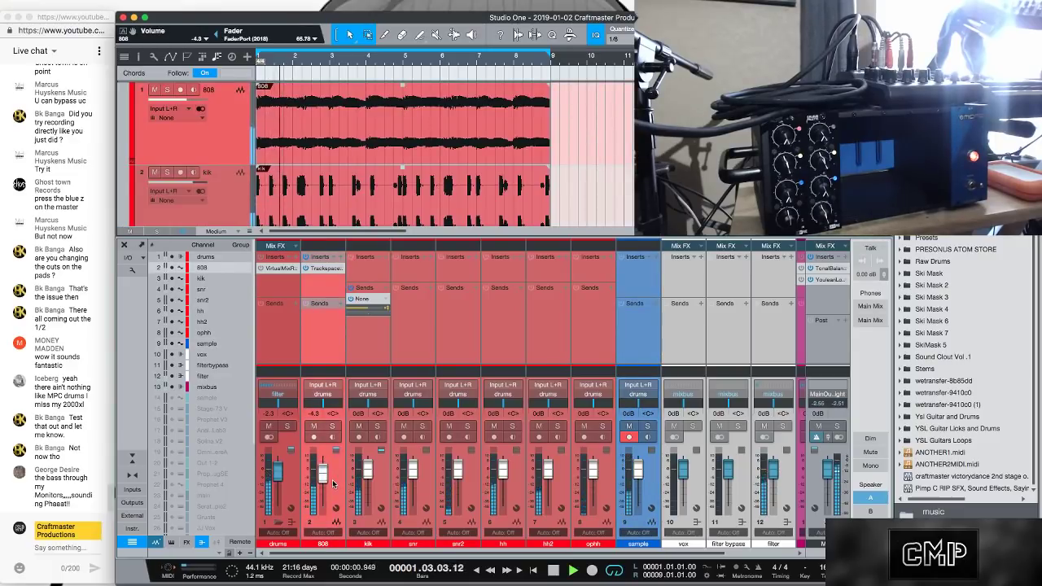
{"action": "key", "text": "space"}
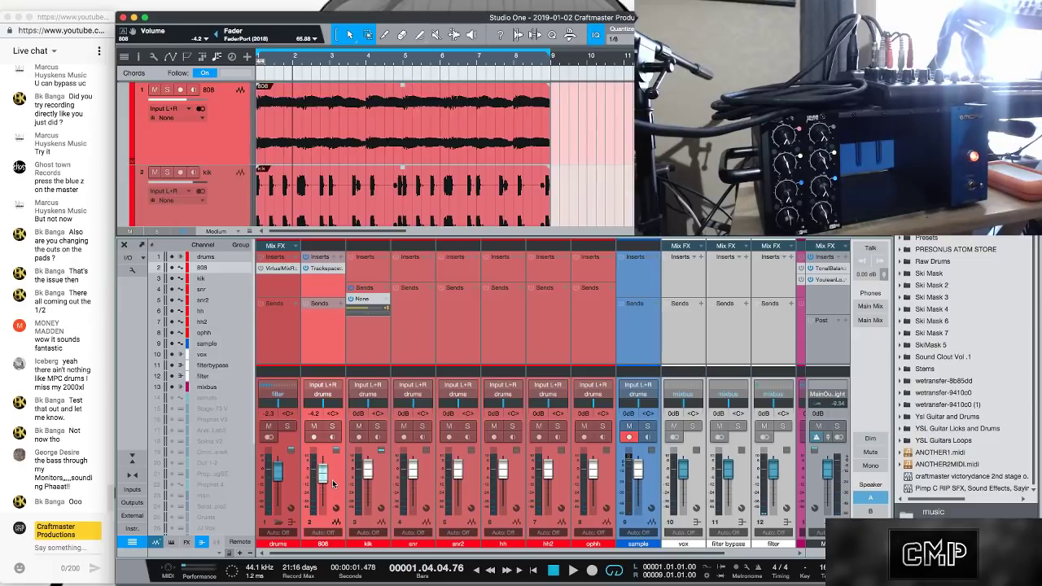
{"action": "scroll", "coordinate": [332, 483], "scroll_direction": "down", "scroll_amount": 1}
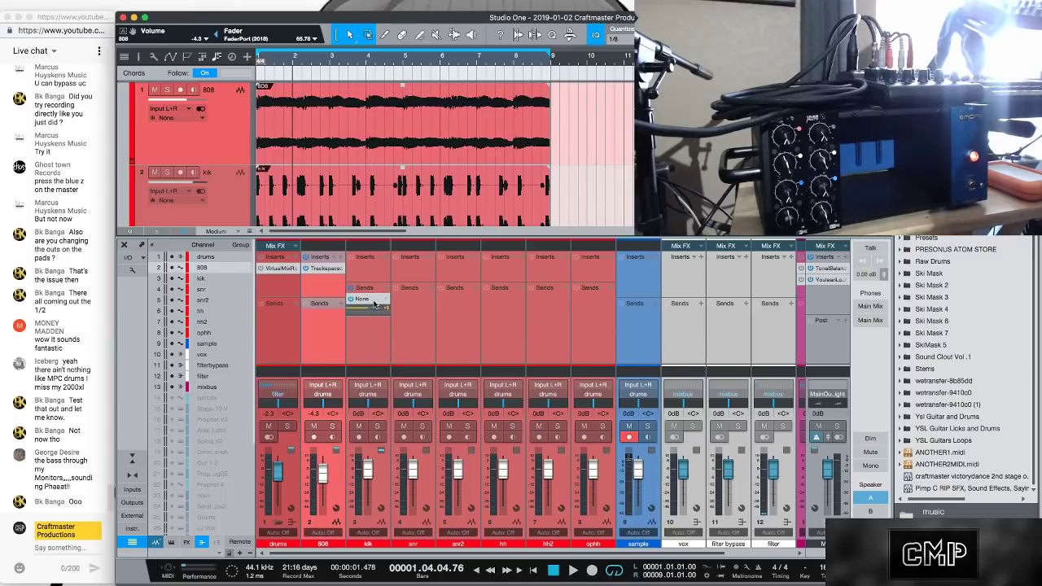
During playback, lower snr2 to -2.9 dB and the hh, hh2 and ophh channels together to -7.3 dB
{"action": "key", "text": "space"}
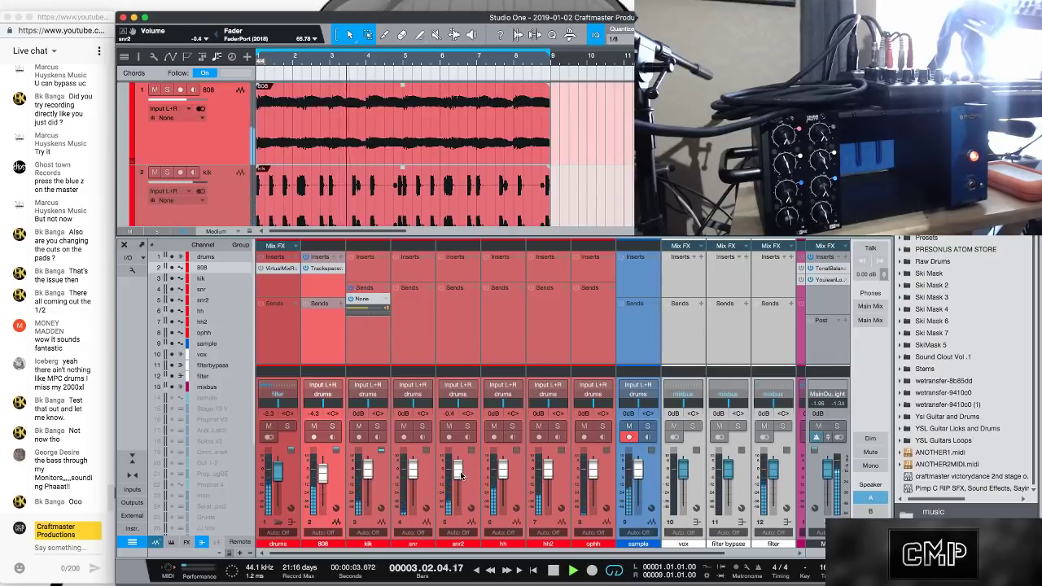
{"action": "left_click_drag", "start_coordinate": [458, 469], "coordinate": [461, 479]}
{"action": "left_click", "coordinate": [518, 498]}
{"action": "left_click", "coordinate": [560, 500], "text": "shift"}
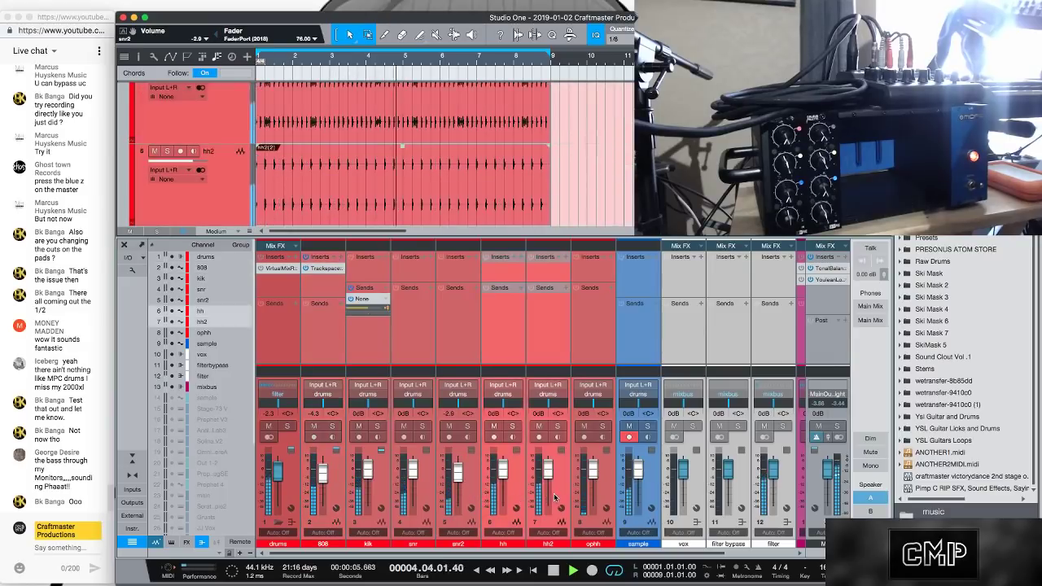
{"action": "left_click", "coordinate": [582, 505], "text": "shift"}
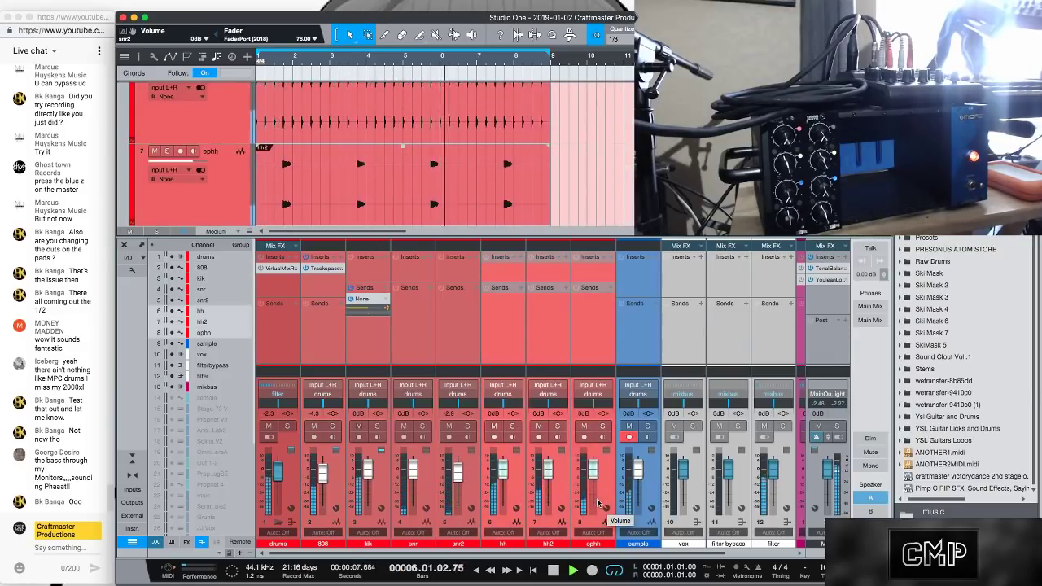
{"action": "scroll", "coordinate": [599, 502], "scroll_direction": "down", "scroll_amount": 2}
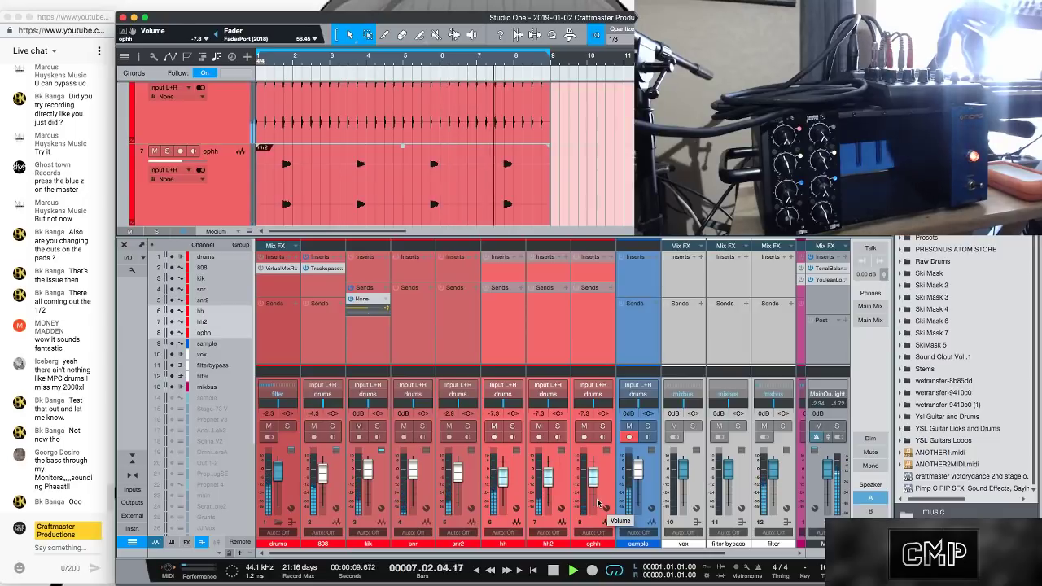
{"action": "left_click", "coordinate": [598, 502]}
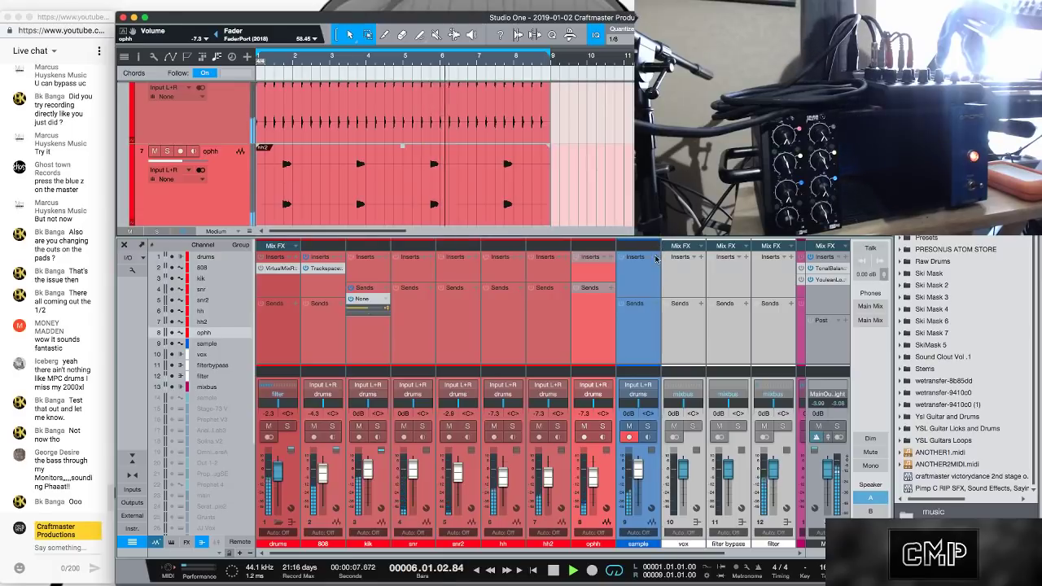
Insert a Pro EQ on the sample channel and enable its low cut with a 48dB/Oct slope
{"action": "left_click", "coordinate": [699, 257]}
{"action": "left_click", "coordinate": [721, 283]}
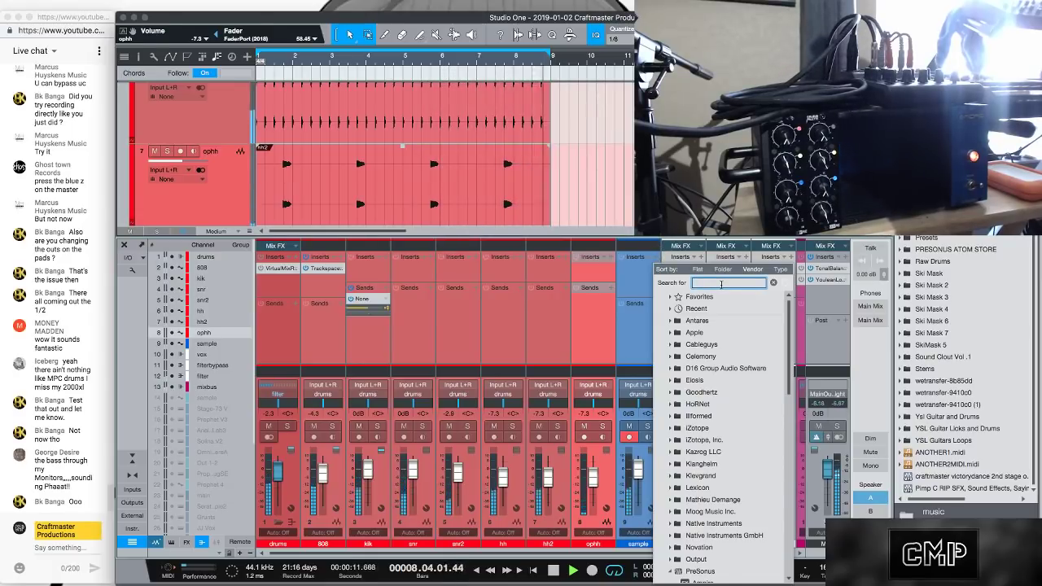
{"action": "type", "text": "pro"}
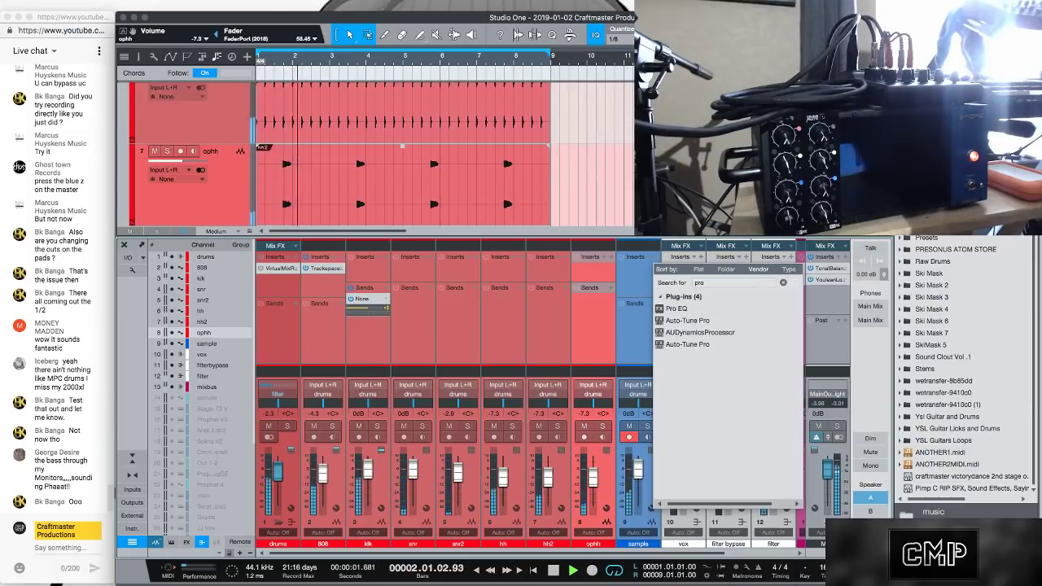
{"action": "left_click", "coordinate": [686, 308]}
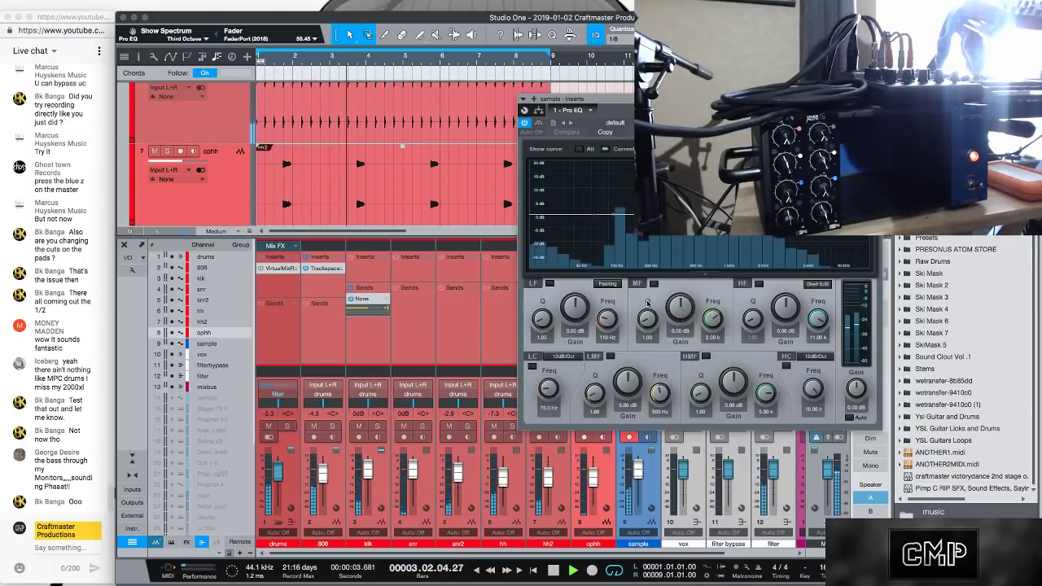
{"action": "left_click", "coordinate": [562, 356]}
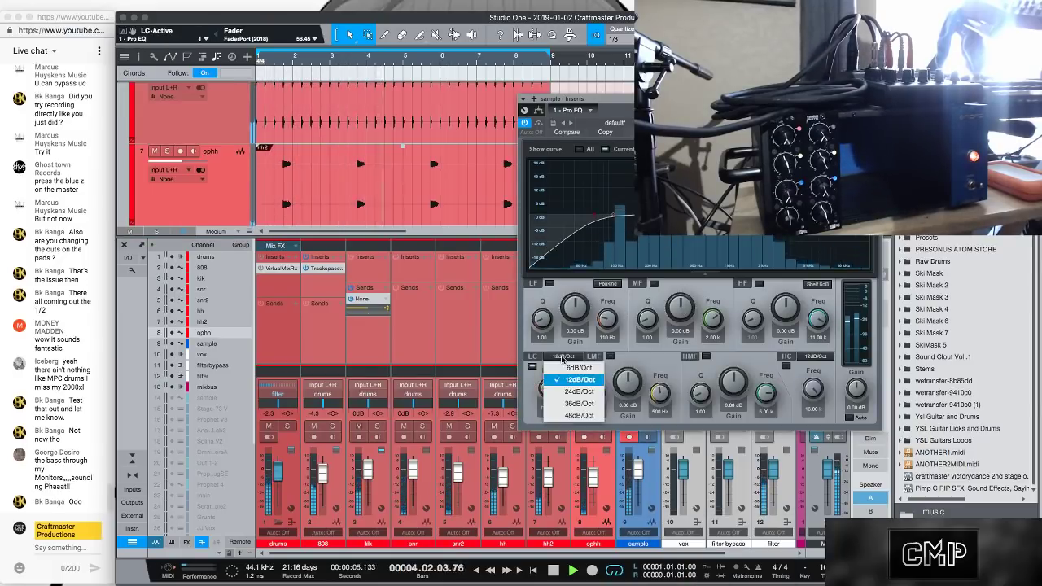
{"action": "left_click", "coordinate": [578, 415]}
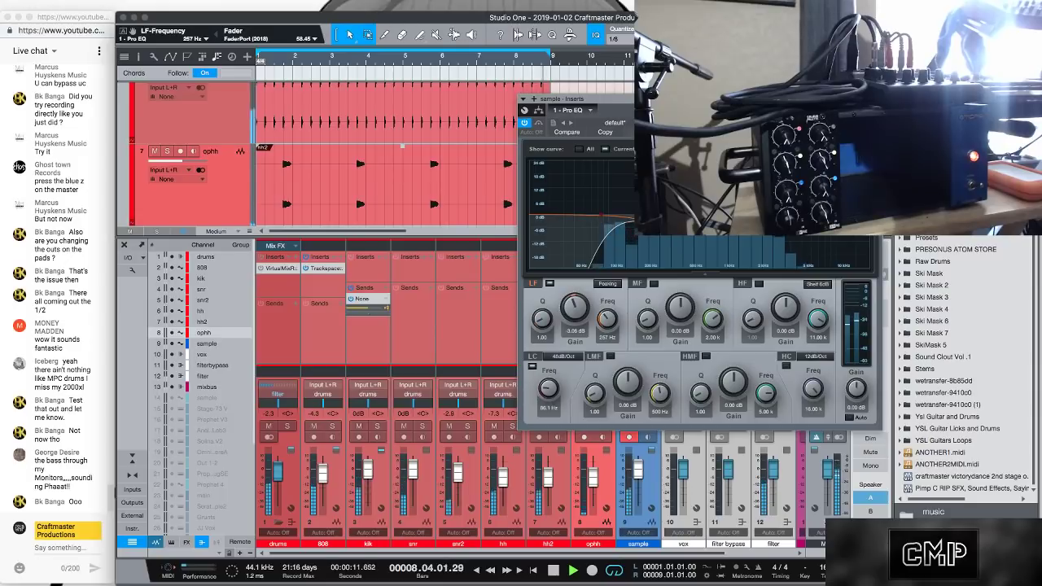
Change the sample EQ's LF band to Shelf 6dB, cut about 8 dB at 394 Hz, and close the EQ
{"action": "left_click", "coordinate": [616, 284]}
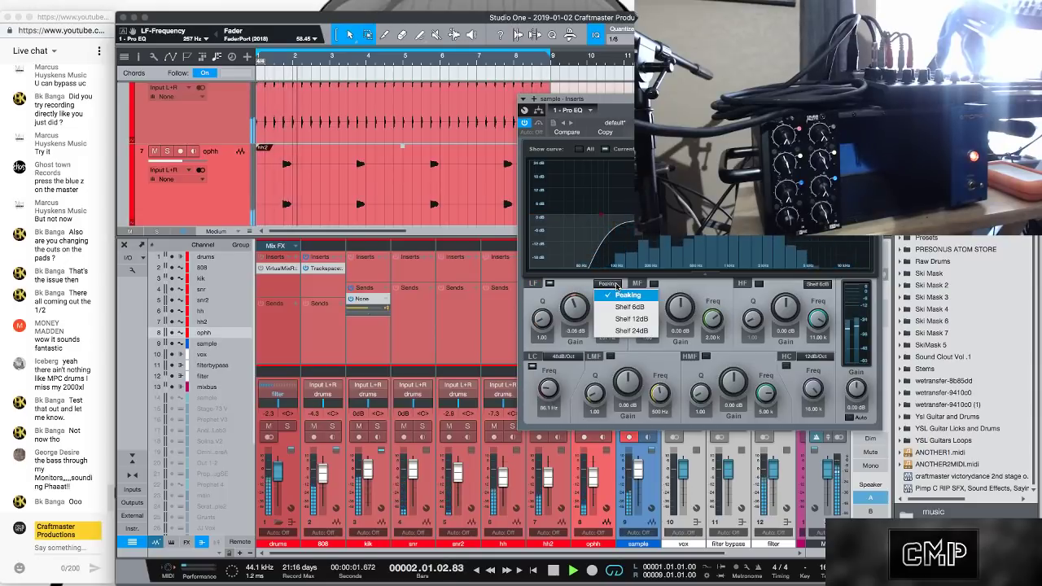
{"action": "left_click", "coordinate": [629, 306]}
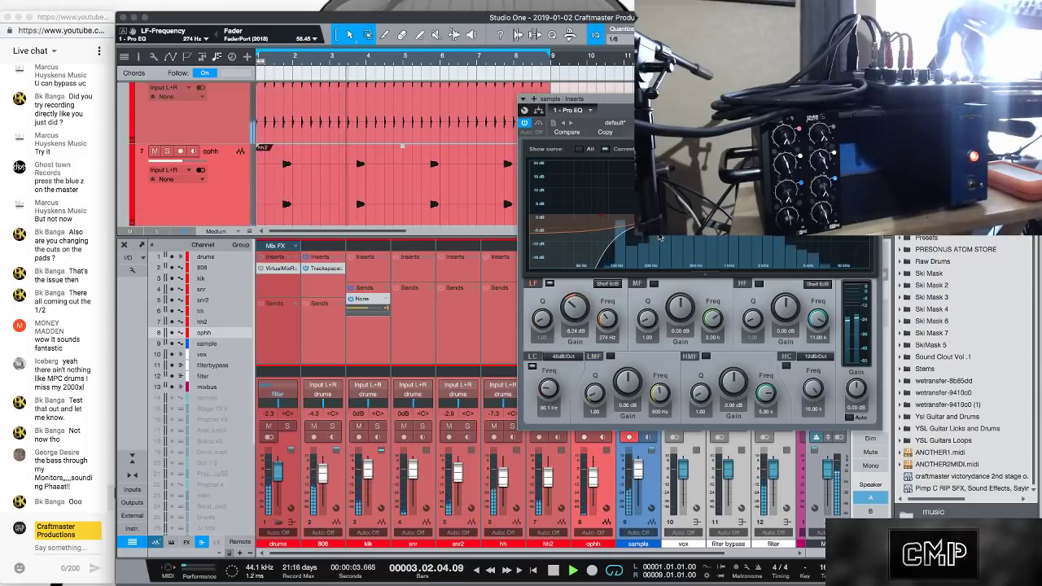
{"action": "left_click_drag", "start_coordinate": [660, 237], "coordinate": [677, 237]}
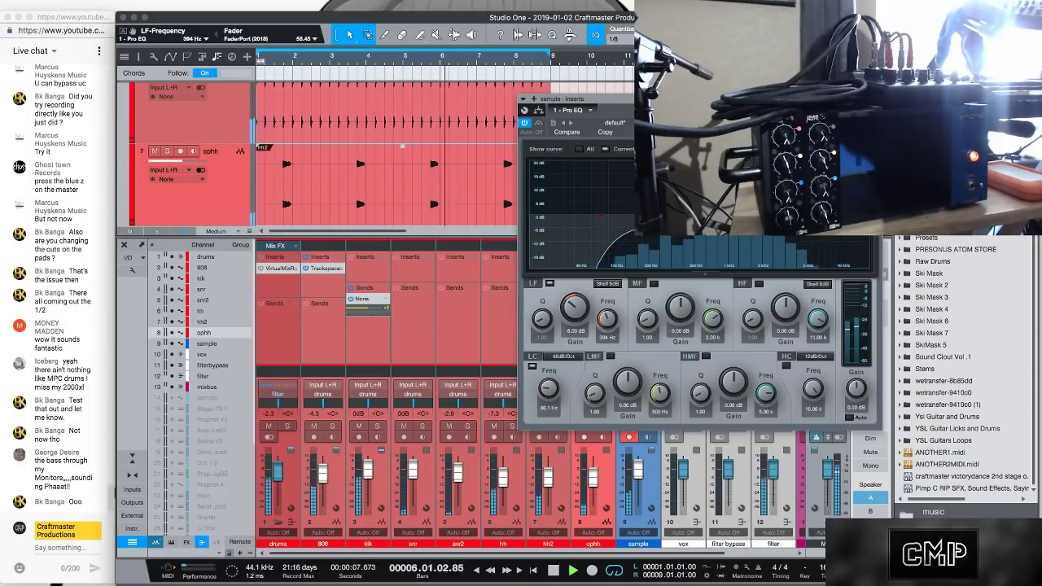
{"action": "key", "text": "super+w"}
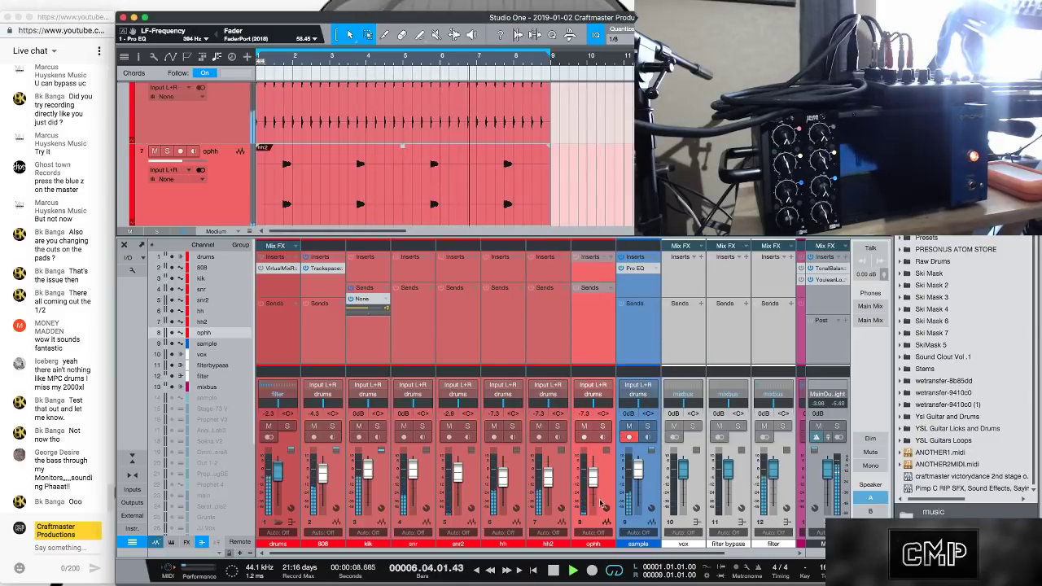
Add a send to the hall reverb on the sample channel and set its level to -9.6 dB
{"action": "left_click", "coordinate": [680, 305]}
{"action": "left_click", "coordinate": [686, 398]}
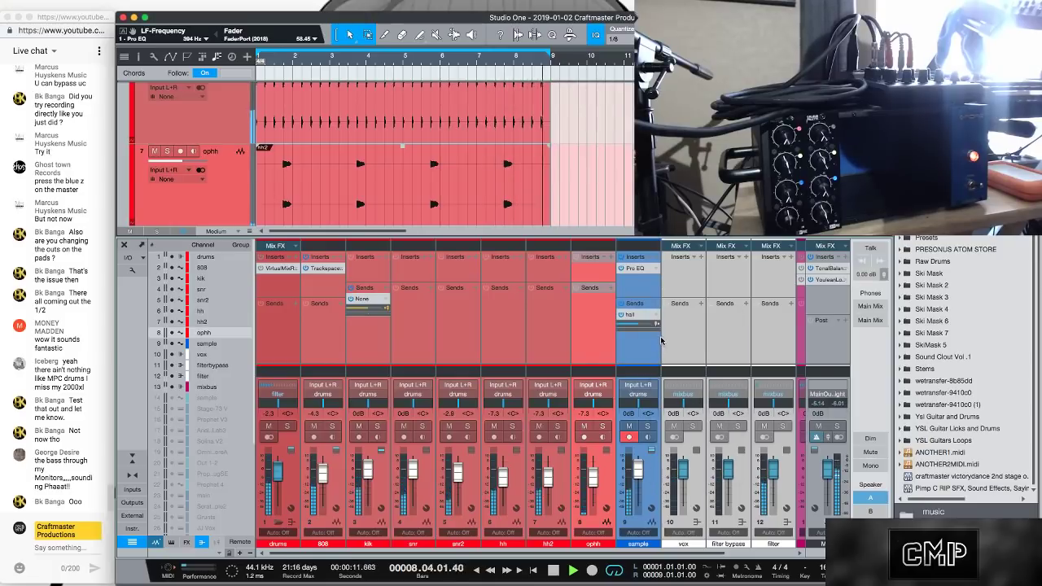
{"action": "left_click_drag", "start_coordinate": [636, 326], "coordinate": [633, 332]}
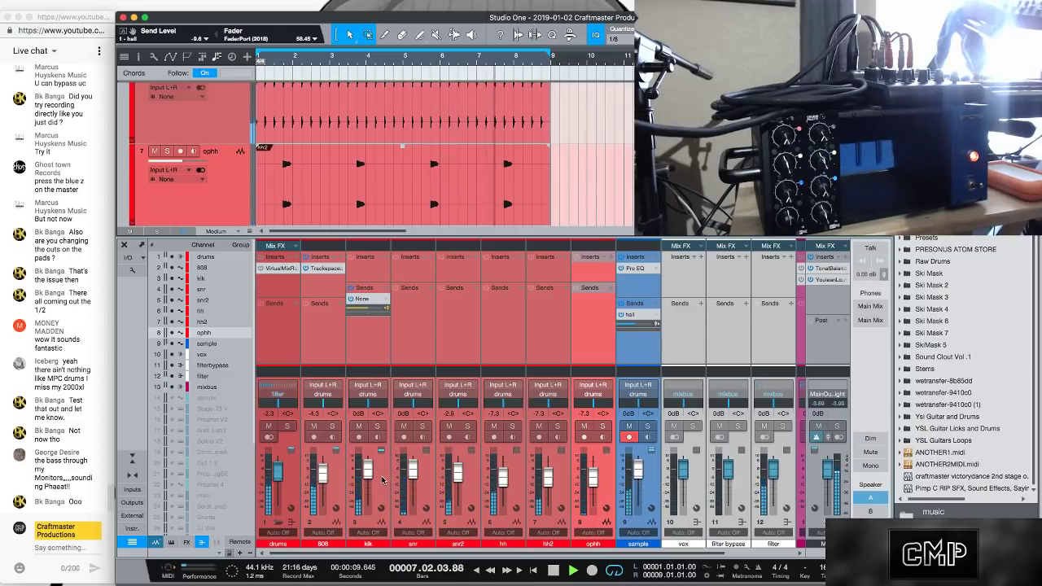
Set the kik channel volume to -0.2 dB and stop playback
{"action": "left_click", "coordinate": [382, 481]}
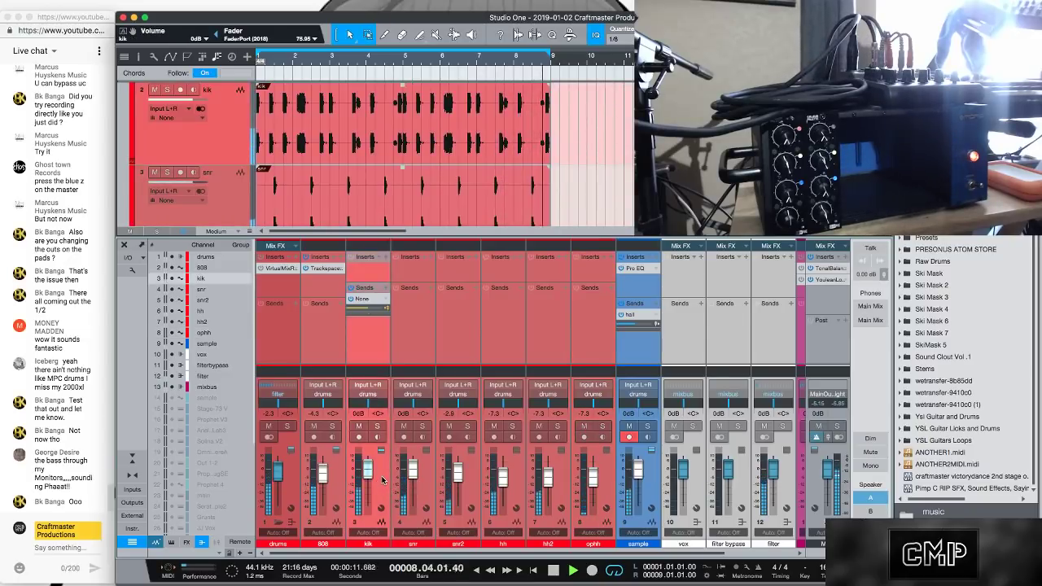
{"action": "key", "text": "space"}
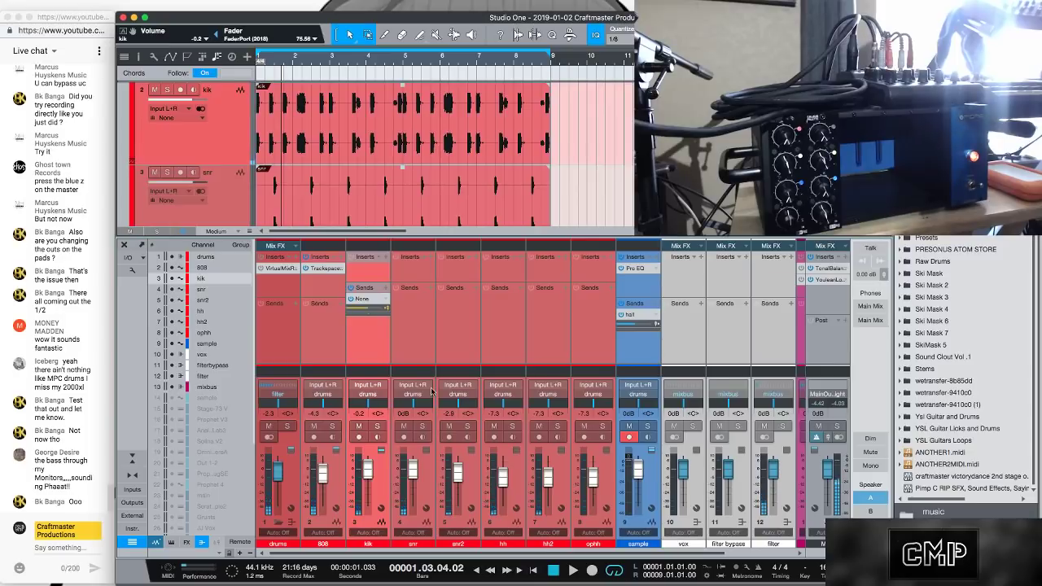
Route the kik channel's send to the sidechain input of the 808 channel's Trackspacer 2.5
{"action": "left_click", "coordinate": [386, 299]}
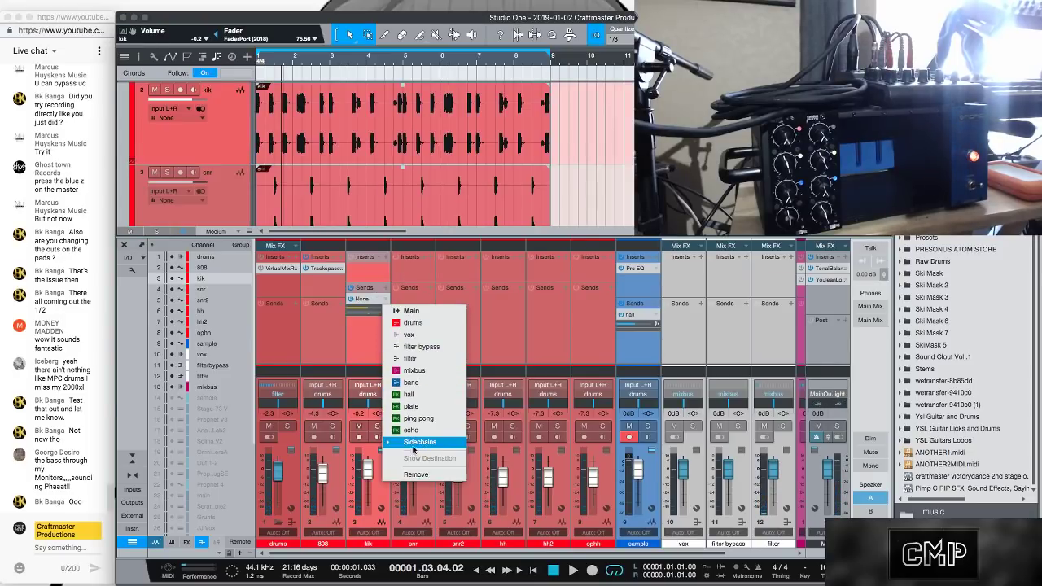
{"action": "left_click", "coordinate": [414, 447]}
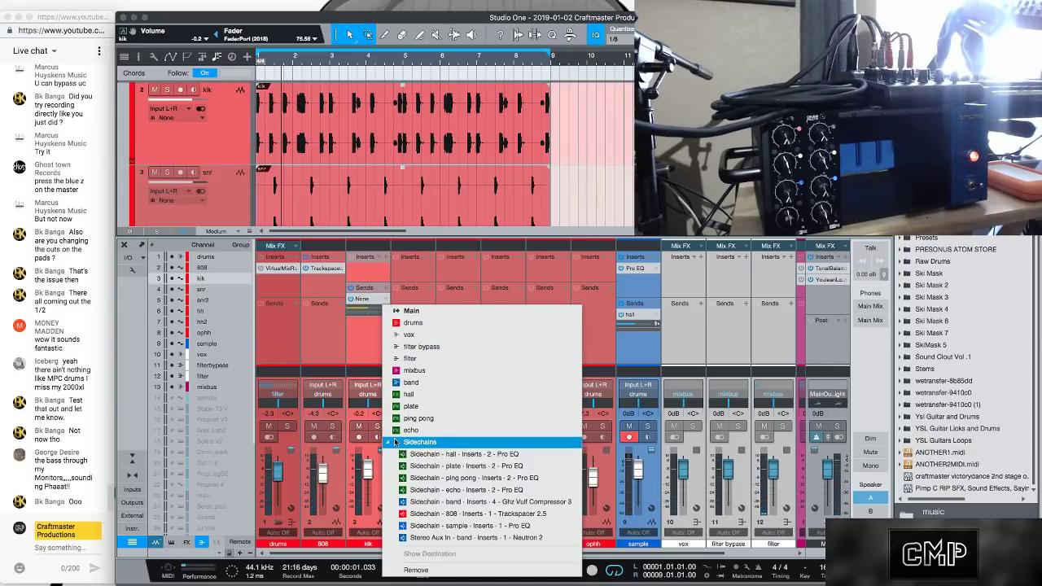
{"action": "left_click", "coordinate": [510, 516]}
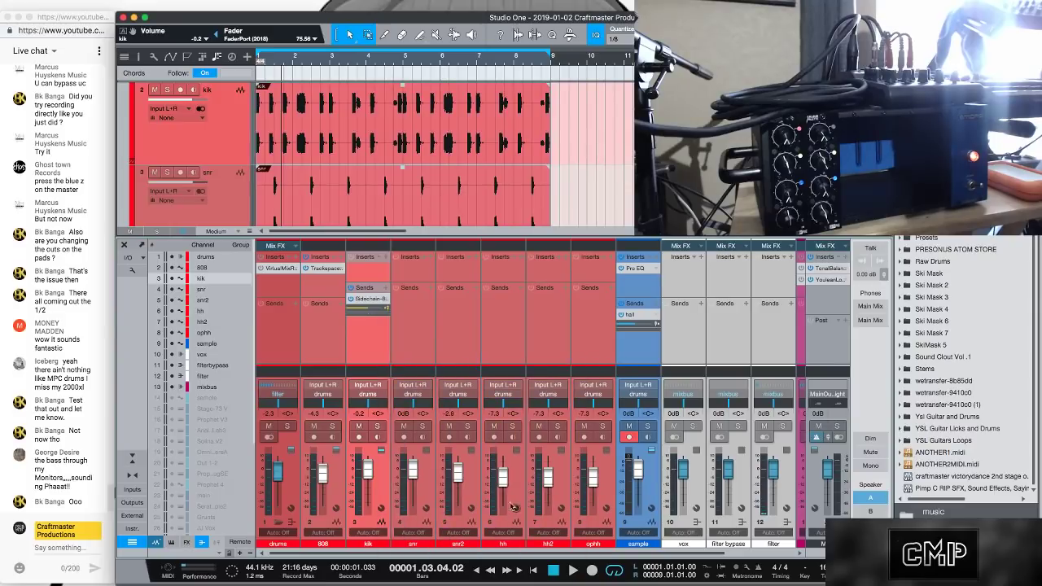
Set the 808 Trackspacer's low-cut to 39.74 Hz and high-cut to about 560 Hz while playing the loop from the start, and close the plug-in
{"action": "left_click", "coordinate": [325, 271]}
{"action": "left_click_drag", "start_coordinate": [558, 398], "coordinate": [559, 383]}
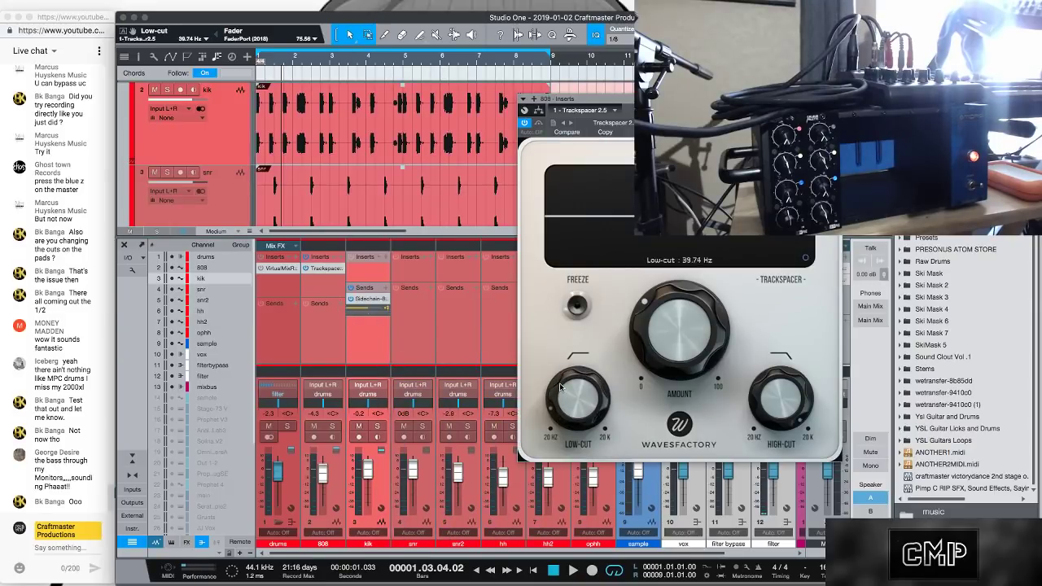
{"action": "left_click_drag", "start_coordinate": [781, 397], "coordinate": [777, 466]}
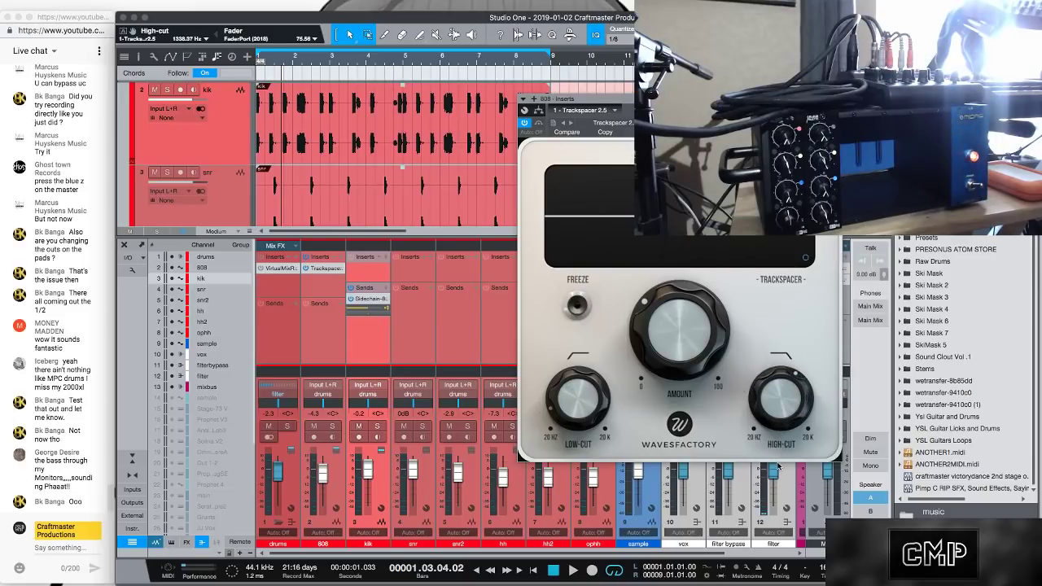
{"action": "key", "text": "Home"}
{"action": "key", "text": "space"}
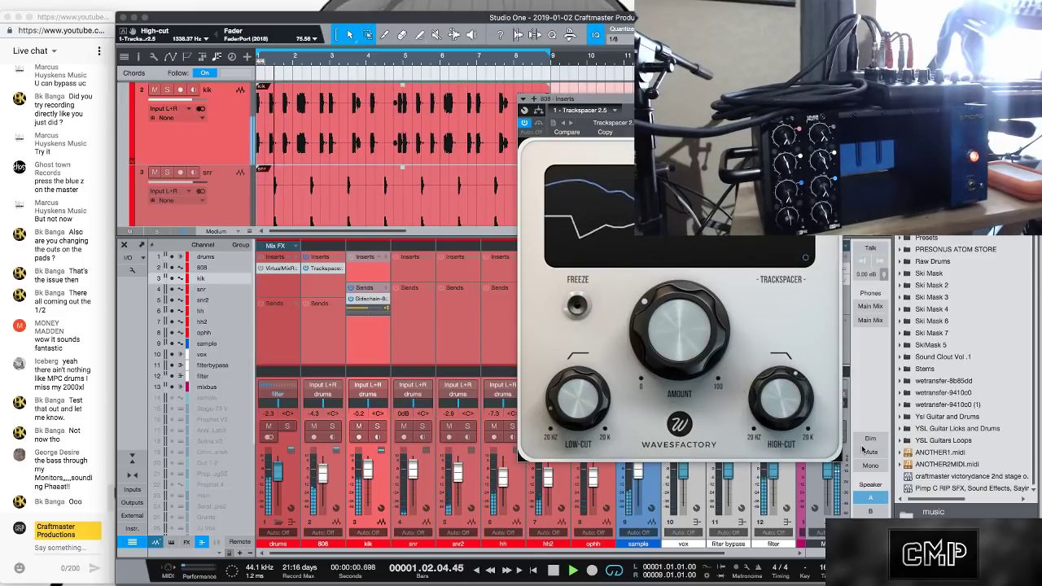
{"action": "mouse_move", "coordinate": [717, 382]}
{"action": "left_click_drag", "start_coordinate": [780, 399], "coordinate": [771, 445]}
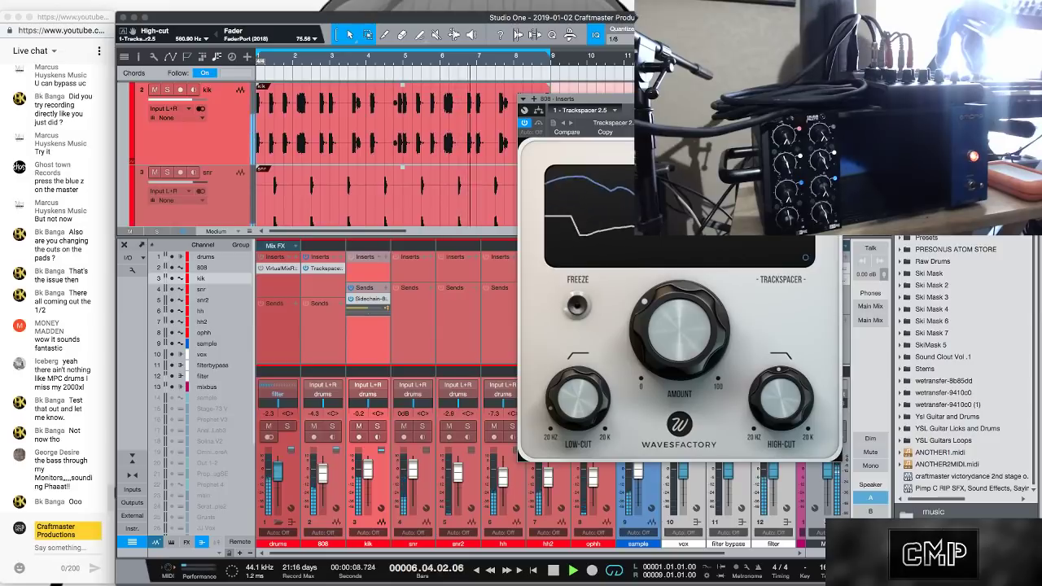
{"action": "key", "text": "super+w"}
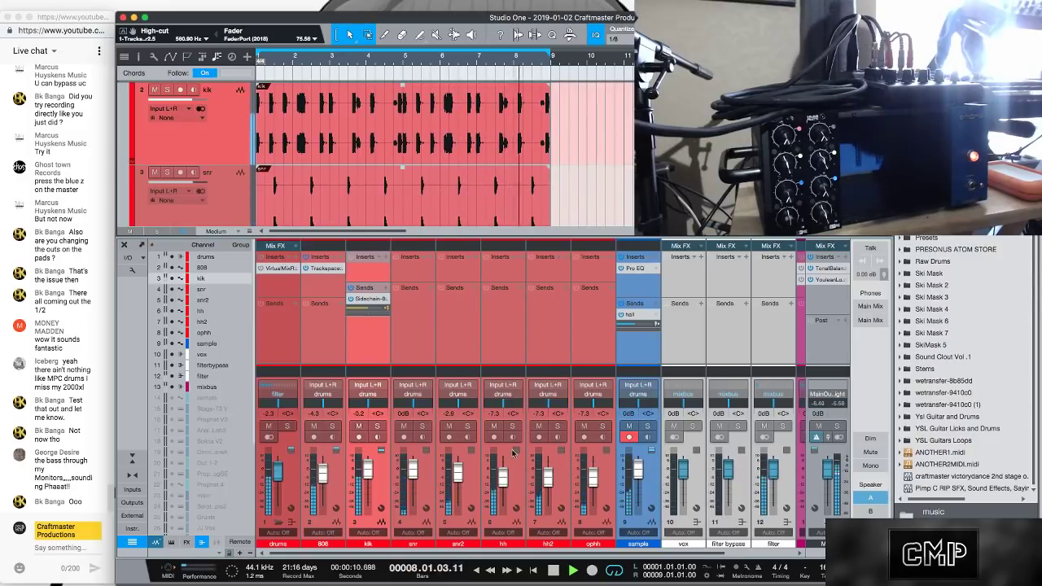
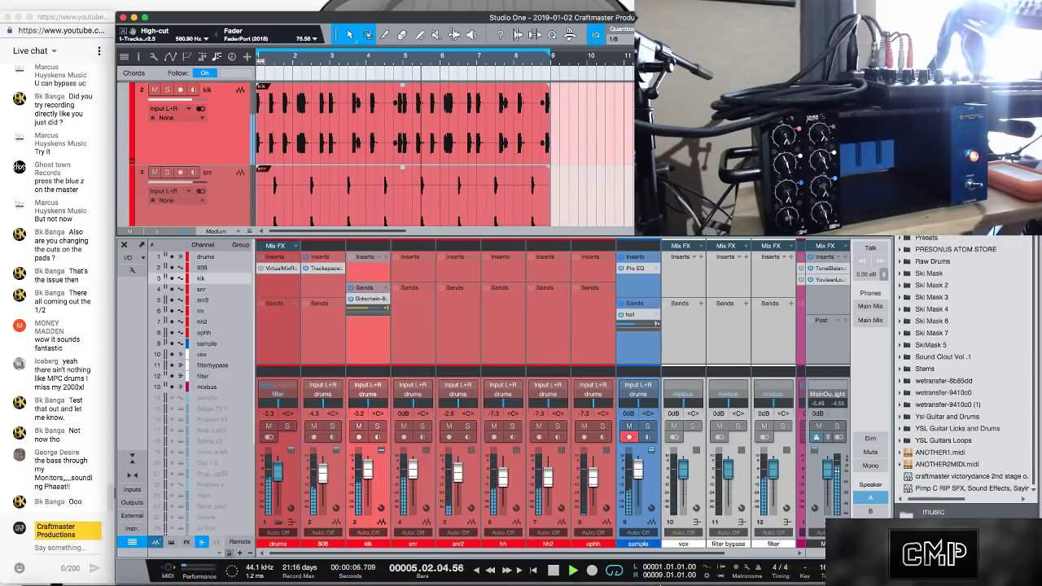
Switch to OBS, hide the web cam source, minimize OBS and stop playback in Studio One
{"action": "mouse_move", "coordinate": [591, 572]}
{"action": "left_click", "coordinate": [437, 570]}
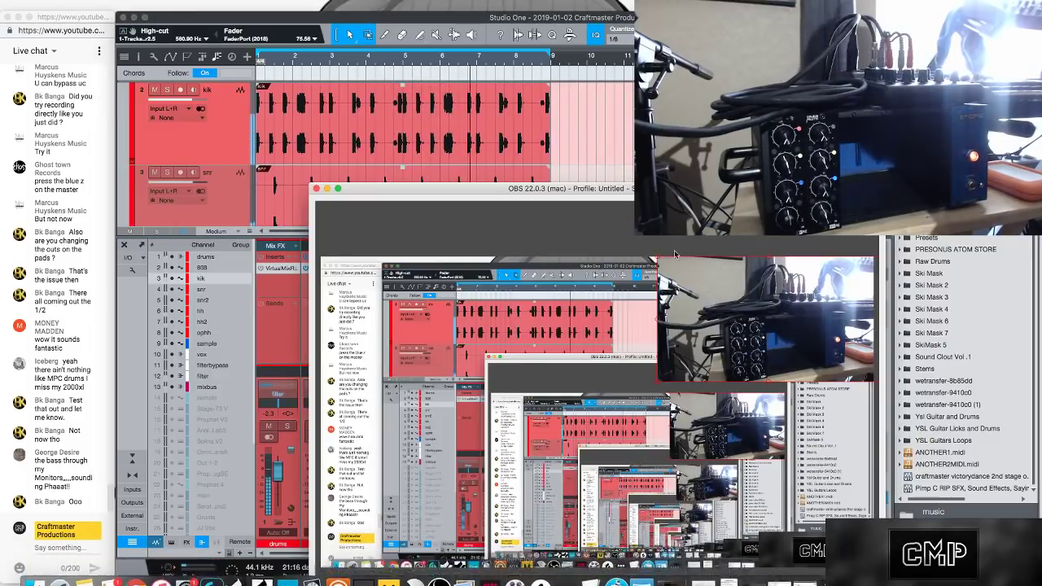
{"action": "left_click_drag", "start_coordinate": [488, 188], "coordinate": [370, 68]}
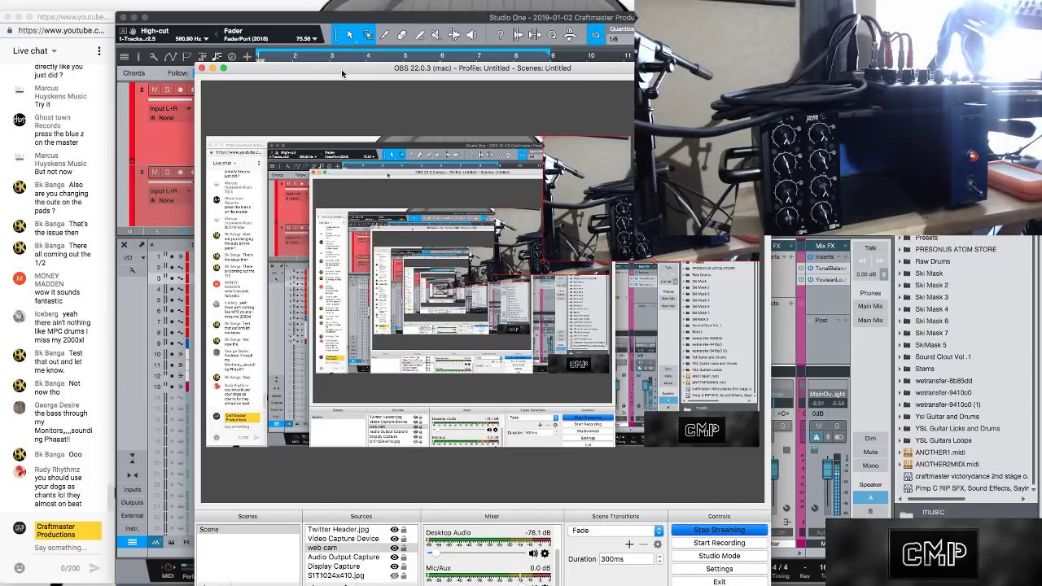
{"action": "left_click_drag", "start_coordinate": [334, 69], "coordinate": [325, 21]}
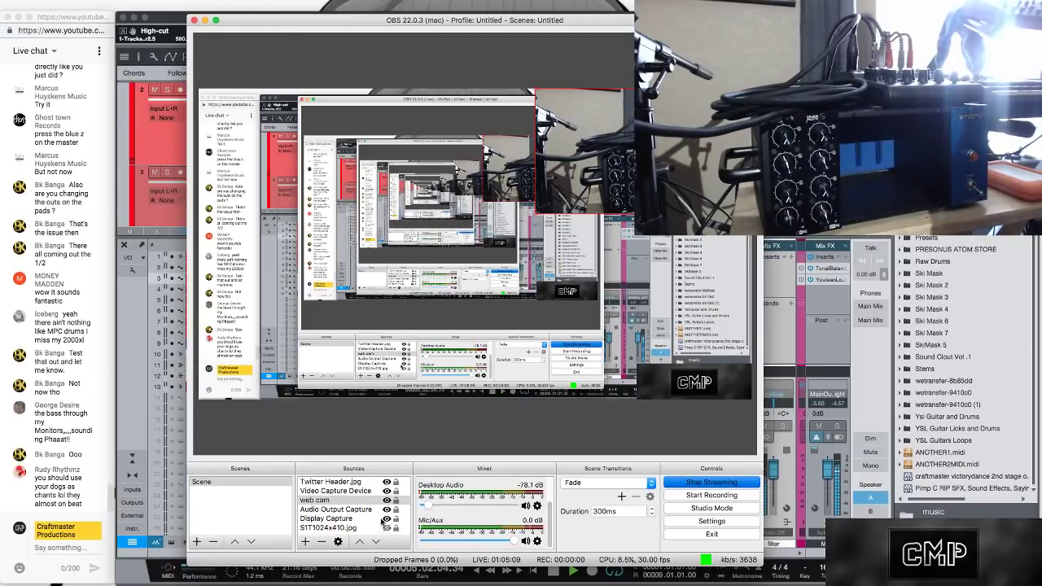
{"action": "left_click", "coordinate": [387, 501]}
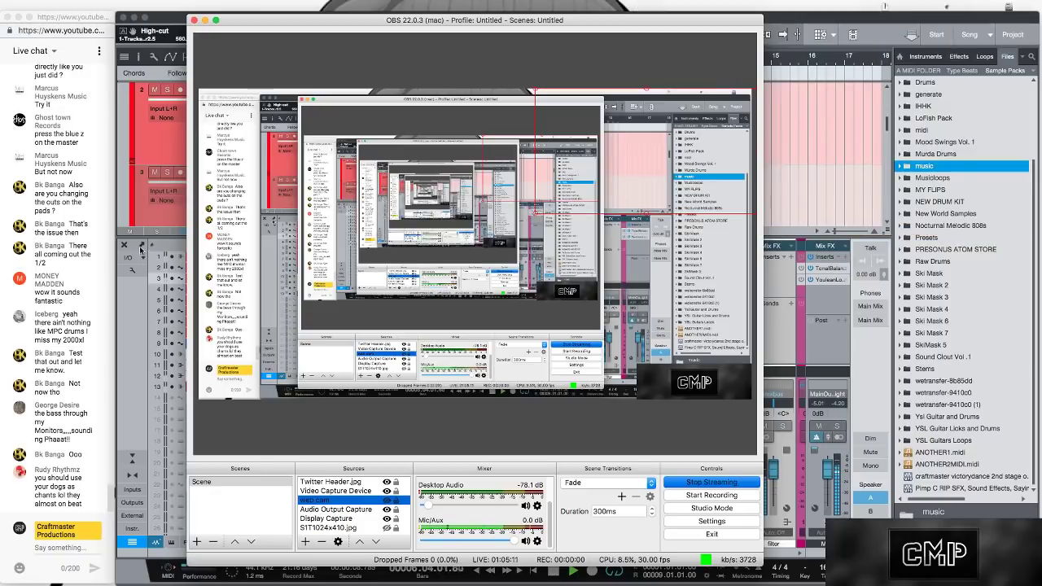
{"action": "left_click", "coordinate": [205, 21]}
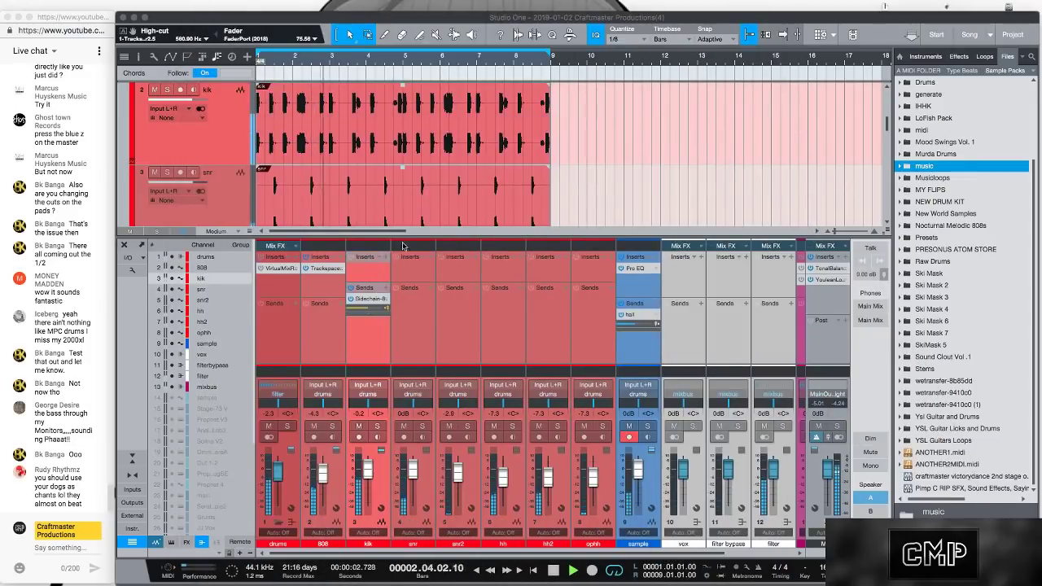
{"action": "key", "text": "space"}
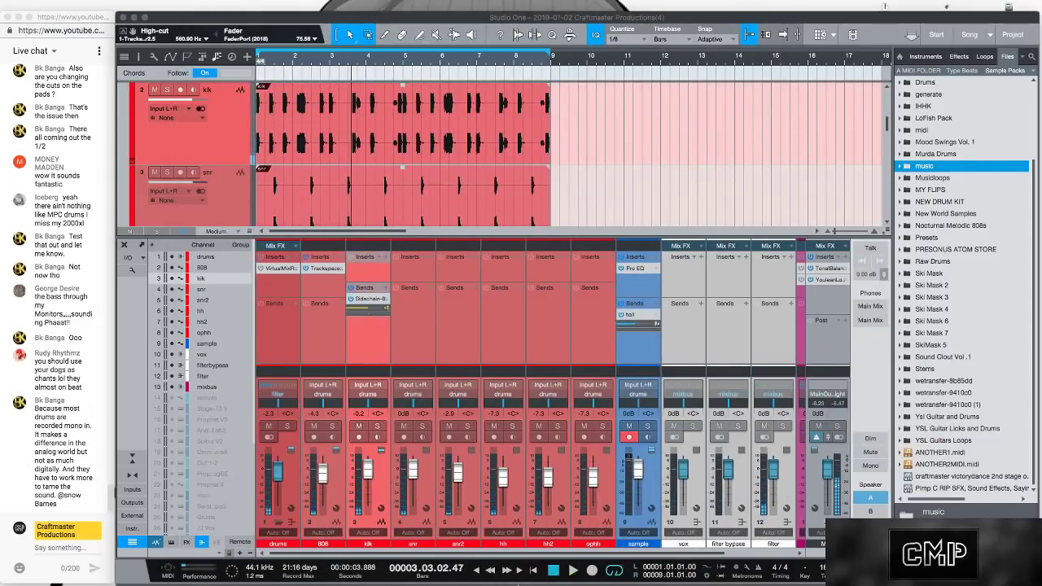
Switch to Chrome and open the Buy Sounds page of the Studio One Tutorials site
{"action": "mouse_move", "coordinate": [518, 583]}
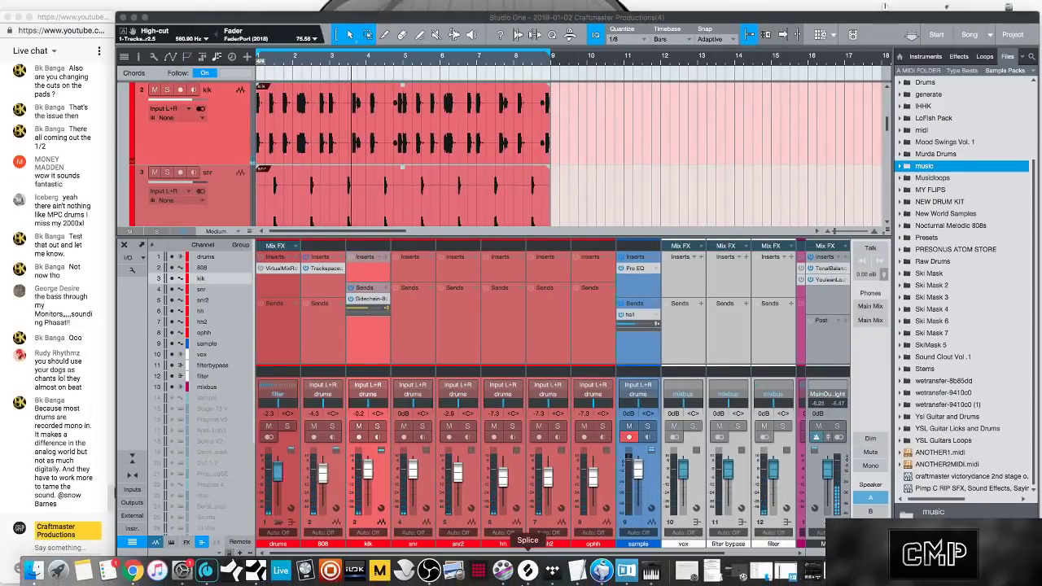
{"action": "right_click", "coordinate": [132, 571]}
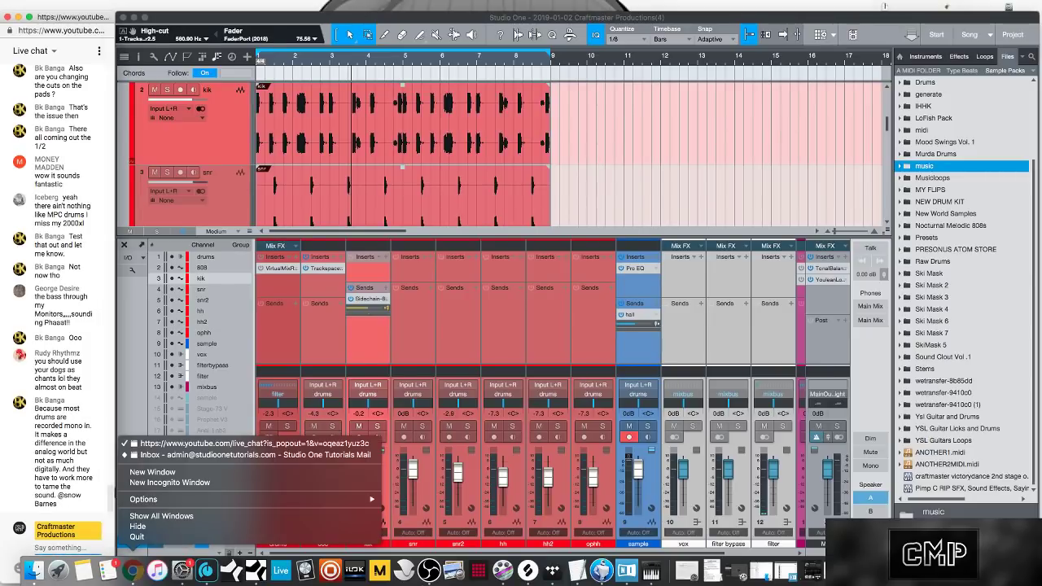
{"action": "left_click", "coordinate": [244, 454]}
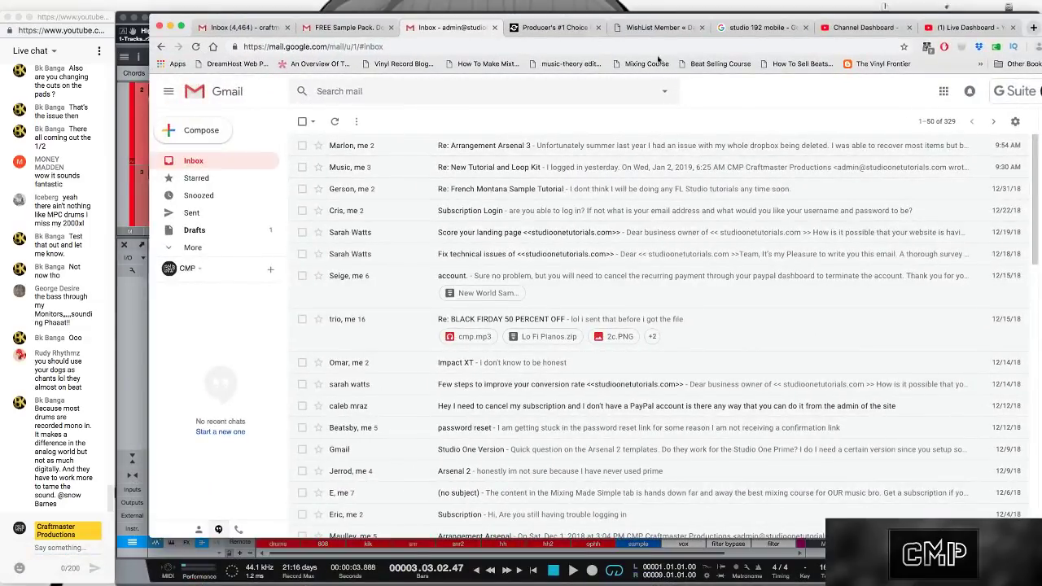
{"action": "left_click", "coordinate": [674, 30]}
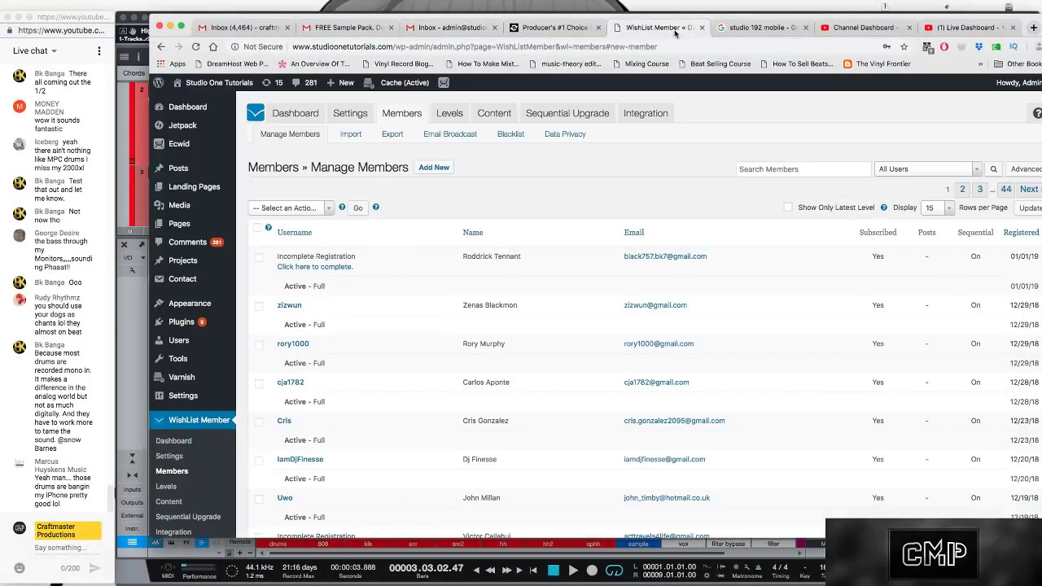
{"action": "mouse_move", "coordinate": [214, 84]}
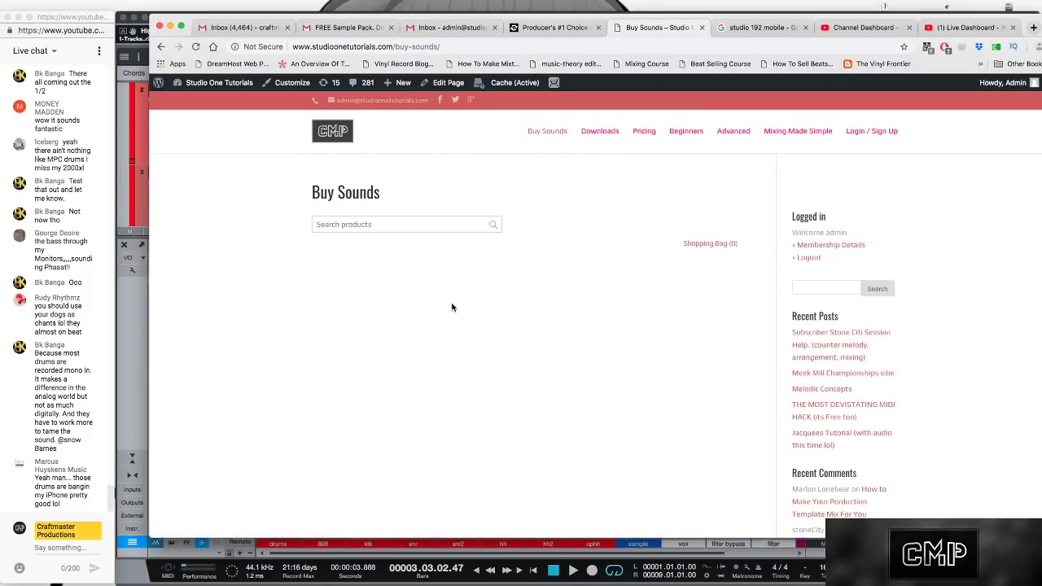
View the Arrangement Arsenal 3 product page in the store and minimize the browser window
{"action": "scroll", "coordinate": [452, 307], "scroll_direction": "down", "scroll_amount": 5}
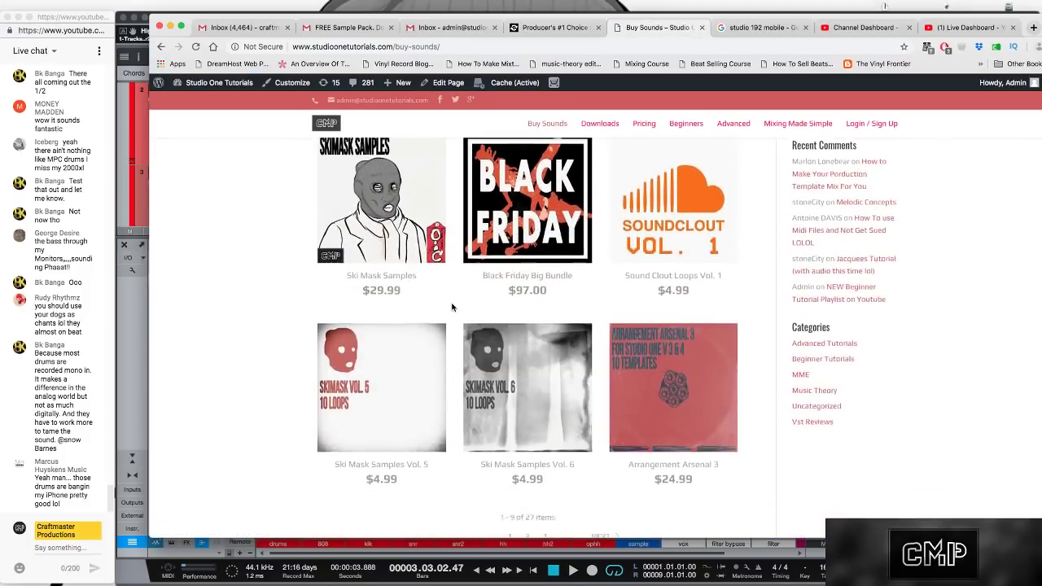
{"action": "left_click", "coordinate": [632, 276]}
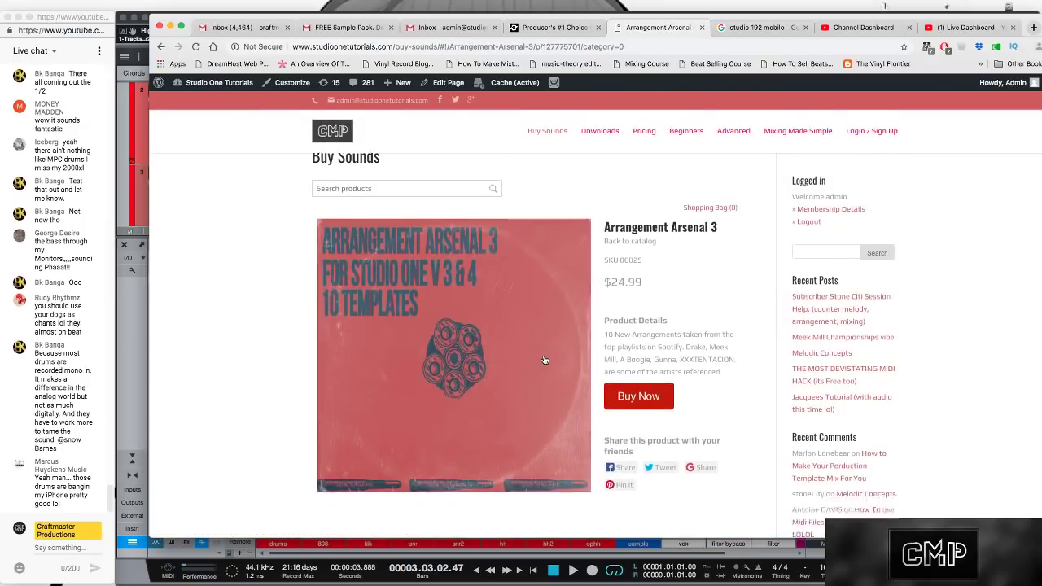
{"action": "scroll", "coordinate": [544, 360], "scroll_direction": "down", "scroll_amount": 2}
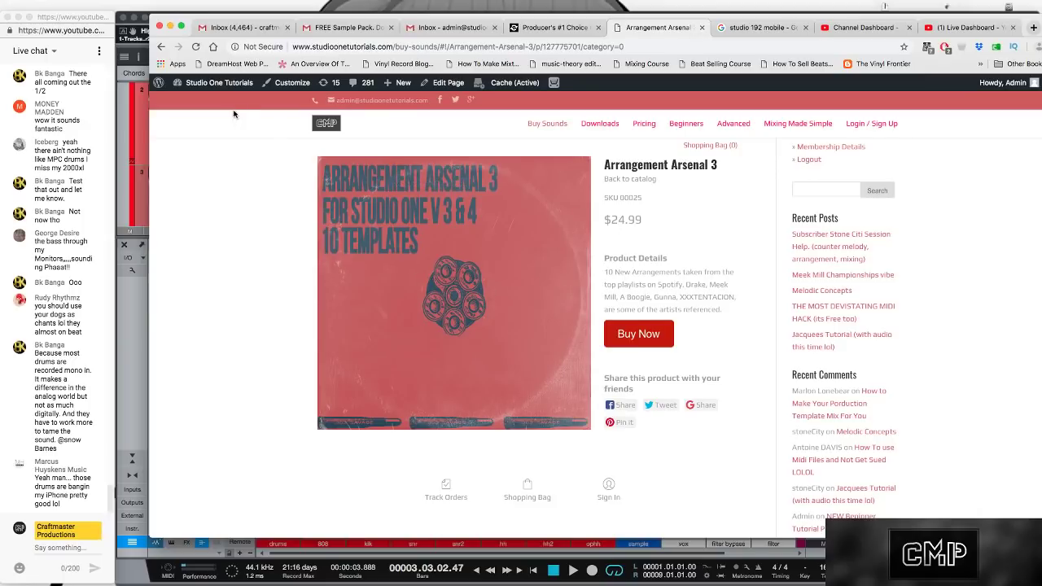
{"action": "left_click", "coordinate": [170, 27]}
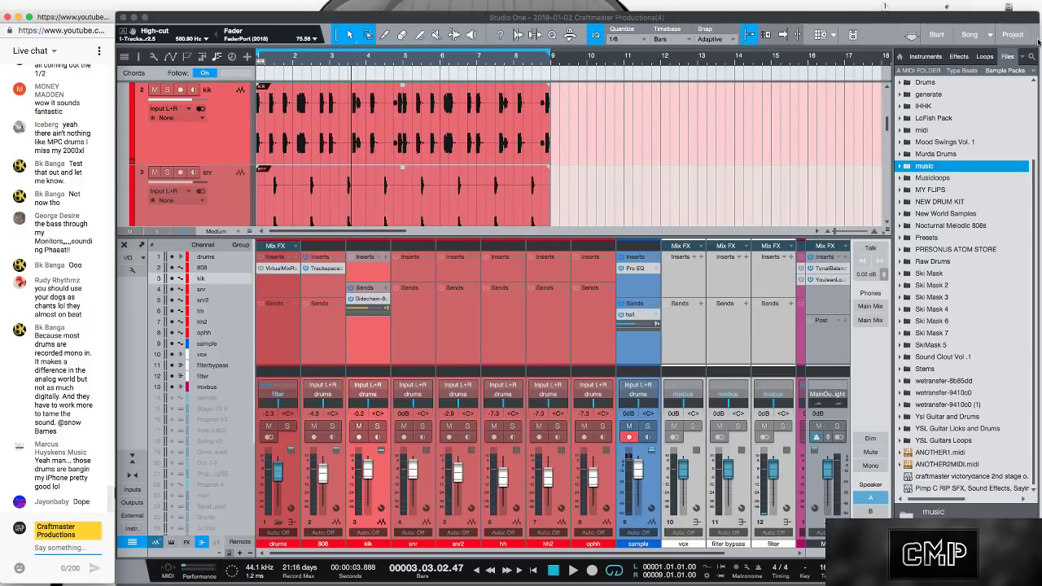
Hide the mixer and shrink the arrangement's tracks to an overview of the whole song
{"action": "left_click", "coordinate": [992, 35]}
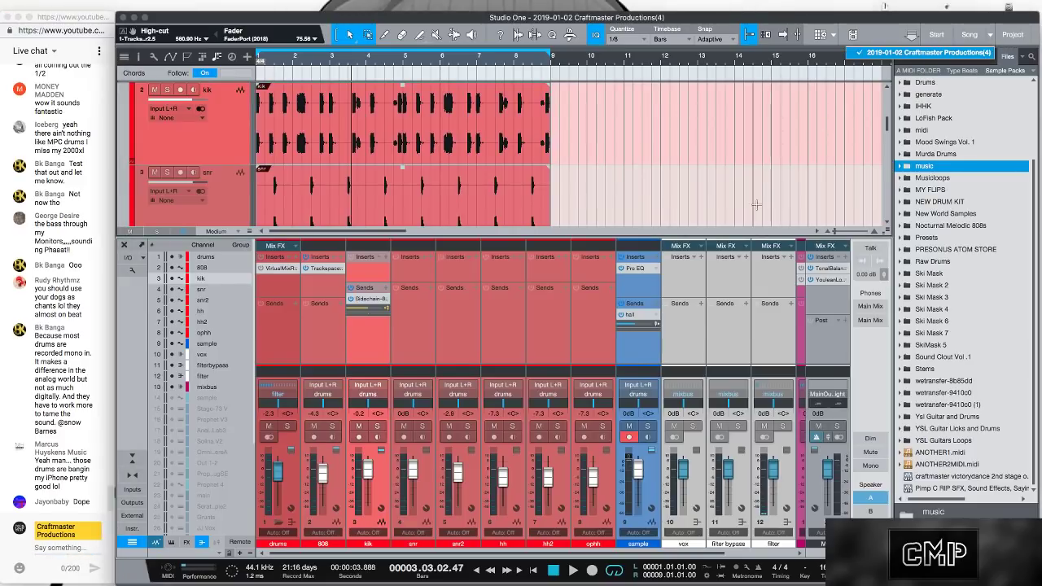
{"action": "left_click", "coordinate": [738, 178]}
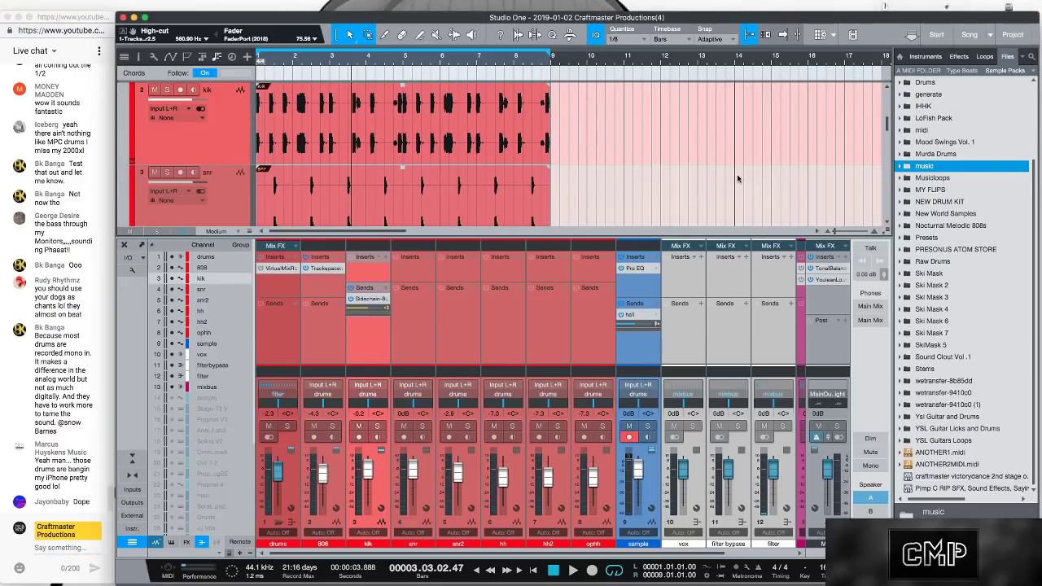
{"action": "key", "text": "F3"}
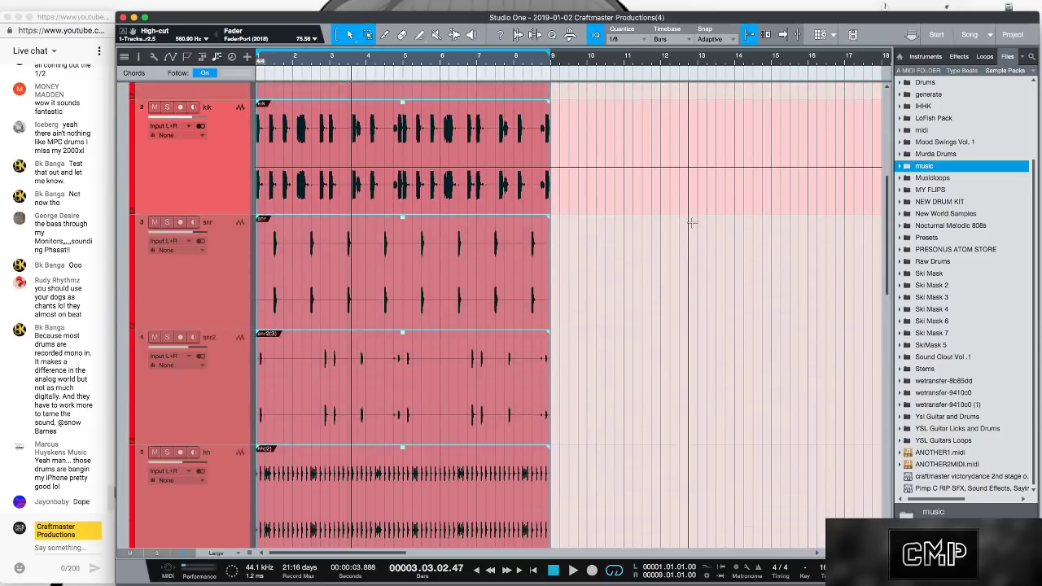
{"action": "key", "text": "shift+w"}
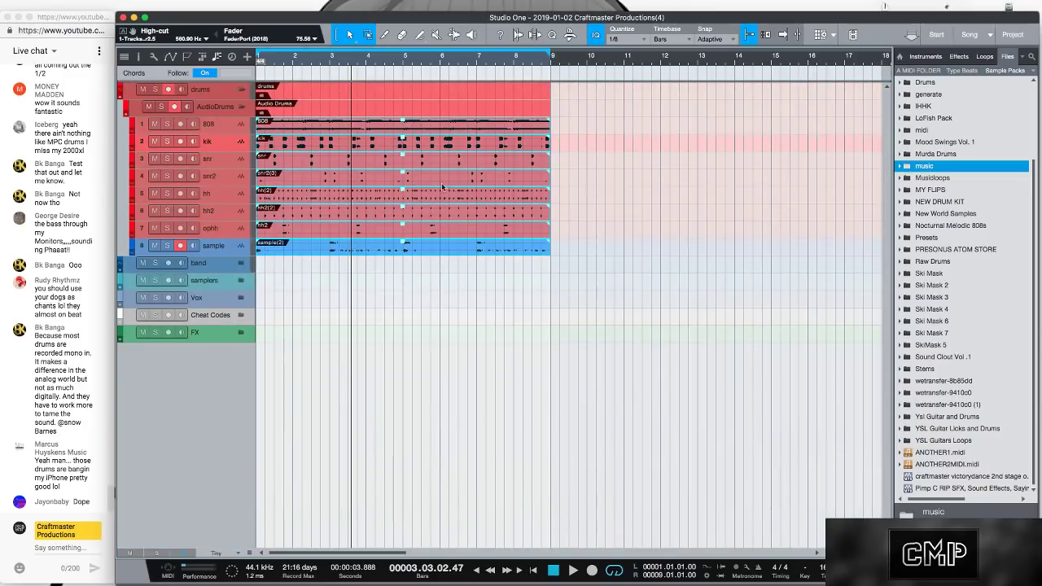
Open the recent song Going Bad 172 from the start page, using the original file instead of the newer backup
{"action": "left_click", "coordinate": [990, 34]}
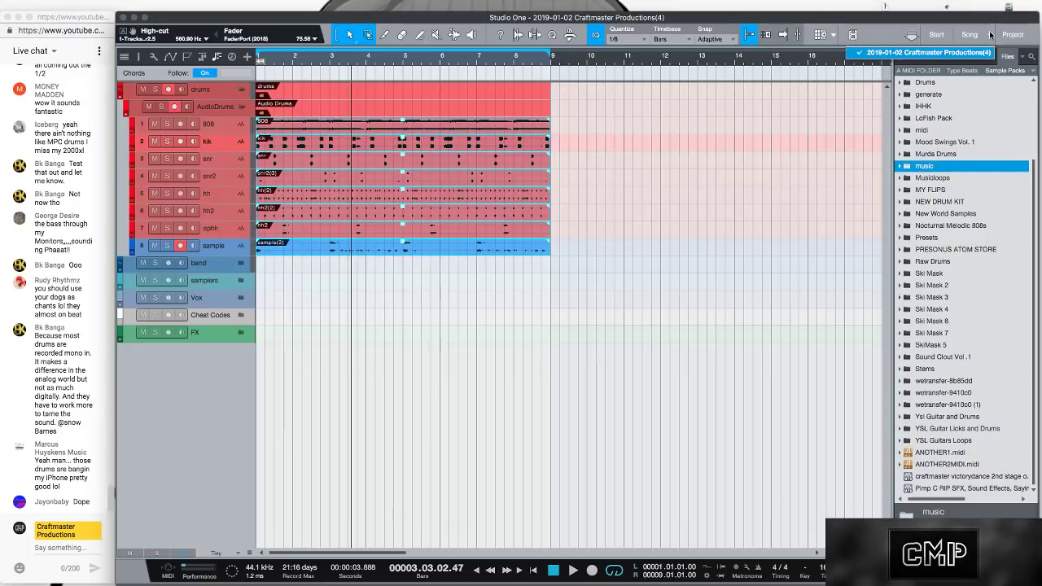
{"action": "left_click", "coordinate": [934, 34]}
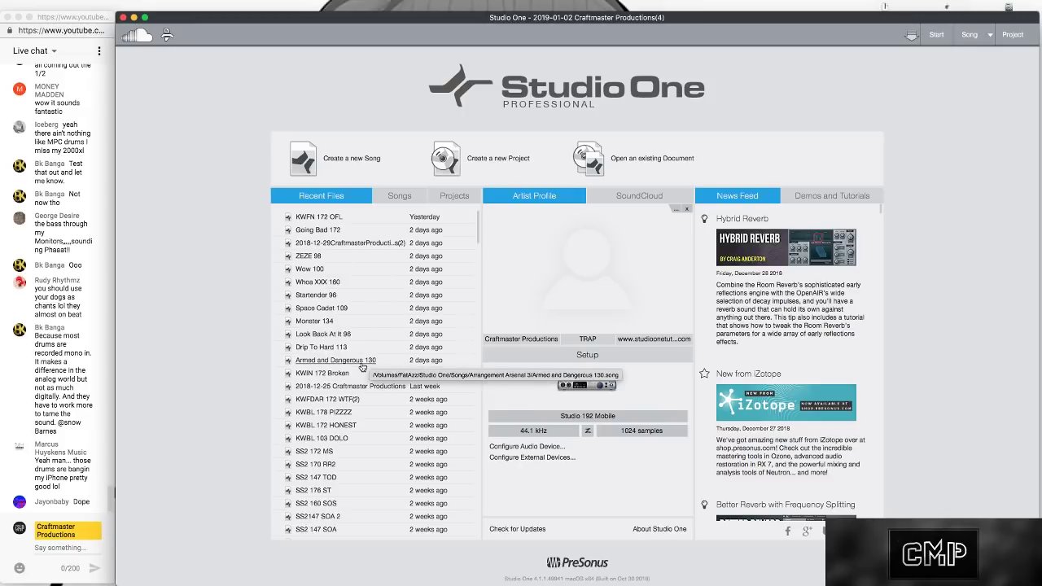
{"action": "left_click", "coordinate": [336, 236]}
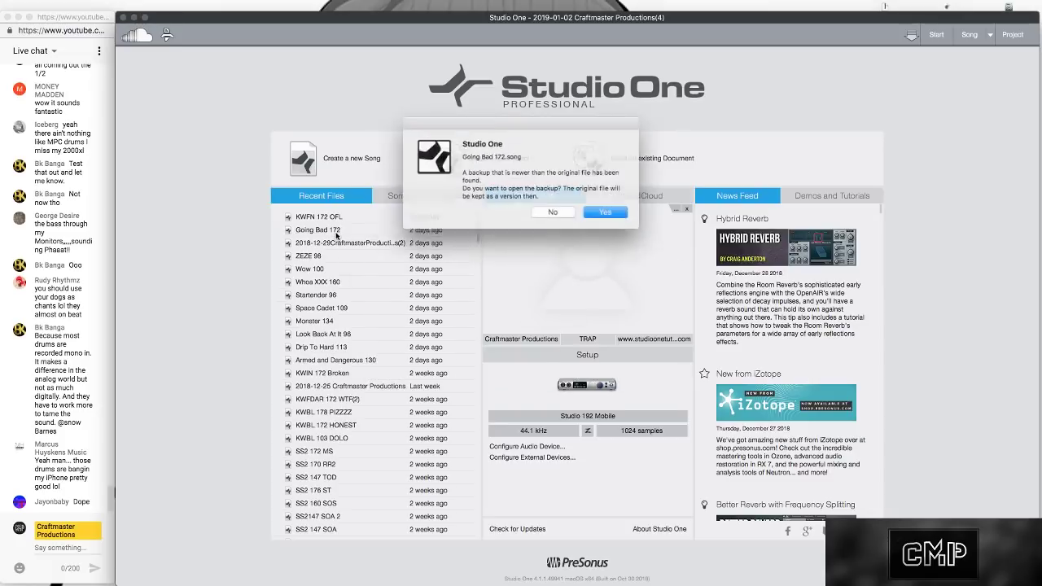
{"action": "left_click", "coordinate": [552, 211]}
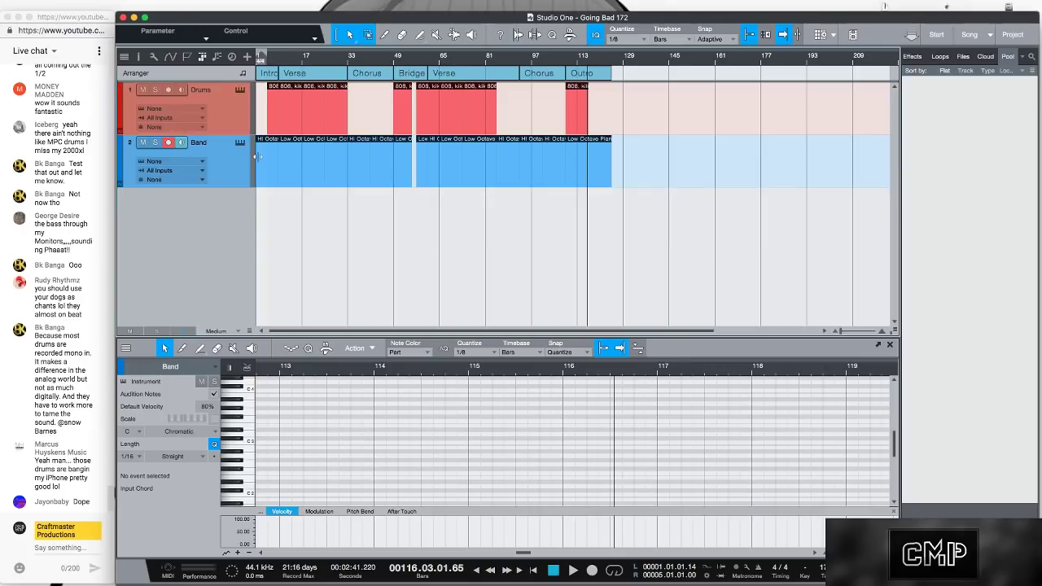
Show the mixer and the instrument browser, select Arturia's ARP 2600 V3, and zoom in on the arrangement timeline
{"action": "key", "text": "F3"}
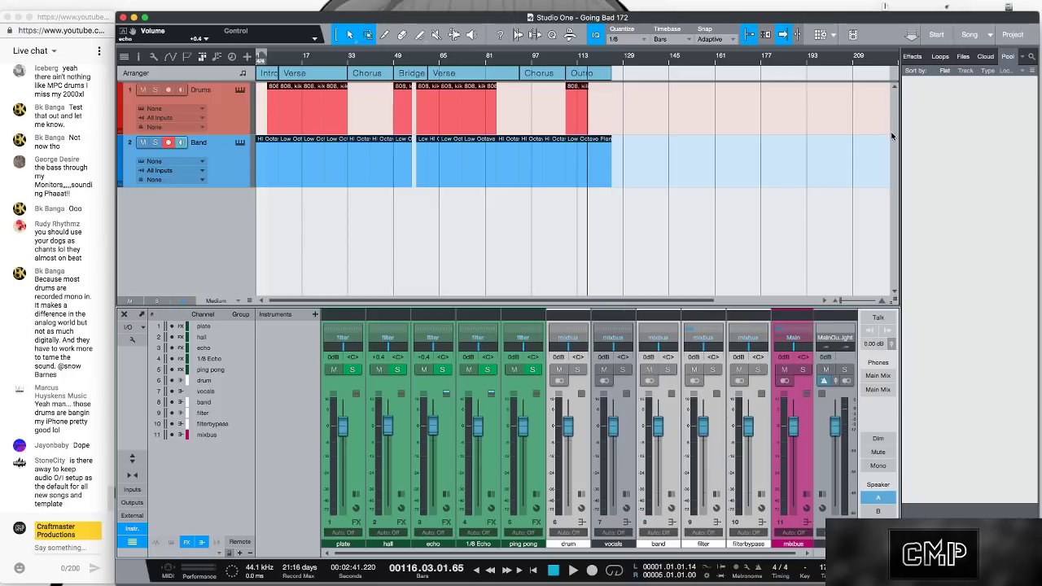
{"action": "key", "text": "F5"}
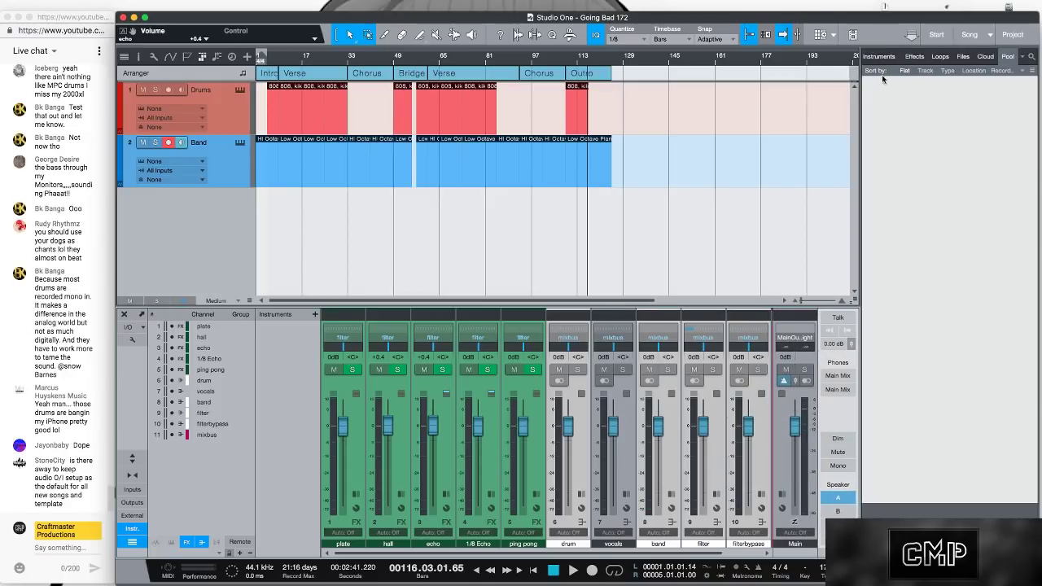
{"action": "left_click_drag", "start_coordinate": [915, 224], "coordinate": [218, 163]}
{"action": "left_click_drag", "start_coordinate": [915, 225], "coordinate": [914, 246]}
{"action": "key", "text": "e"}
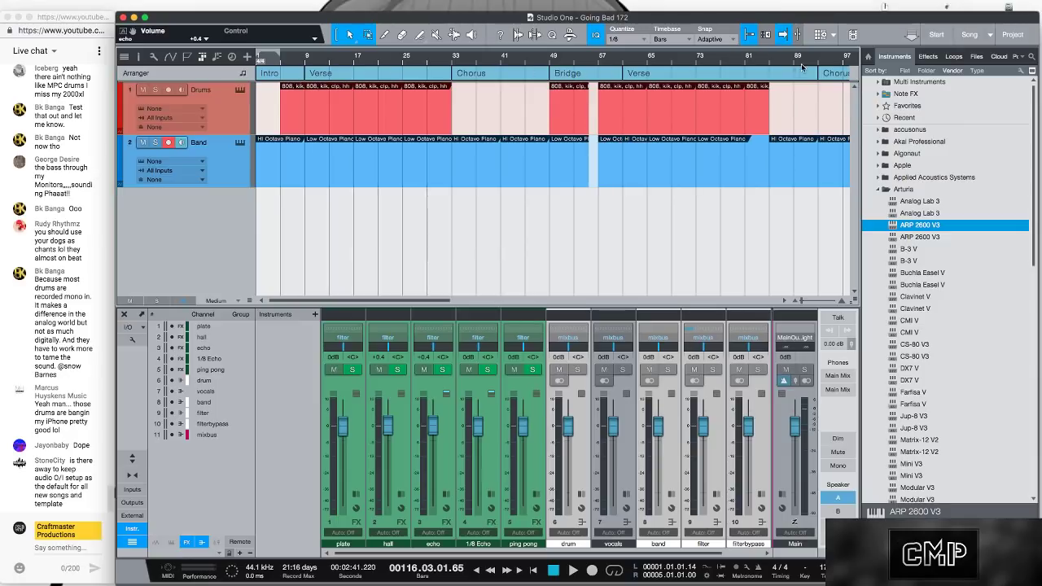
Copy all of the Band track's parts from Going Bad 172 into the song 2019-01-02 Craftmaster Productions(4)
{"action": "scroll", "coordinate": [794, 60], "scroll_direction": "up", "scroll_amount": 3}
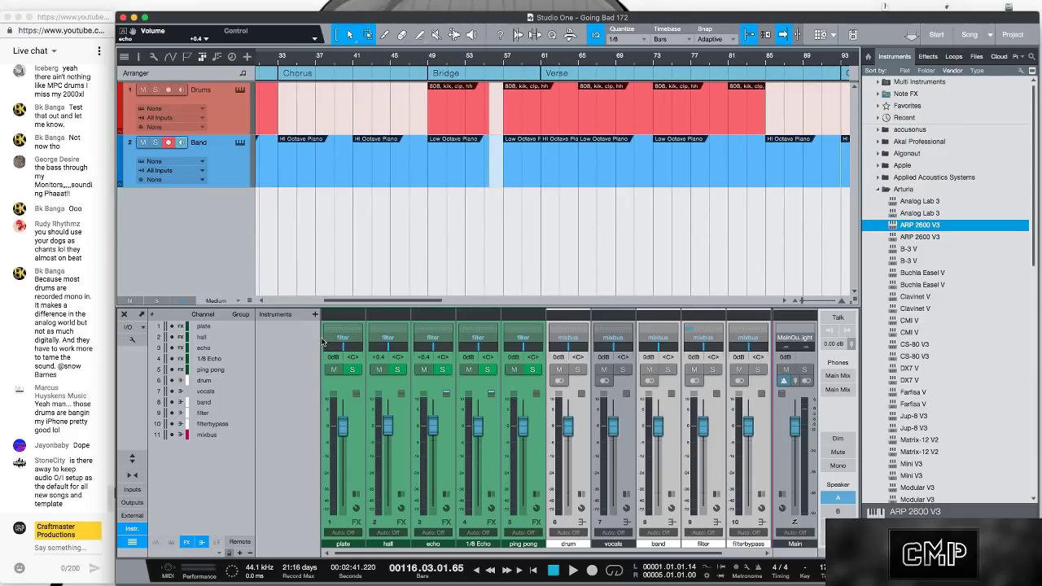
{"action": "scroll", "coordinate": [343, 65], "scroll_direction": "up", "scroll_amount": 3}
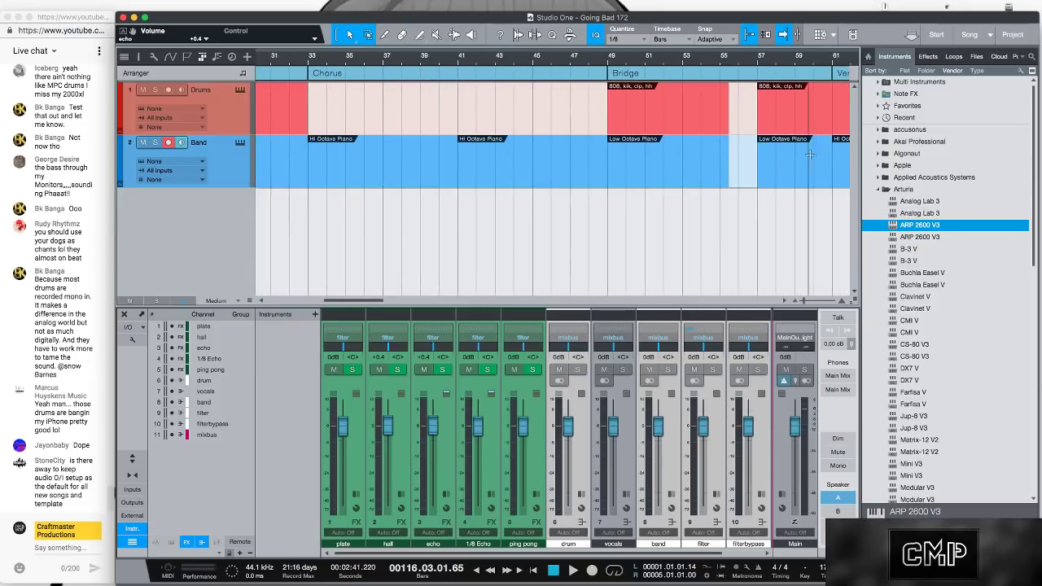
{"action": "left_click_drag", "start_coordinate": [346, 300], "coordinate": [301, 300]}
{"action": "scroll", "coordinate": [386, 61], "scroll_direction": "down", "scroll_amount": 5}
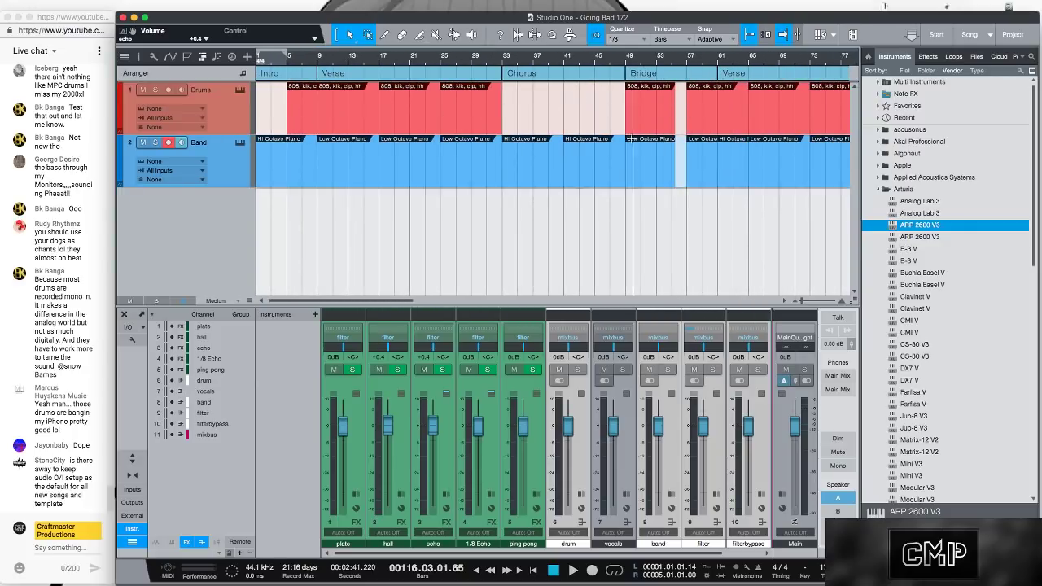
{"action": "left_click", "coordinate": [564, 128], "text": "alt"}
{"action": "scroll", "coordinate": [452, 61], "scroll_direction": "down", "scroll_amount": 5}
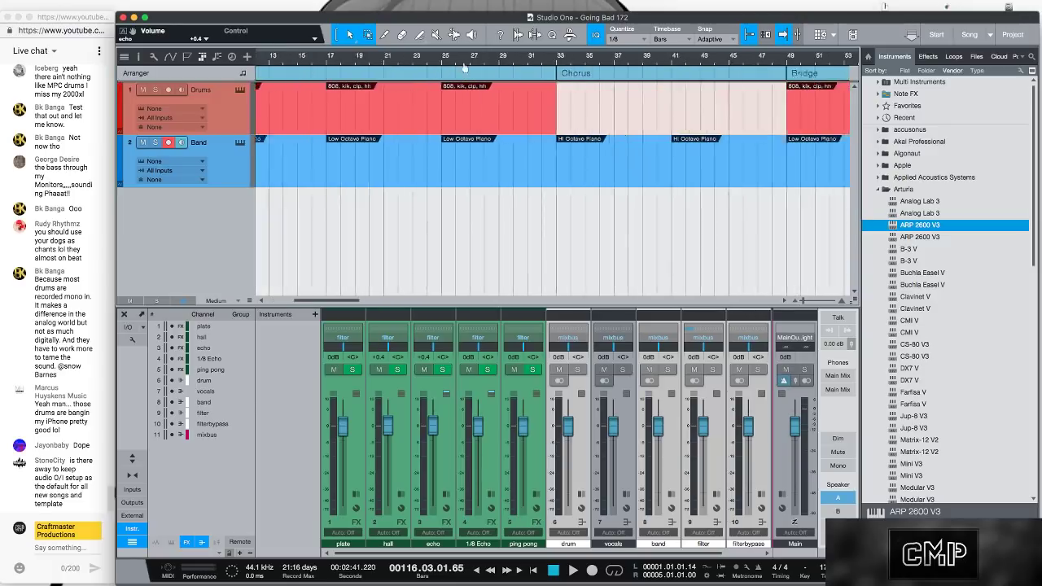
{"action": "left_click_drag", "start_coordinate": [710, 195], "coordinate": [256, 159]}
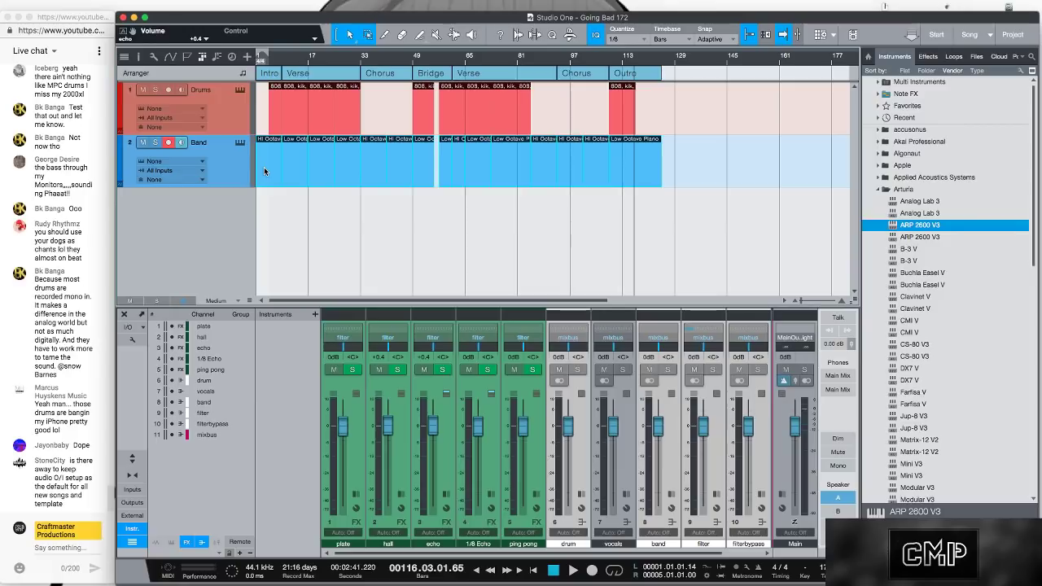
{"action": "right_click", "coordinate": [264, 171]}
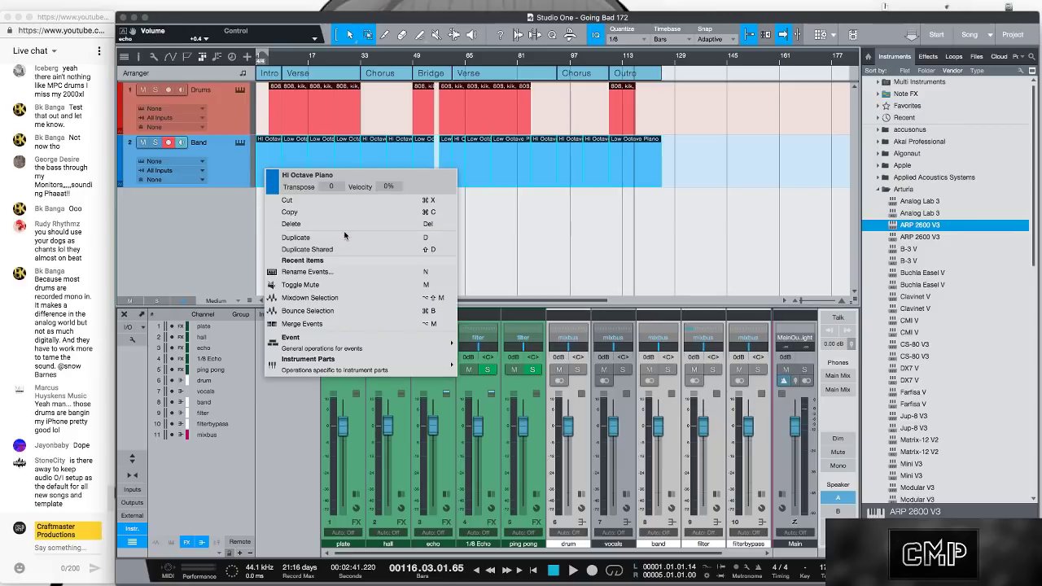
{"action": "left_click", "coordinate": [642, 8]}
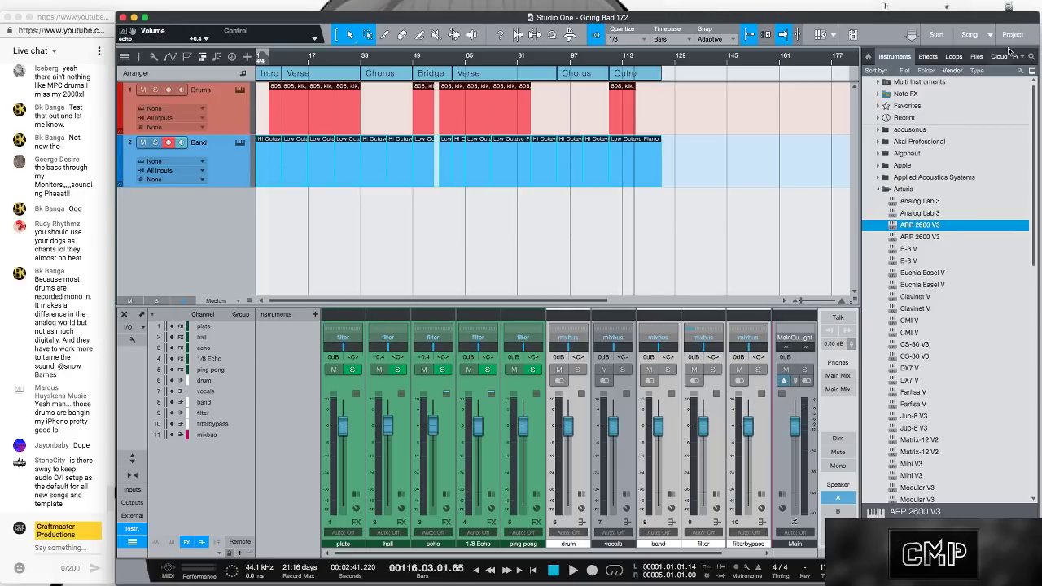
{"action": "left_click", "coordinate": [989, 35]}
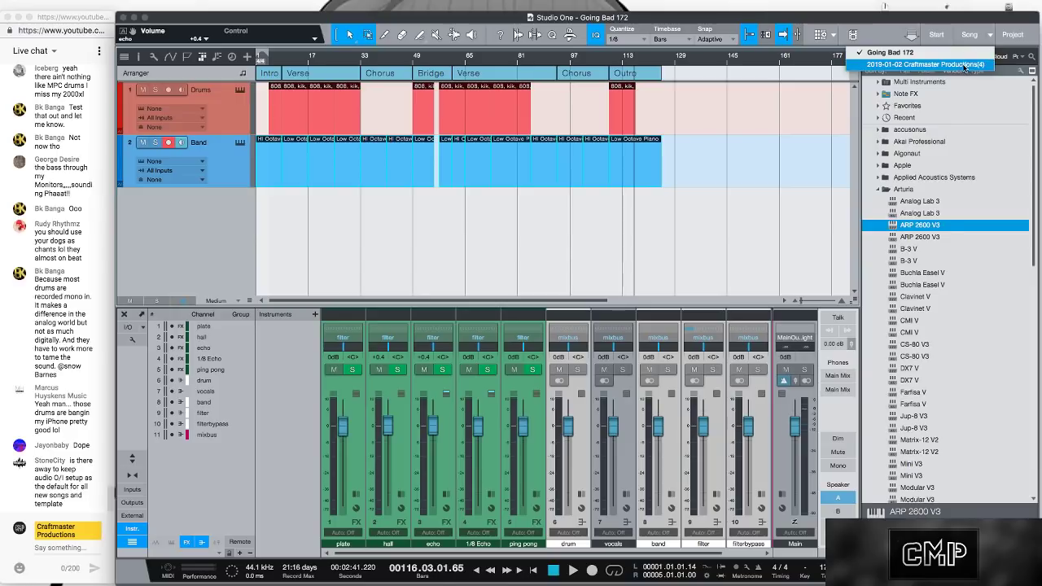
{"action": "left_click", "coordinate": [968, 62]}
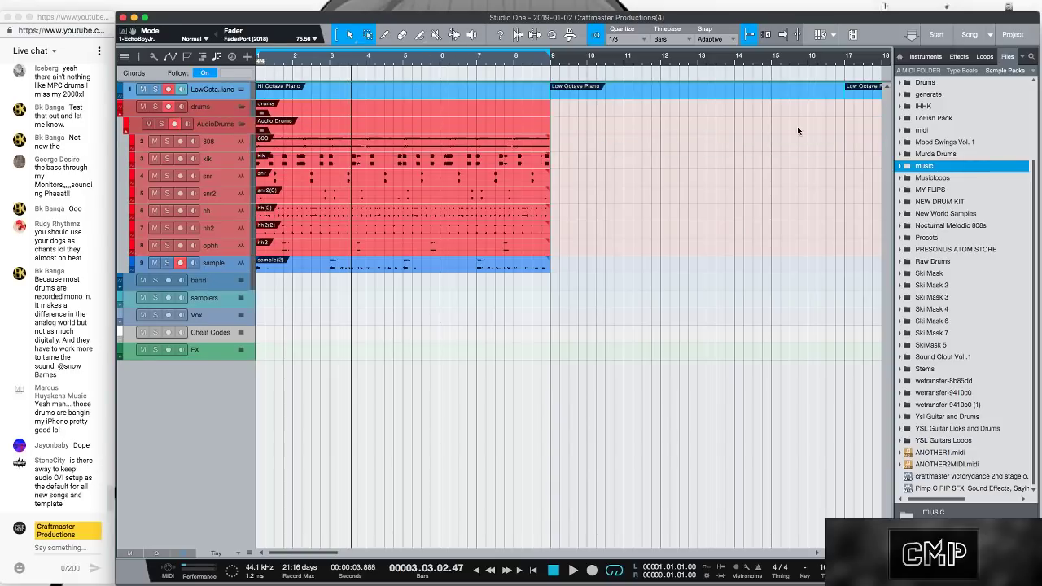
Copy all Drums parts from Going Bad 172 into the Craftmaster Productions(4) song and place their track directly below the piano track
{"action": "left_click", "coordinate": [990, 35]}
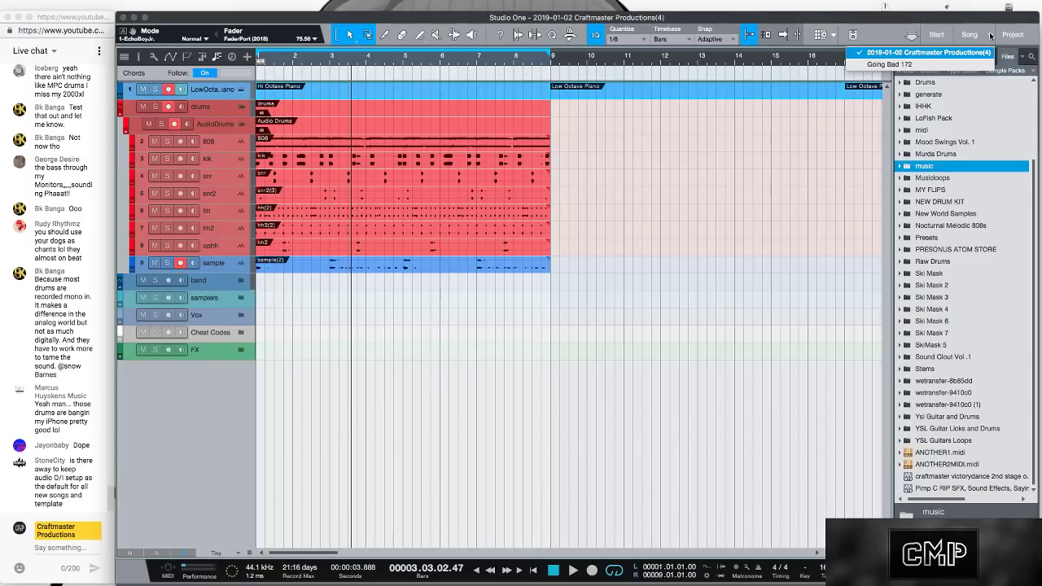
{"action": "left_click", "coordinate": [944, 62]}
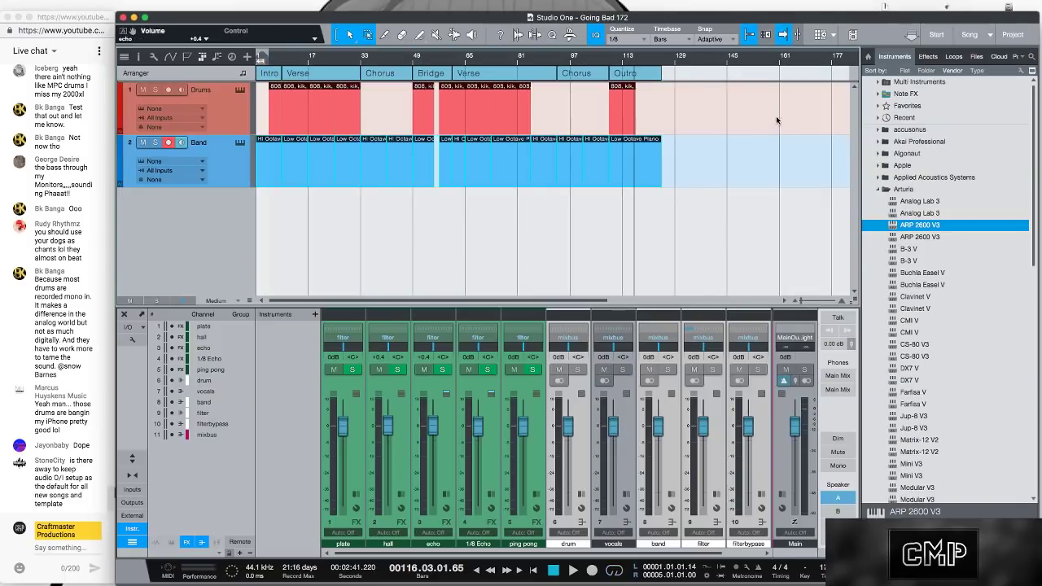
{"action": "left_click", "coordinate": [265, 118]}
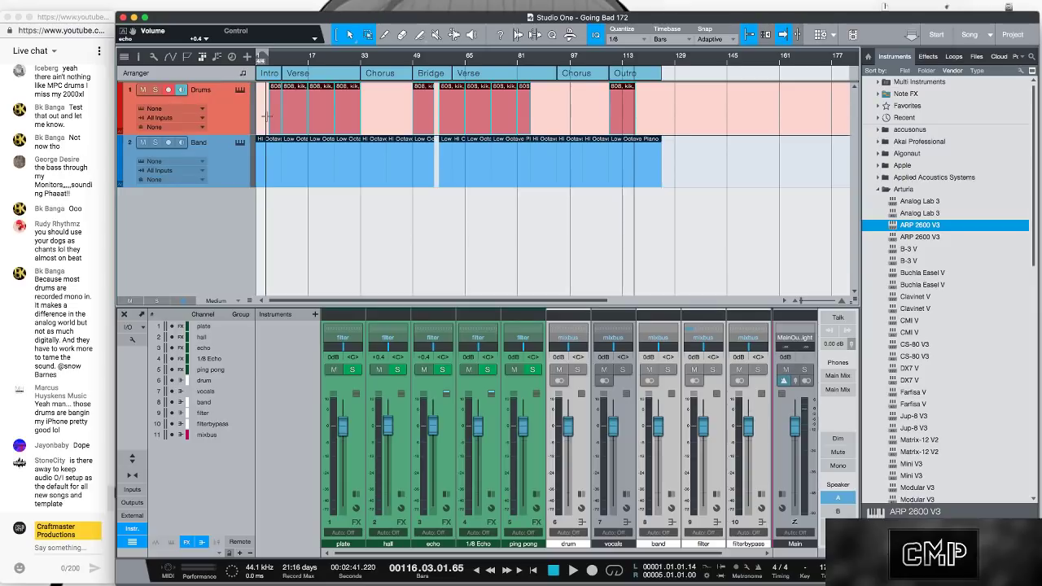
{"action": "left_click", "coordinate": [989, 34]}
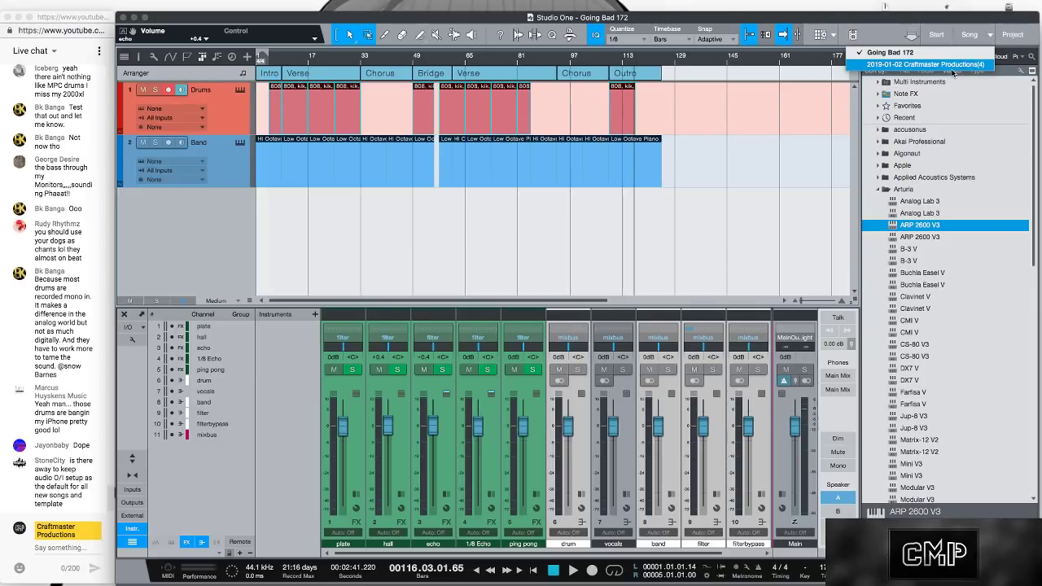
{"action": "left_click", "coordinate": [939, 70]}
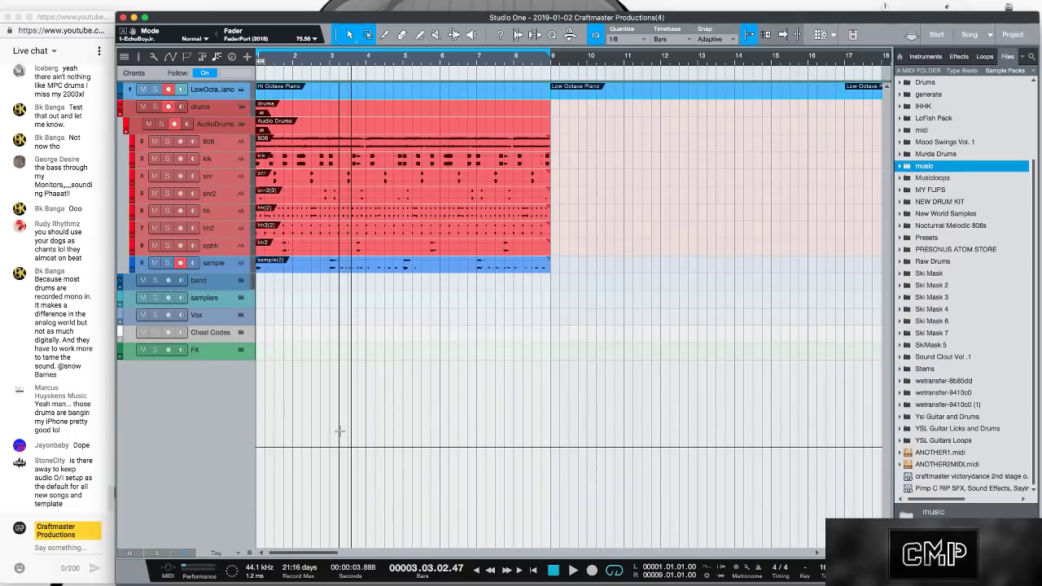
{"action": "left_click_drag", "start_coordinate": [399, 95], "coordinate": [410, 418]}
{"action": "left_click_drag", "start_coordinate": [197, 370], "coordinate": [205, 102]}
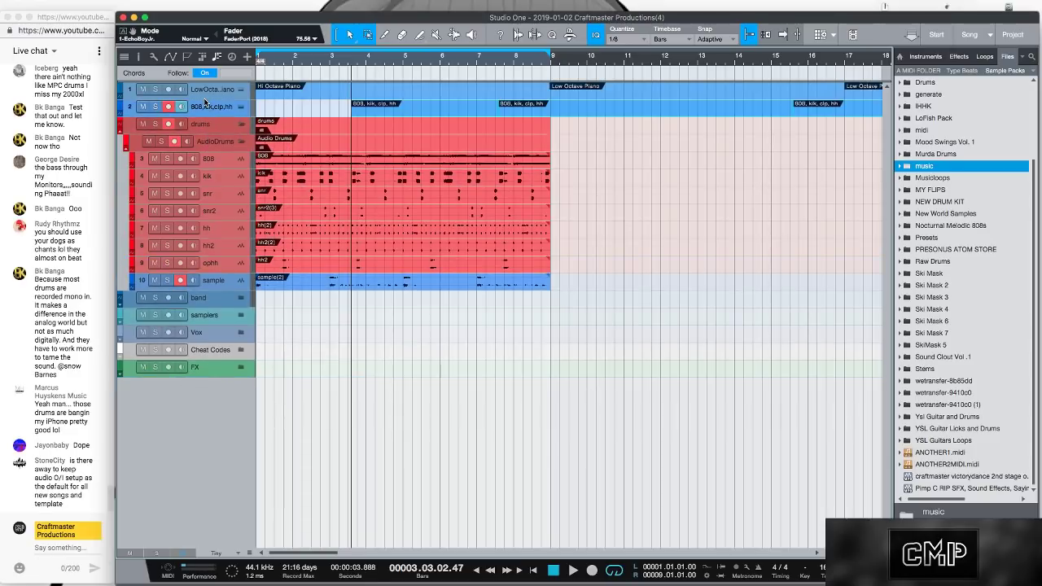
Color the 808,kik,clp,hh track red and shift its parts so the first one starts at bar 5
{"action": "left_click", "coordinate": [121, 105]}
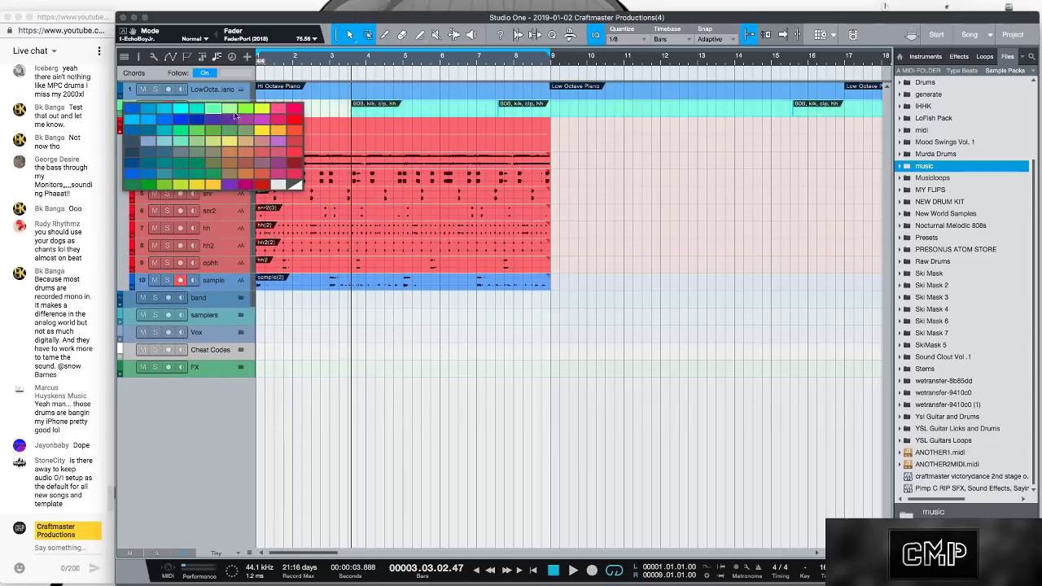
{"action": "left_click", "coordinate": [298, 119]}
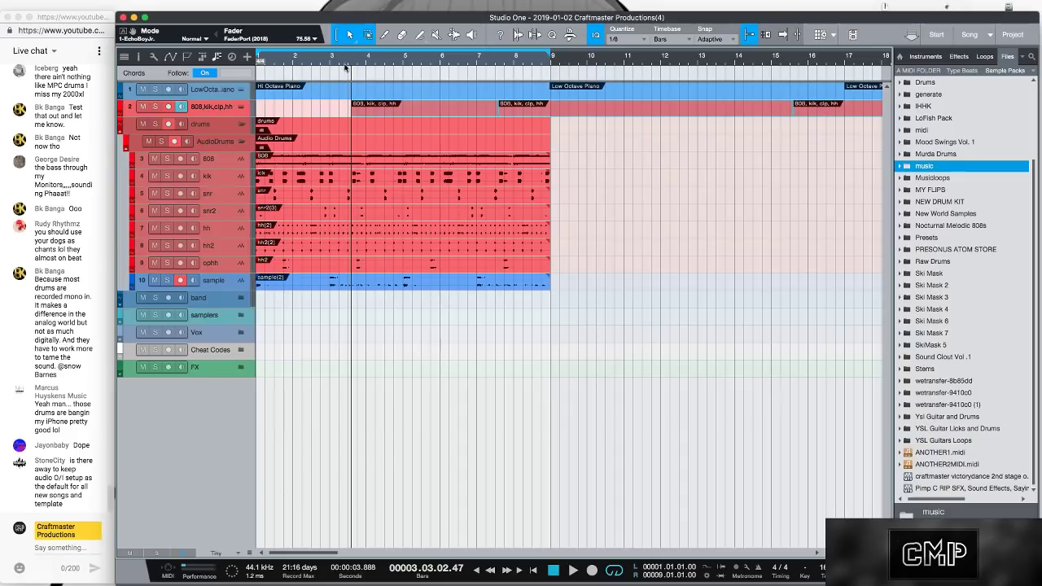
{"action": "mouse_move", "coordinate": [346, 65]}
{"action": "left_mouse_down"}
{"action": "mouse_move", "coordinate": [356, 79]}
{"action": "mouse_move", "coordinate": [342, 65]}
{"action": "left_mouse_up"}
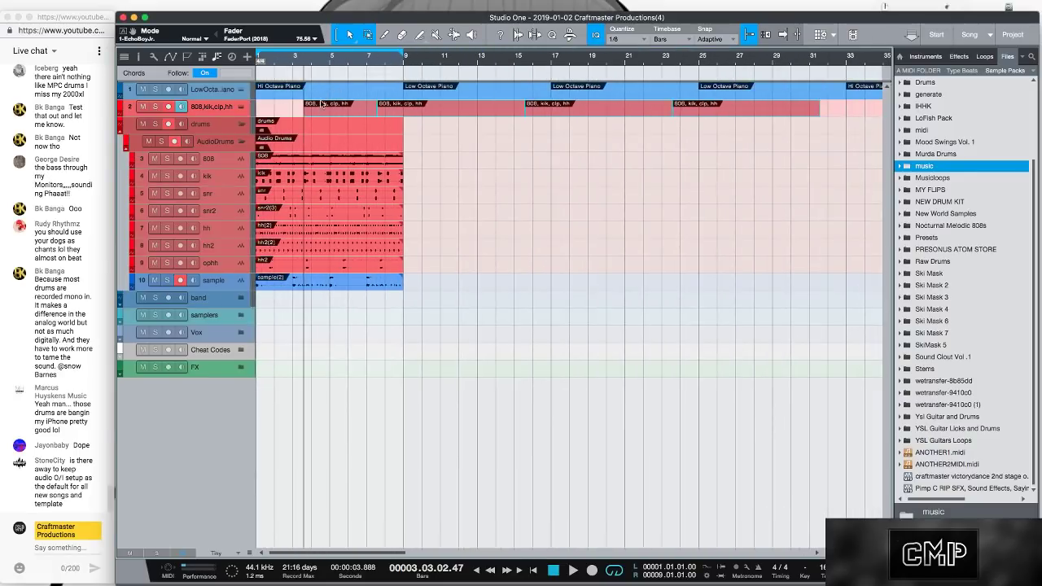
{"action": "left_click_drag", "start_coordinate": [318, 112], "coordinate": [344, 112]}
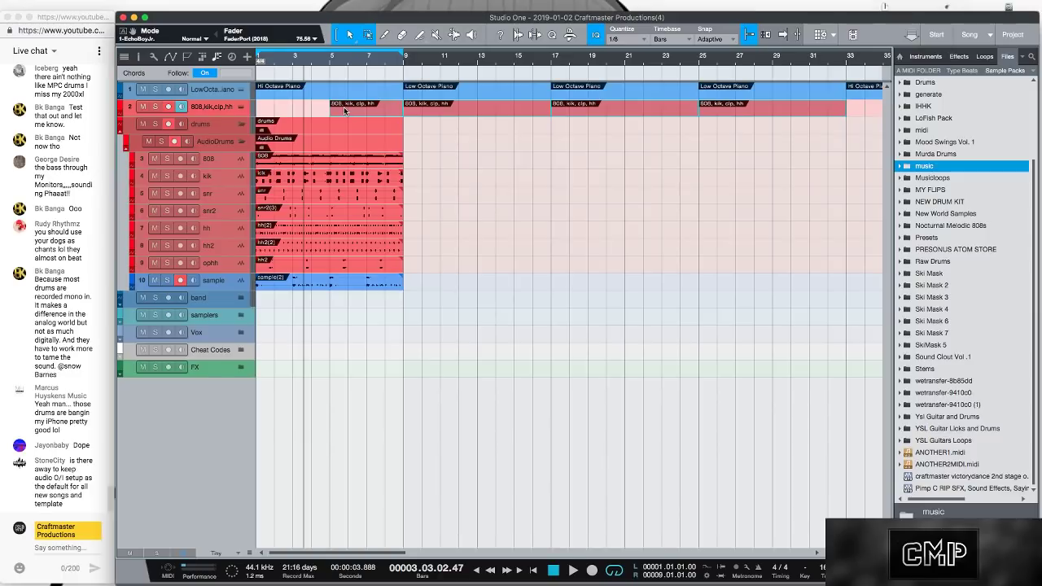
Move the sample track directly below the 808,kik,clp,hh guide track
{"action": "left_click_drag", "start_coordinate": [446, 61], "coordinate": [426, 40]}
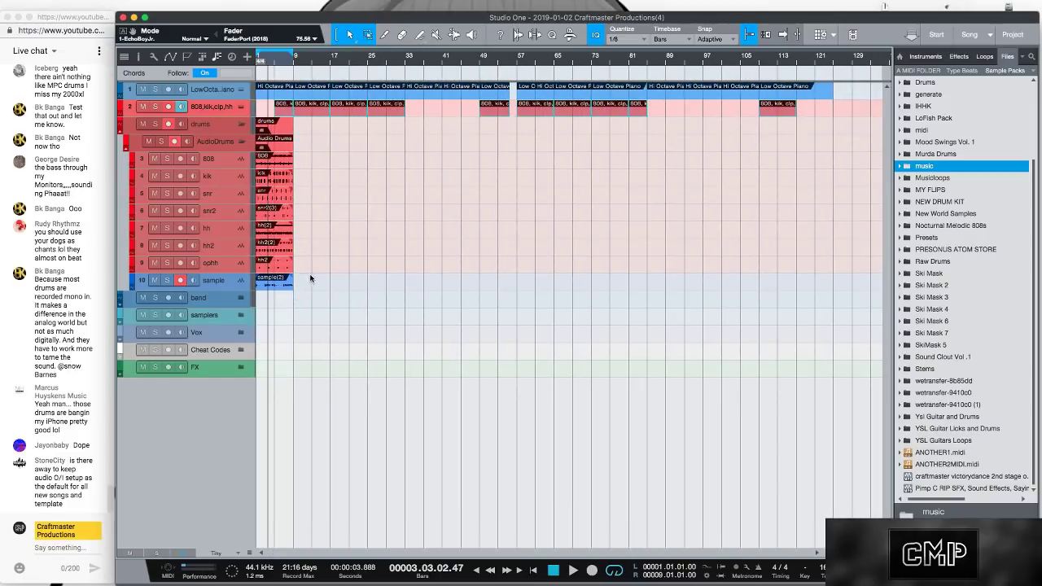
{"action": "left_click", "coordinate": [226, 281]}
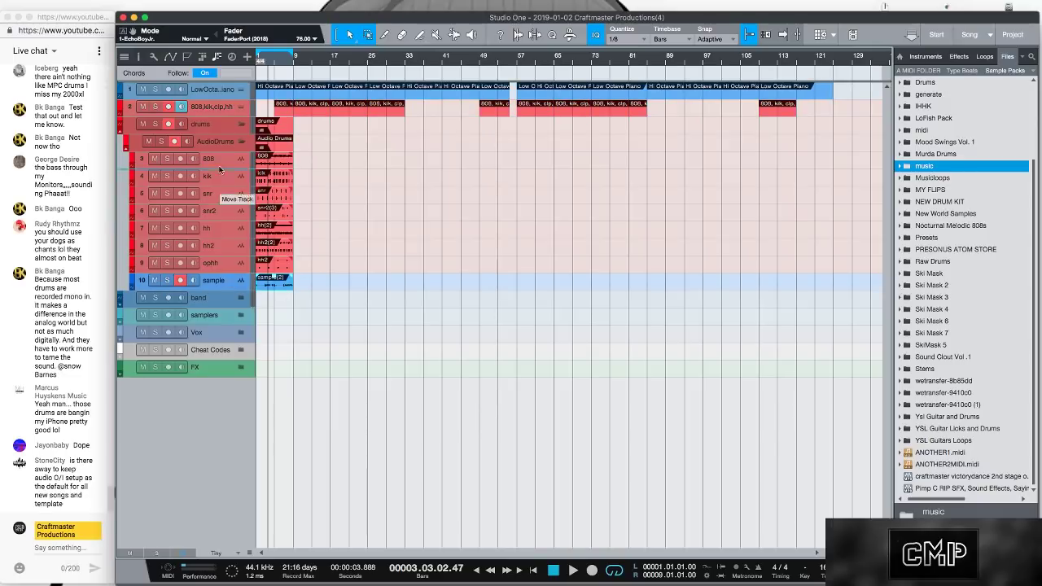
{"action": "left_click_drag", "start_coordinate": [221, 114], "coordinate": [221, 117]}
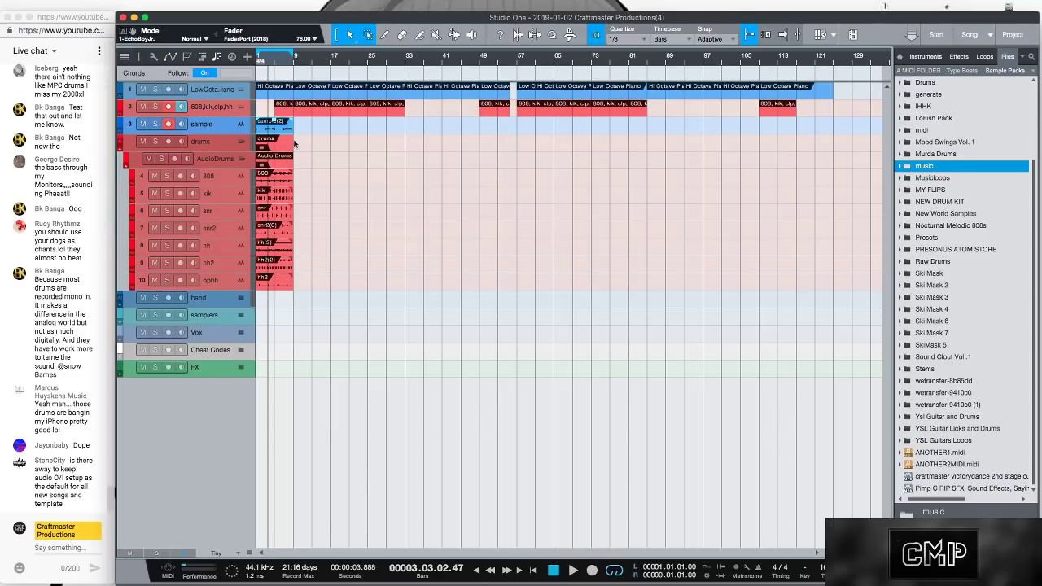
Select the eight-bar sample and audio drum events and duplicate them repeatedly until they fill the song to bar 121
{"action": "left_click_drag", "start_coordinate": [325, 285], "coordinate": [257, 119]}
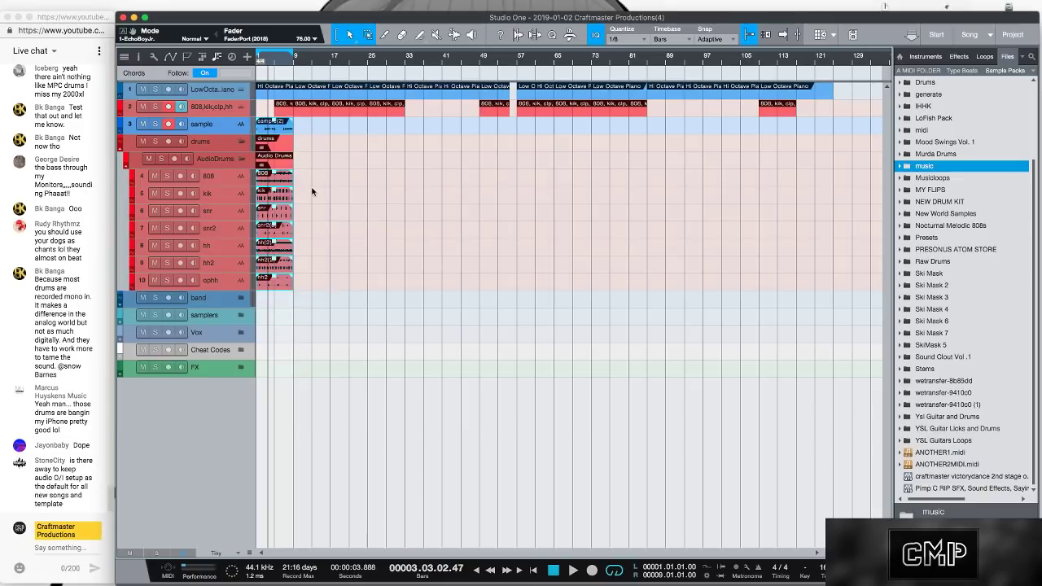
{"action": "key", "text": "d"}
{"action": "key", "text": "d"}
{"action": "key", "text": "d"}
{"action": "key", "text": "d"}
{"action": "key", "text": "d"}
{"action": "key", "text": "d"}
{"action": "key", "text": "d"}
{"action": "key", "text": "d"}
{"action": "key", "text": "d"}
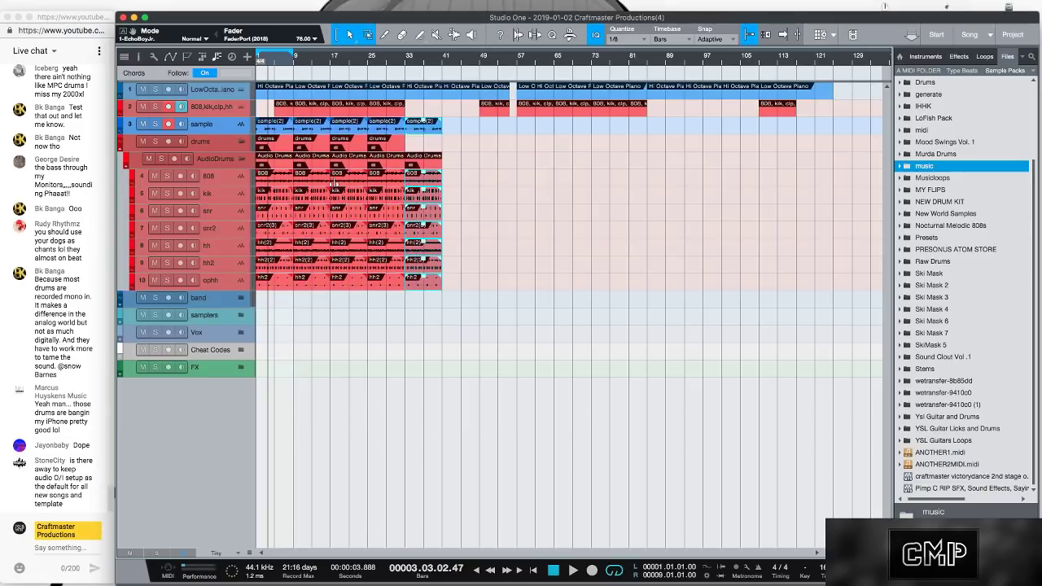
{"action": "key", "text": "d"}
{"action": "key", "text": "d"}
{"action": "key", "text": "d"}
{"action": "key", "text": "d"}
{"action": "key", "text": "d"}
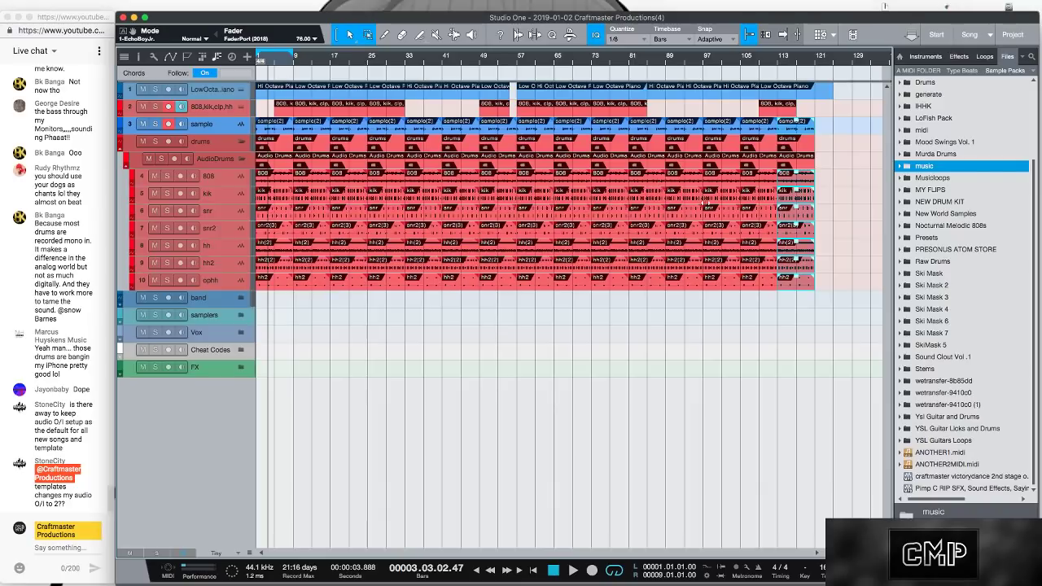
Delete the audio drum events in both chorus sections, bars 33 to 49 and bars 89 to 105
{"action": "left_click_drag", "start_coordinate": [679, 181], "coordinate": [721, 296]}
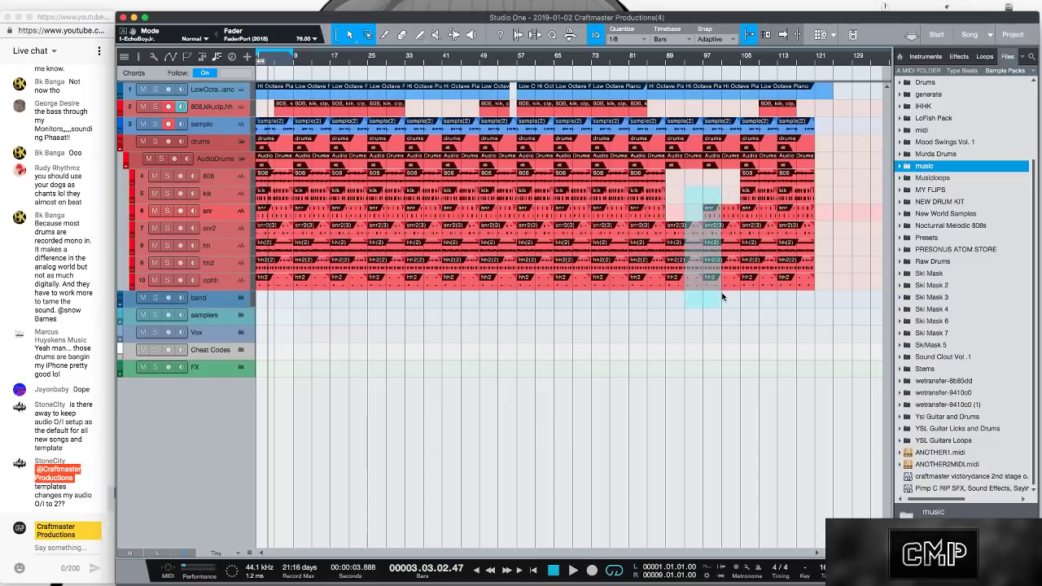
{"action": "key", "text": "Delete"}
{"action": "left_click_drag", "start_coordinate": [423, 184], "coordinate": [471, 308]}
{"action": "key", "text": "Delete"}
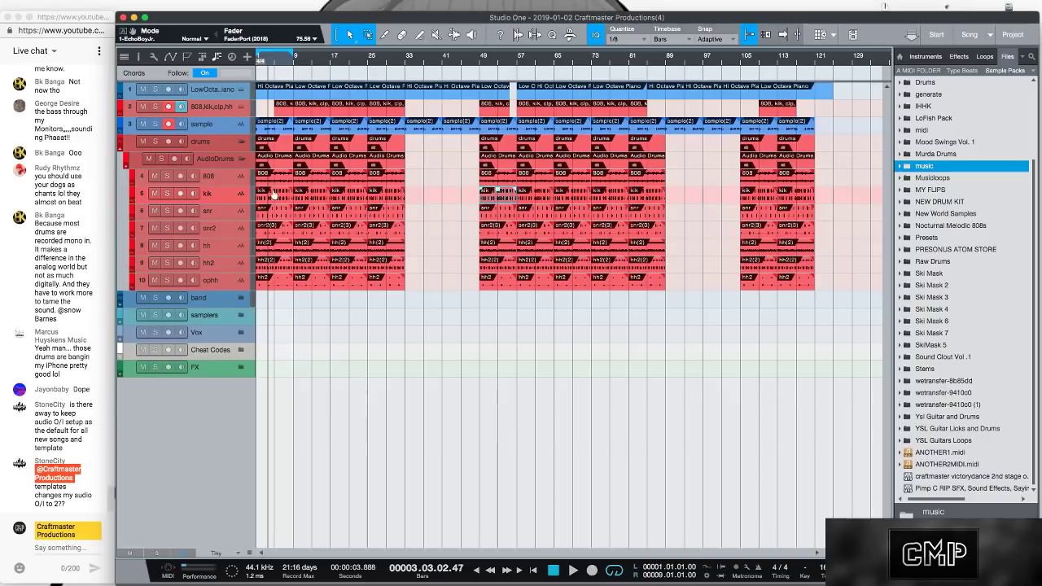
Trim the audio drums to start at bar 5, and shorten the sample and drums before bar 57 to match the guide parts' gap
{"action": "left_click_drag", "start_coordinate": [288, 298], "coordinate": [277, 182]}
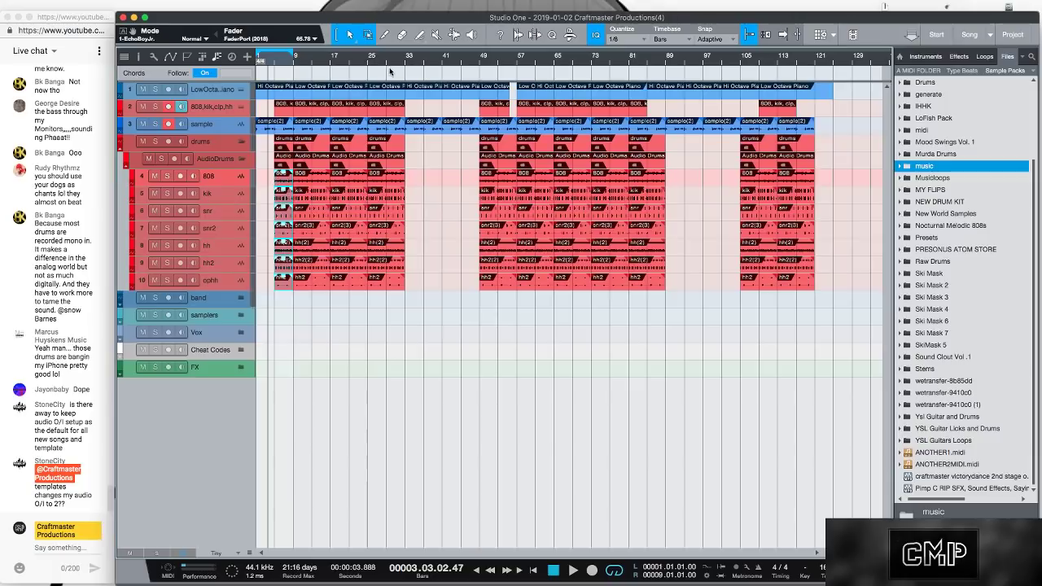
{"action": "left_click_drag", "start_coordinate": [520, 68], "coordinate": [527, 82]}
{"action": "left_click_drag", "start_coordinate": [519, 127], "coordinate": [503, 144]}
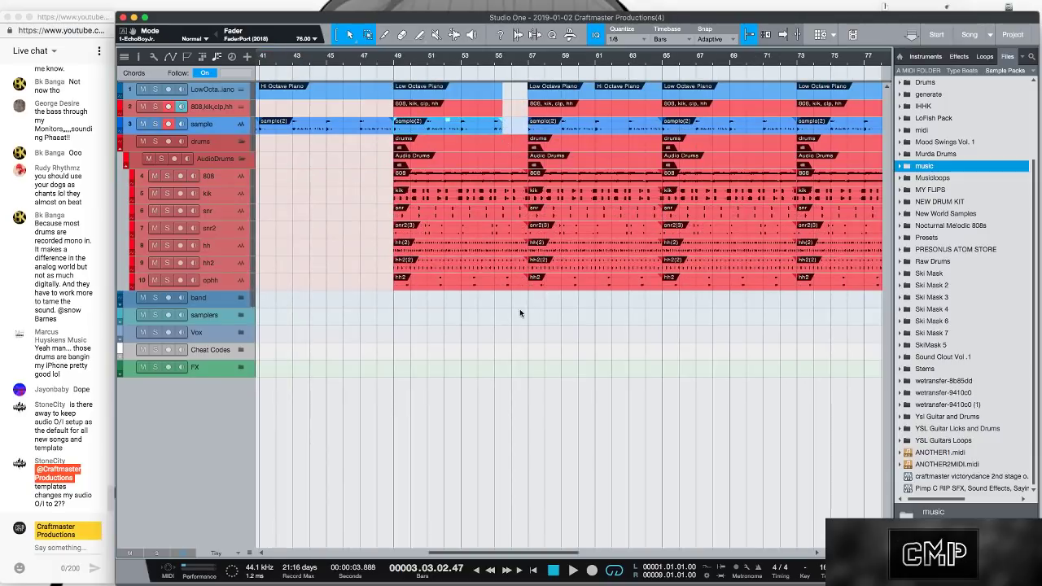
{"action": "left_click_drag", "start_coordinate": [520, 312], "coordinate": [501, 179]}
Trim the audio drums to end the second verse at bar 85 and to run from bar 109 to 117 in the outro
{"action": "left_click_drag", "start_coordinate": [537, 65], "coordinate": [446, 87]}
{"action": "left_click_drag", "start_coordinate": [627, 308], "coordinate": [586, 184]}
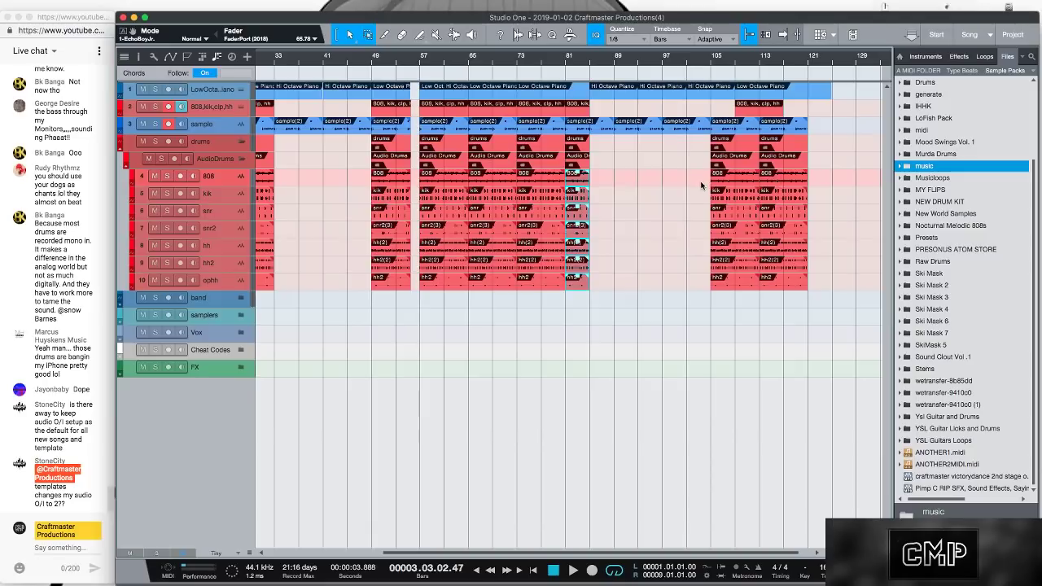
{"action": "left_click_drag", "start_coordinate": [701, 186], "coordinate": [751, 291]}
{"action": "left_click_drag", "start_coordinate": [713, 175], "coordinate": [736, 179]}
{"action": "left_click", "coordinate": [810, 311]}
{"action": "left_click_drag", "start_coordinate": [810, 312], "coordinate": [780, 182]}
{"action": "scroll", "coordinate": [517, 57], "scroll_direction": "down", "scroll_amount": 3}
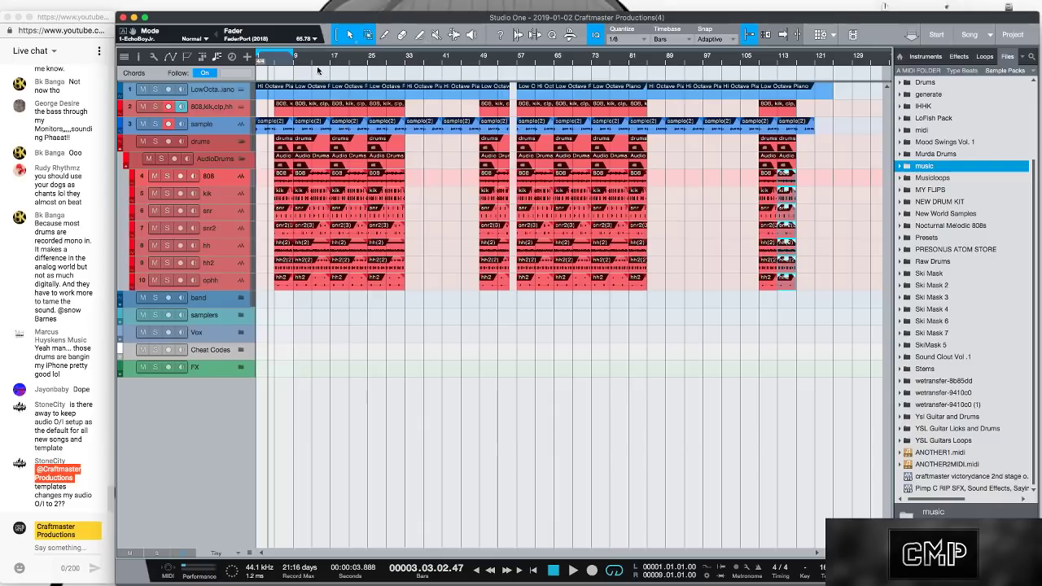
Extend the loop range to bar 121 and play the arrangement from the beginning
{"action": "left_click_drag", "start_coordinate": [295, 55], "coordinate": [816, 111]}
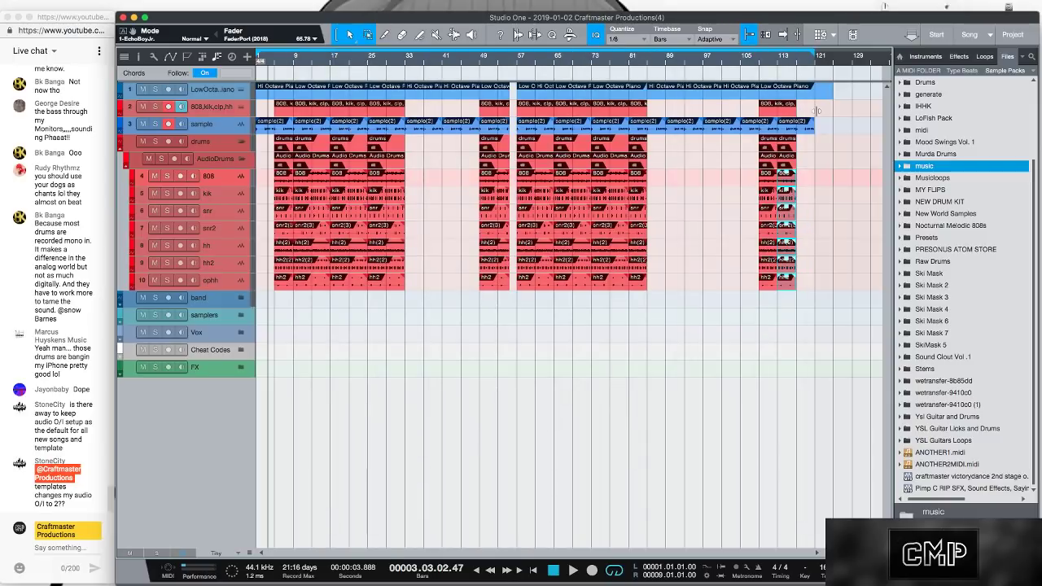
{"action": "key", "text": "space"}
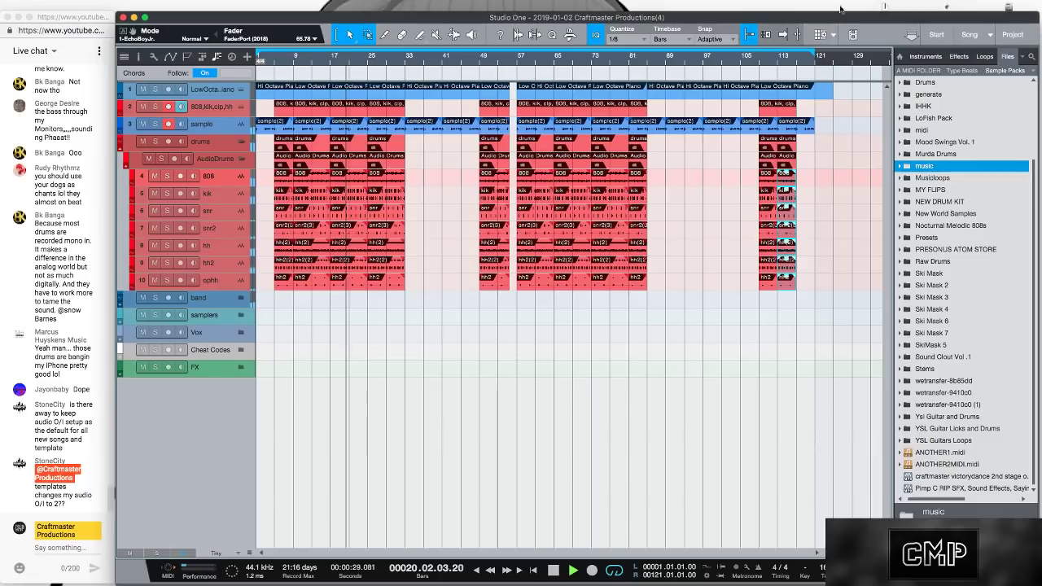
Apply a short fade-out to the end of the last 808 event in each drum section
{"action": "left_click", "coordinate": [395, 181]}
{"action": "left_click", "coordinate": [493, 175], "text": "shift"}
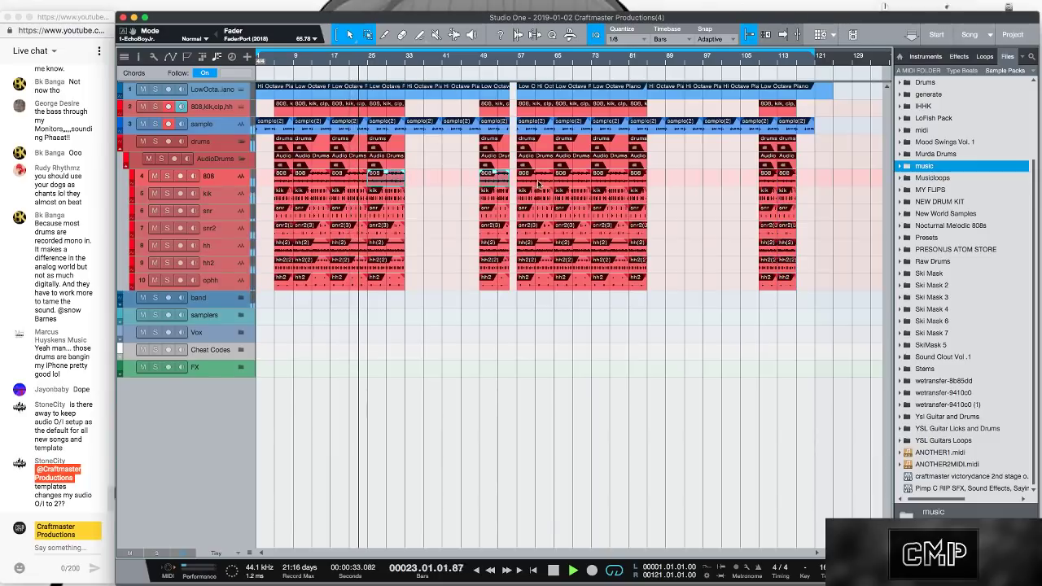
{"action": "left_click", "coordinate": [637, 173], "text": "shift"}
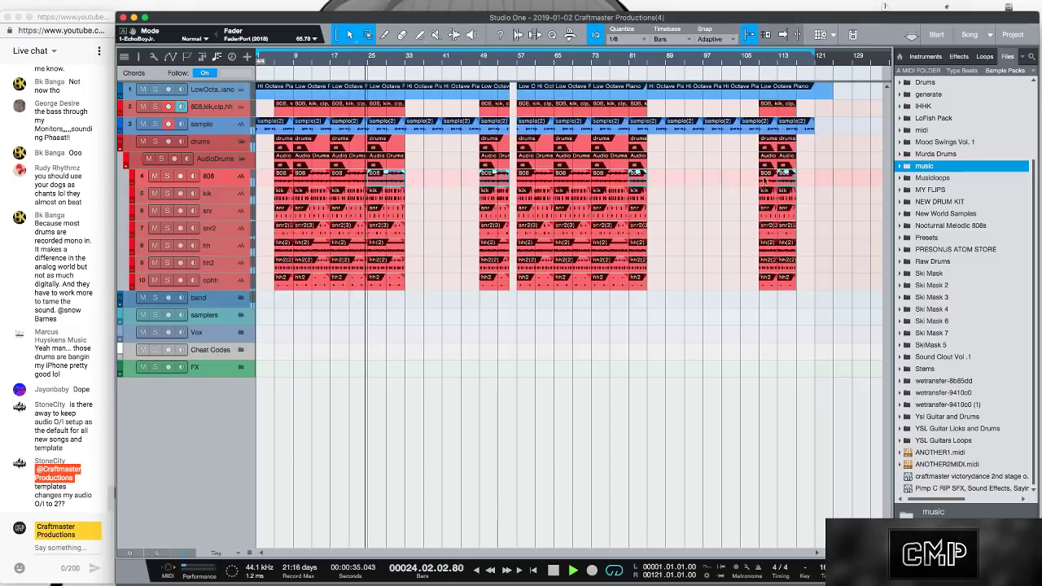
{"action": "key", "text": "e"}
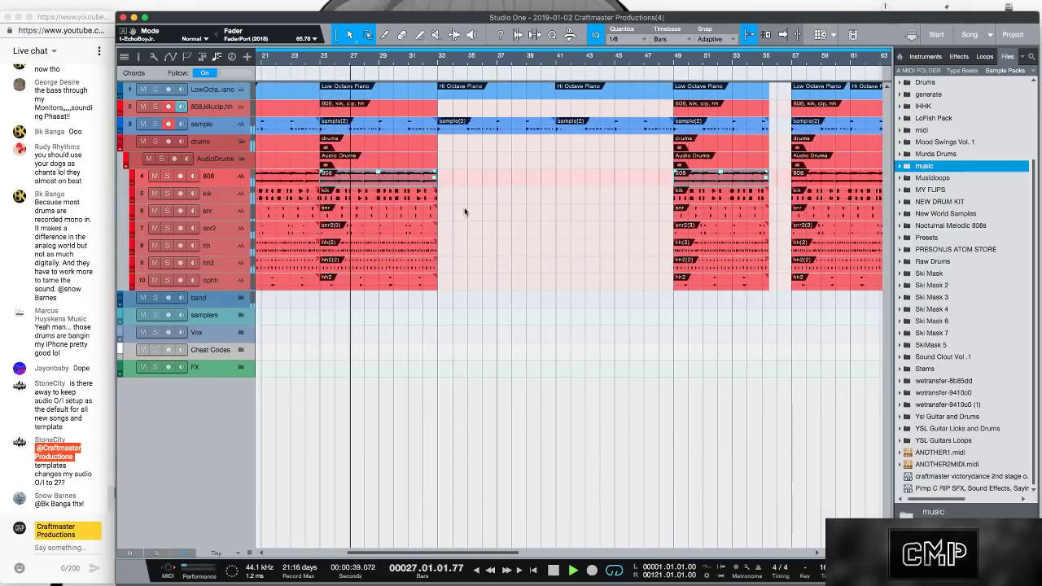
{"action": "key", "text": "shift+e"}
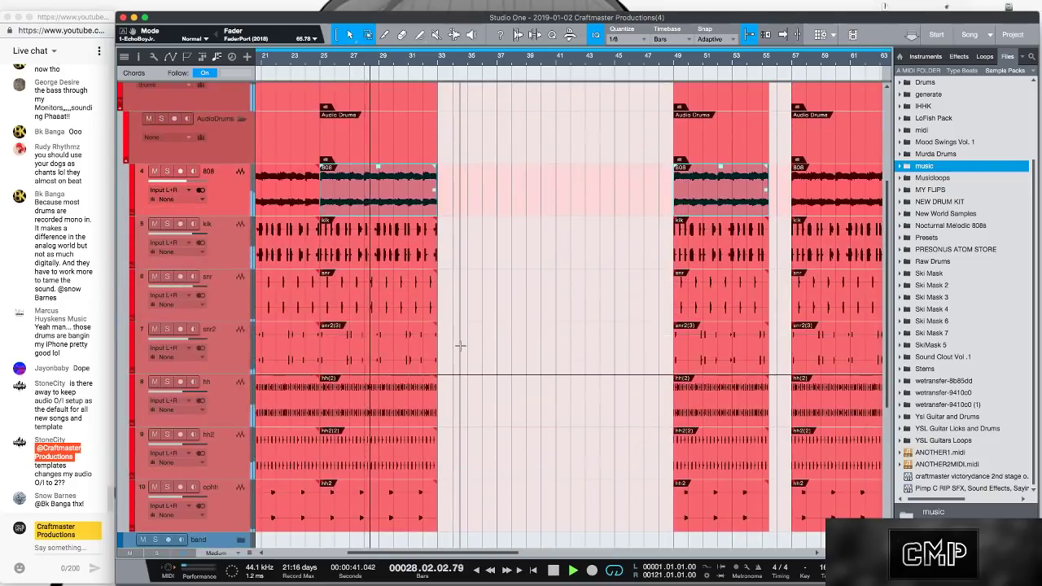
{"action": "key", "text": "shift+w"}
{"action": "key", "text": "e"}
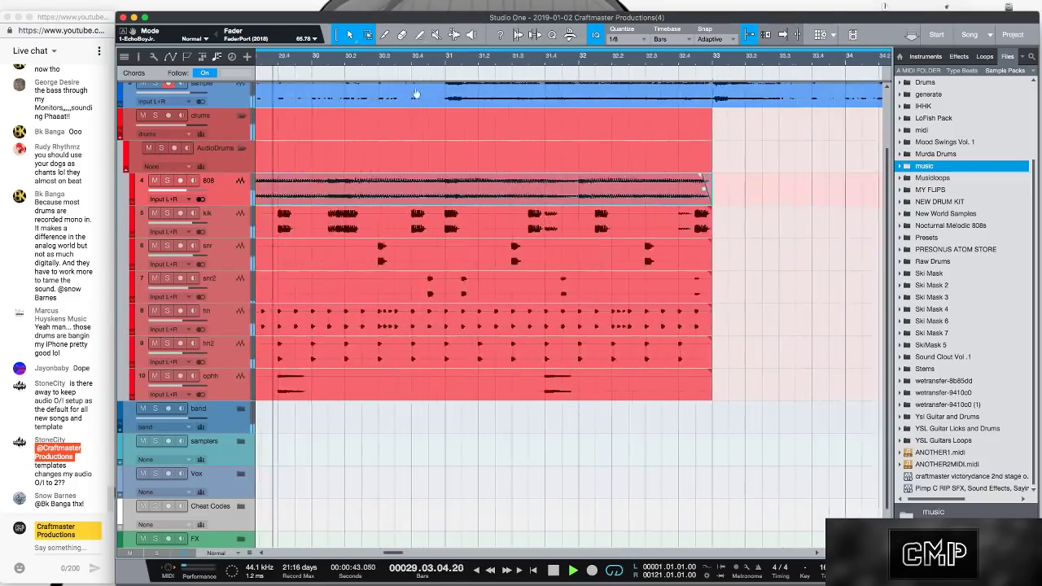
{"action": "key", "text": "shift+e"}
{"action": "key", "text": "shift+w"}
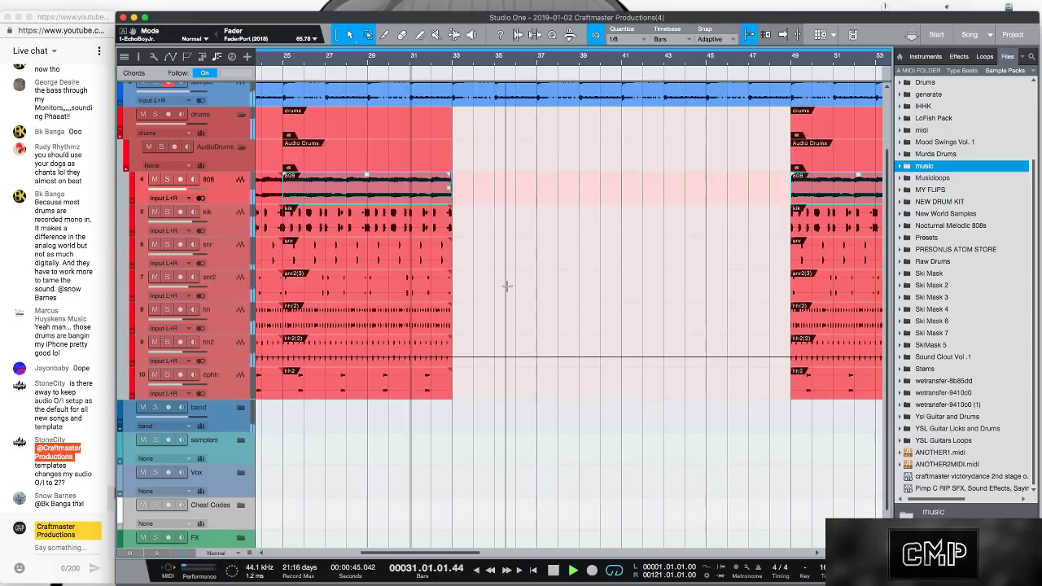
{"action": "key", "text": "shift+w"}
{"action": "key", "text": "shift+e"}
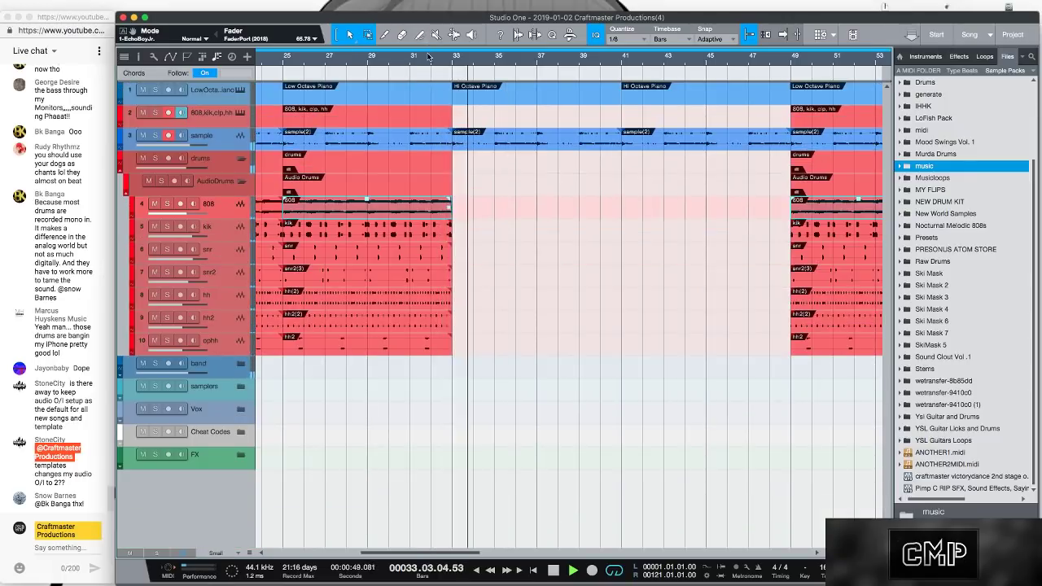
{"action": "key", "text": "w"}
{"action": "key", "text": "w"}
{"action": "key", "text": "w"}
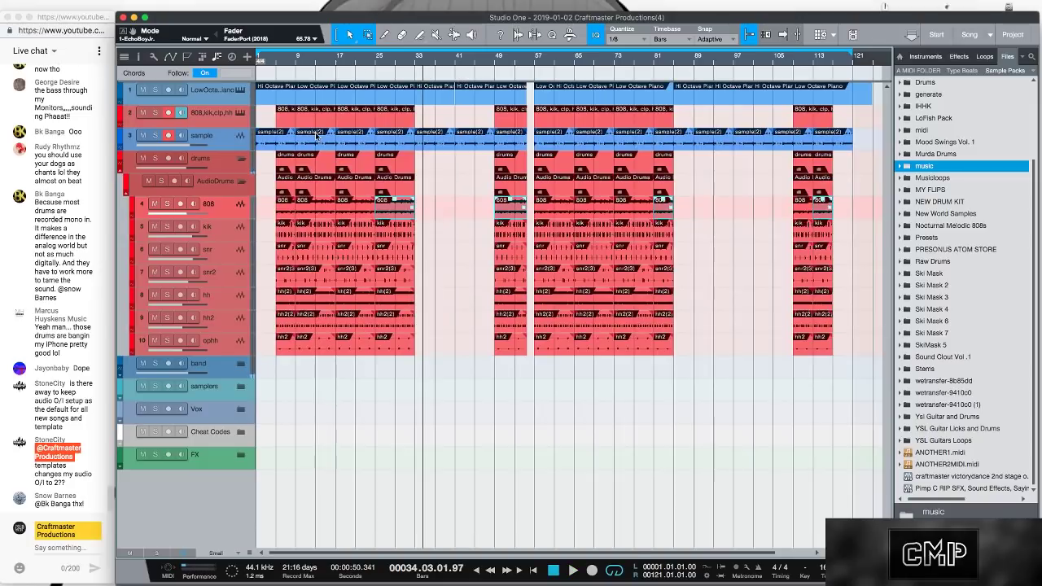
Increase the height of the octave piano guide track
{"action": "left_click_drag", "start_coordinate": [204, 104], "coordinate": [203, 154]}
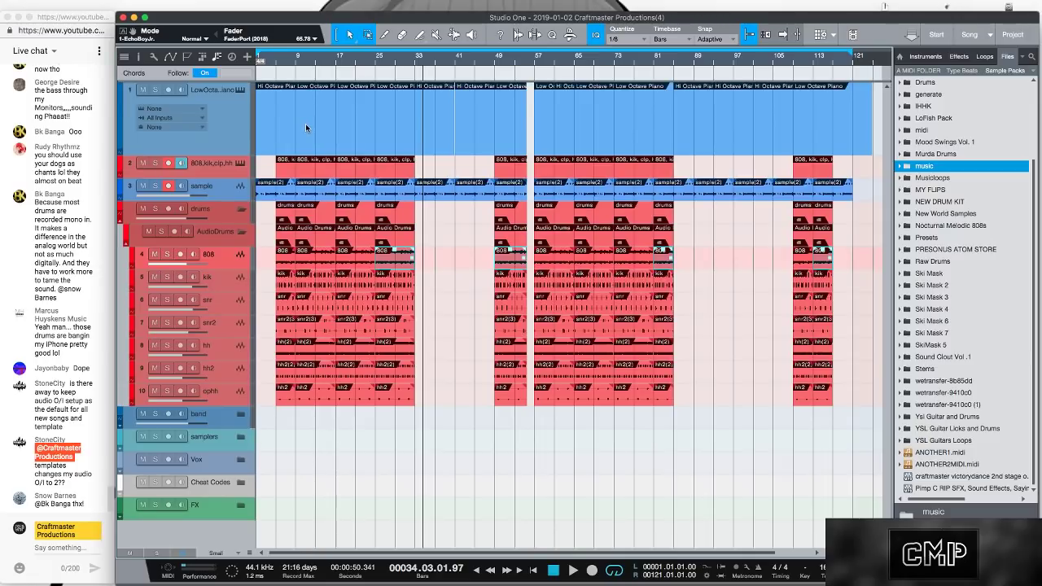
{"action": "scroll", "coordinate": [360, 72], "scroll_direction": "up", "scroll_amount": 2}
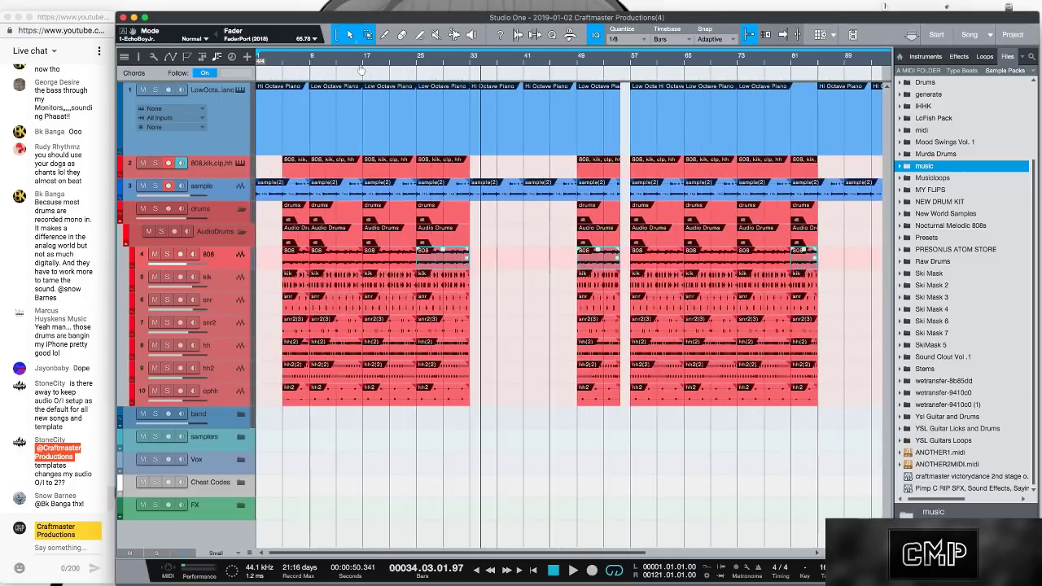
{"action": "scroll", "coordinate": [378, 68], "scroll_direction": "down", "scroll_amount": 1}
{"action": "scroll", "coordinate": [378, 67], "scroll_direction": "down", "scroll_amount": 1}
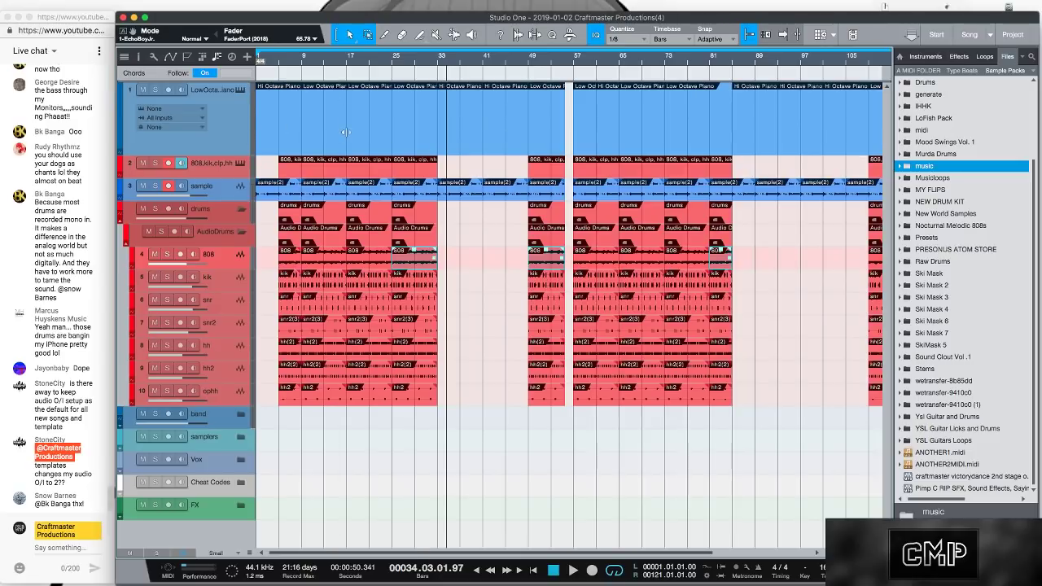
Try transposing the two sample events between bars 9 and 25 by -12
{"action": "left_click", "coordinate": [326, 194]}
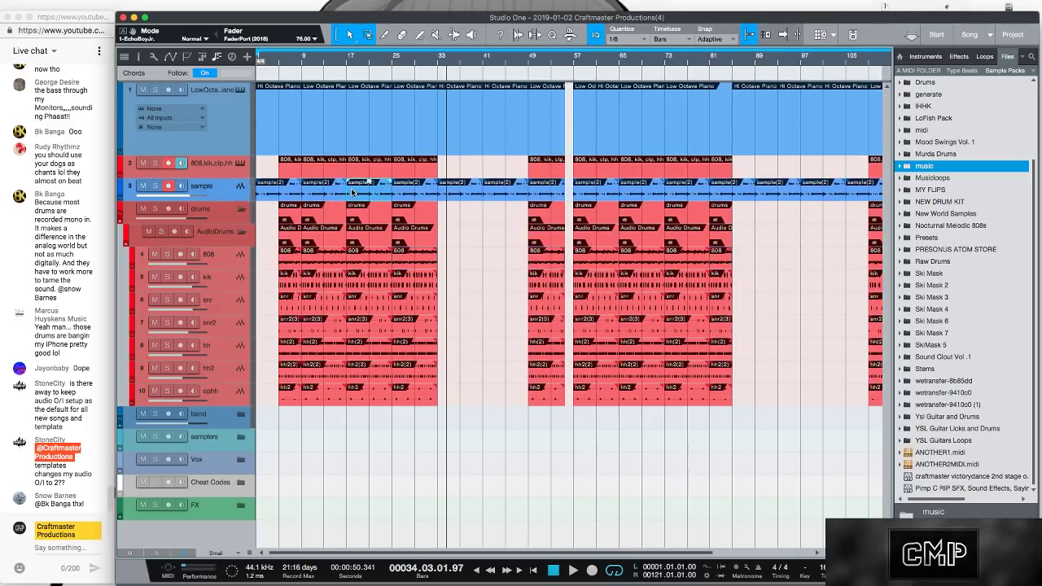
{"action": "left_click", "coordinate": [284, 65]}
{"action": "key", "text": "space"}
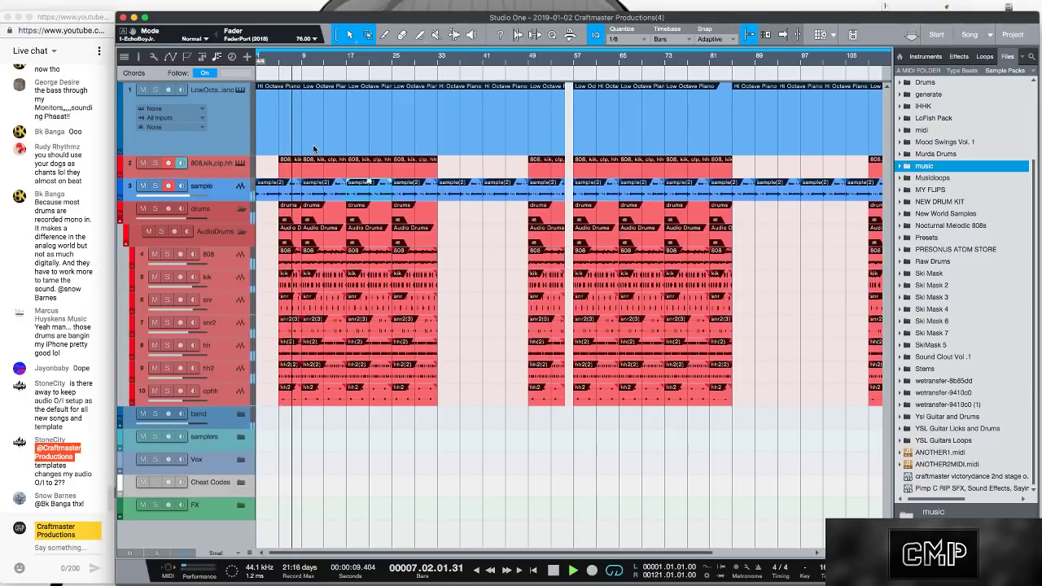
{"action": "right_click", "coordinate": [332, 192]}
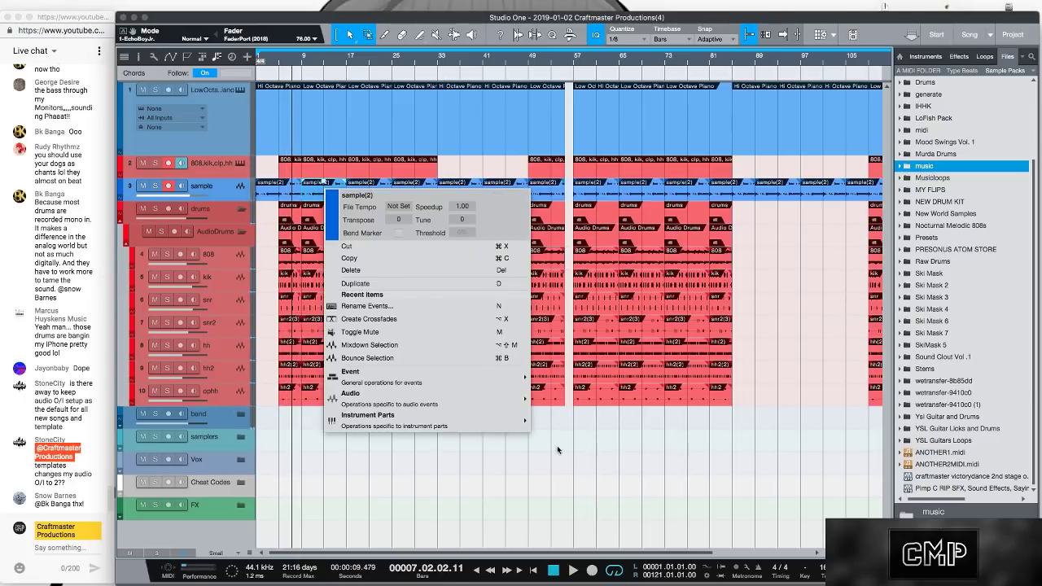
{"action": "left_click", "coordinate": [439, 438]}
{"action": "right_click", "coordinate": [342, 194]}
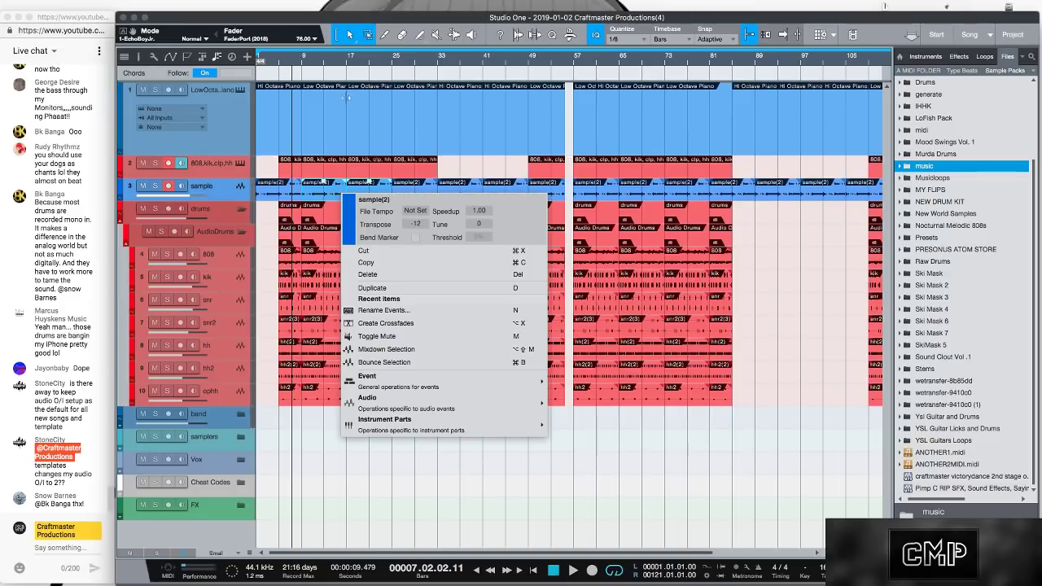
{"action": "left_click", "coordinate": [303, 86]}
Play the transposed sample from bar 7 and reset the transposition of both events
{"action": "left_click", "coordinate": [289, 61]}
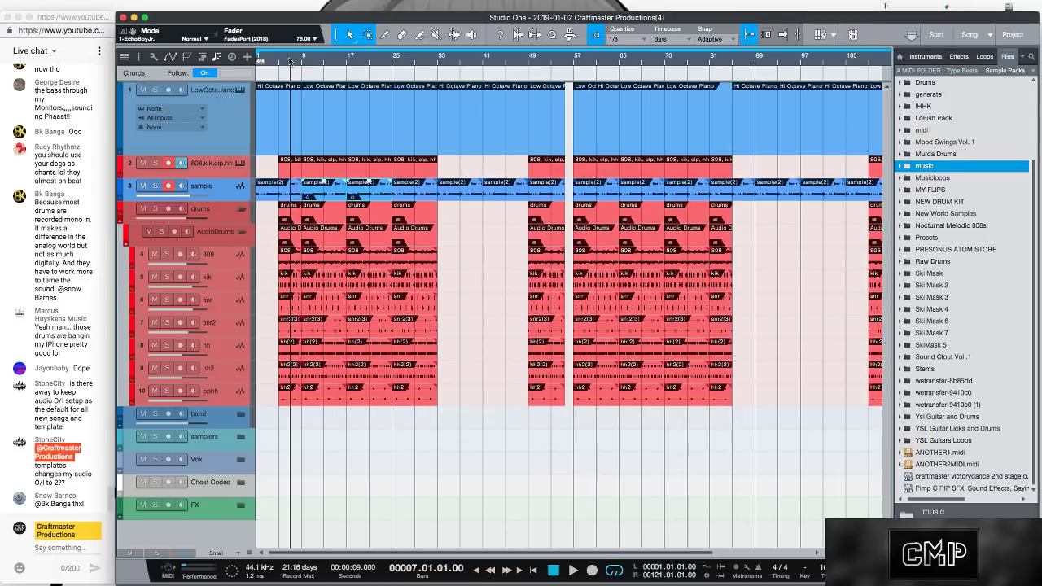
{"action": "key", "text": "space"}
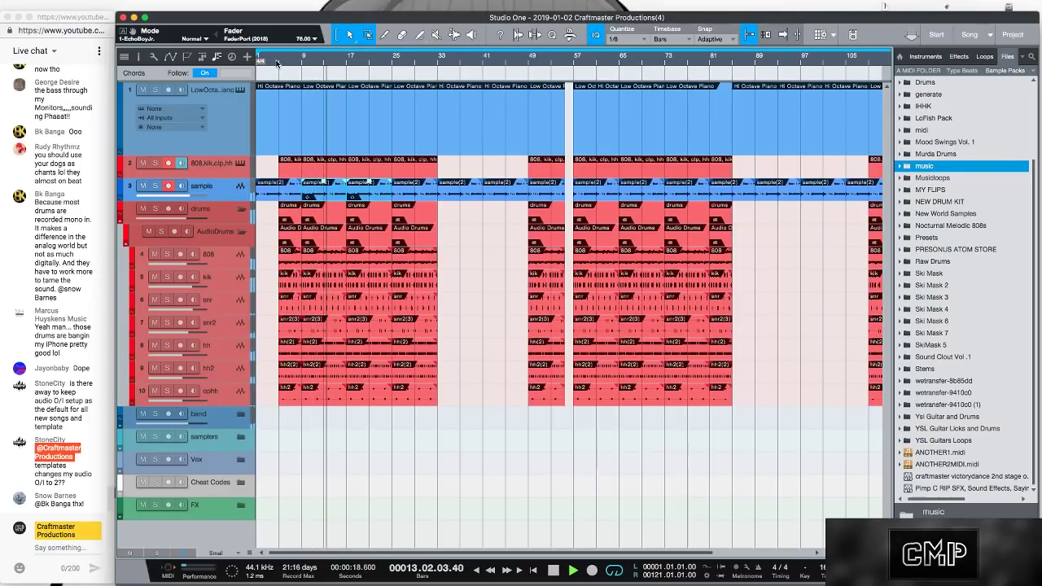
{"action": "key", "text": "space"}
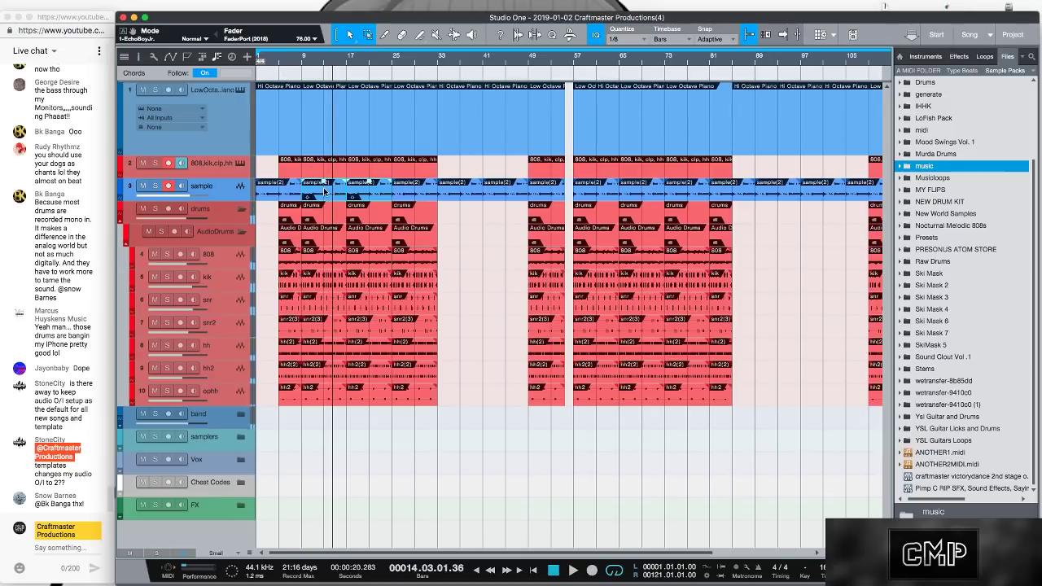
{"action": "right_click", "coordinate": [332, 189]}
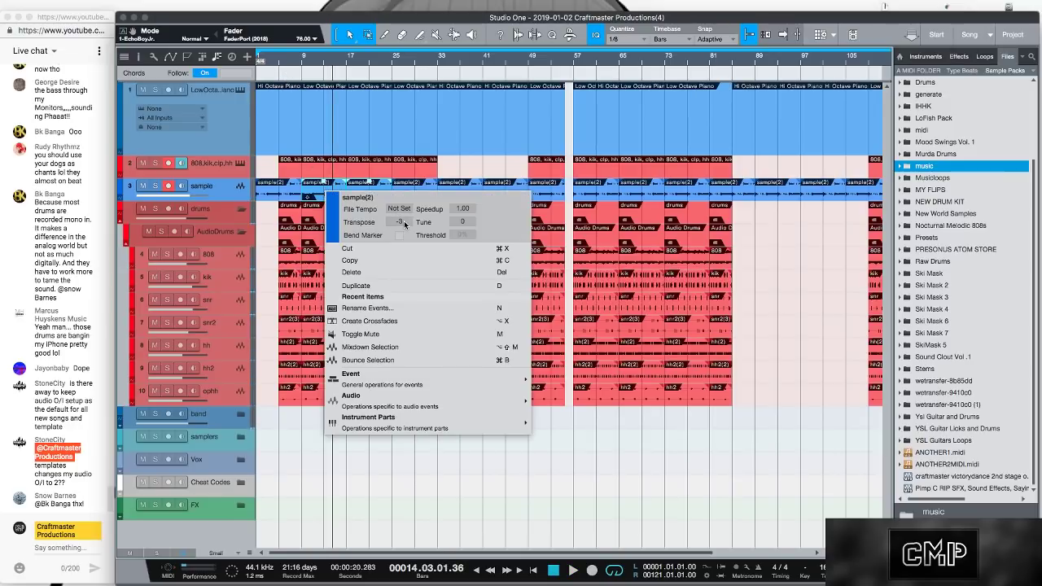
{"action": "left_click", "coordinate": [228, 194]}
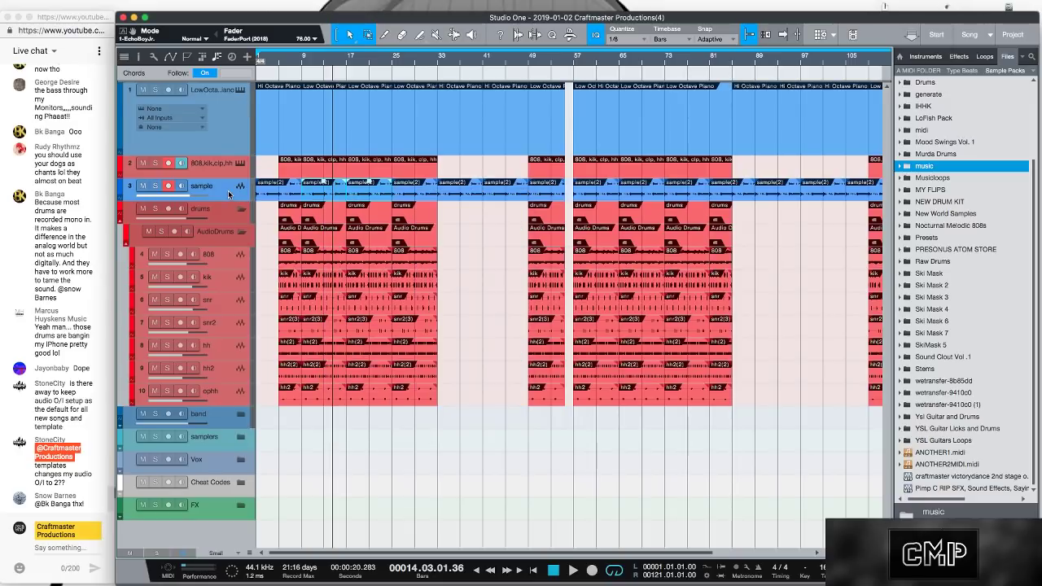
Add the HalfTime plug-in to the sample track's inserts and place it before Pro EQ
{"action": "key", "text": "F4"}
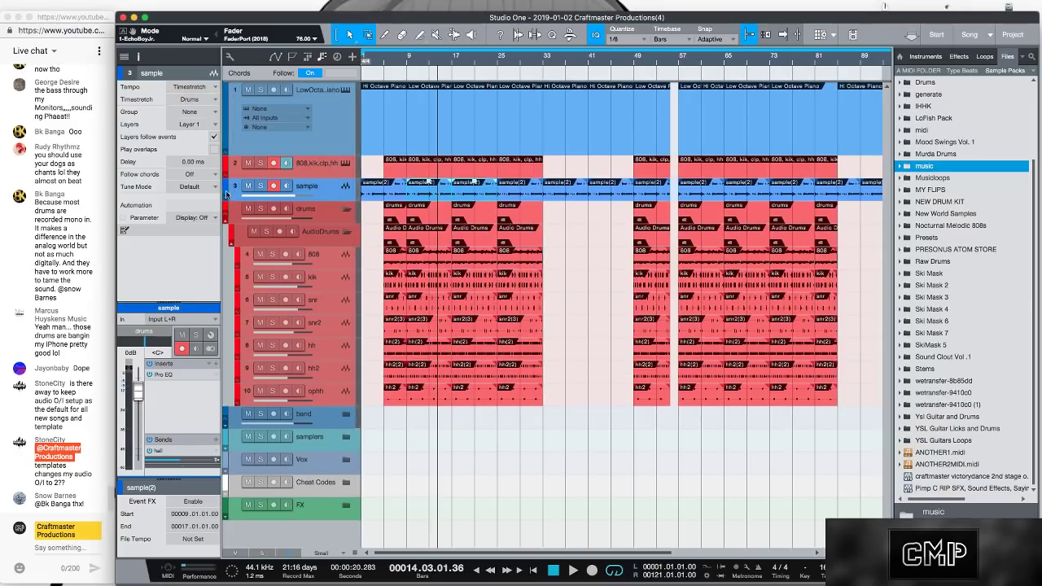
{"action": "left_click", "coordinate": [216, 364]}
{"action": "left_click", "coordinate": [269, 276]}
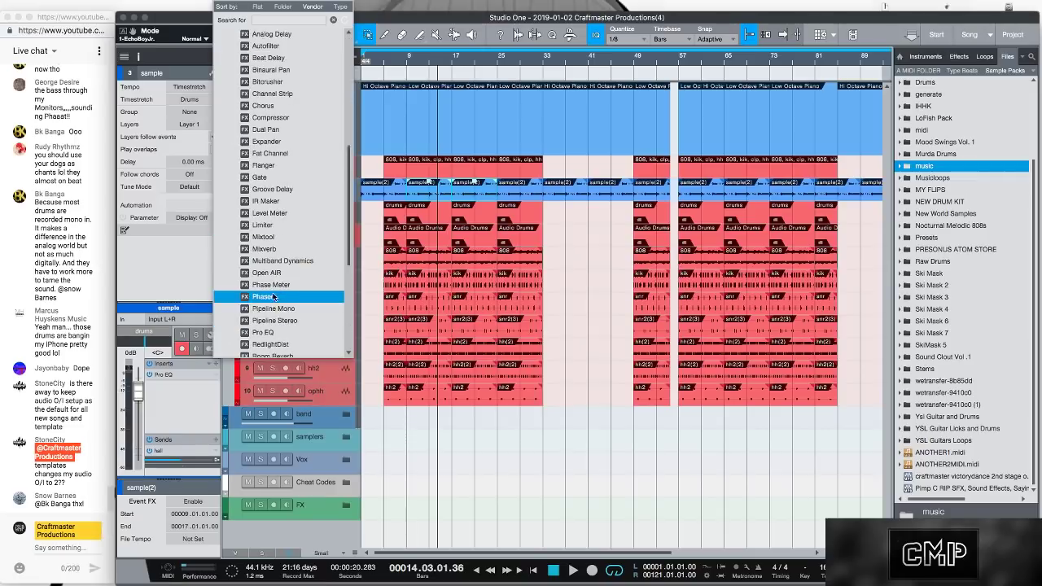
{"action": "scroll", "coordinate": [274, 298], "scroll_direction": "down", "scroll_amount": 1}
{"action": "scroll", "coordinate": [274, 298], "scroll_direction": "up", "scroll_amount": 3}
{"action": "left_click", "coordinate": [283, 18]}
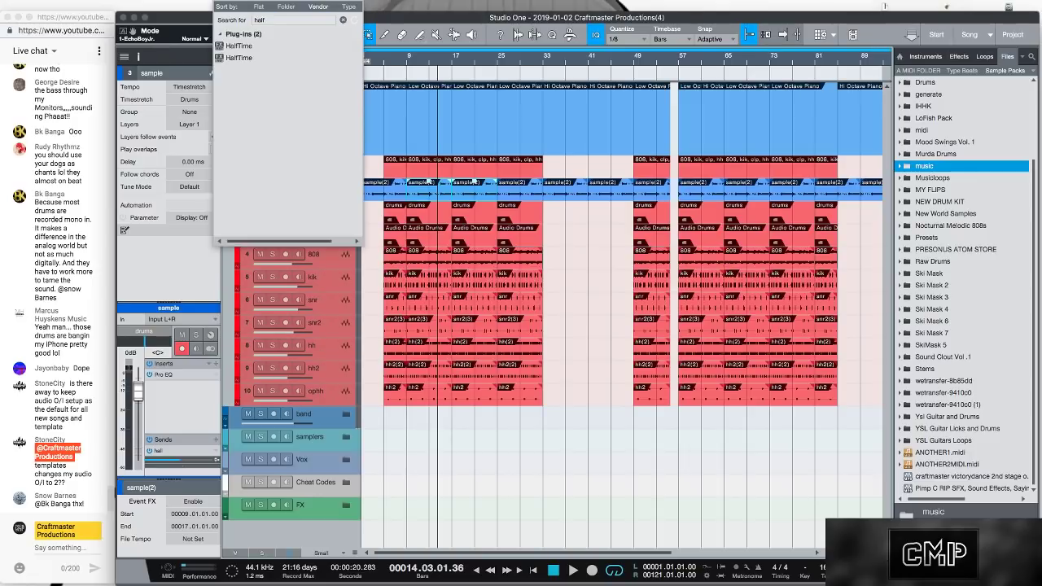
{"action": "left_click", "coordinate": [244, 46]}
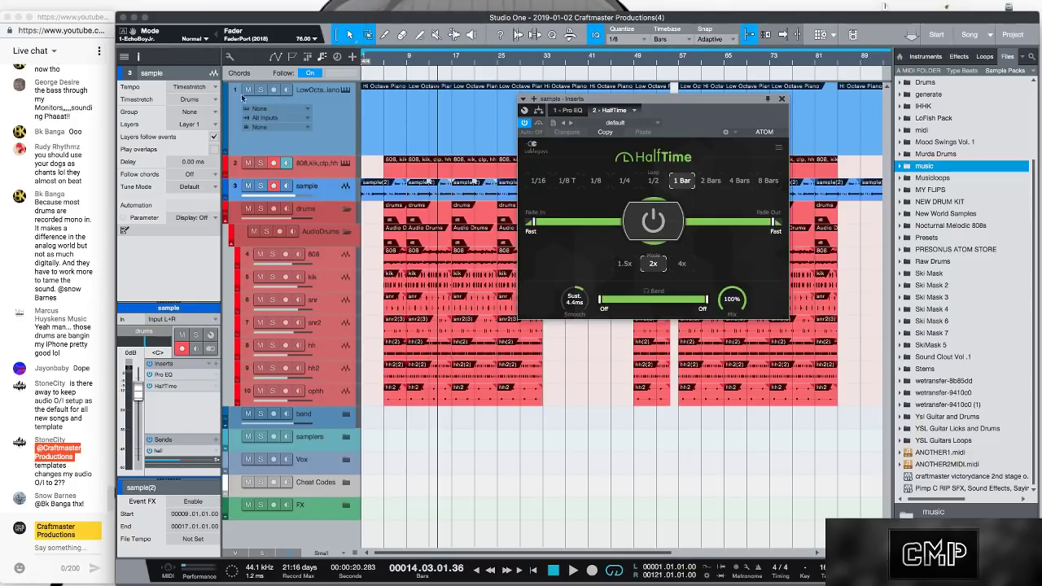
{"action": "left_click_drag", "start_coordinate": [188, 390], "coordinate": [186, 374]}
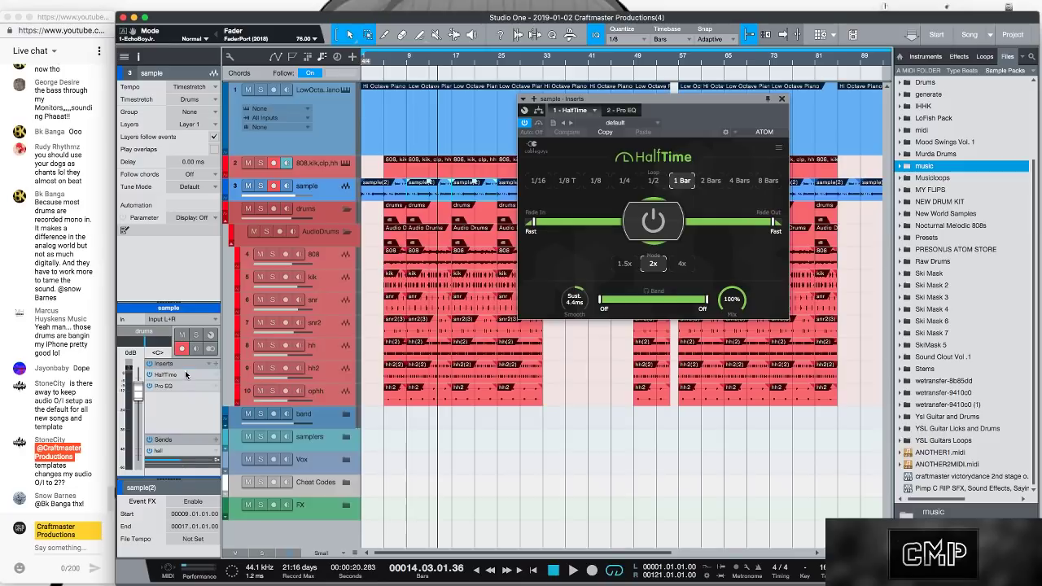
Set HalfTime's upper band limit to 2.54 kHz and audition the sample from bar 9
{"action": "left_click_drag", "start_coordinate": [706, 304], "coordinate": [674, 304]}
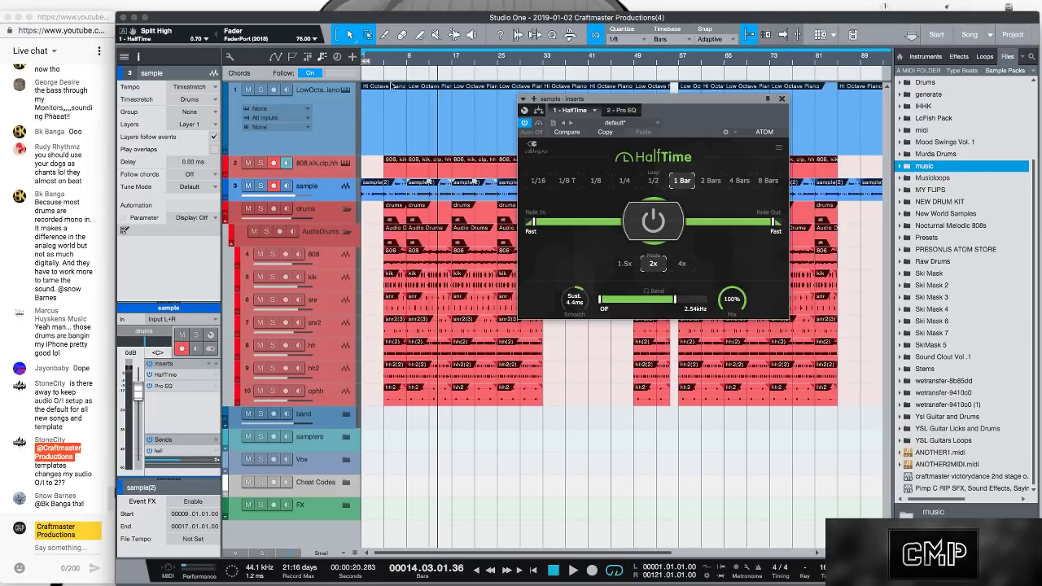
{"action": "left_click", "coordinate": [410, 63]}
{"action": "key", "text": "space"}
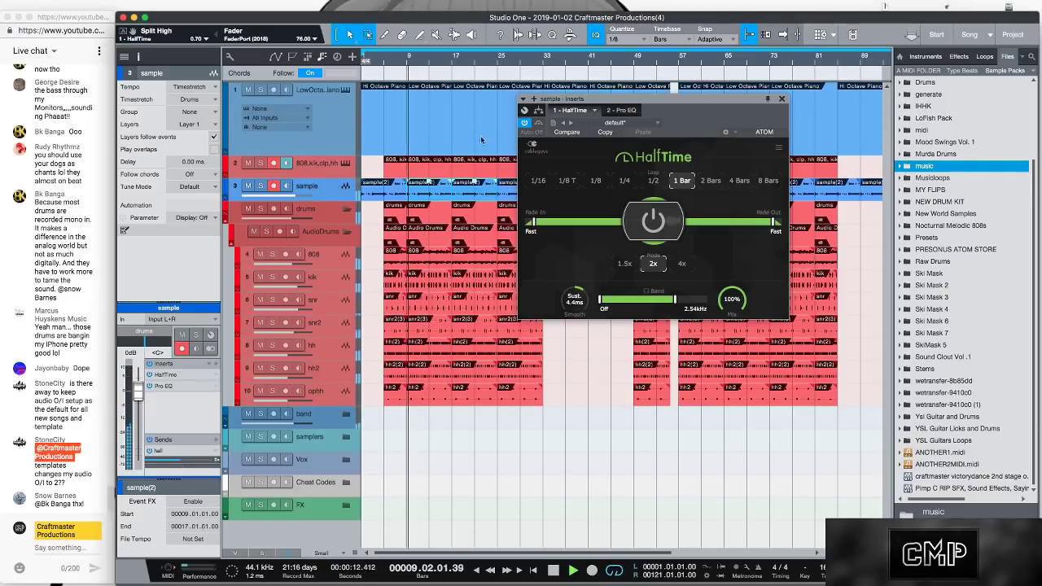
{"action": "key", "text": "space"}
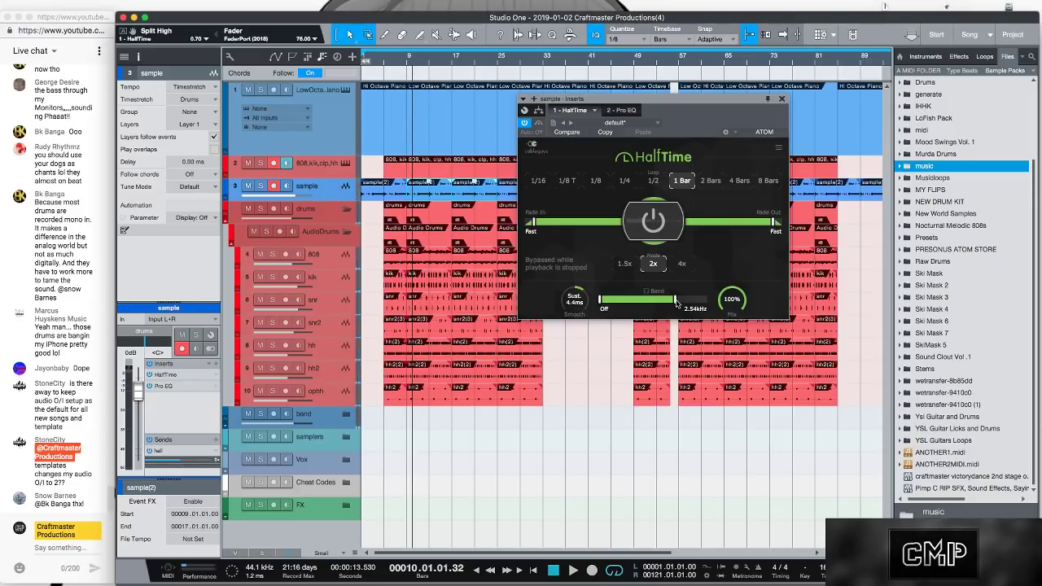
Set HalfTime's smoothing to FX 500 ms and its upper band limit to 5.12 kHz while auditioning the sample
{"action": "left_click_drag", "start_coordinate": [675, 302], "coordinate": [683, 301]}
{"action": "key", "text": "space"}
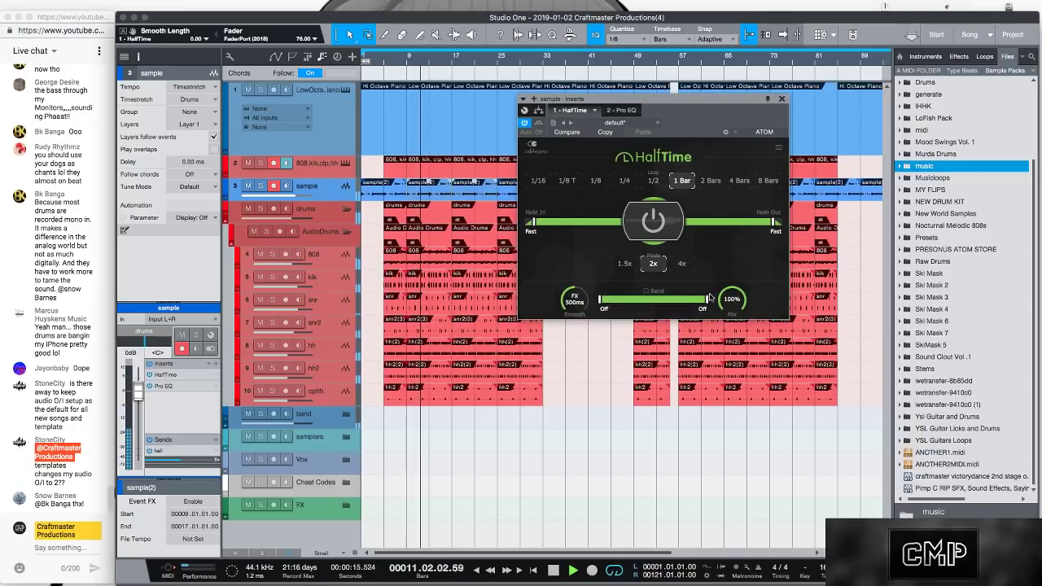
{"action": "left_click_drag", "start_coordinate": [706, 300], "coordinate": [680, 300]}
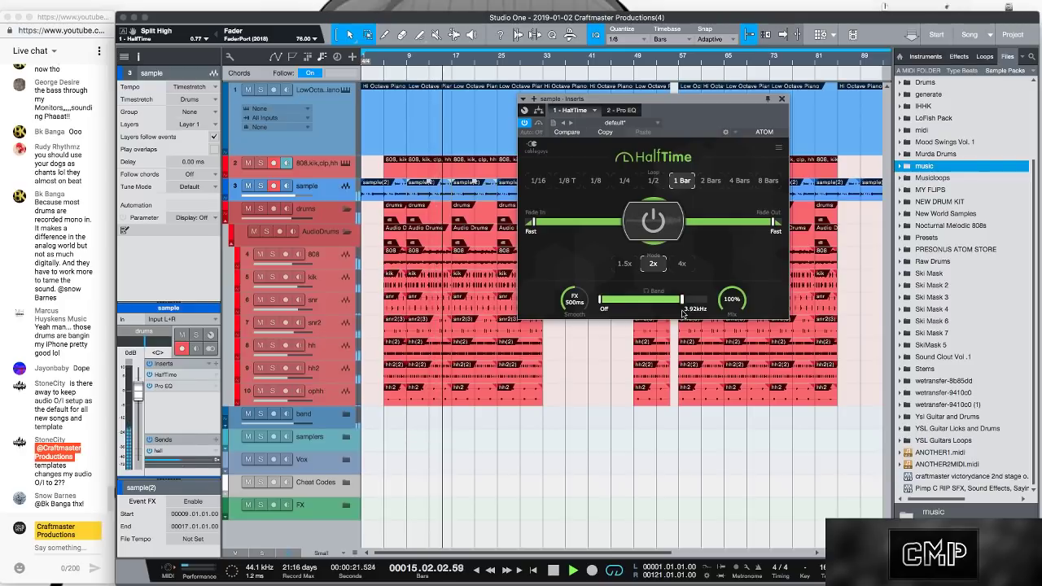
{"action": "left_click_drag", "start_coordinate": [680, 300], "coordinate": [686, 300]}
{"action": "key", "text": "space"}
{"action": "left_click", "coordinate": [782, 99]}
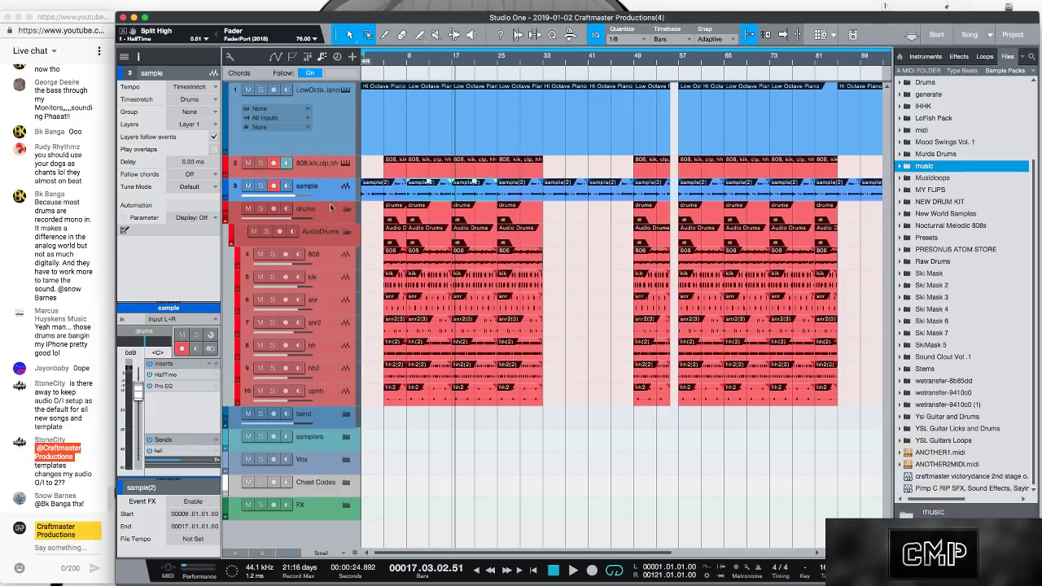
Show an automation envelope for HalfTime's bypass on the sample track and close the plug-in window
{"action": "left_click", "coordinate": [177, 377]}
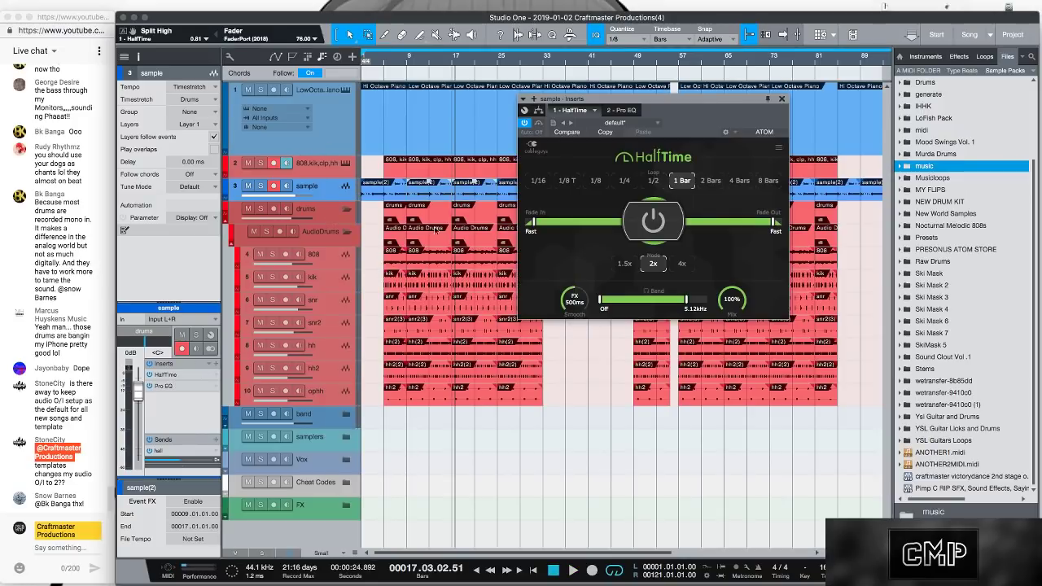
{"action": "right_click", "coordinate": [537, 124]}
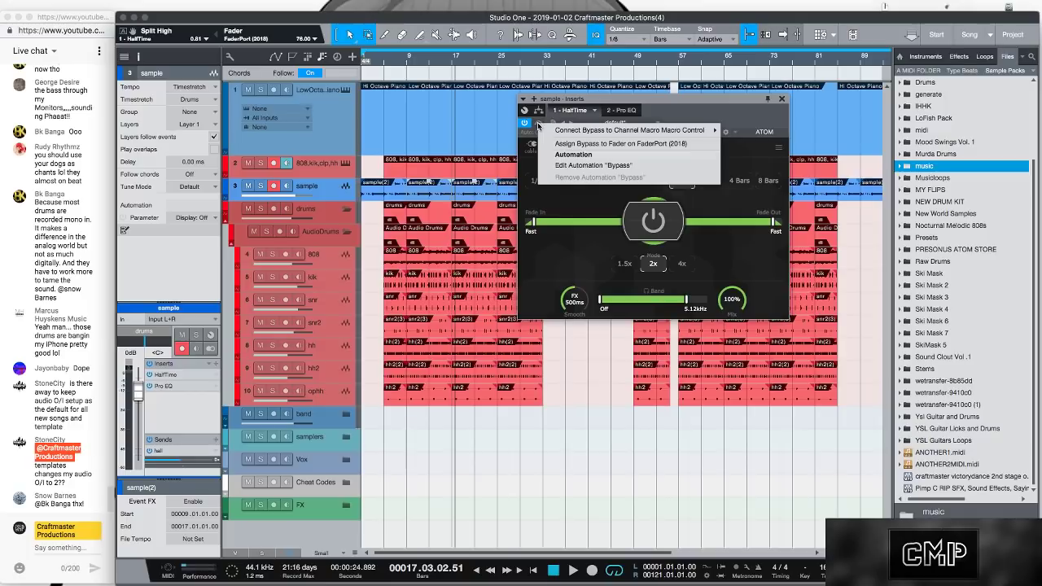
{"action": "left_click", "coordinate": [592, 165]}
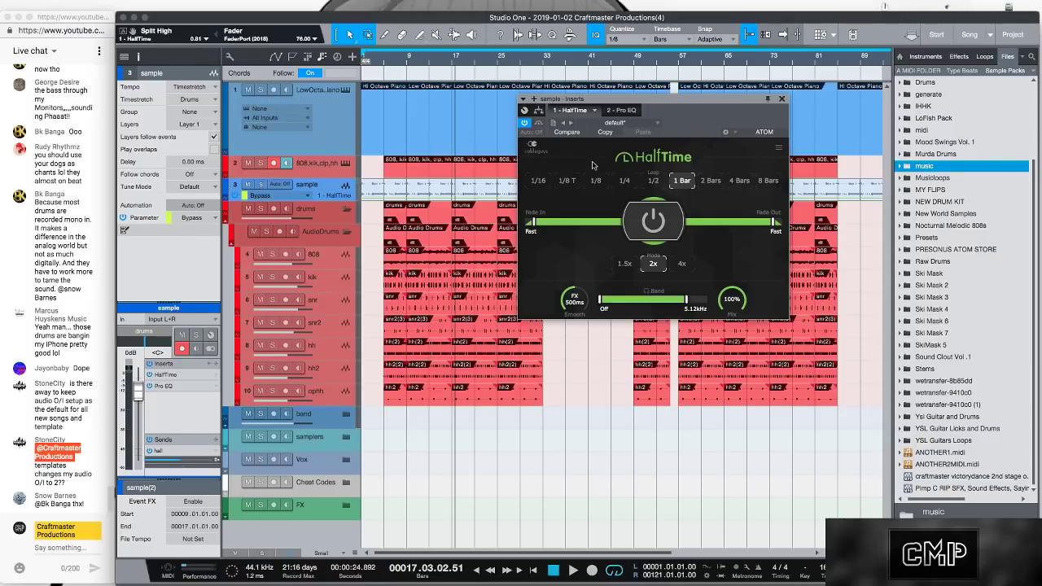
{"action": "left_click", "coordinate": [782, 100]}
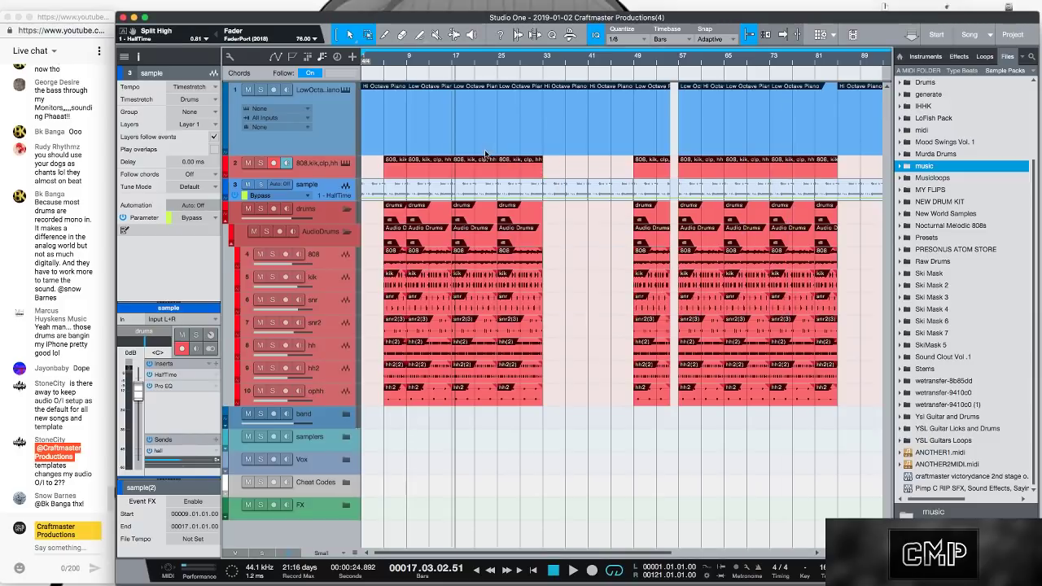
Draw stepped HalfTime bypass automation on the sample track with level changes at bars 9, 33, 49, 85 and 109
{"action": "left_click", "coordinate": [411, 181]}
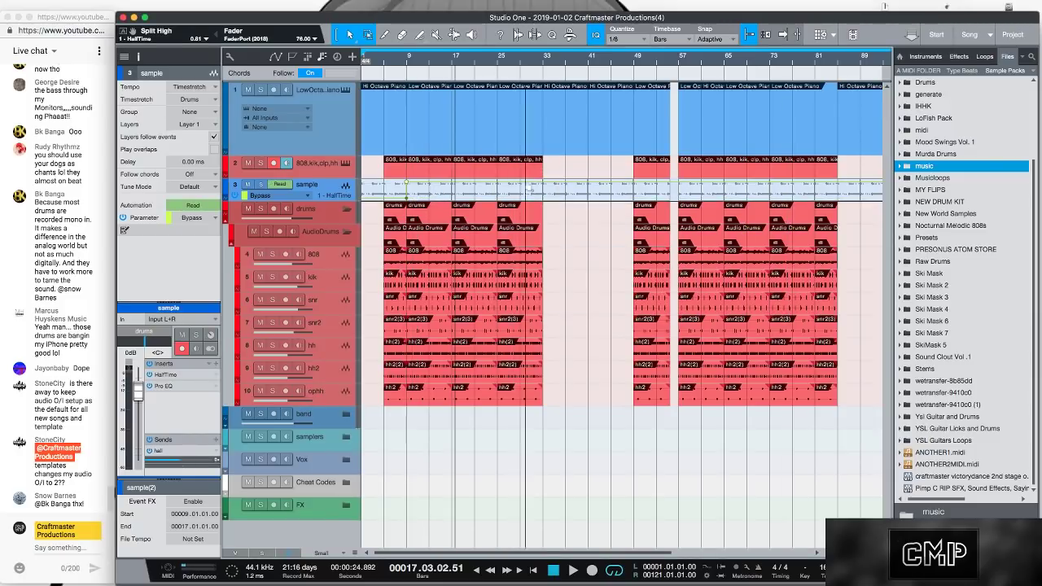
{"action": "left_click", "coordinate": [543, 189]}
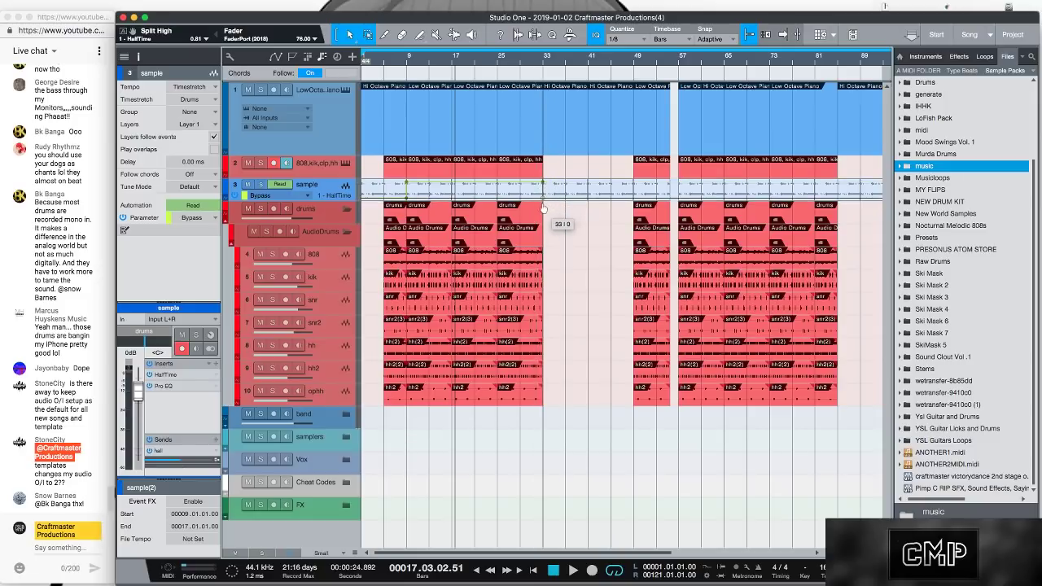
{"action": "left_click", "coordinate": [634, 195]}
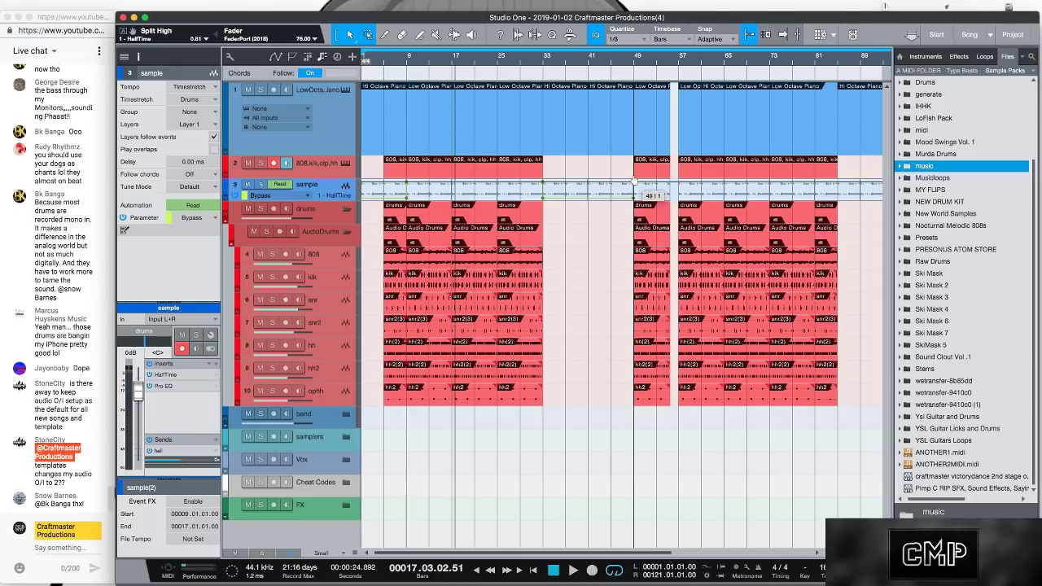
{"action": "left_click_drag", "start_coordinate": [634, 196], "coordinate": [633, 182]}
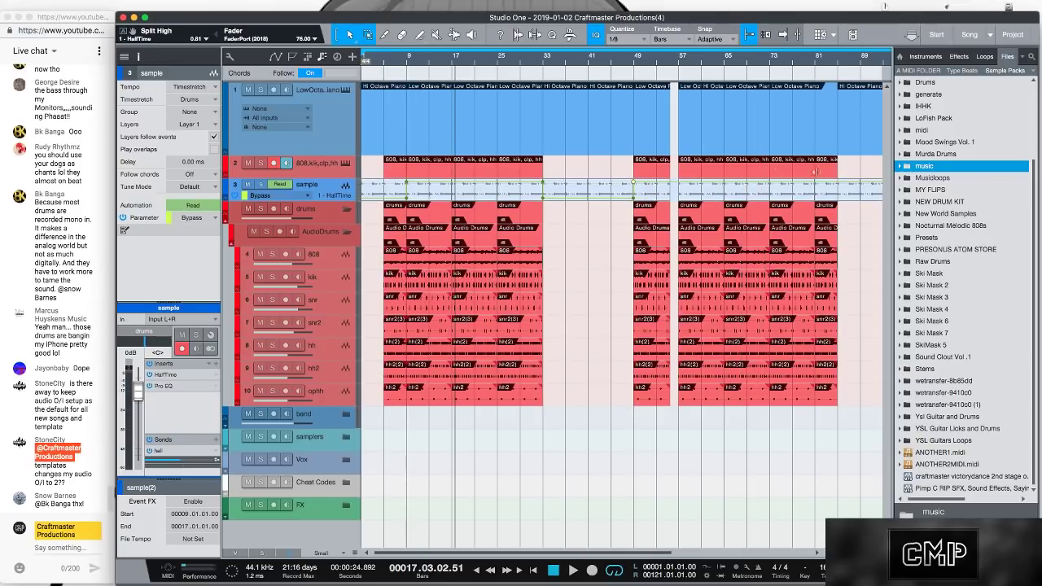
{"action": "left_click", "coordinate": [838, 184]}
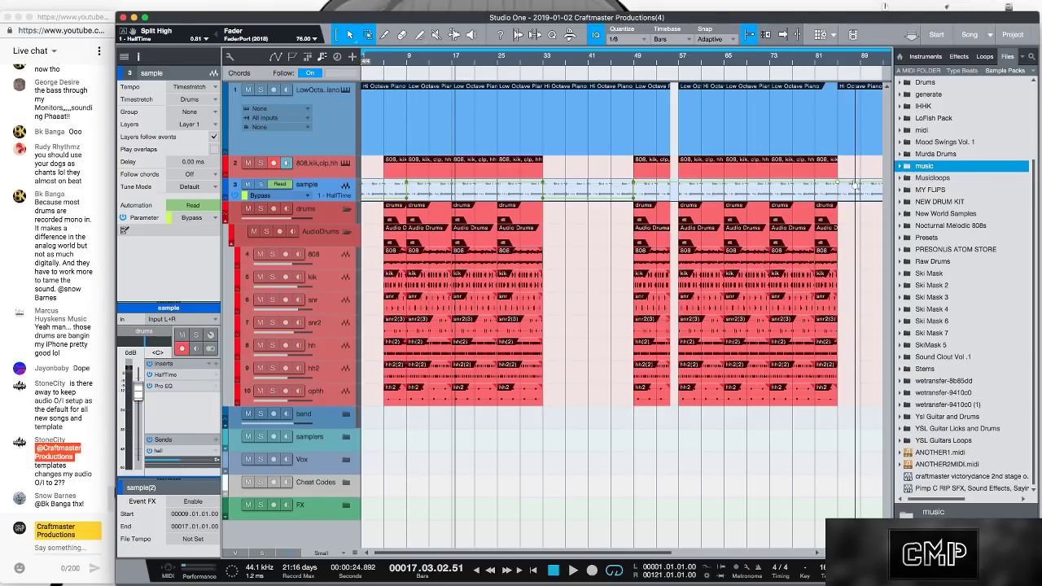
{"action": "left_click_drag", "start_coordinate": [838, 184], "coordinate": [838, 198]}
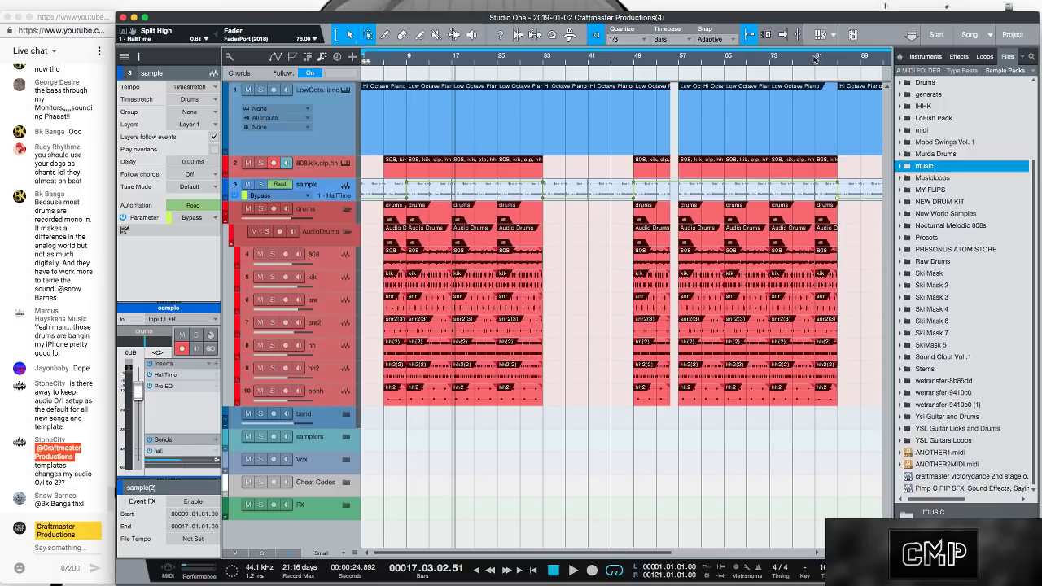
{"action": "left_click_drag", "start_coordinate": [813, 58], "coordinate": [628, 58]}
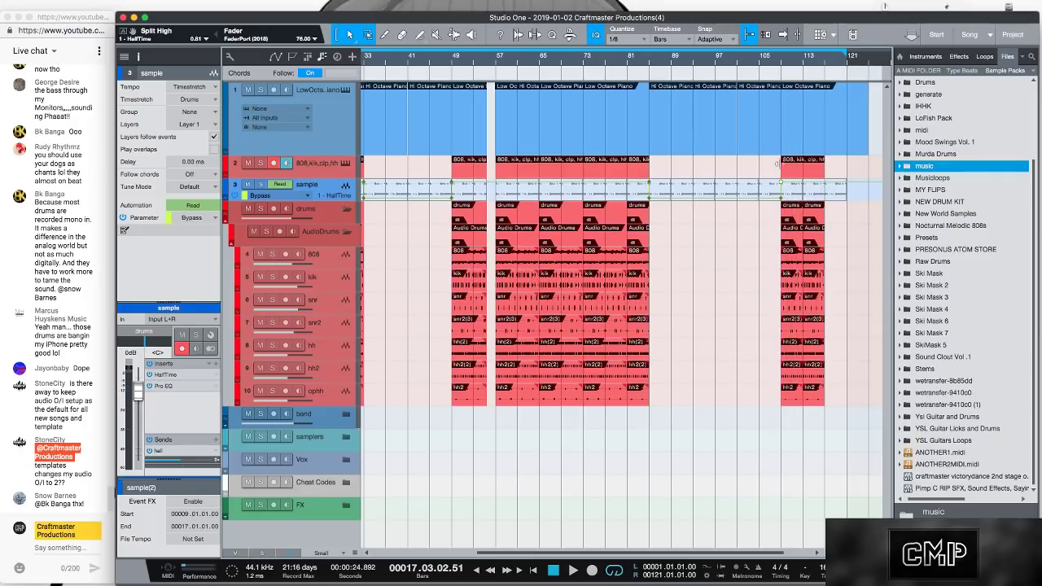
{"action": "left_click_drag", "start_coordinate": [463, 57], "coordinate": [599, 60]}
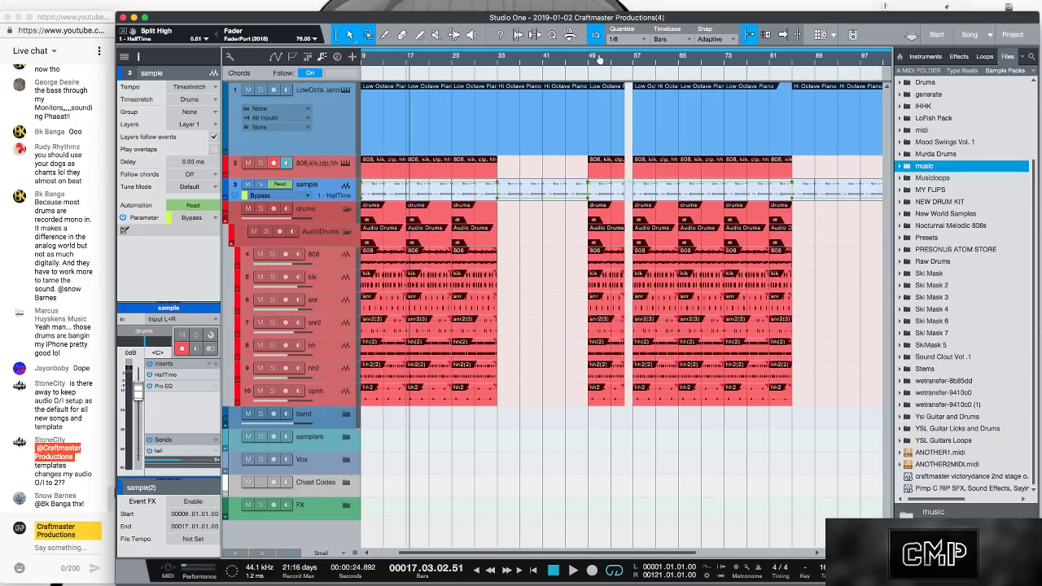
Audition the song and invert HalfTime's bypass envelope through bar 109, adding a raised section from bar 61 to 65
{"action": "key", "text": "space"}
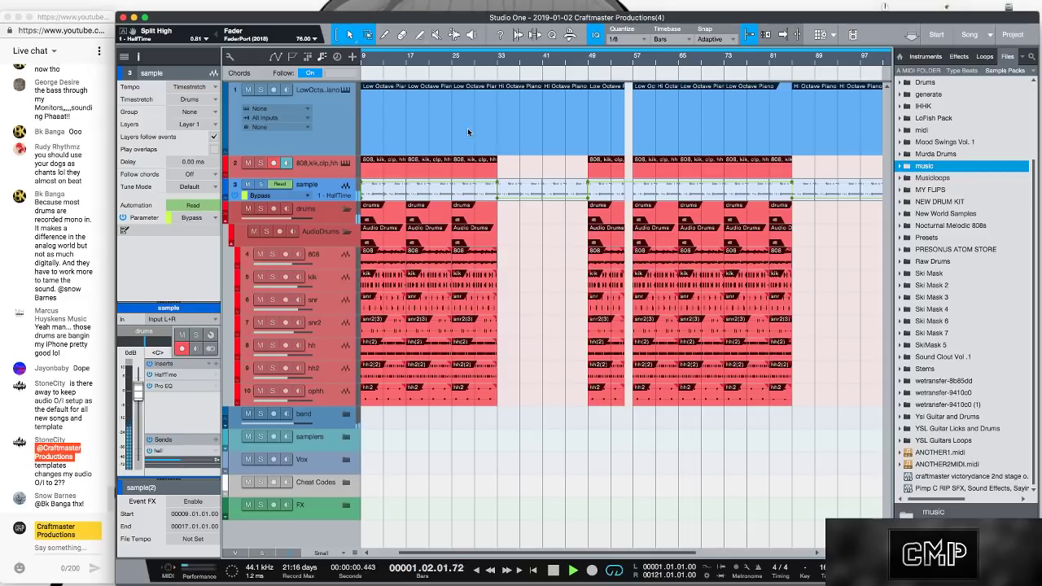
{"action": "key", "text": "w"}
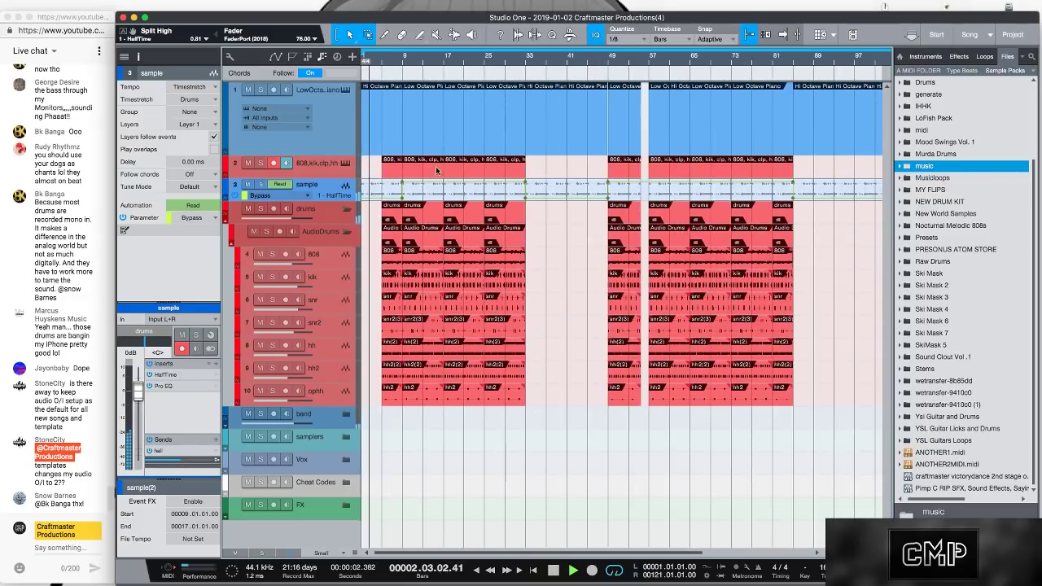
{"action": "key", "text": "comma"}
{"action": "key", "text": "space"}
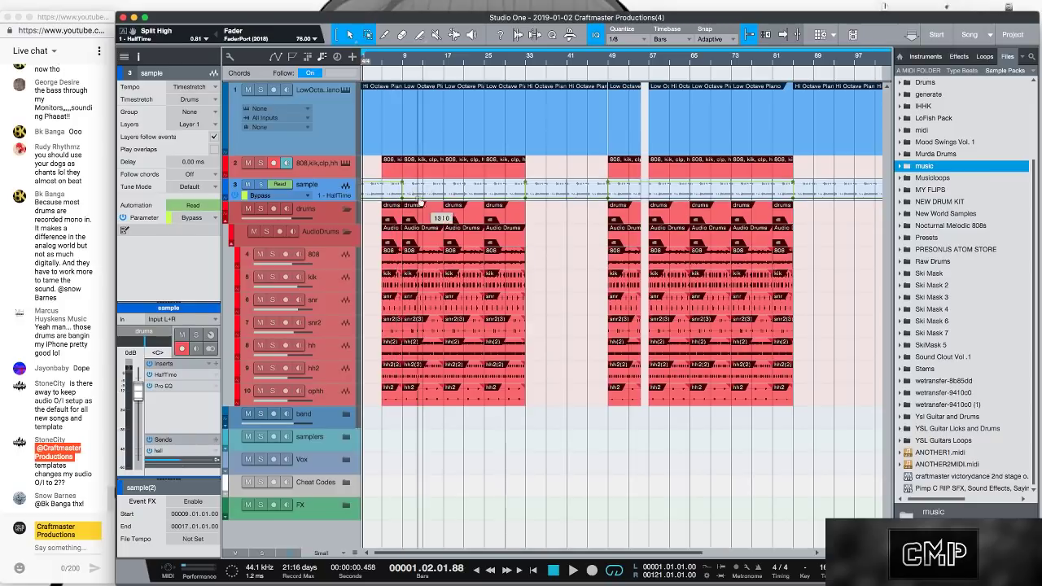
{"action": "key", "text": "space"}
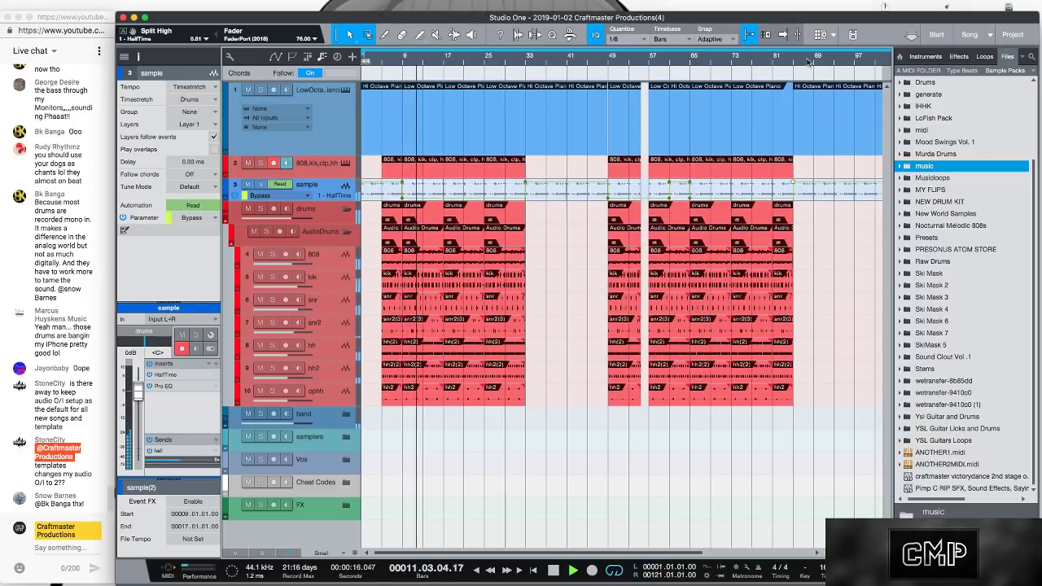
{"action": "left_click_drag", "start_coordinate": [820, 64], "coordinate": [698, 65]}
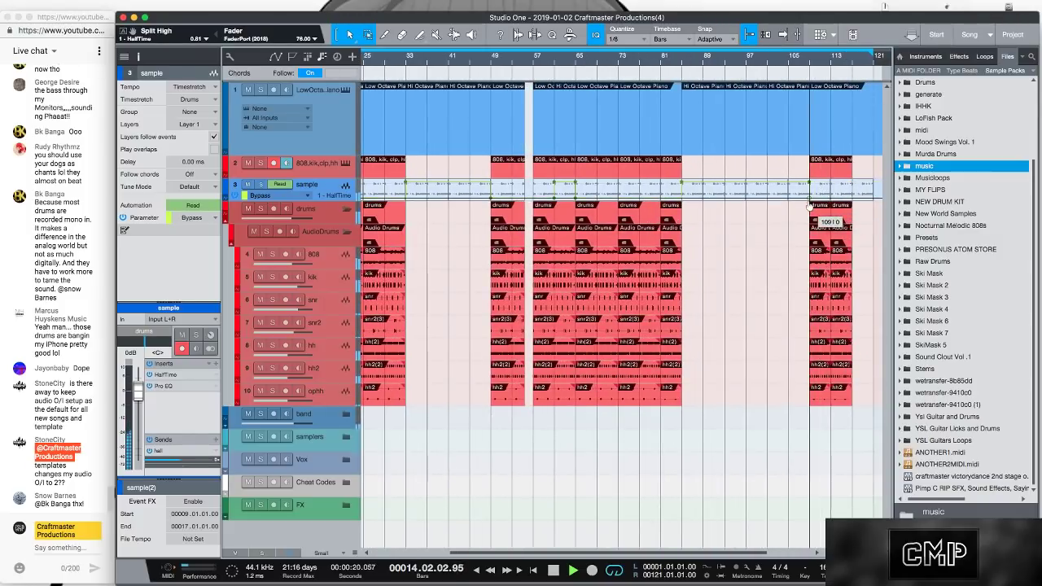
{"action": "left_click_drag", "start_coordinate": [766, 72], "coordinate": [720, 59]}
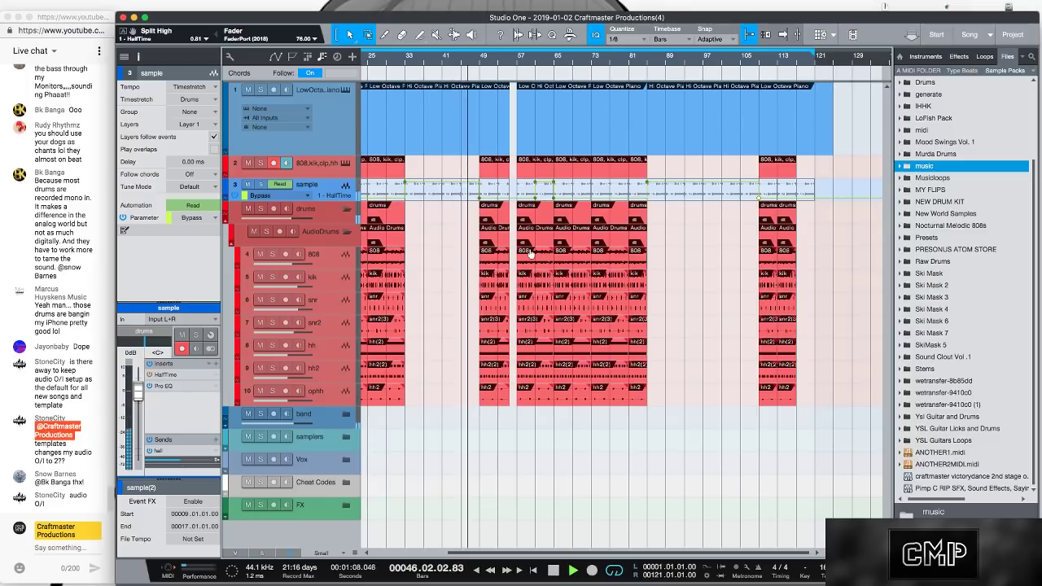
Examine the arrangement and HalfTime bypass transitions around bars 49 to 63 during playback, ending with playback stopped
{"action": "scroll", "coordinate": [481, 120], "scroll_direction": "up", "scroll_amount": 10}
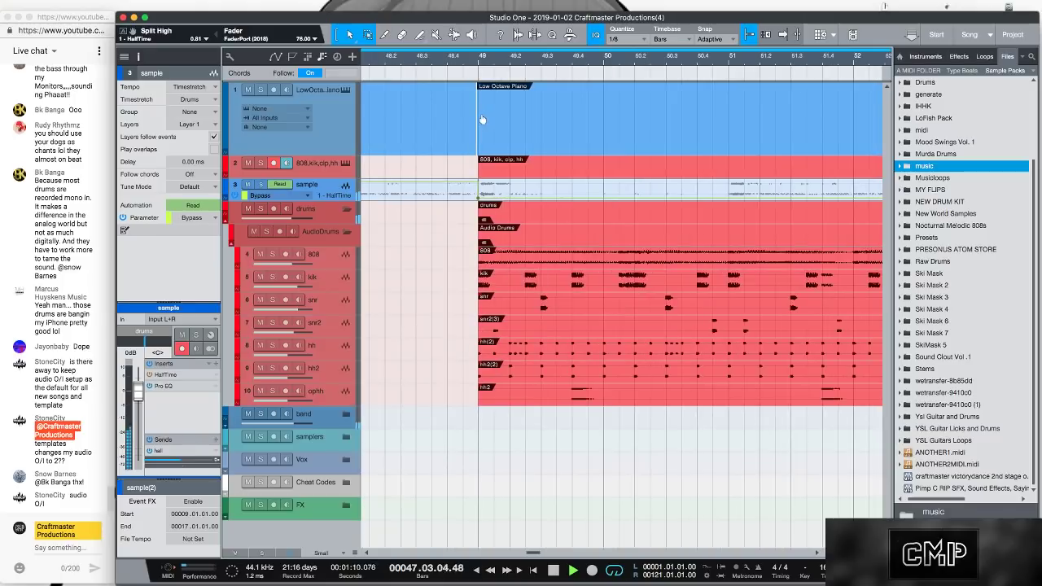
{"action": "scroll", "coordinate": [482, 120], "scroll_direction": "down", "scroll_amount": 5}
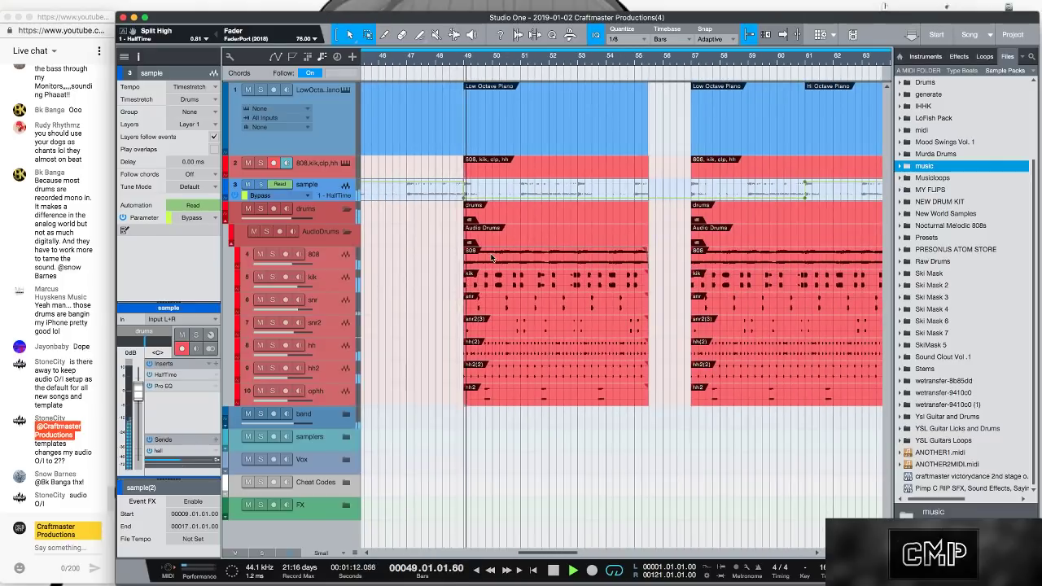
{"action": "scroll", "coordinate": [447, 64], "scroll_direction": "down", "scroll_amount": 5}
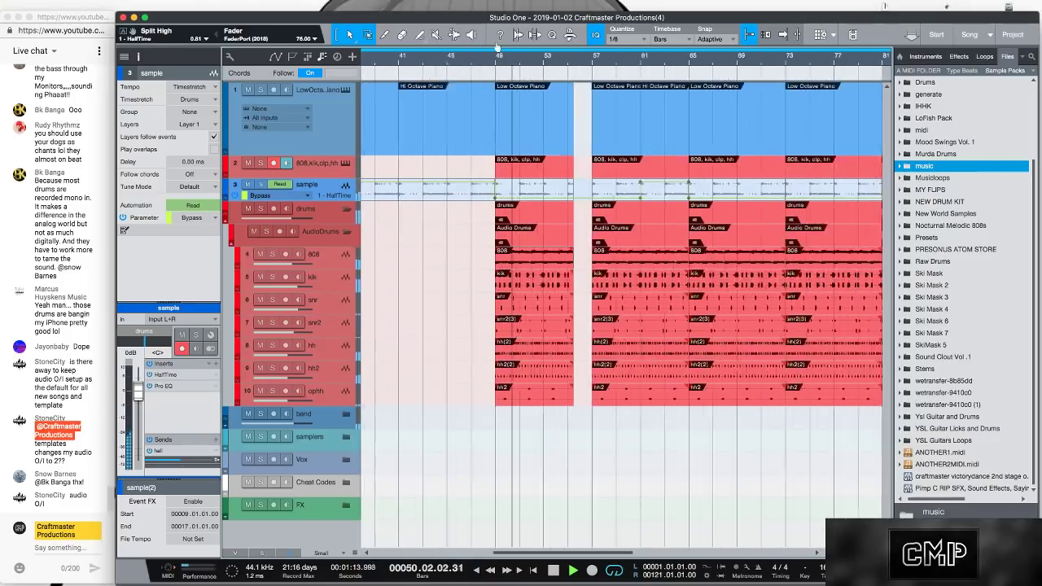
{"action": "scroll", "coordinate": [498, 39], "scroll_direction": "down", "scroll_amount": 4}
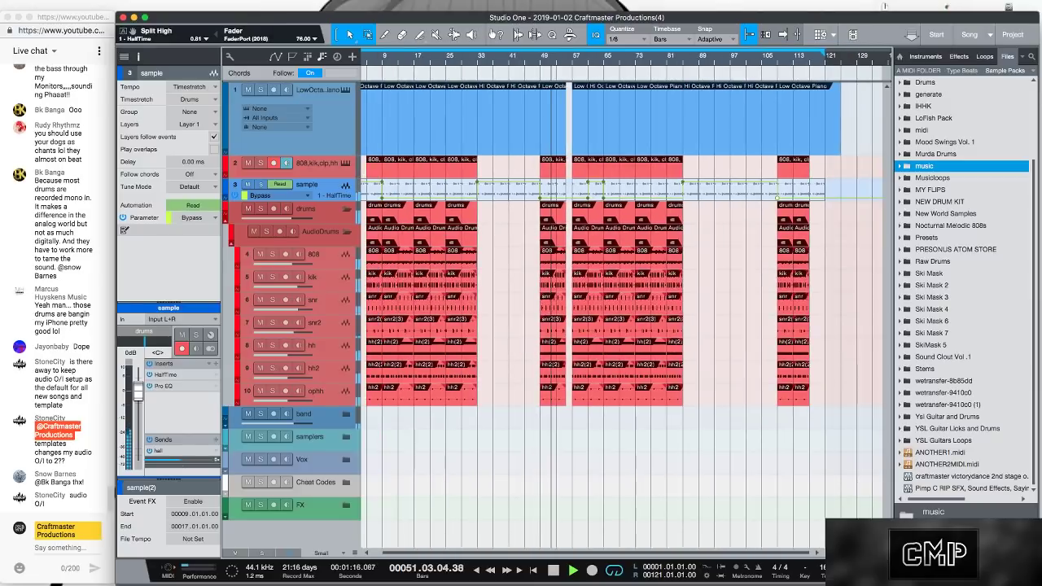
{"action": "scroll", "coordinate": [494, 32], "scroll_direction": "up", "scroll_amount": 1}
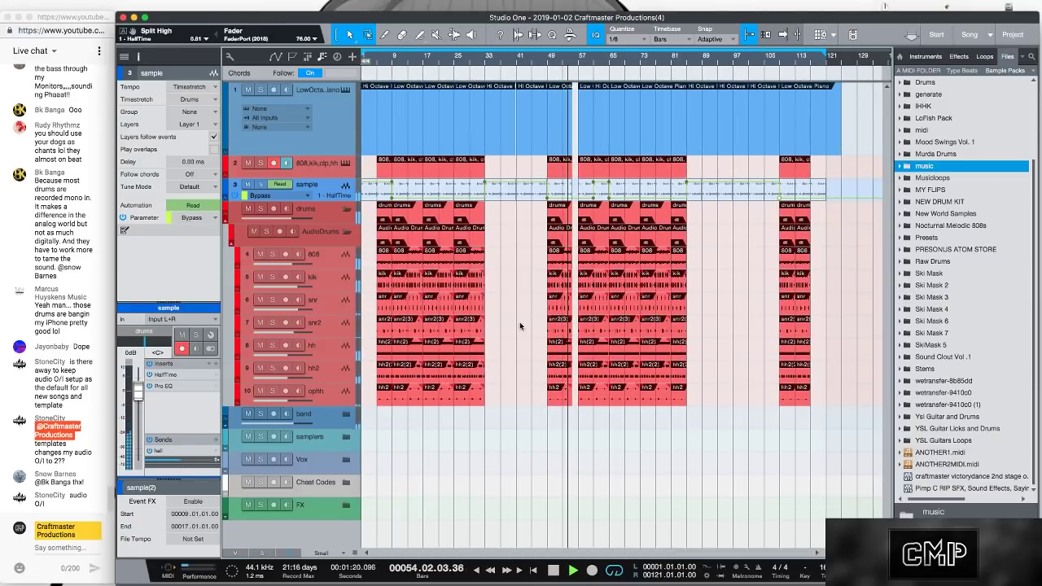
{"action": "scroll", "coordinate": [519, 327], "scroll_direction": "down", "scroll_amount": 3}
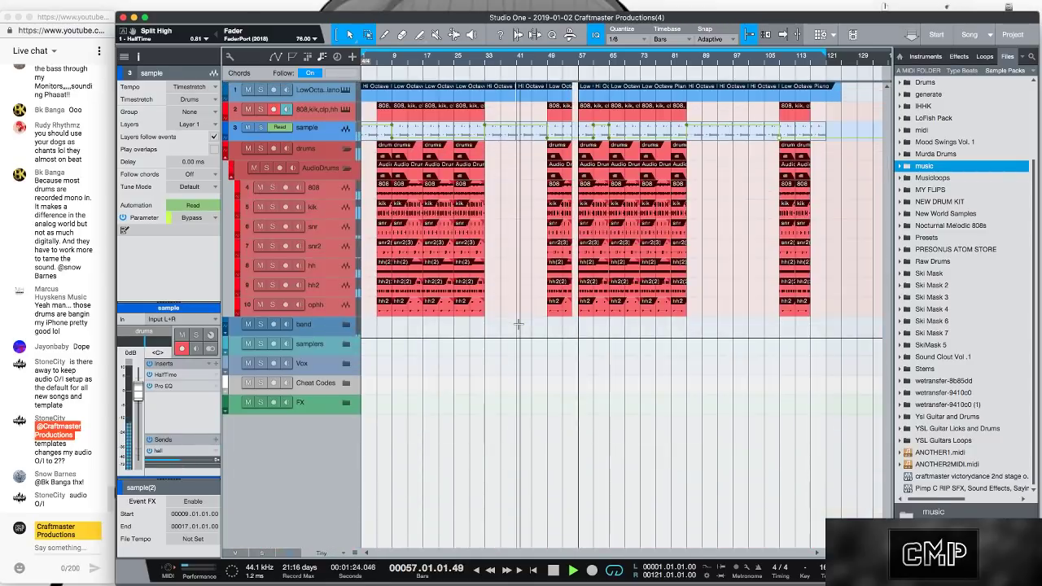
{"action": "scroll", "coordinate": [518, 324], "scroll_direction": "up", "scroll_amount": 2}
{"action": "scroll", "coordinate": [519, 324], "scroll_direction": "down", "scroll_amount": 3}
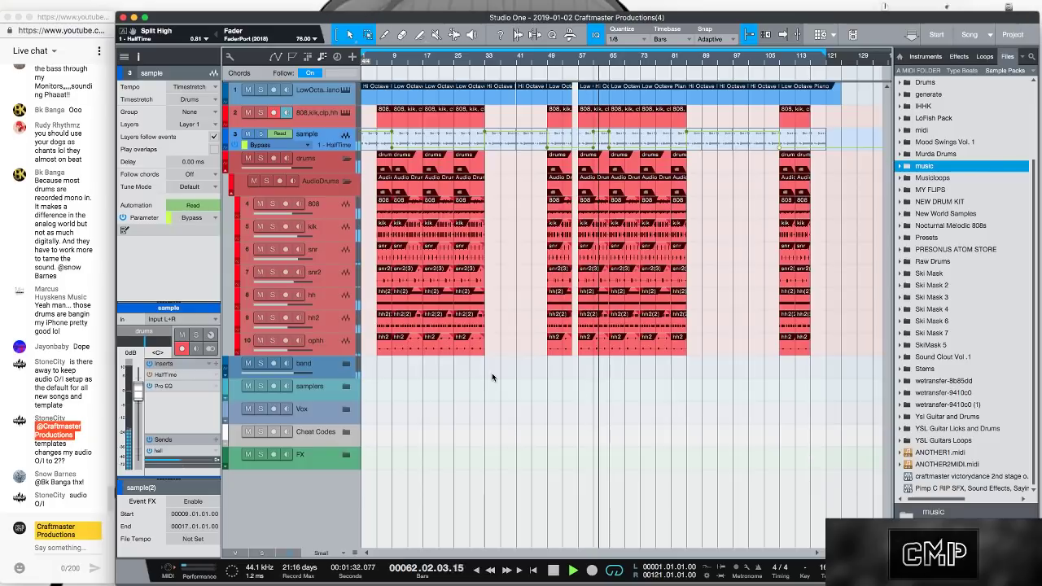
{"action": "key", "text": "space"}
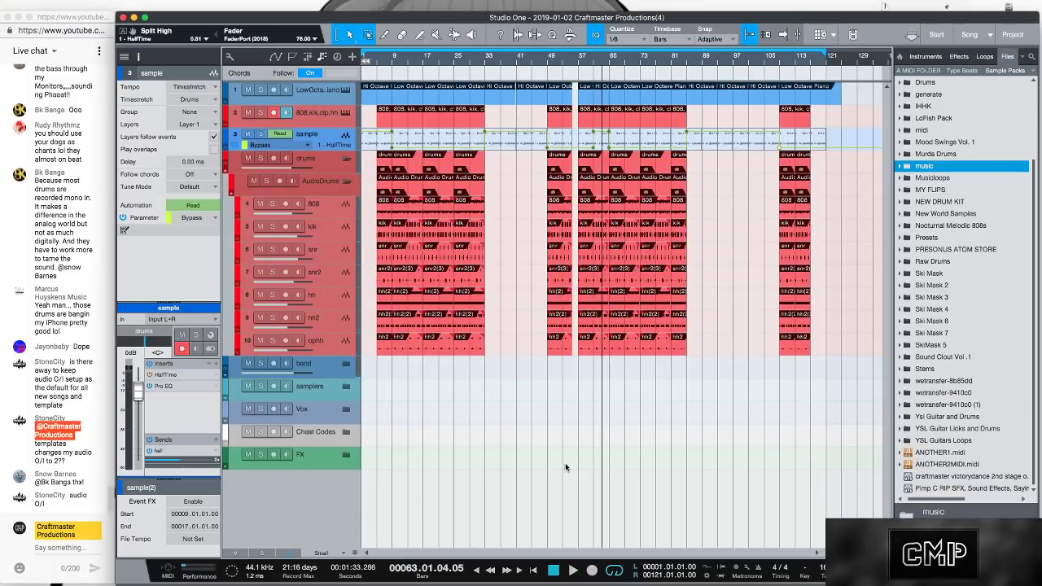
Show the mixer console and audition the mix briefly from bar 5
{"action": "key", "text": "F3"}
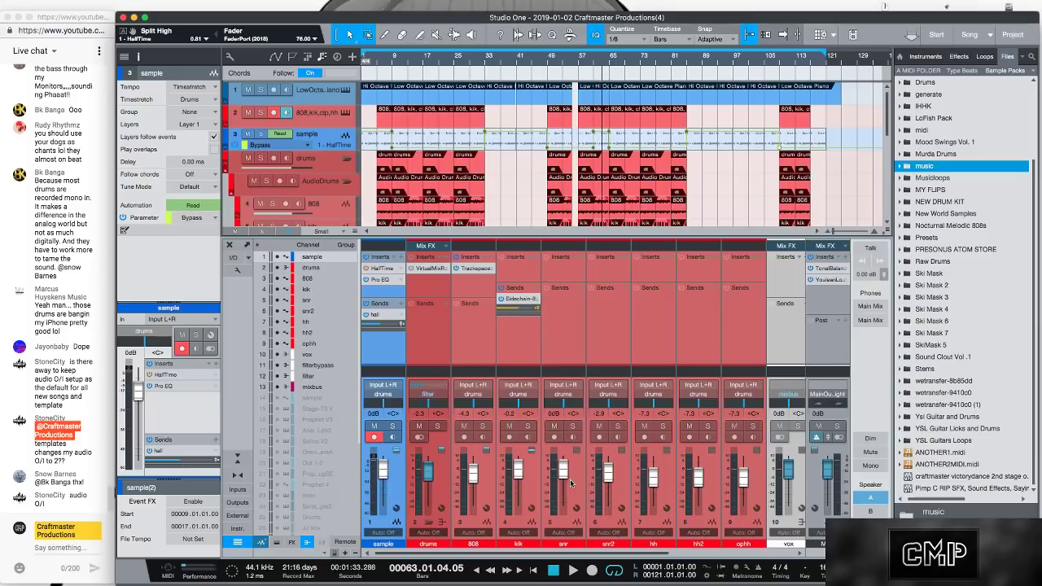
{"action": "left_click", "coordinate": [377, 61]}
{"action": "key", "text": "space"}
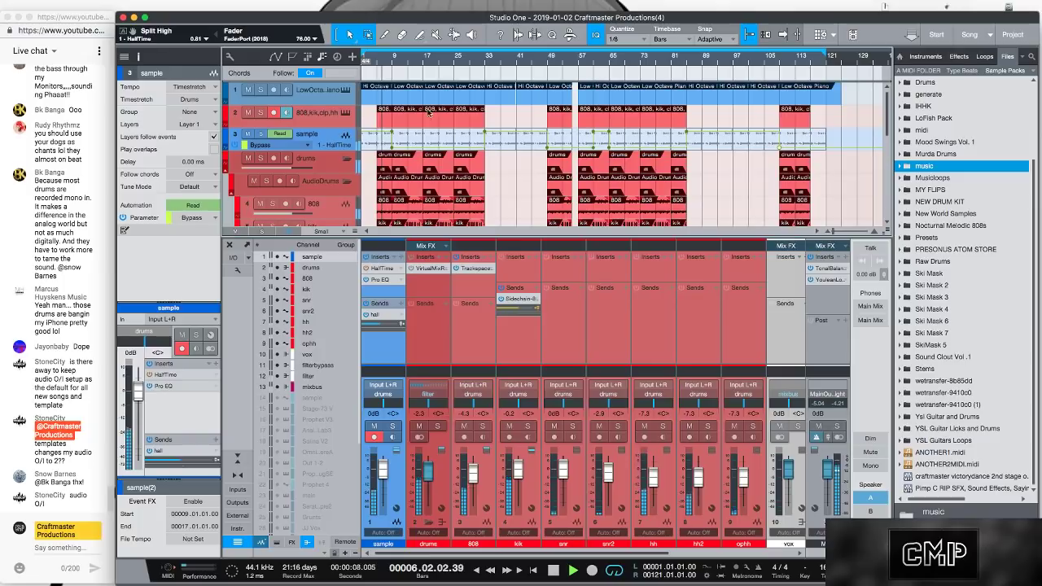
{"action": "key", "text": "space"}
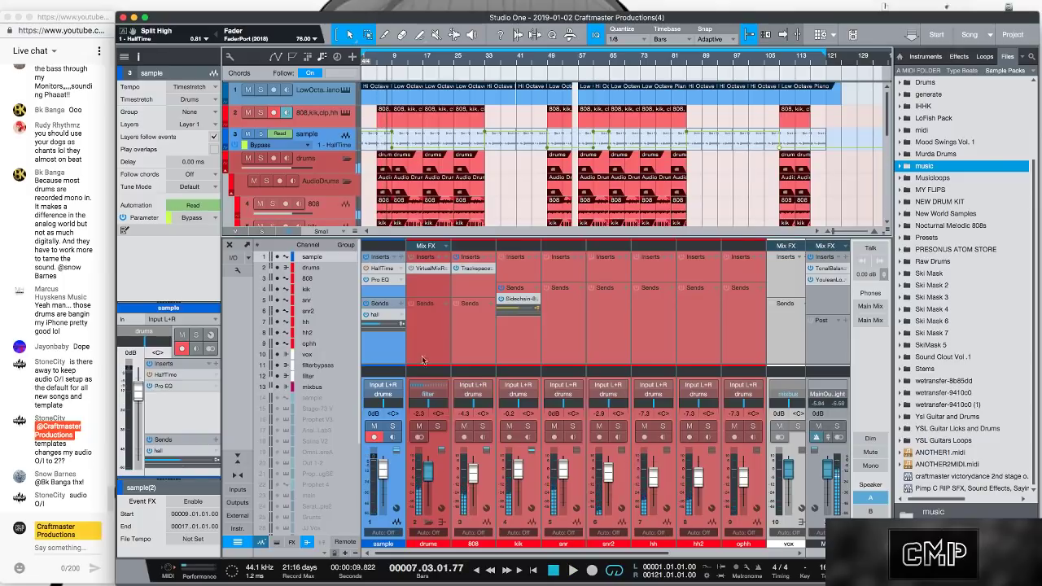
Activate the Ozone 8 insert on the mixbus channel and restart playback from bar 5
{"action": "left_click_drag", "start_coordinate": [464, 558], "coordinate": [659, 545]}
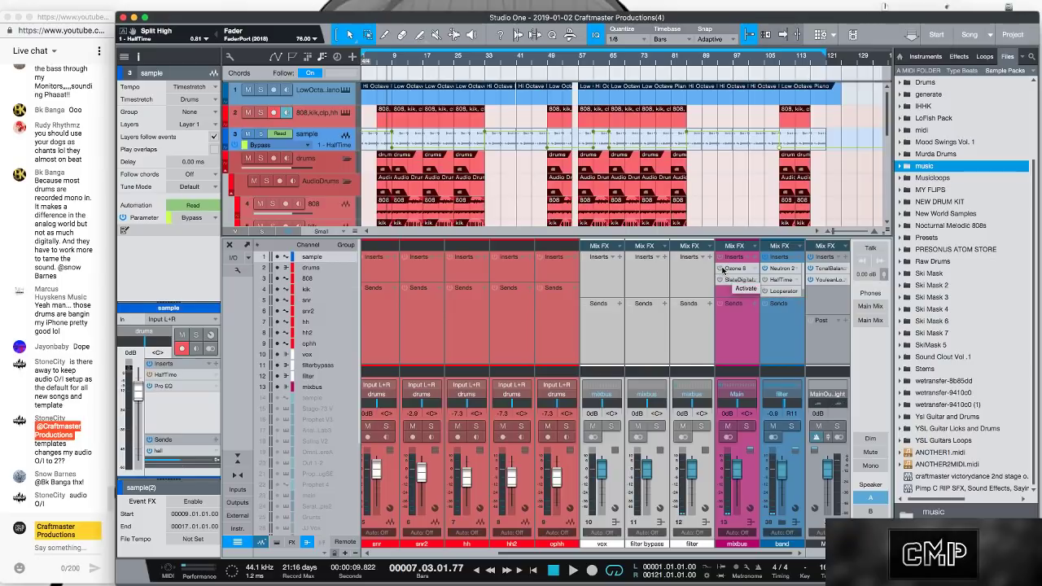
{"action": "left_click", "coordinate": [376, 61]}
{"action": "key", "text": "space"}
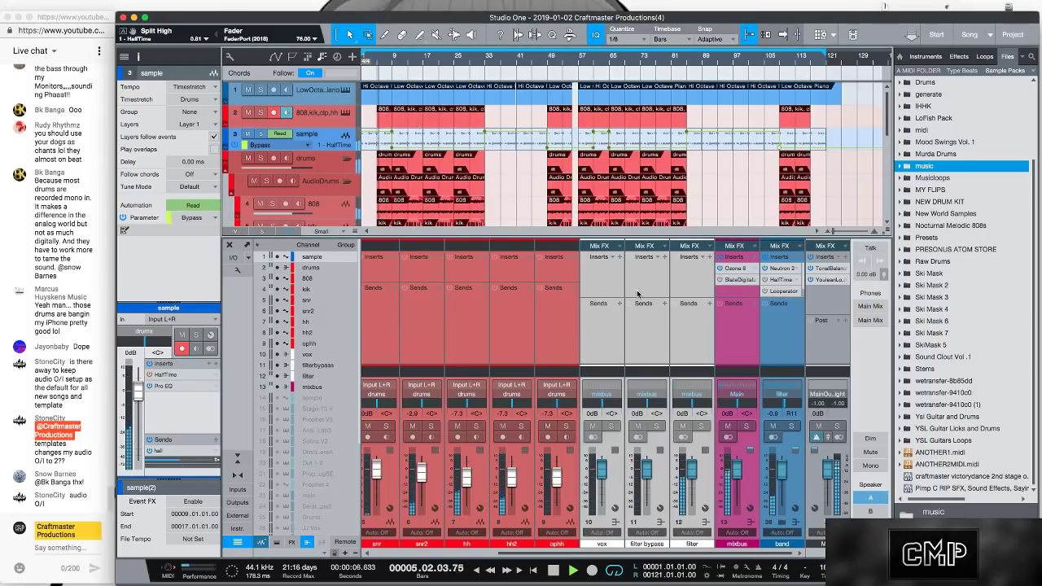
Check Ozone 8's Maximizer module, close the plug-in window and activate Slate Digital FG-X on the mixbus
{"action": "left_click", "coordinate": [735, 270]}
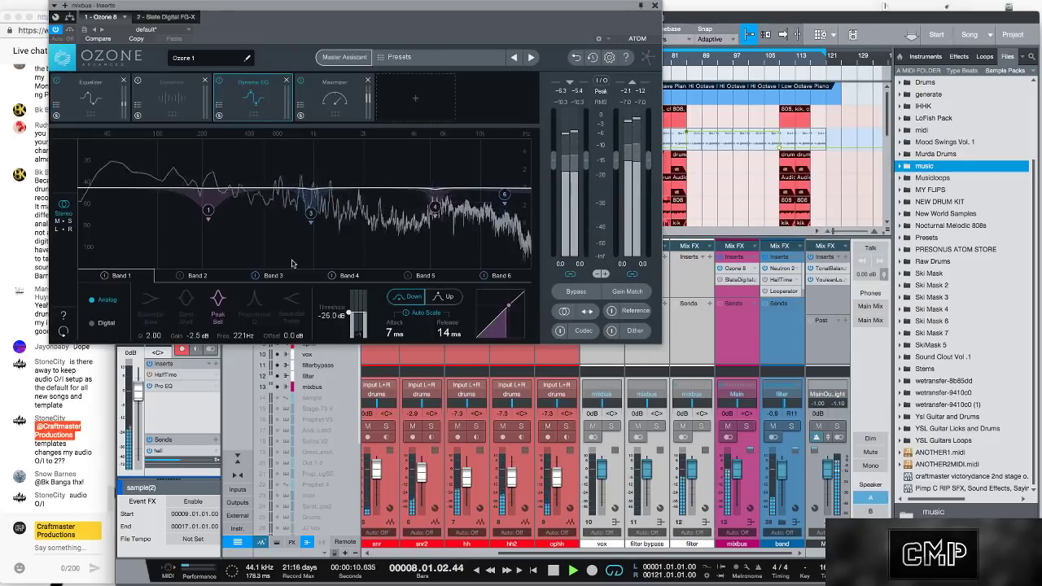
{"action": "left_click", "coordinate": [334, 96]}
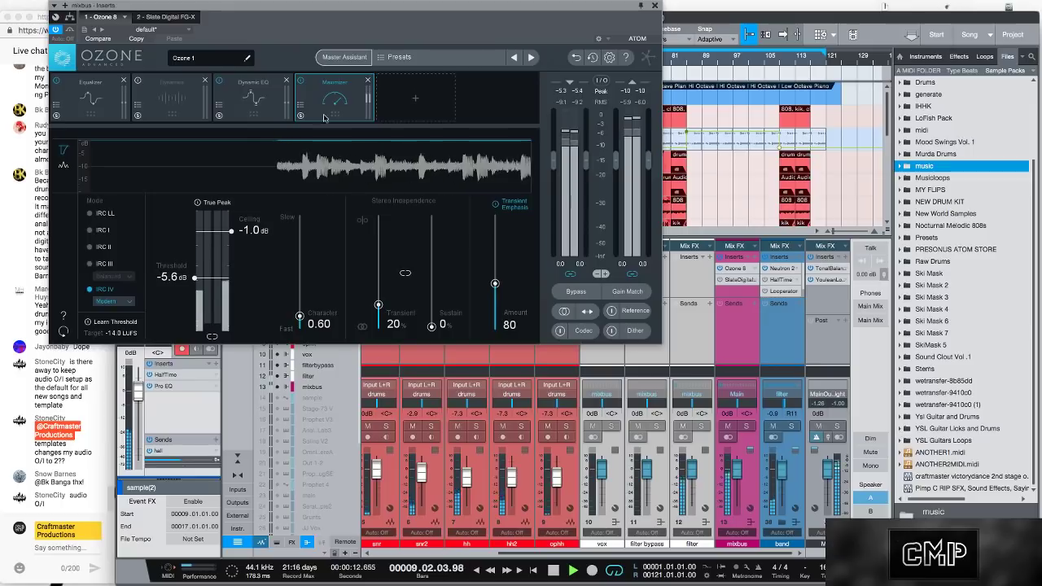
{"action": "left_click", "coordinate": [654, 4]}
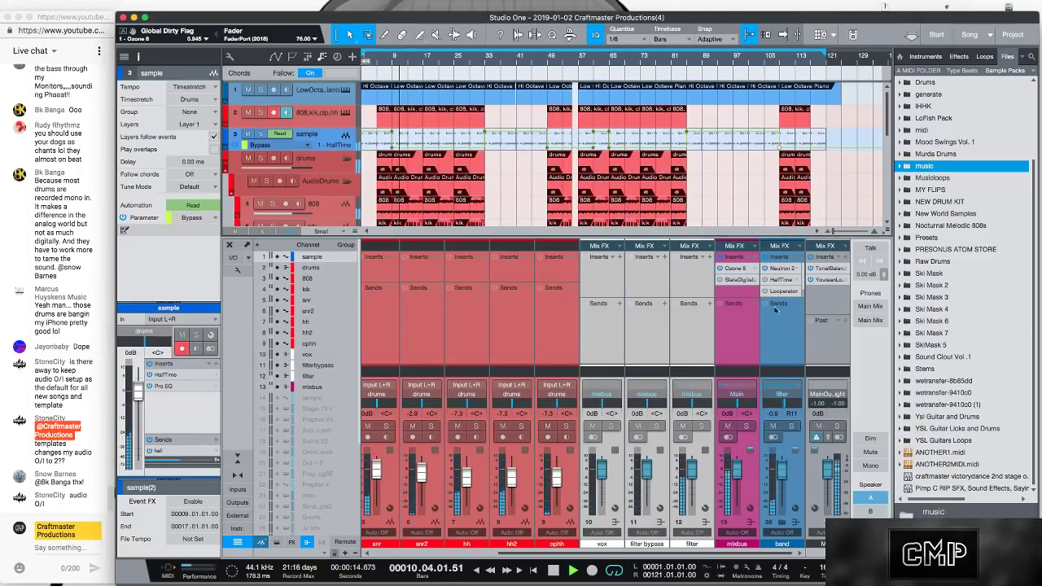
{"action": "left_click", "coordinate": [737, 280]}
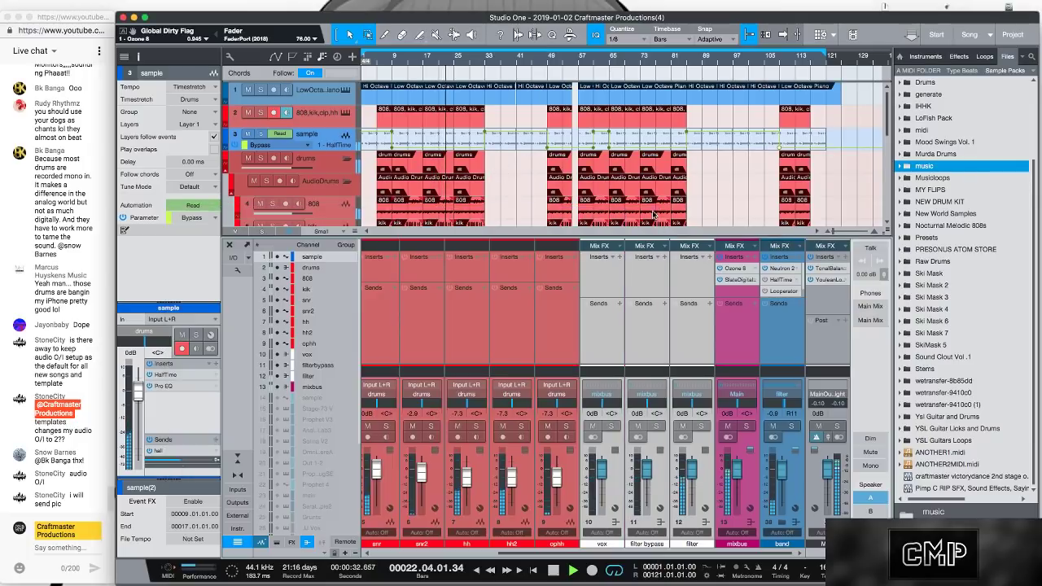
Lower the snr channel's volume to -2.0 dB while the mix plays
{"action": "left_click", "coordinate": [472, 157]}
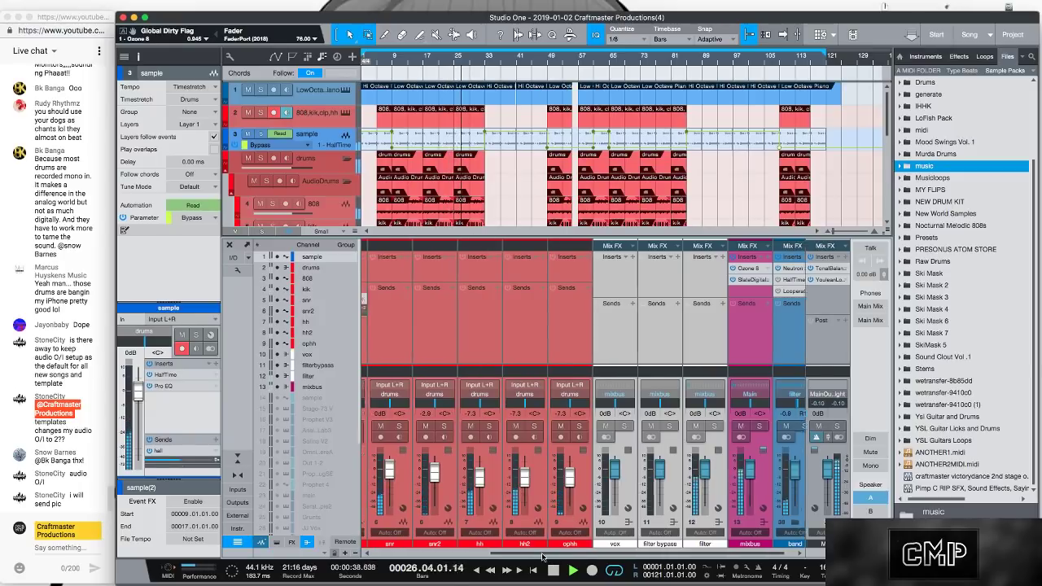
{"action": "scroll", "coordinate": [522, 492], "scroll_direction": "left", "scroll_amount": 3}
{"action": "left_click", "coordinate": [521, 491]}
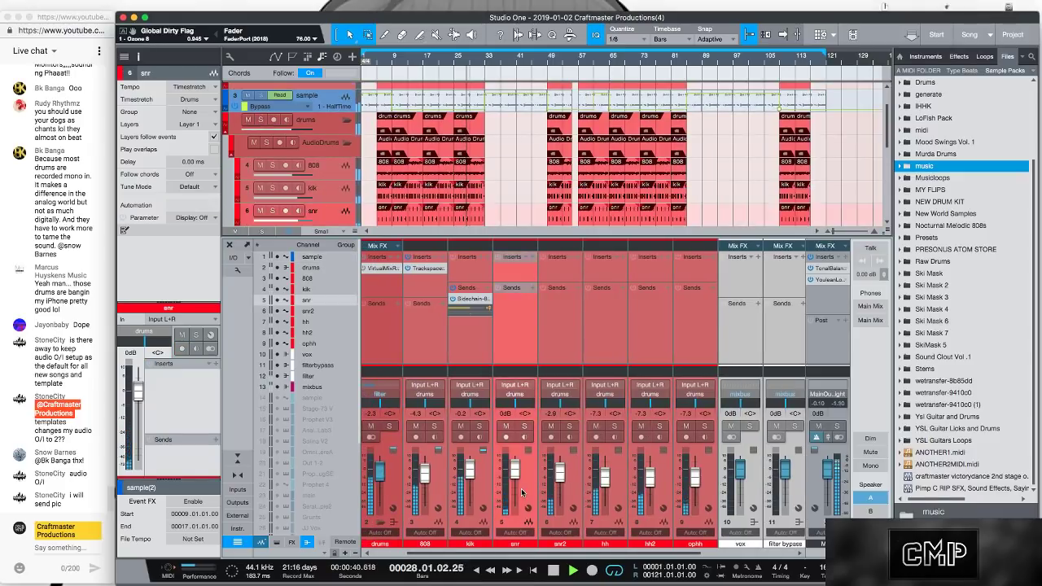
{"action": "scroll", "coordinate": [522, 491], "scroll_direction": "down", "scroll_amount": 2}
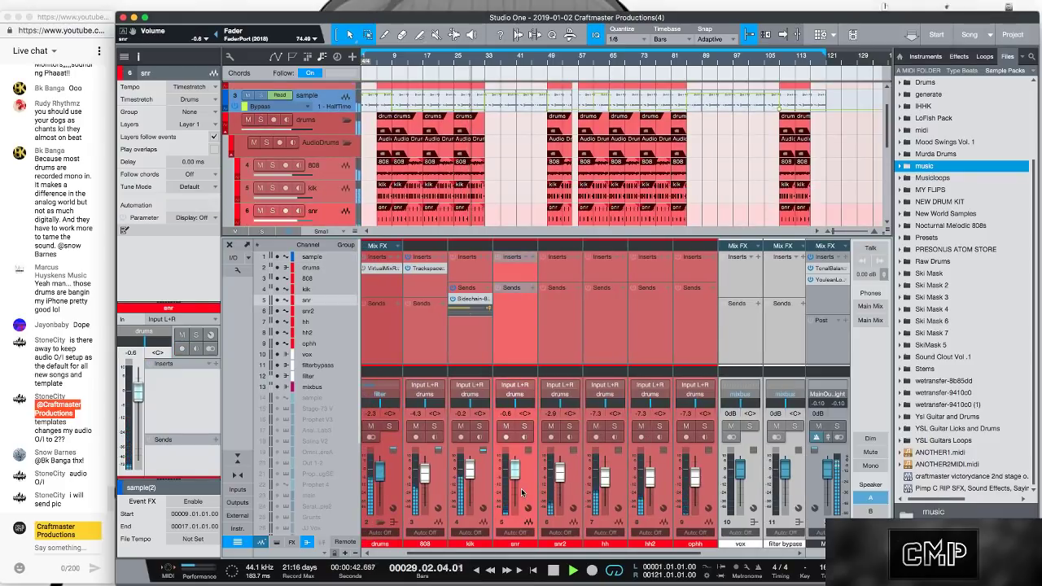
{"action": "scroll", "coordinate": [522, 491], "scroll_direction": "down", "scroll_amount": 1}
{"action": "scroll", "coordinate": [521, 491], "scroll_direction": "down", "scroll_amount": 2}
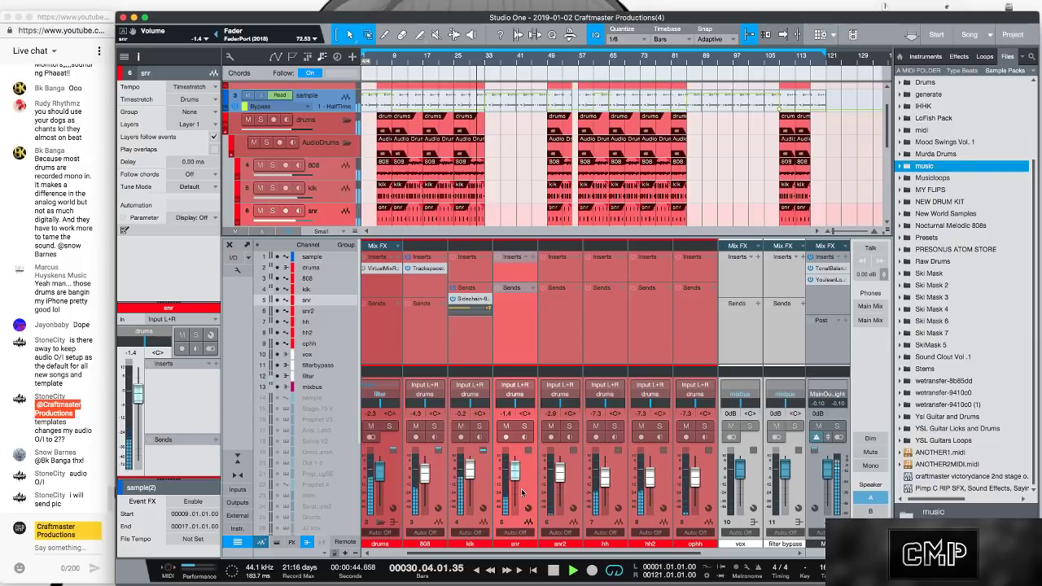
{"action": "scroll", "coordinate": [520, 489], "scroll_direction": "down", "scroll_amount": 2}
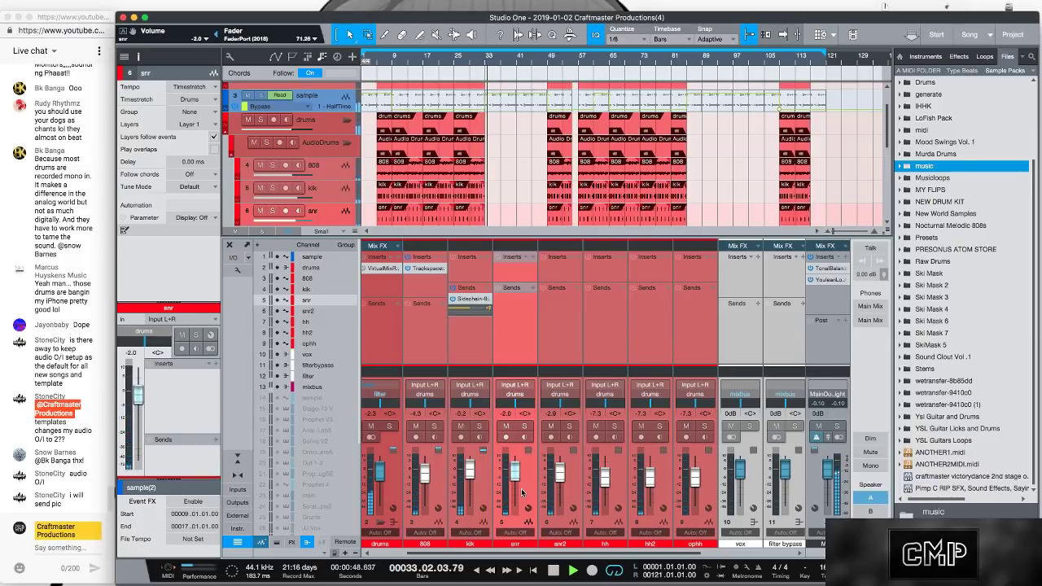
Lower the snr channel to -2.1 dB, stop playback and try to insert PanMan on the hh2 channel
{"action": "scroll", "coordinate": [521, 488], "scroll_direction": "down", "scroll_amount": 1}
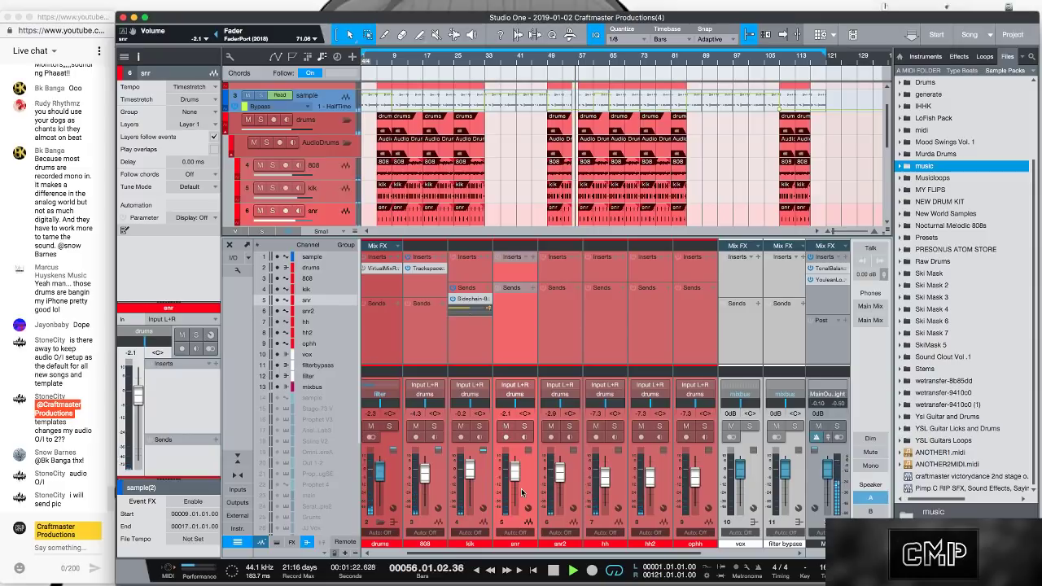
{"action": "key", "text": "space"}
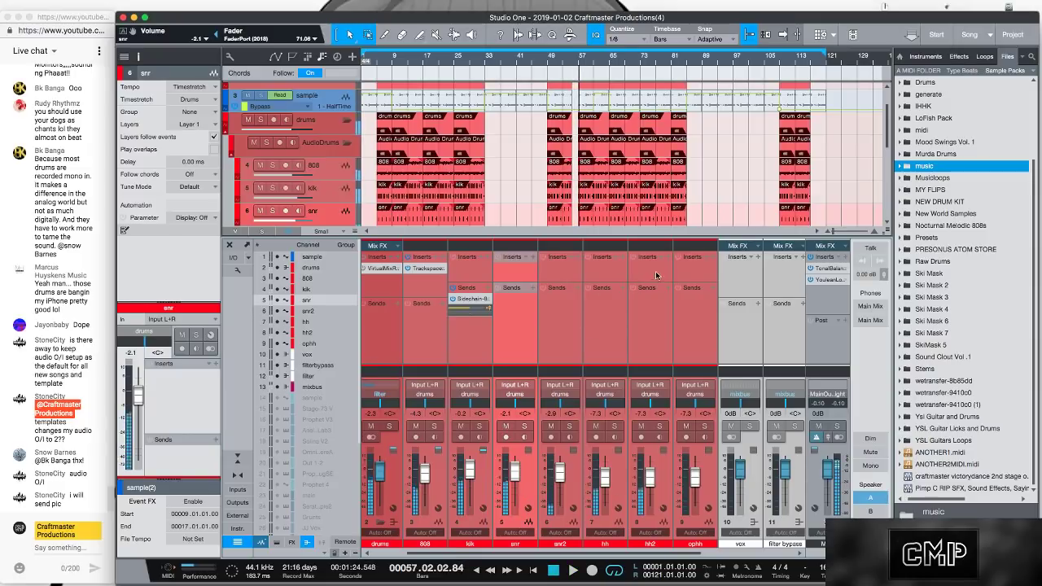
{"action": "left_click", "coordinate": [669, 257]}
{"action": "left_click", "coordinate": [730, 280]}
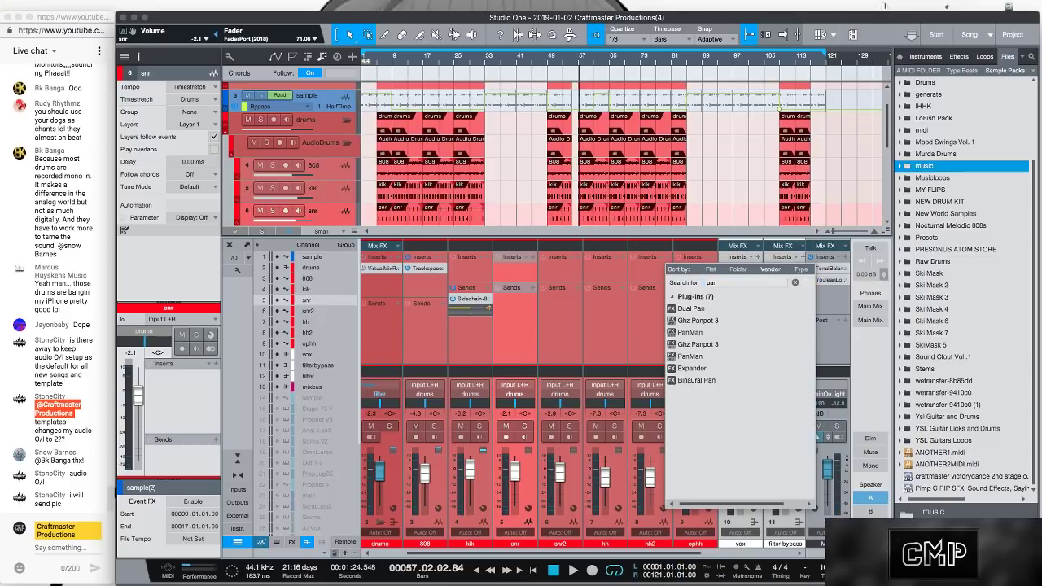
{"action": "left_click", "coordinate": [684, 333]}
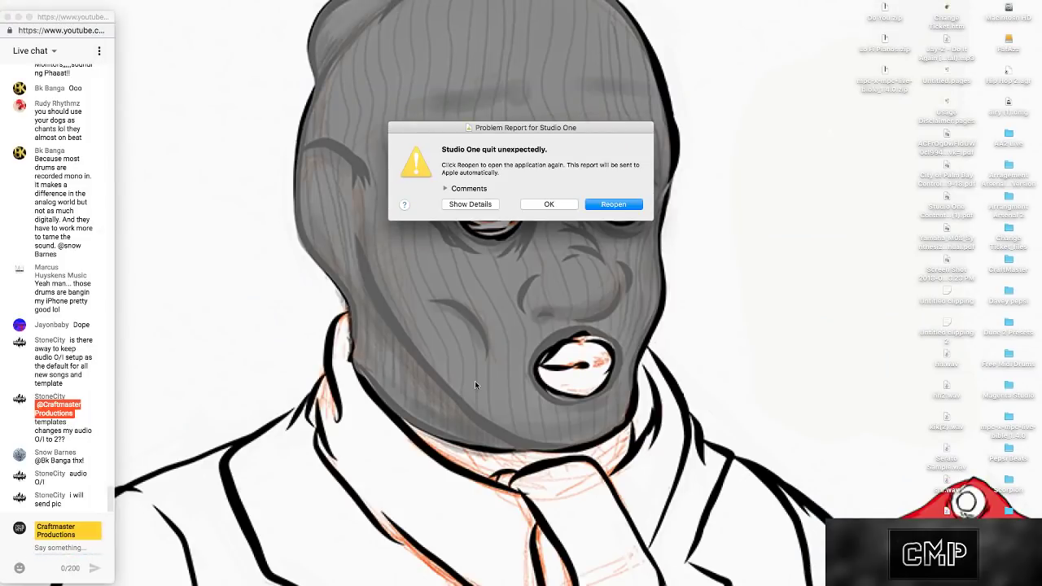
Reopen Studio One and browse for an existing document in the Songs folder, shown as a list
{"action": "left_click", "coordinate": [620, 207]}
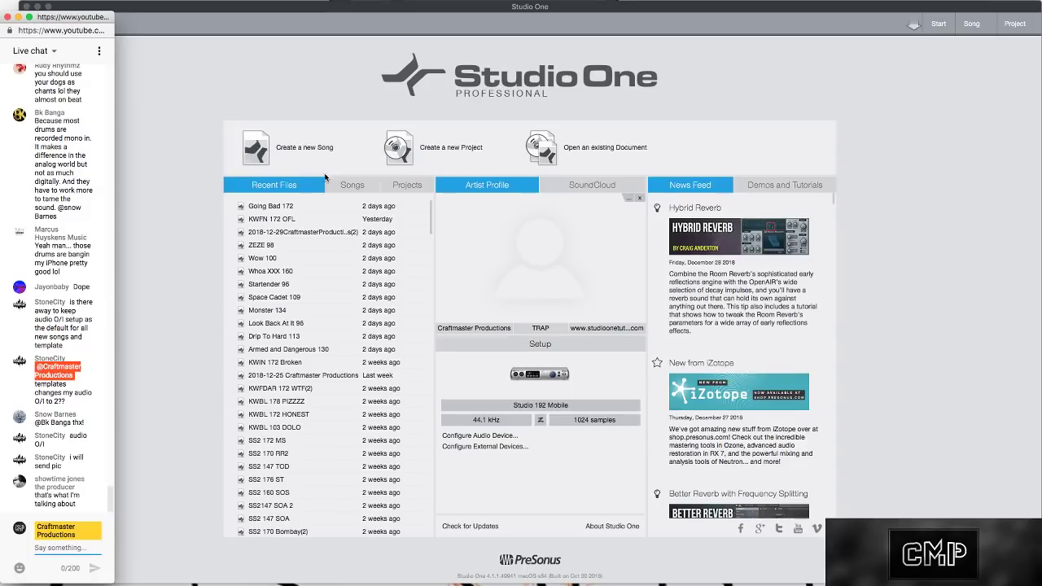
{"action": "left_click", "coordinate": [597, 148]}
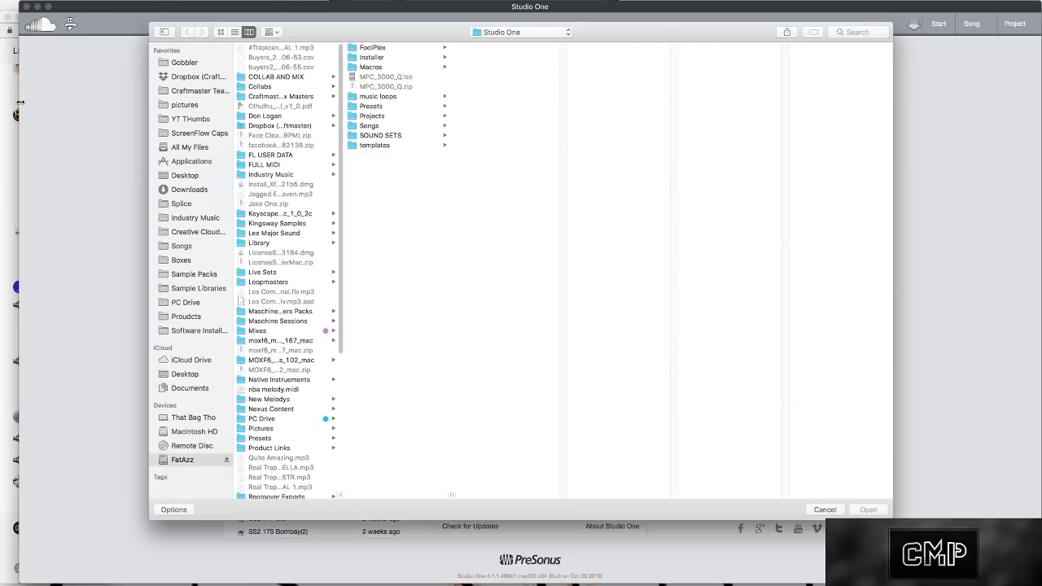
{"action": "left_click", "coordinate": [367, 127]}
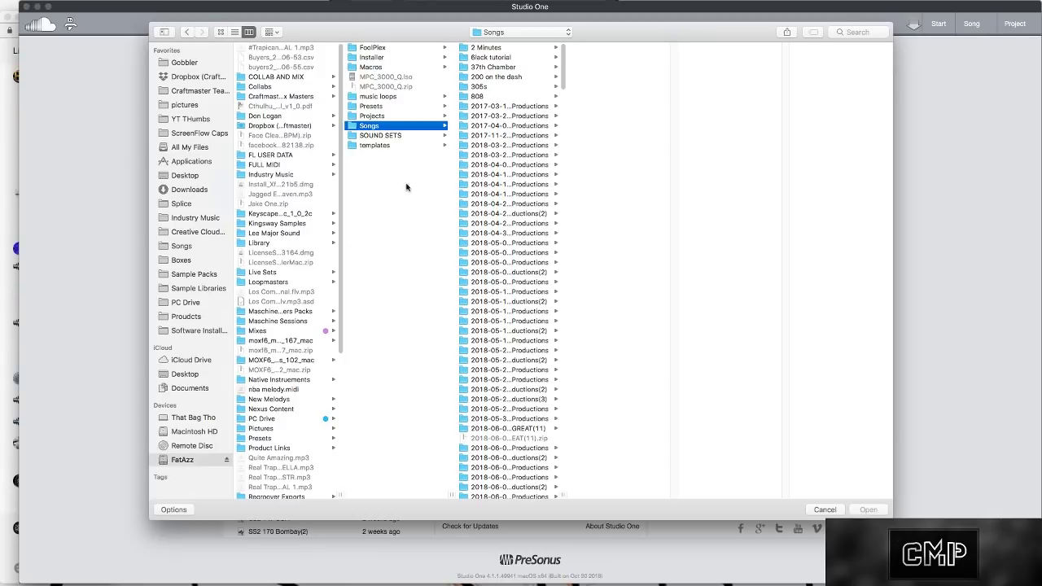
{"action": "left_click", "coordinate": [233, 32]}
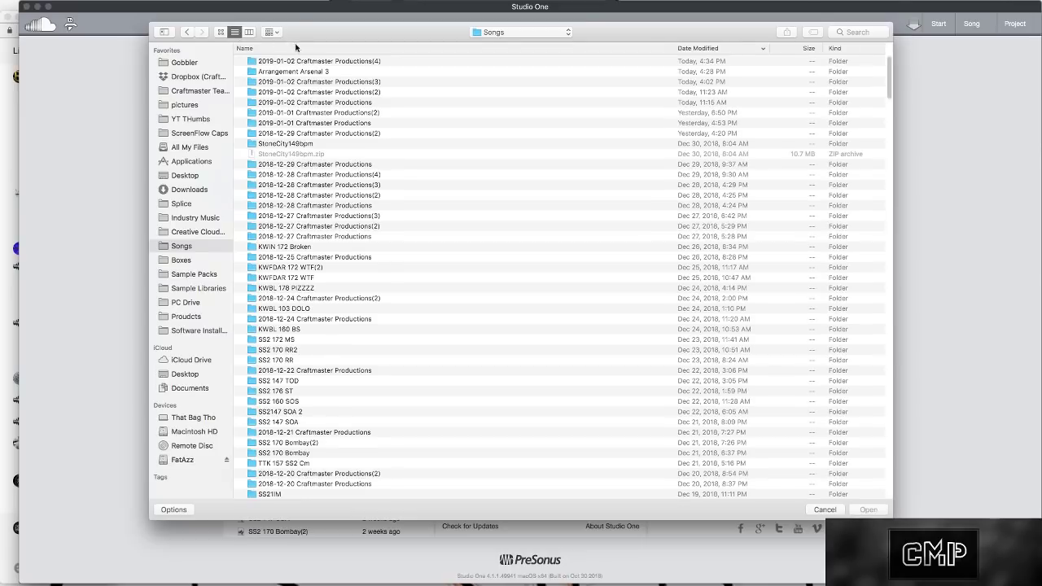
{"action": "double_click", "coordinate": [362, 61]}
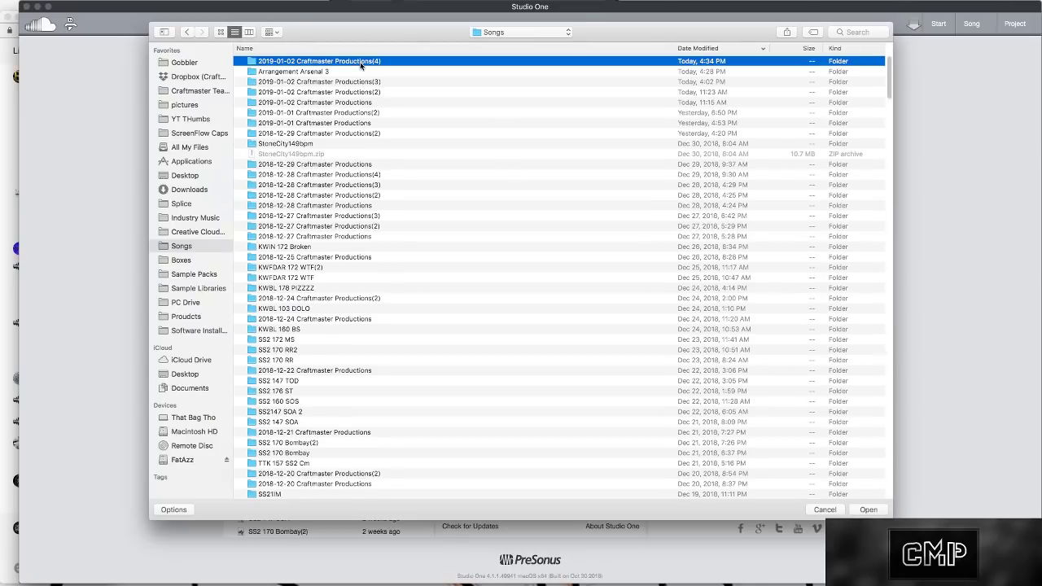
{"action": "left_click", "coordinate": [305, 74]}
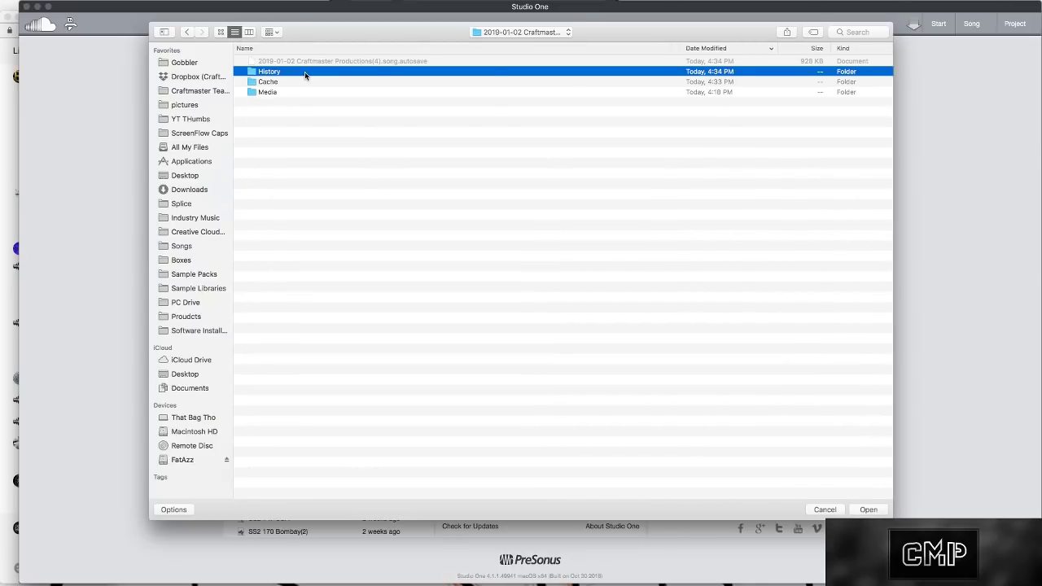
{"action": "double_click", "coordinate": [304, 71]}
{"action": "left_click", "coordinate": [305, 72]}
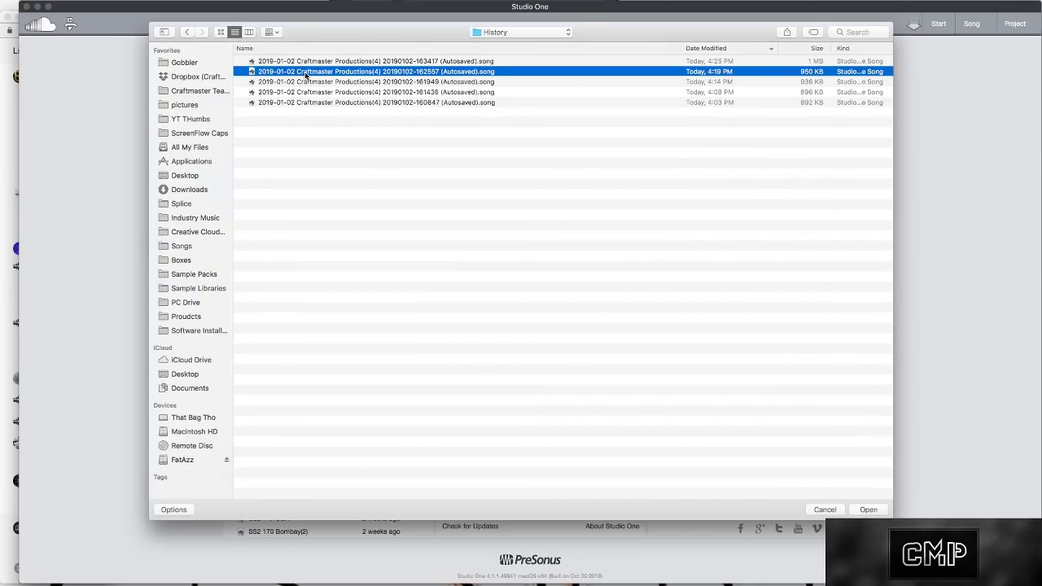
{"action": "left_click", "coordinate": [537, 50]}
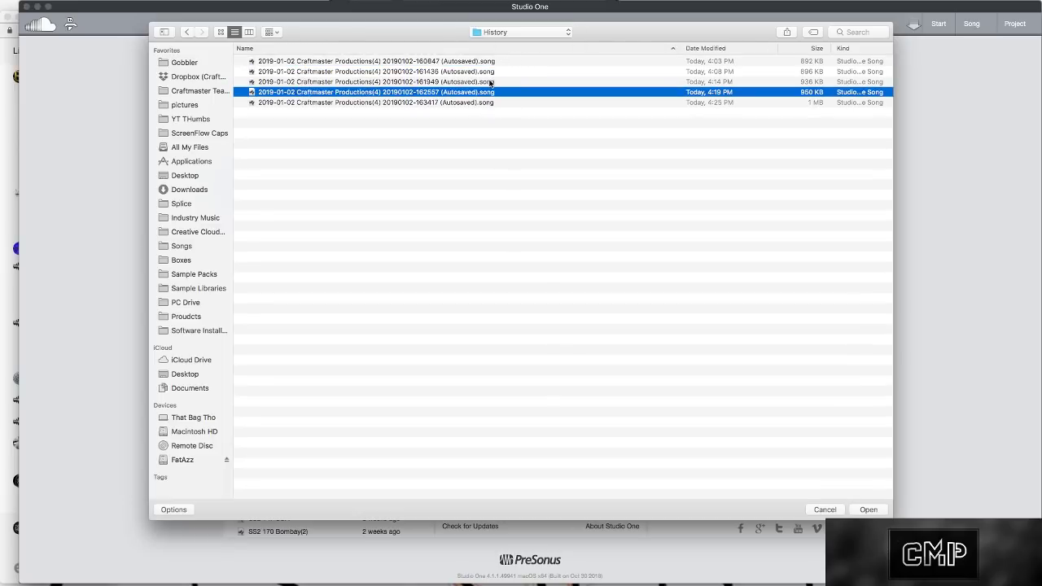
{"action": "left_click", "coordinate": [444, 104]}
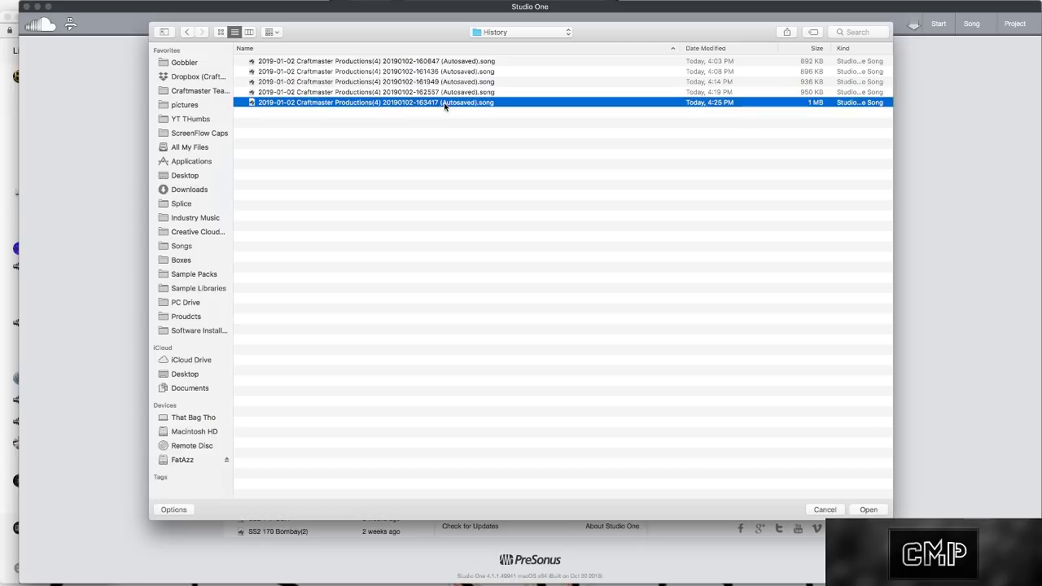
{"action": "double_click", "coordinate": [444, 104]}
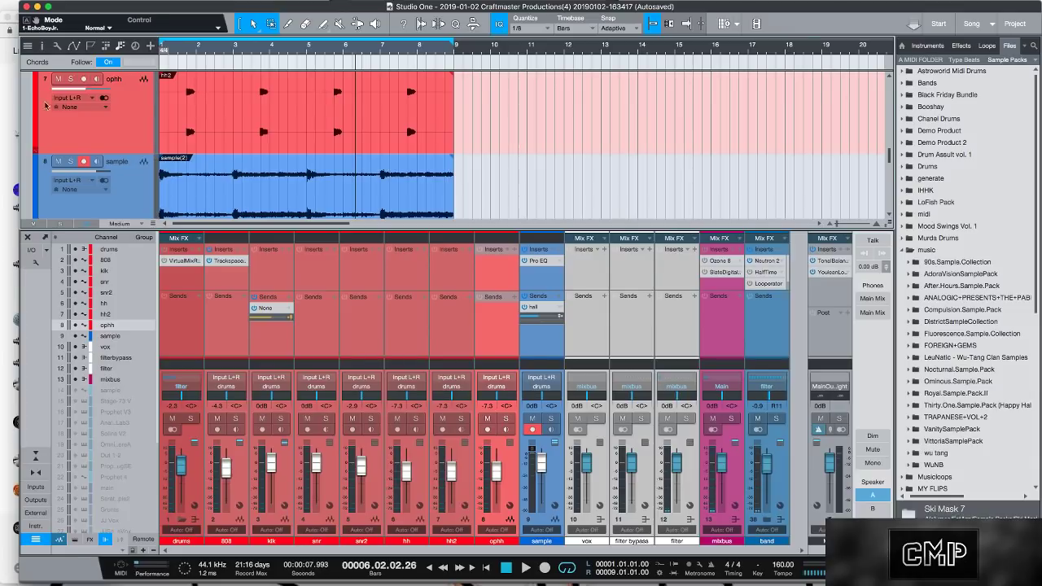
Narrow the song window to uncover the live chat and route the kick channel's send to the 808's Trackspacer 2.5 sidechain
{"action": "left_click_drag", "start_coordinate": [18, 180], "coordinate": [113, 201]}
{"action": "left_click", "coordinate": [380, 312]}
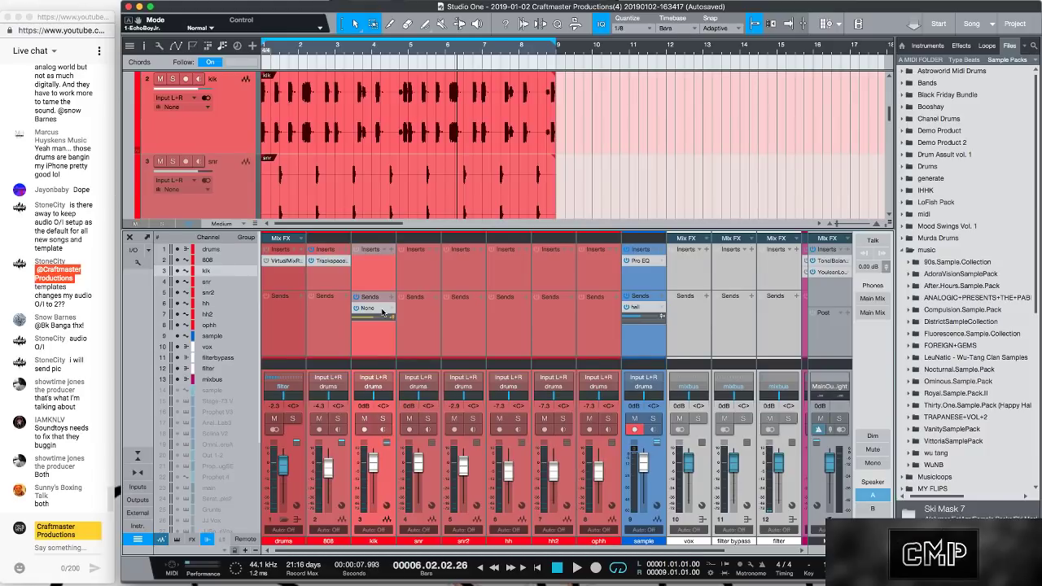
{"action": "left_click", "coordinate": [385, 312]}
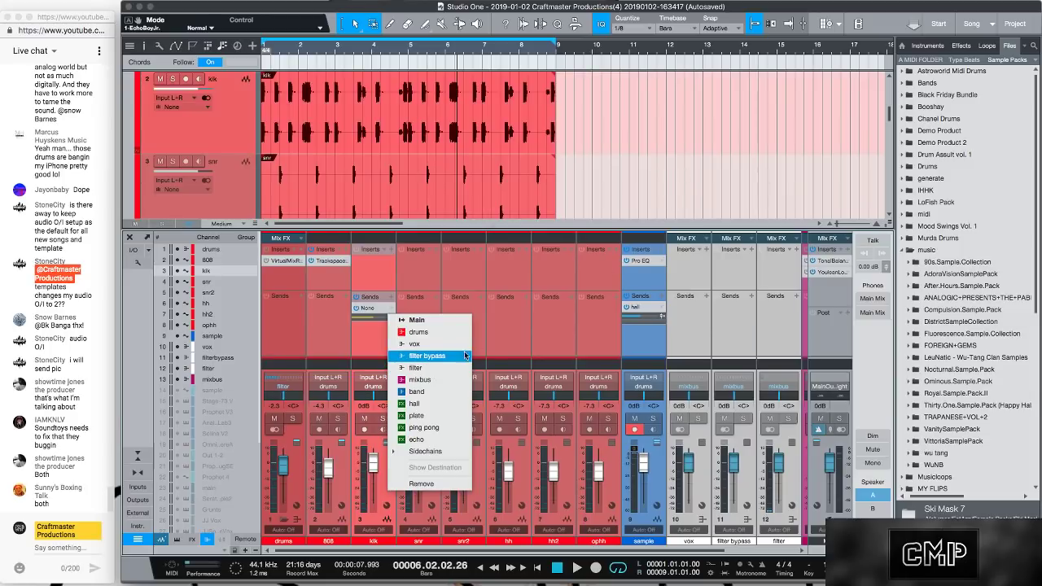
{"action": "left_click", "coordinate": [392, 309]}
{"action": "left_click", "coordinate": [392, 309]}
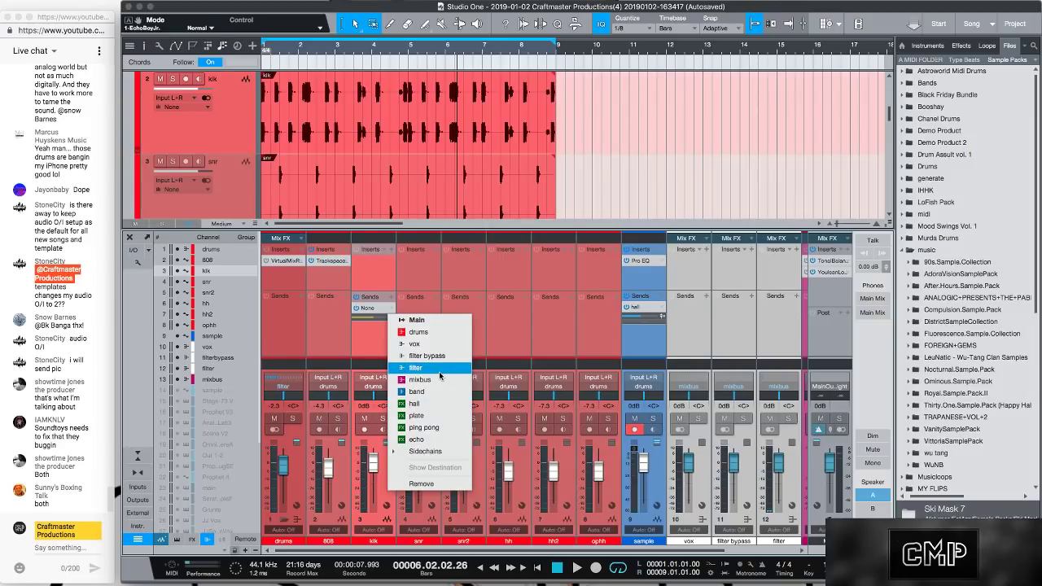
{"action": "left_click", "coordinate": [421, 450]}
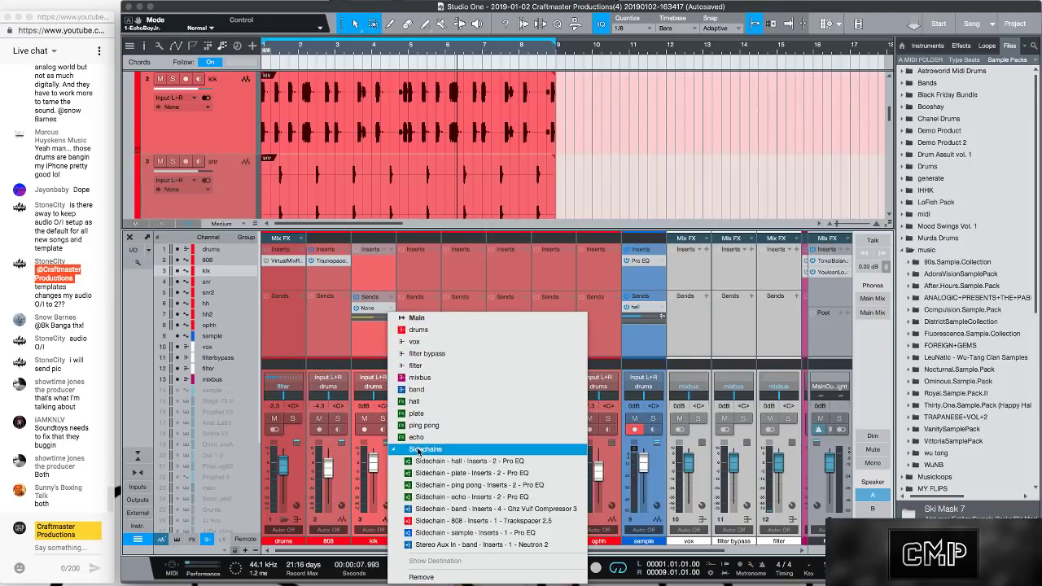
{"action": "left_click", "coordinate": [468, 521]}
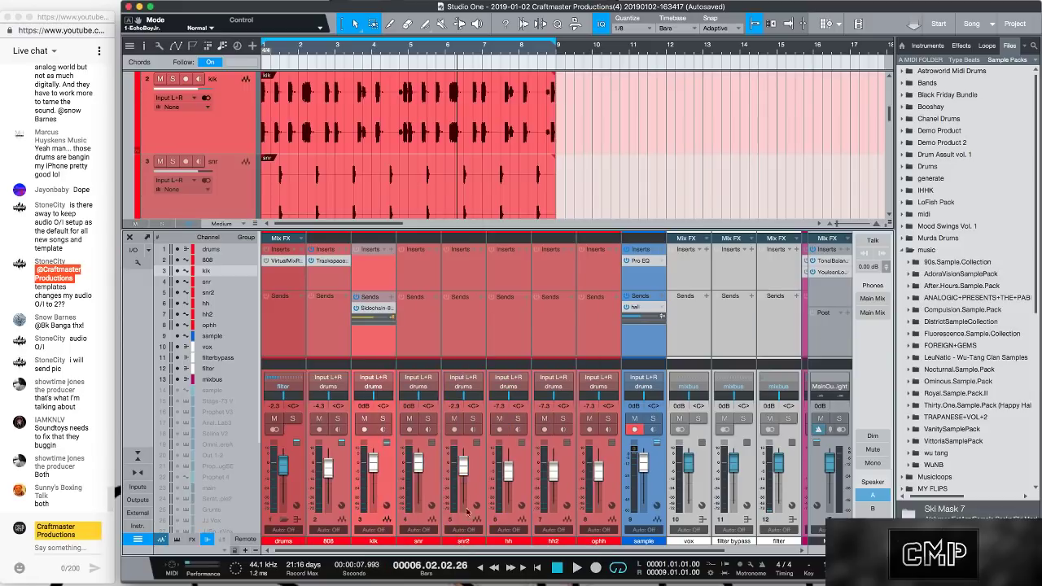
In the 808 channel's Trackspacer, nudge the low-cut and set the high-cut to 471.87 Hz
{"action": "left_click", "coordinate": [330, 262]}
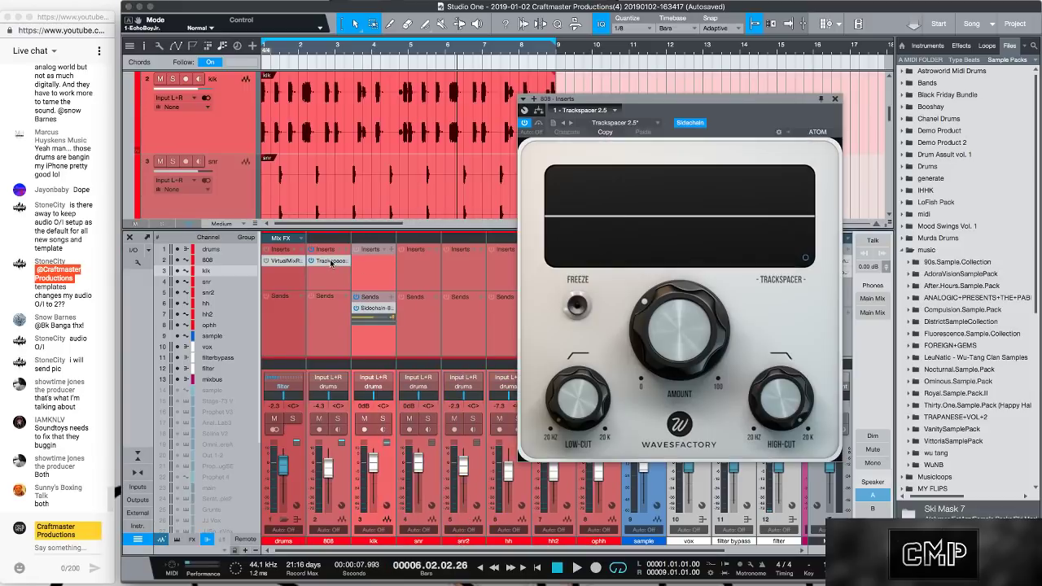
{"action": "left_click_drag", "start_coordinate": [576, 388], "coordinate": [575, 382]}
{"action": "left_click_drag", "start_coordinate": [779, 397], "coordinate": [769, 509]}
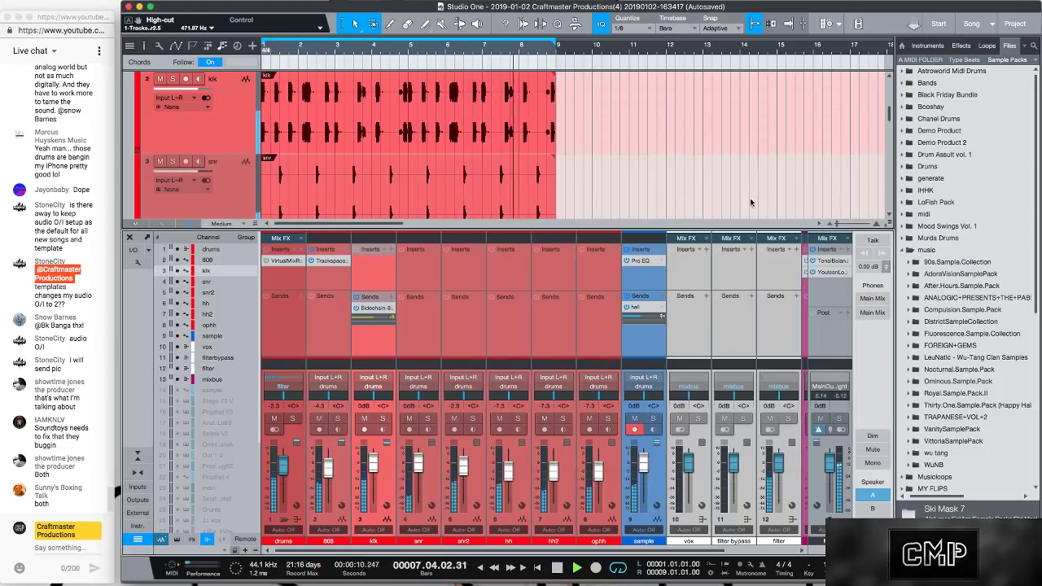
{"action": "left_click", "coordinate": [833, 101]}
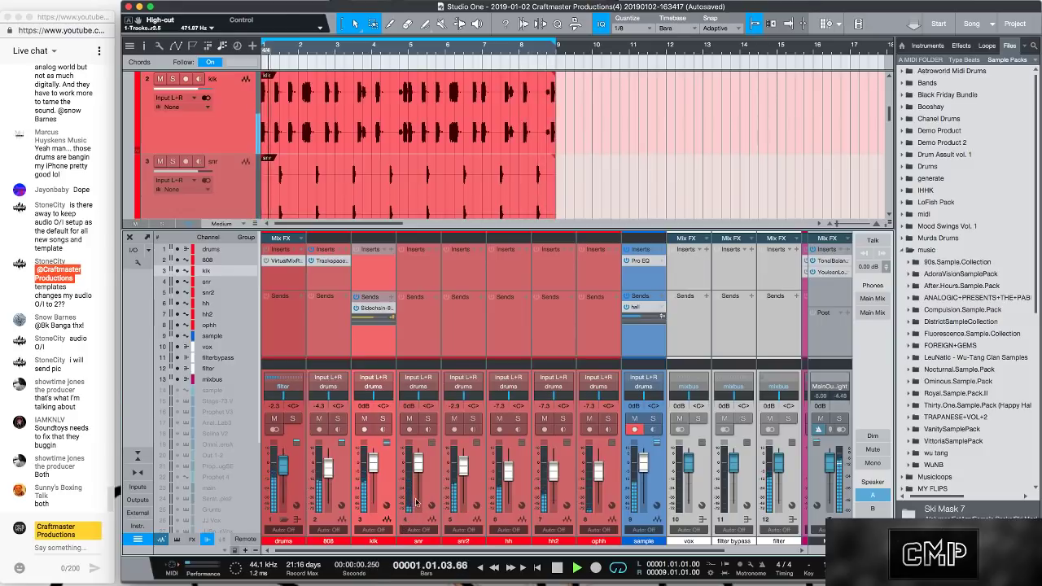
Lower the snr channel's volume to -2.5 dB during playback and stop the song
{"action": "left_click", "coordinate": [415, 492]}
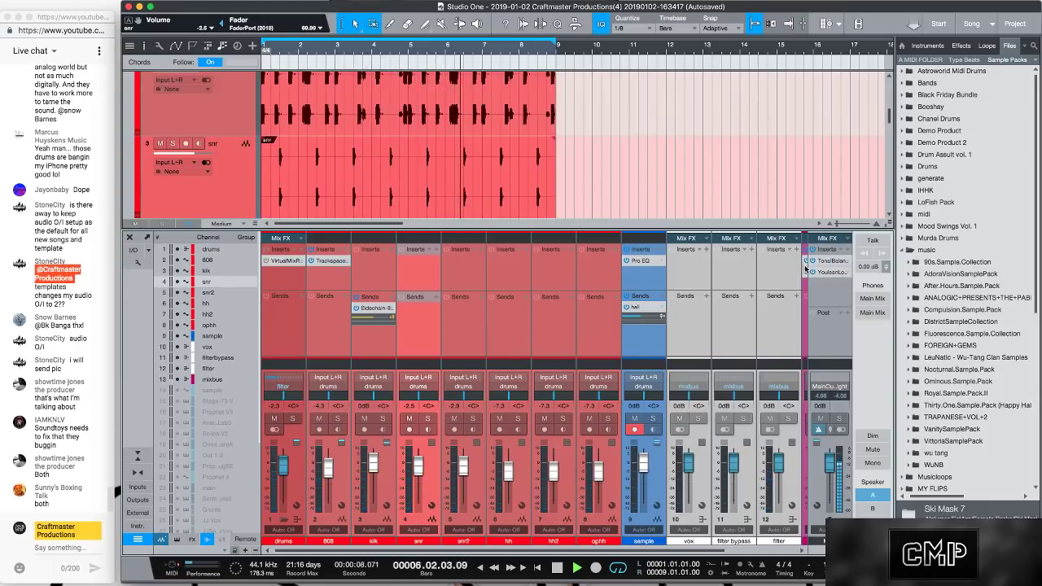
{"action": "scroll", "coordinate": [540, 549], "scroll_direction": "right", "scroll_amount": 3}
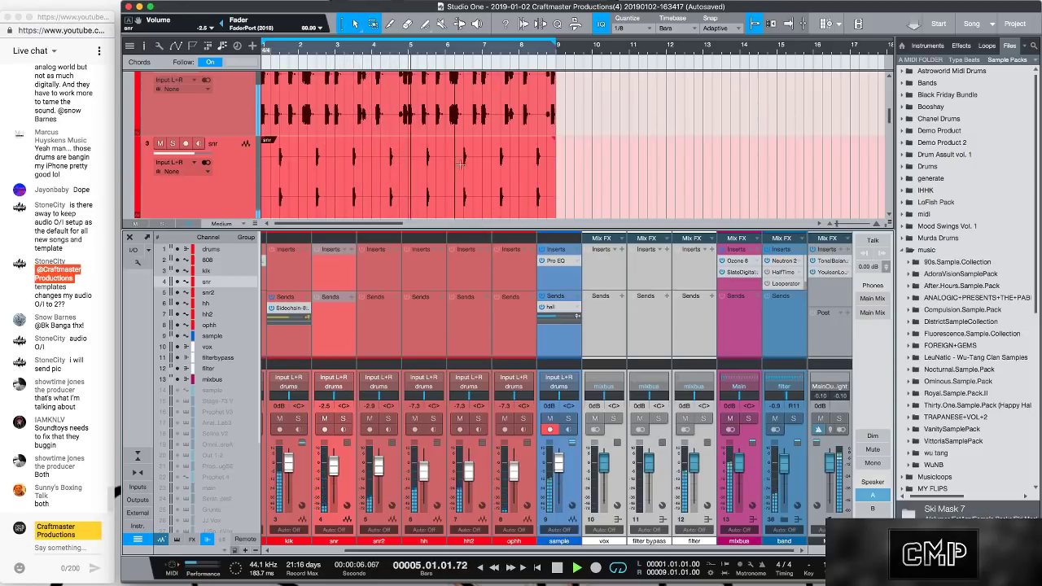
{"action": "key", "text": "space"}
Enlarge the arrangement area above the mixer and set the track height to Tiny
{"action": "scroll", "coordinate": [373, 201], "scroll_direction": "down", "scroll_amount": 2}
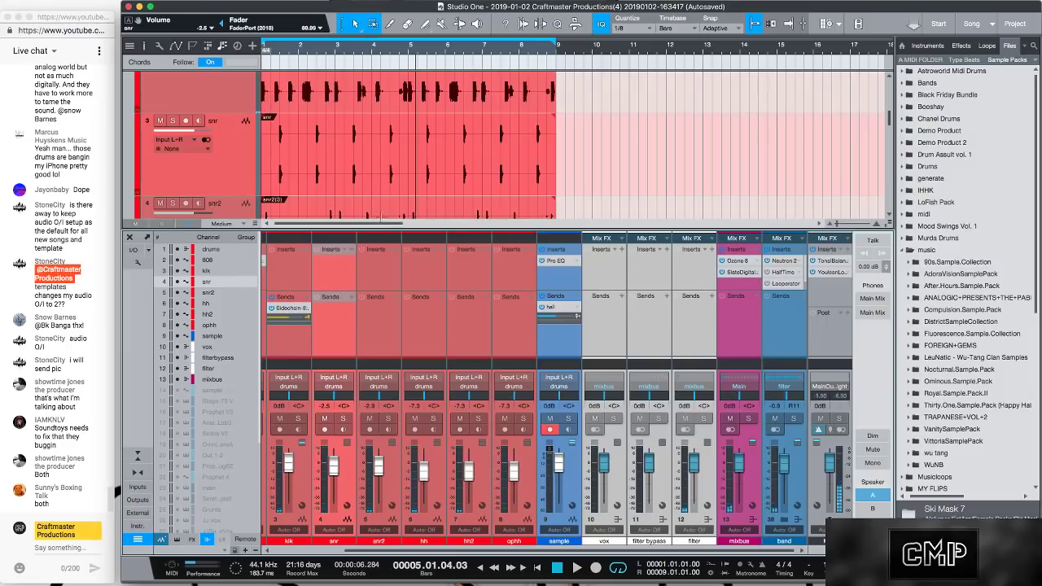
{"action": "key", "text": "shift+w"}
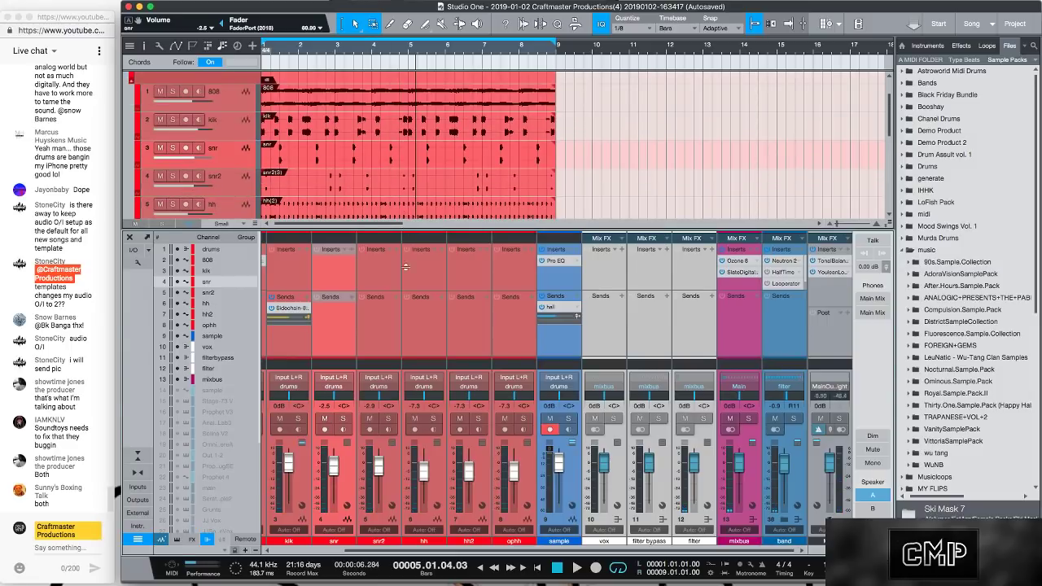
{"action": "left_click_drag", "start_coordinate": [407, 227], "coordinate": [407, 319]}
{"action": "key", "text": "shift+w"}
{"action": "key", "text": "shift+w"}
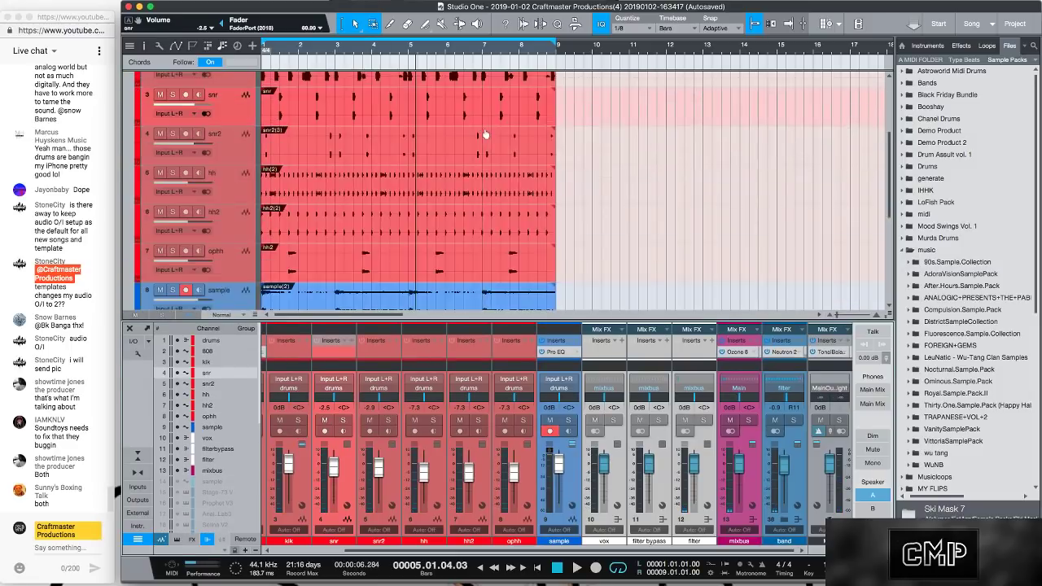
{"action": "key", "text": "shift+w"}
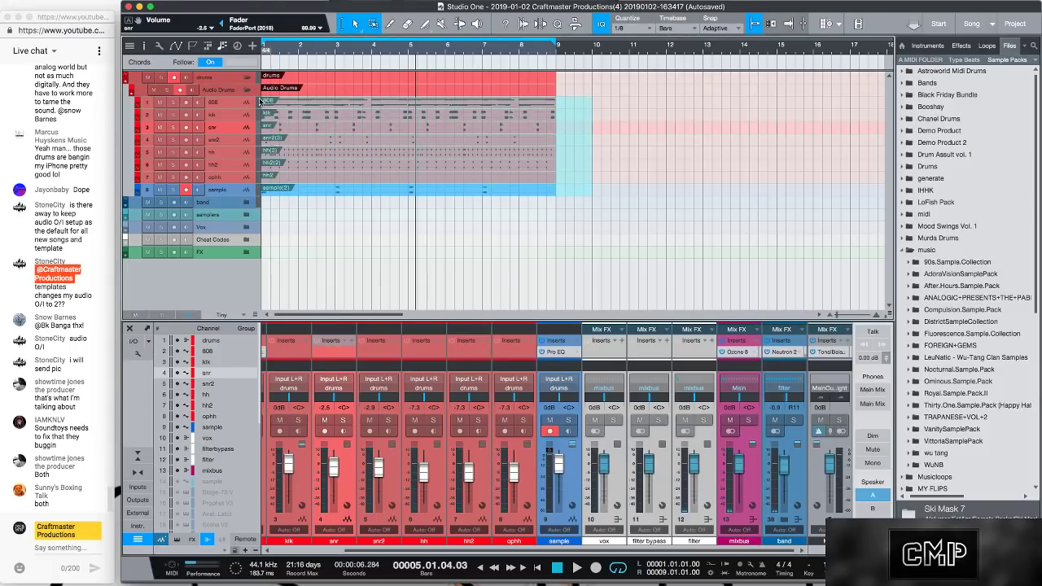
Select all the drum and sample clips and duplicate them six times along the timeline
{"action": "left_click", "coordinate": [358, 101]}
{"action": "left_click_drag", "start_coordinate": [321, 50], "coordinate": [346, 6]}
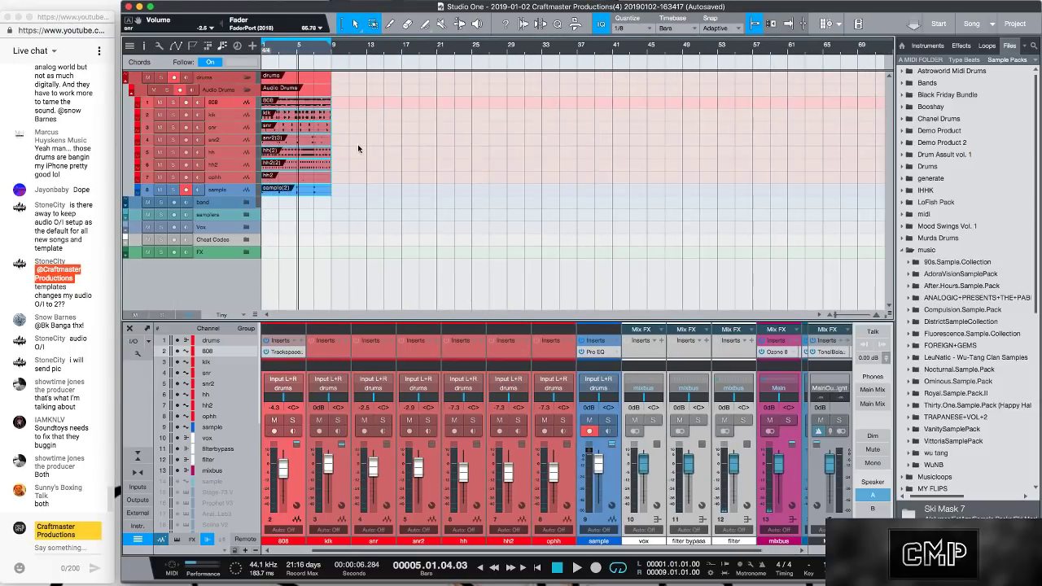
{"action": "key", "text": "d"}
{"action": "key", "text": "d"}
{"action": "key", "text": "d"}
{"action": "key", "text": "d"}
{"action": "key", "text": "d"}
{"action": "key", "text": "d"}
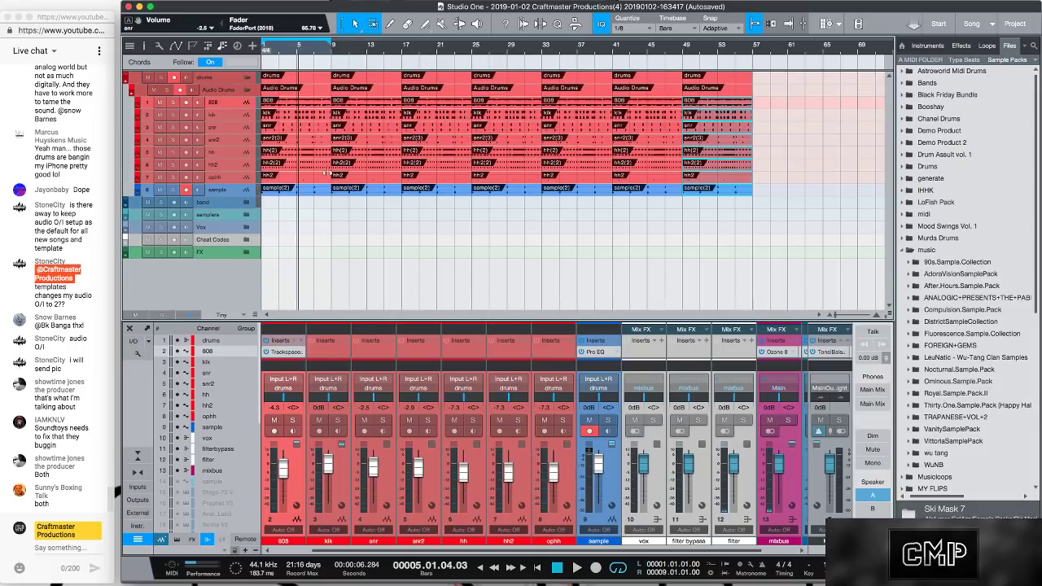
Delete the drum clips of the first eight-bar section, from 808 down to ophh, leaving the sample clip
{"action": "left_click", "coordinate": [313, 178]}
{"action": "key", "text": "Delete"}
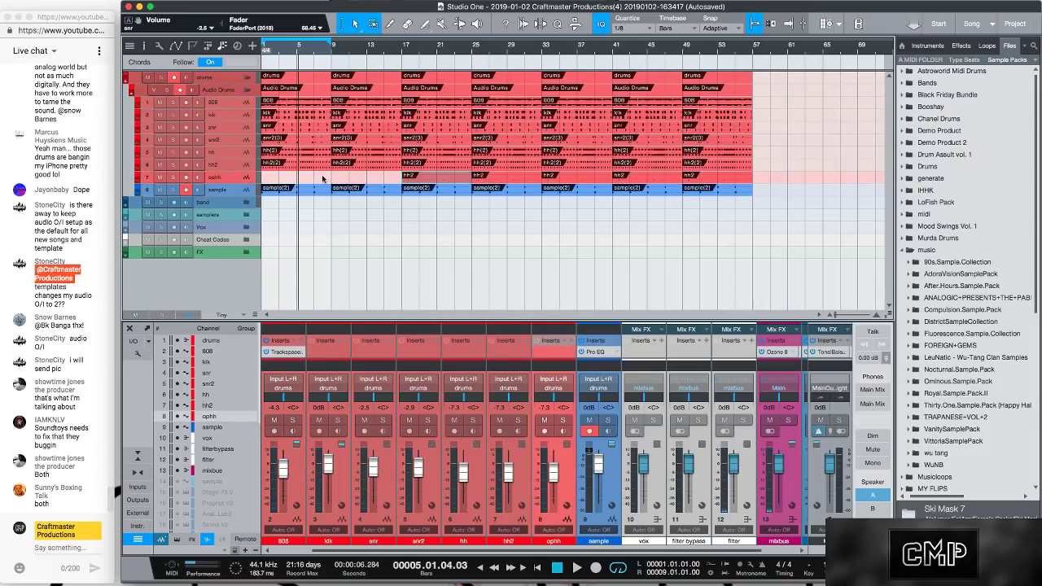
{"action": "left_click_drag", "start_coordinate": [422, 179], "coordinate": [277, 106]}
{"action": "key", "text": "Delete"}
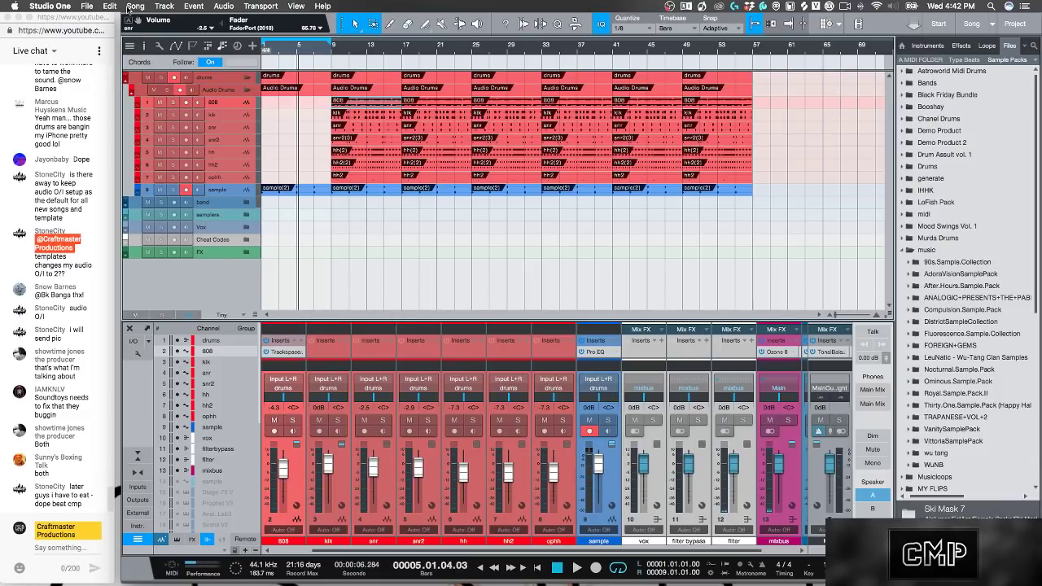
Rename the song as The First
{"action": "left_click", "coordinate": [87, 6]}
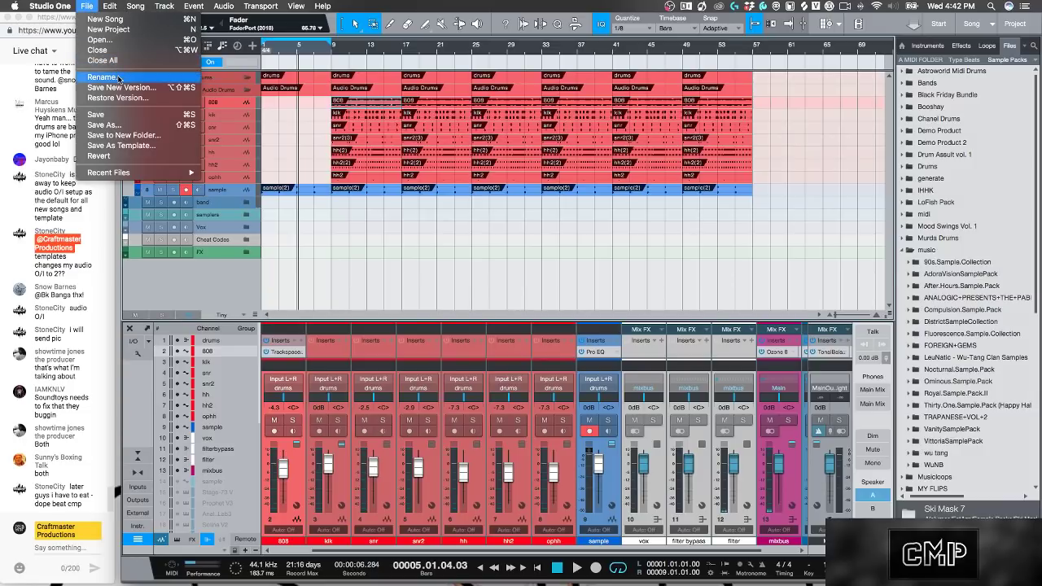
{"action": "left_click", "coordinate": [119, 78]}
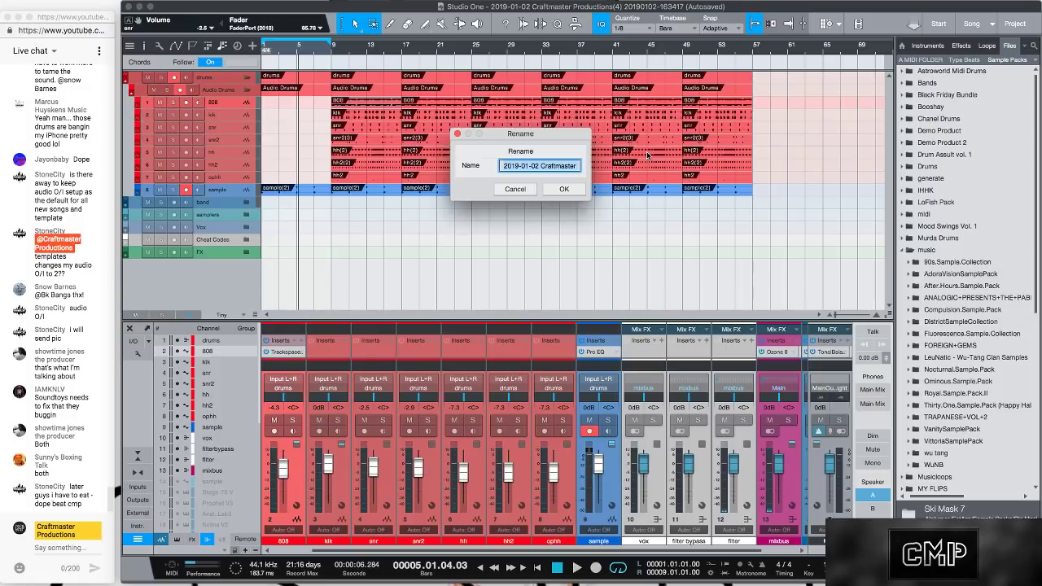
{"action": "key", "text": "BackSpace"}
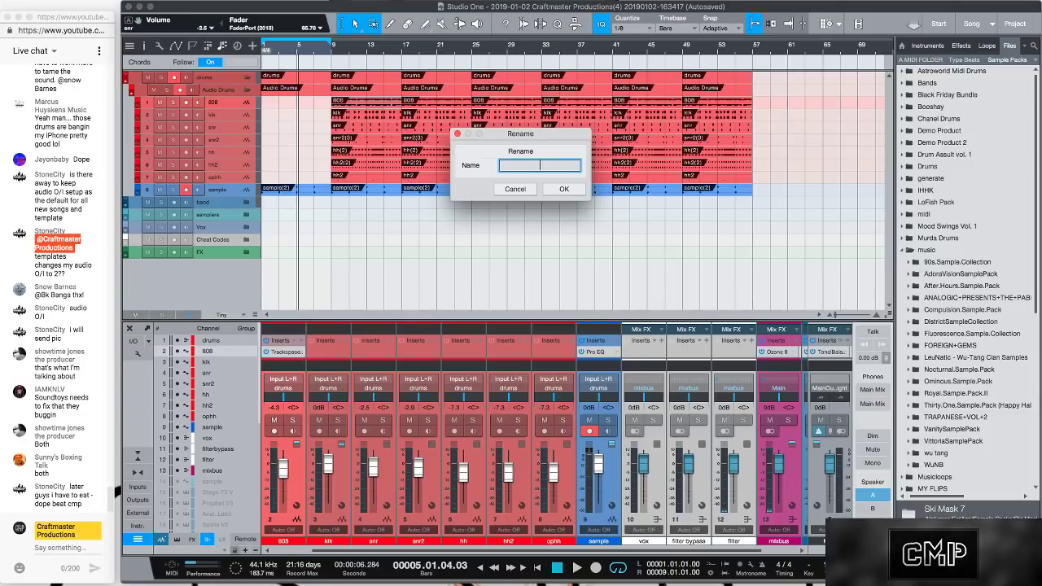
{"action": "type", "text": "The First"}
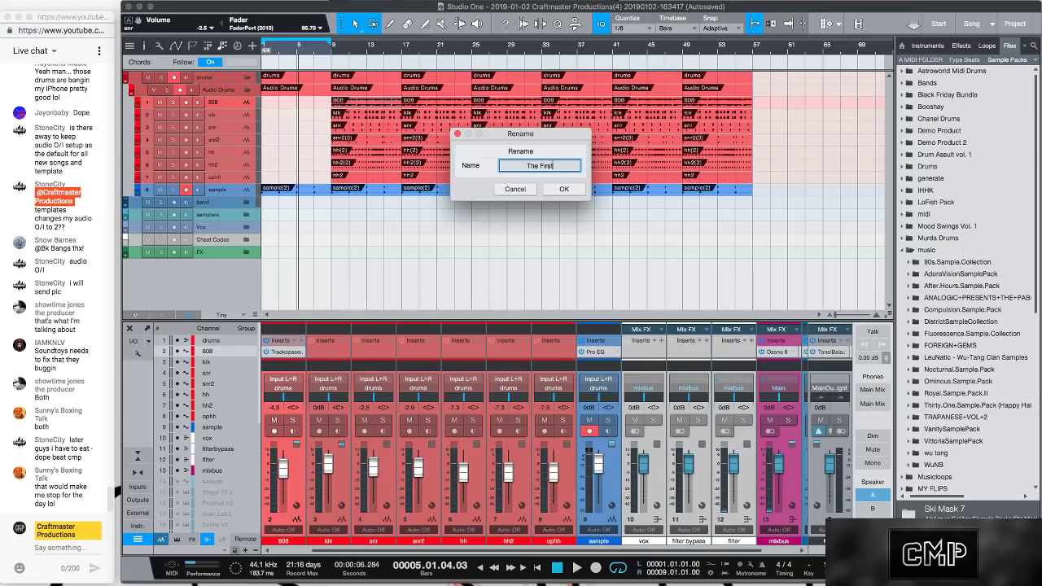
{"action": "key", "text": "Return"}
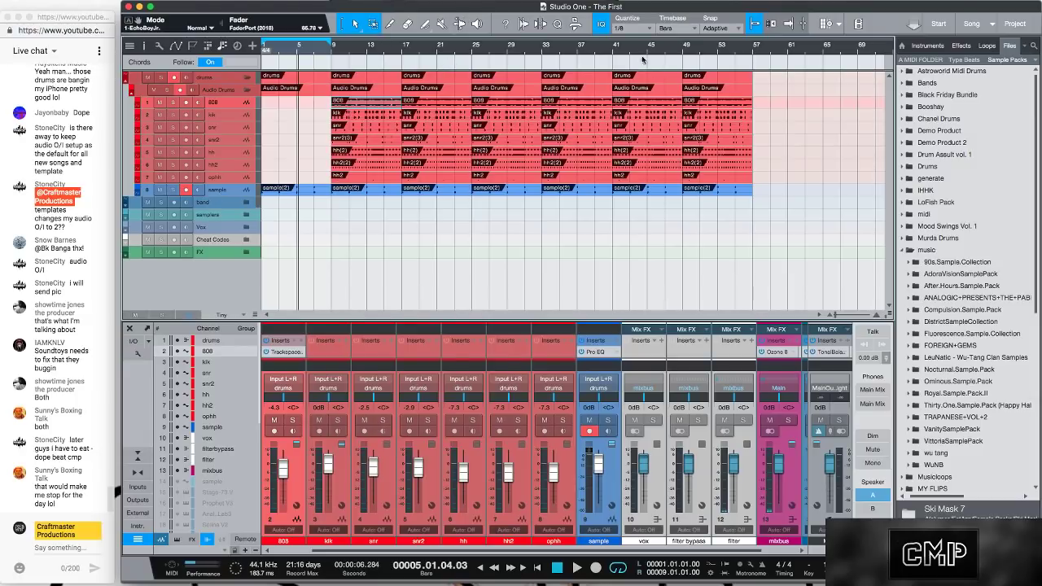
Select the drum and sample clips of the last section at bar 49 and duplicate them three times along the timeline
{"action": "left_click_drag", "start_coordinate": [769, 204], "coordinate": [690, 108]}
{"action": "key", "text": "d"}
{"action": "key", "text": "d"}
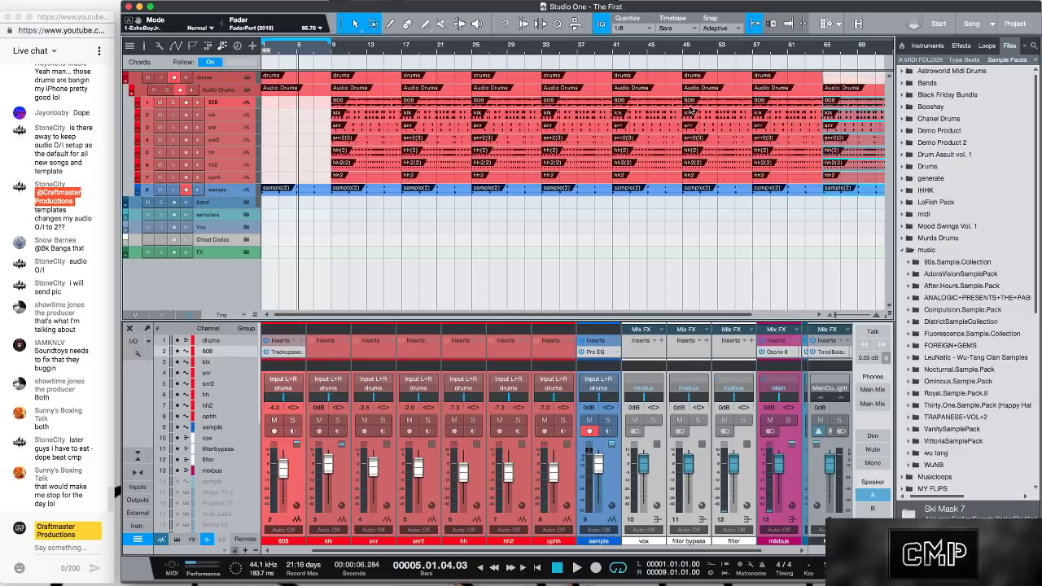
{"action": "key", "text": "w"}
{"action": "key", "text": "d"}
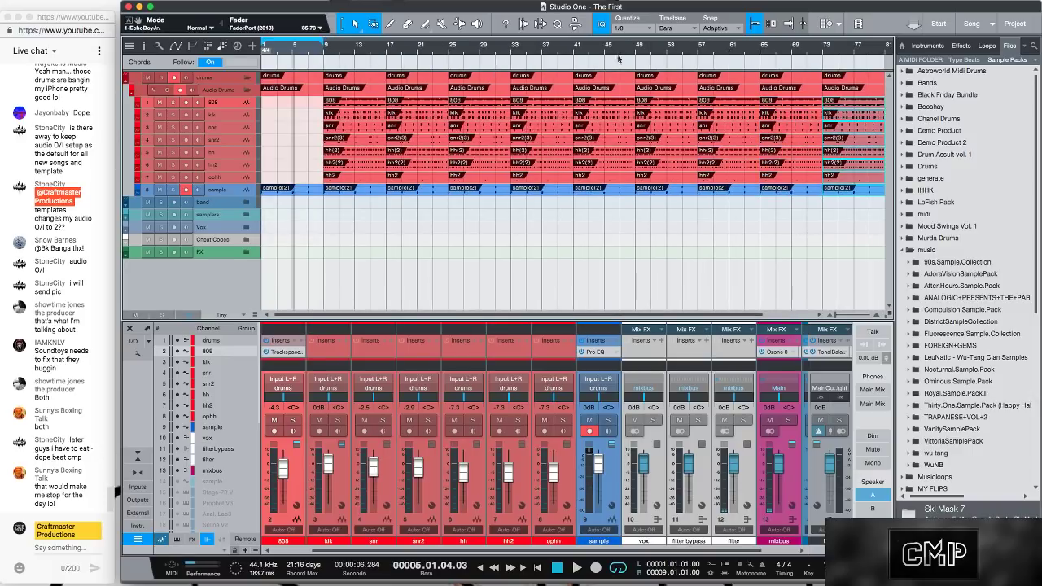
{"action": "left_click", "coordinate": [285, 124]}
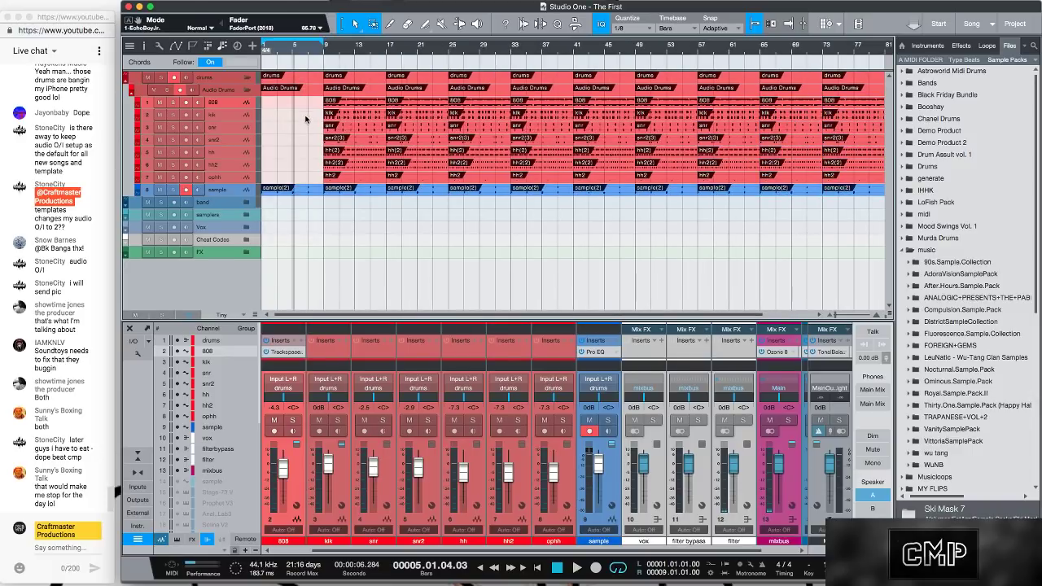
{"action": "left_click_drag", "start_coordinate": [303, 104], "coordinate": [295, 165]}
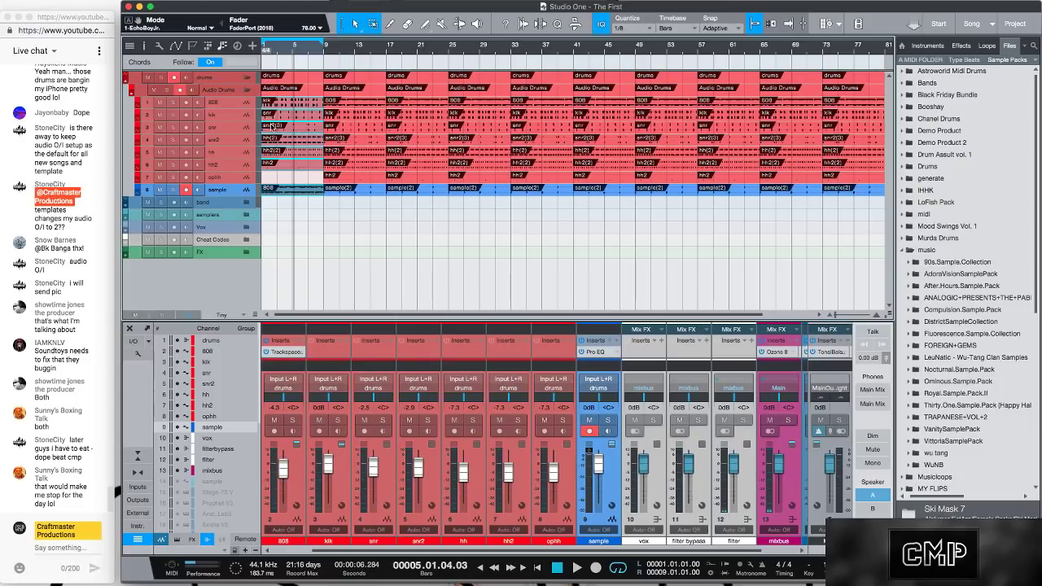
{"action": "key", "text": "super+z"}
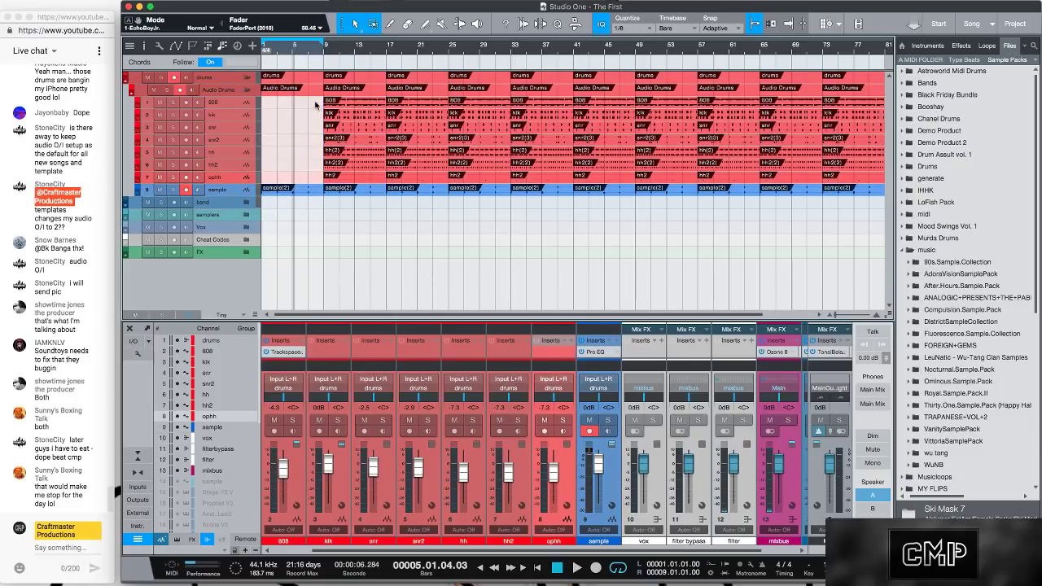
Copy the drum clips of the section starting at bar 9, from 808 down to ophh, to bar 1
{"action": "left_click_drag", "start_coordinate": [316, 104], "coordinate": [353, 184]}
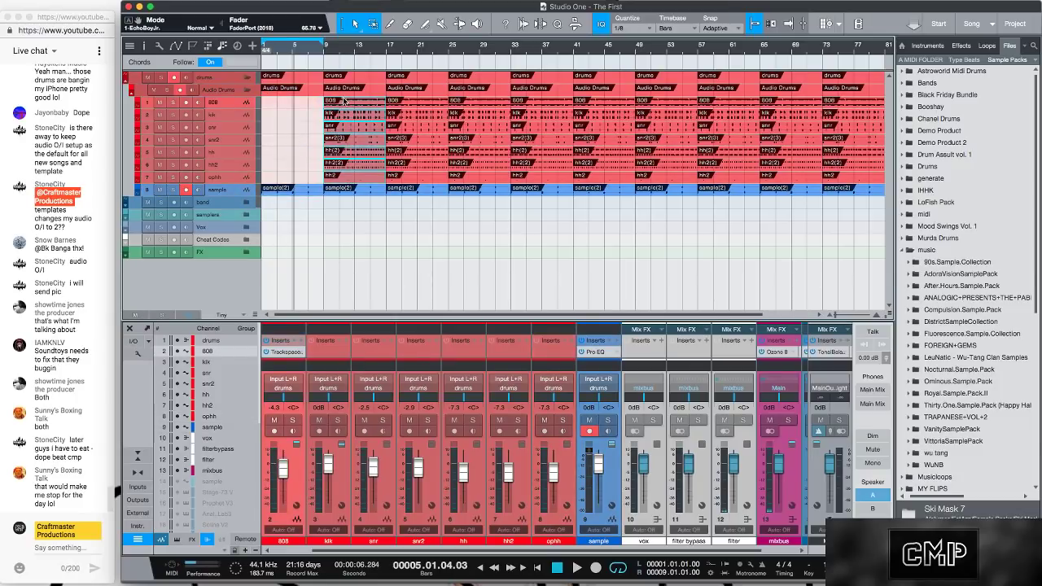
{"action": "left_click_drag", "start_coordinate": [343, 101], "coordinate": [275, 99]}
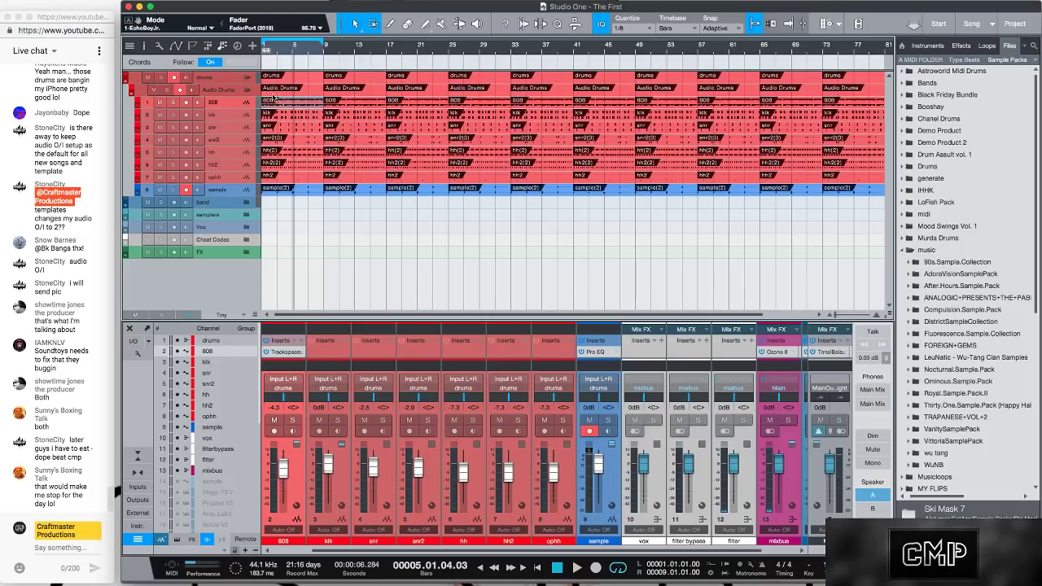
Trim the starts of all the drum clips in the first section, including hh, so the drums enter at bar 5
{"action": "left_click", "coordinate": [288, 178]}
{"action": "left_click", "coordinate": [287, 163]}
{"action": "left_click", "coordinate": [287, 139]}
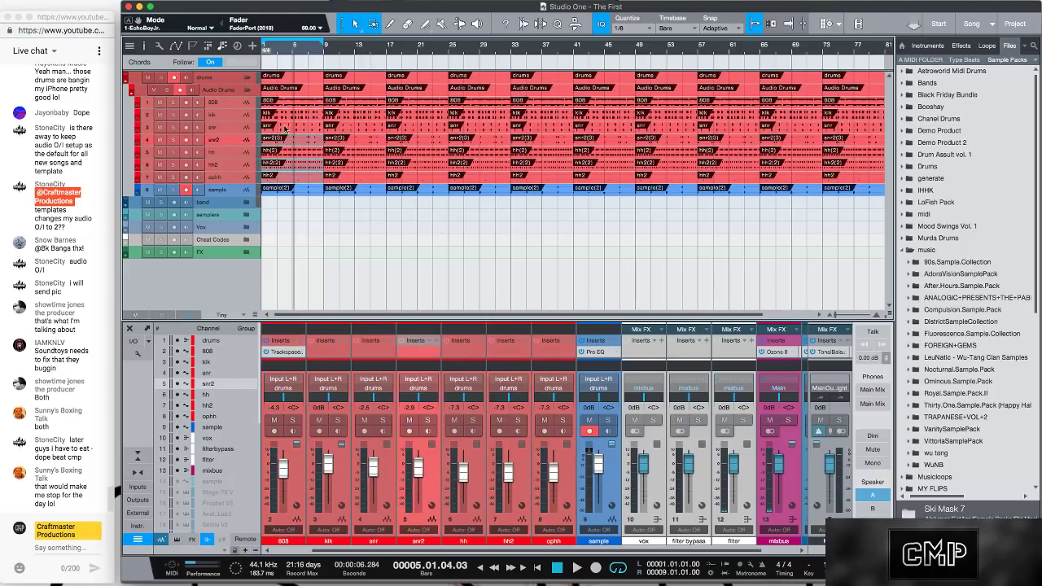
{"action": "left_click", "coordinate": [286, 127]}
{"action": "left_click", "coordinate": [285, 115]}
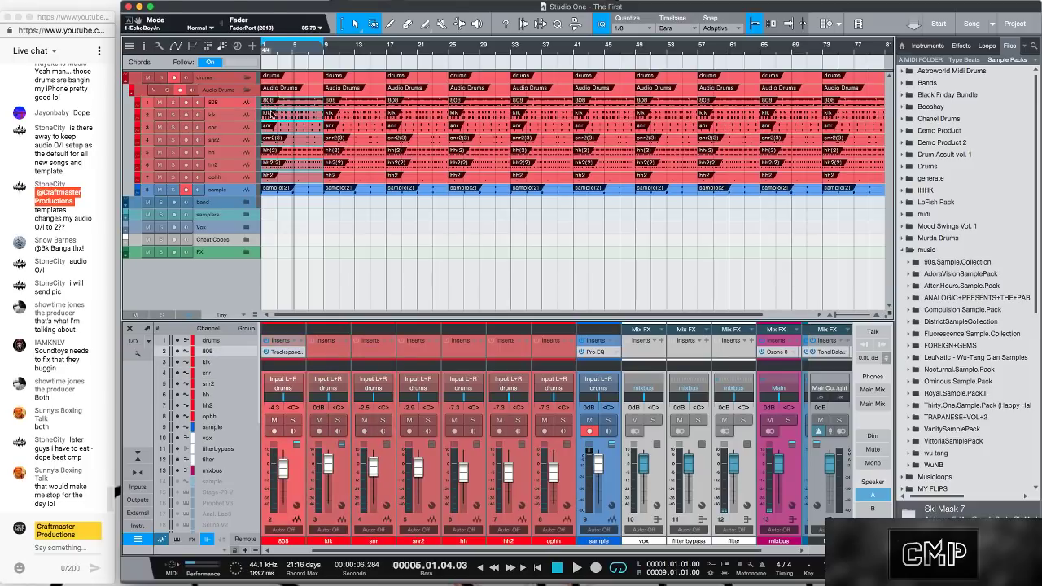
{"action": "key", "text": "shift+e"}
{"action": "key", "text": "shift+e"}
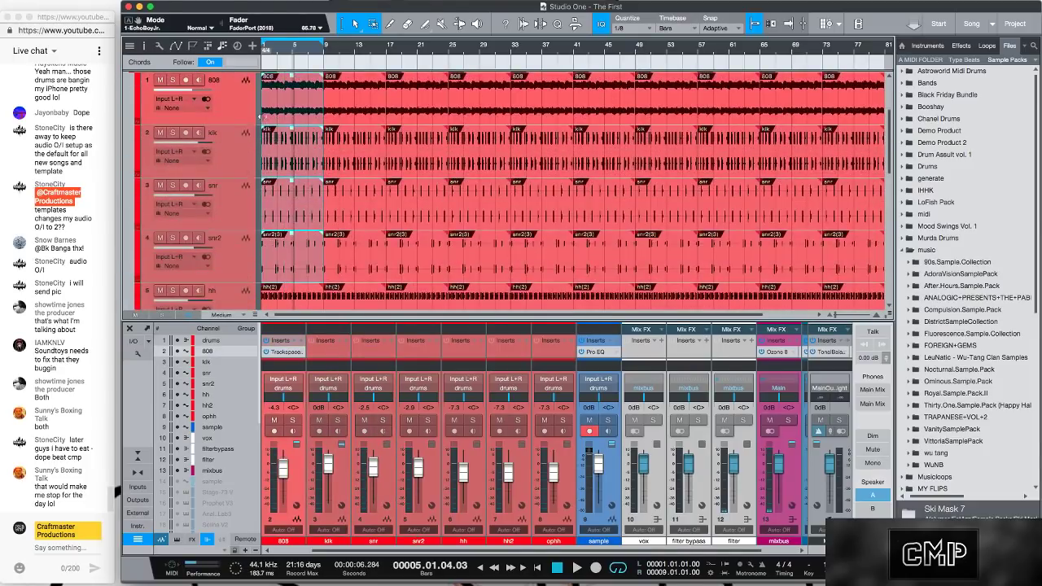
{"action": "left_click_drag", "start_coordinate": [262, 134], "coordinate": [293, 134]}
{"action": "key", "text": "shift+e"}
{"action": "key", "text": "shift+e"}
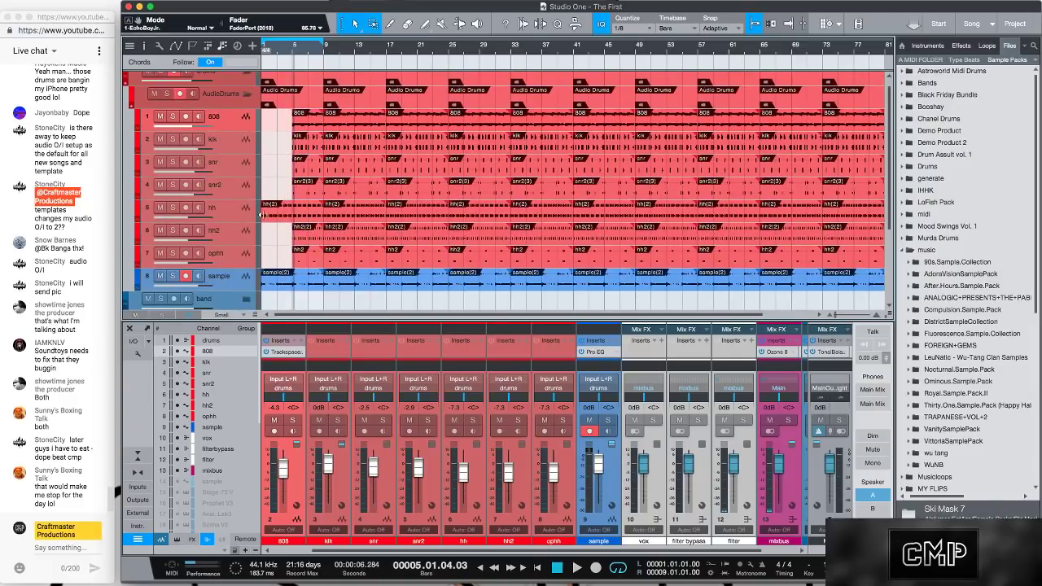
{"action": "left_click_drag", "start_coordinate": [262, 215], "coordinate": [292, 215]}
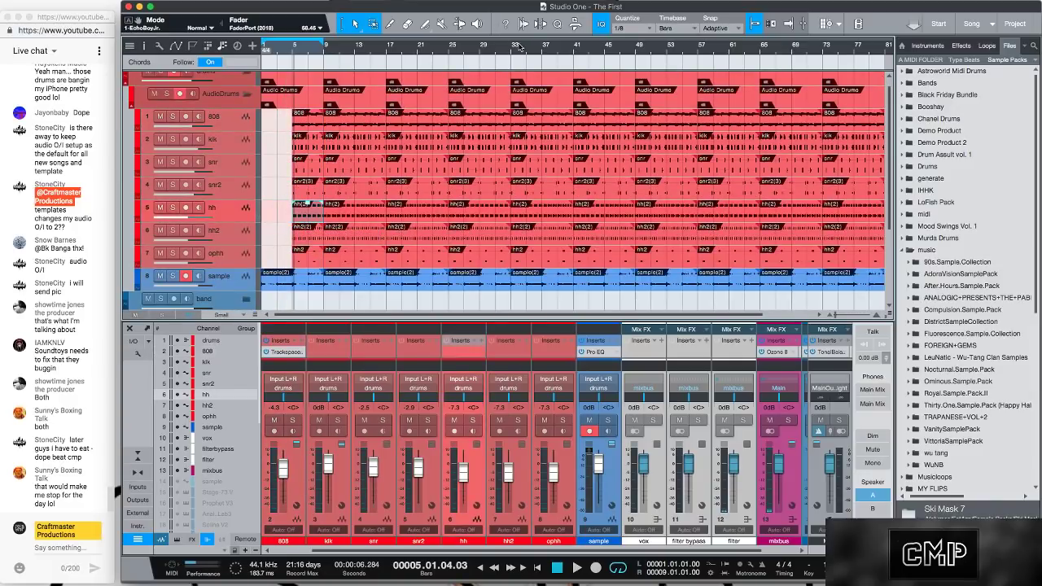
Delete the drum clips of the two eight-bar sections between bars 33 and 49, leaving the sample clips
{"action": "left_click", "coordinate": [541, 118]}
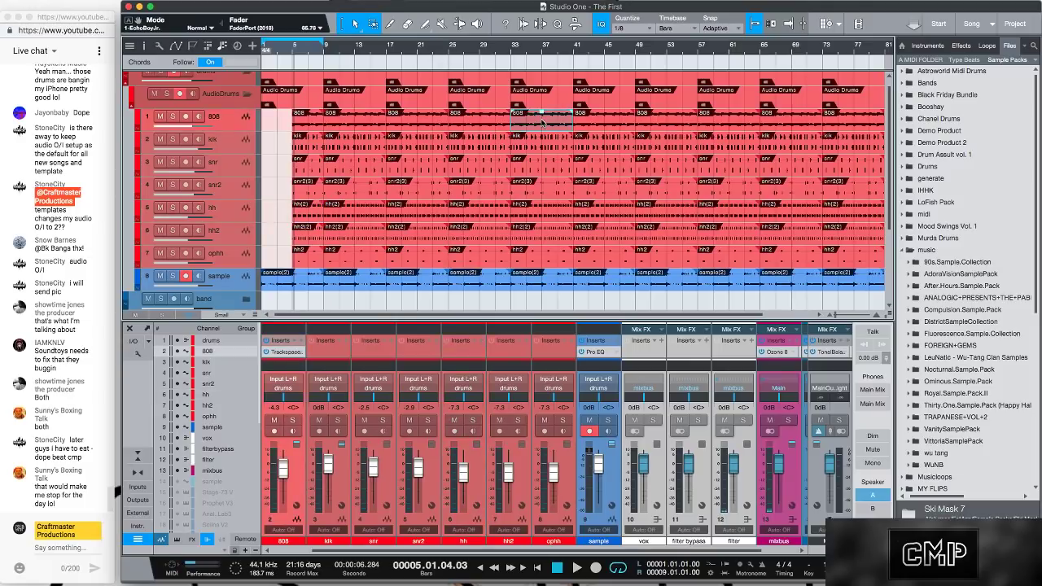
{"action": "key", "text": "alt+Right"}
{"action": "left_click_drag", "start_coordinate": [575, 126], "coordinate": [614, 247]}
{"action": "key", "text": "Delete"}
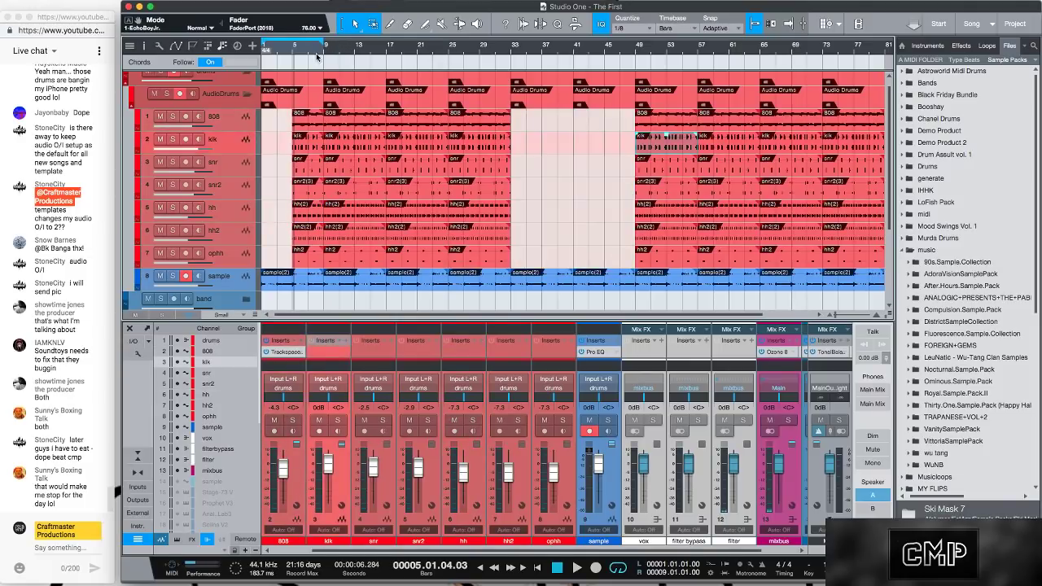
Start playback and extend the loop range's end to bar 57
{"action": "key", "text": "space"}
{"action": "left_click_drag", "start_coordinate": [322, 42], "coordinate": [651, 42]}
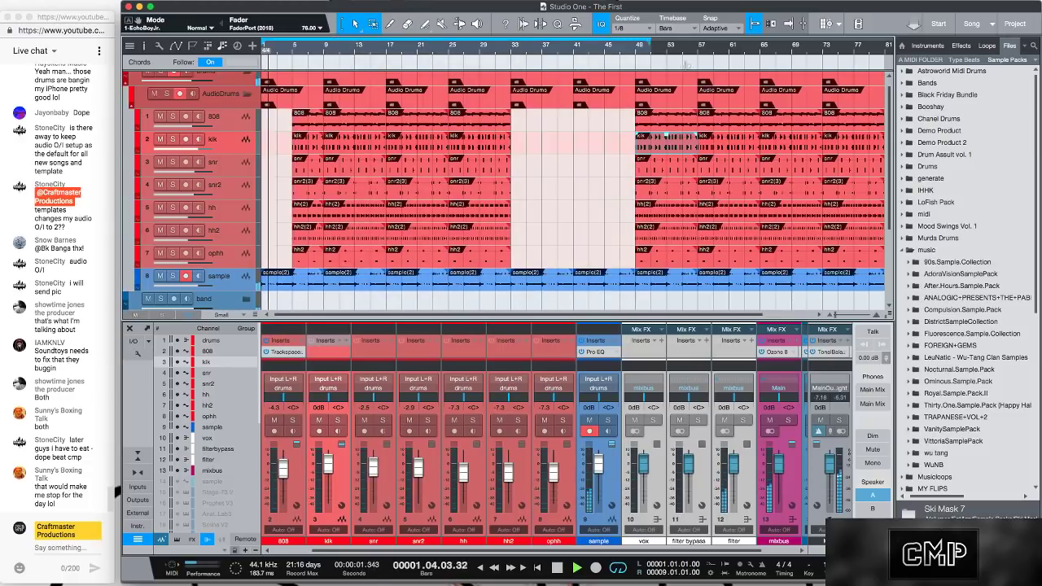
{"action": "key", "text": "w"}
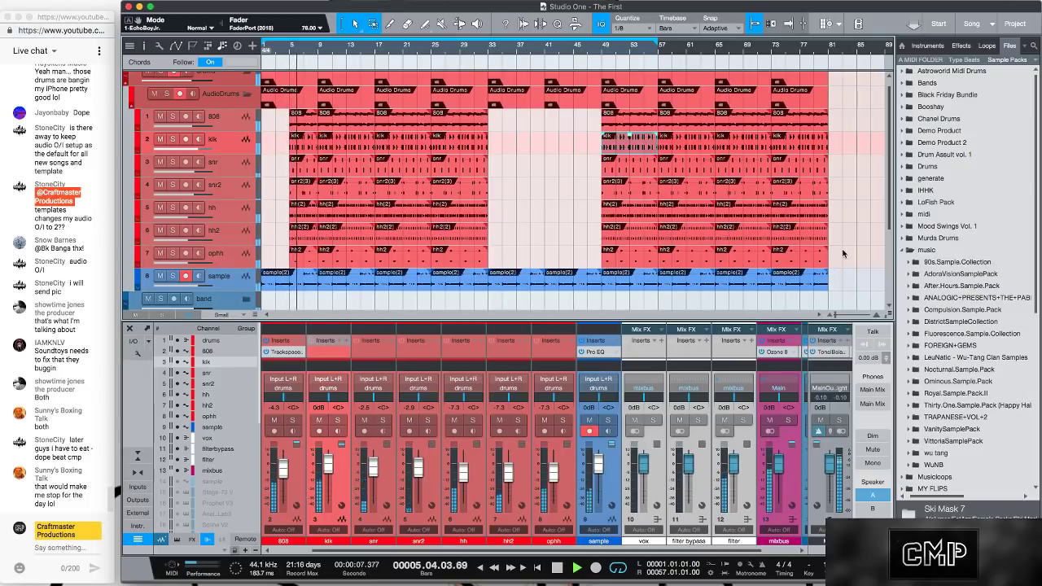
Delete the drum clips of the last section at bar 73 and duplicate its sample clip once to bar 81
{"action": "left_click_drag", "start_coordinate": [841, 281], "coordinate": [806, 124]}
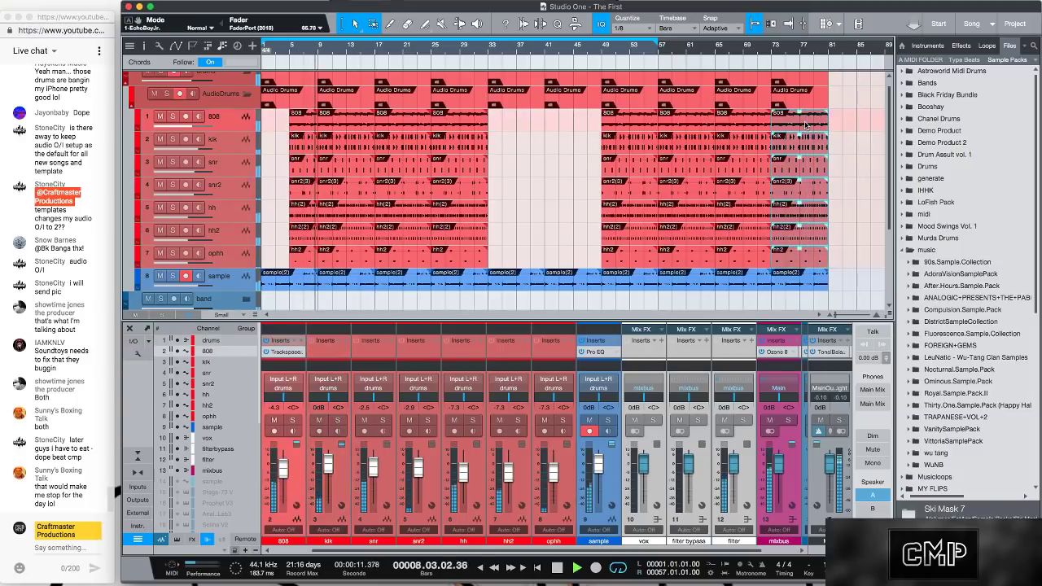
{"action": "key", "text": "Delete"}
{"action": "left_click", "coordinate": [801, 277]}
{"action": "key", "text": "d"}
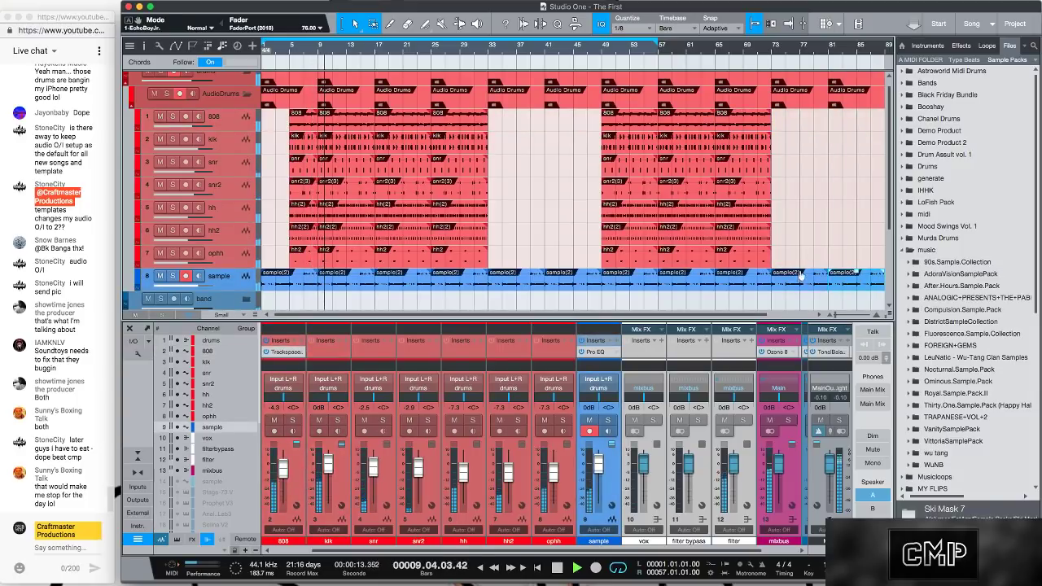
{"action": "key", "text": "w"}
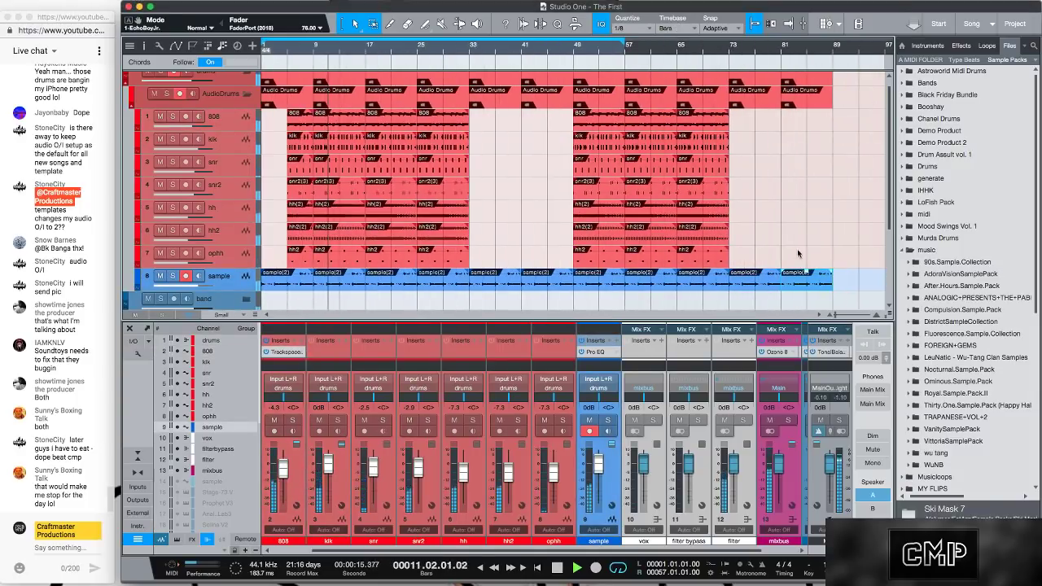
Copy an eight-bar drum and sample section to bar 89 and shorten its drum clips to end at bar 93
{"action": "left_click_drag", "start_coordinate": [754, 256], "coordinate": [701, 132]}
{"action": "left_click_drag", "start_coordinate": [721, 308], "coordinate": [847, 132]}
{"action": "key", "text": "w"}
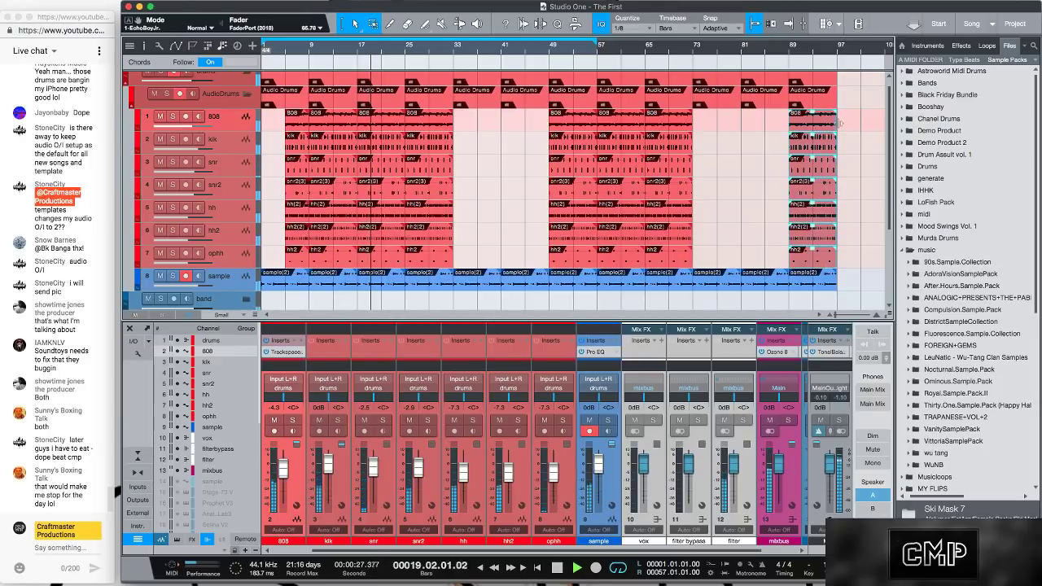
{"action": "left_click_drag", "start_coordinate": [840, 123], "coordinate": [812, 124]}
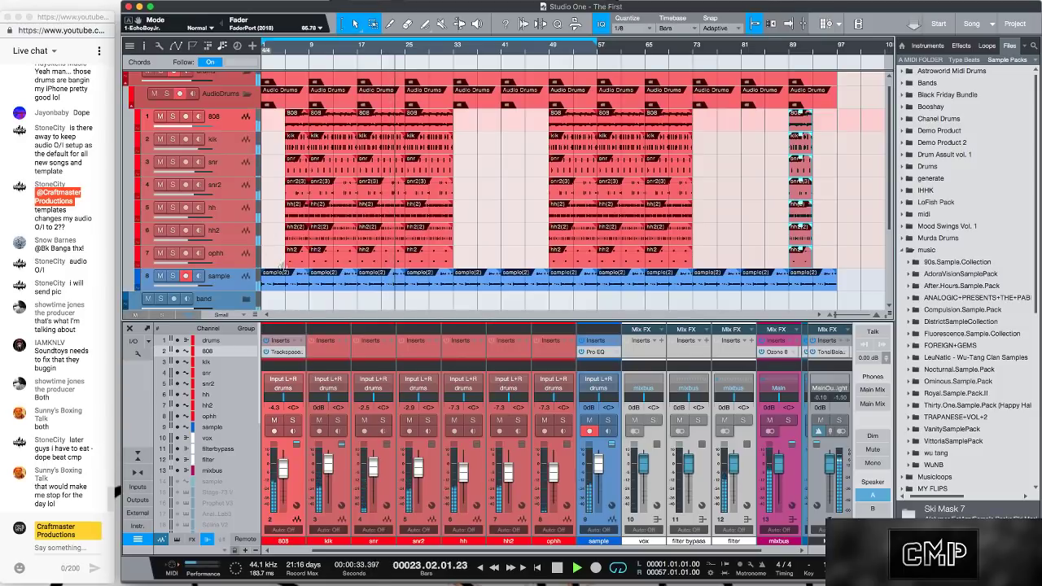
Show the inspector for the sample track and stop playback
{"action": "left_click", "coordinate": [234, 282]}
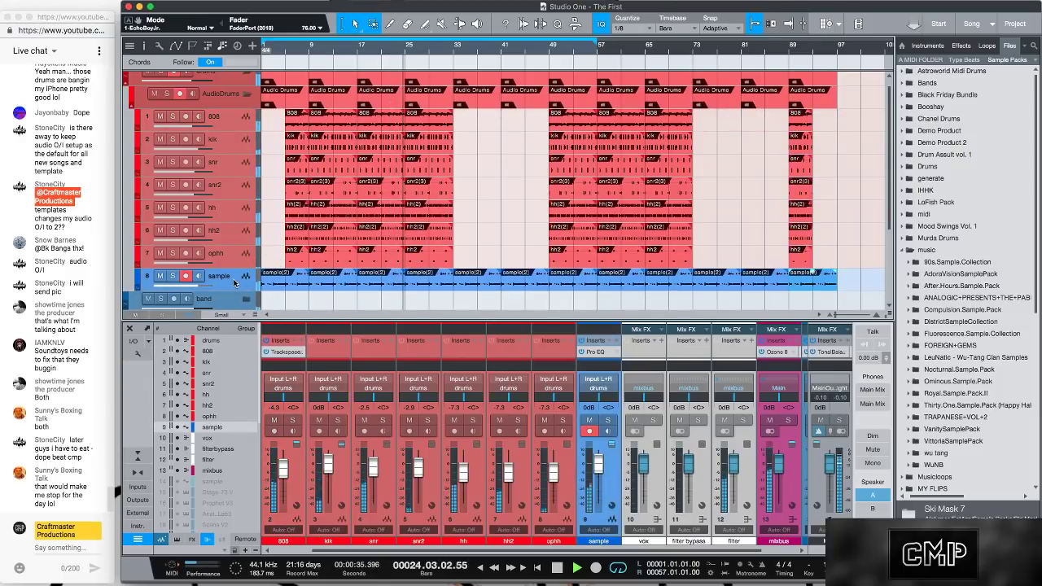
{"action": "key", "text": "F4"}
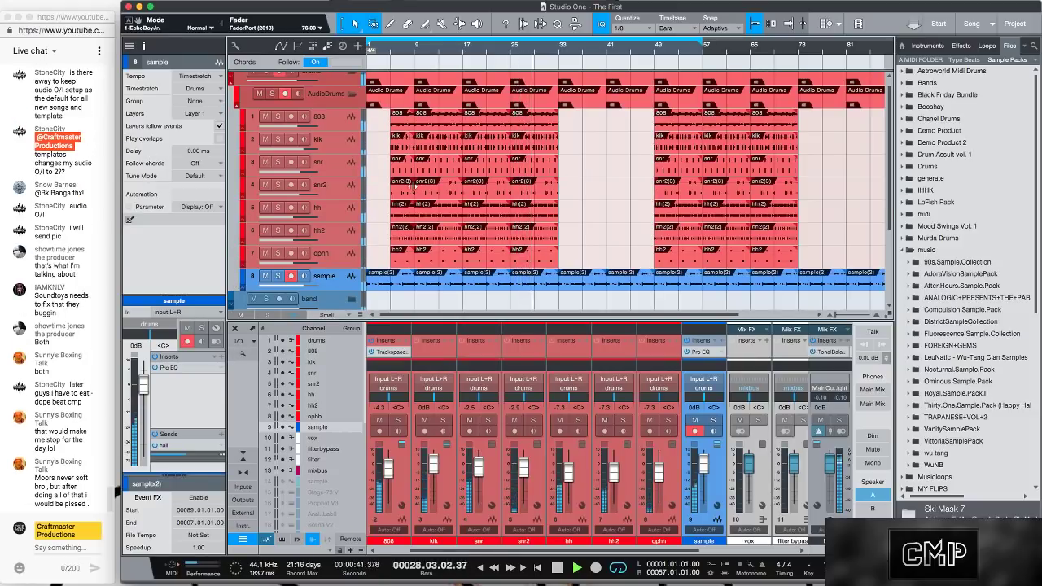
{"action": "scroll", "coordinate": [412, 187], "scroll_direction": "down", "scroll_amount": 1}
{"action": "key", "text": "space"}
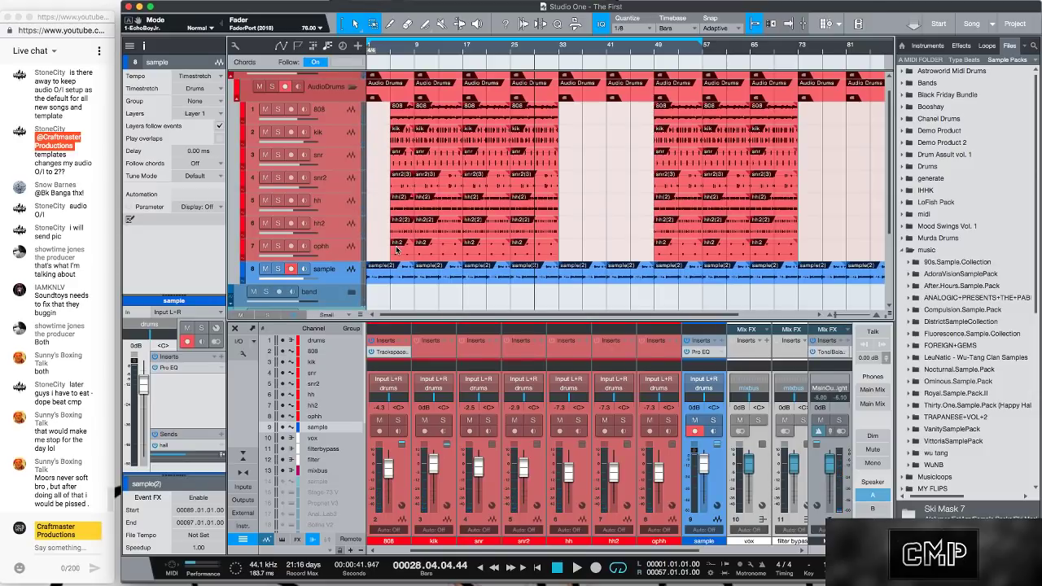
Extend the loop range's end to bar 97 and enlarge the sample track's height
{"action": "left_click_drag", "start_coordinate": [684, 52], "coordinate": [839, 96]}
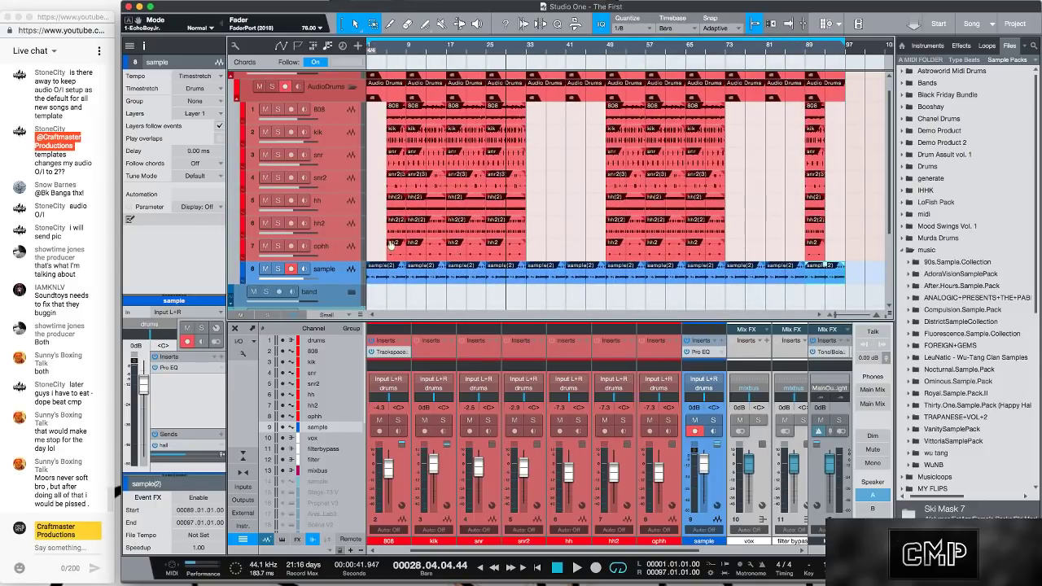
{"action": "left_click_drag", "start_coordinate": [396, 54], "coordinate": [411, 37]}
{"action": "left_click_drag", "start_coordinate": [342, 284], "coordinate": [343, 327]}
{"action": "scroll", "coordinate": [398, 195], "scroll_direction": "down", "scroll_amount": 2}
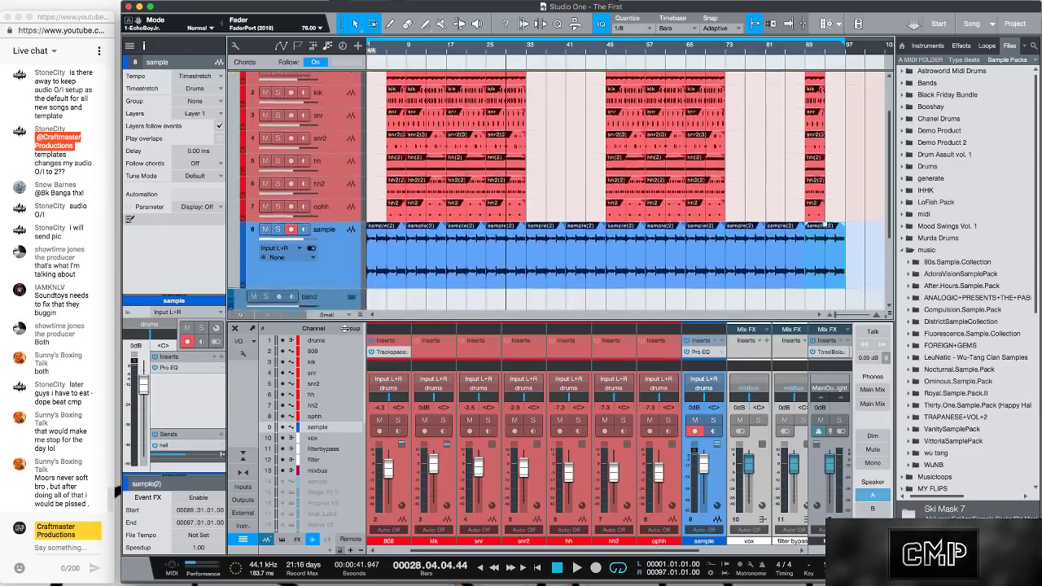
{"action": "key", "text": "e"}
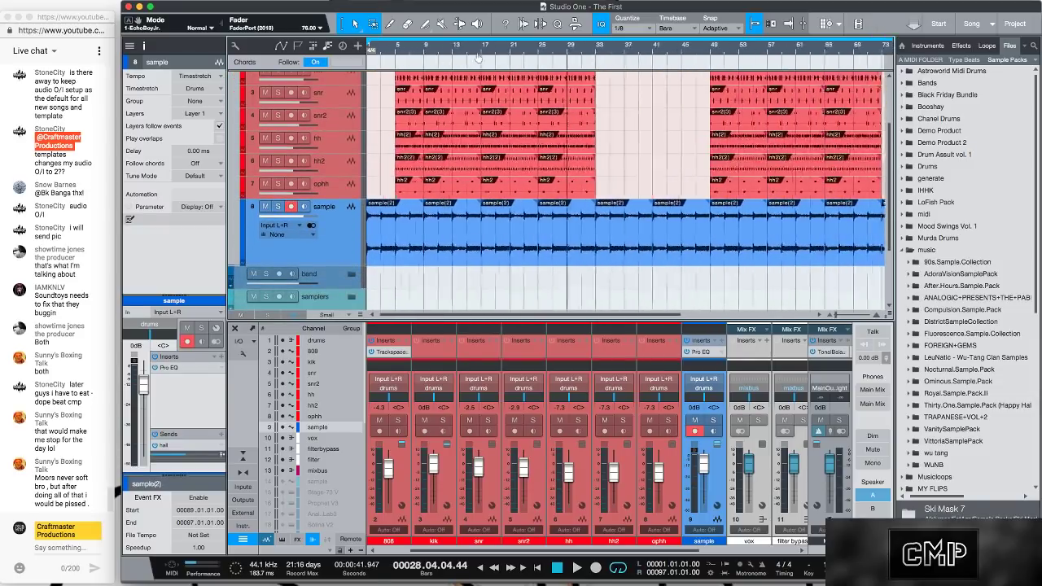
{"action": "left_click_drag", "start_coordinate": [447, 50], "coordinate": [446, 41]}
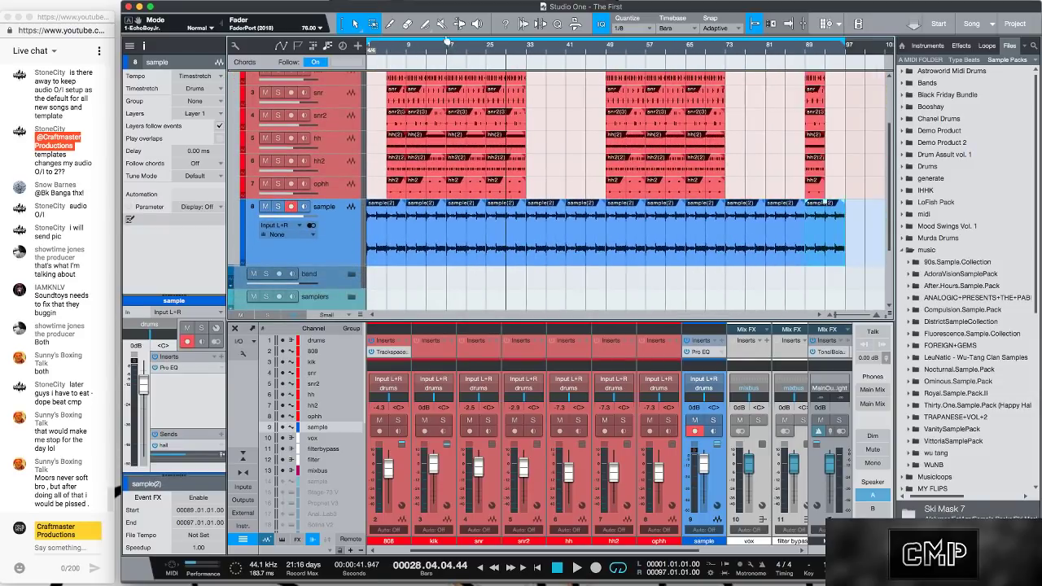
Search the insert effects for "half", add HalfTime to the sample track and move it above Pro EQ
{"action": "left_click", "coordinate": [221, 357]}
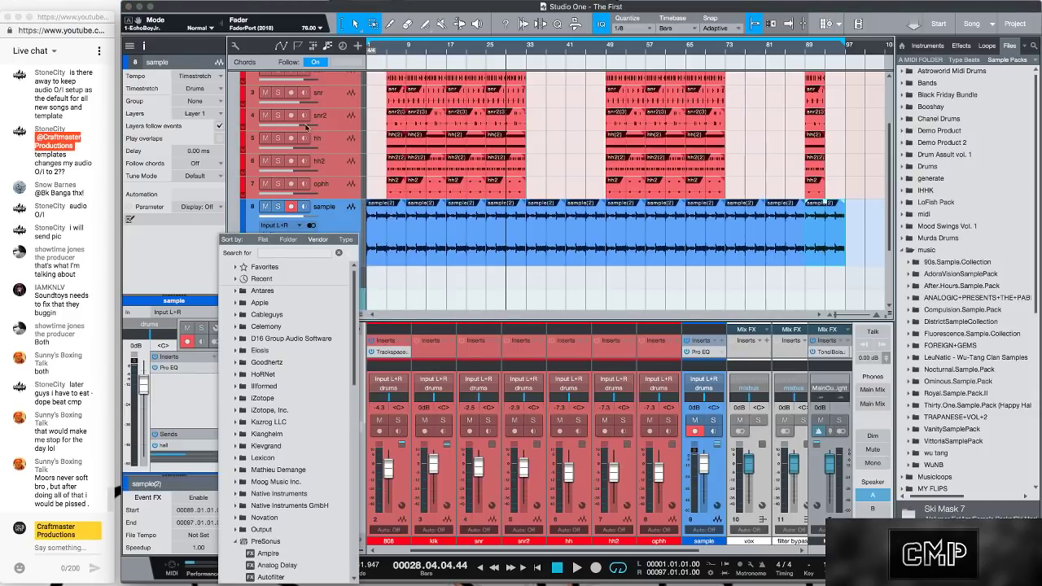
{"action": "left_click", "coordinate": [271, 252]}
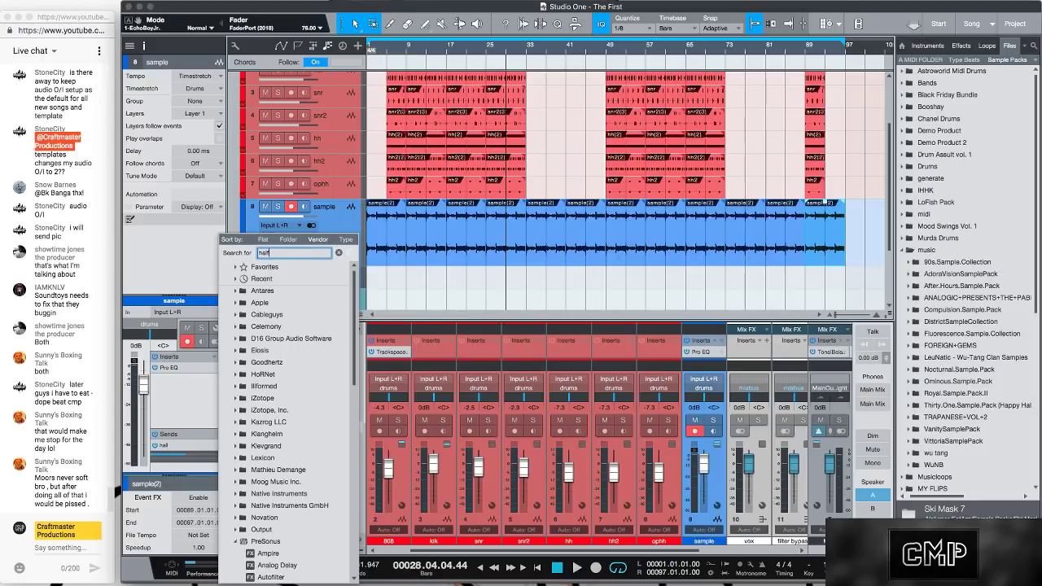
{"action": "type", "text": "half"}
{"action": "double_click", "coordinate": [268, 277]}
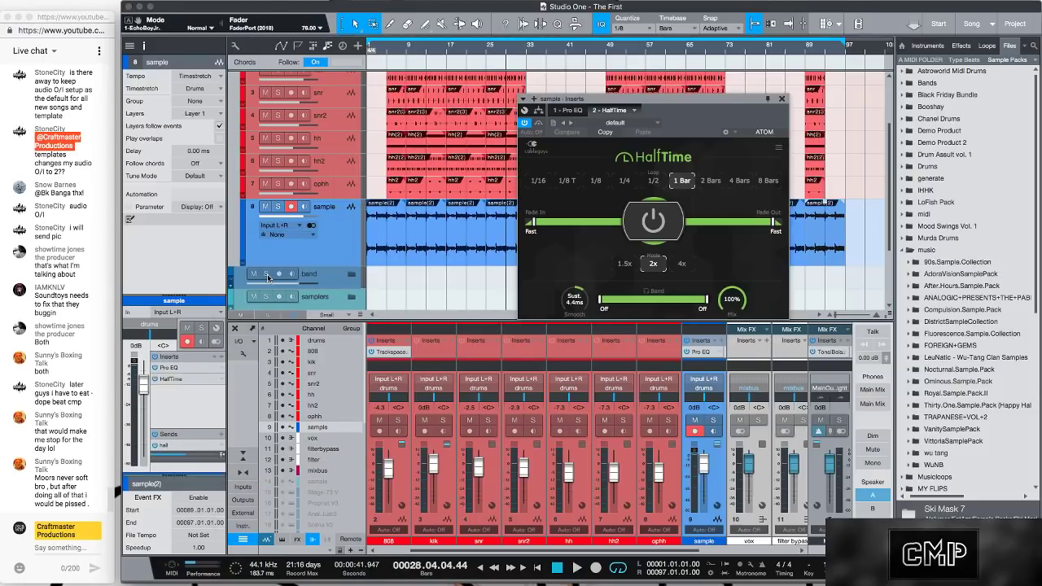
{"action": "left_click_drag", "start_coordinate": [196, 378], "coordinate": [198, 368]}
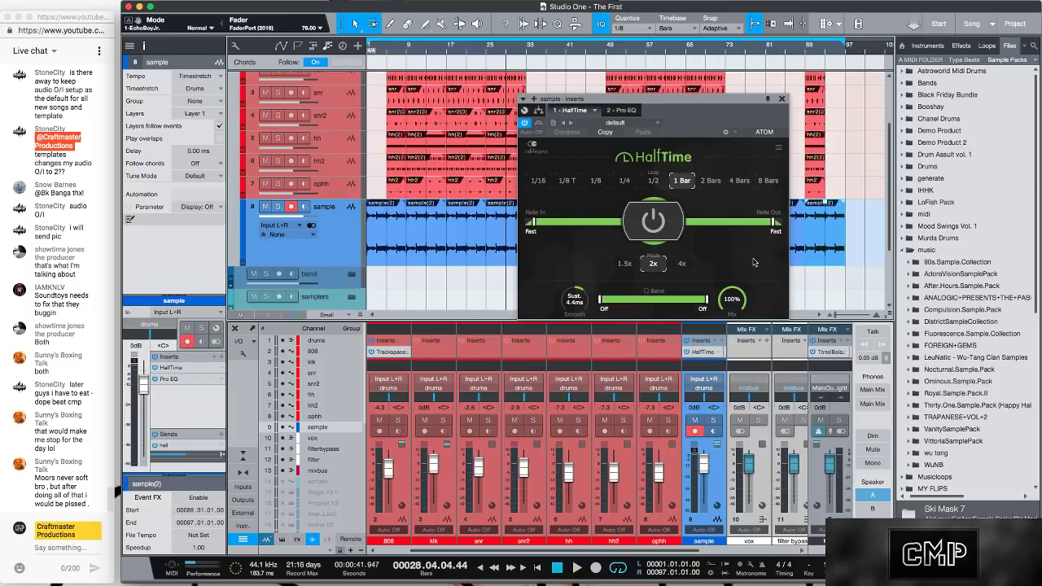
Set HalfTime's smoothing to 500 ms and its upper band limit to about 3.67 kHz, and audition the sample from the start
{"action": "left_click_drag", "start_coordinate": [575, 298], "coordinate": [574, 284]}
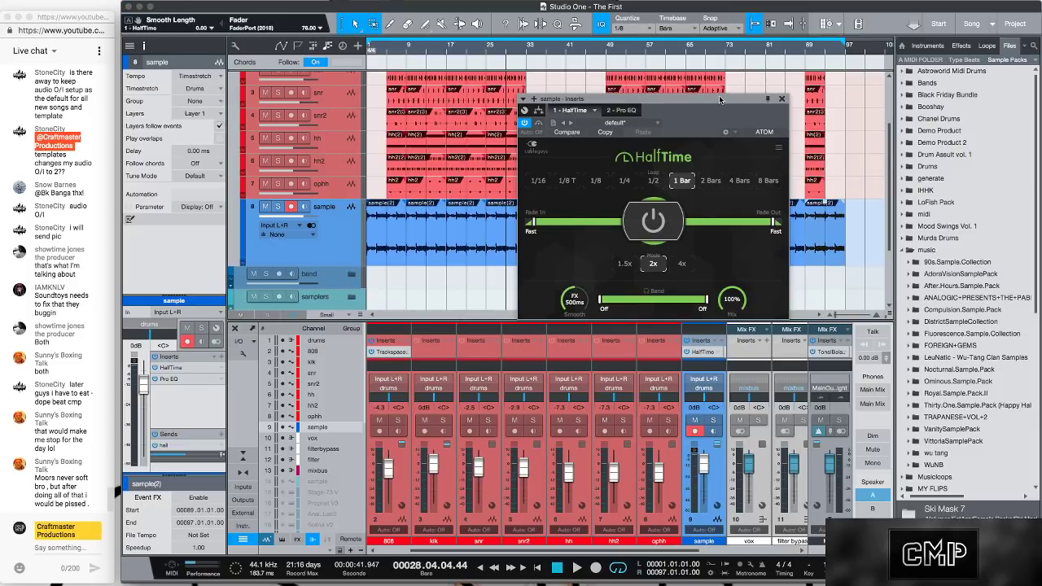
{"action": "left_click_drag", "start_coordinate": [706, 300], "coordinate": [690, 299]}
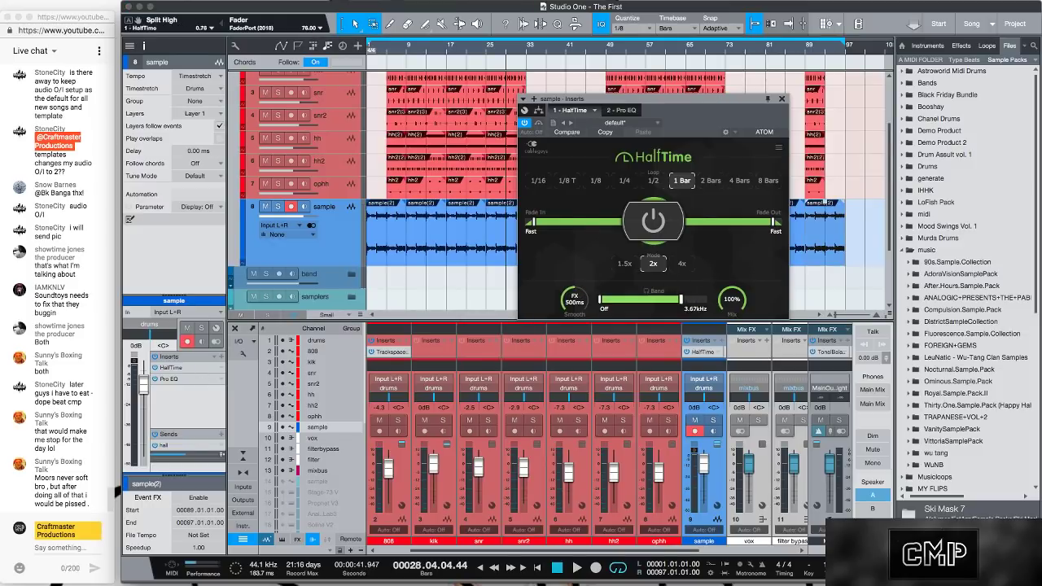
{"action": "key", "text": "space"}
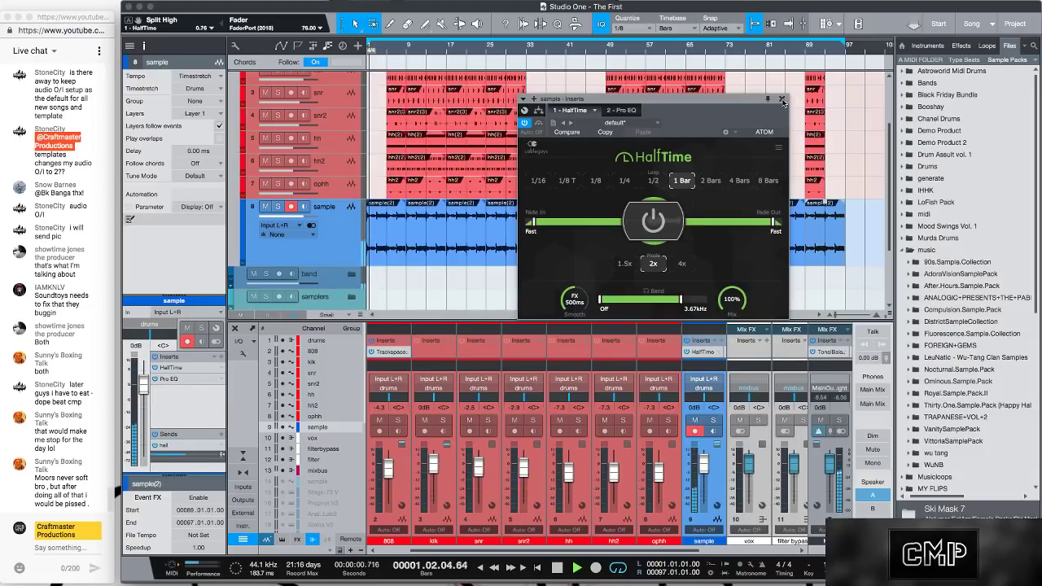
{"action": "key", "text": "super+w"}
Show the automation envelope for HalfTime's Bypass parameter on the sample track
{"action": "left_click", "coordinate": [197, 370]}
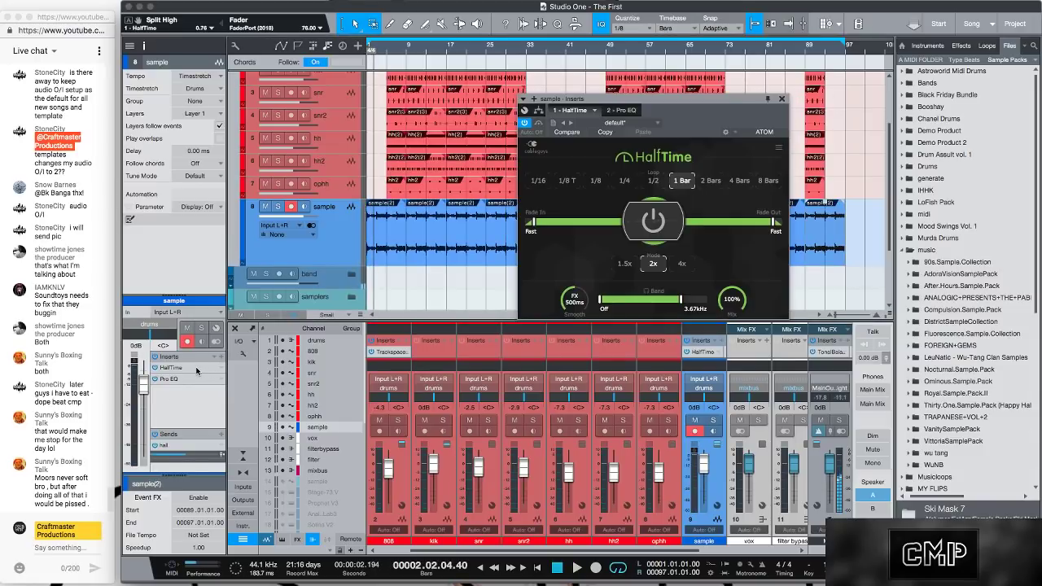
{"action": "right_click", "coordinate": [537, 122]}
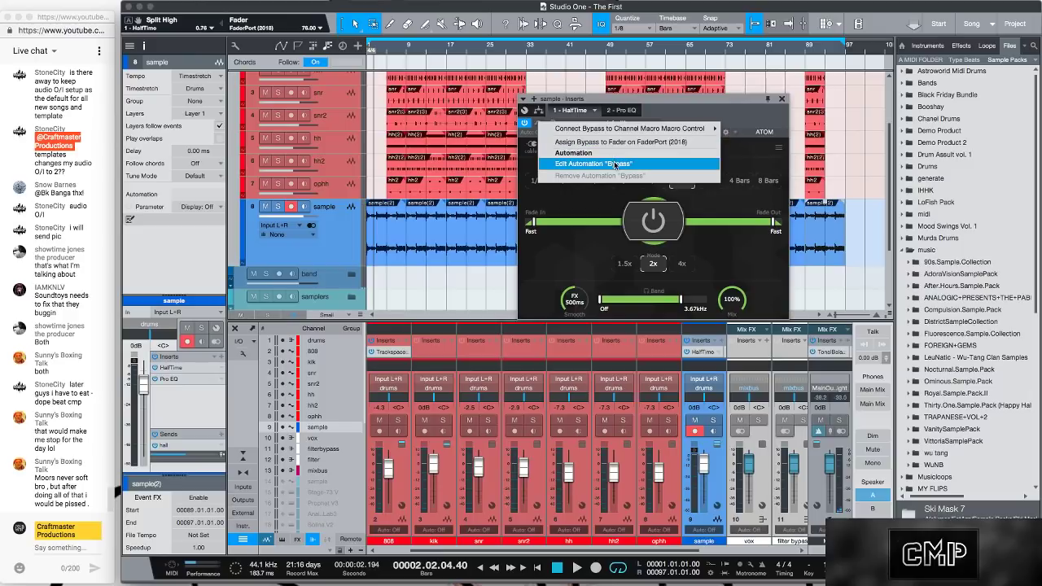
{"action": "left_click", "coordinate": [611, 163]}
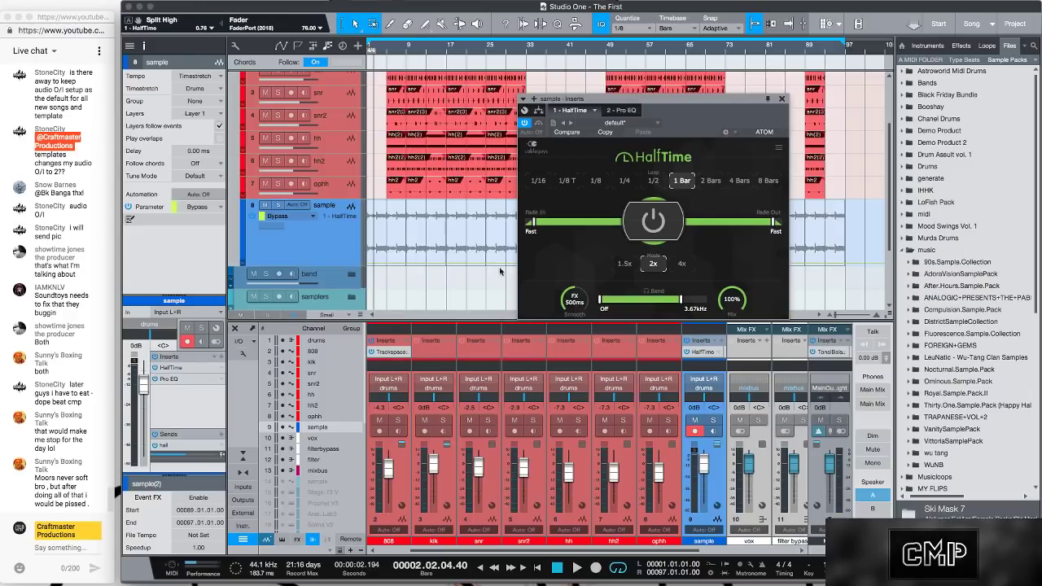
Raise the Bypass envelope from 0 to 1 at bar 9, return it to 0 at bar 33, and close the effect window
{"action": "left_click", "coordinate": [405, 264]}
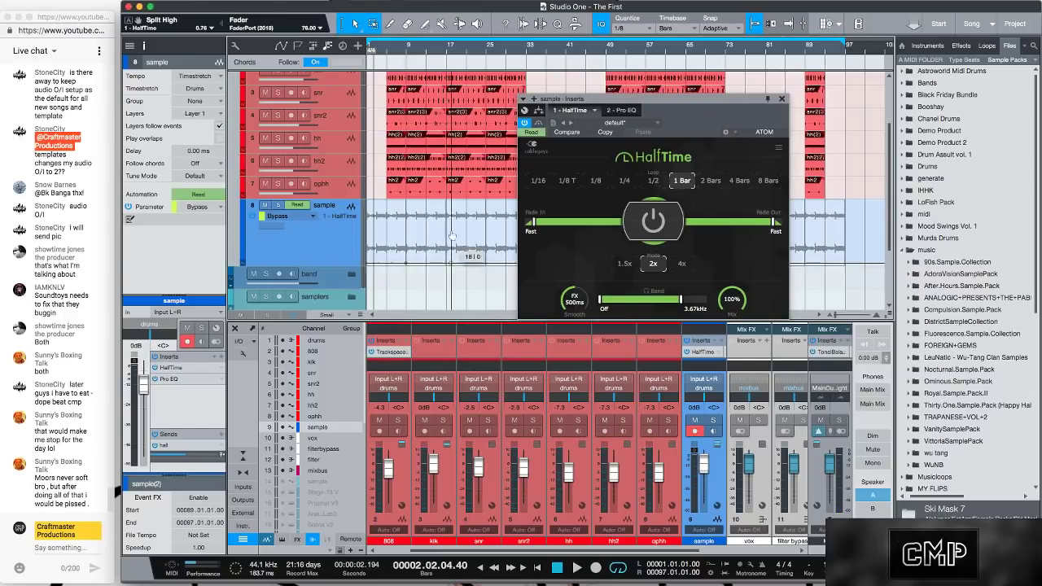
{"action": "left_click", "coordinate": [410, 203]}
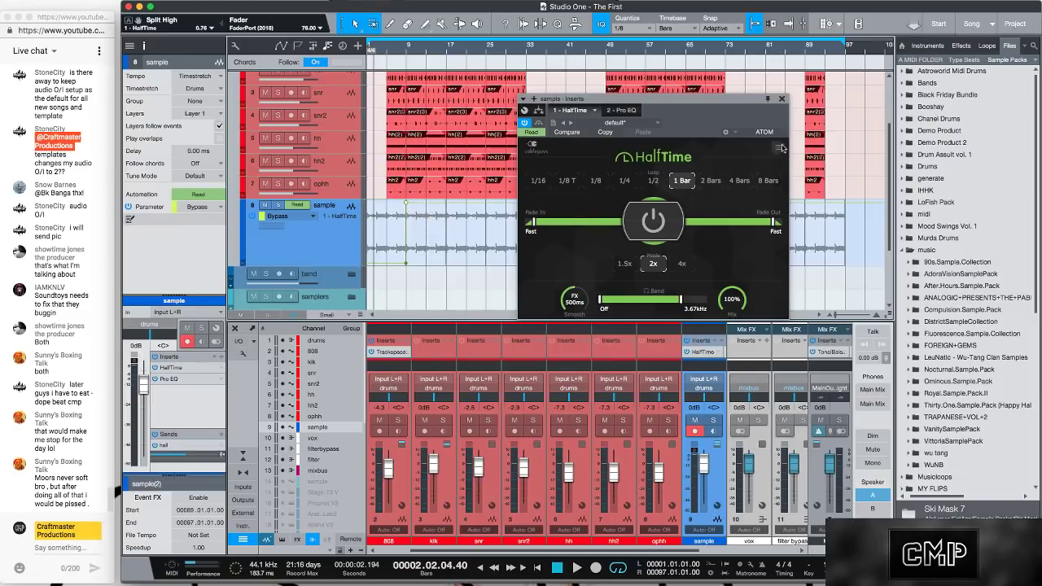
{"action": "left_click", "coordinate": [781, 98]}
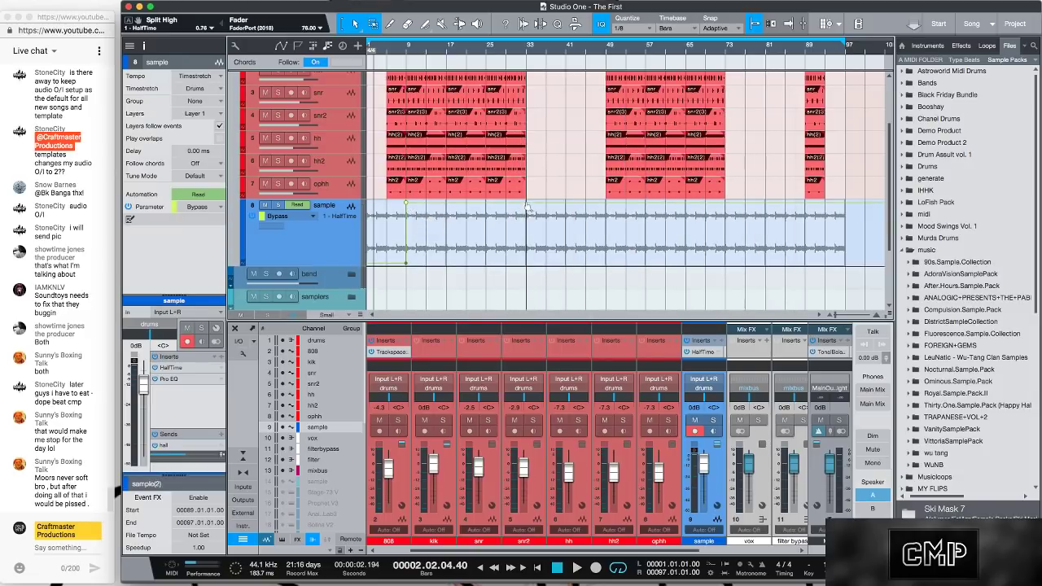
{"action": "left_click_drag", "start_coordinate": [526, 204], "coordinate": [526, 273]}
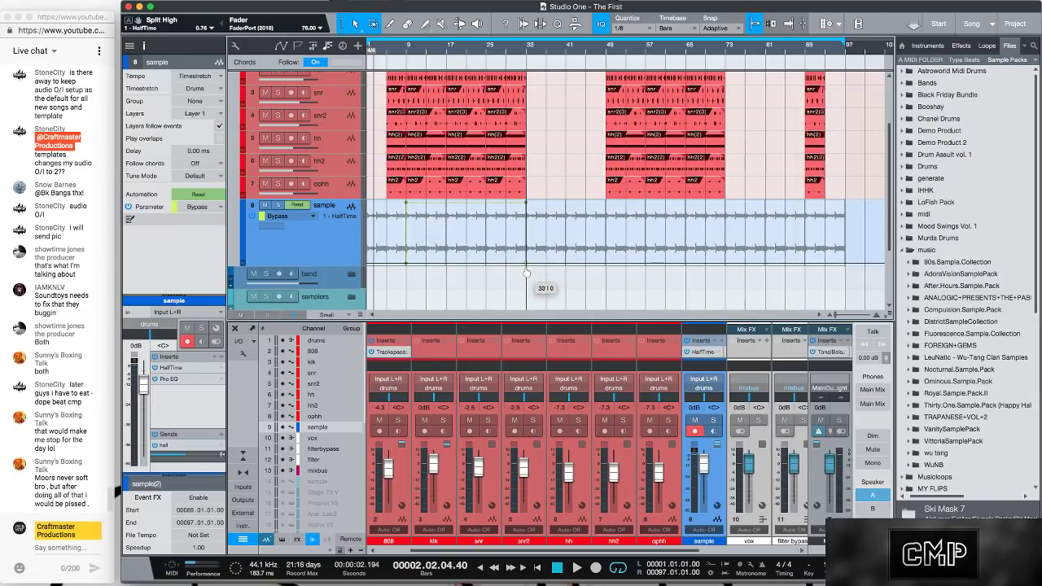
{"action": "key", "text": "space"}
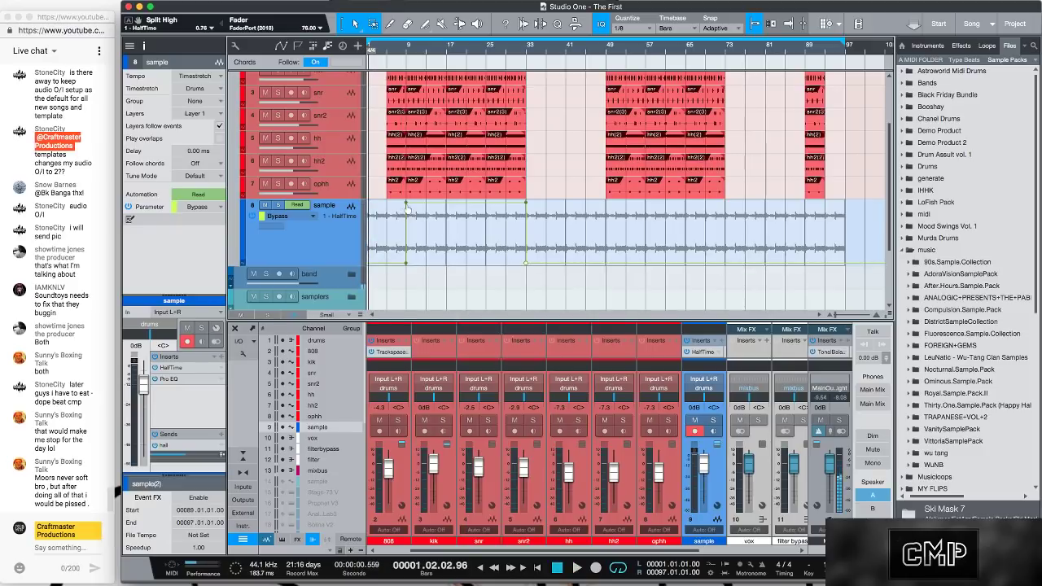
Invert the Bypass envelope to 1 before bar 9, 0 from bar 9 to bar 33 and 1 from bar 33, and start playback
{"action": "left_click_drag", "start_coordinate": [407, 210], "coordinate": [409, 277]}
{"action": "left_click_drag", "start_coordinate": [526, 203], "coordinate": [526, 269]}
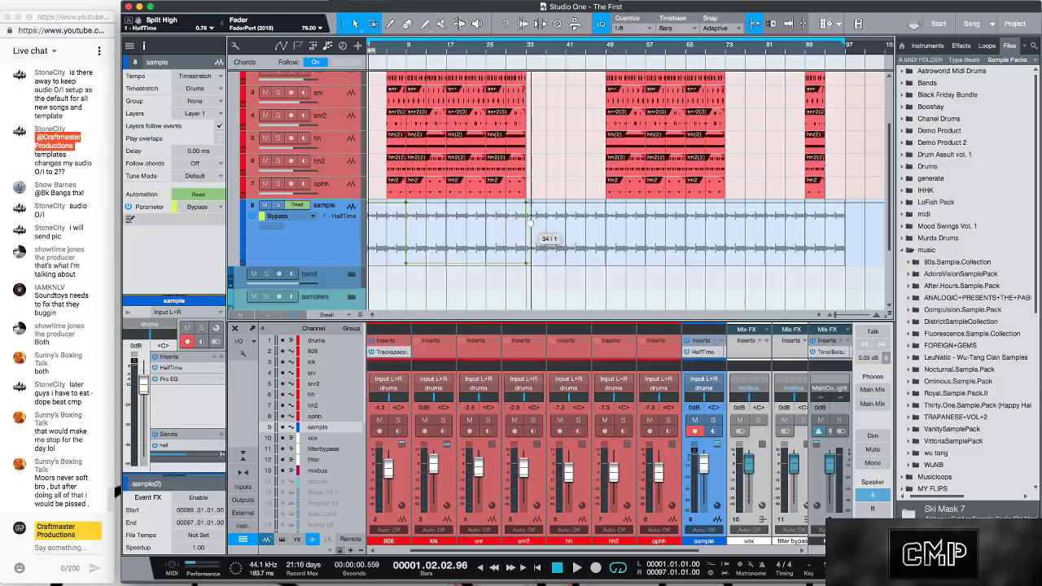
{"action": "key", "text": "space"}
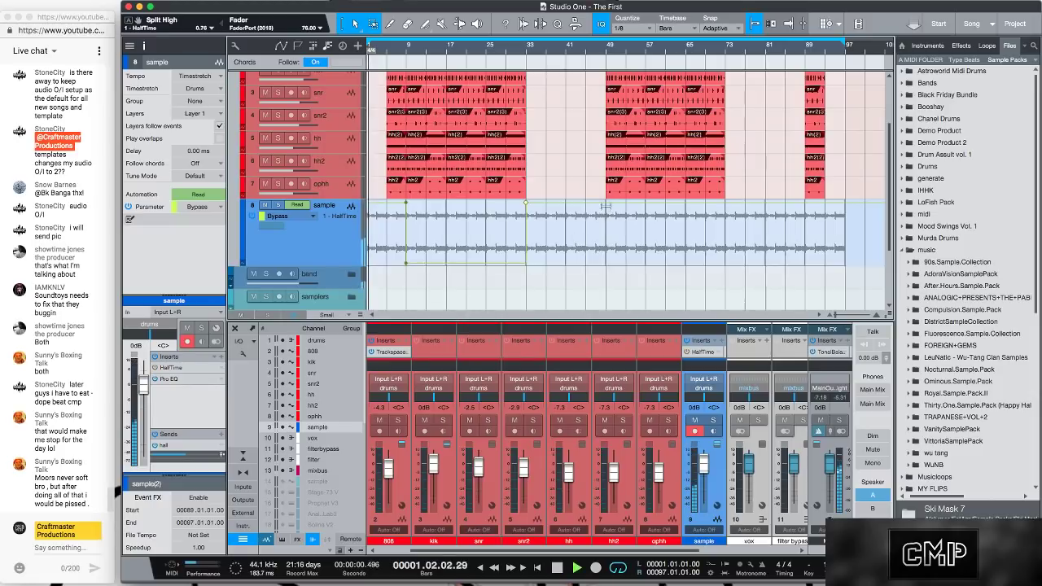
Lower the Bypass envelope to 0 at bar 49 and raise it to 1 at bar 73
{"action": "left_click", "coordinate": [606, 202]}
{"action": "left_click_drag", "start_coordinate": [625, 203], "coordinate": [609, 263]}
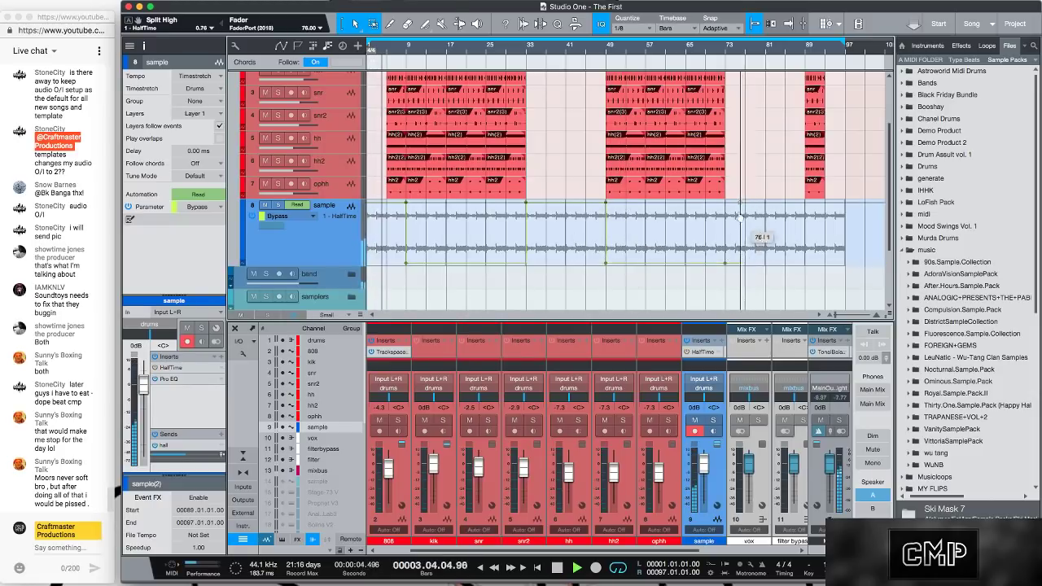
{"action": "left_click_drag", "start_coordinate": [725, 265], "coordinate": [725, 204]}
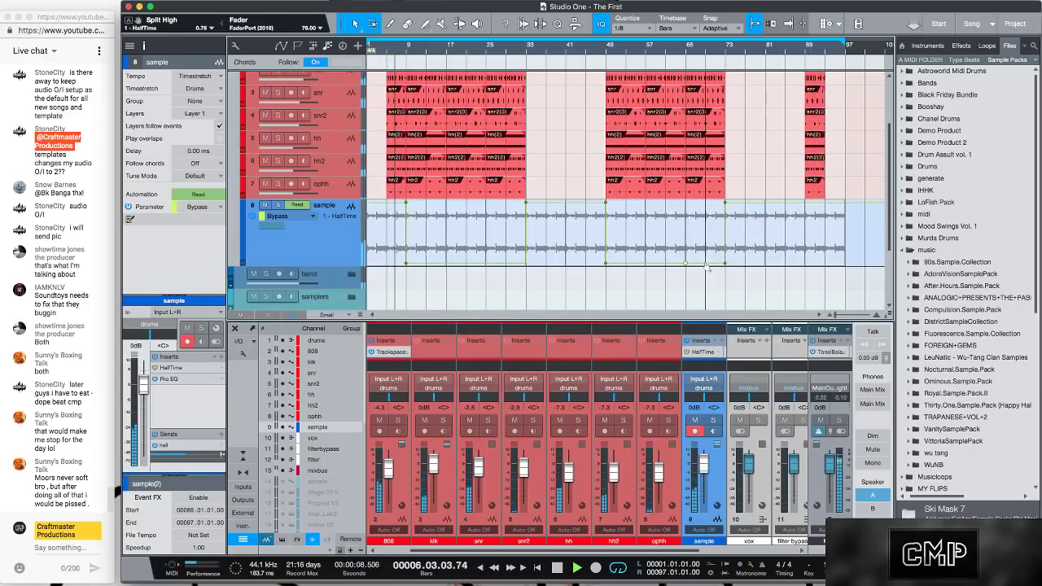
Set the Bypass envelope to 1 for bars 65 to 69, 0 from bar 69 to bar 89, and 1 from bar 89
{"action": "left_click_drag", "start_coordinate": [702, 226], "coordinate": [725, 262]}
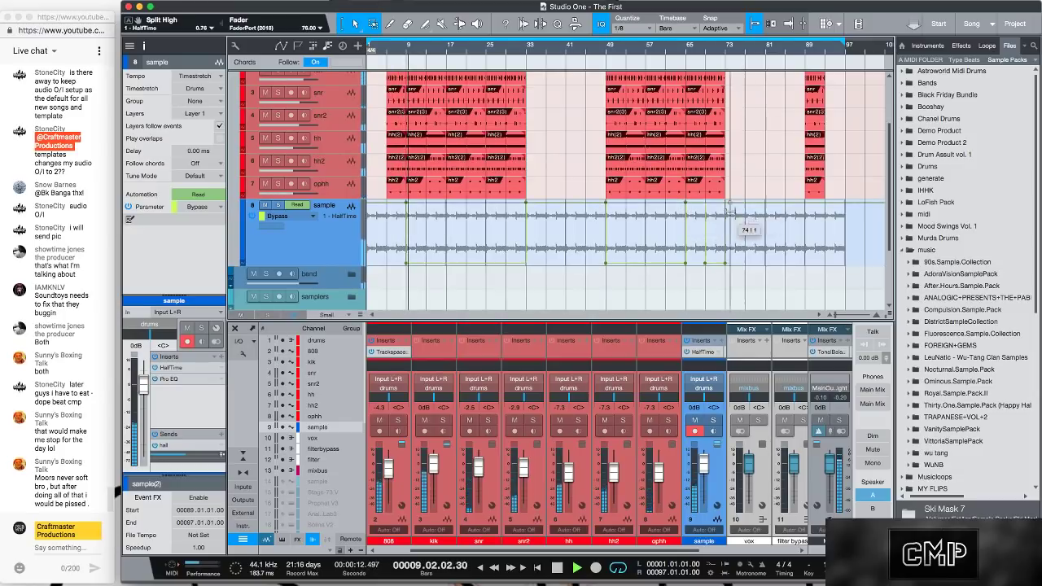
{"action": "left_click", "coordinate": [804, 263]}
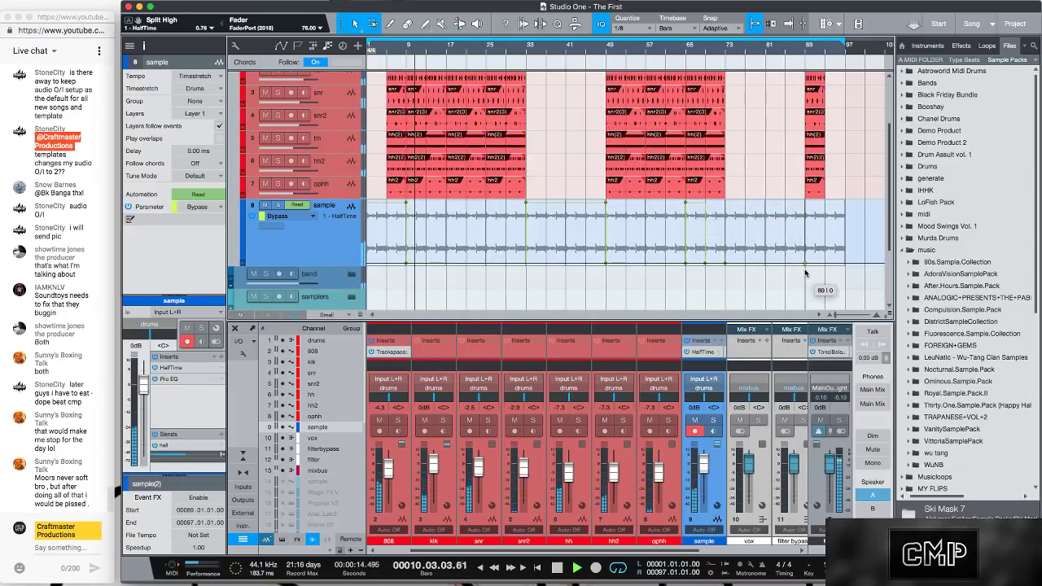
{"action": "left_click_drag", "start_coordinate": [824, 264], "coordinate": [804, 204]}
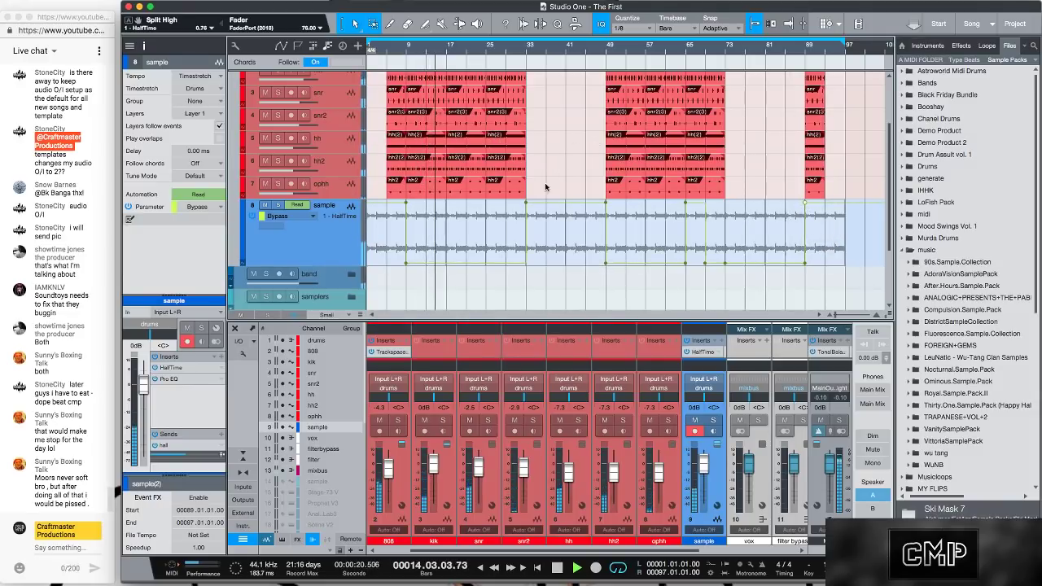
Listen to the arrangement past the end of the first drum section at bar 33 while adjusting the track heights
{"action": "key", "text": "shift+e"}
{"action": "key", "text": "shift+e"}
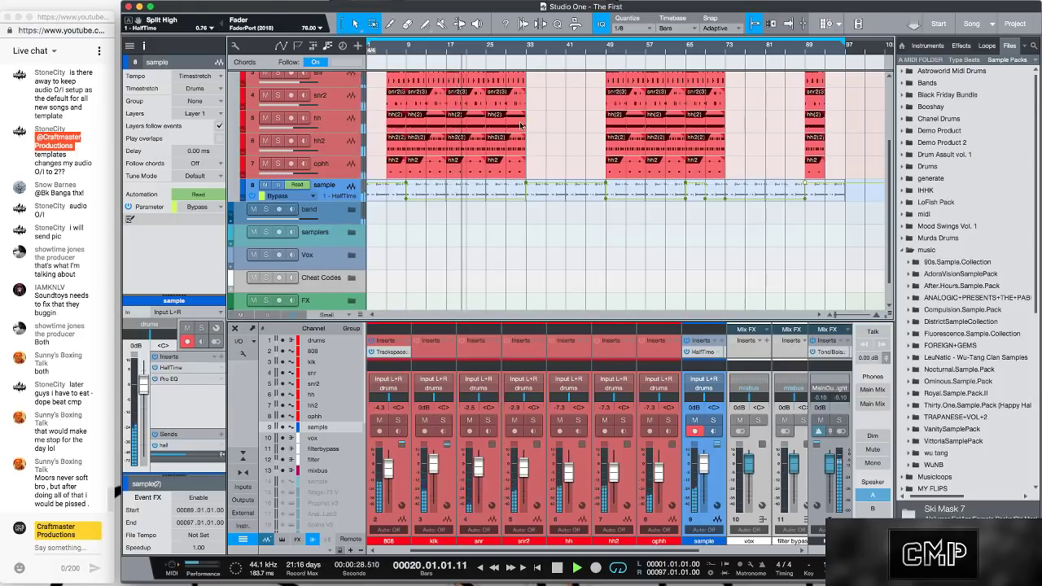
{"action": "key", "text": "shift+e"}
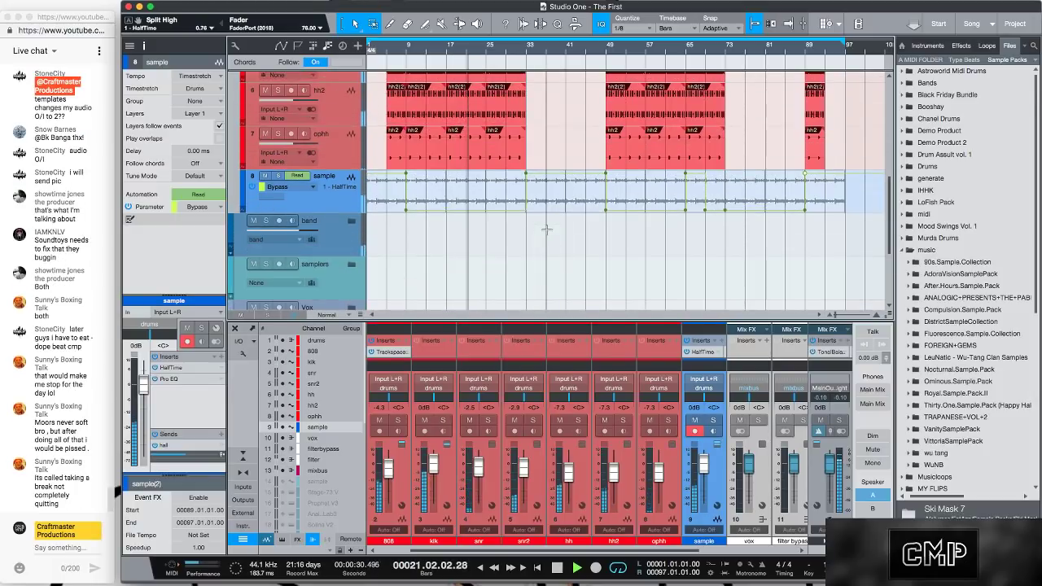
{"action": "key", "text": "shift+w"}
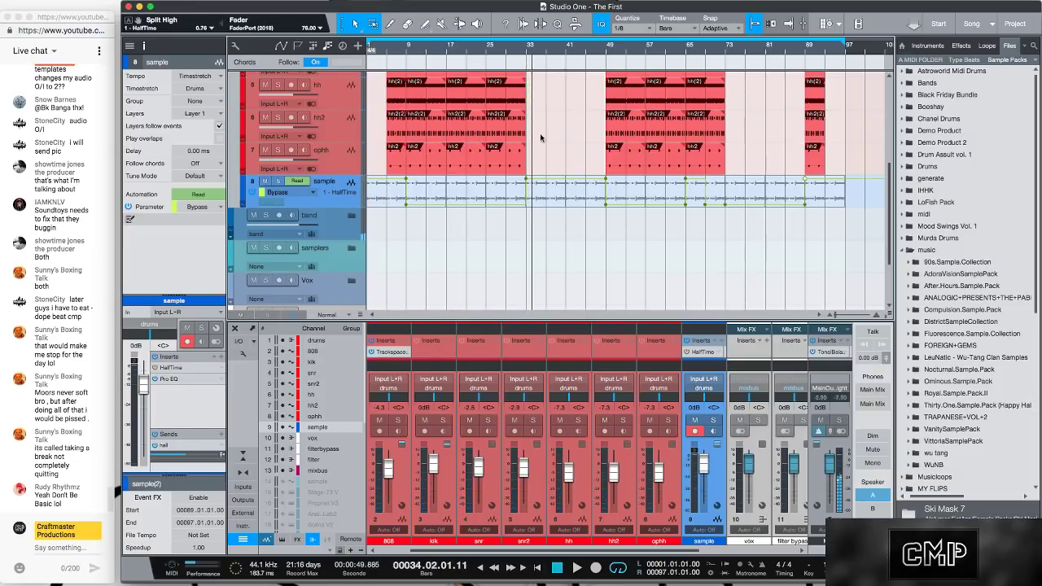
Give the 808 clips ending at bars 33, 73 and 93 a short fade-out and play the ending at bar 33
{"action": "scroll", "coordinate": [537, 106], "scroll_direction": "up", "scroll_amount": 5}
{"action": "scroll", "coordinate": [541, 136], "scroll_direction": "up", "scroll_amount": 2}
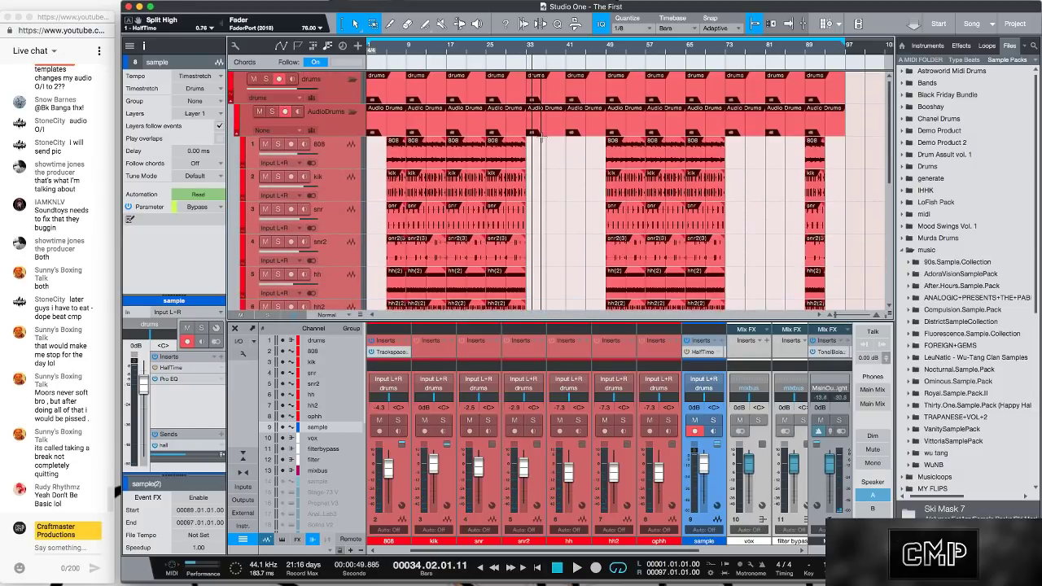
{"action": "left_click", "coordinate": [517, 159]}
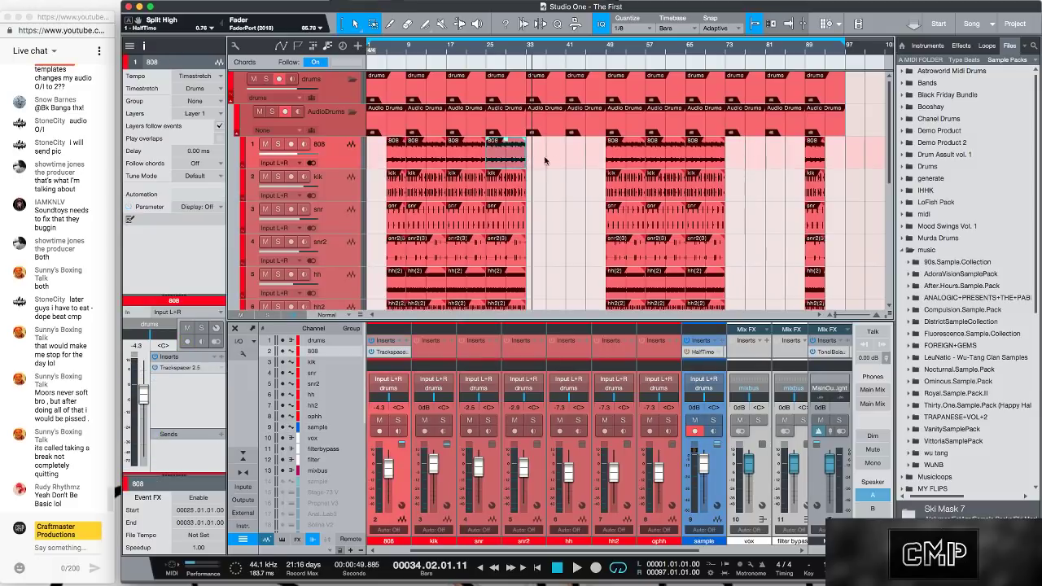
{"action": "left_click", "coordinate": [696, 151], "text": "shift"}
{"action": "left_click", "coordinate": [814, 150], "text": "shift"}
{"action": "left_click_drag", "start_coordinate": [526, 52], "coordinate": [621, 145]}
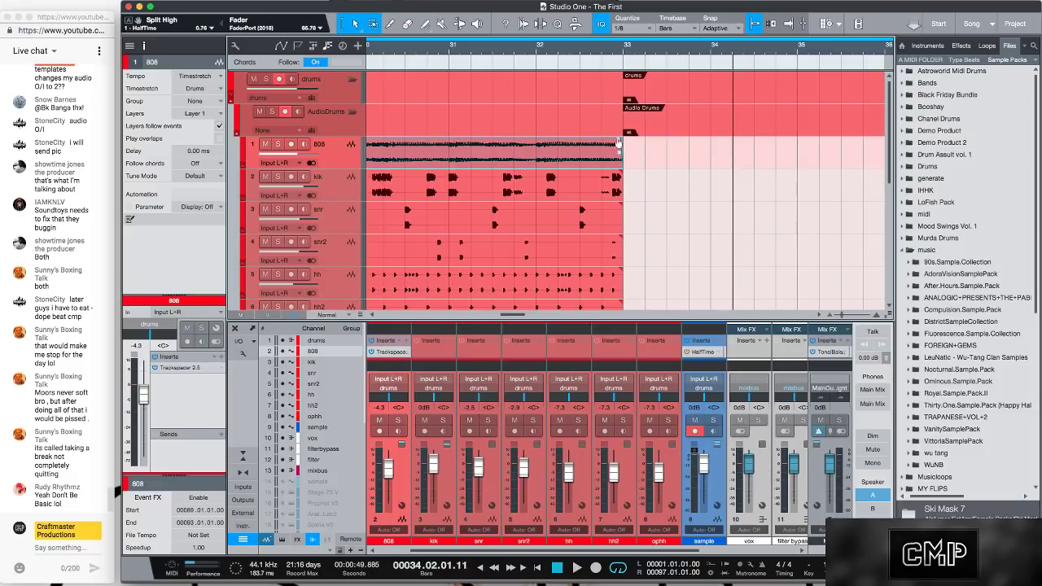
{"action": "left_click", "coordinate": [485, 40]}
{"action": "key", "text": "space"}
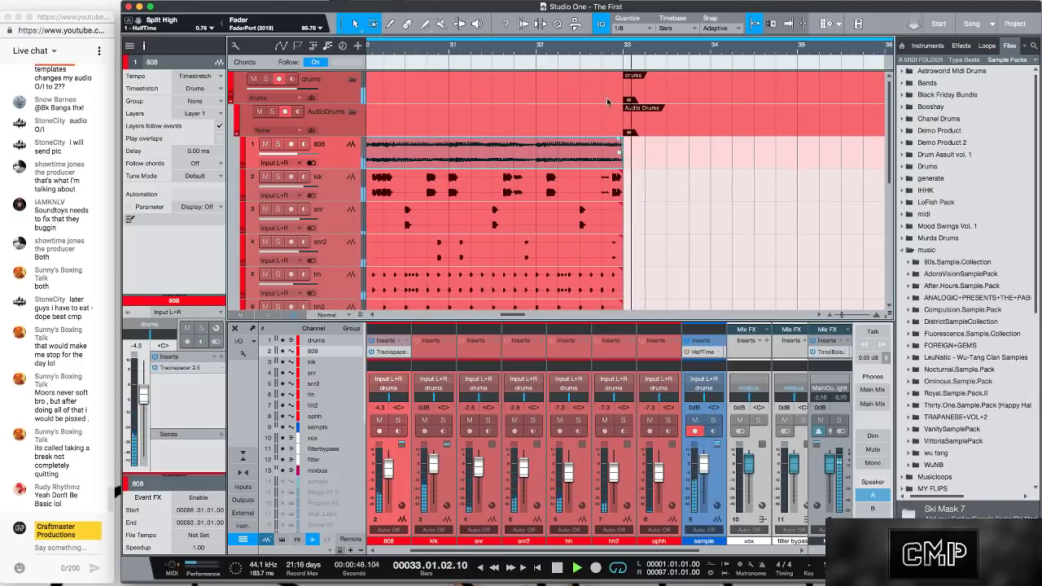
Apply a short fade-out to the kik through ophh clips ending at bar 33 and play from bar 31
{"action": "scroll", "coordinate": [626, 185], "scroll_direction": "down", "scroll_amount": 3}
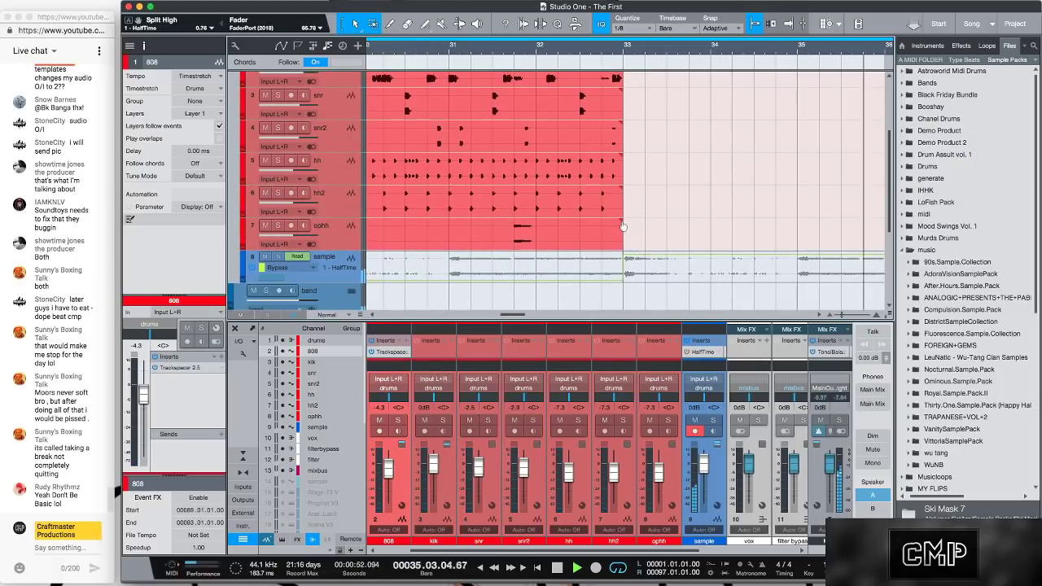
{"action": "key", "text": "space"}
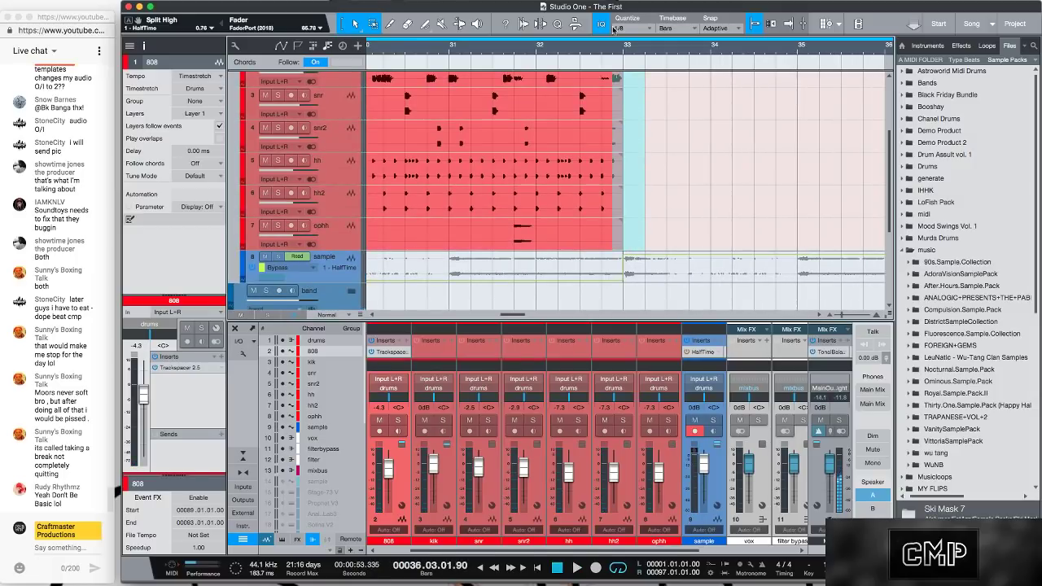
{"action": "scroll", "coordinate": [623, 203], "scroll_direction": "up", "scroll_amount": 2}
{"action": "scroll", "coordinate": [622, 163], "scroll_direction": "up", "scroll_amount": 1}
{"action": "left_click_drag", "start_coordinate": [616, 172], "coordinate": [621, 177]}
{"action": "left_click", "coordinate": [468, 50]}
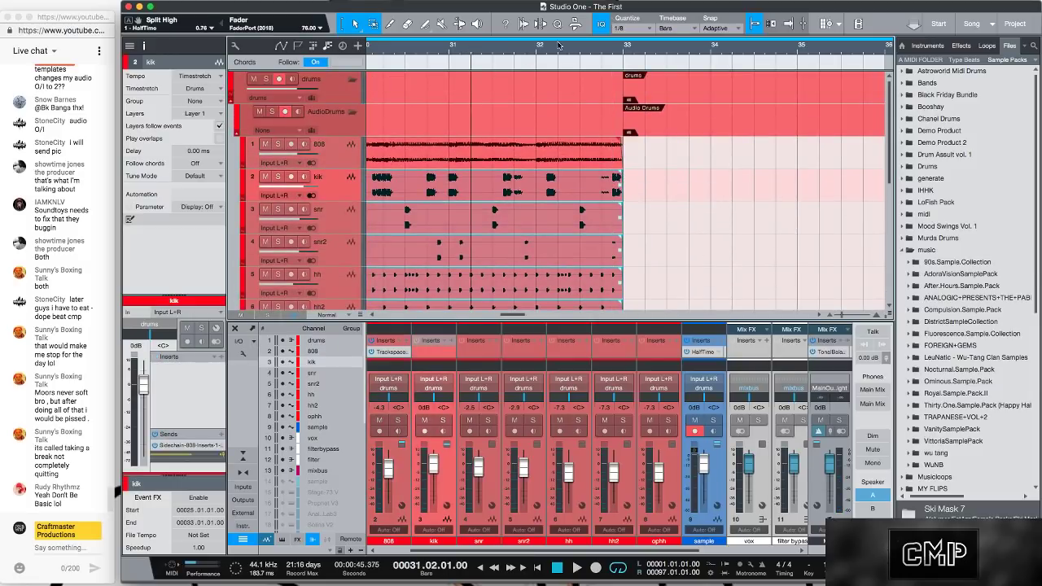
{"action": "key", "text": "space"}
Apply a short fade-out to the kik through ophh clips ending at bars 73 and 93 while playing on to bar 50
{"action": "scroll", "coordinate": [643, 167], "scroll_direction": "down", "scroll_amount": 5}
{"action": "scroll", "coordinate": [643, 167], "scroll_direction": "down", "scroll_amount": 6}
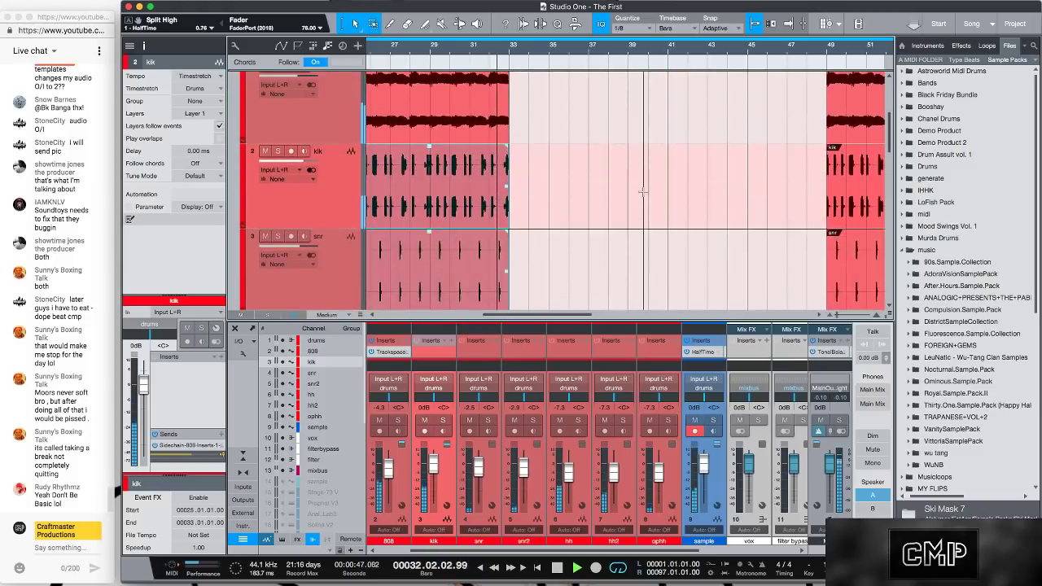
{"action": "scroll", "coordinate": [662, 54], "scroll_direction": "down", "scroll_amount": 5}
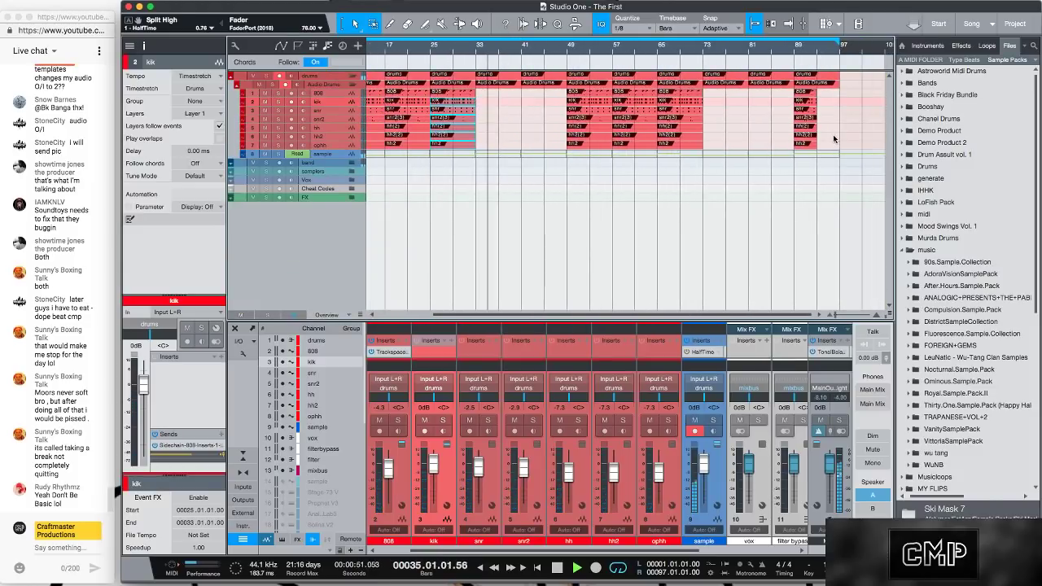
{"action": "left_click_drag", "start_coordinate": [833, 149], "coordinate": [689, 108]}
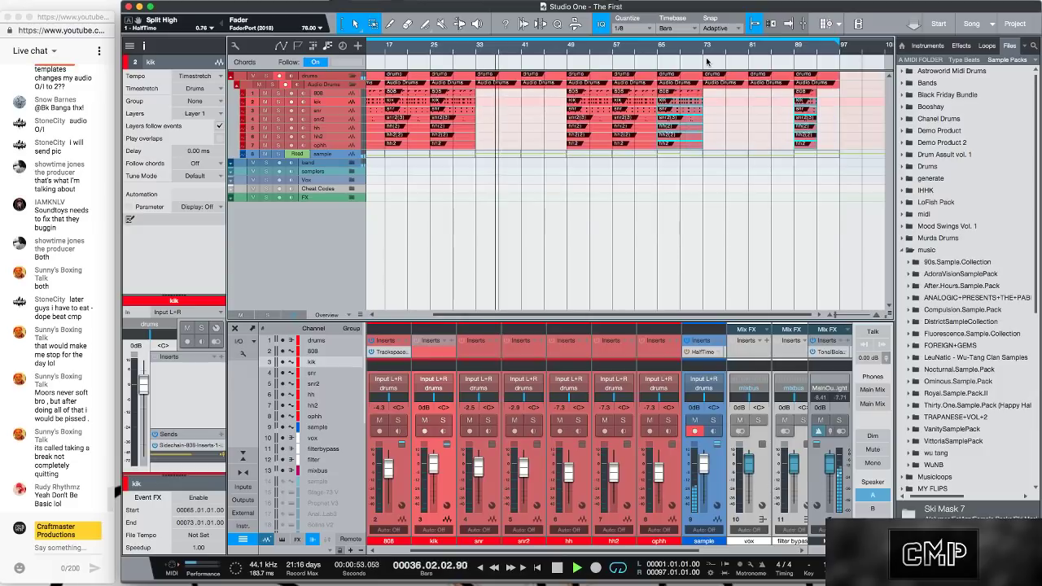
{"action": "scroll", "coordinate": [708, 112], "scroll_direction": "up", "scroll_amount": 10}
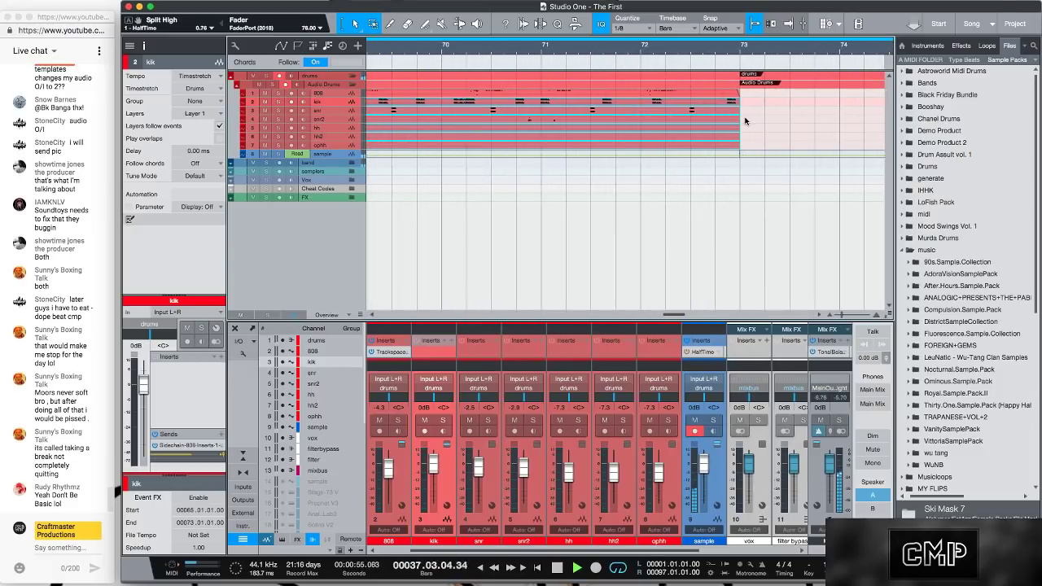
{"action": "scroll", "coordinate": [745, 120], "scroll_direction": "up", "scroll_amount": 5}
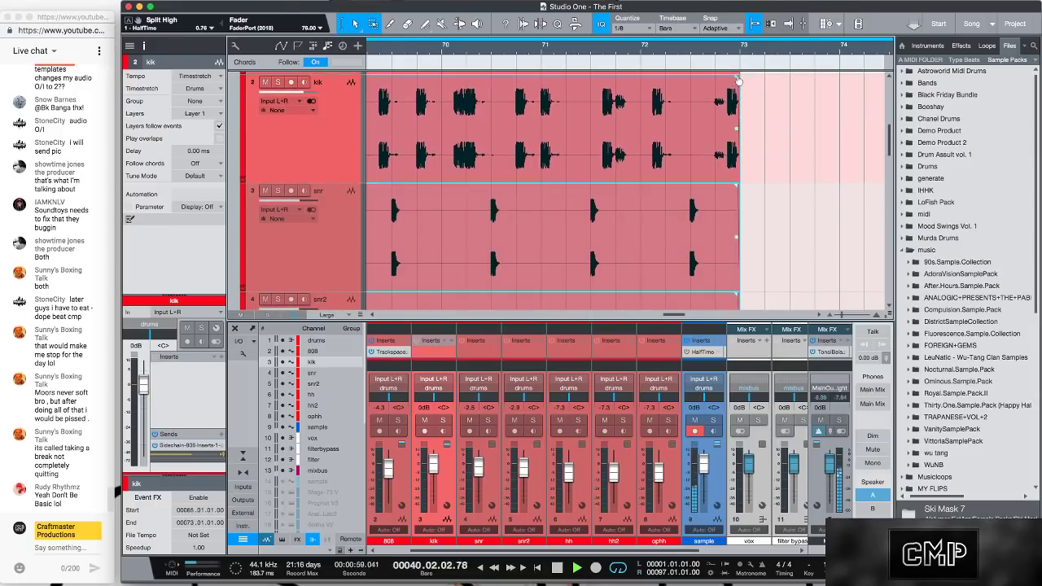
{"action": "scroll", "coordinate": [757, 203], "scroll_direction": "down", "scroll_amount": 6}
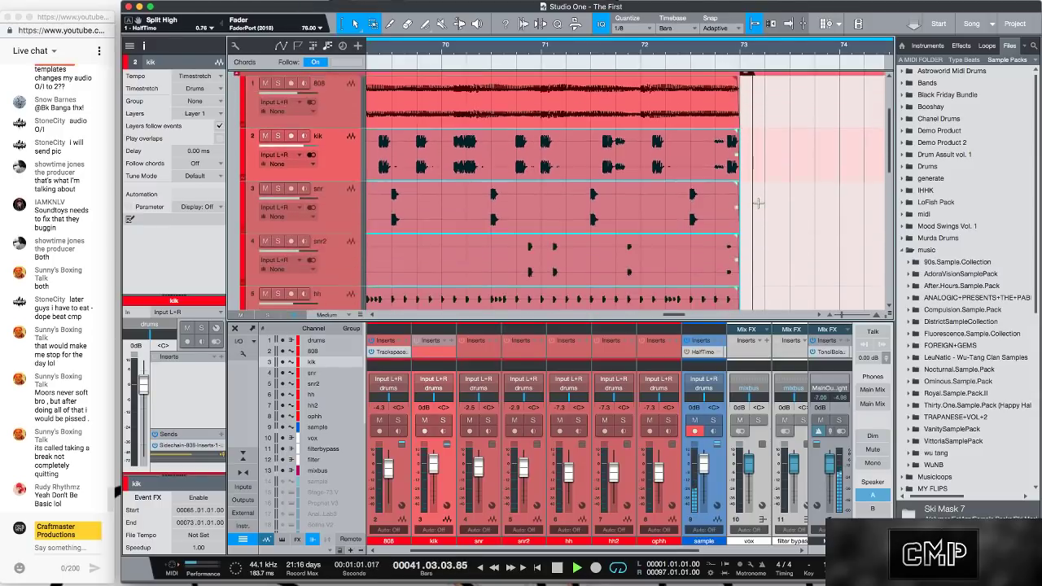
{"action": "scroll", "coordinate": [681, 49], "scroll_direction": "down", "scroll_amount": 5}
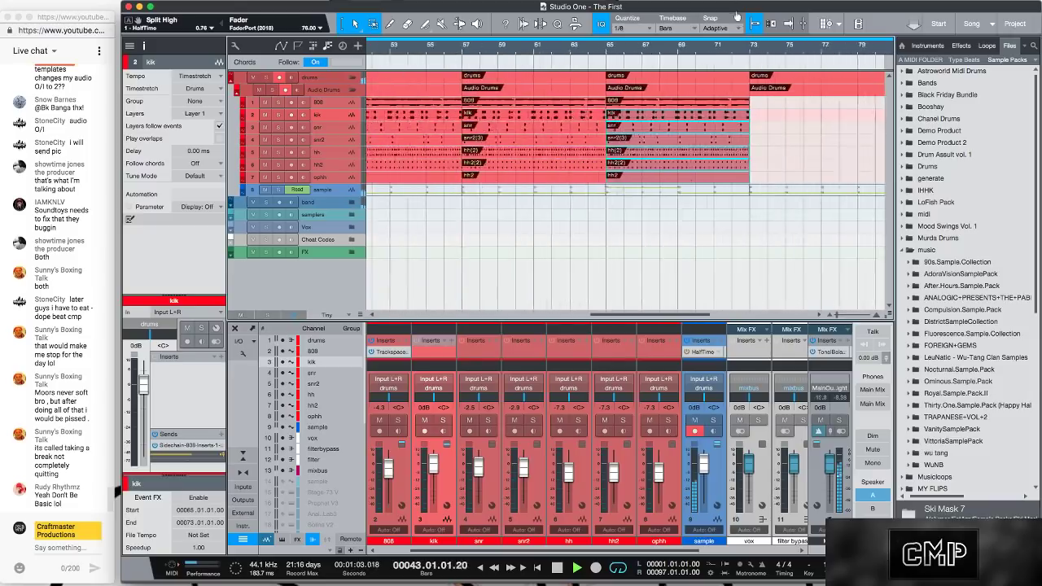
{"action": "scroll", "coordinate": [656, 48], "scroll_direction": "down", "scroll_amount": 3}
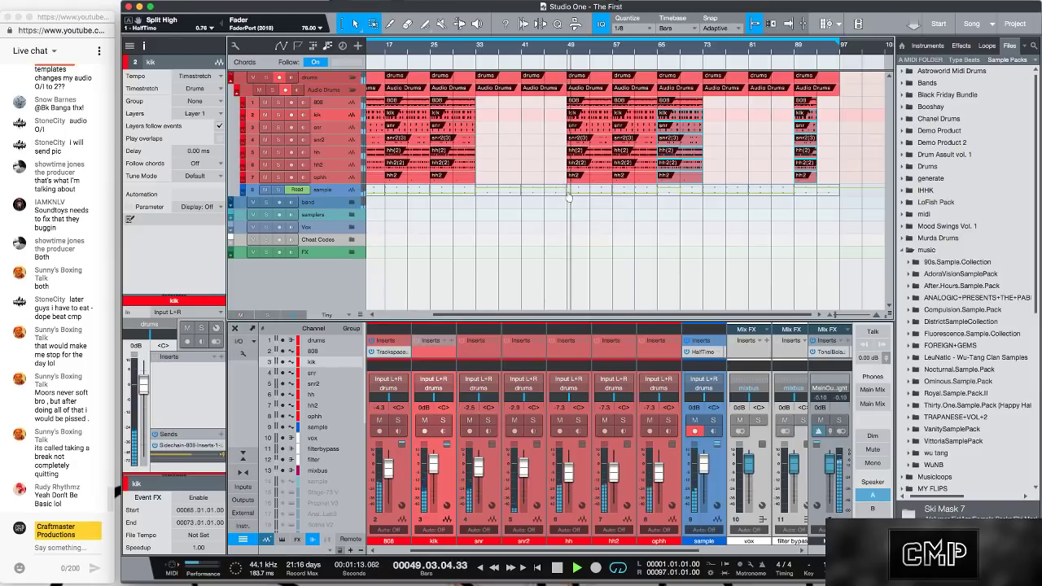
{"action": "key", "text": "space"}
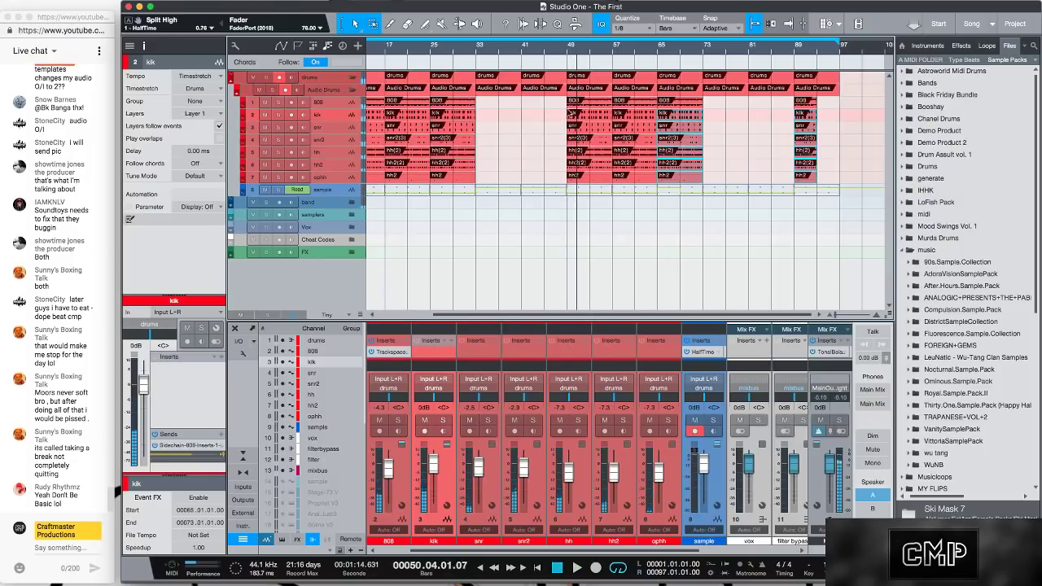
{"action": "key", "text": "z"}
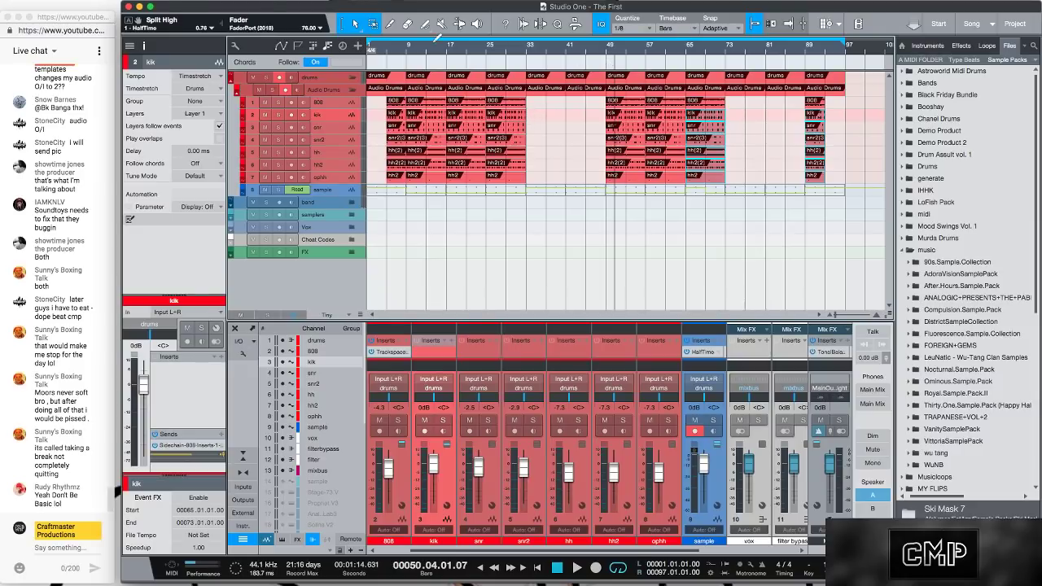
{"action": "mouse_move", "coordinate": [174, 5]}
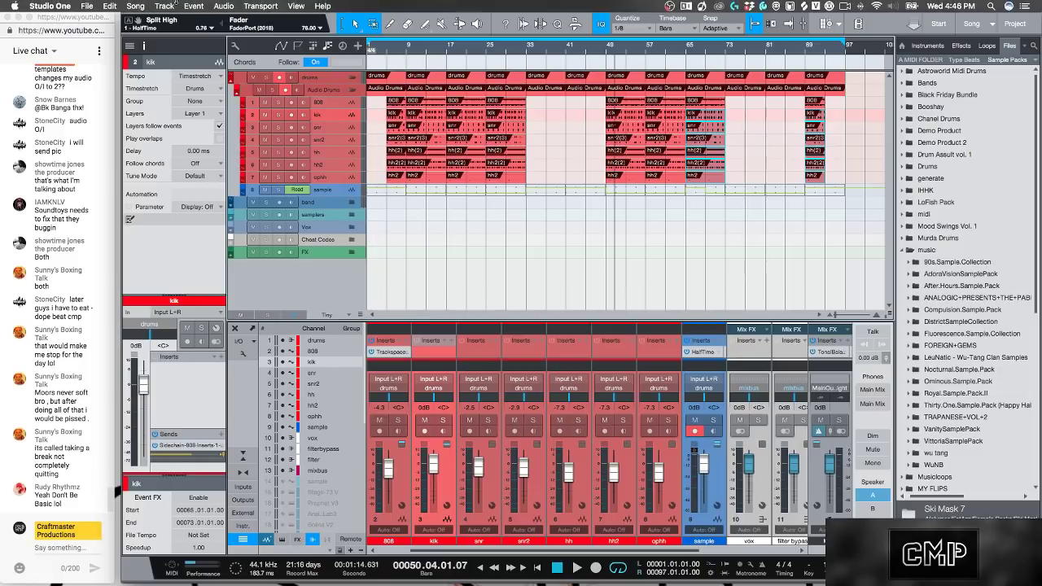
{"action": "left_click", "coordinate": [89, 7]}
{"action": "mouse_move", "coordinate": [133, 7]}
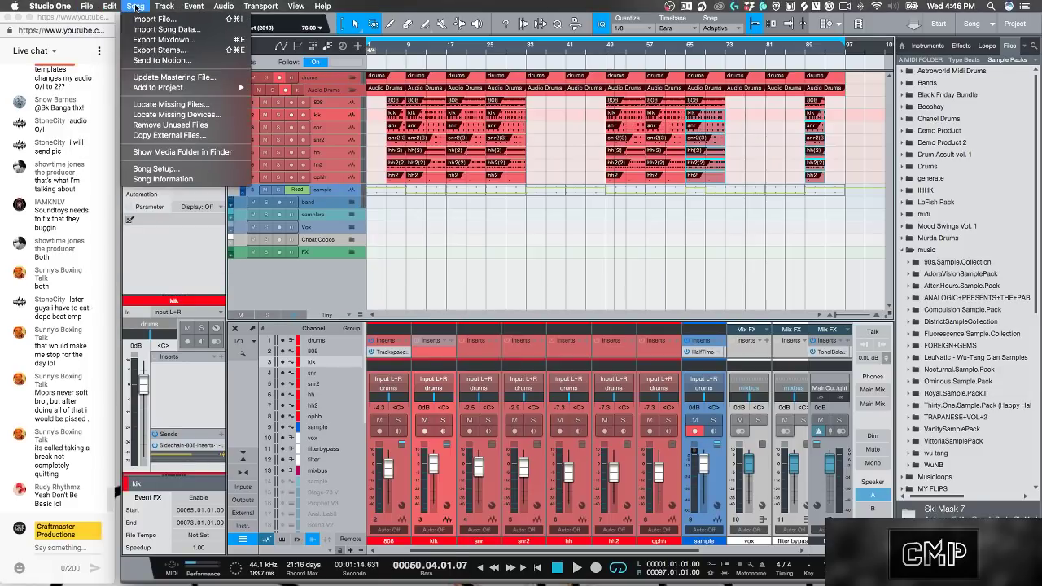
{"action": "left_click", "coordinate": [171, 39]}
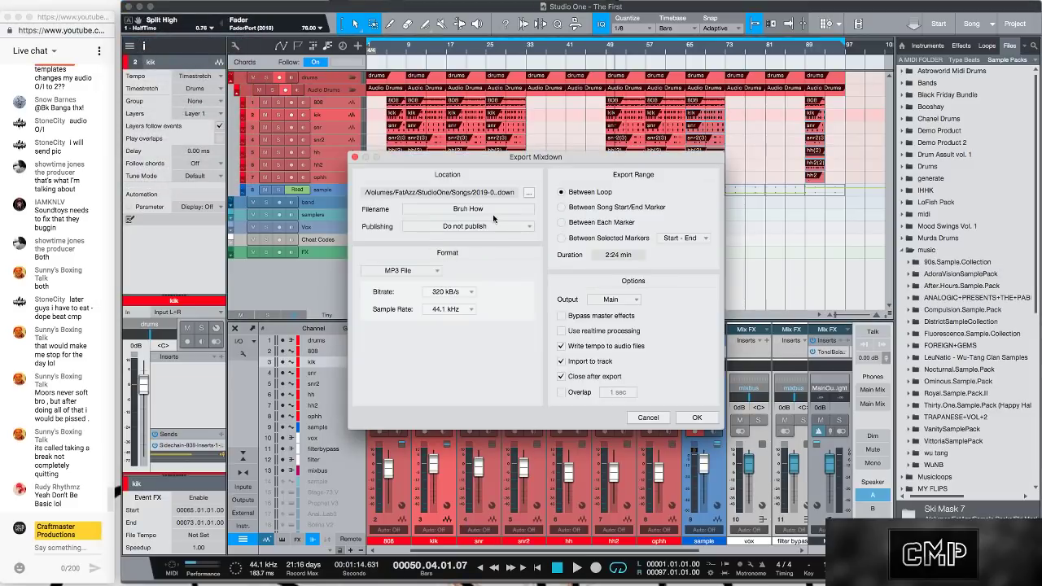
{"action": "left_click", "coordinate": [493, 209]}
{"action": "type", "text": "The First"}
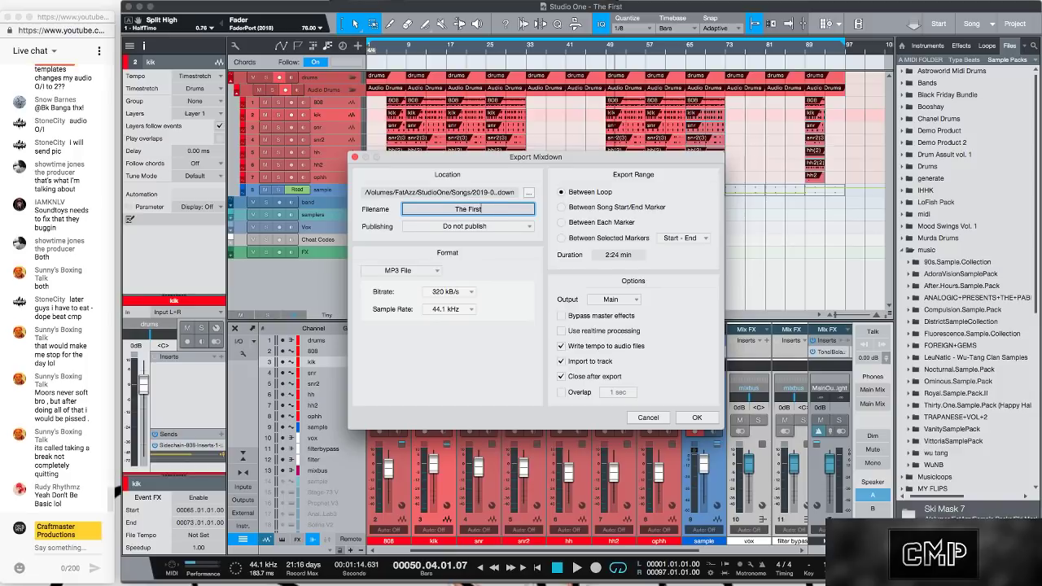
{"action": "left_click", "coordinate": [431, 272]}
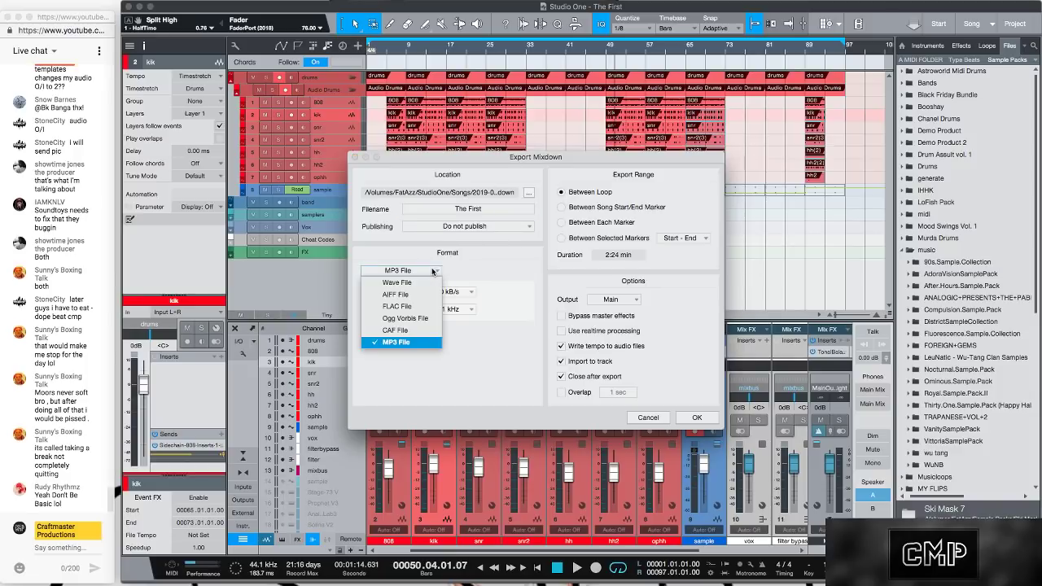
{"action": "left_click", "coordinate": [419, 340]}
{"action": "left_click", "coordinate": [530, 194]}
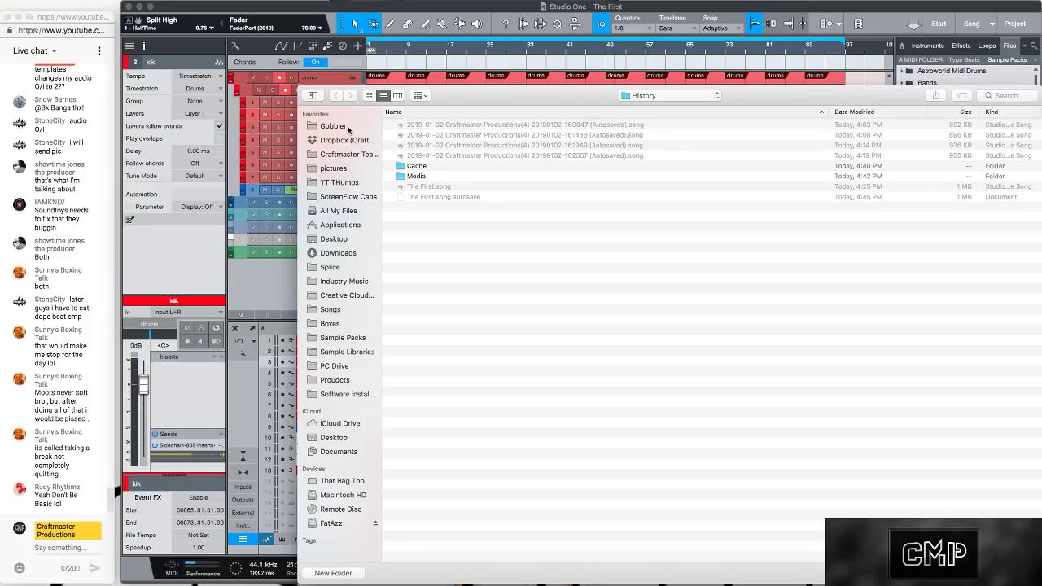
{"action": "left_click", "coordinate": [349, 155]}
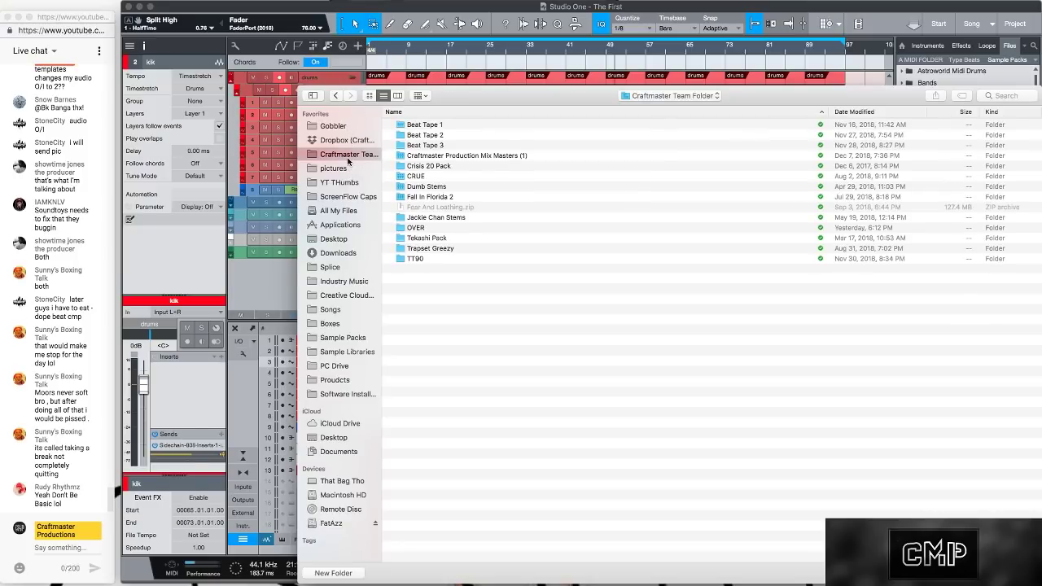
{"action": "left_click", "coordinate": [411, 230]}
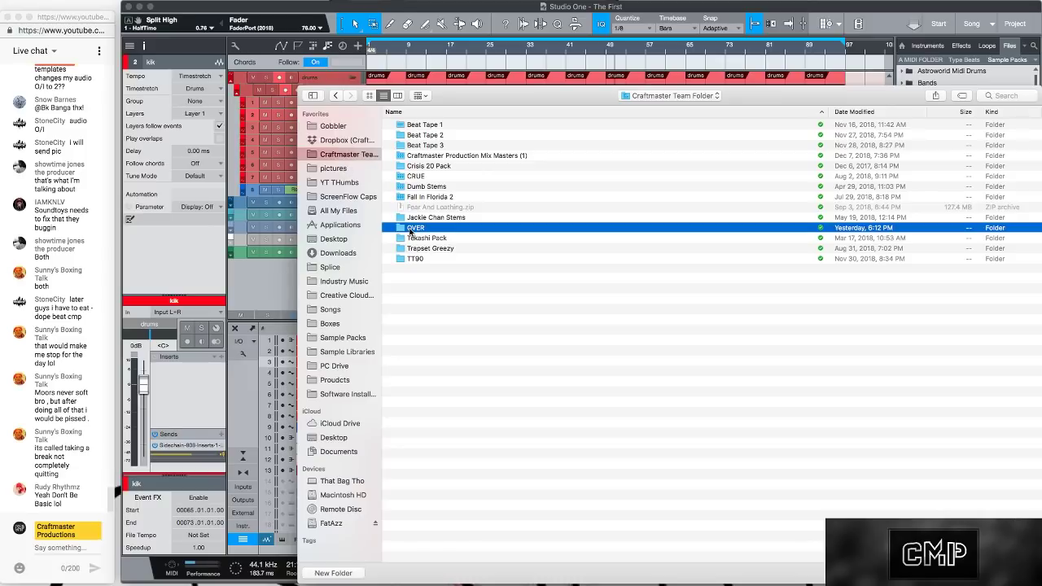
{"action": "double_click", "coordinate": [411, 230]}
{"action": "left_click_drag", "start_coordinate": [509, 91], "coordinate": [407, 42]}
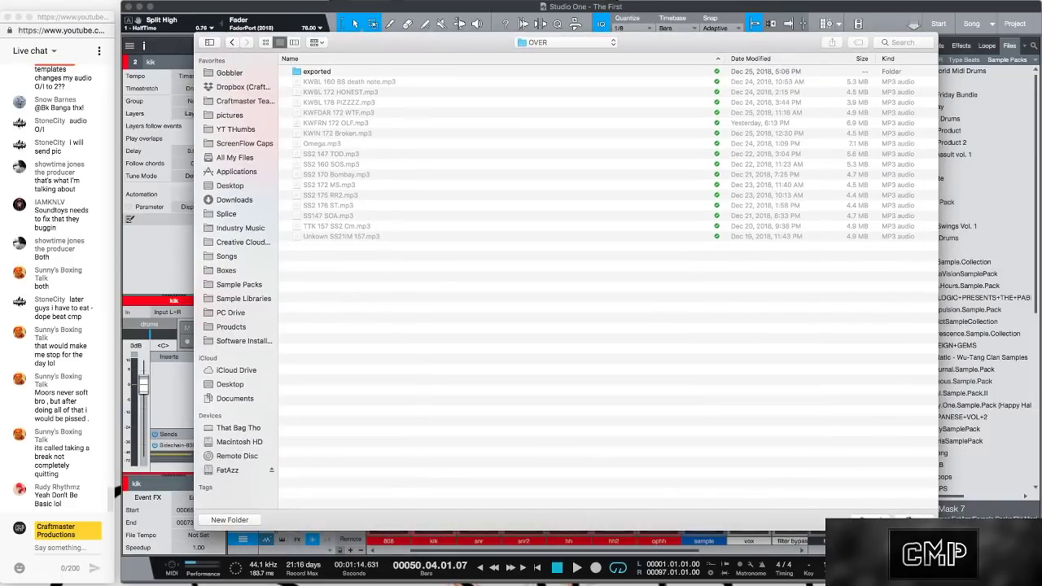
{"action": "key", "text": "Return"}
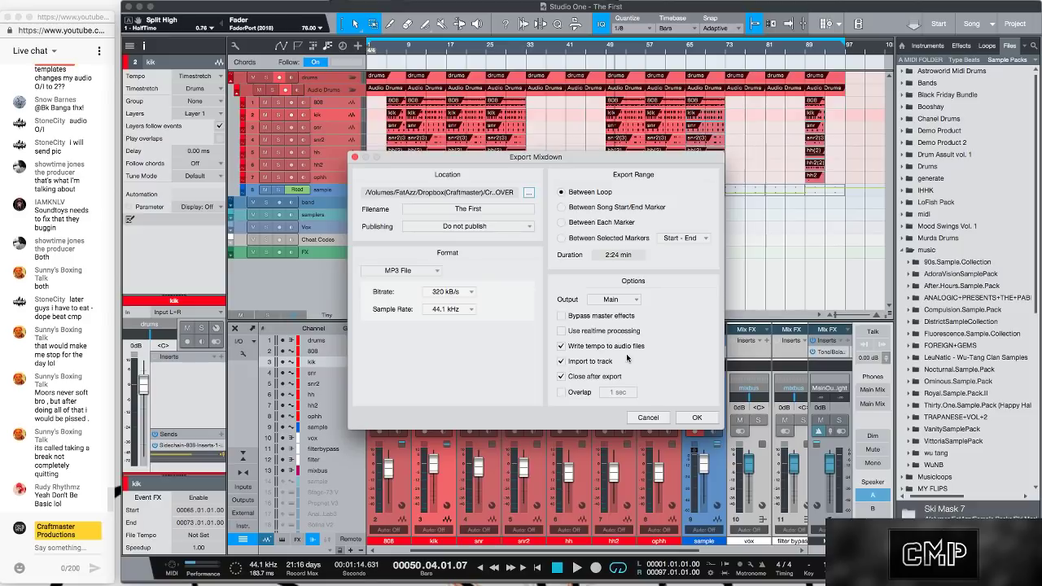
{"action": "left_click", "coordinate": [645, 417]}
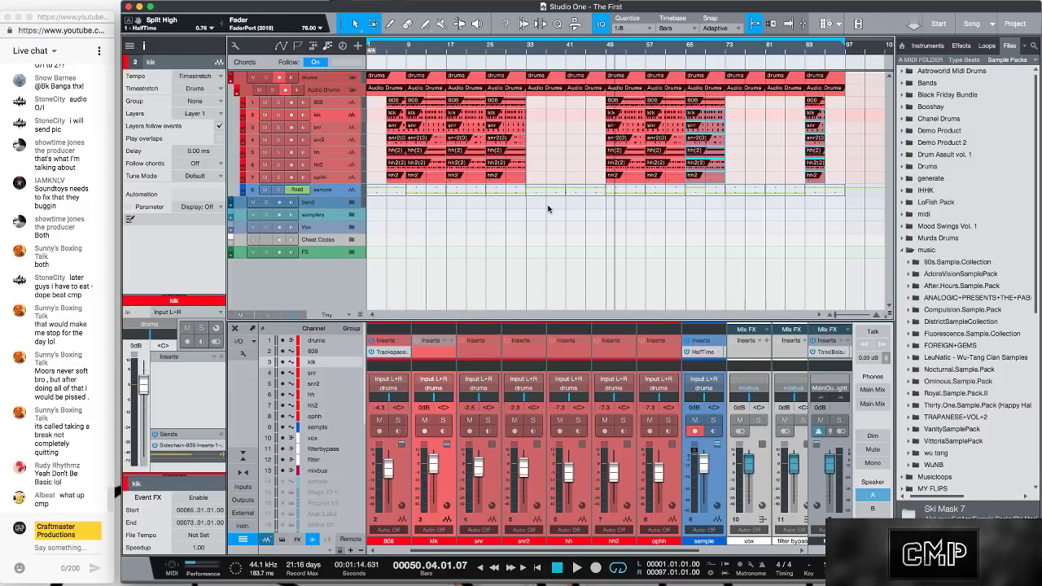
Deselect the drum clips and listen to the beat from bar 9 to bar 21
{"action": "scroll", "coordinate": [479, 276], "scroll_direction": "down", "scroll_amount": 3}
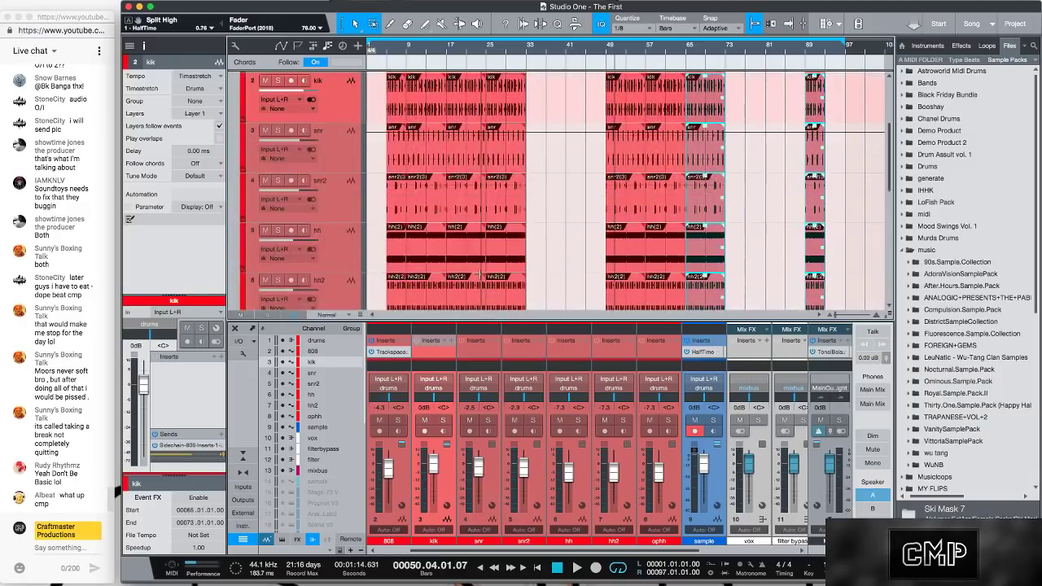
{"action": "left_click", "coordinate": [759, 166]}
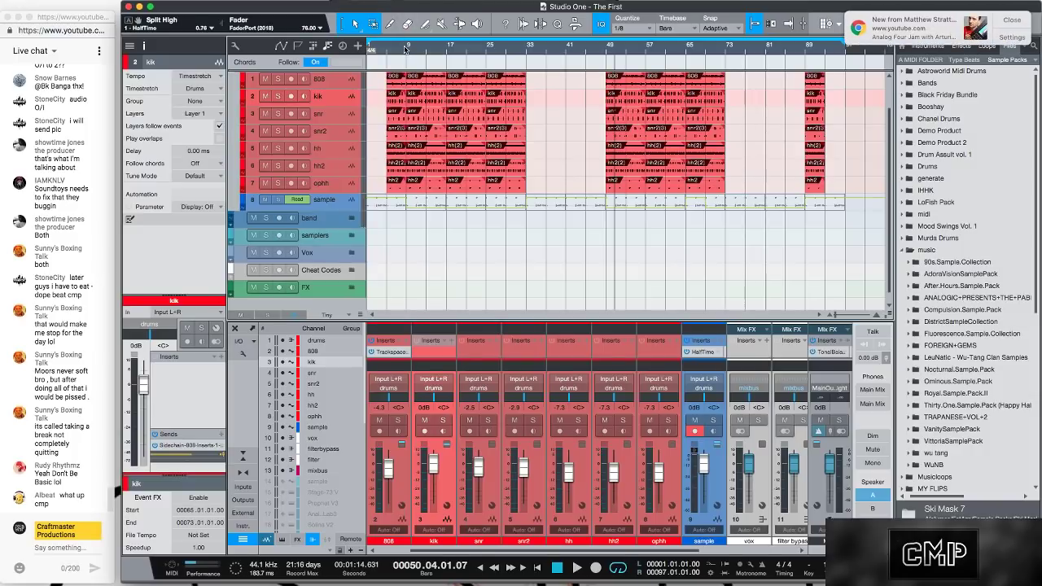
{"action": "left_click", "coordinate": [1012, 19]}
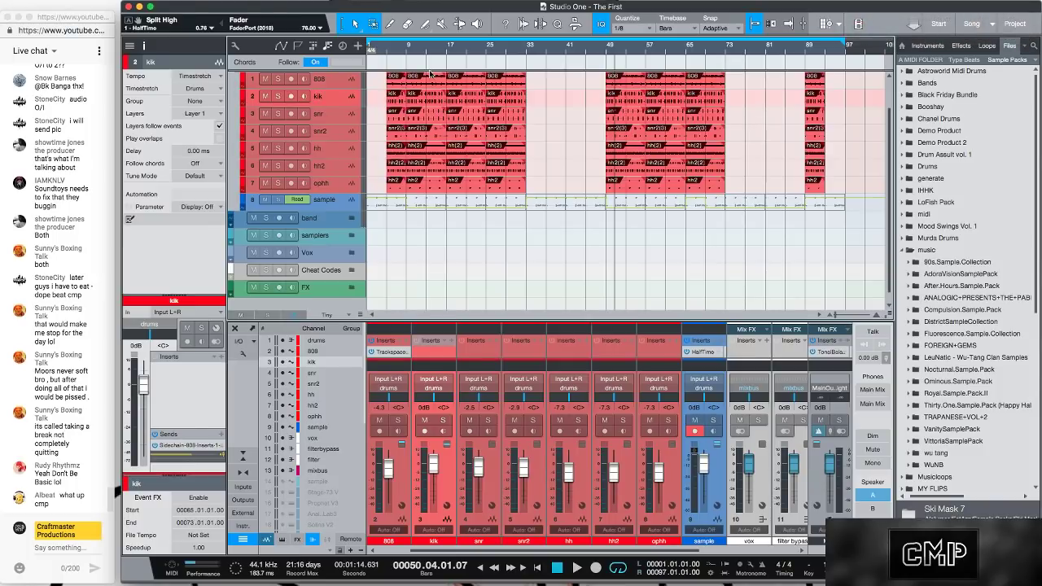
{"action": "left_click", "coordinate": [407, 51]}
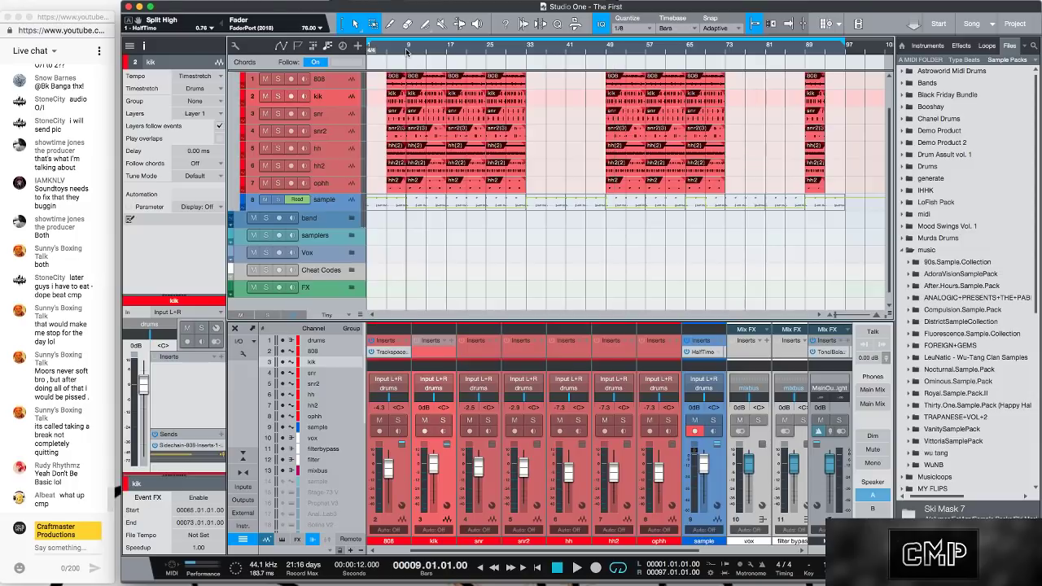
{"action": "key", "text": "space"}
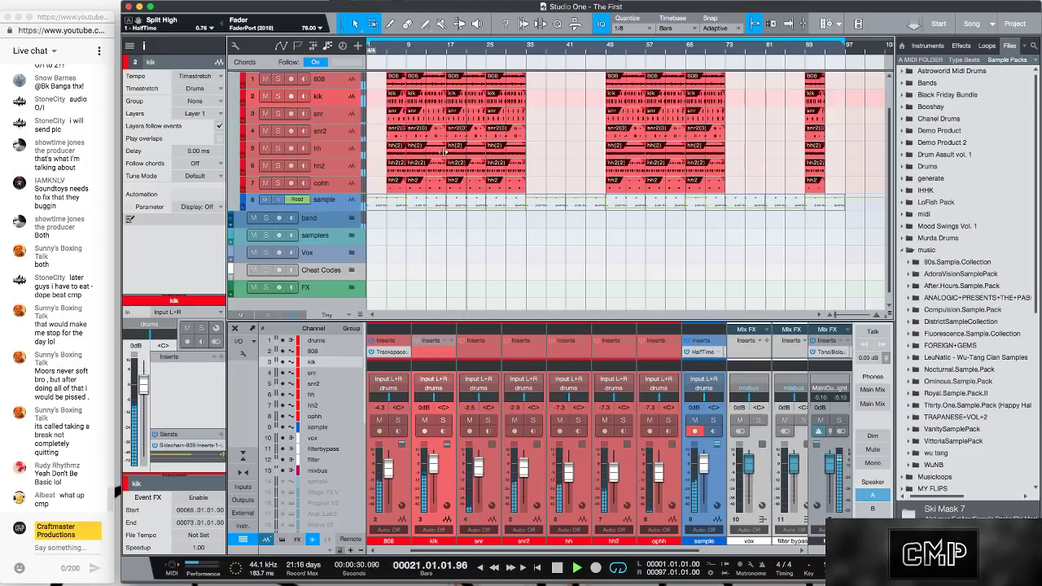
{"action": "key", "text": "space"}
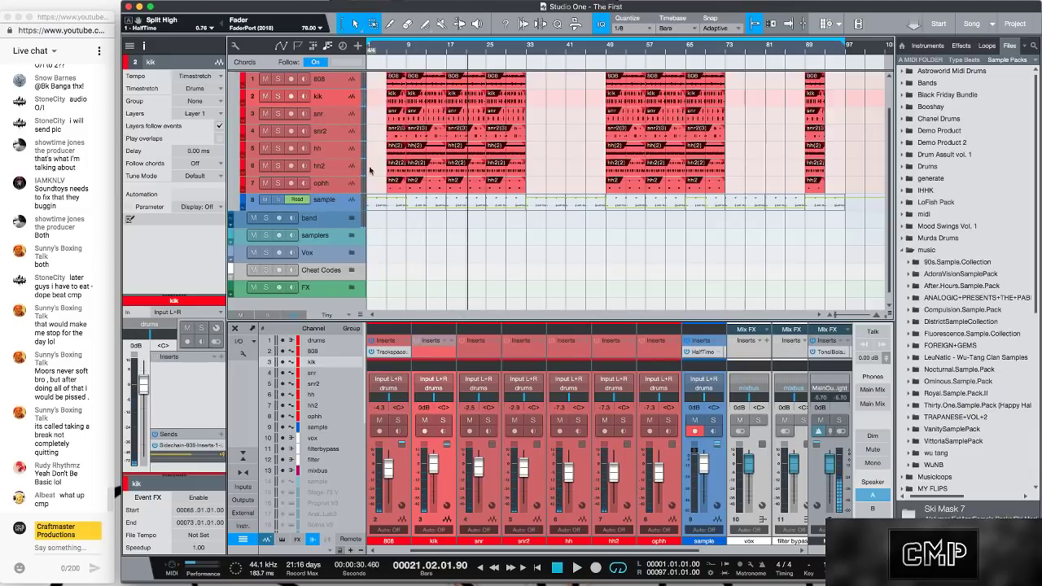
Insert the PanMan plug-in on the hh2 track
{"action": "left_click", "coordinate": [336, 171]}
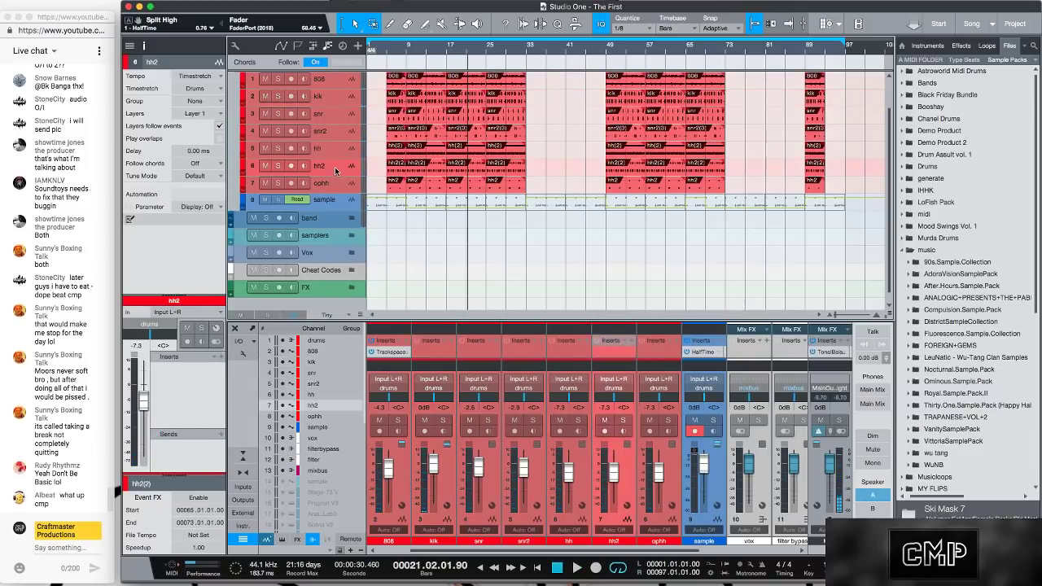
{"action": "left_click", "coordinate": [221, 358]}
{"action": "left_click", "coordinate": [300, 20]}
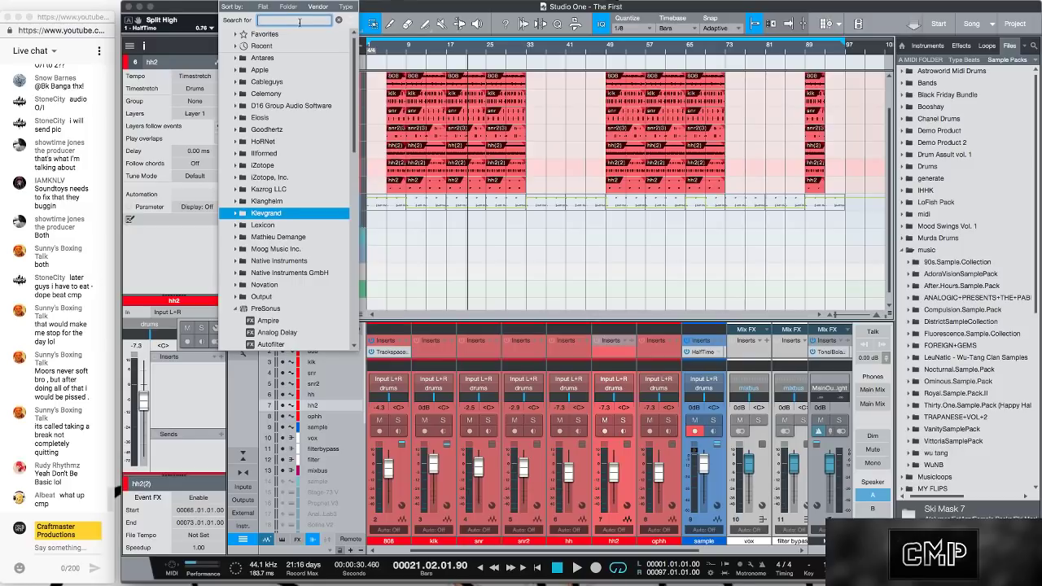
{"action": "key", "text": "Return"}
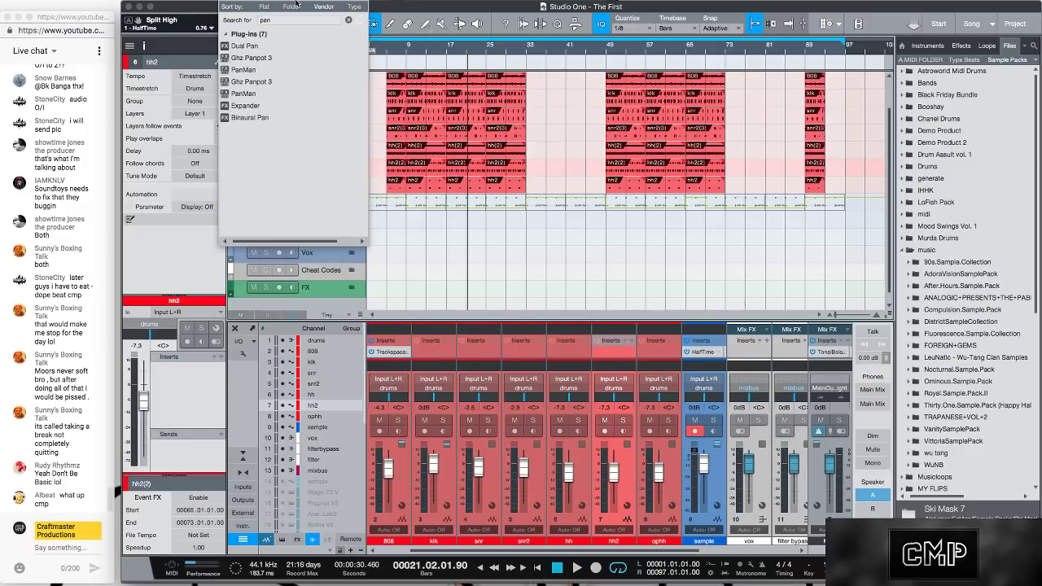
{"action": "left_click", "coordinate": [246, 70]}
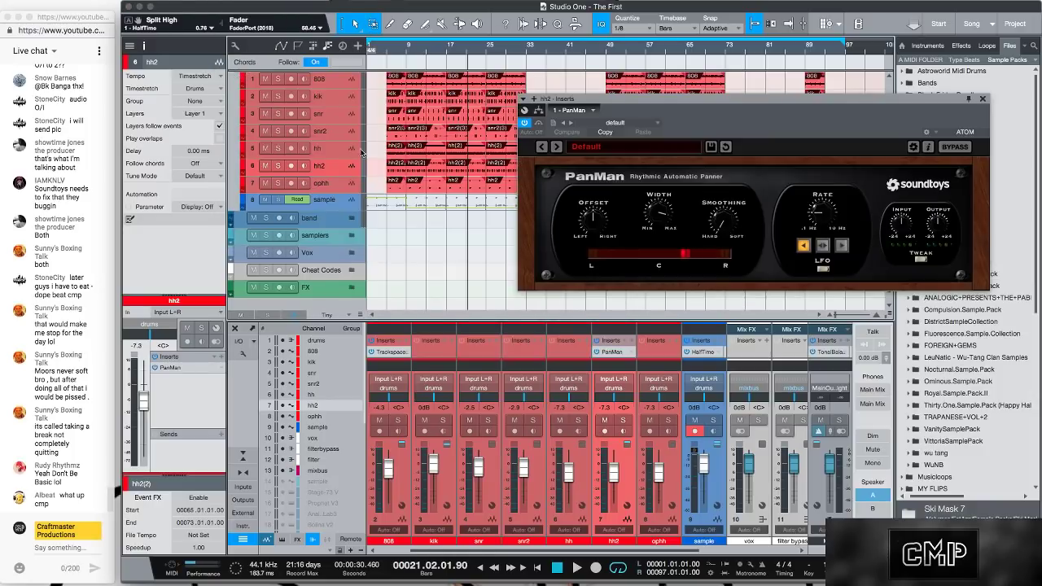
{"action": "left_click_drag", "start_coordinate": [664, 104], "coordinate": [510, 118]}
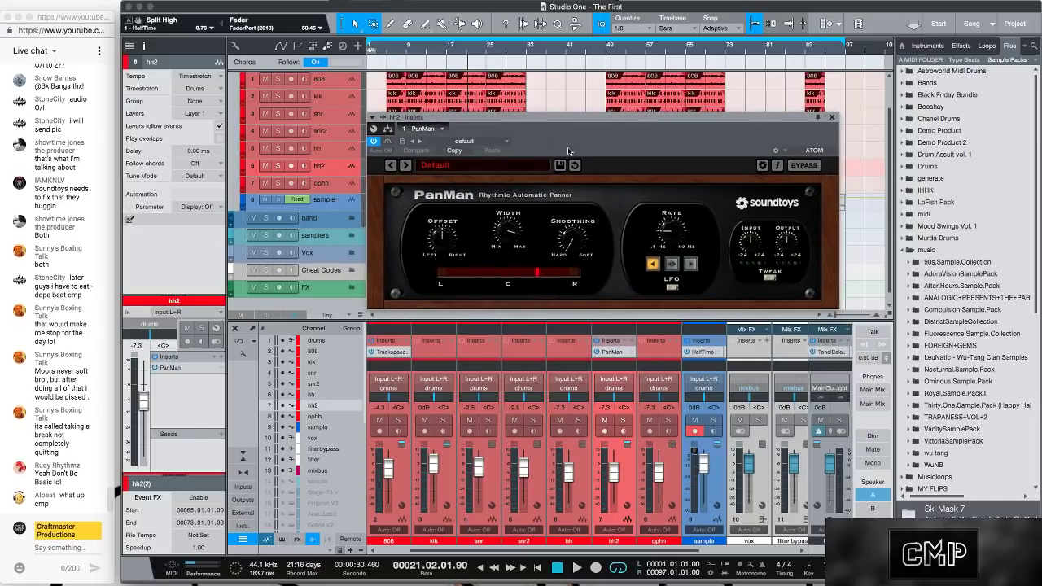
Switch PanMan's modulation mode to Rhythm Step and set the playback position to bar 5
{"action": "left_click", "coordinate": [674, 288]}
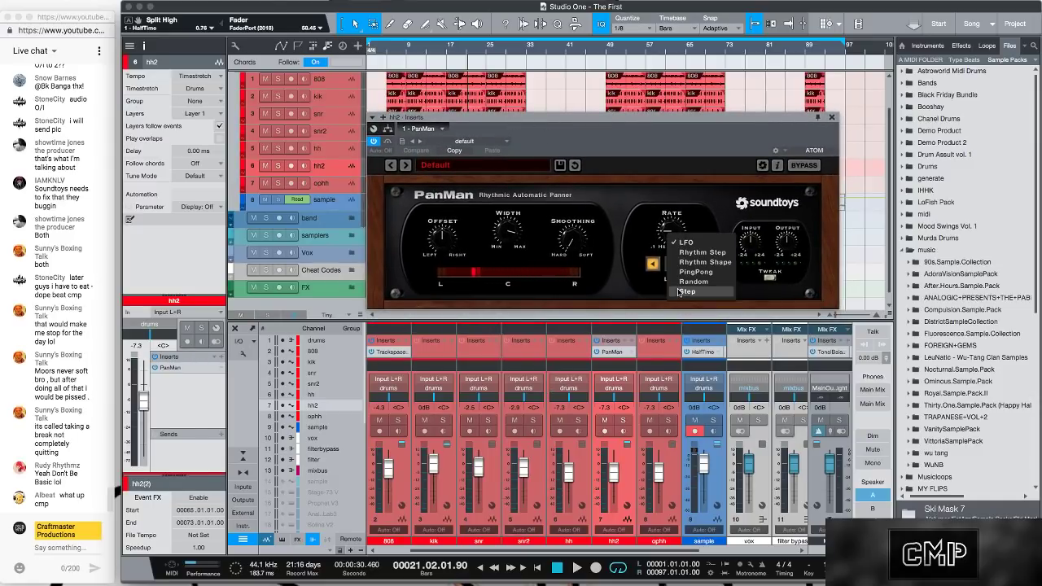
{"action": "left_click", "coordinate": [704, 253]}
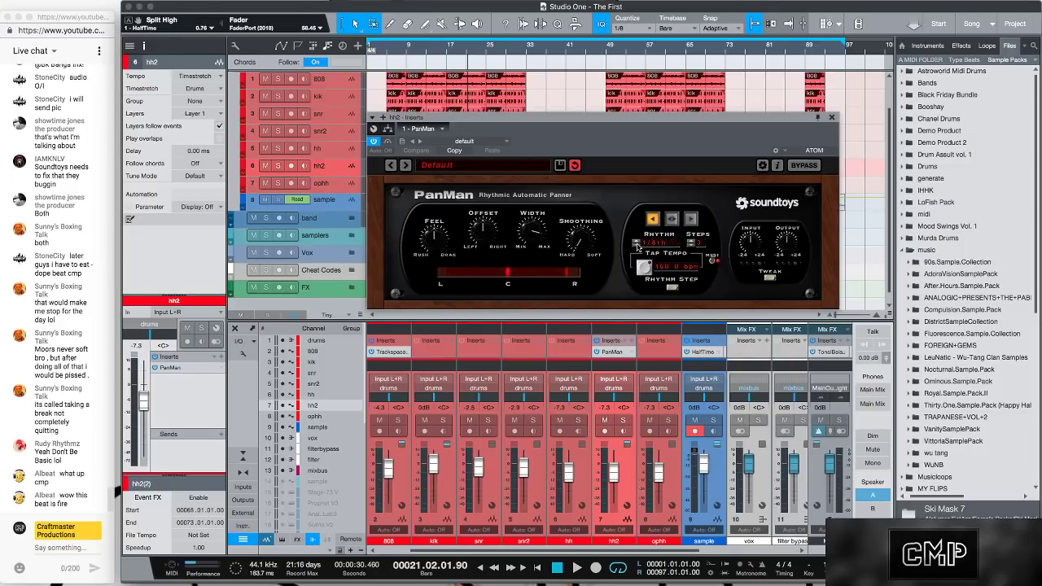
{"action": "left_click", "coordinate": [385, 52]}
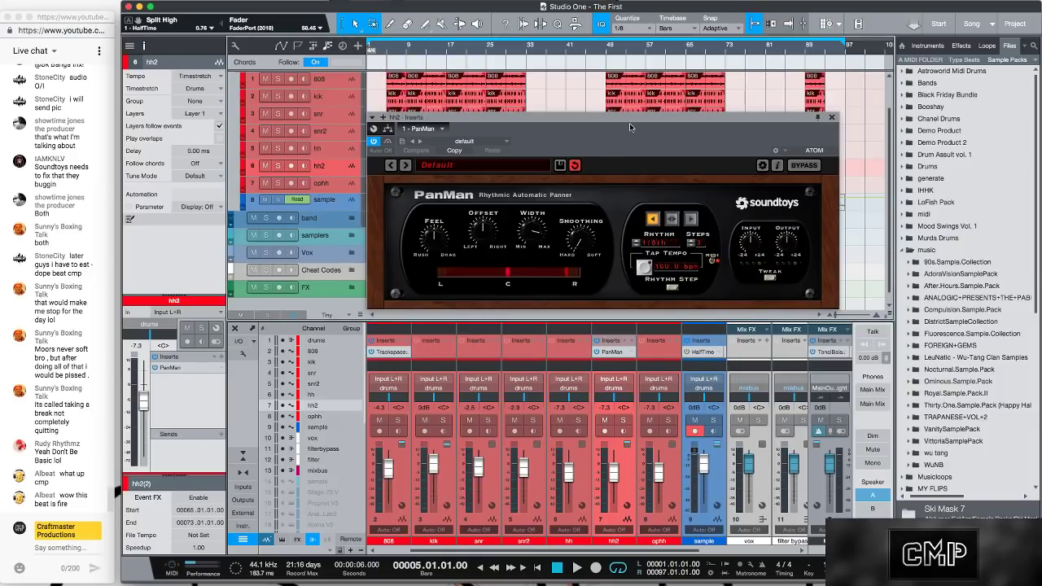
Listen to the full beat from bar 5 with PanMan active on hh2 and close the plug-in window
{"action": "key", "text": "space"}
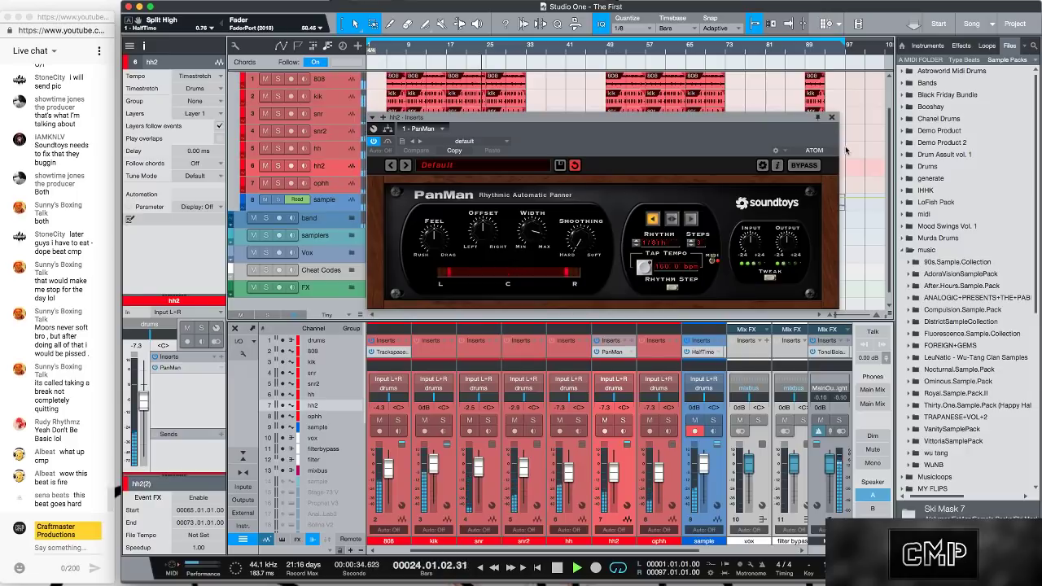
{"action": "left_click", "coordinate": [831, 118]}
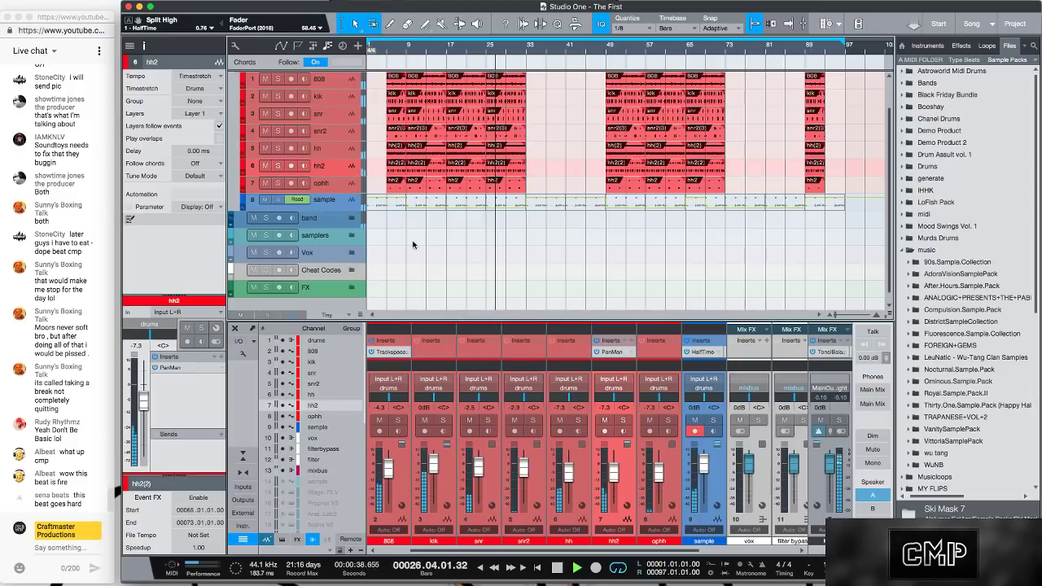
Solo the hh track and listen to it alone from bar 5 to bar 8
{"action": "left_click", "coordinate": [335, 151]}
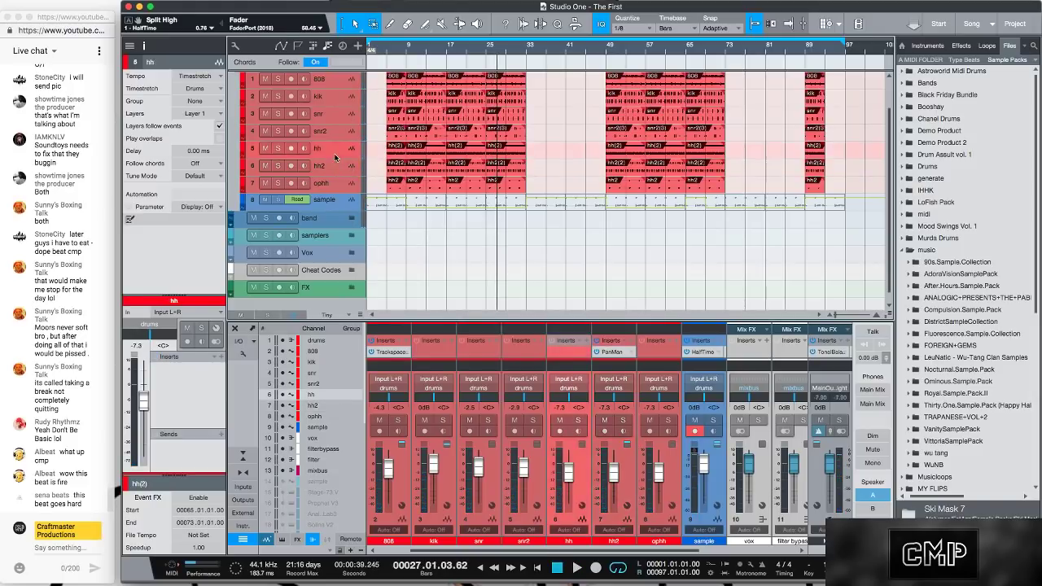
{"action": "left_click", "coordinate": [277, 148]}
{"action": "left_click", "coordinate": [389, 51]}
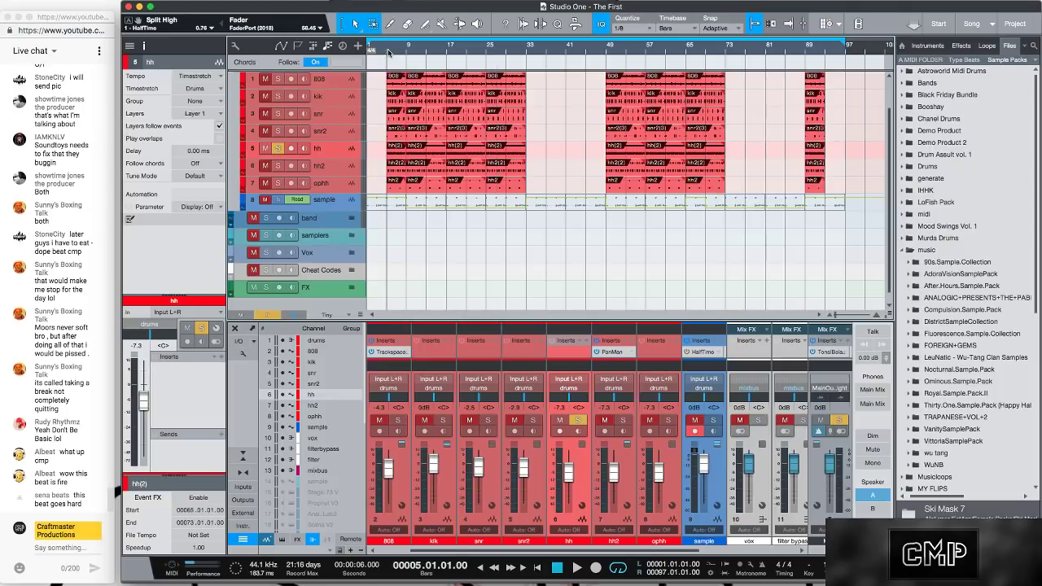
{"action": "key", "text": "space"}
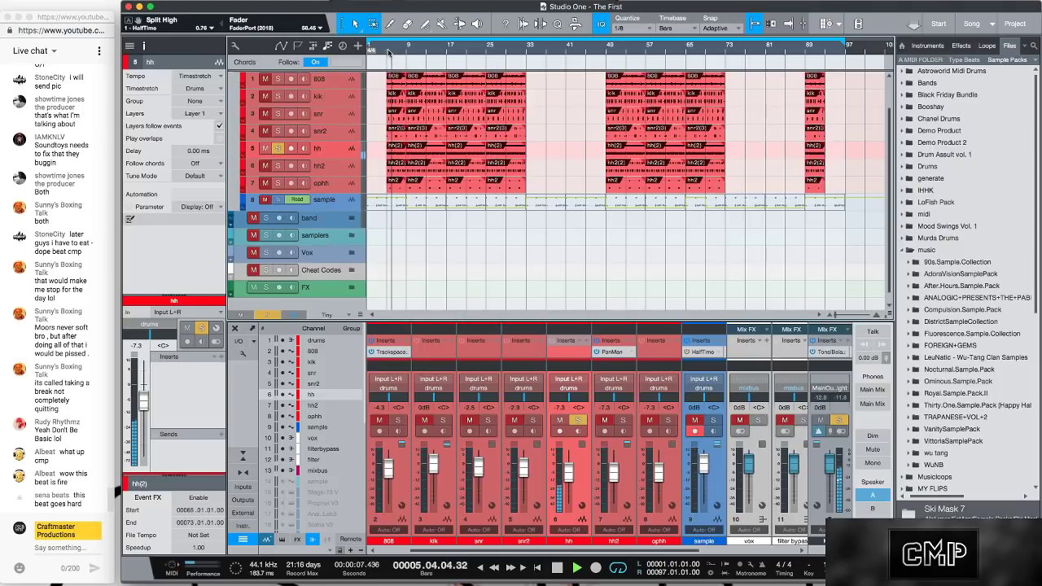
{"action": "key", "text": "space"}
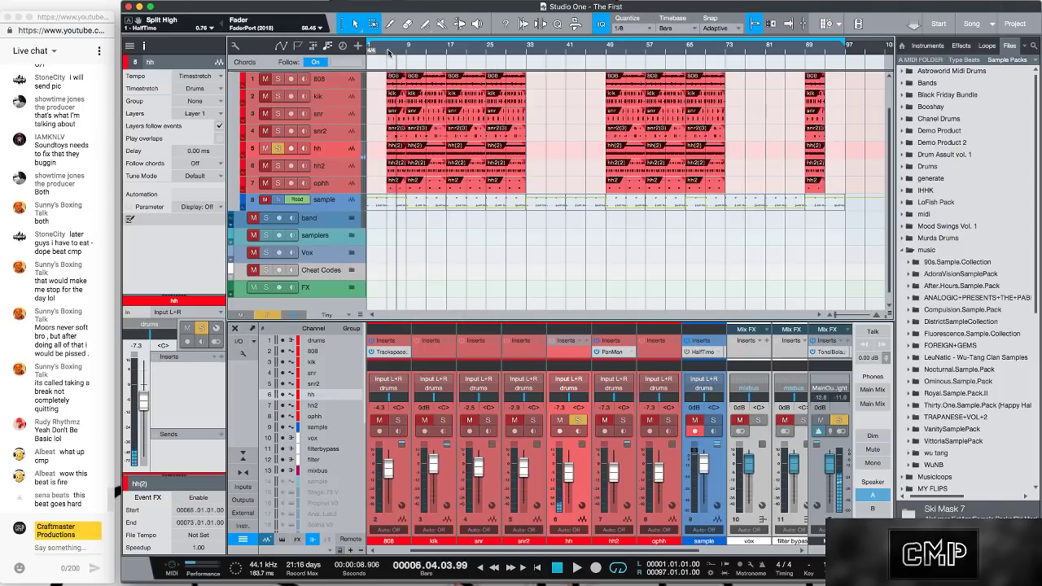
{"action": "key", "text": "space"}
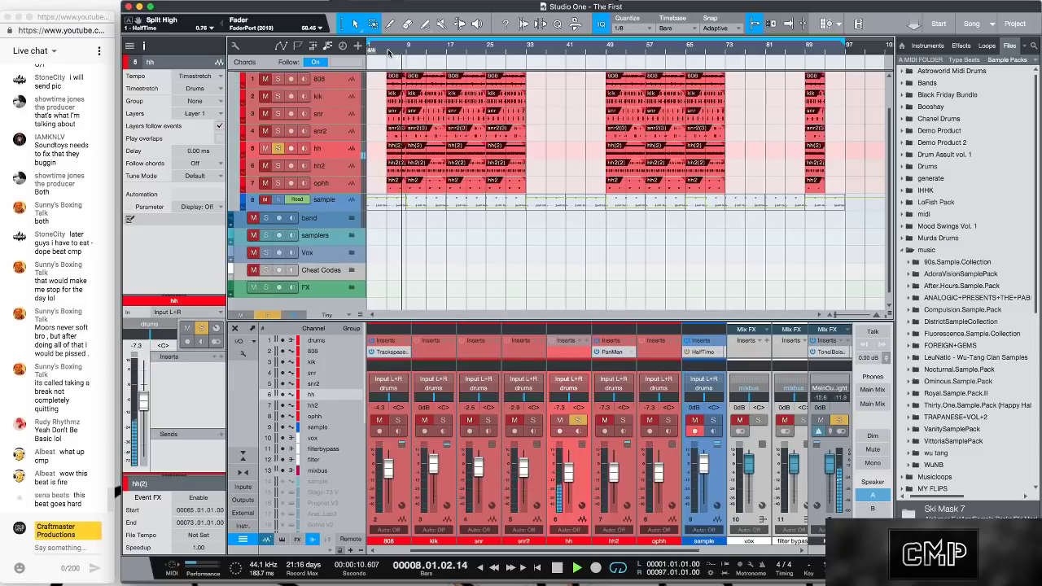
{"action": "key", "text": "space"}
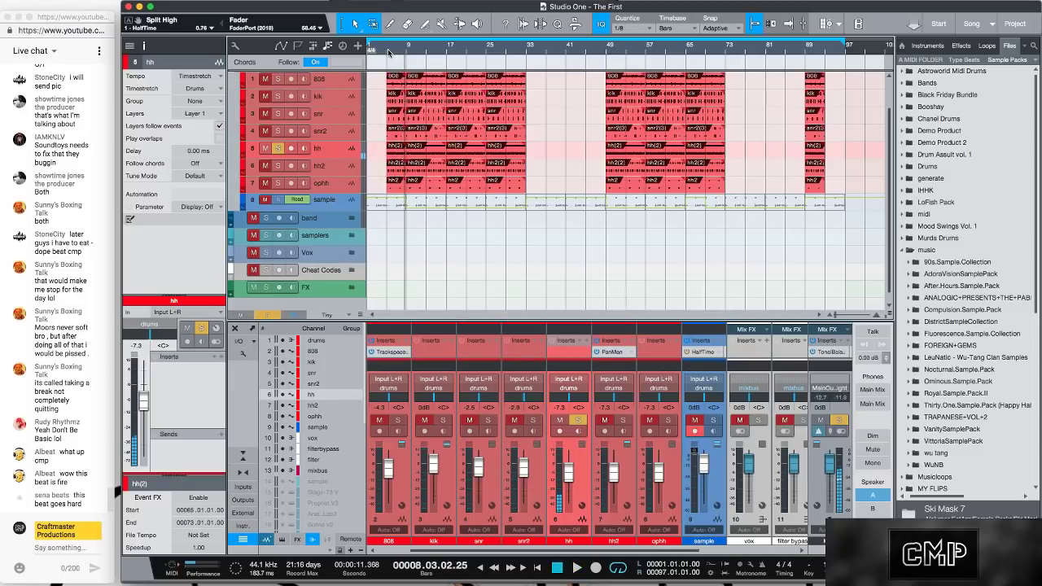
Move the solo from hh to the hh2 track and listen to its panning from bar 5 to bar 11
{"action": "left_click", "coordinate": [431, 48]}
{"action": "left_click", "coordinate": [278, 148]}
{"action": "left_click", "coordinate": [278, 165]}
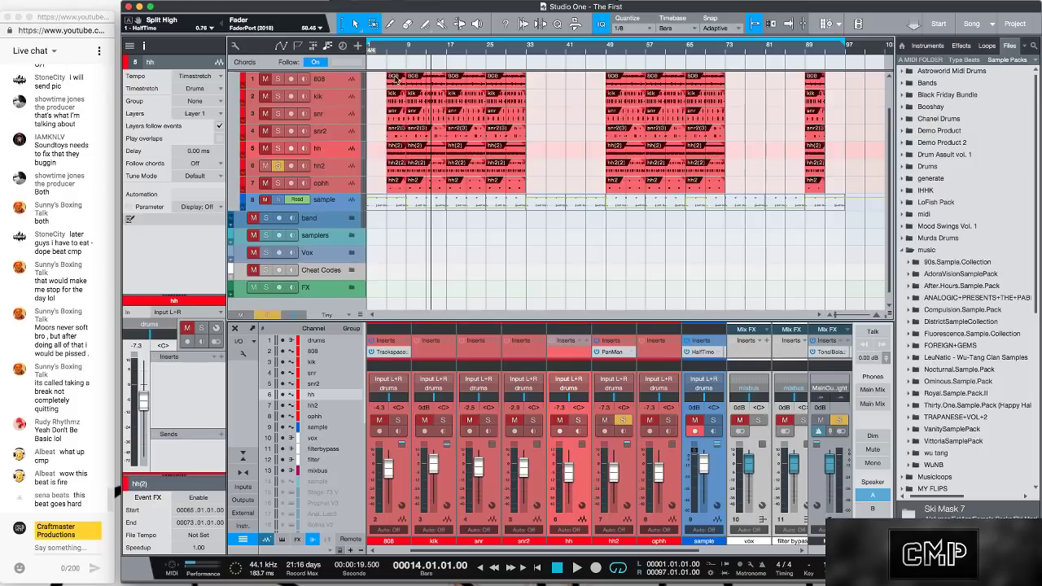
{"action": "left_click", "coordinate": [388, 51]}
{"action": "key", "text": "space"}
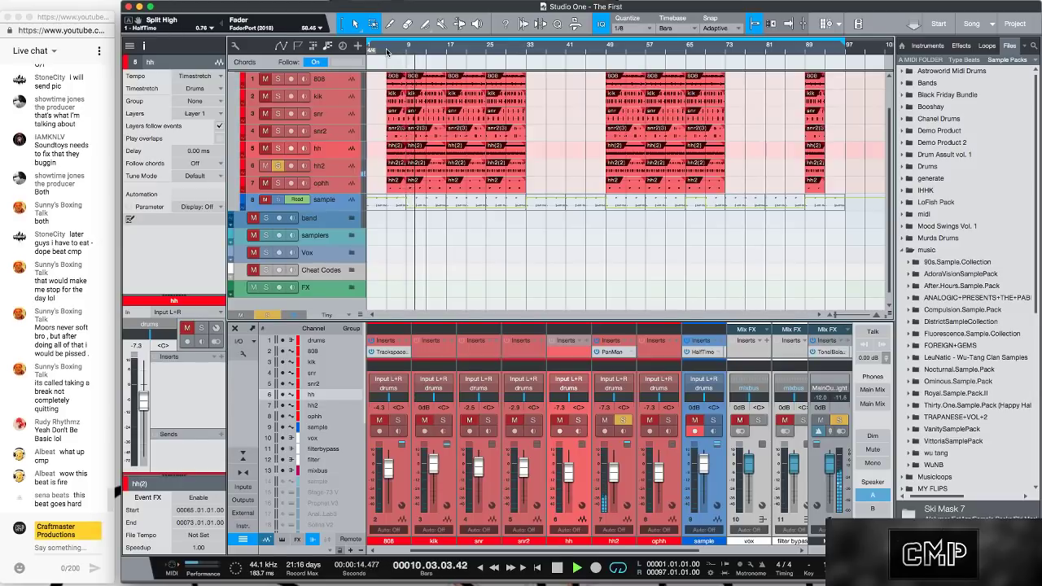
{"action": "key", "text": "space"}
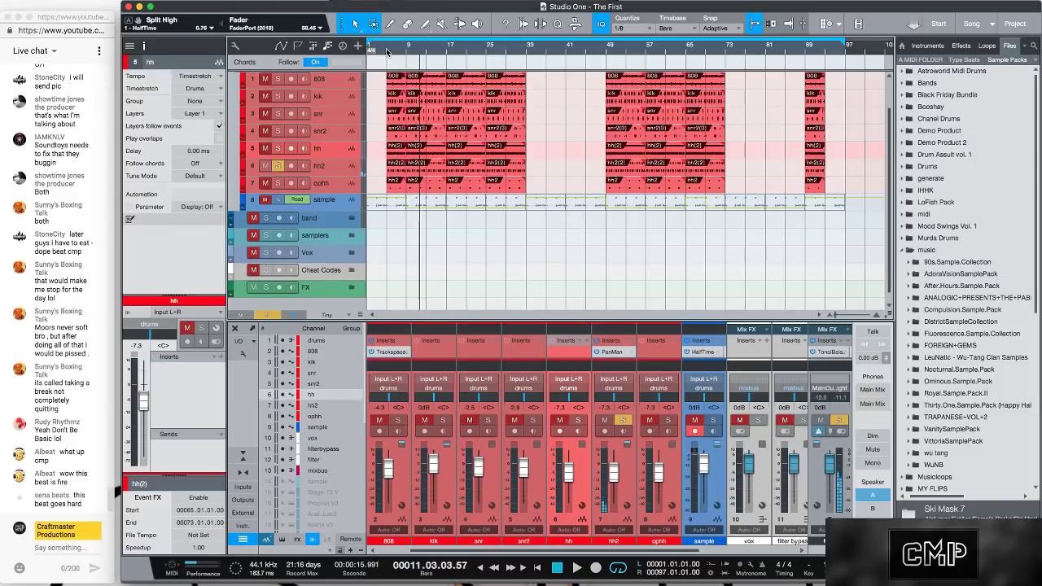
Move the solo from hh2 to the ophh track and listen to it from bar 5
{"action": "left_click", "coordinate": [277, 183]}
{"action": "left_click", "coordinate": [277, 165]}
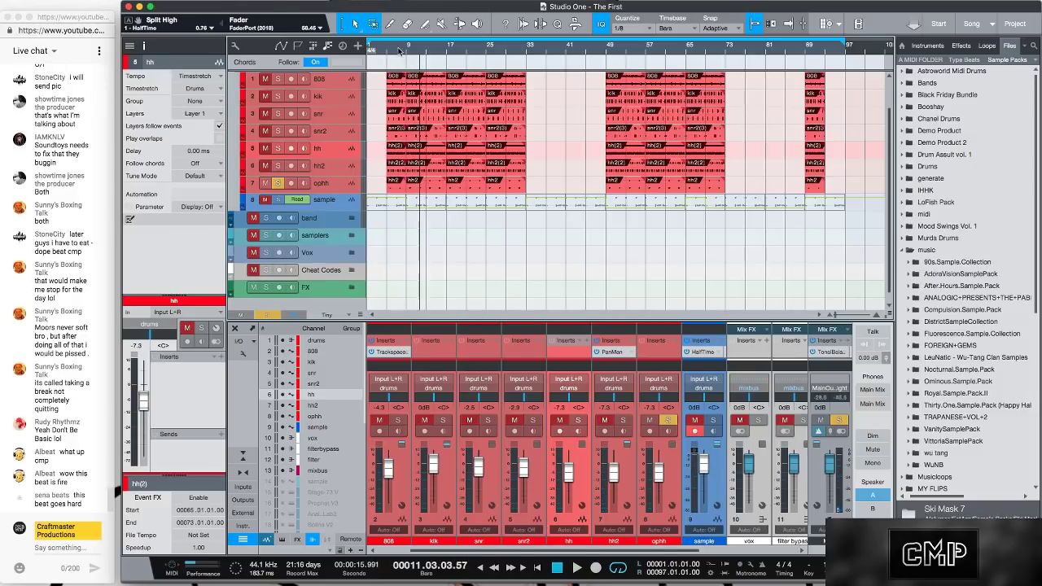
{"action": "left_click", "coordinate": [388, 54]}
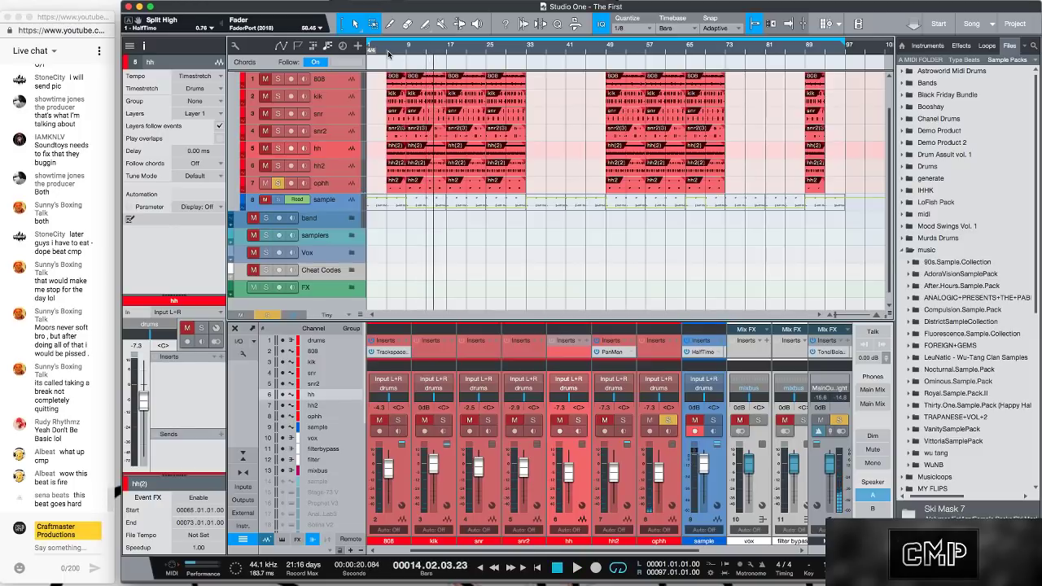
Unsolo ophh and lower the snr2 track's volume to -3.6 dB while playing the full beat from bar 5 to bar 46
{"action": "left_click", "coordinate": [277, 183]}
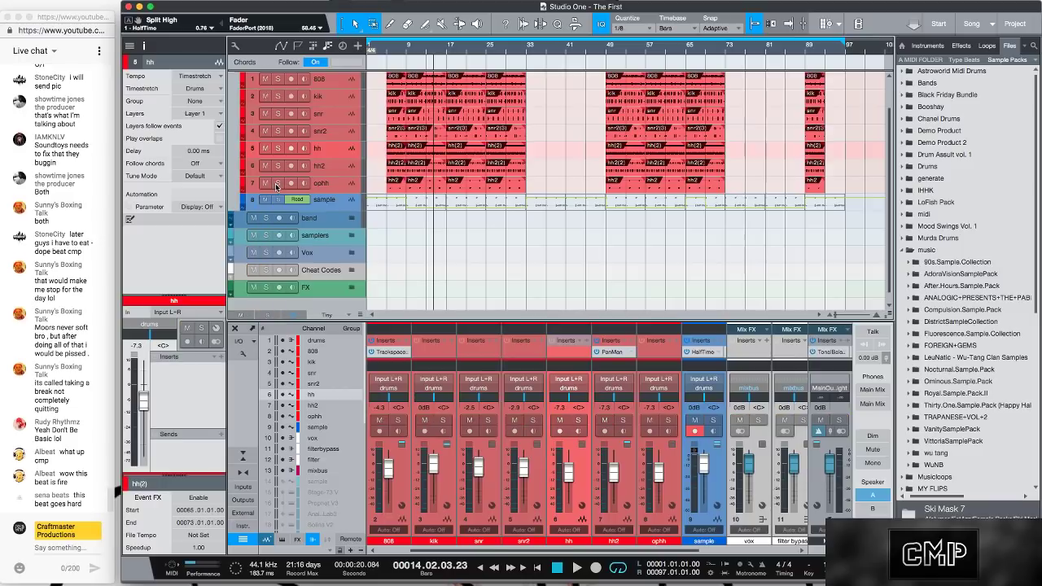
{"action": "left_click", "coordinate": [386, 51]}
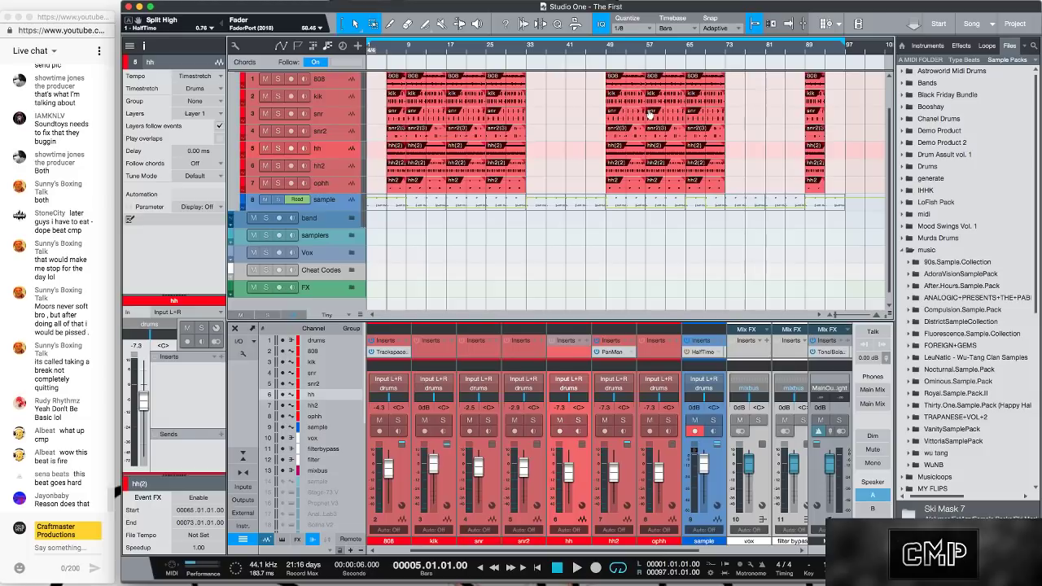
{"action": "key", "text": "space"}
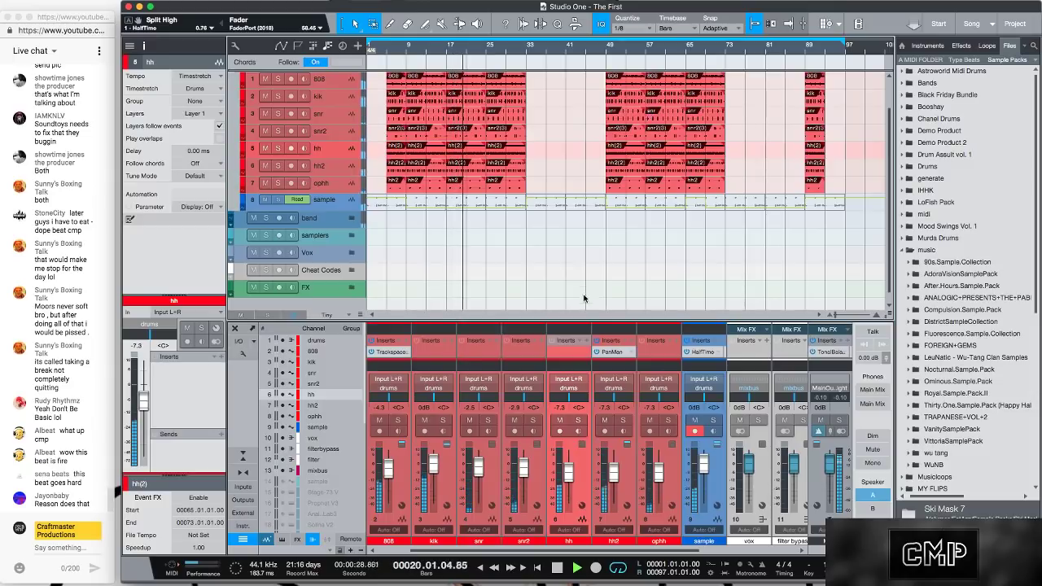
{"action": "left_click_drag", "start_coordinate": [544, 460], "coordinate": [540, 469]}
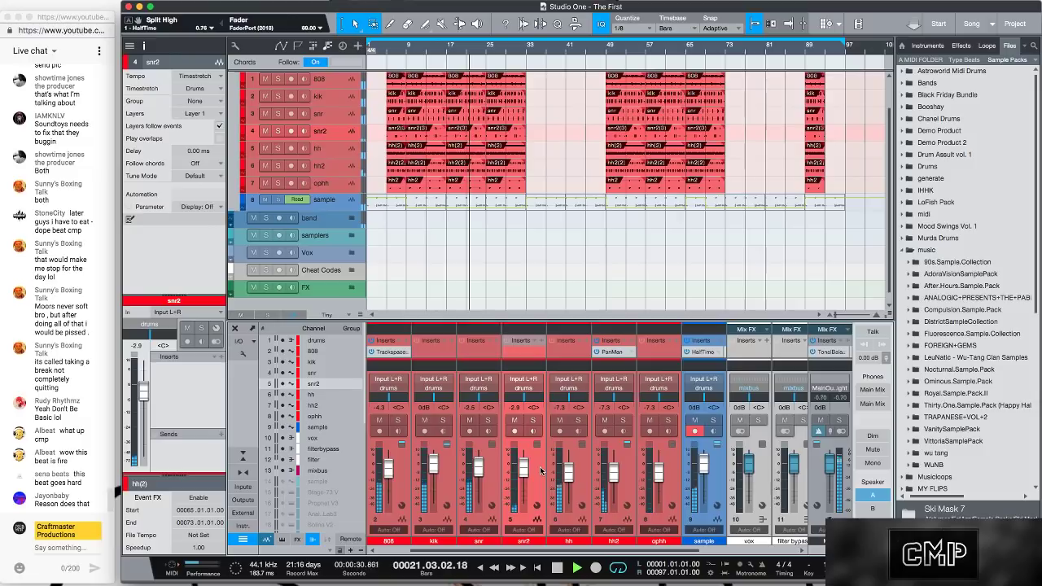
{"action": "scroll", "coordinate": [541, 470], "scroll_direction": "down", "scroll_amount": 2}
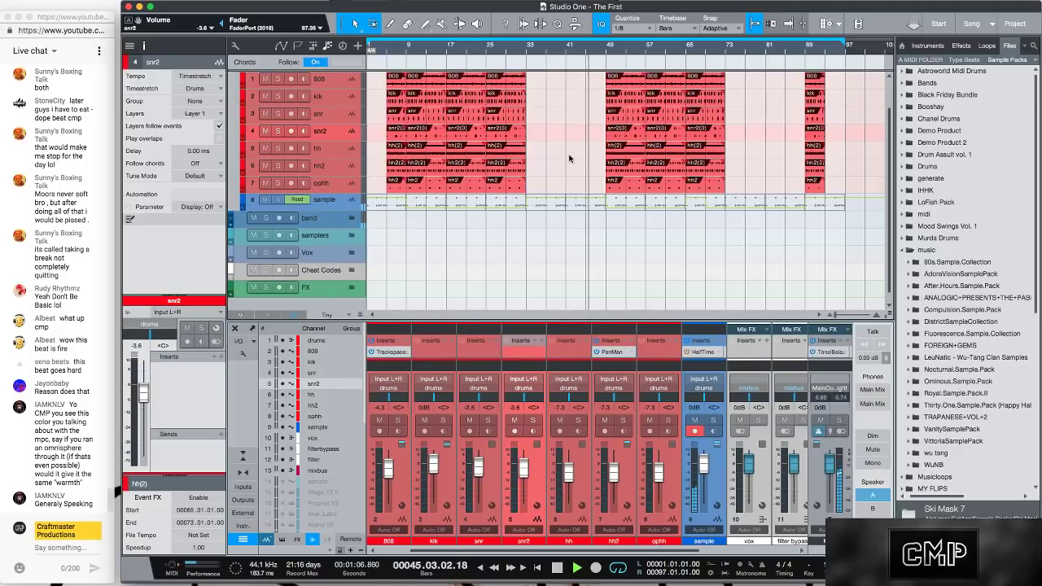
{"action": "key", "text": "space"}
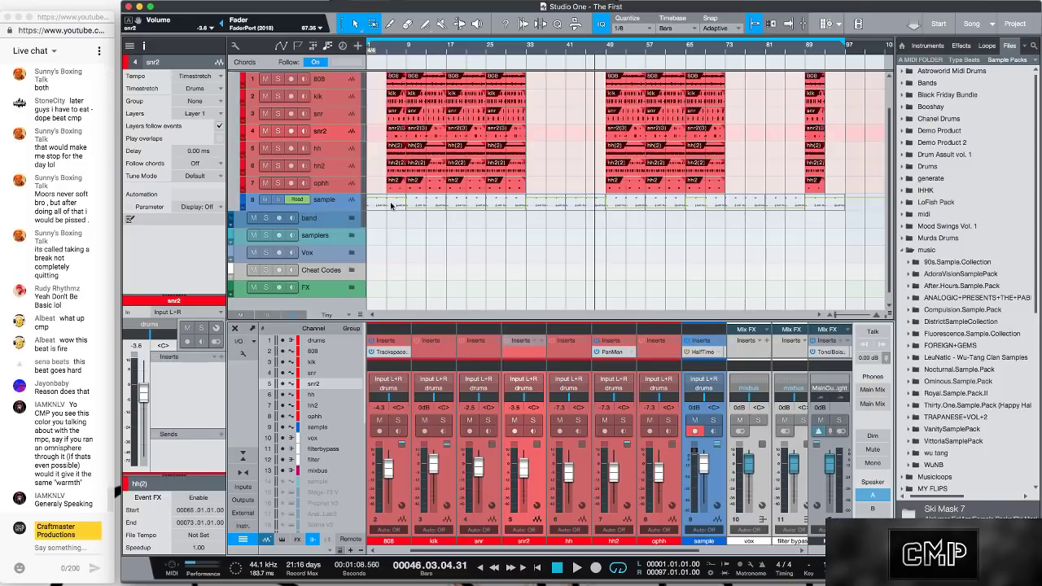
Collapse the music folder, expand the Ski Mask 7 sample folder and preview Dry Wine 140 D#m.wav
{"action": "left_click", "coordinate": [904, 251]}
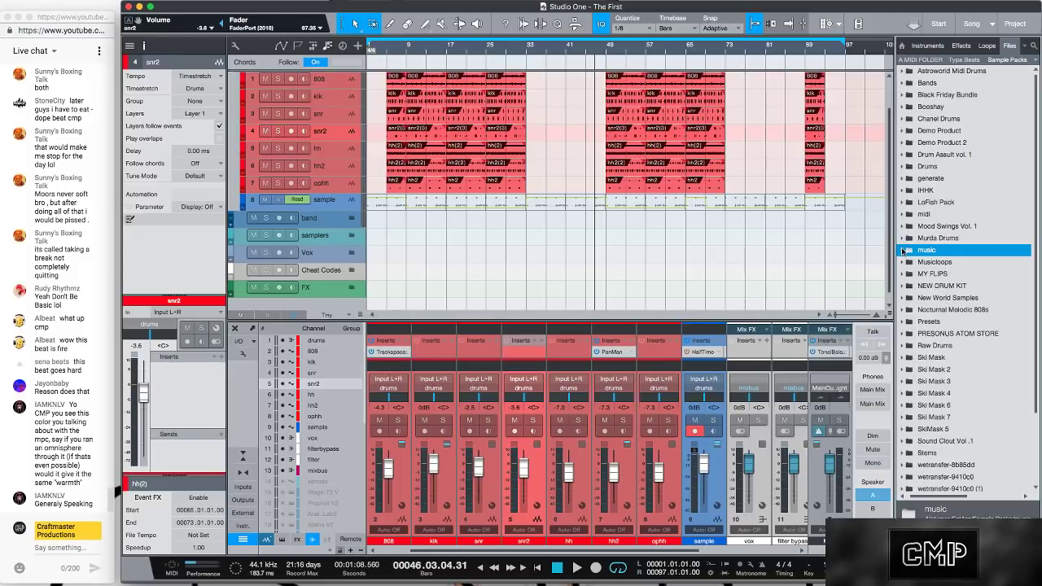
{"action": "left_click", "coordinate": [903, 418]}
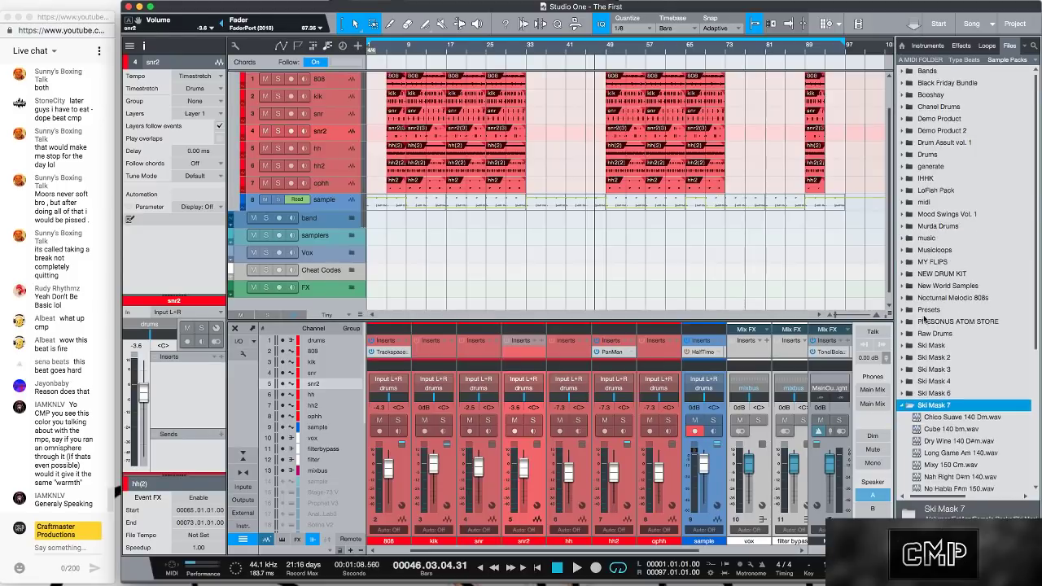
{"action": "left_click", "coordinate": [948, 247]}
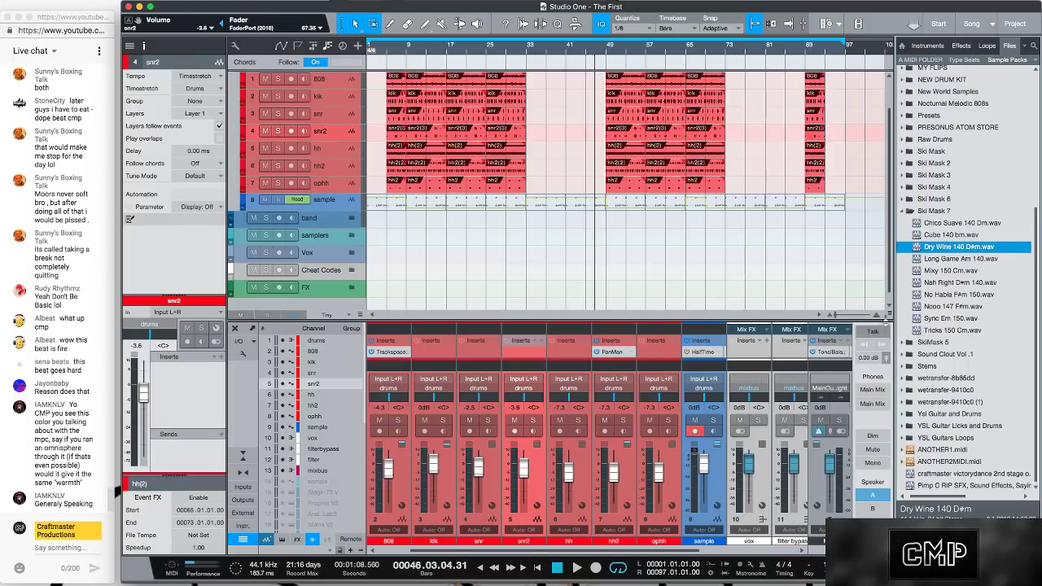
Audition the Ski Mask 7 samples in order from Chico Suave 140 Dm.wav to Tricks 150 Cm.wav
{"action": "left_click", "coordinate": [942, 222]}
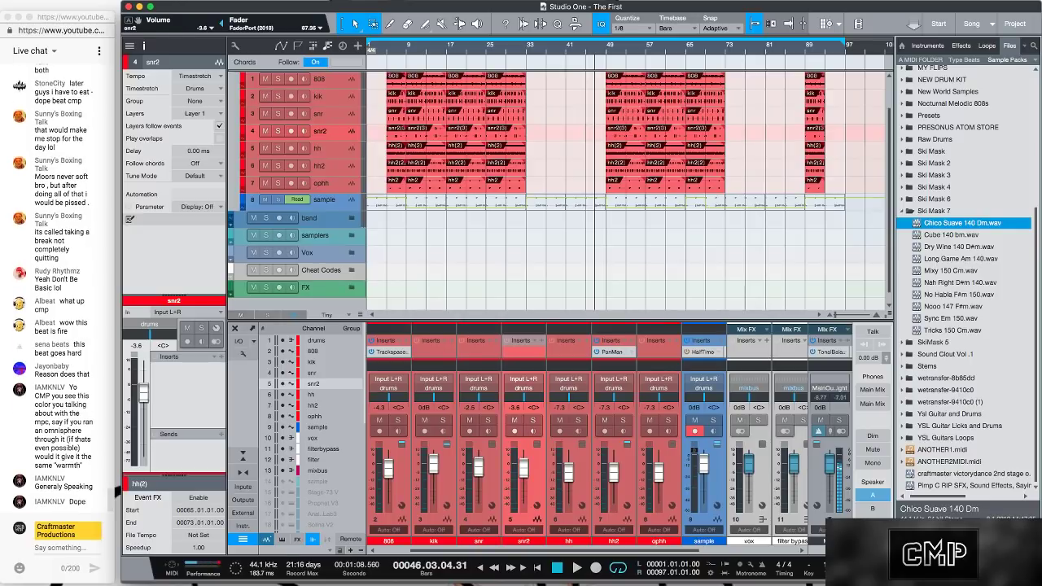
{"action": "left_click", "coordinate": [951, 234]}
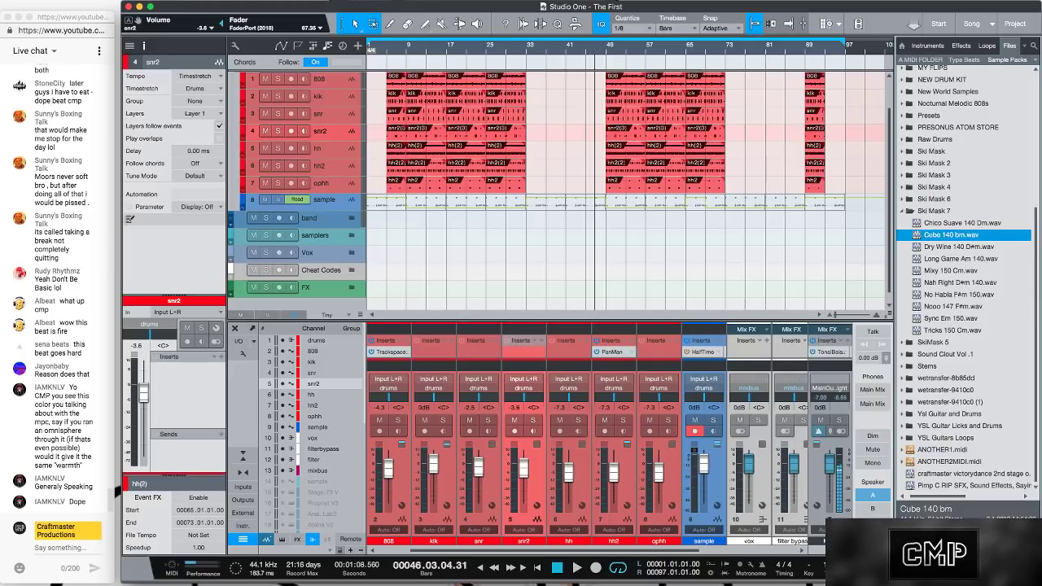
{"action": "left_click", "coordinate": [959, 246]}
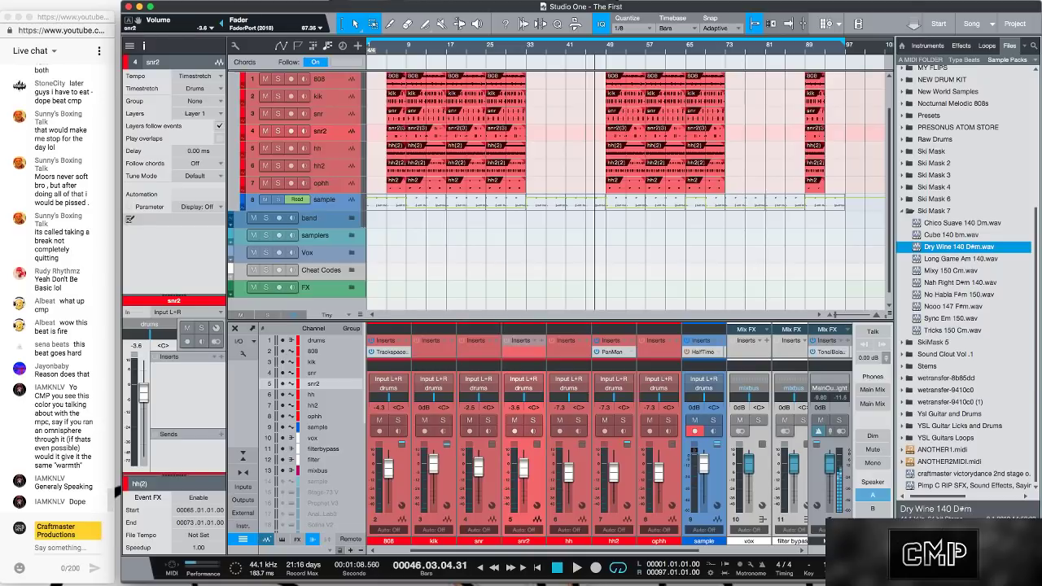
{"action": "left_click", "coordinate": [961, 259]}
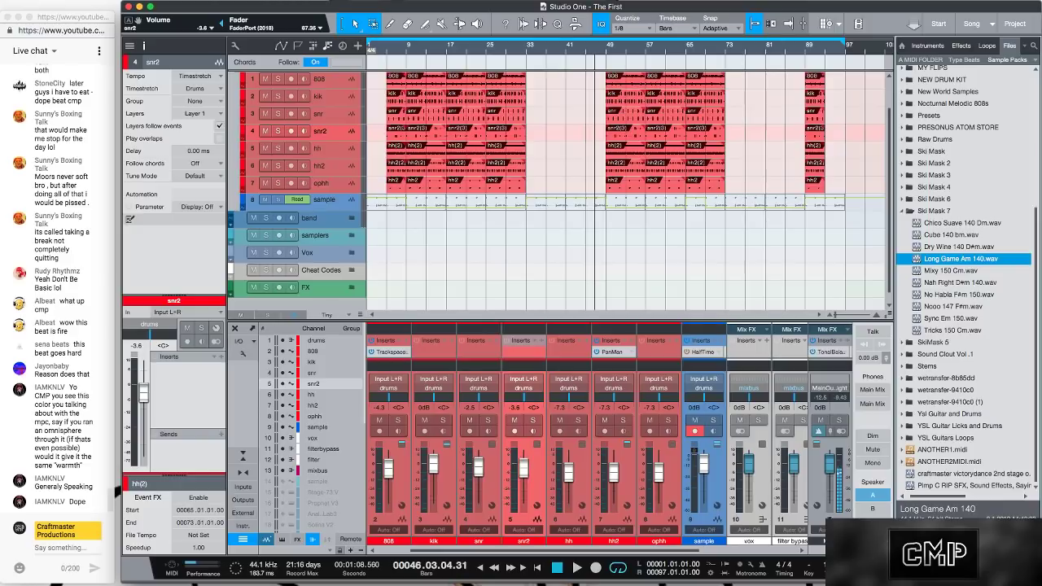
{"action": "left_click", "coordinate": [950, 270]}
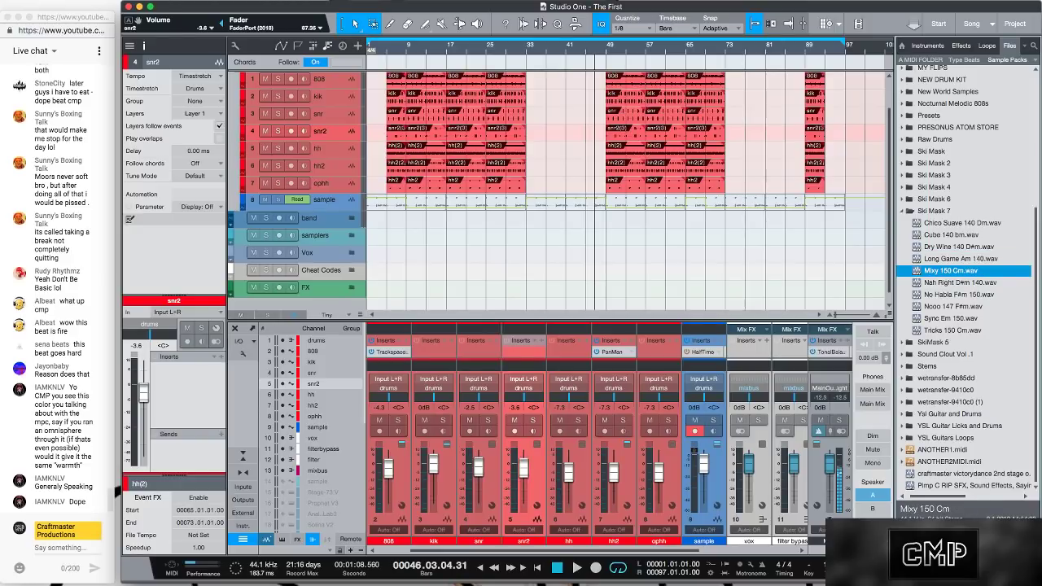
{"action": "left_click", "coordinate": [960, 282]}
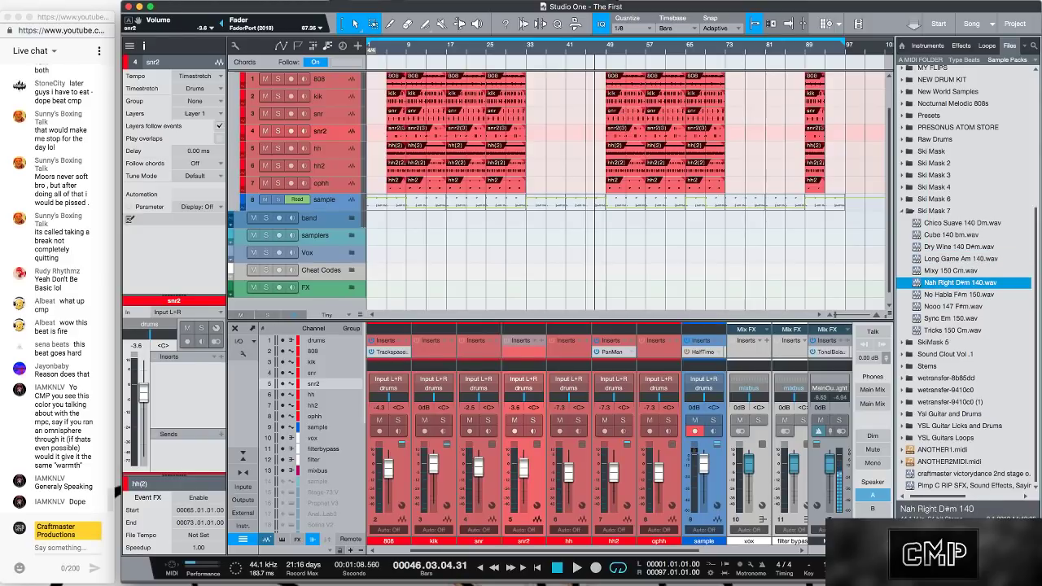
{"action": "left_click", "coordinate": [960, 294]}
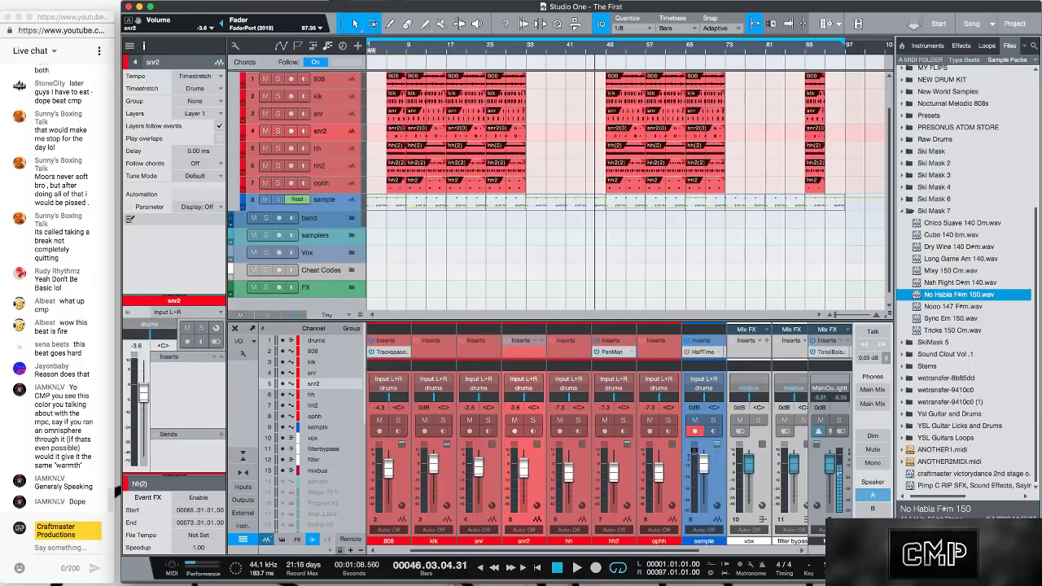
{"action": "left_click", "coordinate": [952, 306]}
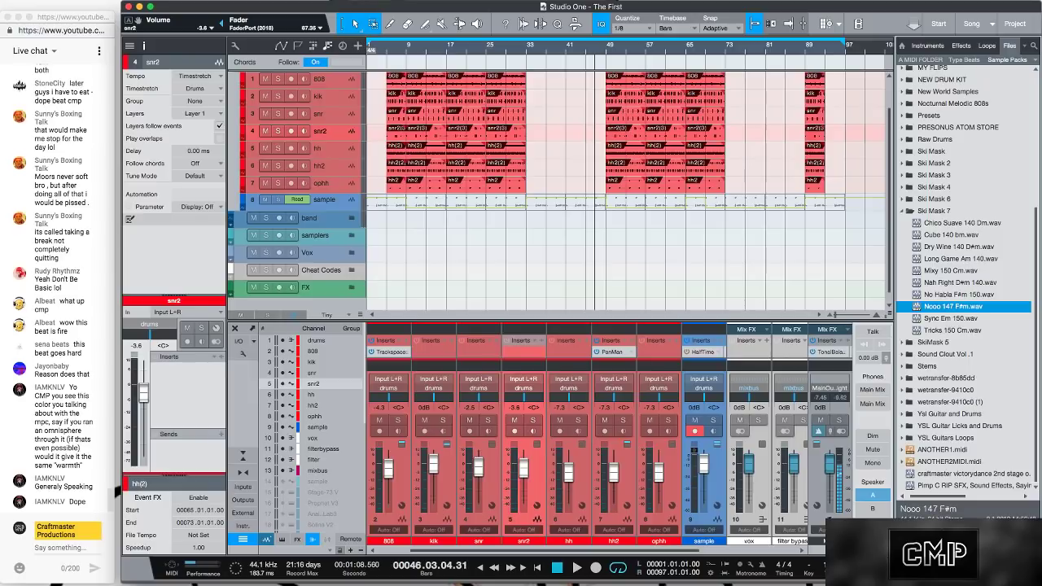
{"action": "left_click", "coordinate": [952, 318]}
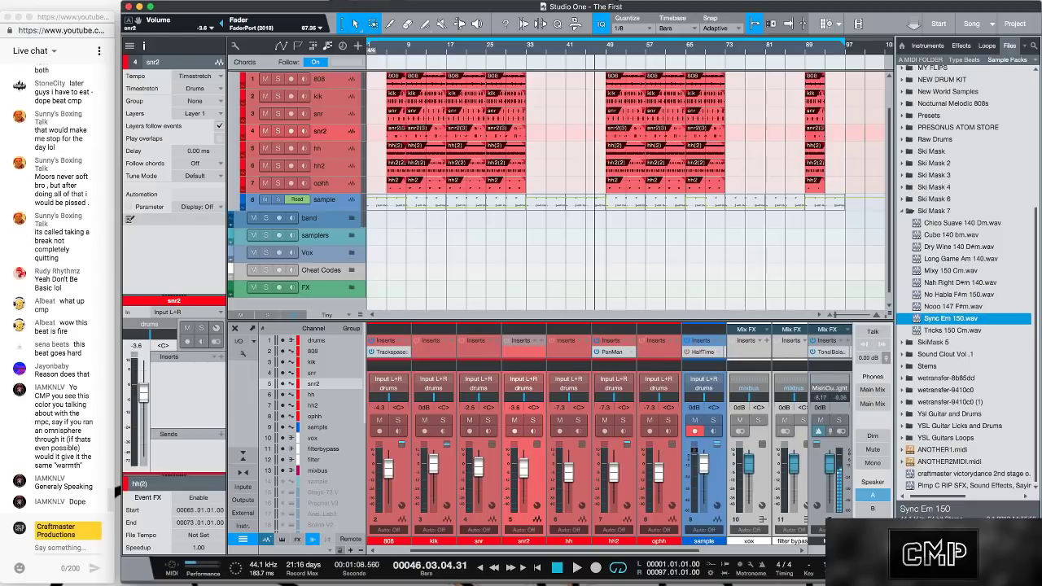
{"action": "left_click", "coordinate": [952, 329]}
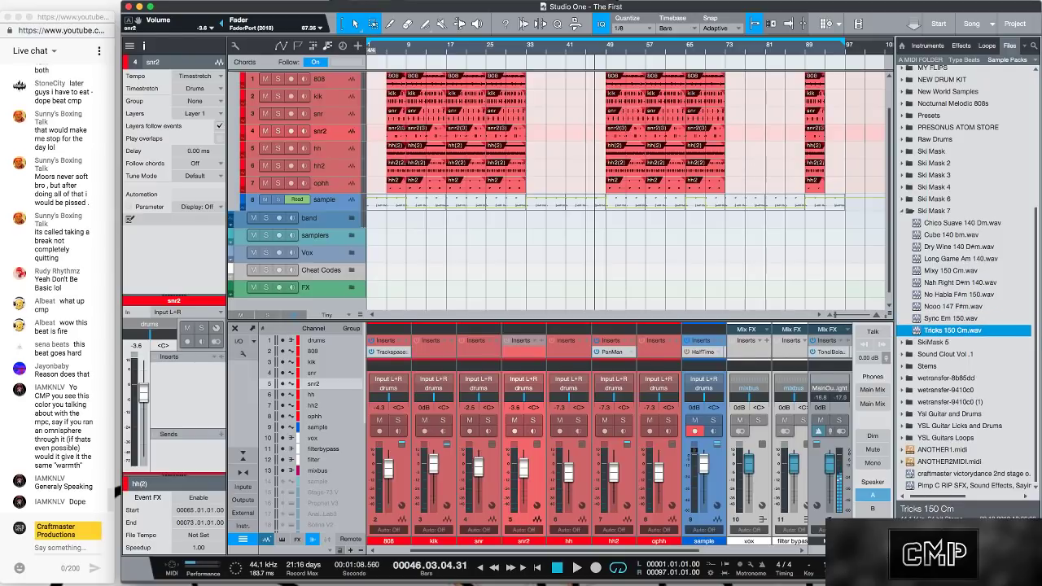
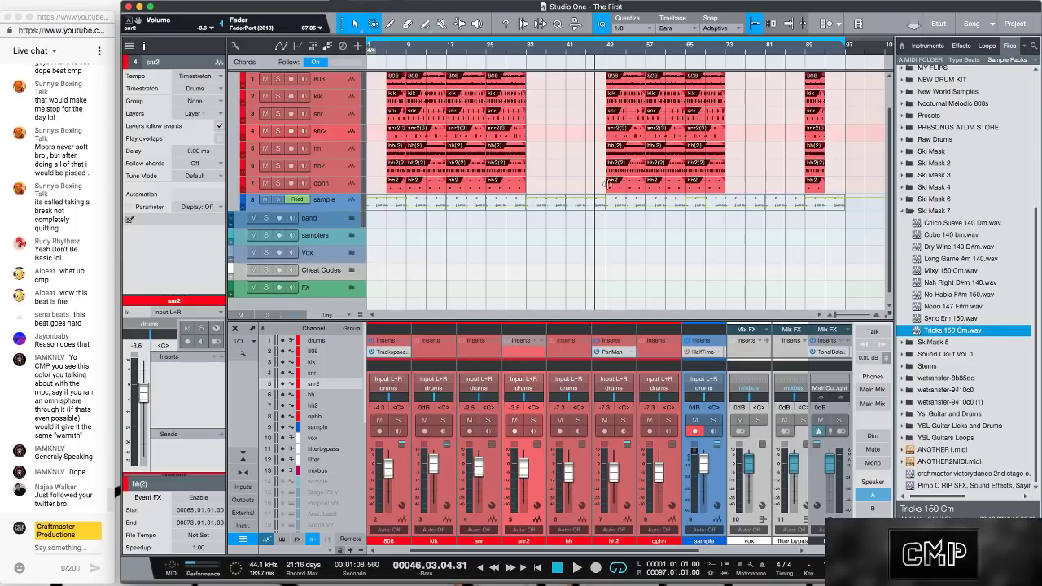
Expand the Ski Mask 6 sample folder and preview Calma 147 C#m.wav and Got It Em 180.wav
{"action": "left_click", "coordinate": [903, 199]}
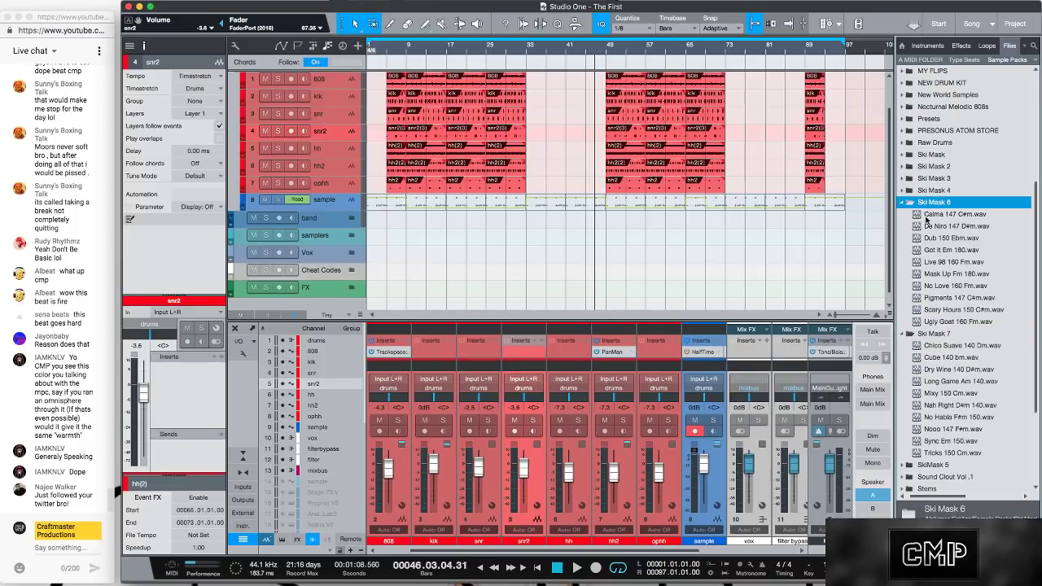
{"action": "left_click", "coordinate": [926, 217]}
{"action": "left_click", "coordinate": [935, 250]}
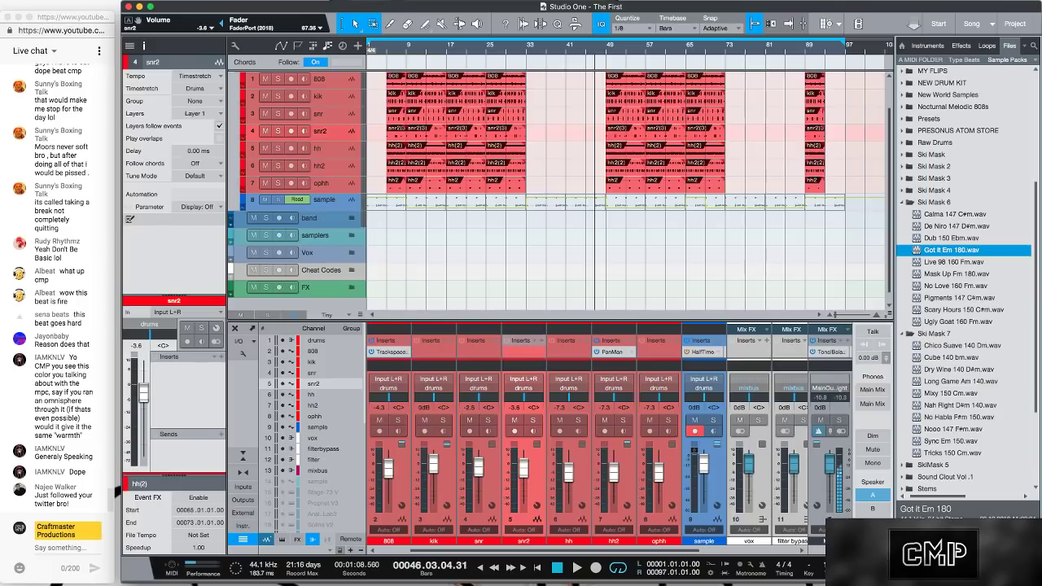
Audition Mask Up Fm 180.wav and compare Pigments 147 C#m.wav with Chico Suave 140 Dm.wav
{"action": "left_click", "coordinate": [948, 275]}
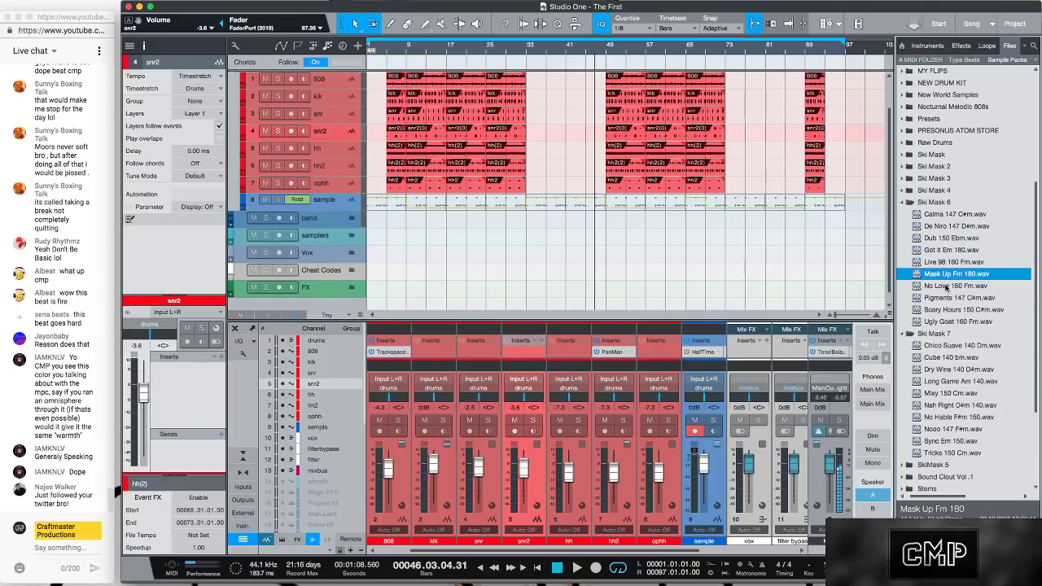
{"action": "left_click", "coordinate": [946, 299]}
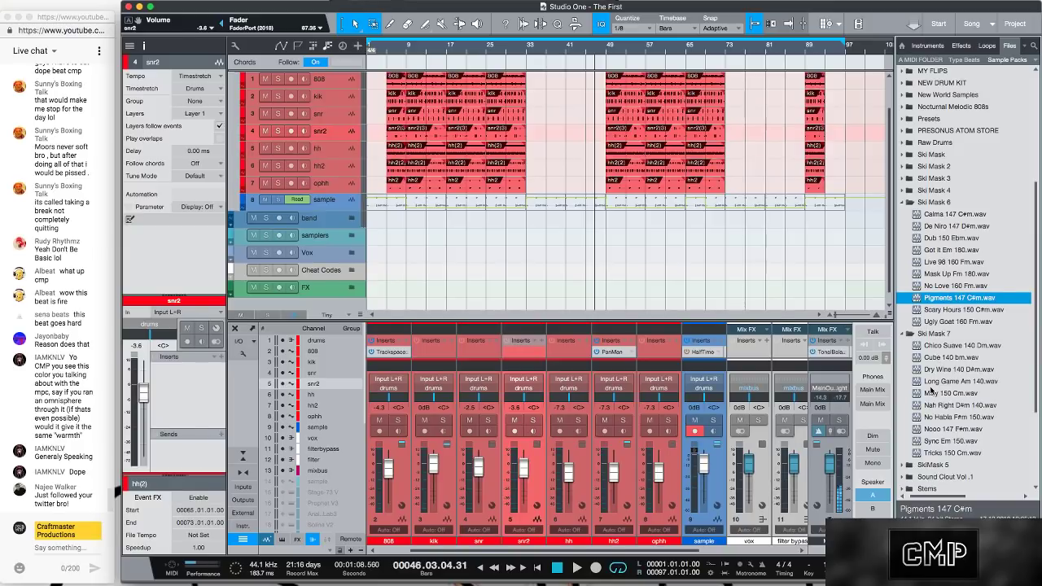
{"action": "left_click", "coordinate": [936, 345]}
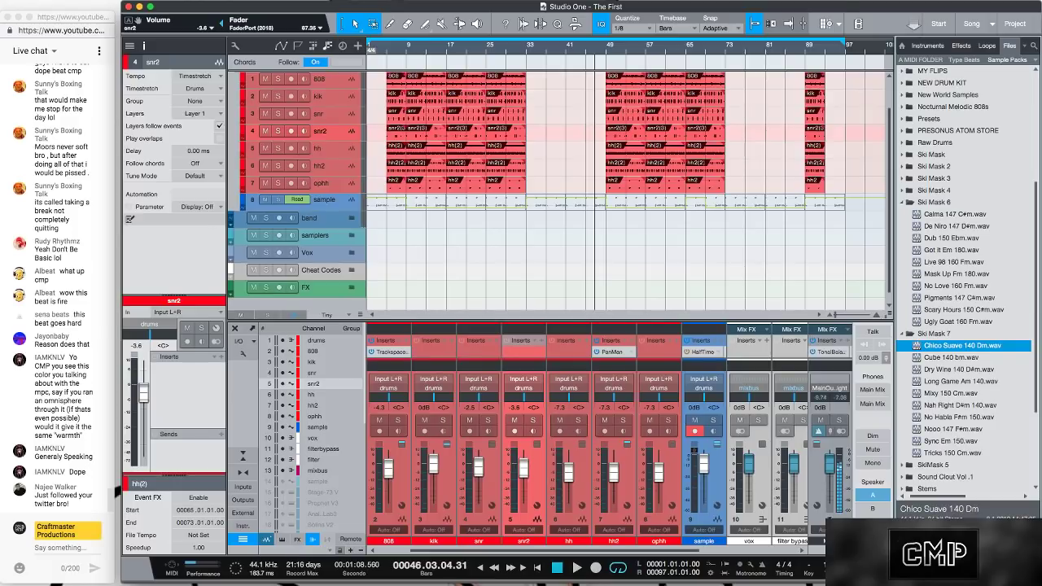
{"action": "left_click", "coordinate": [942, 299]}
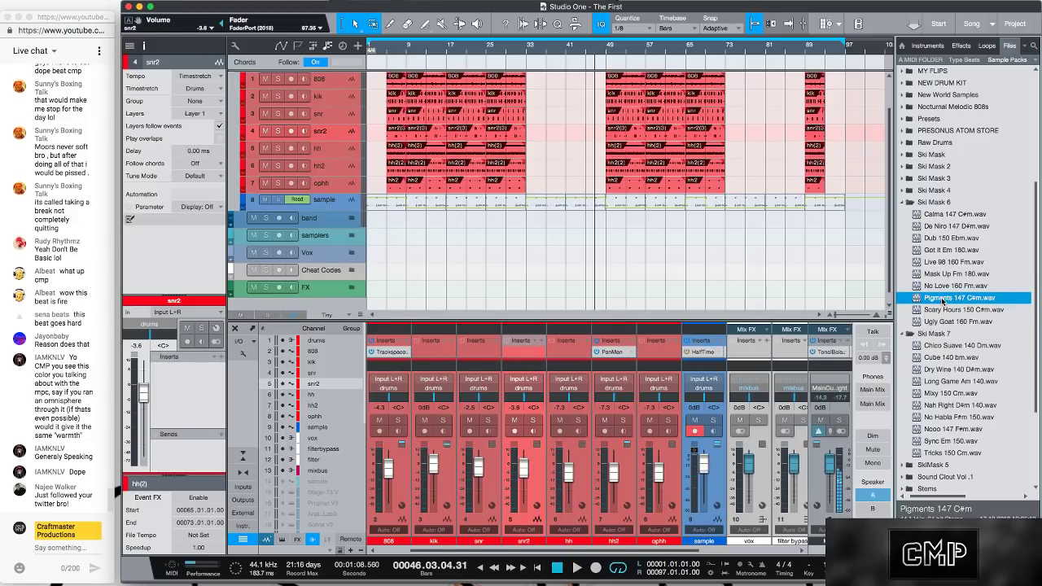
{"action": "left_click", "coordinate": [944, 347]}
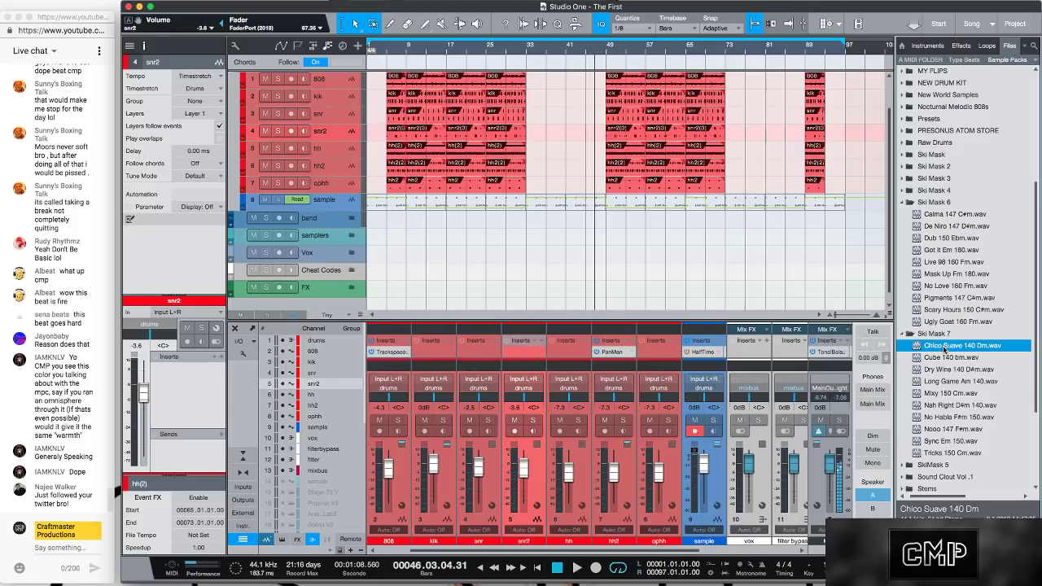
Audition Mixy and Nah Right from Ski Mask 7, followed by No Love, Pigments, Dub, Got It and Live 98 from Ski Mask 6
{"action": "left_click", "coordinate": [948, 395]}
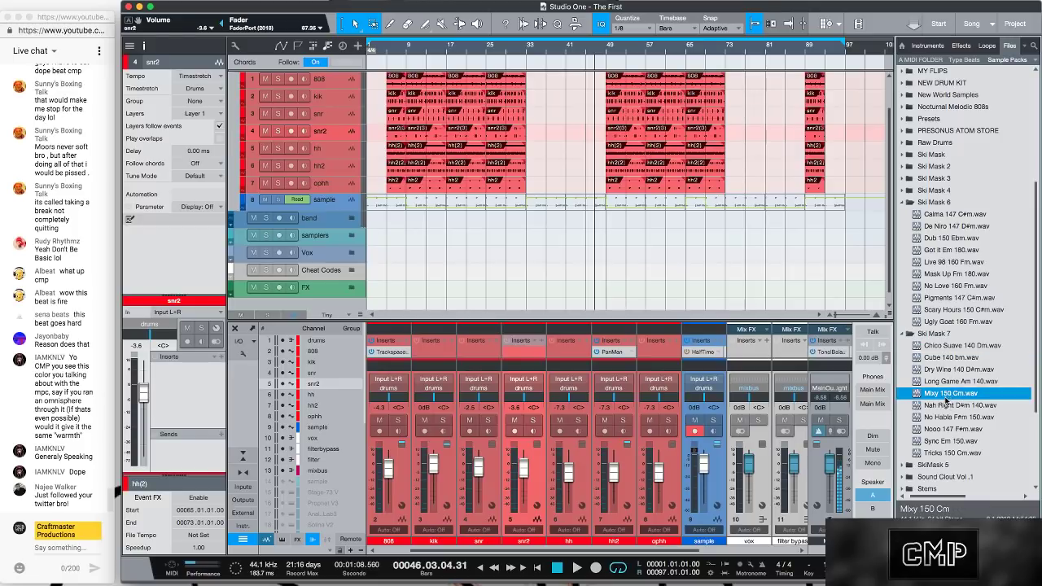
{"action": "left_click", "coordinate": [946, 403]}
{"action": "left_click", "coordinate": [940, 287]}
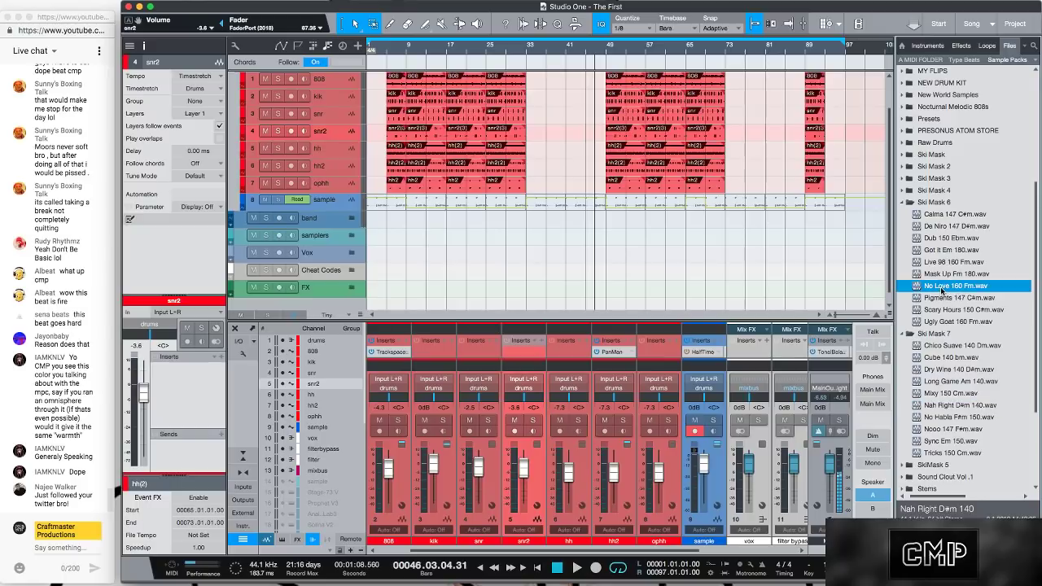
{"action": "left_click", "coordinate": [942, 298]}
{"action": "left_click", "coordinate": [941, 239]}
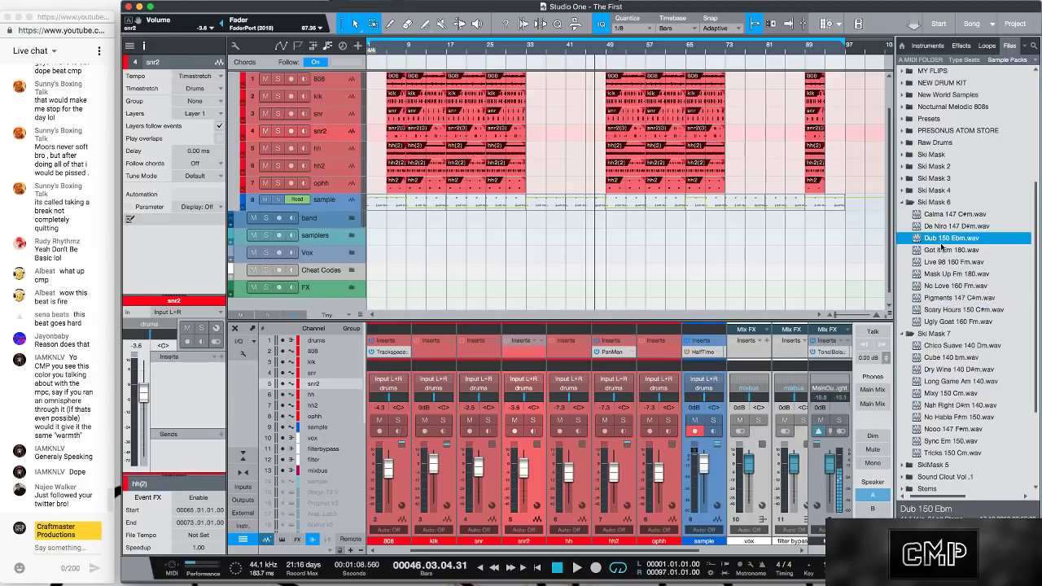
{"action": "left_click", "coordinate": [944, 251]}
{"action": "left_click", "coordinate": [942, 262]}
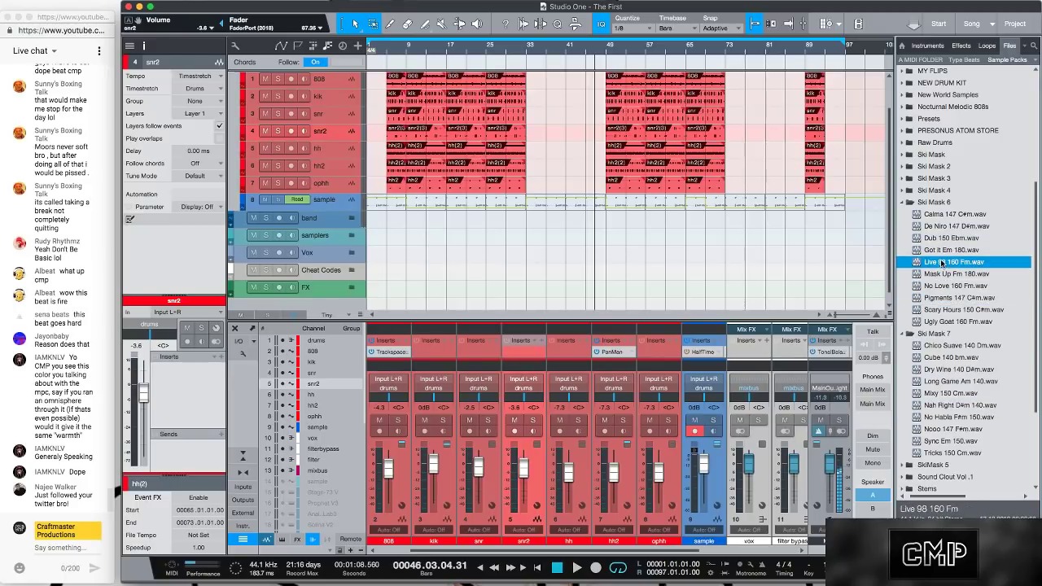
Audition the Ski Mask 7 samples No Habla, Nah Right, Mixy, Sync, Nooo and Tricks
{"action": "left_click", "coordinate": [940, 416]}
{"action": "left_click", "coordinate": [942, 406]}
{"action": "left_click", "coordinate": [944, 394]}
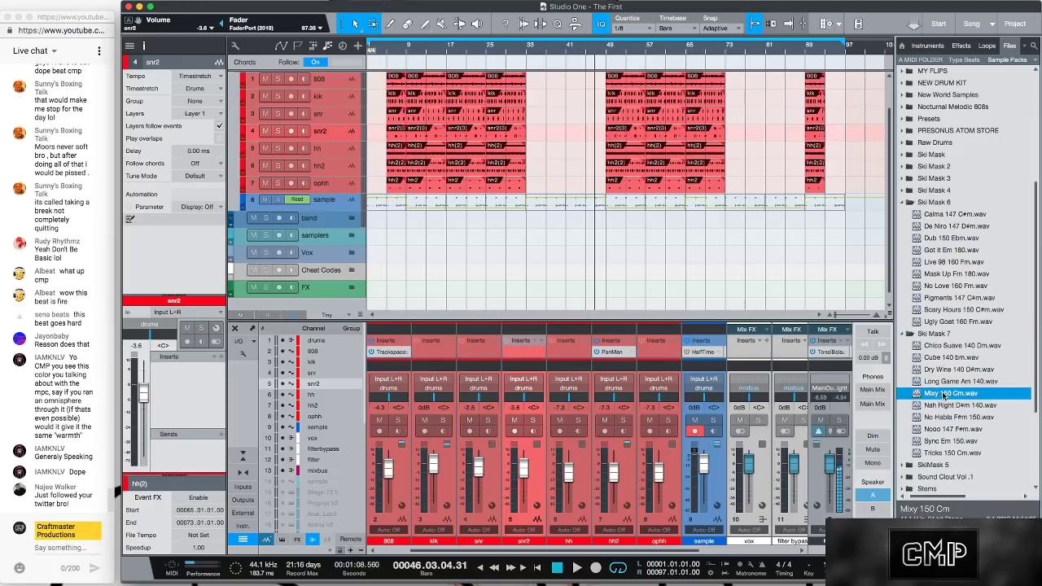
{"action": "left_click", "coordinate": [940, 439]}
{"action": "left_click", "coordinate": [947, 431]}
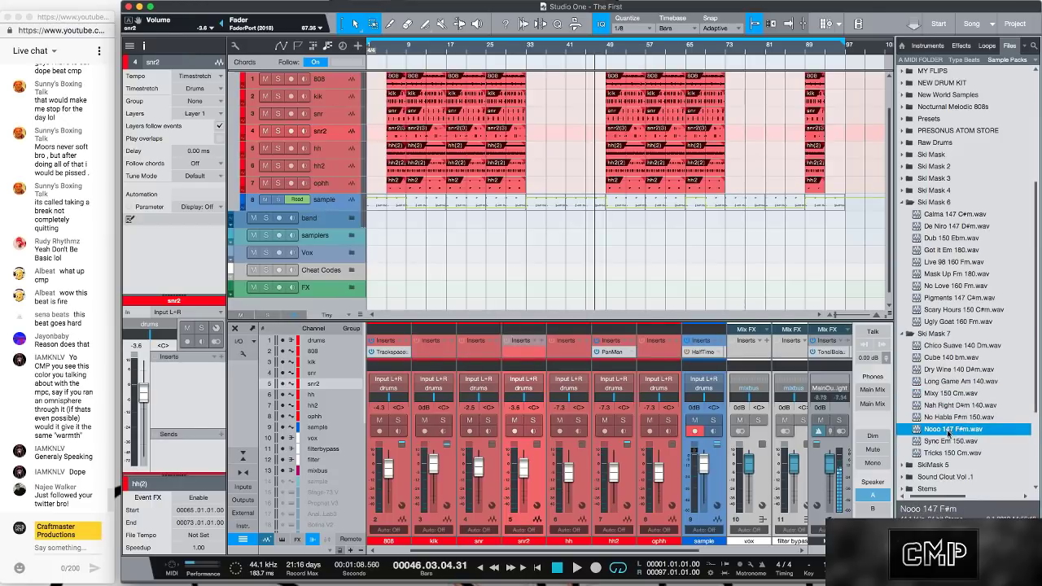
{"action": "left_click", "coordinate": [946, 454]}
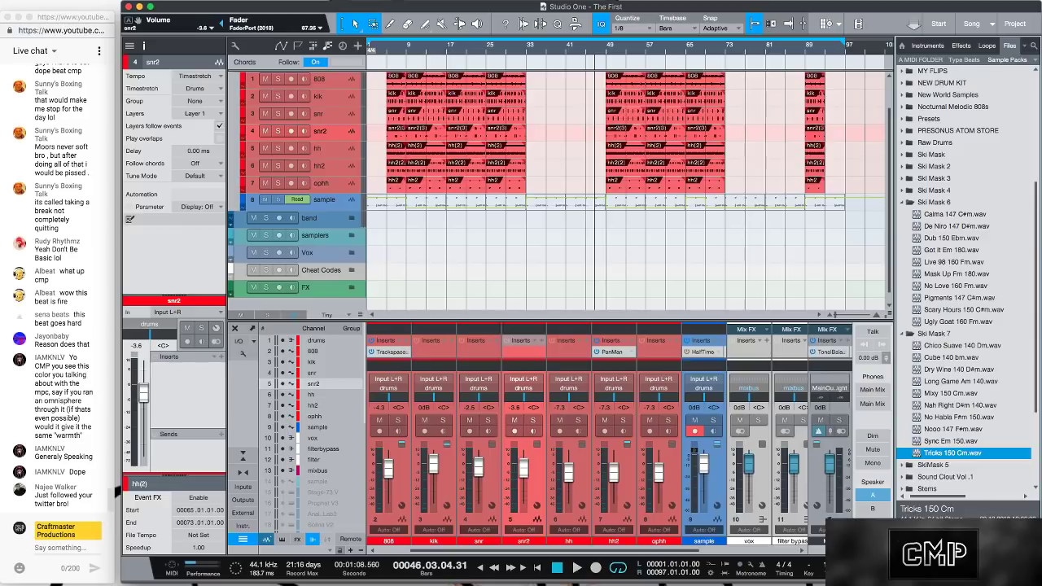
Inspect the sample track's HalfTime and Pro EQ inserts with track automation hidden, previewing No Habla F#m 150.wav before closing the EQ
{"action": "left_click", "coordinate": [333, 209]}
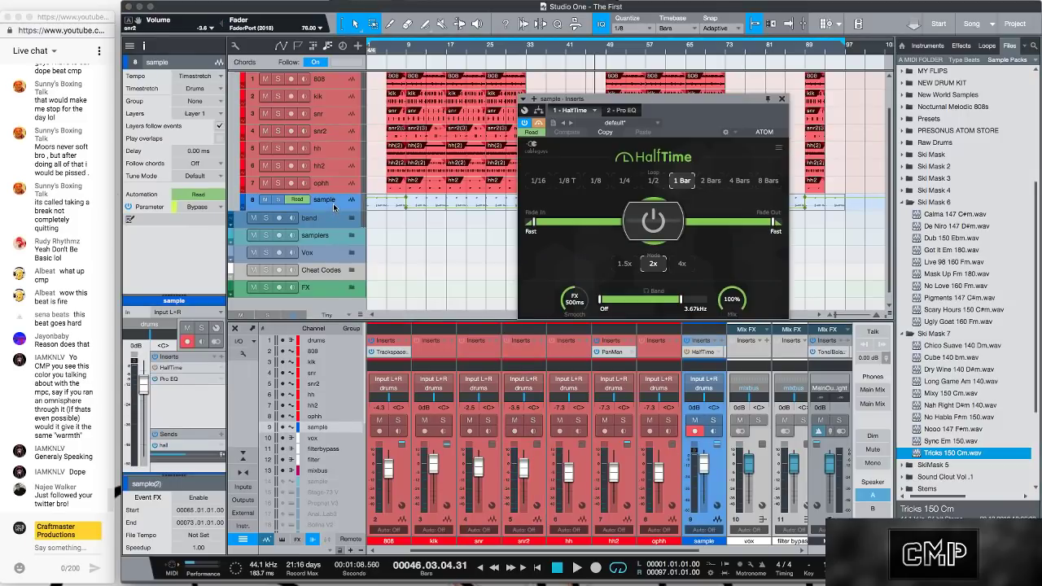
{"action": "left_click", "coordinate": [192, 380]}
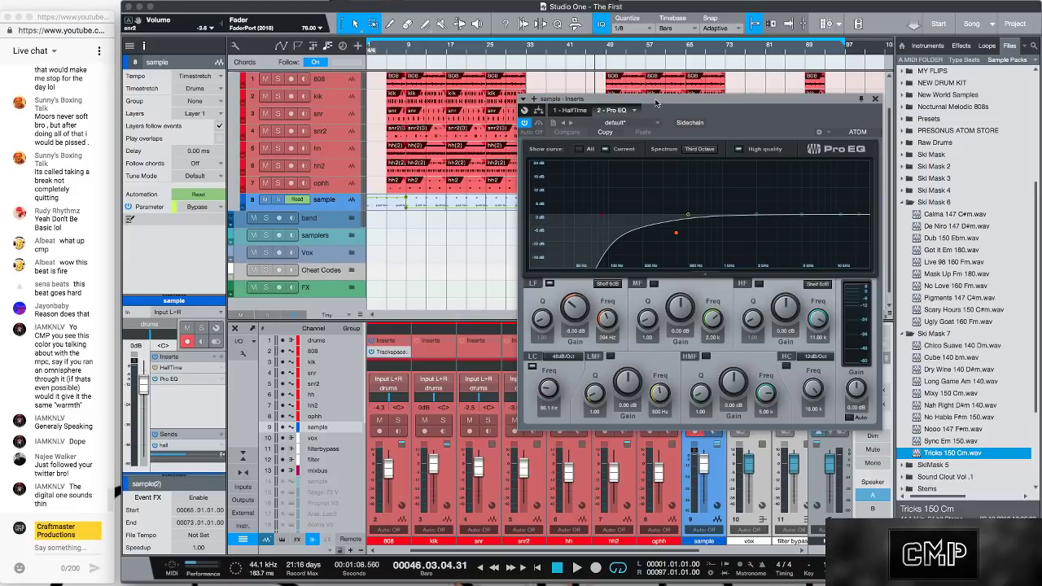
{"action": "left_click_drag", "start_coordinate": [657, 99], "coordinate": [713, 237]}
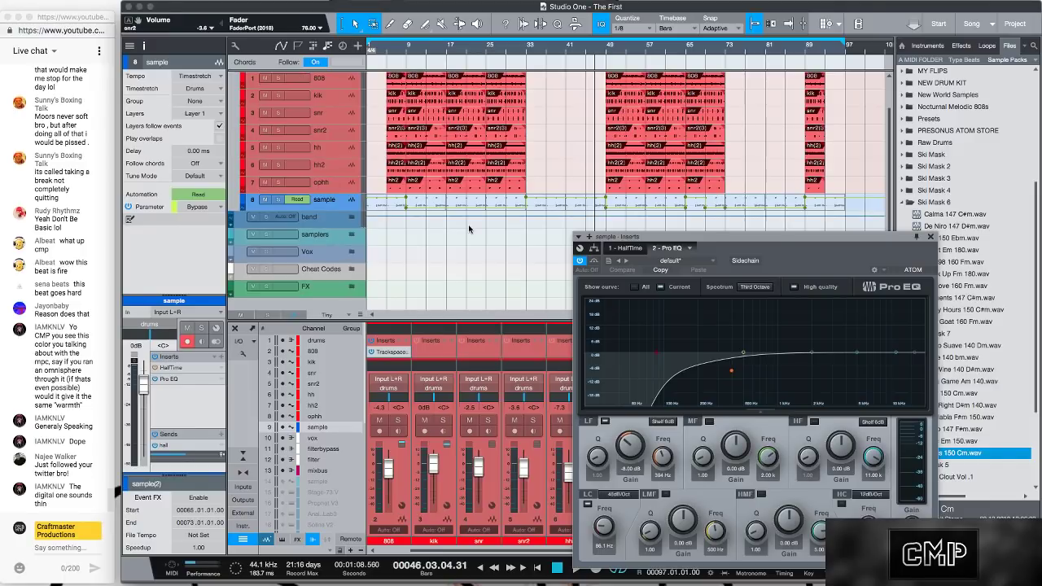
{"action": "key", "text": "a"}
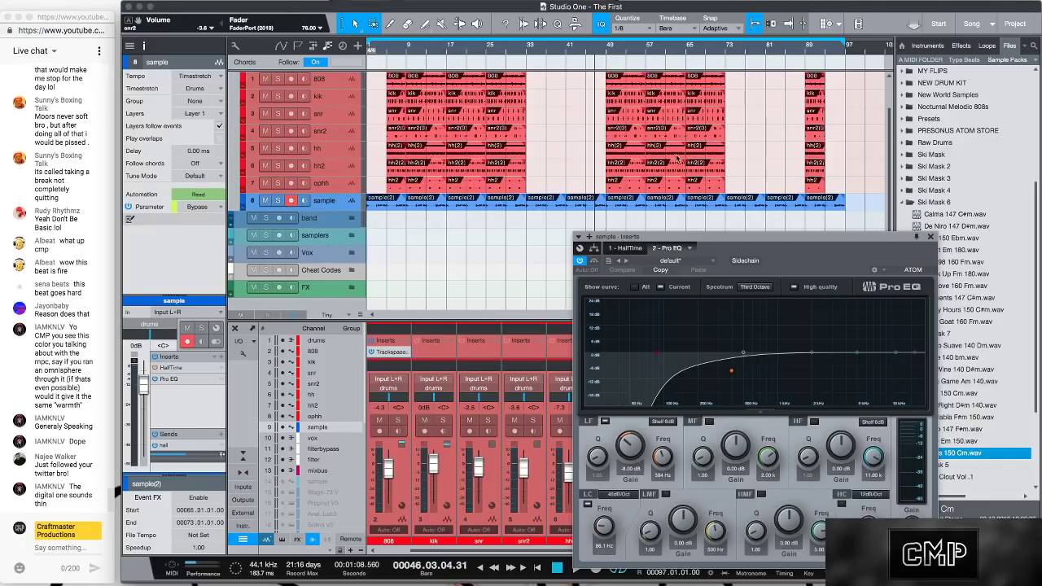
{"action": "left_click_drag", "start_coordinate": [688, 239], "coordinate": [584, 156]}
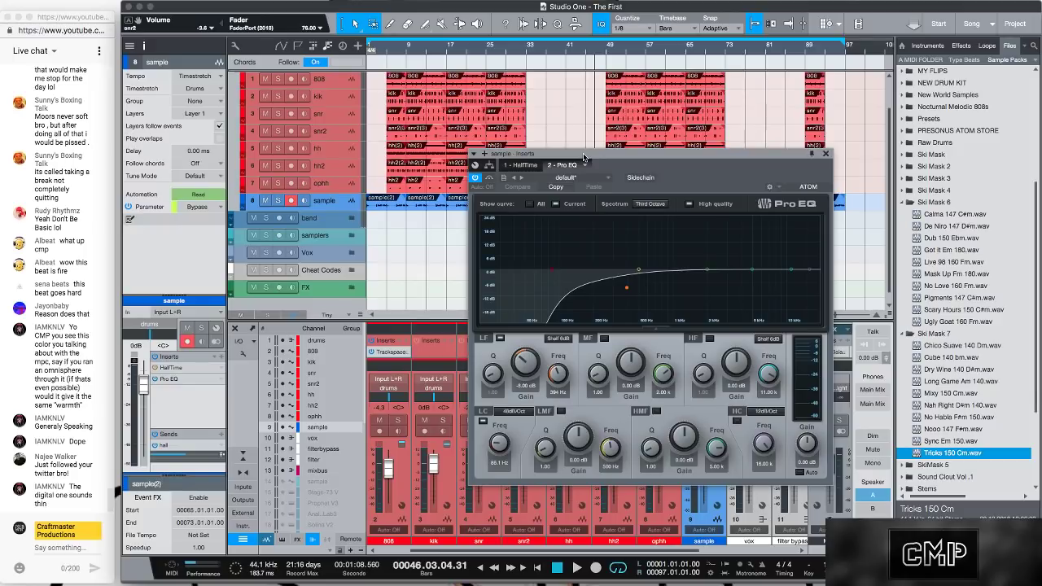
{"action": "left_click_drag", "start_coordinate": [583, 157], "coordinate": [782, 249]}
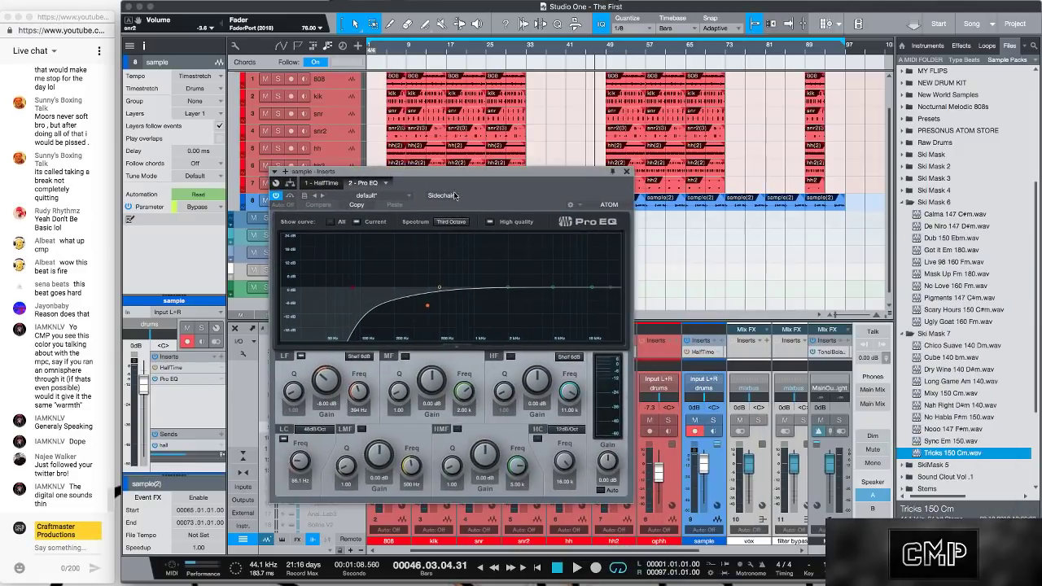
{"action": "left_click", "coordinate": [933, 417]}
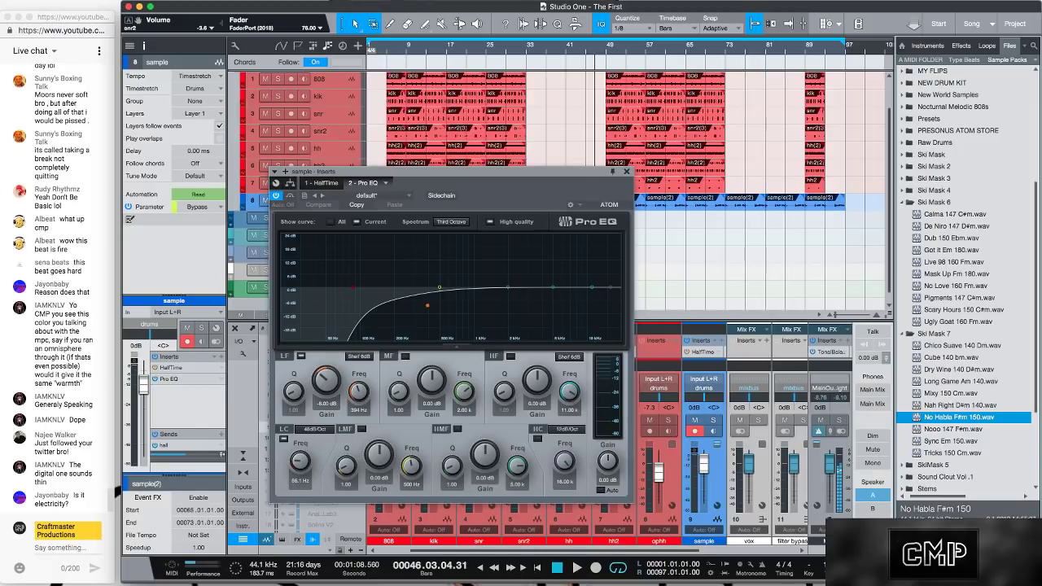
{"action": "left_click", "coordinate": [627, 171]}
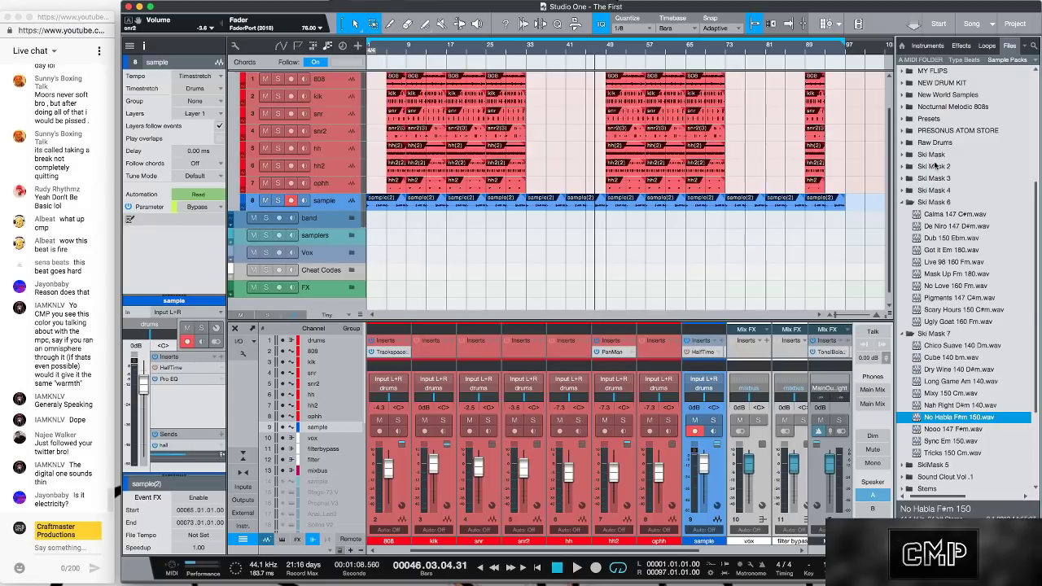
Collapse the Ski Mask 6 and Ski Mask 7 sample folders
{"action": "left_click", "coordinate": [909, 202]}
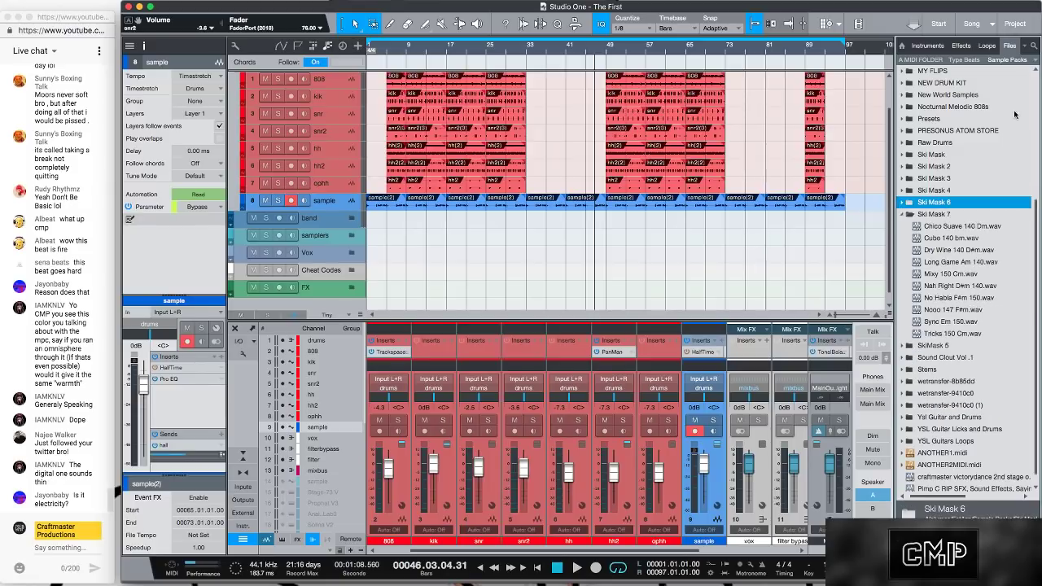
{"action": "left_click", "coordinate": [909, 214]}
{"action": "left_click", "coordinate": [1035, 61]}
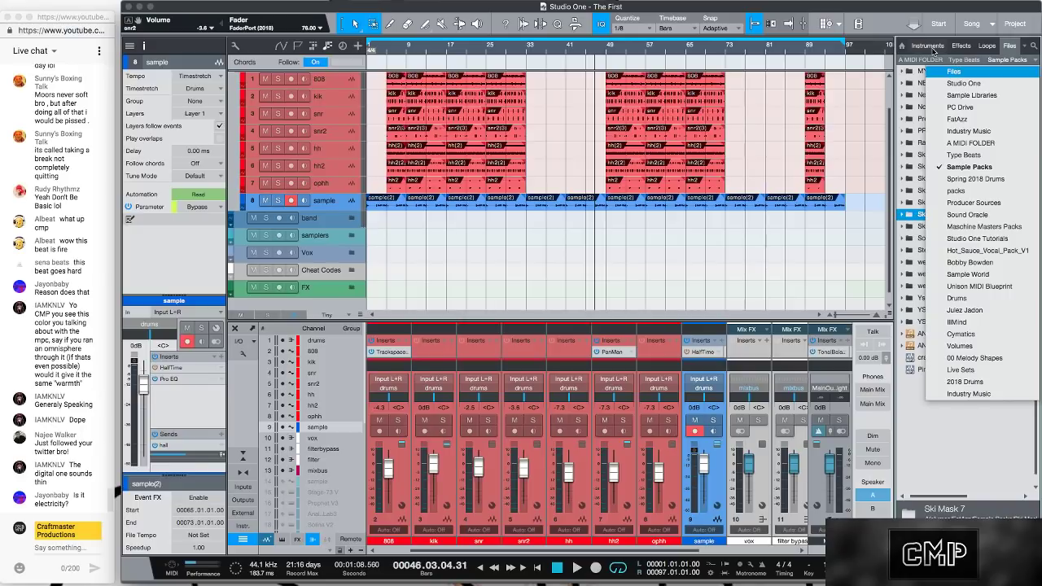
{"action": "left_click", "coordinate": [954, 72]}
Load Strum Session 2 by Applied Acoustics Systems onto a new instrument track and close its plug-in window
{"action": "left_click", "coordinate": [928, 46]}
{"action": "left_click", "coordinate": [918, 179]}
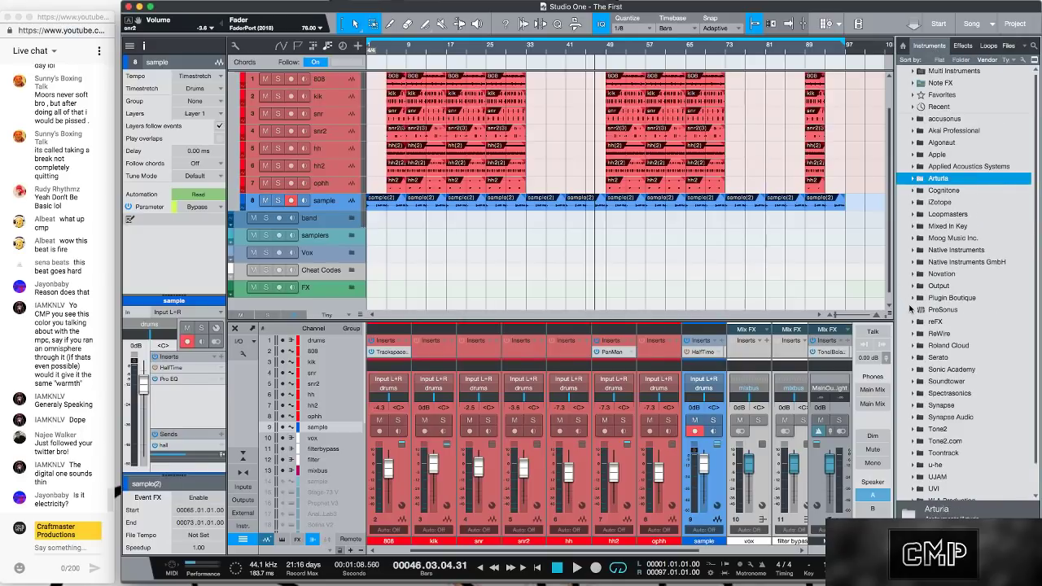
{"action": "scroll", "coordinate": [920, 183], "scroll_direction": "down", "scroll_amount": 1}
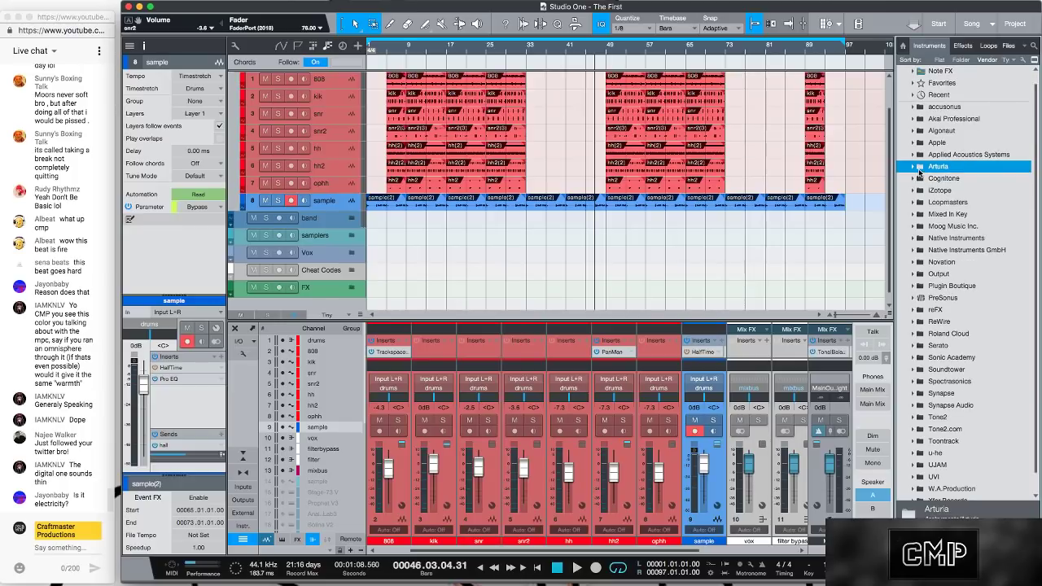
{"action": "left_click", "coordinate": [918, 154]}
{"action": "left_click_drag", "start_coordinate": [944, 166], "coordinate": [306, 310]}
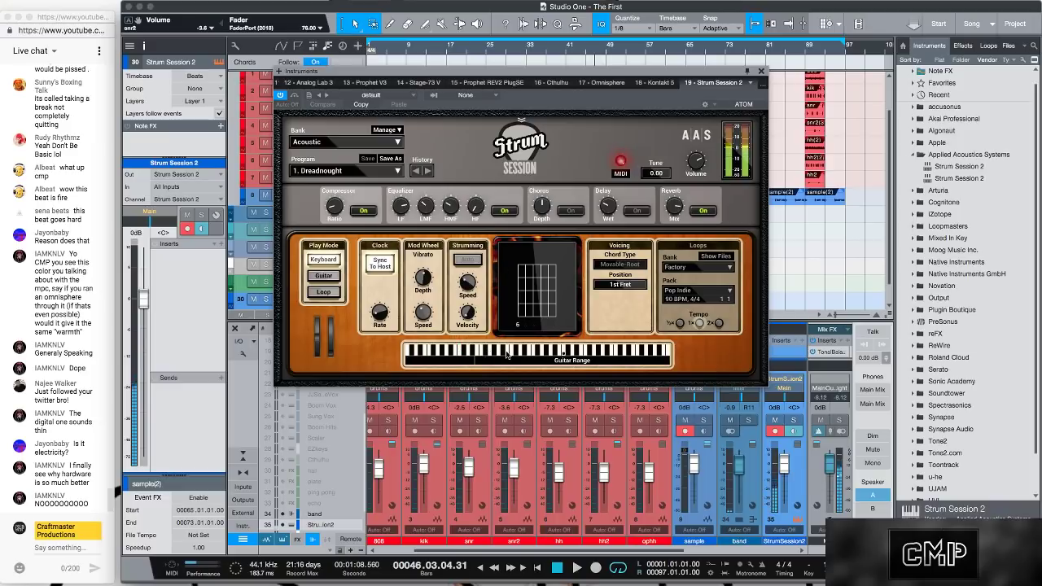
{"action": "left_click", "coordinate": [761, 73]}
Remove the Strum Session 2 instrument track from the song
{"action": "scroll", "coordinate": [550, 266], "scroll_direction": "down", "scroll_amount": 1}
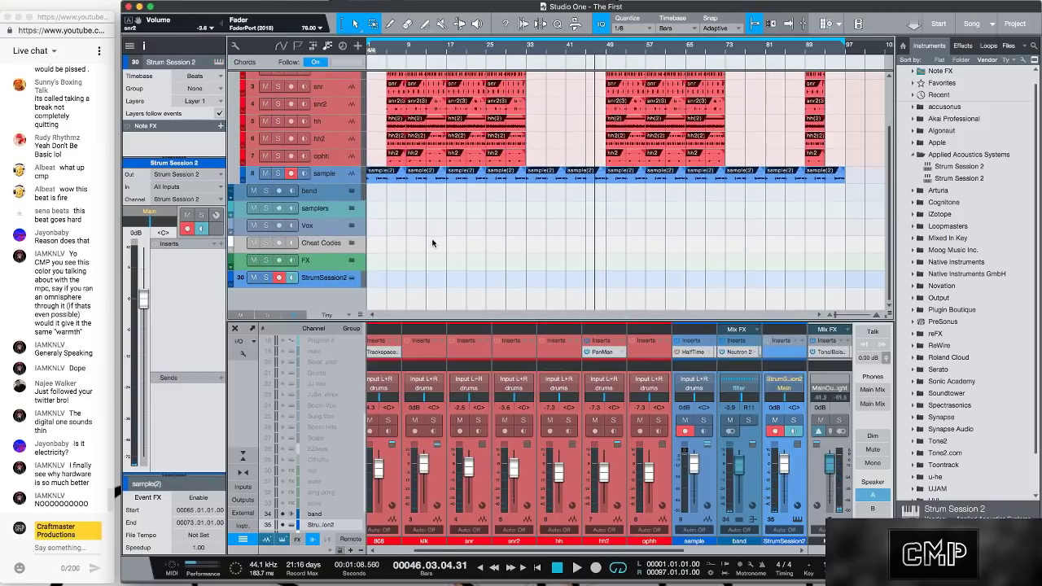
{"action": "right_click", "coordinate": [329, 283]}
{"action": "left_click", "coordinate": [398, 340]}
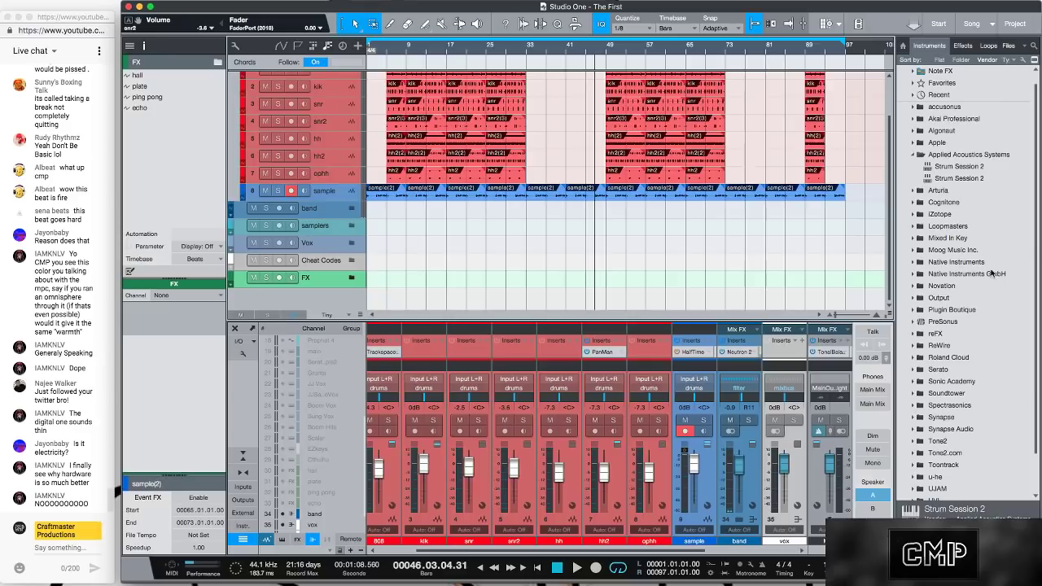
Expand the Ski Mask 7 sample folder again and preview its samples from Long Game Am 140.wav to No Habla F#m 150.wav
{"action": "left_click", "coordinate": [1007, 47]}
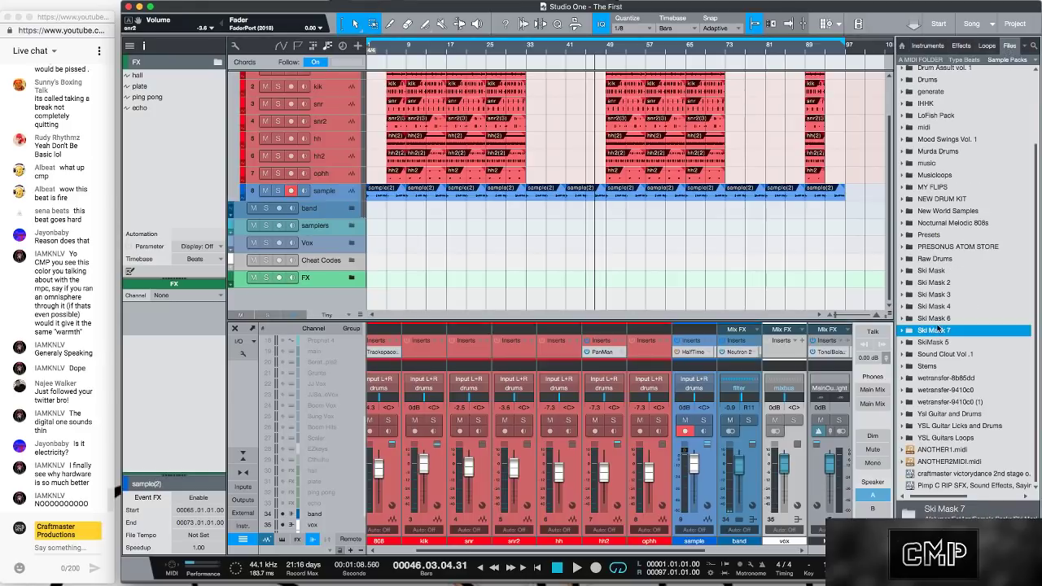
{"action": "left_click", "coordinate": [909, 333]}
{"action": "left_click", "coordinate": [920, 381]}
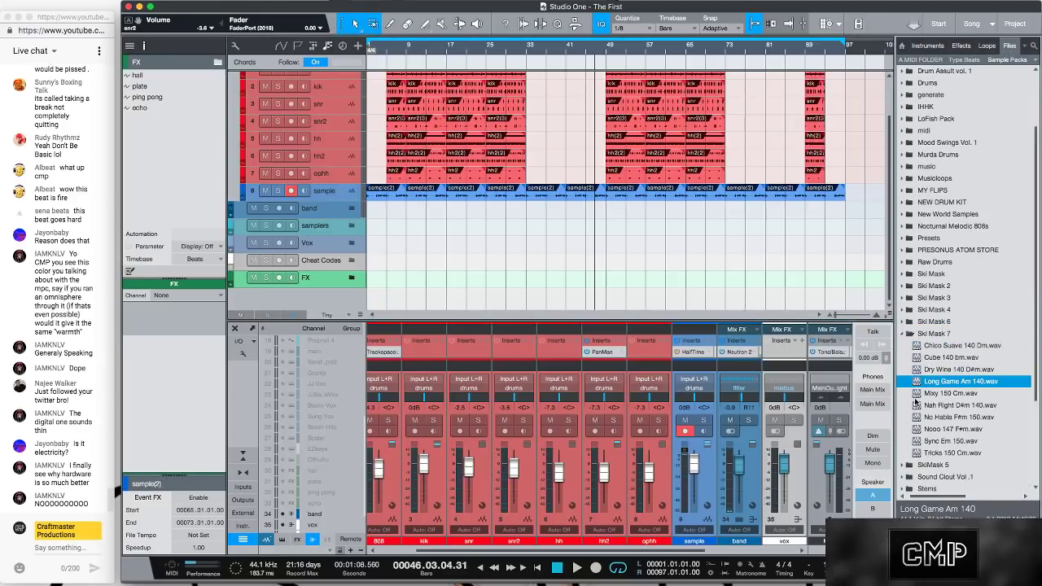
{"action": "key", "text": "Down"}
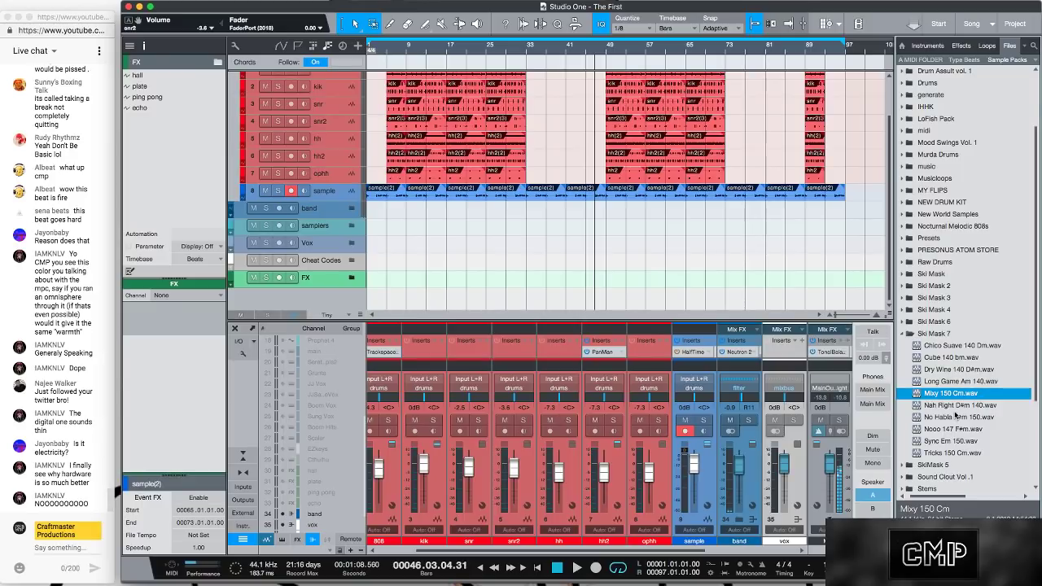
{"action": "left_click", "coordinate": [954, 407]}
{"action": "key", "text": "Down"}
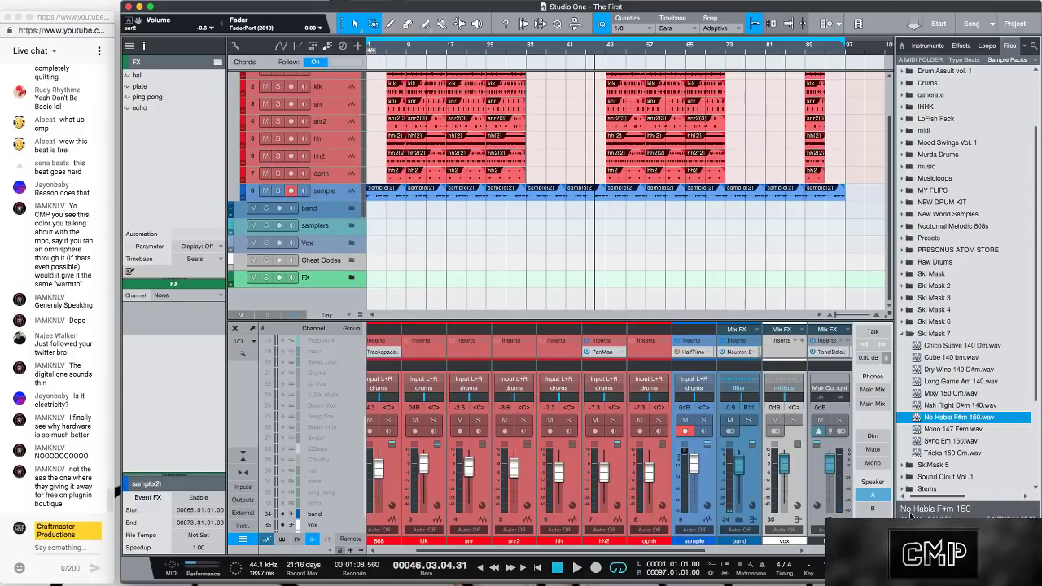
Check the live stream in OBS, minimise its window and switch to the Chrome browser
{"action": "mouse_move", "coordinate": [206, 574]}
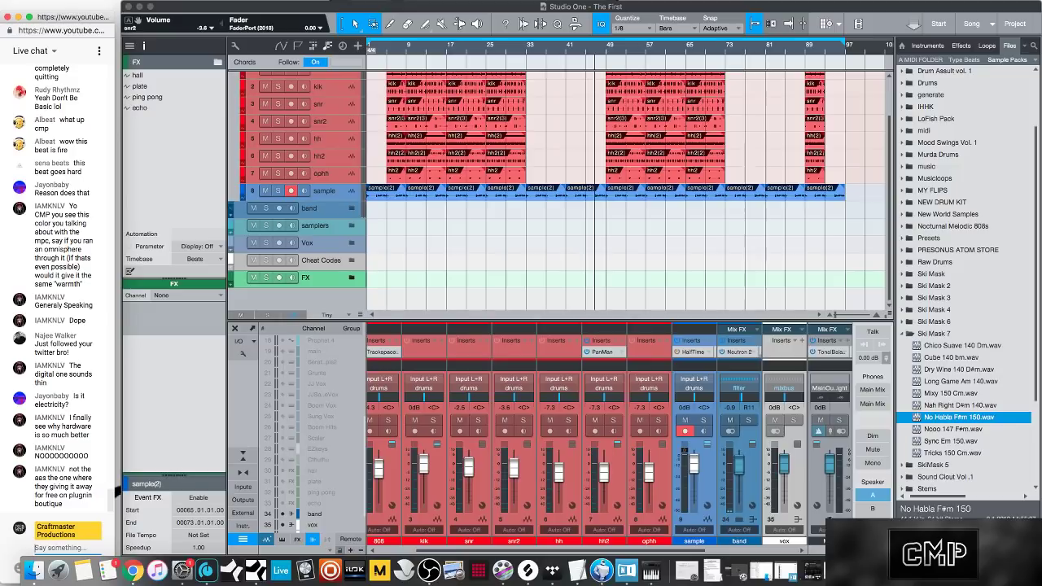
{"action": "left_click", "coordinate": [429, 569]}
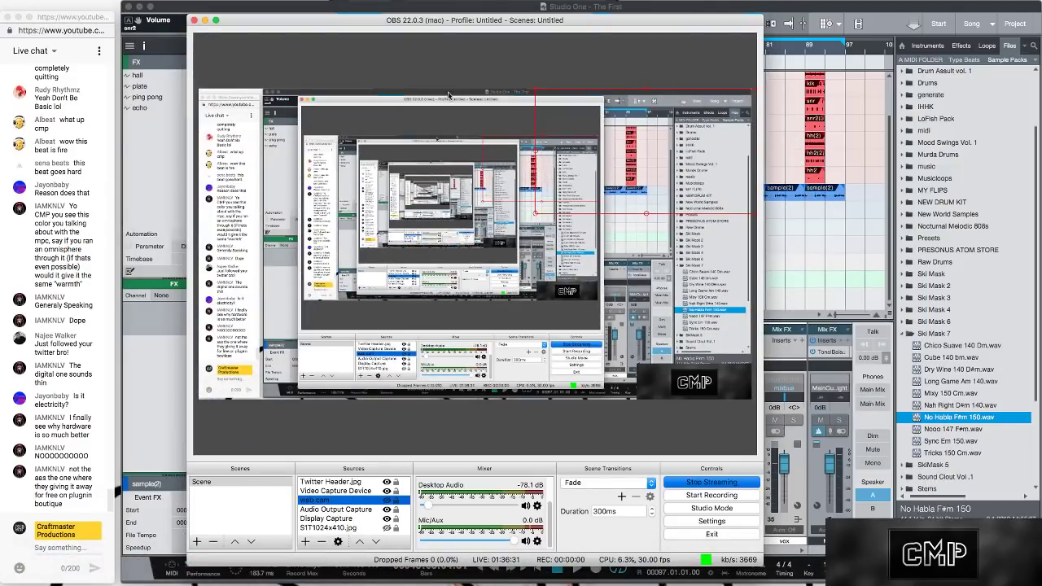
{"action": "left_click", "coordinate": [205, 19]}
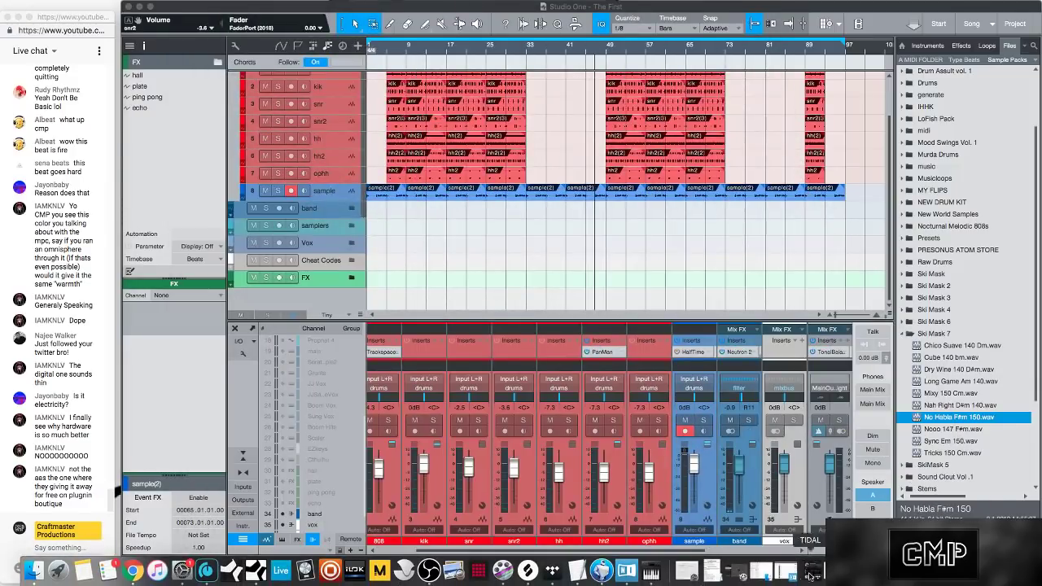
{"action": "left_click", "coordinate": [133, 570]}
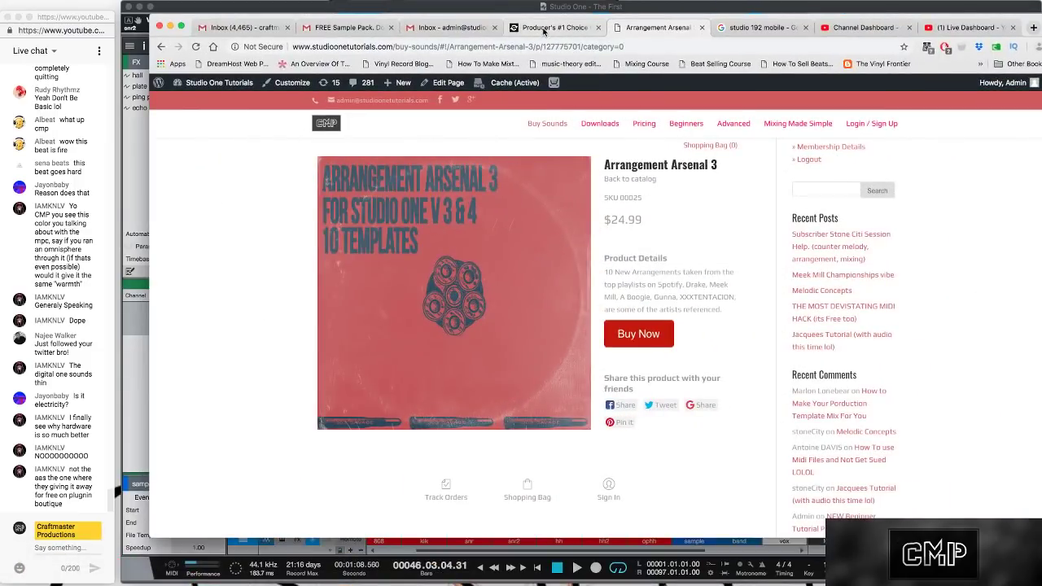
{"action": "left_click", "coordinate": [769, 30]}
{"action": "key", "text": "ctrl+Tab"}
{"action": "key", "text": "ctrl+Tab"}
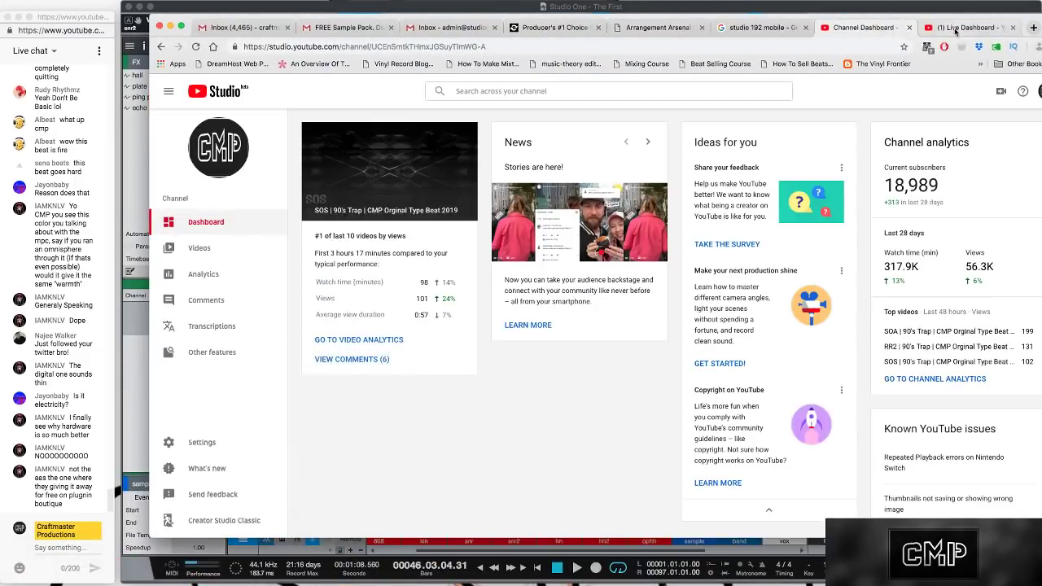
{"action": "left_click", "coordinate": [758, 29]}
{"action": "left_click", "coordinate": [669, 27]}
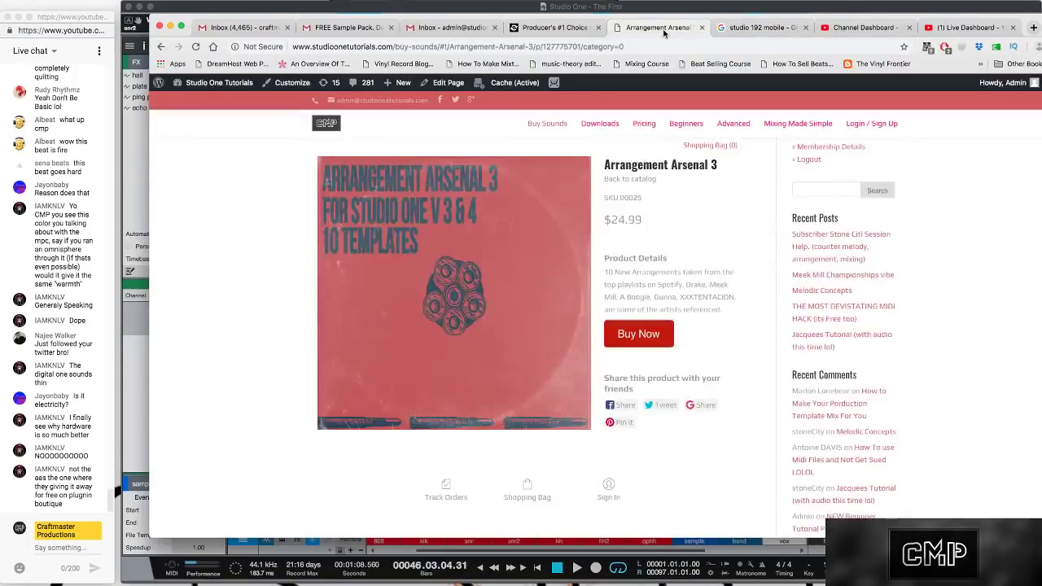
{"action": "left_click", "coordinate": [543, 29]}
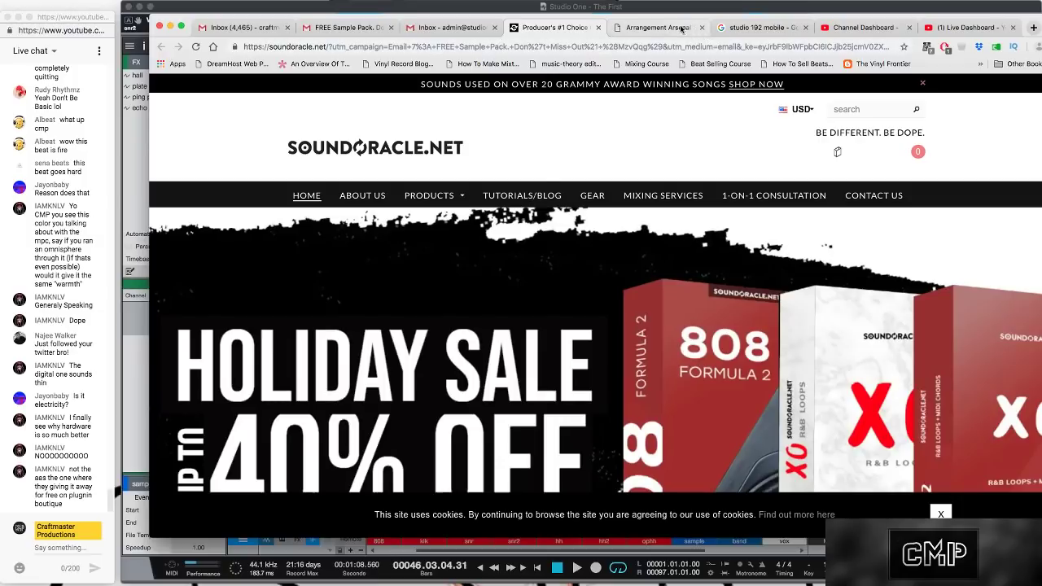
Load youtube.com in the browser tab that holds the Studio 192 Mobile search
{"action": "left_click", "coordinate": [730, 29]}
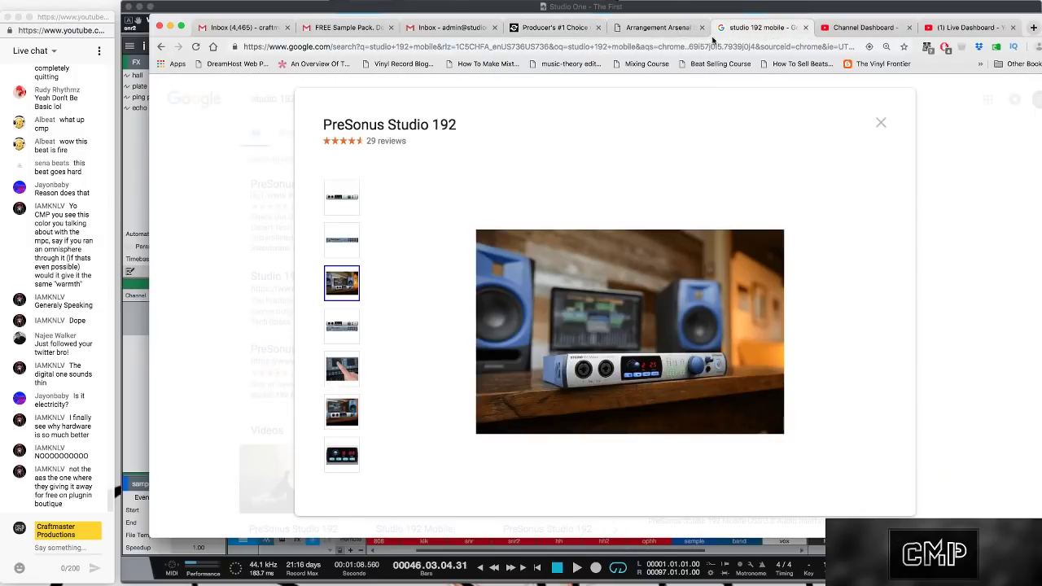
{"action": "left_click", "coordinate": [671, 47]}
{"action": "type", "text": "youtube.com"}
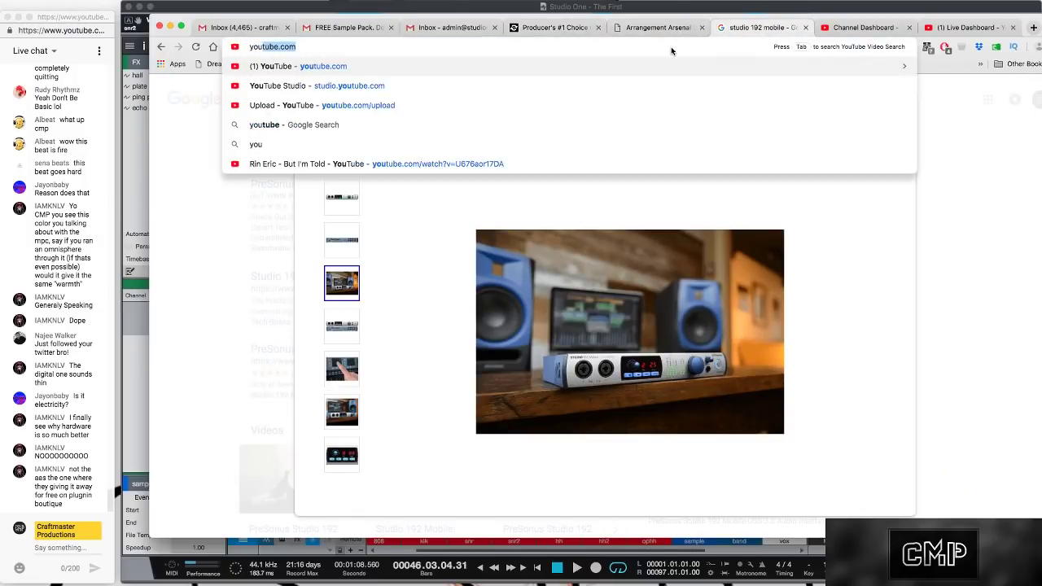
{"action": "key", "text": "Return"}
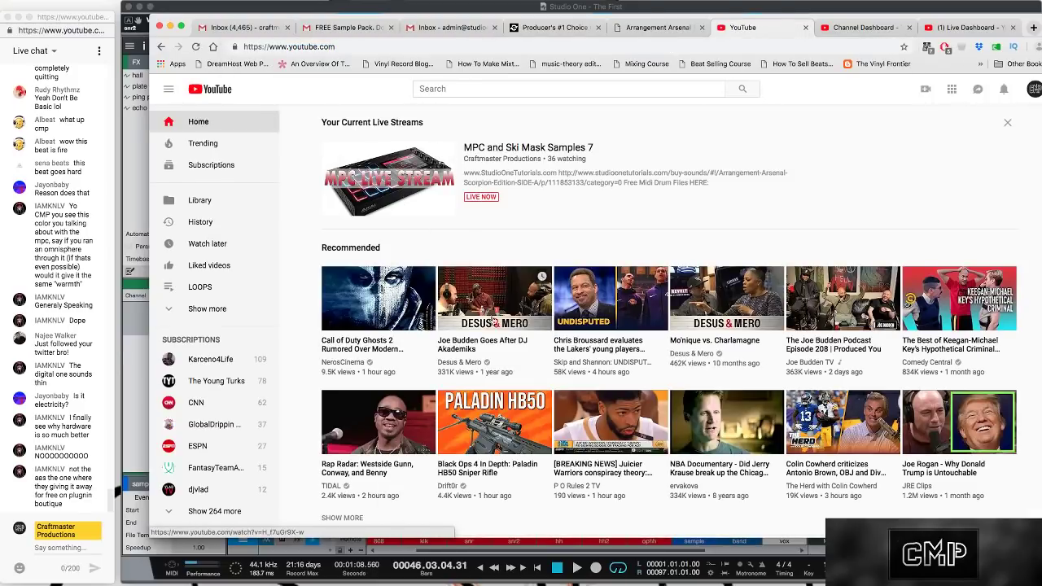
Search YouTube for "dont speak dont doubt lyrics" and open the No Doubt - Don't Speak music video
{"action": "left_click", "coordinate": [460, 88]}
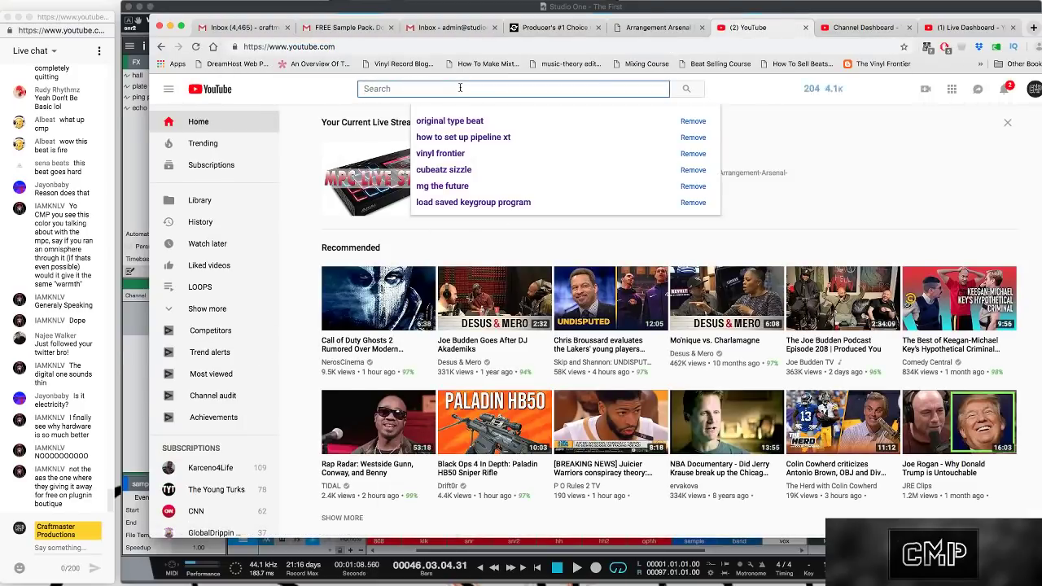
{"action": "type", "text": "dont speak"}
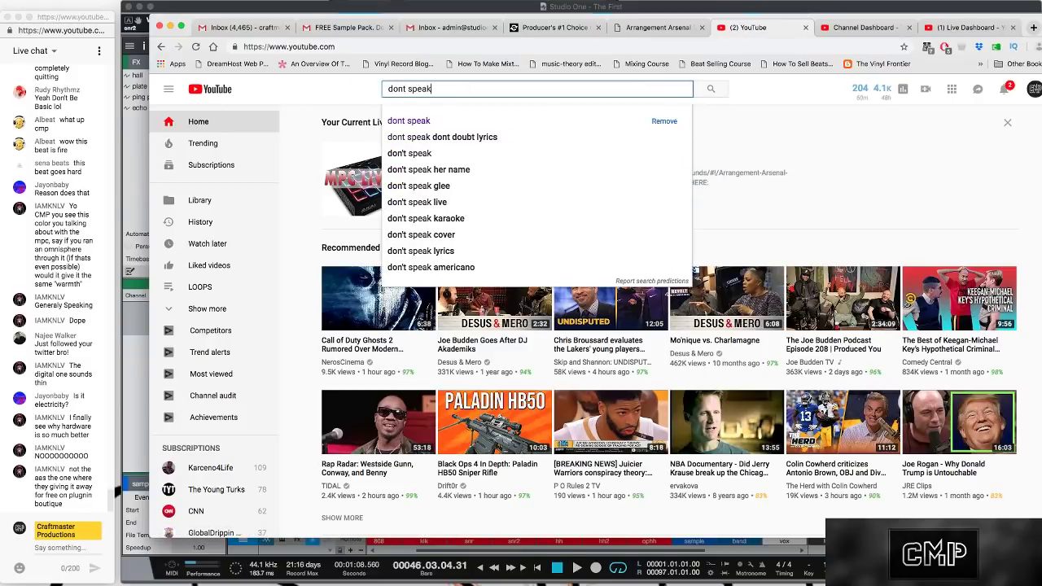
{"action": "key", "text": "Down"}
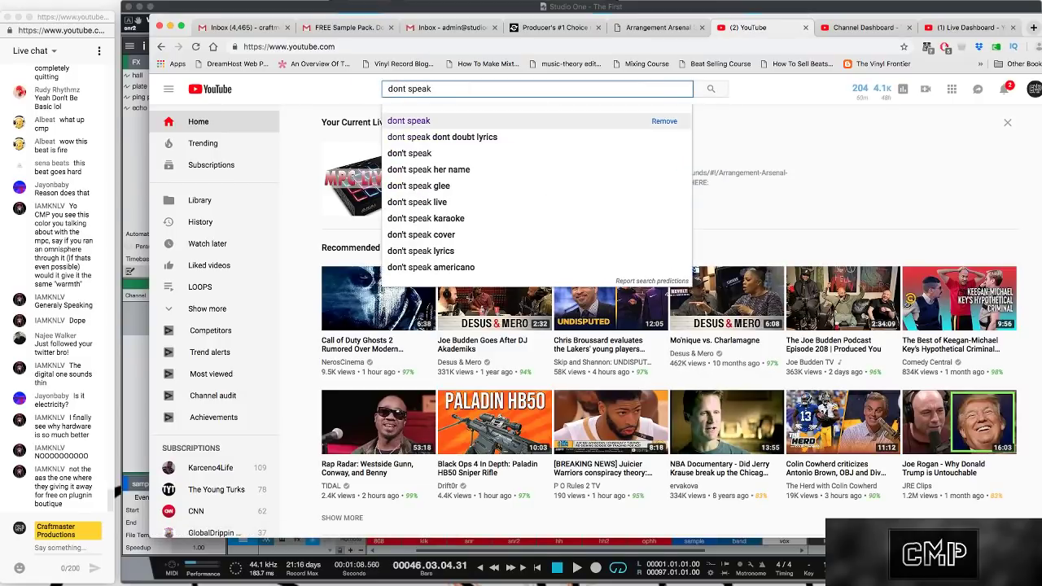
{"action": "key", "text": "Down"}
{"action": "key", "text": "Return"}
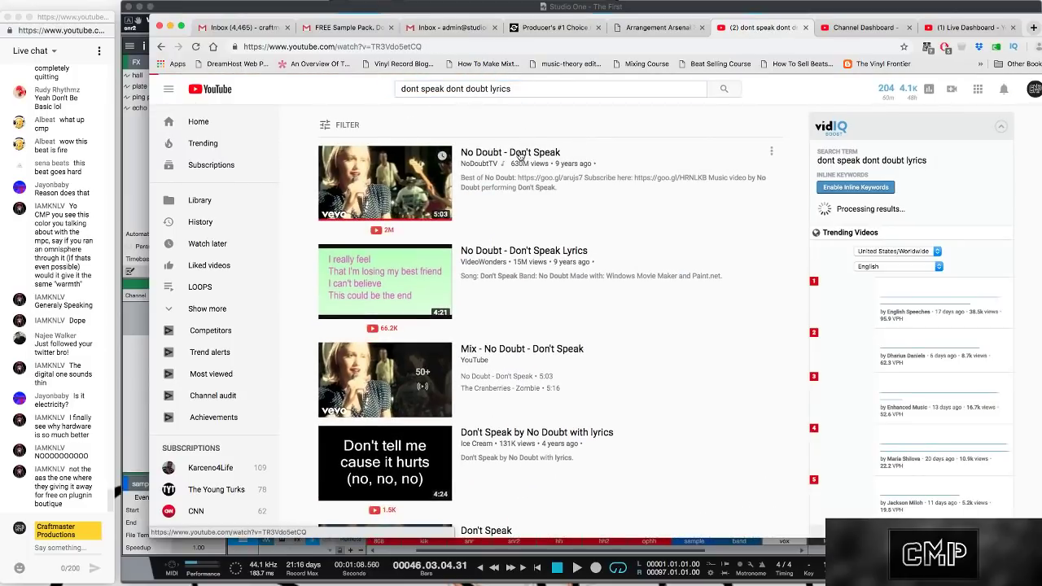
{"action": "left_click", "coordinate": [516, 155]}
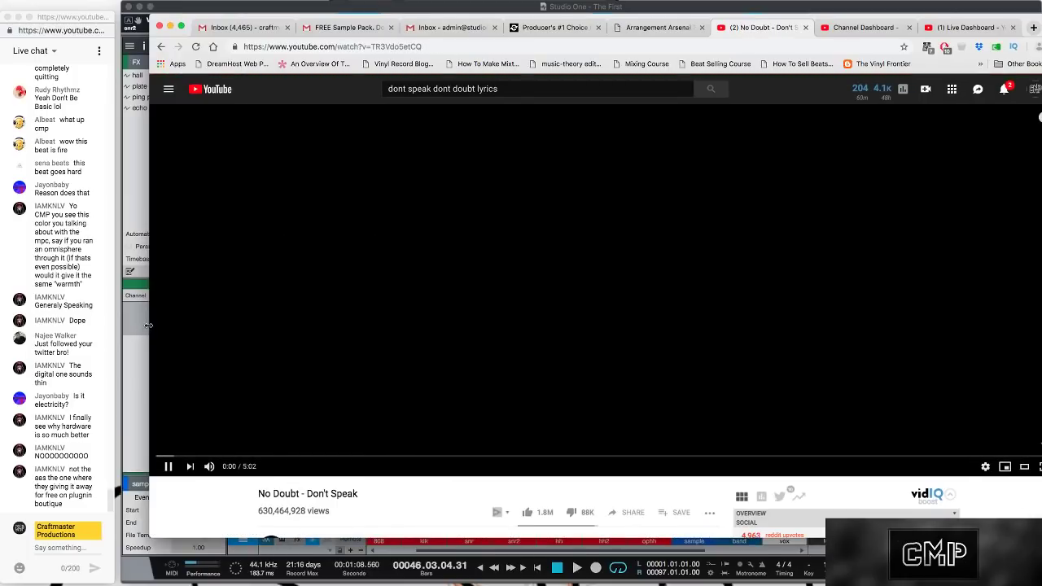
Narrow the browser window and play the Don't Speak intro, skipping ahead to about 0:30, replaying it and pausing at 0:36
{"action": "left_click_drag", "start_coordinate": [206, 324], "coordinate": [334, 325]}
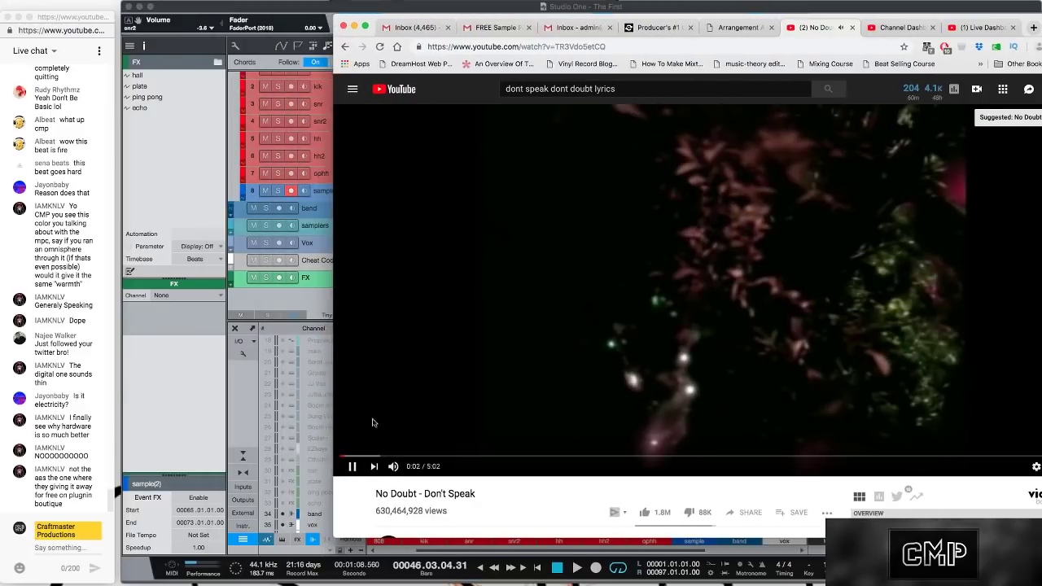
{"action": "left_click", "coordinate": [368, 457]}
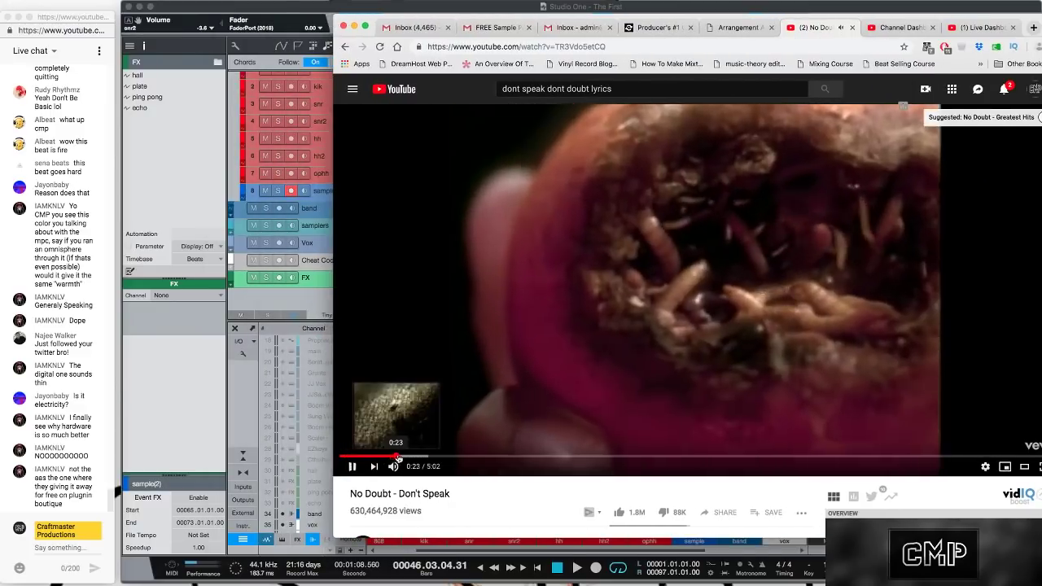
{"action": "left_click", "coordinate": [405, 458]}
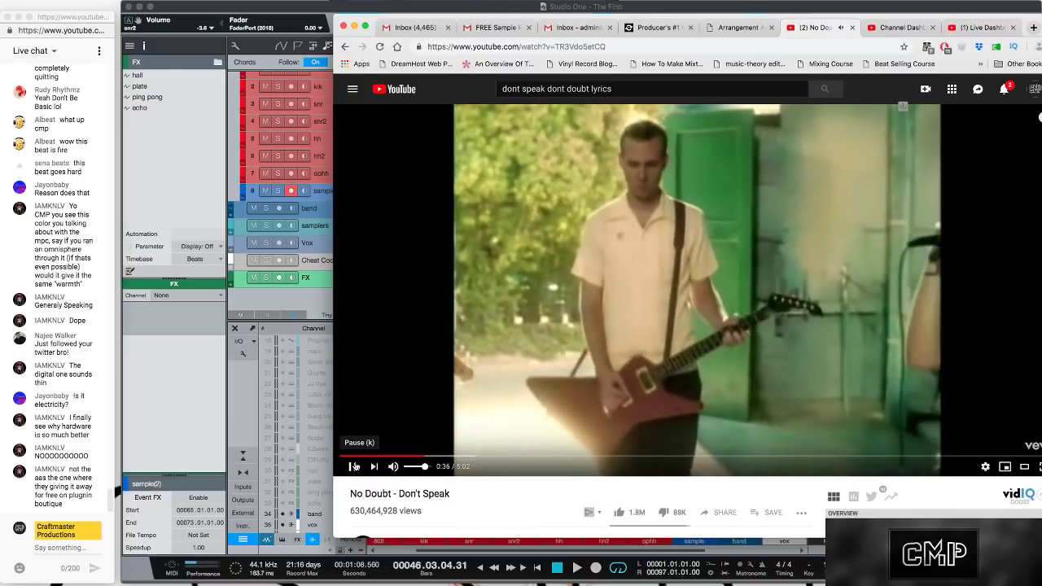
{"action": "left_click", "coordinate": [355, 466]}
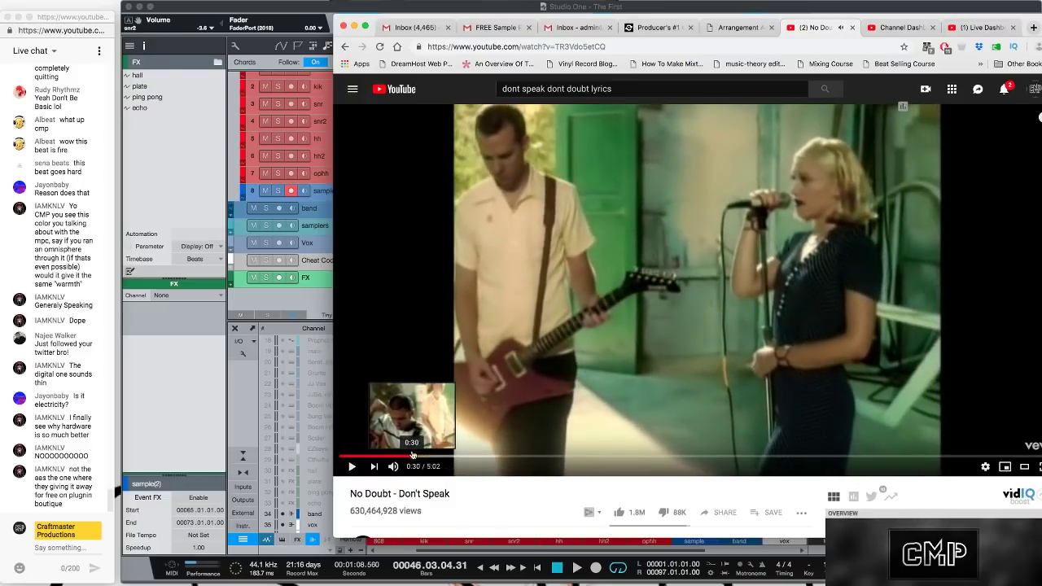
{"action": "key", "text": "Left"}
{"action": "key", "text": "space"}
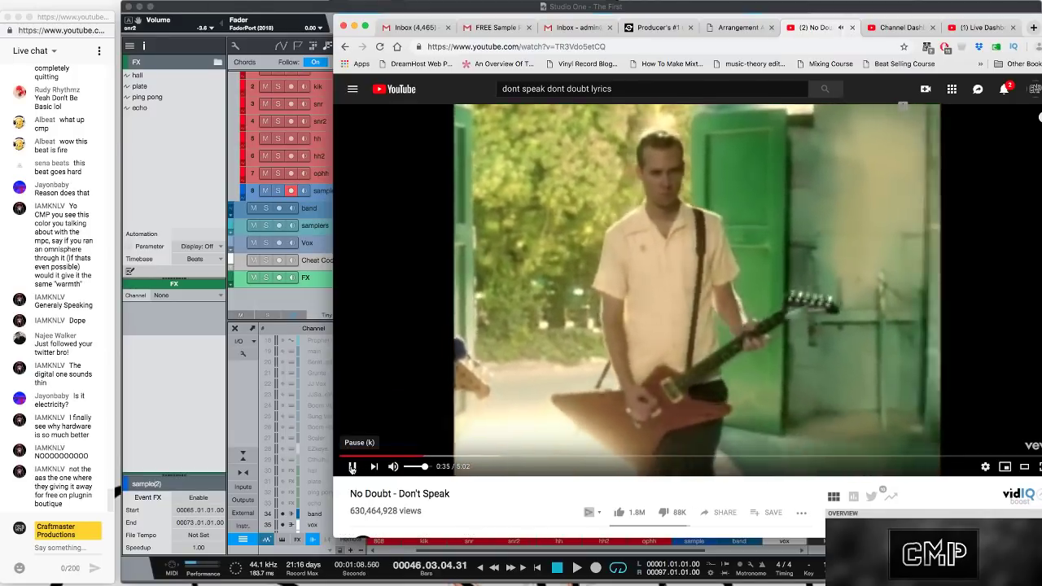
{"action": "left_click", "coordinate": [352, 467]}
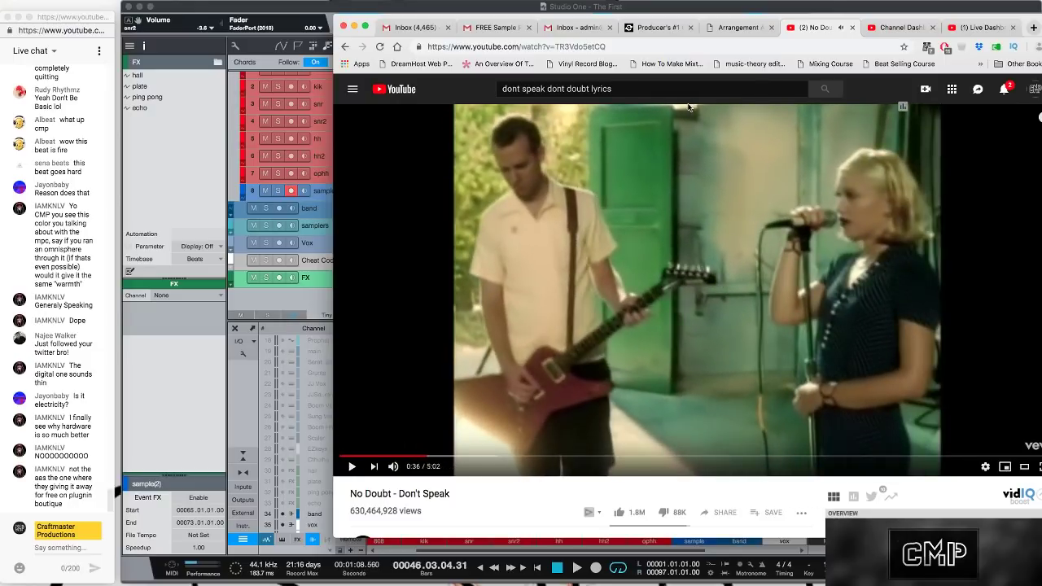
Minimise the browser to return to Studio One and set the system sound output to Multi-Output Device
{"action": "left_click", "coordinate": [354, 28]}
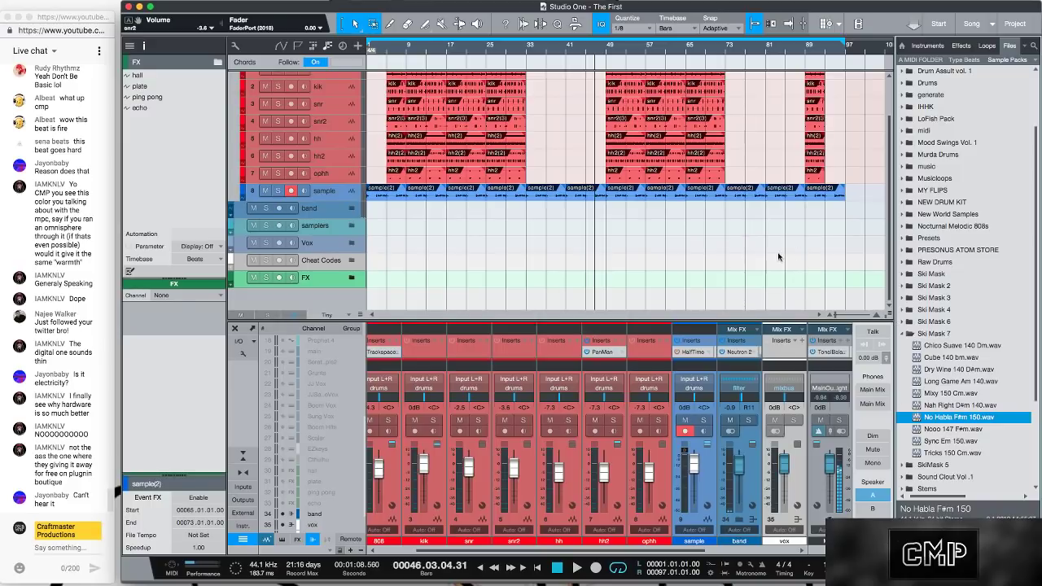
{"action": "left_click", "coordinate": [896, 7]}
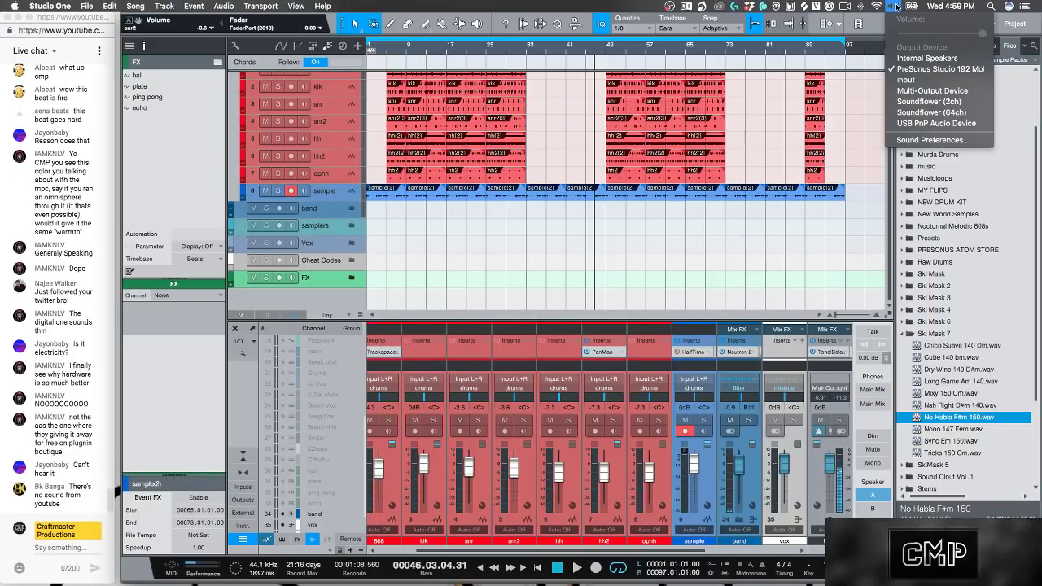
{"action": "left_click", "coordinate": [924, 90]}
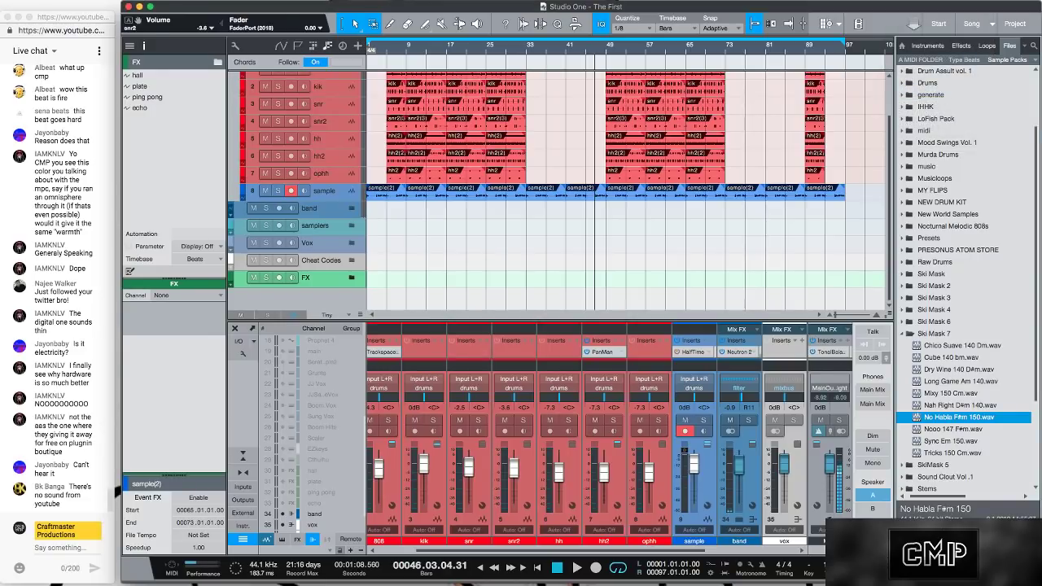
Switch back to Chrome and try to play the Don't Speak video from 0:32 and again from 0:27
{"action": "mouse_move", "coordinate": [236, 575]}
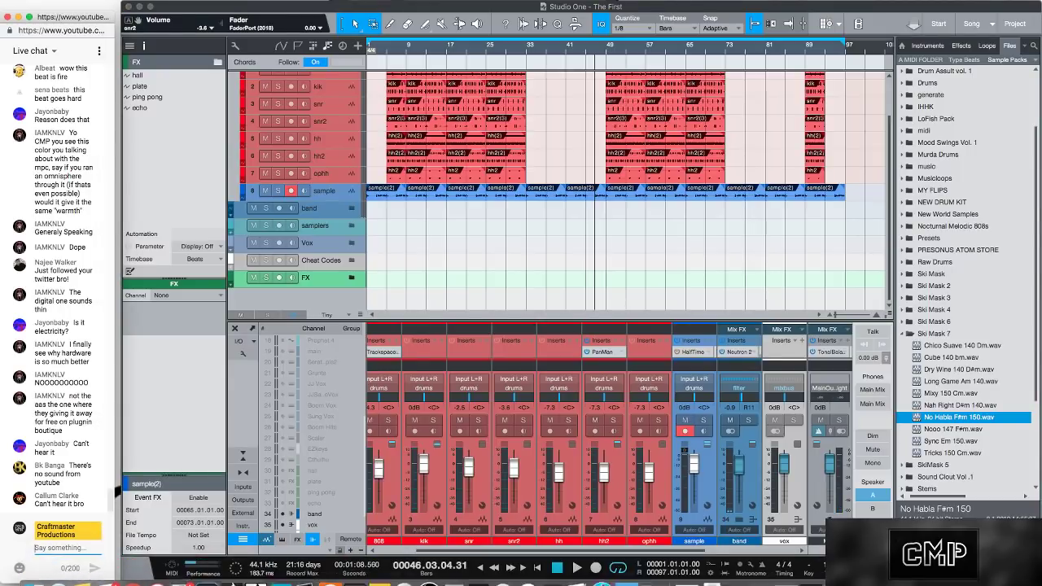
{"action": "left_click", "coordinate": [773, 572]}
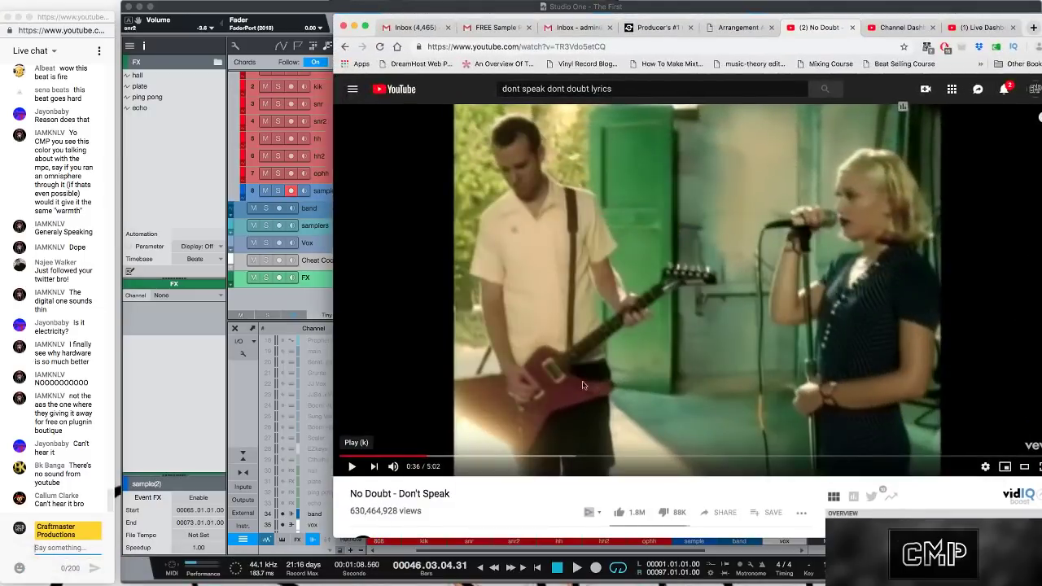
{"action": "left_click", "coordinate": [417, 458]}
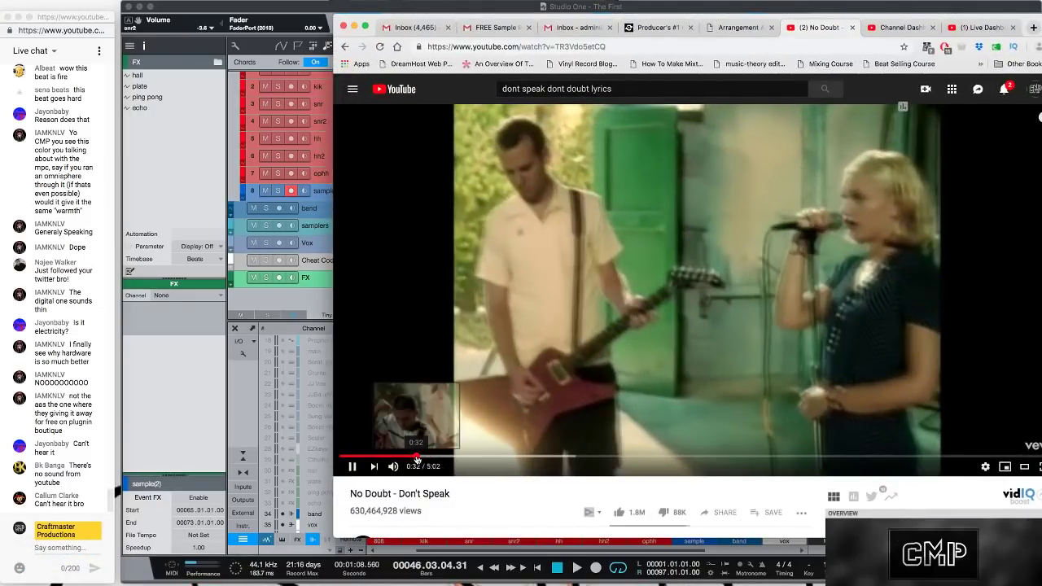
{"action": "key", "text": "space"}
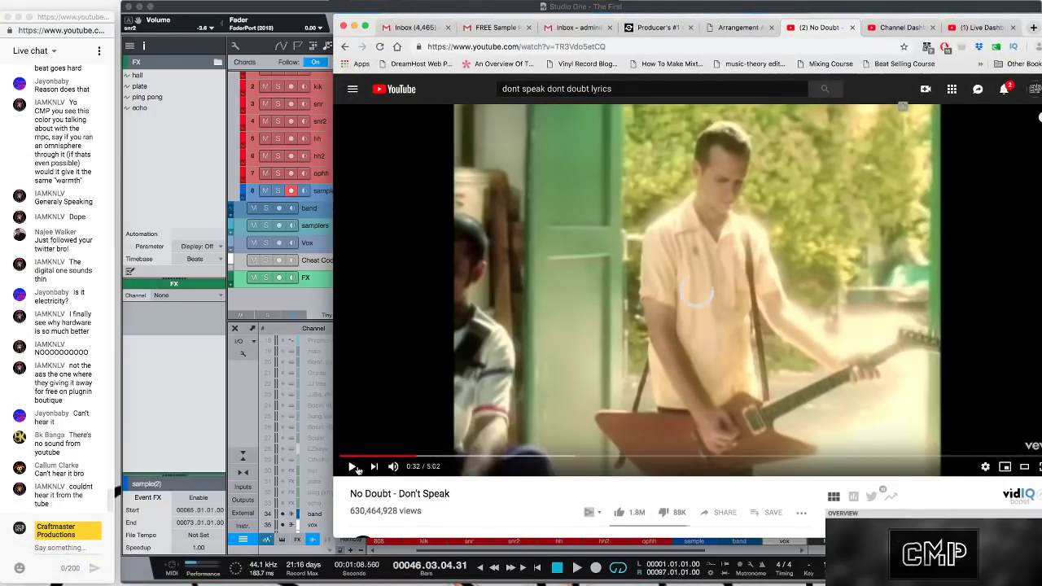
{"action": "left_click", "coordinate": [403, 459]}
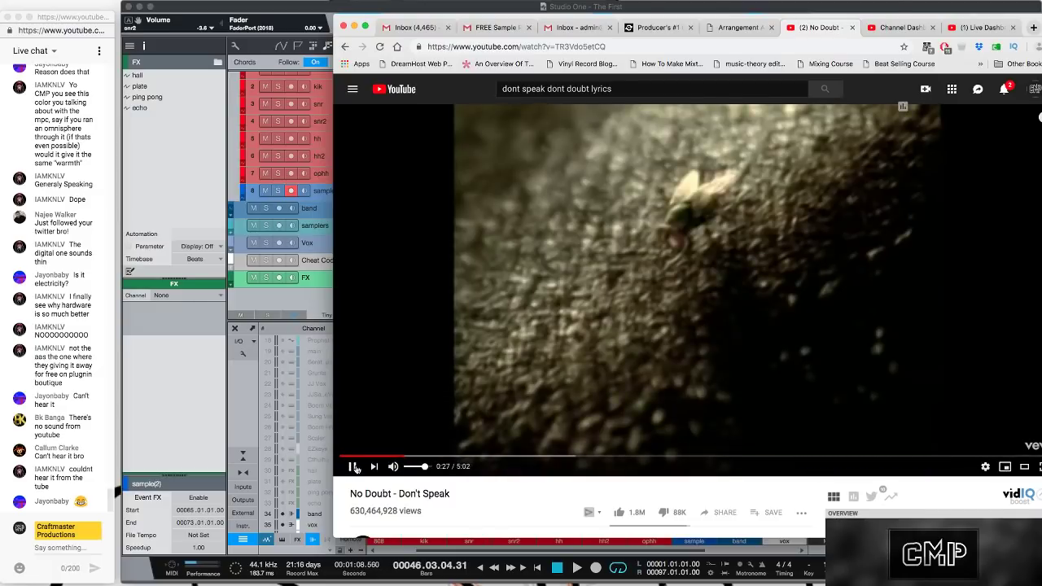
{"action": "left_click", "coordinate": [353, 467]}
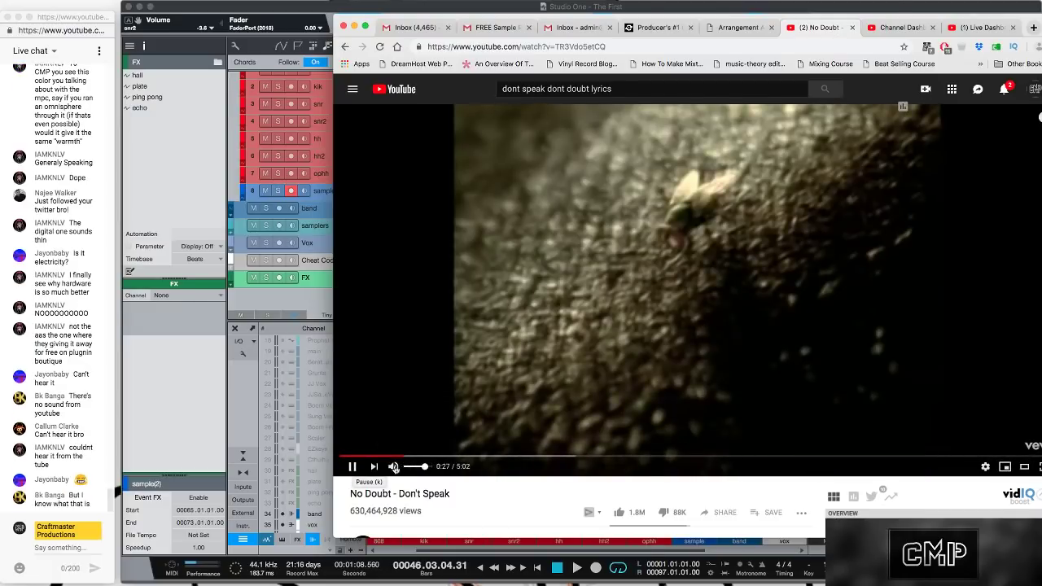
{"action": "left_click", "coordinate": [353, 467]}
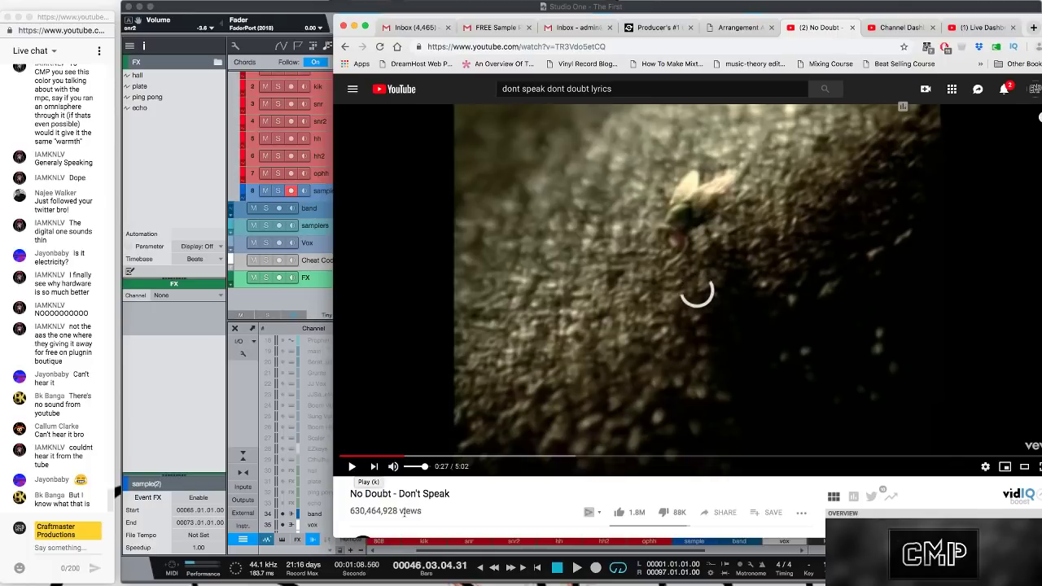
{"action": "left_click", "coordinate": [353, 466]}
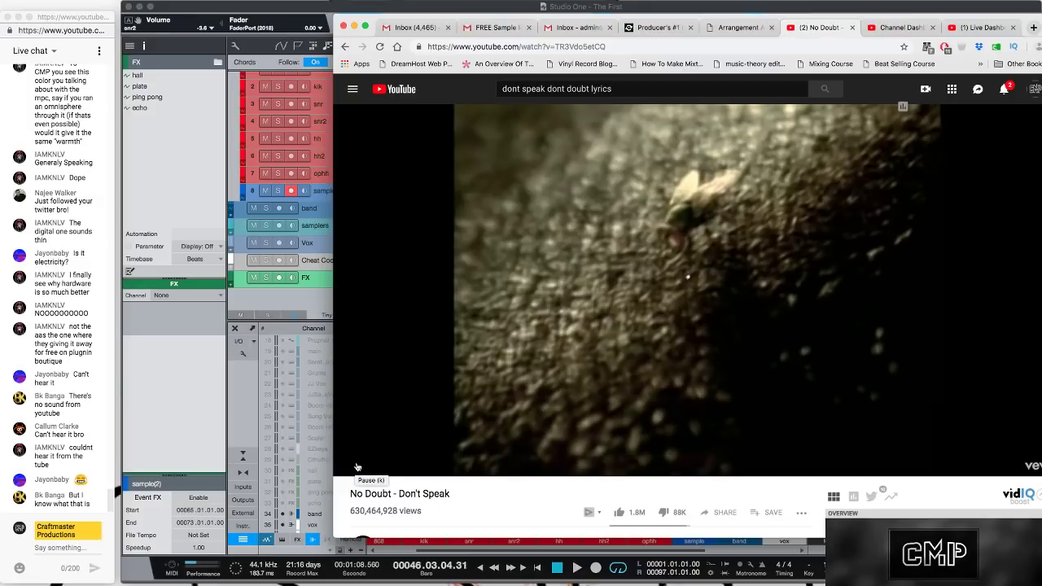
Reload the video page, repeat the "dont speak dont doubt lyrics" search and open the No Doubt - Don't Speak Lyrics video
{"action": "left_click", "coordinate": [379, 47]}
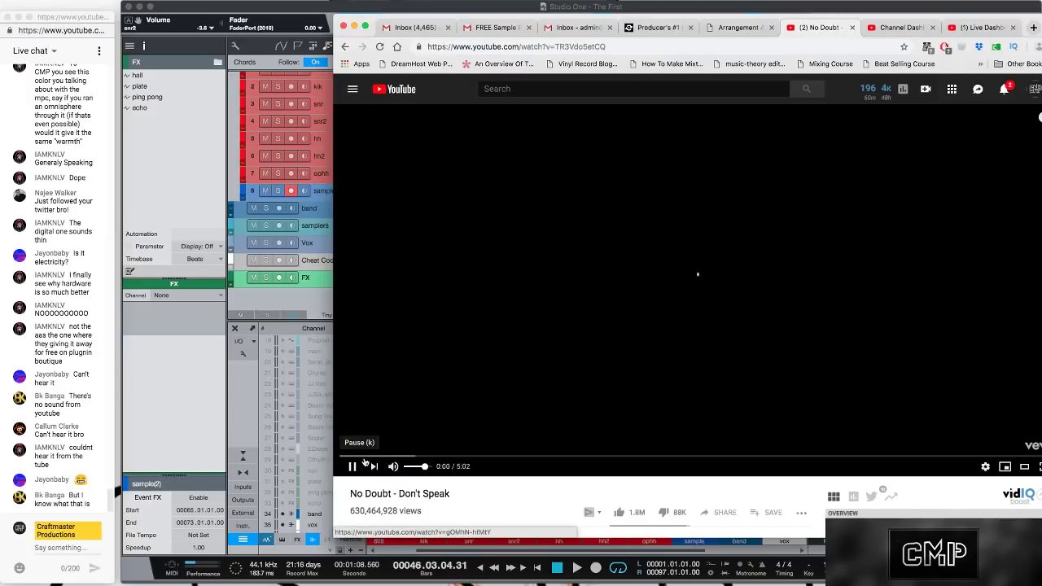
{"action": "left_click", "coordinate": [558, 86]}
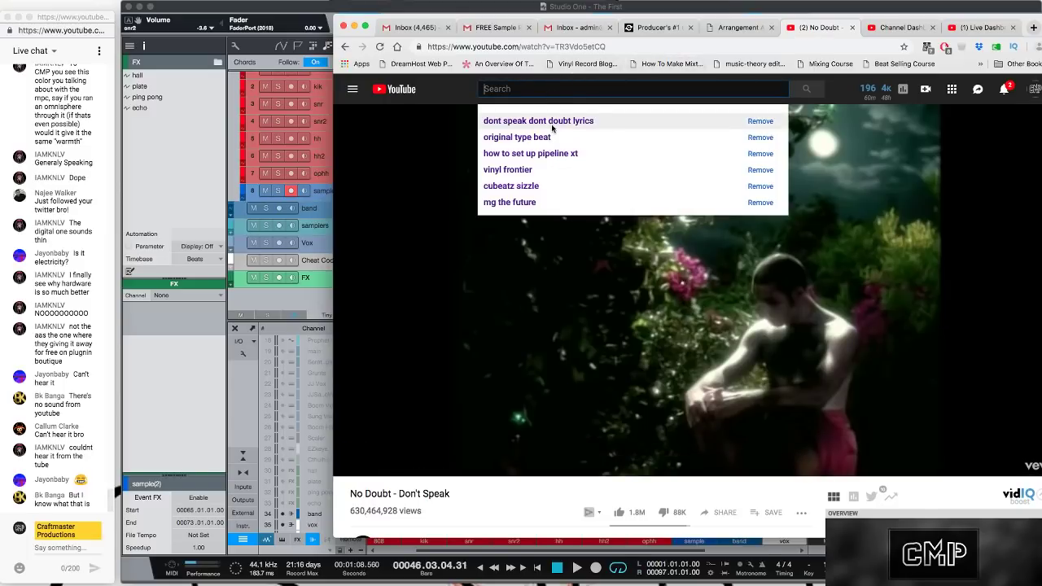
{"action": "left_click", "coordinate": [551, 118]}
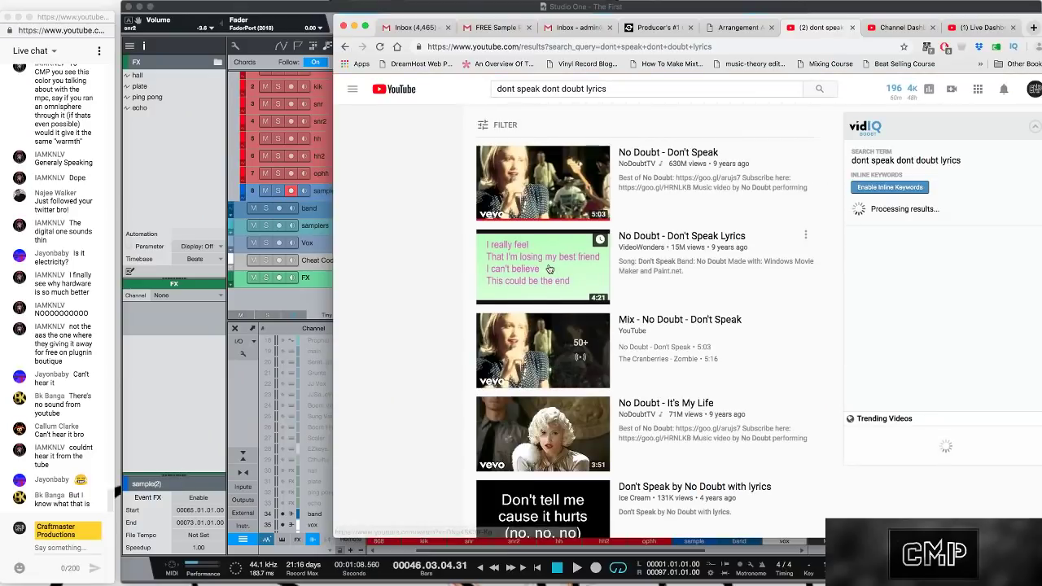
{"action": "left_click", "coordinate": [550, 272]}
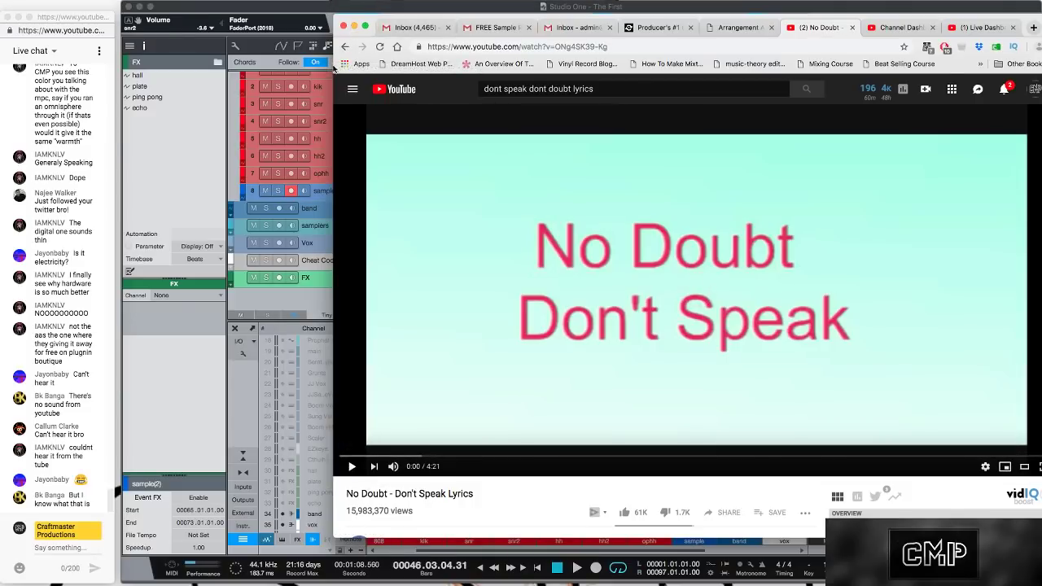
Minimise the browser to return to Studio One and switch its file browser to the Industry Music location
{"action": "left_click", "coordinate": [355, 28]}
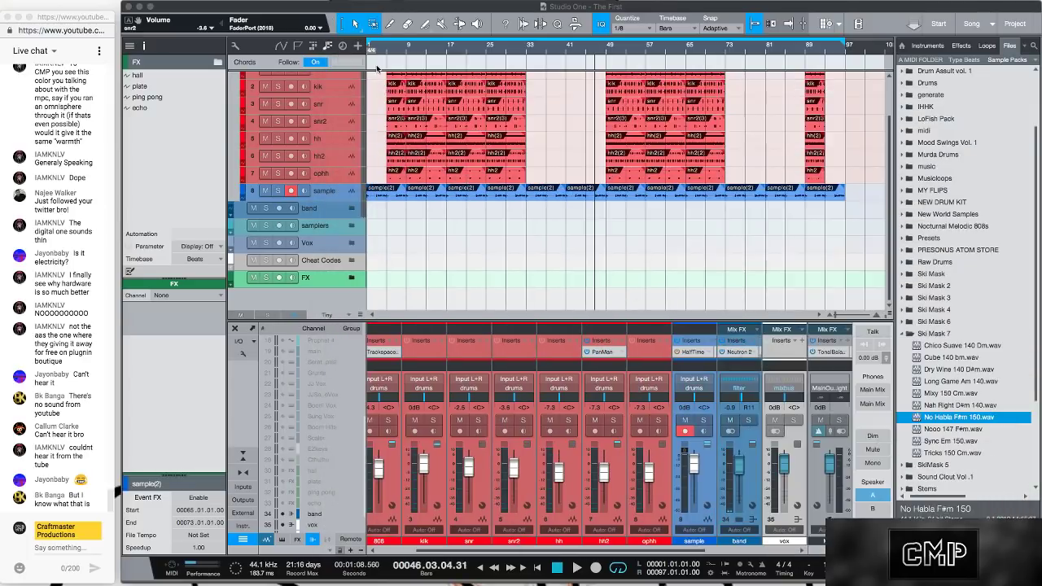
{"action": "left_click", "coordinate": [1034, 62]}
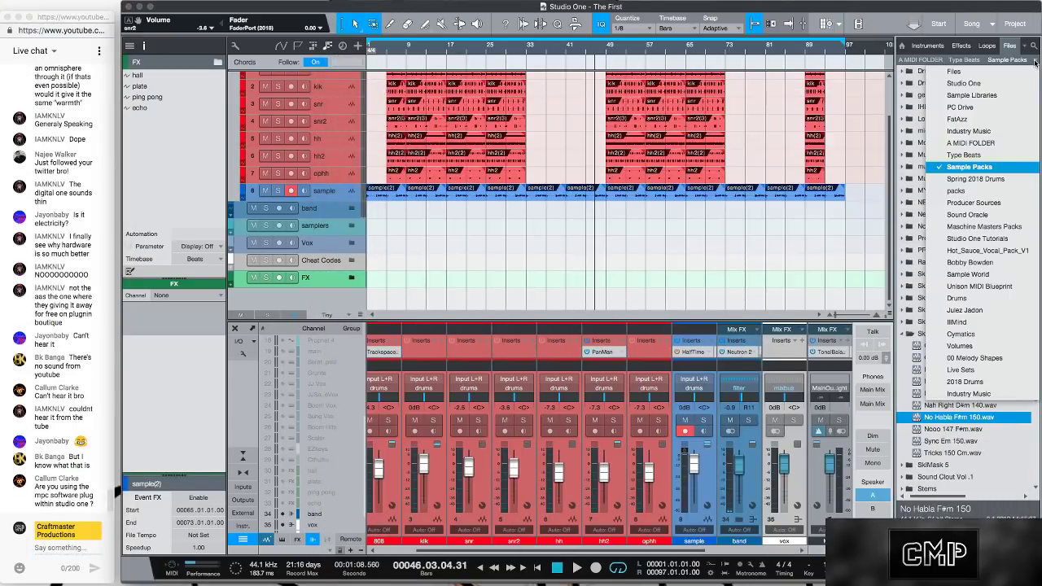
{"action": "left_click", "coordinate": [969, 133]}
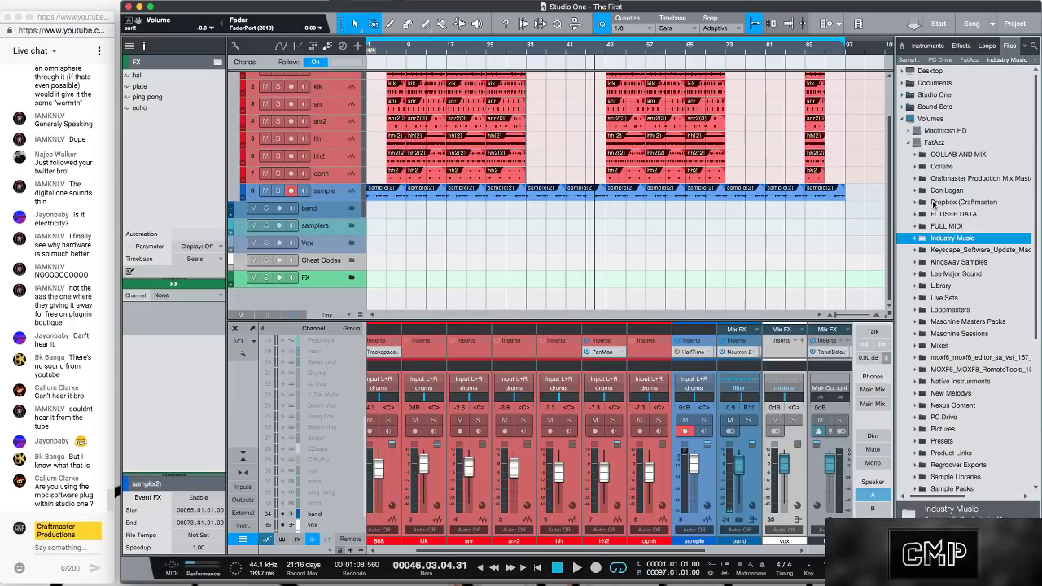
Find No Doubt - Don't Speak.mp3 in the Industry Music folder and add it to the arrangement as a new track starting at bar 1
{"action": "scroll", "coordinate": [932, 220], "scroll_direction": "down", "scroll_amount": 6}
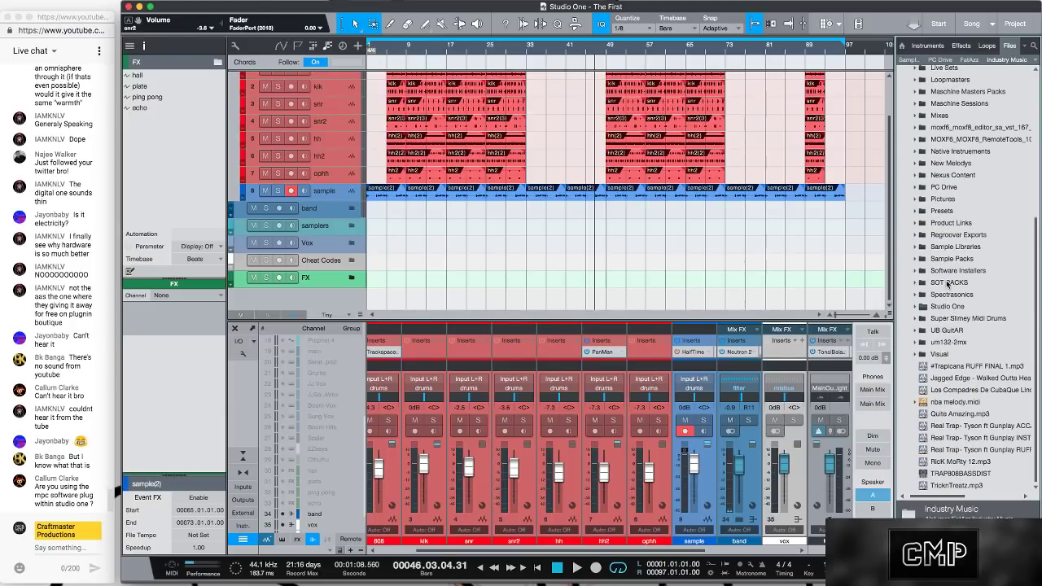
{"action": "scroll", "coordinate": [947, 290], "scroll_direction": "up", "scroll_amount": 6}
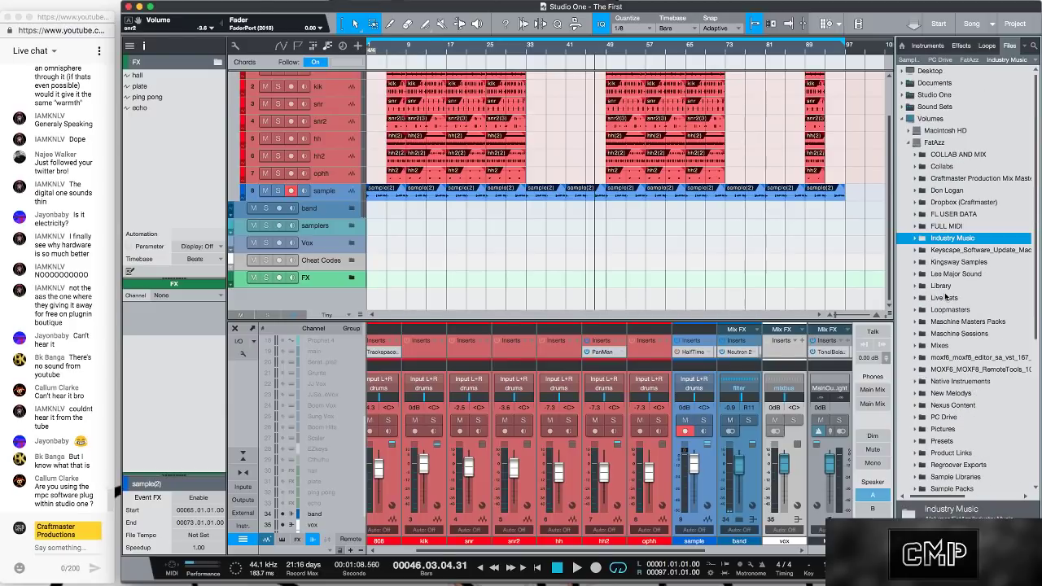
{"action": "left_click", "coordinate": [913, 240]}
{"action": "scroll", "coordinate": [910, 288], "scroll_direction": "down", "scroll_amount": 10}
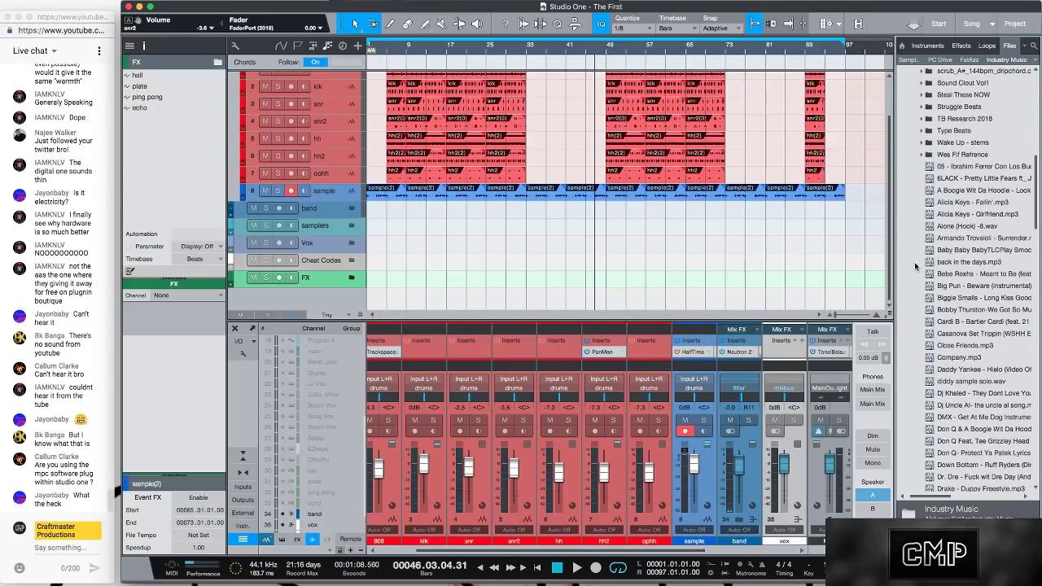
{"action": "scroll", "coordinate": [914, 264], "scroll_direction": "down", "scroll_amount": 2}
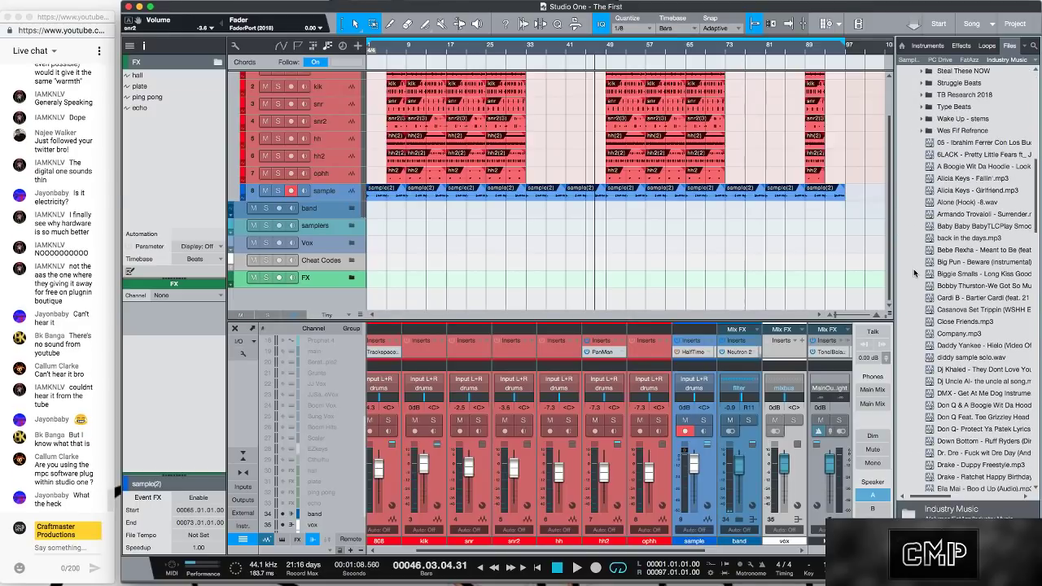
{"action": "scroll", "coordinate": [913, 270], "scroll_direction": "down", "scroll_amount": 15}
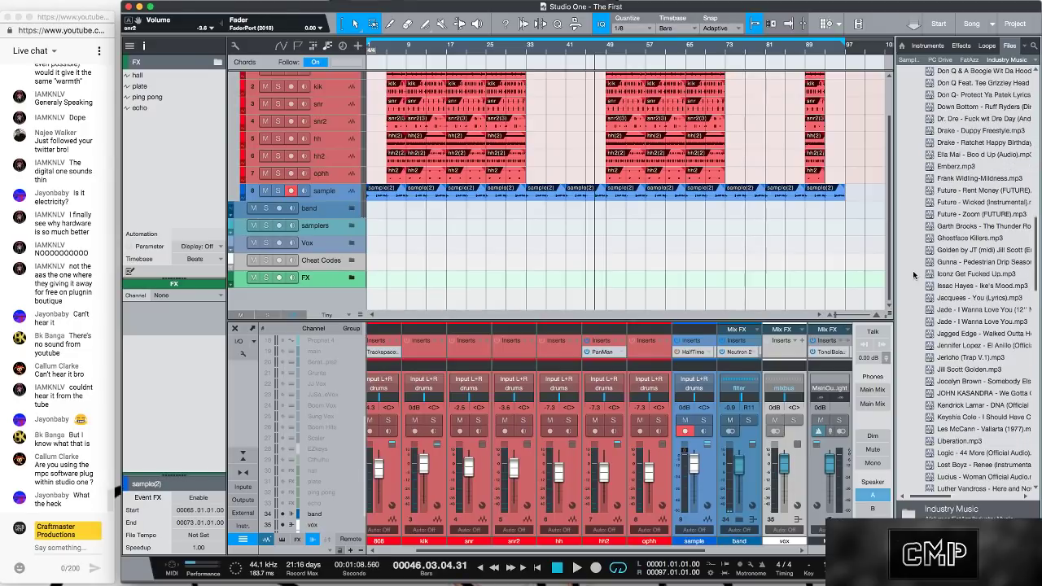
{"action": "scroll", "coordinate": [913, 274], "scroll_direction": "down", "scroll_amount": 8}
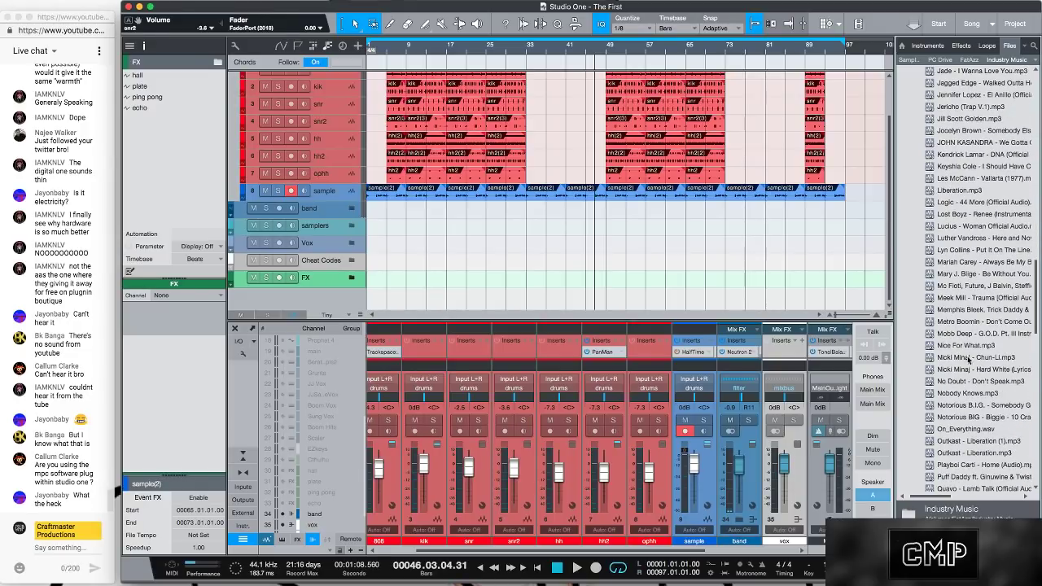
{"action": "left_click_drag", "start_coordinate": [971, 381], "coordinate": [377, 307]}
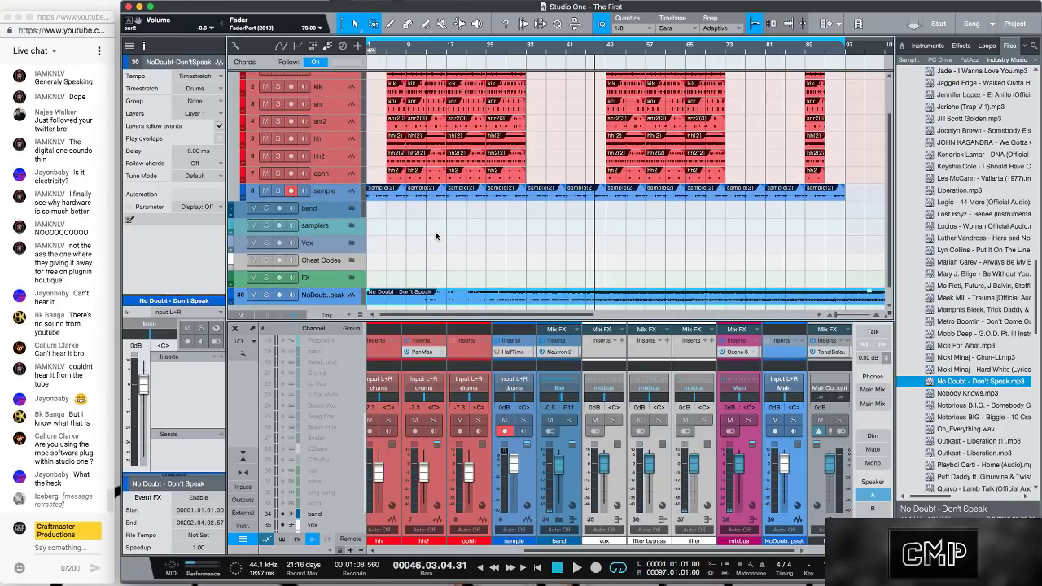
Trim the quiet intro off the Don't Speak event to about bar 21 and move the event back to bar 1
{"action": "scroll", "coordinate": [436, 236], "scroll_direction": "up", "scroll_amount": 3}
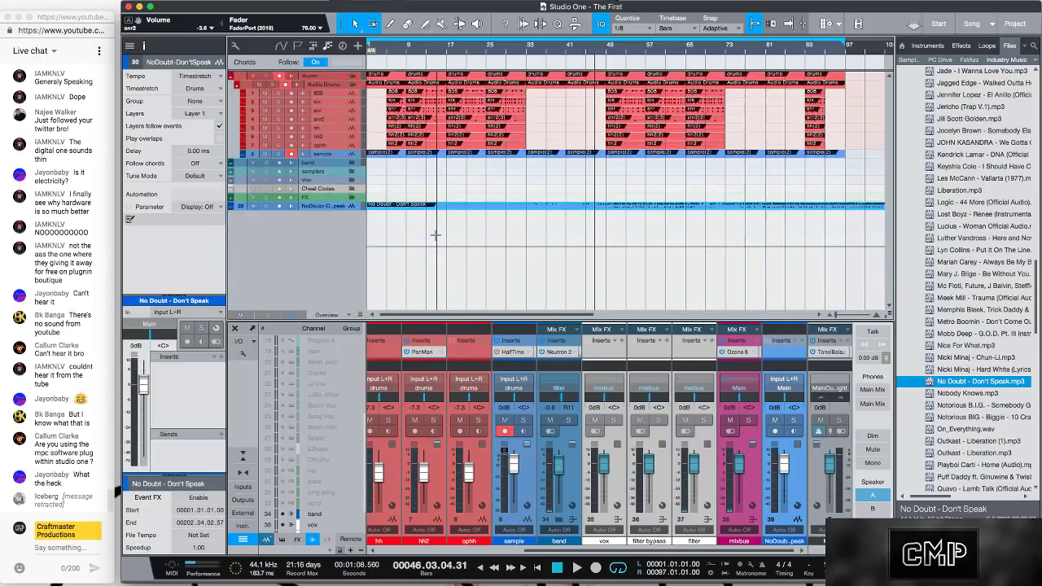
{"action": "scroll", "coordinate": [438, 220], "scroll_direction": "up", "scroll_amount": 1}
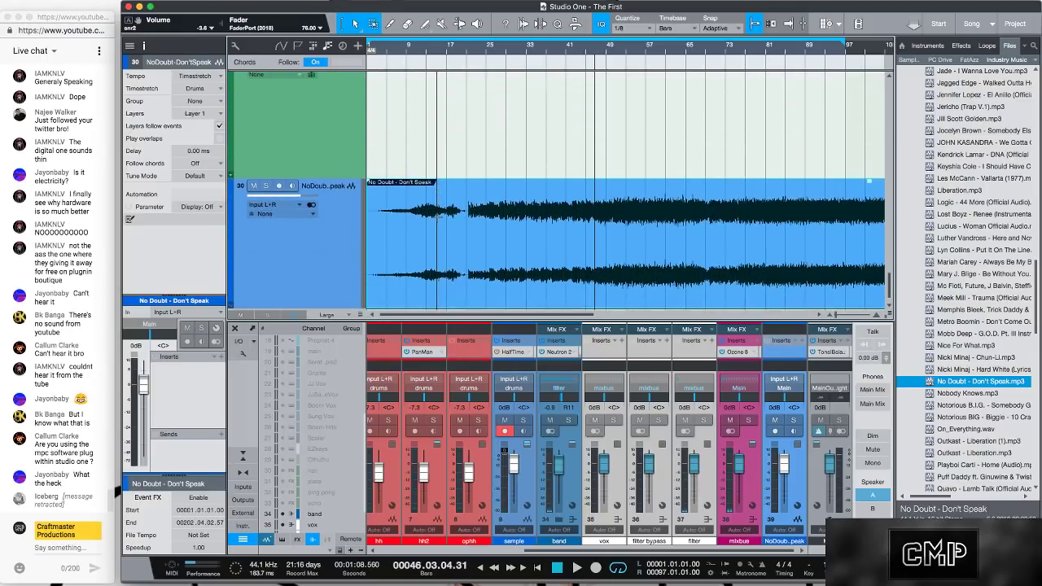
{"action": "left_click_drag", "start_coordinate": [371, 216], "coordinate": [470, 227]}
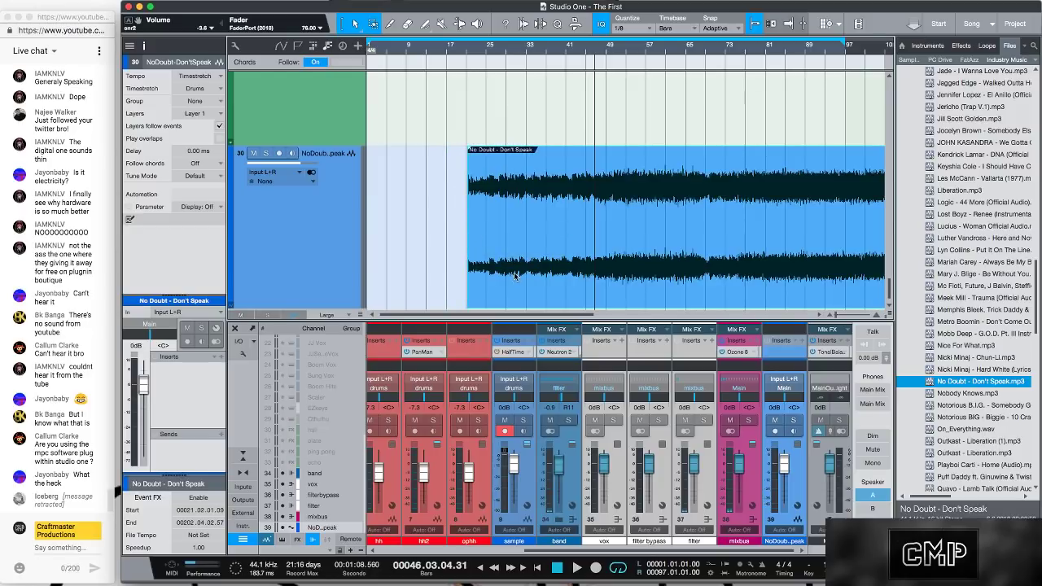
{"action": "left_click_drag", "start_coordinate": [515, 277], "coordinate": [412, 277]}
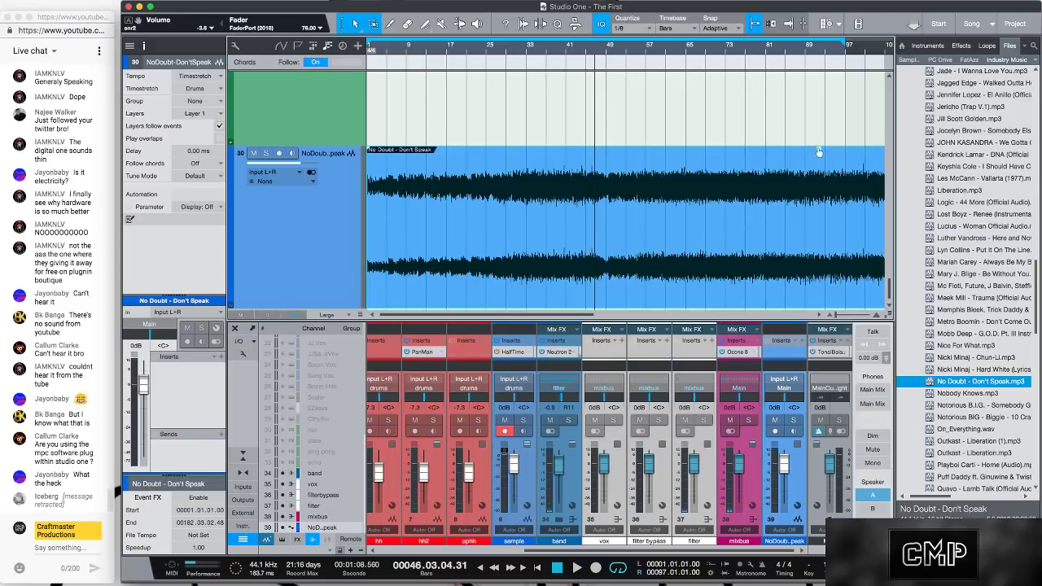
Lower the Don't Speak event's gain to about -5.8 dB and play its track soloed from the beginning
{"action": "left_click_drag", "start_coordinate": [819, 152], "coordinate": [819, 172]}
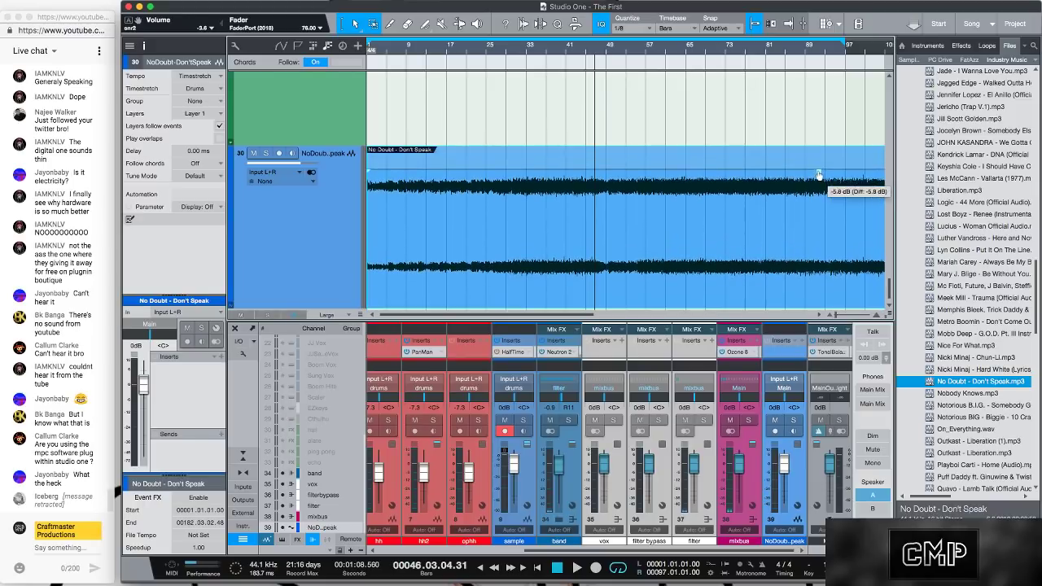
{"action": "left_click", "coordinate": [265, 153]}
{"action": "key", "text": "comma"}
{"action": "key", "text": "space"}
{"action": "key", "text": "e"}
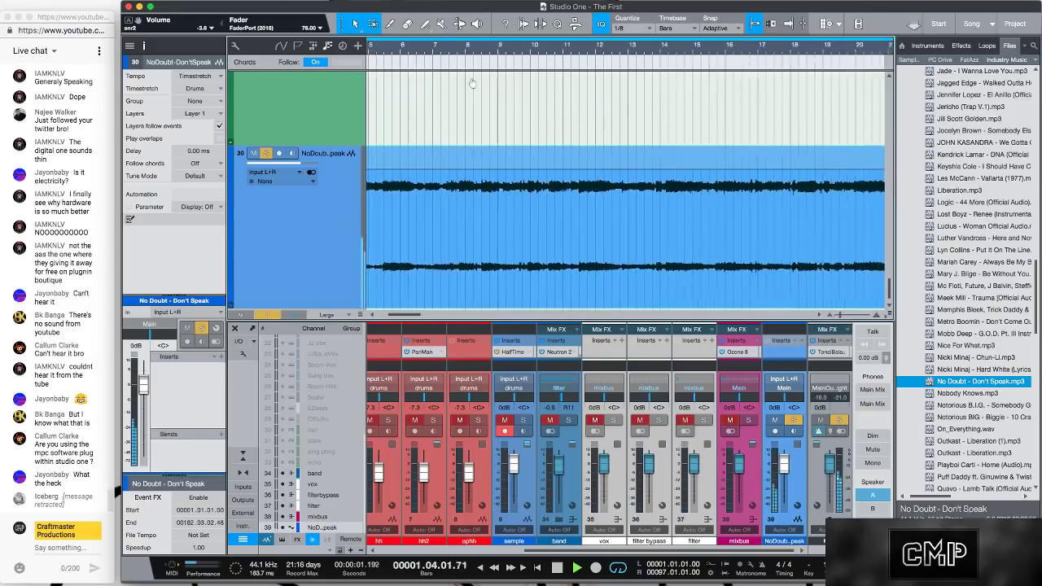
{"action": "key", "text": "w"}
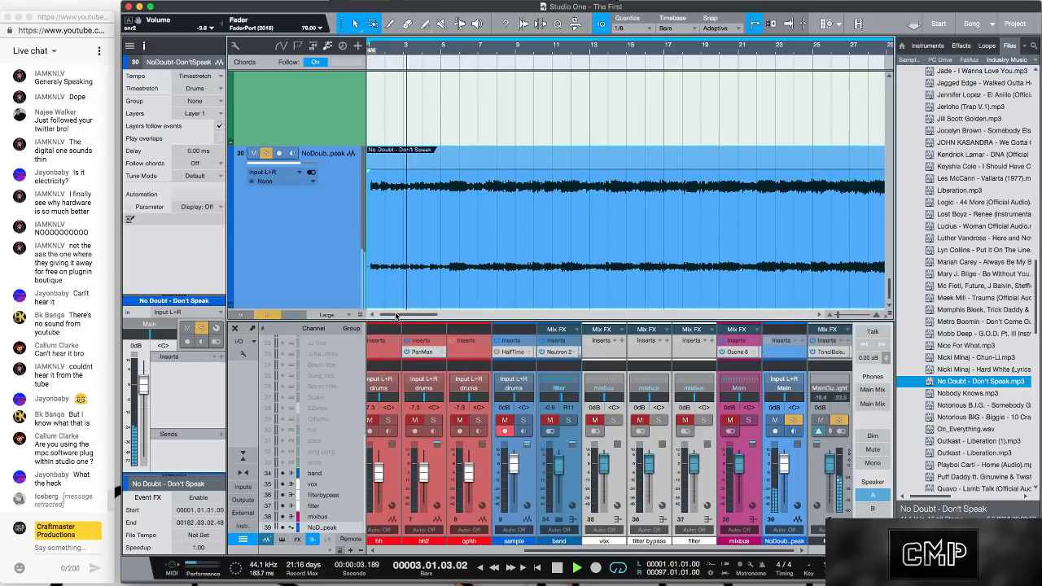
Trim the silence before the first note of the Don't Speak event and realign its start to bar 1
{"action": "left_click_drag", "start_coordinate": [367, 257], "coordinate": [368, 257]}
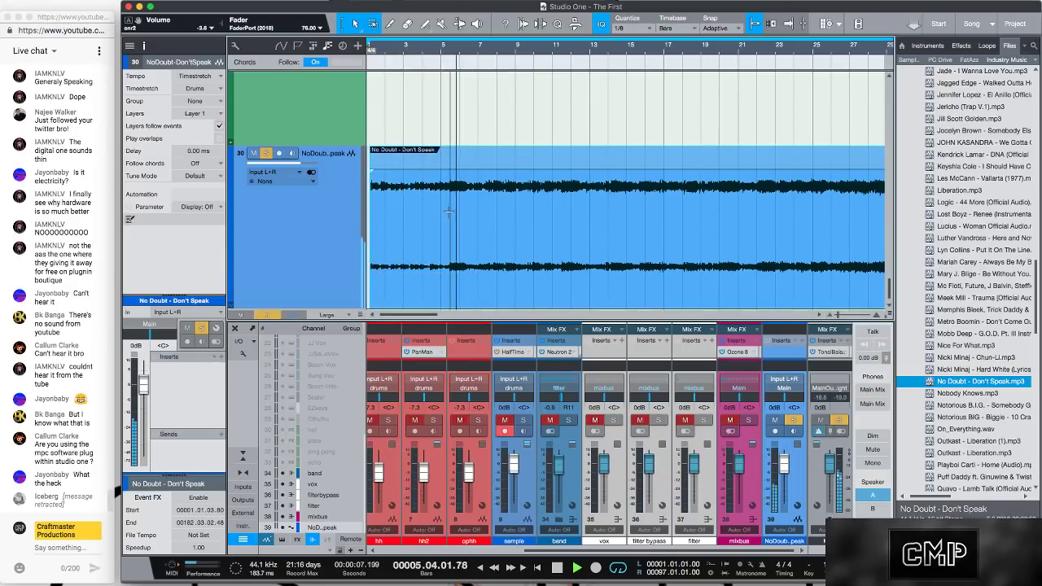
{"action": "key", "text": "space"}
{"action": "key", "text": "e"}
{"action": "key", "text": "e"}
{"action": "key", "text": "e"}
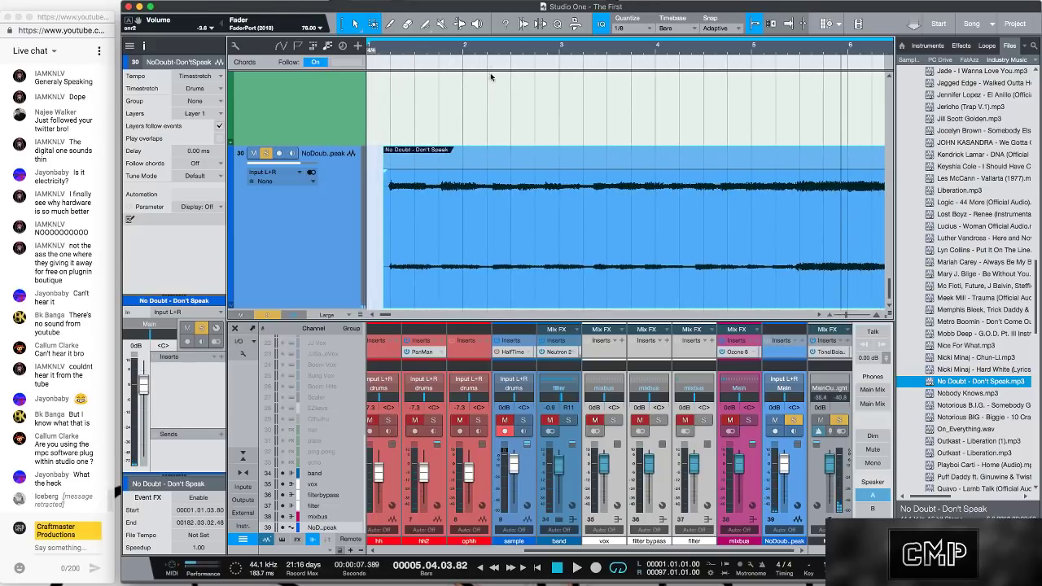
{"action": "left_click_drag", "start_coordinate": [383, 245], "coordinate": [393, 245]}
{"action": "left_click_drag", "start_coordinate": [410, 289], "coordinate": [385, 289]}
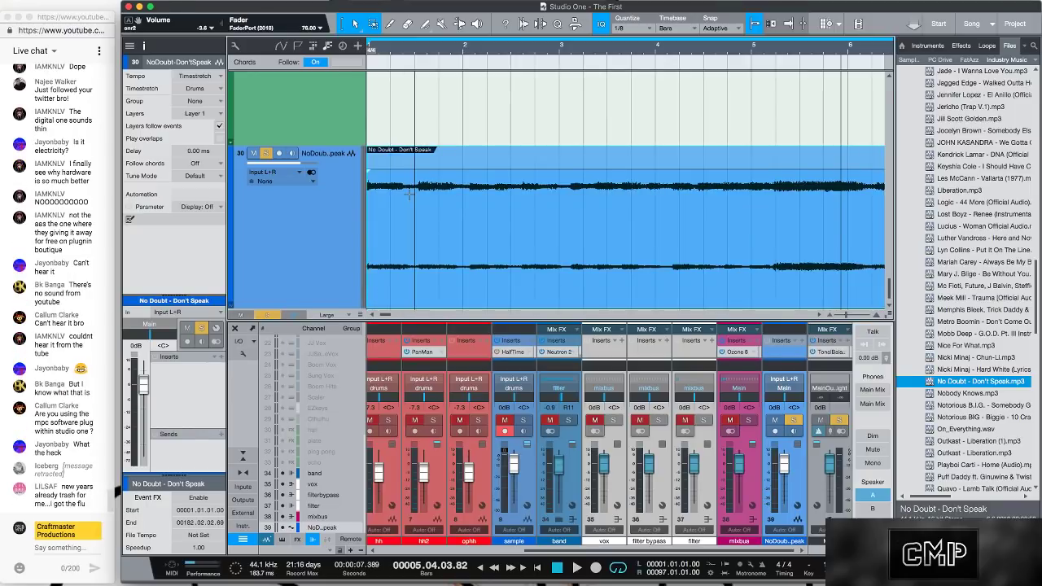
Play the trimmed Don't Speak event from bar 1 to locate where the opening phrase ends
{"action": "key", "text": "space"}
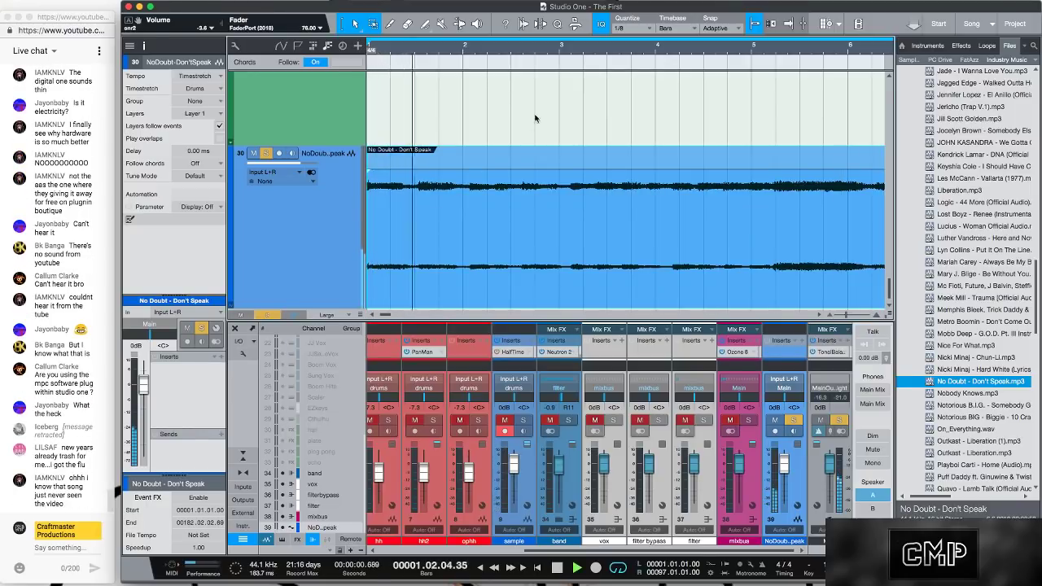
{"action": "scroll", "coordinate": [531, 192], "scroll_direction": "down", "scroll_amount": 5}
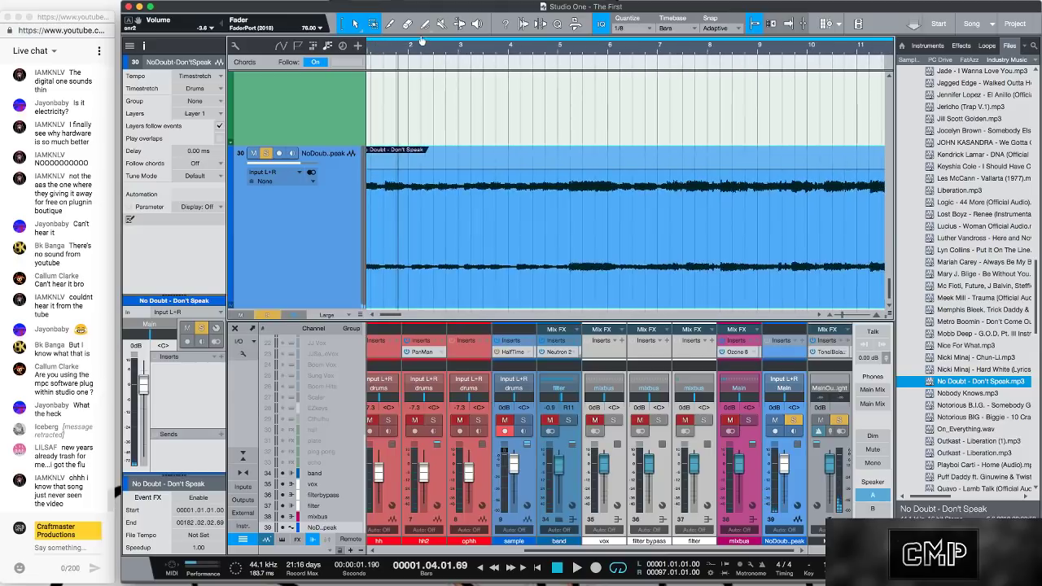
{"action": "key", "text": "space"}
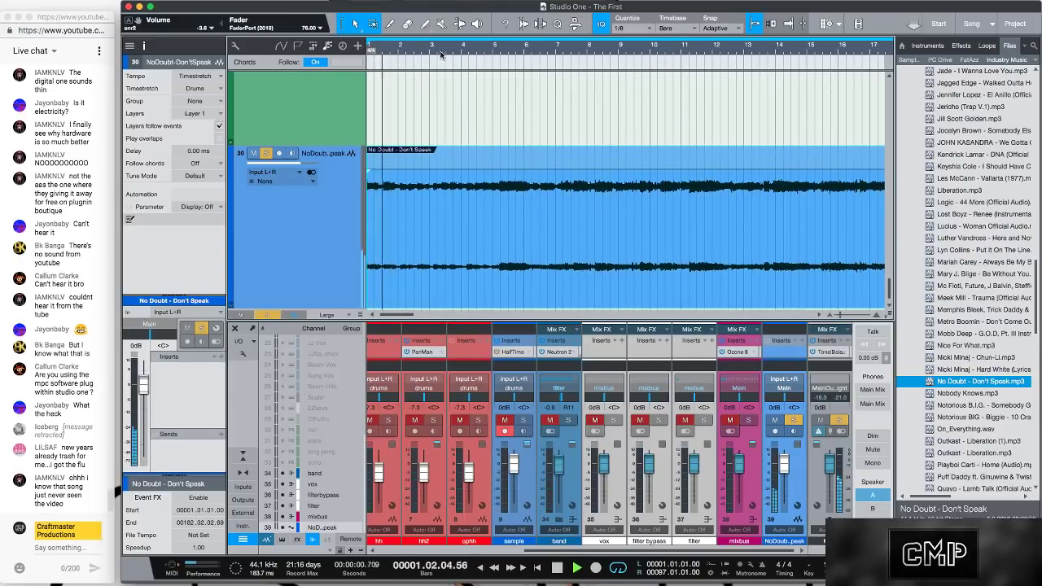
{"action": "scroll", "coordinate": [389, 70], "scroll_direction": "up", "scroll_amount": 4}
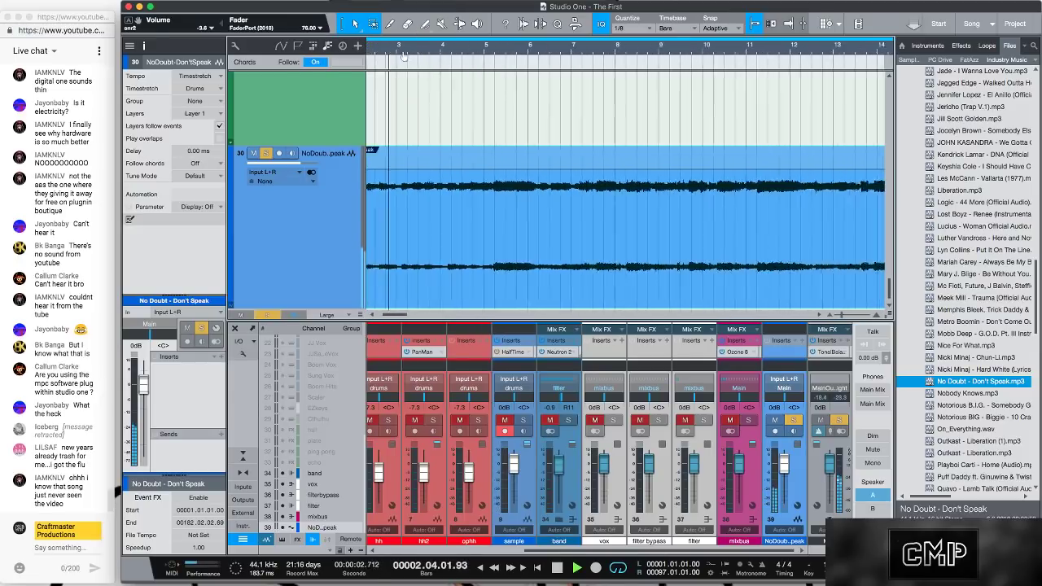
{"action": "scroll", "coordinate": [431, 66], "scroll_direction": "down", "scroll_amount": 2}
{"action": "scroll", "coordinate": [504, 60], "scroll_direction": "up", "scroll_amount": 1}
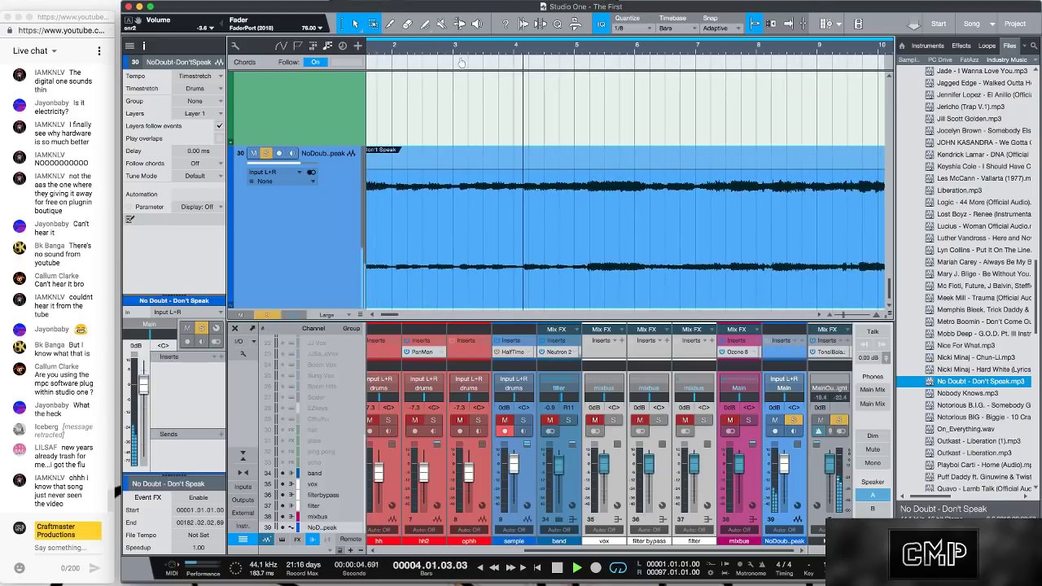
{"action": "key", "text": "space"}
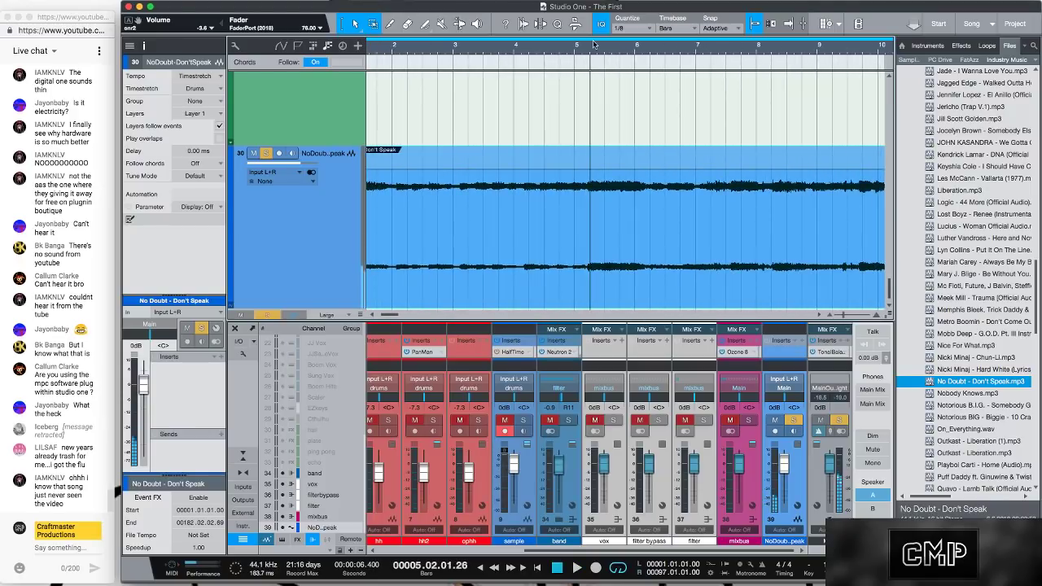
Split the Don't Speak event at 5.02.01.00, where the opening phrase ends, and delete everything after the split
{"action": "scroll", "coordinate": [569, 62], "scroll_direction": "up", "scroll_amount": 2}
{"action": "left_click_drag", "start_coordinate": [472, 50], "coordinate": [577, 51]}
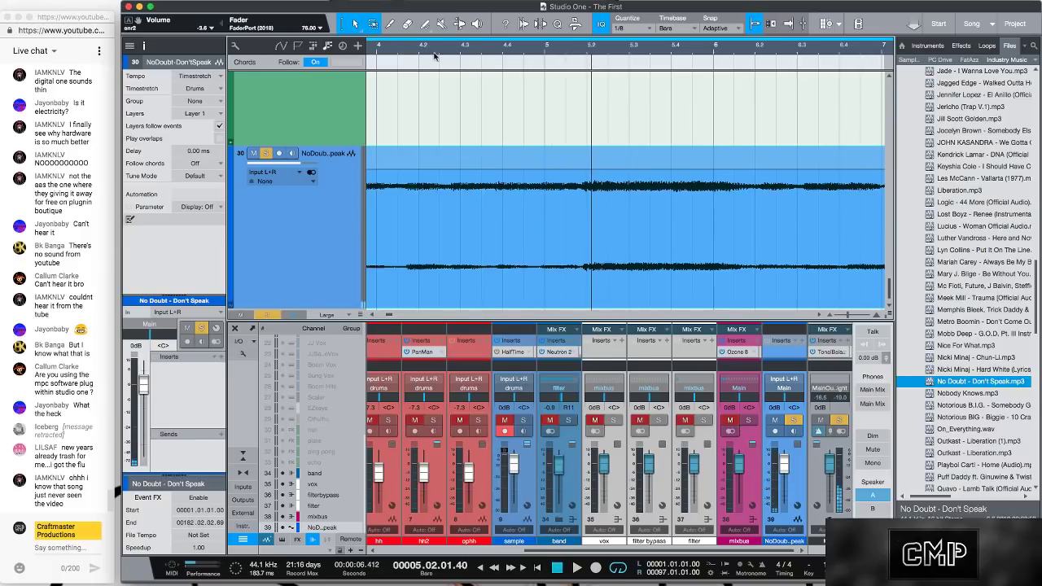
{"action": "left_click", "coordinate": [587, 186], "text": "alt"}
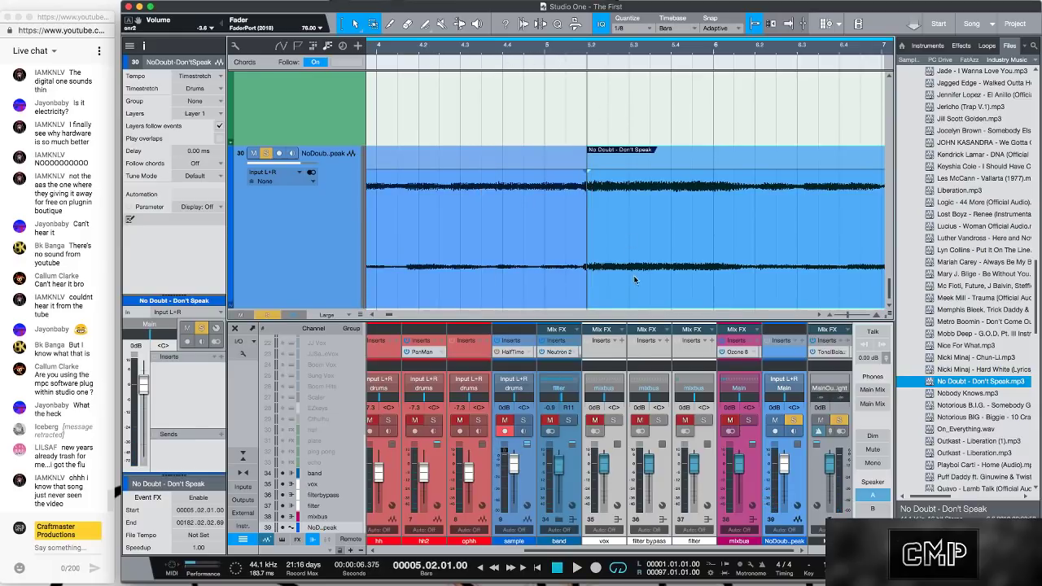
{"action": "key", "text": "Left"}
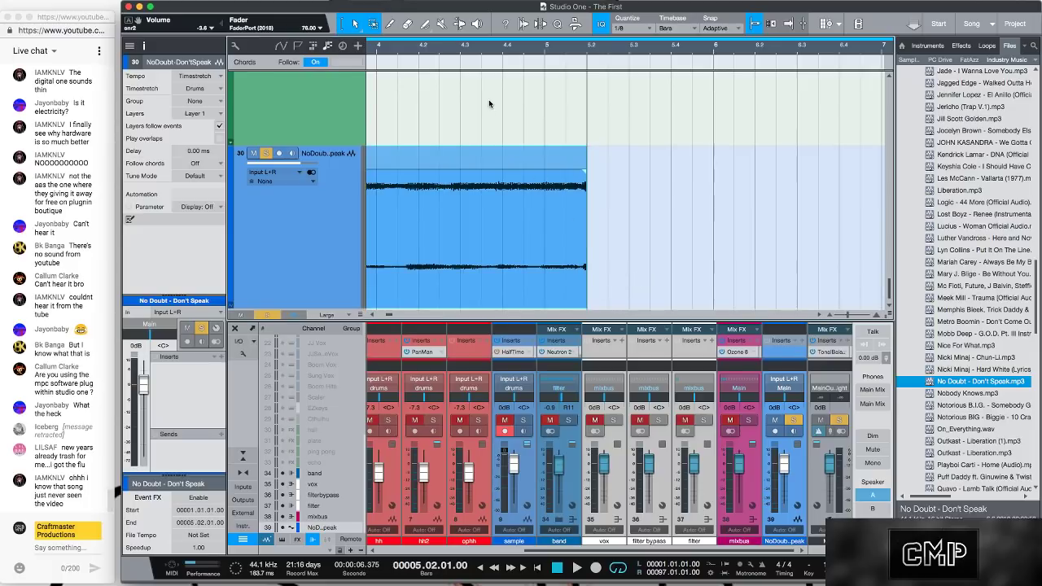
Time-stretch the end of the Don't Speak clip to bar 5 and play it as a loop over bars 1 to 5
{"action": "scroll", "coordinate": [533, 65], "scroll_direction": "up", "scroll_amount": 2}
{"action": "scroll", "coordinate": [538, 66], "scroll_direction": "down", "scroll_amount": 4}
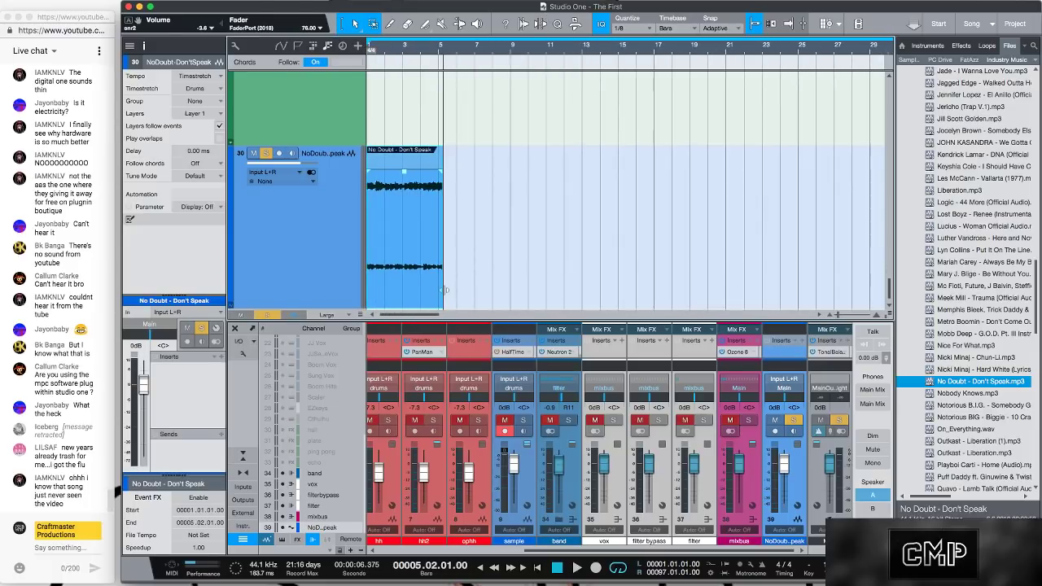
{"action": "left_click_drag", "start_coordinate": [439, 290], "coordinate": [435, 289]}
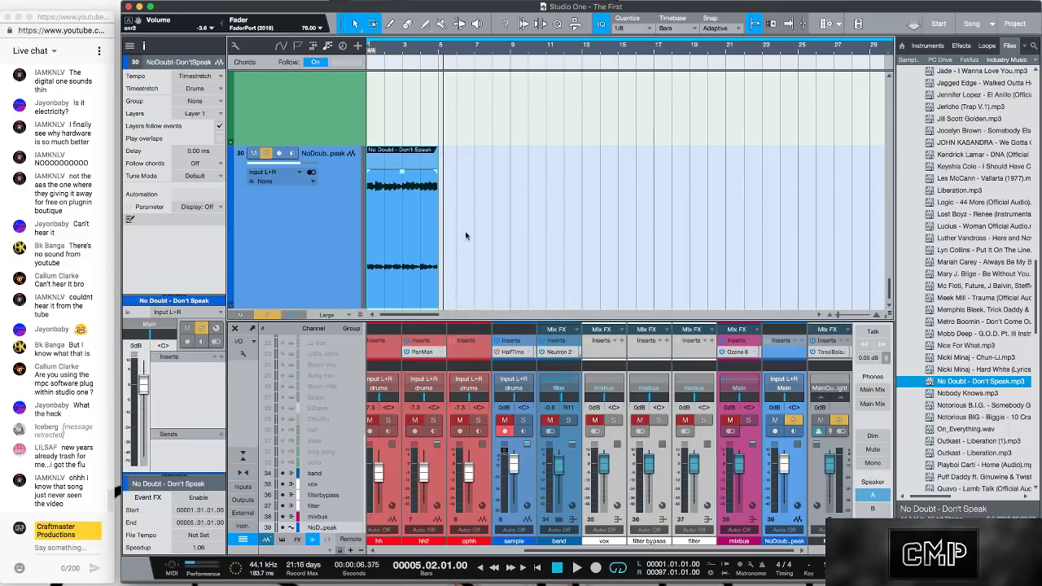
{"action": "key", "text": "Home"}
{"action": "key", "text": "space"}
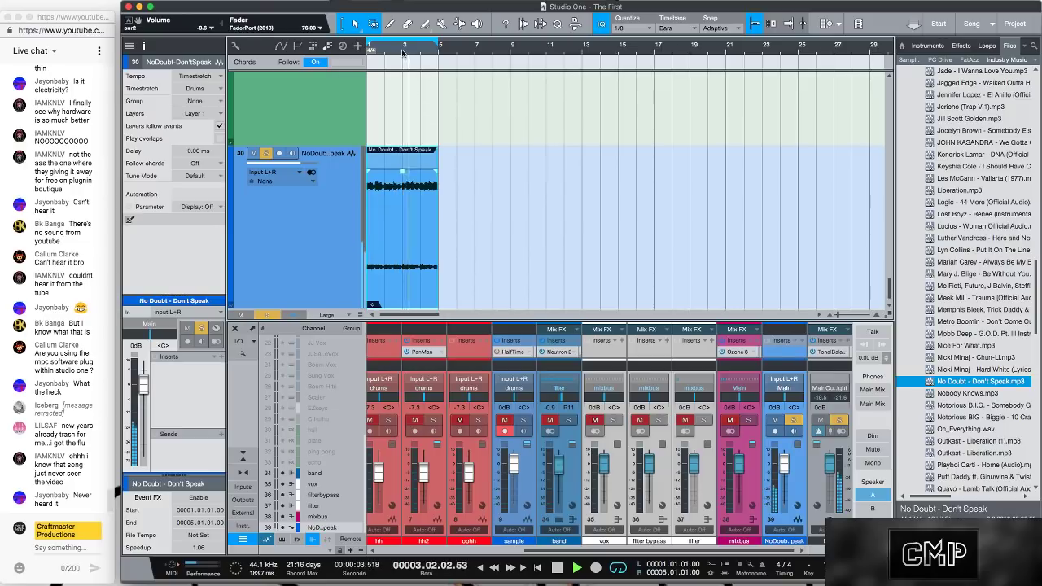
Add a fade-out of about 4.95 ms at the end of the Don't Speak clip to smooth the loop point
{"action": "scroll", "coordinate": [402, 52], "scroll_direction": "up", "scroll_amount": 5}
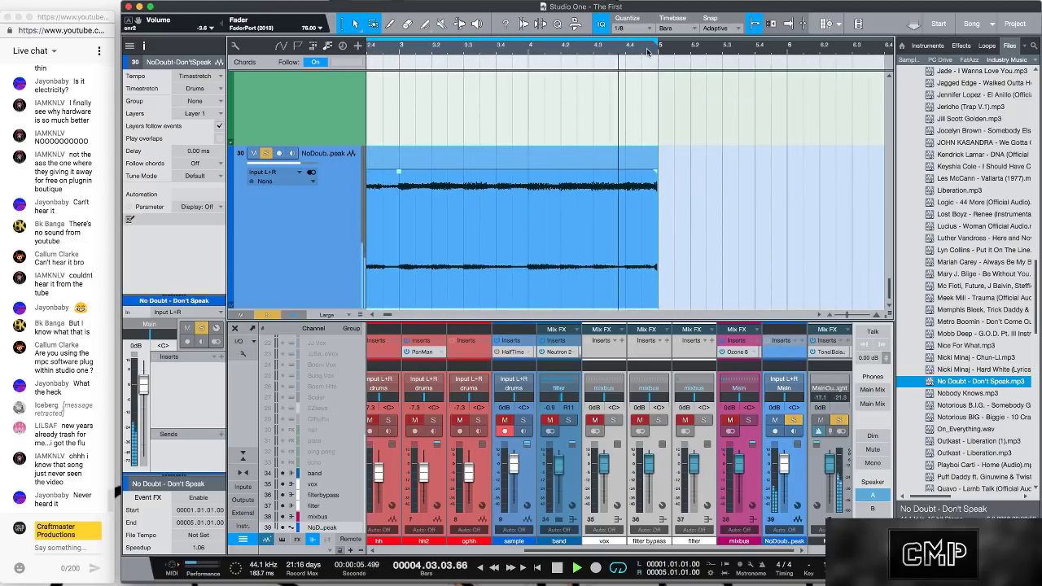
{"action": "scroll", "coordinate": [647, 52], "scroll_direction": "up", "scroll_amount": 5}
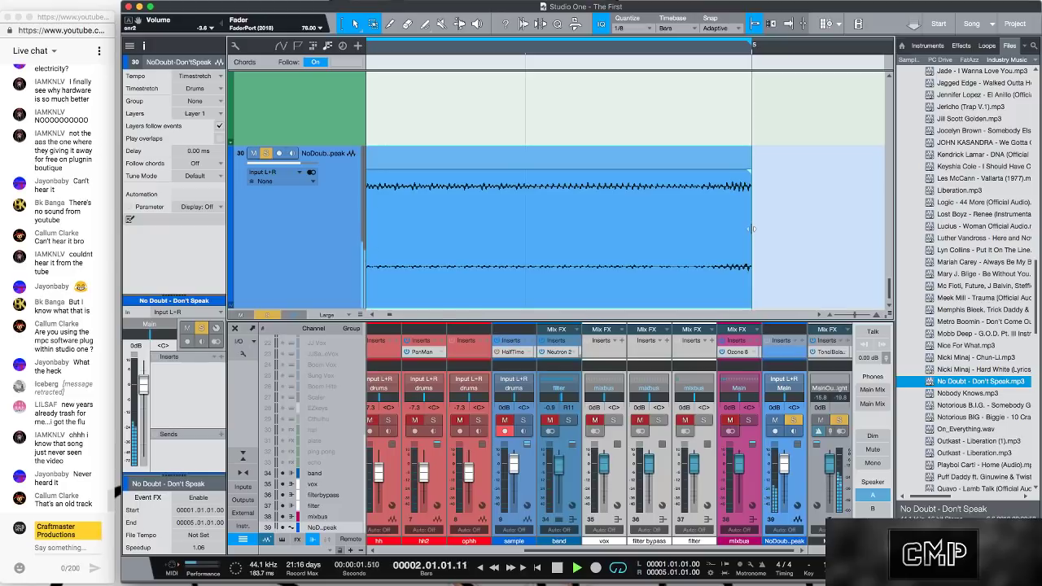
{"action": "mouse_move", "coordinate": [751, 229]}
{"action": "left_mouse_down"}
{"action": "mouse_move", "coordinate": [700, 236]}
{"action": "mouse_move", "coordinate": [741, 241]}
{"action": "left_mouse_up"}
{"action": "left_click_drag", "start_coordinate": [754, 173], "coordinate": [745, 176]}
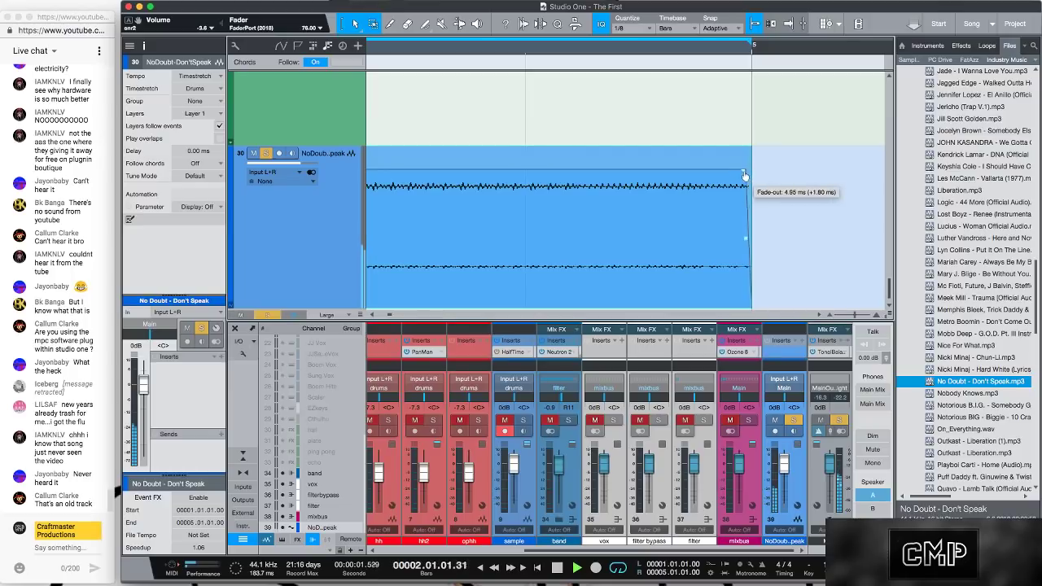
Listen to the faded loop, stop playback and bounce the Don't Speak clip in place
{"action": "left_click_drag", "start_coordinate": [626, 51], "coordinate": [668, 1]}
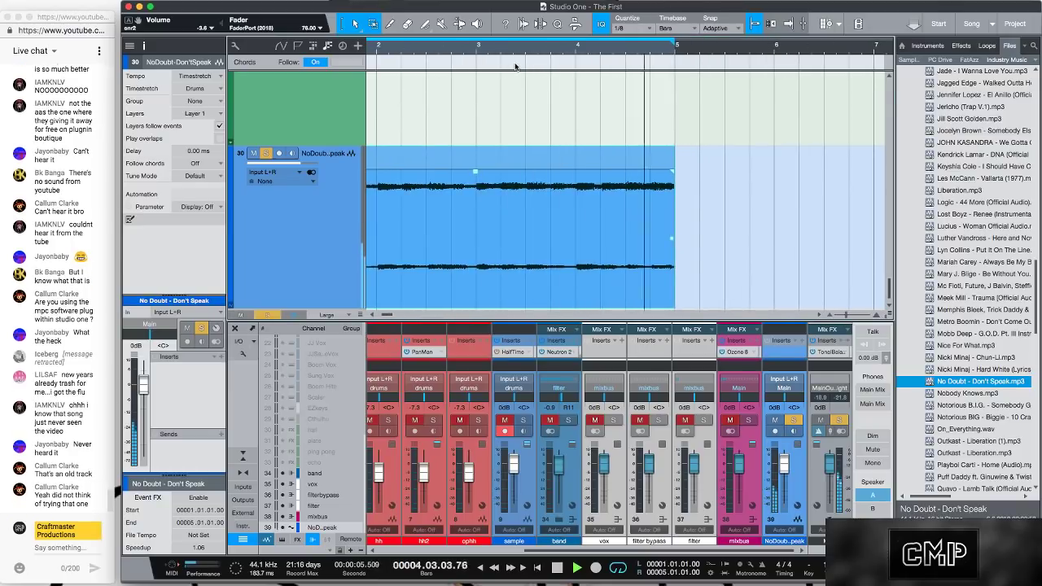
{"action": "left_click_drag", "start_coordinate": [493, 59], "coordinate": [515, 2]}
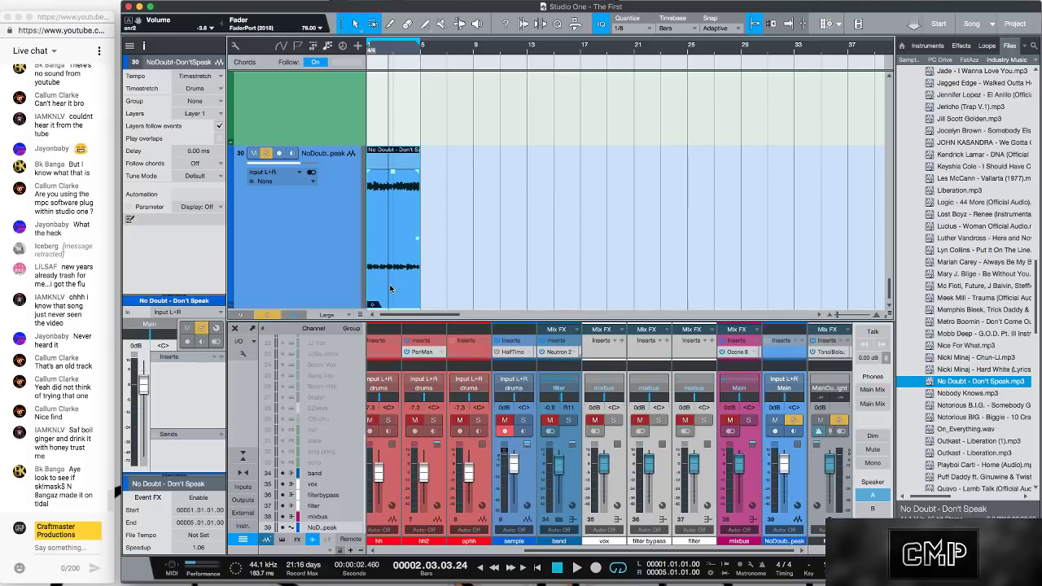
{"action": "left_click", "coordinate": [390, 289]}
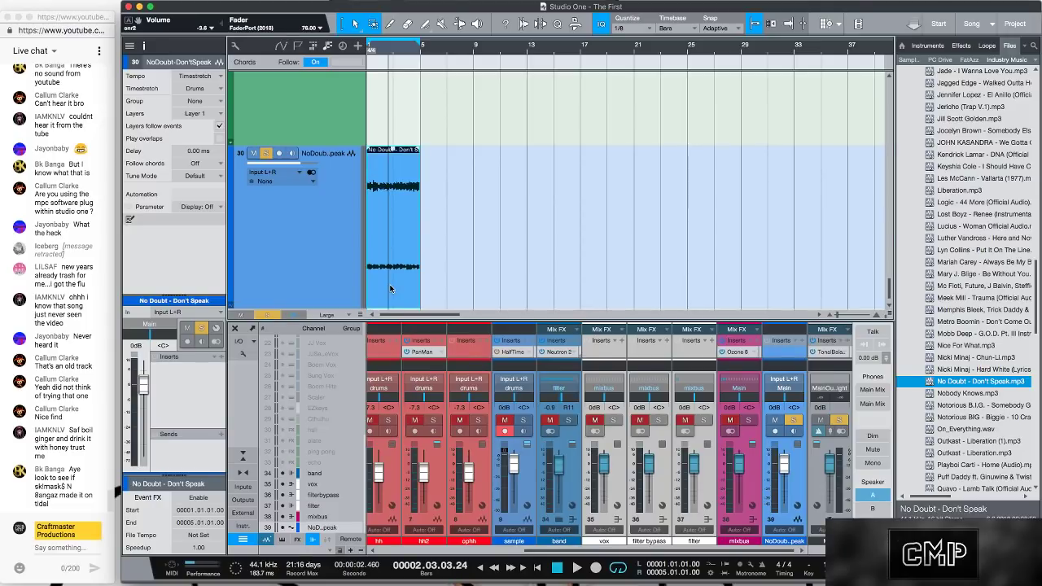
Open the Don't Speak event in Melodyne, dismiss the introduction window and view its detected notes
{"action": "right_click", "coordinate": [390, 288]}
{"action": "left_click", "coordinate": [408, 284]}
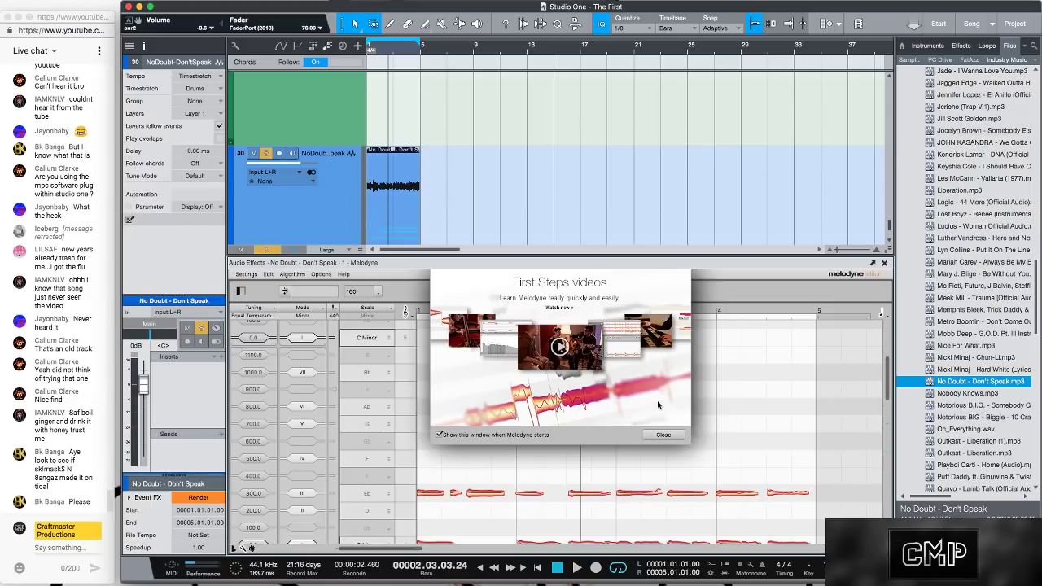
{"action": "left_click", "coordinate": [664, 434]}
{"action": "scroll", "coordinate": [480, 415], "scroll_direction": "up", "scroll_amount": 2}
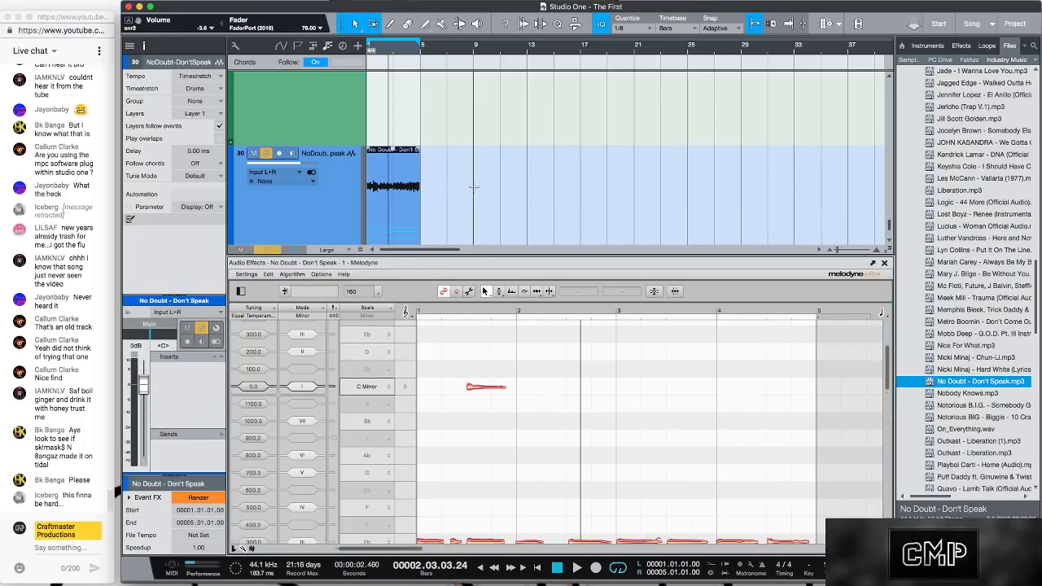
Remove Melodyne from the Don't Speak event, change the event's transpose value instead and play it
{"action": "scroll", "coordinate": [405, 187], "scroll_direction": "down", "scroll_amount": 2}
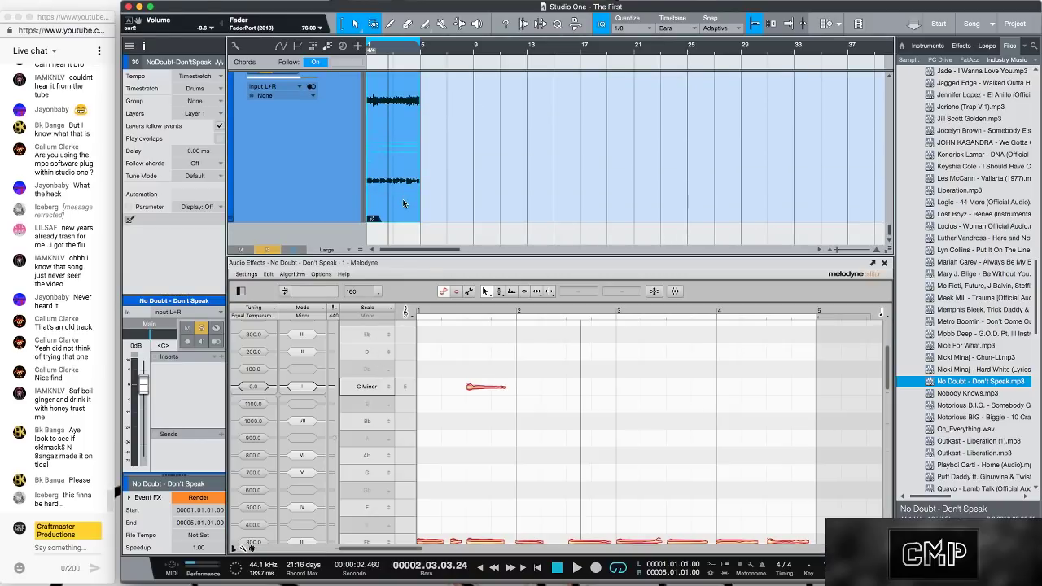
{"action": "double_click", "coordinate": [403, 202]}
{"action": "right_click", "coordinate": [403, 203]}
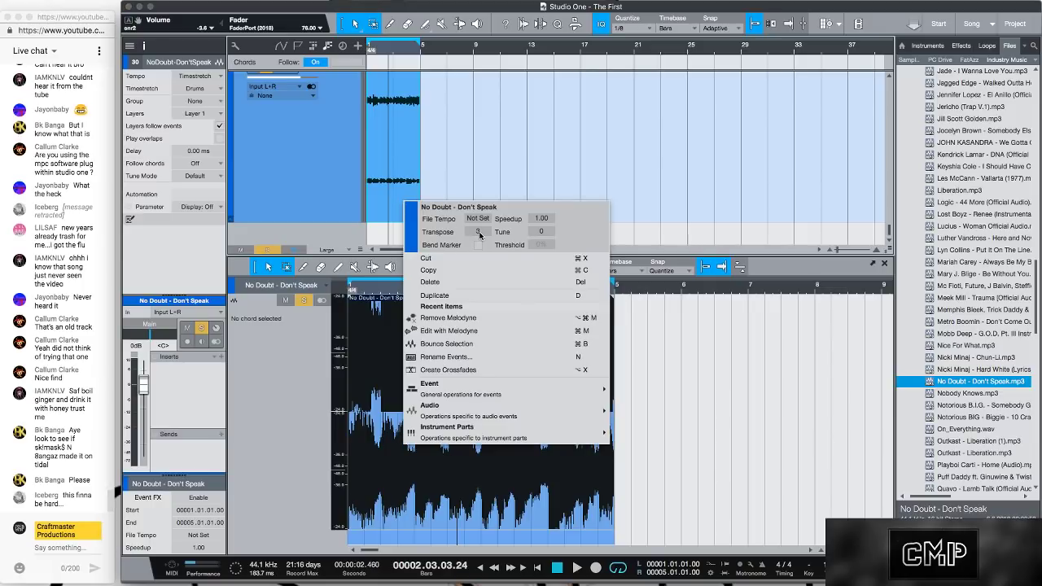
{"action": "left_click", "coordinate": [470, 166]}
{"action": "key", "text": "Return"}
{"action": "key", "text": "space"}
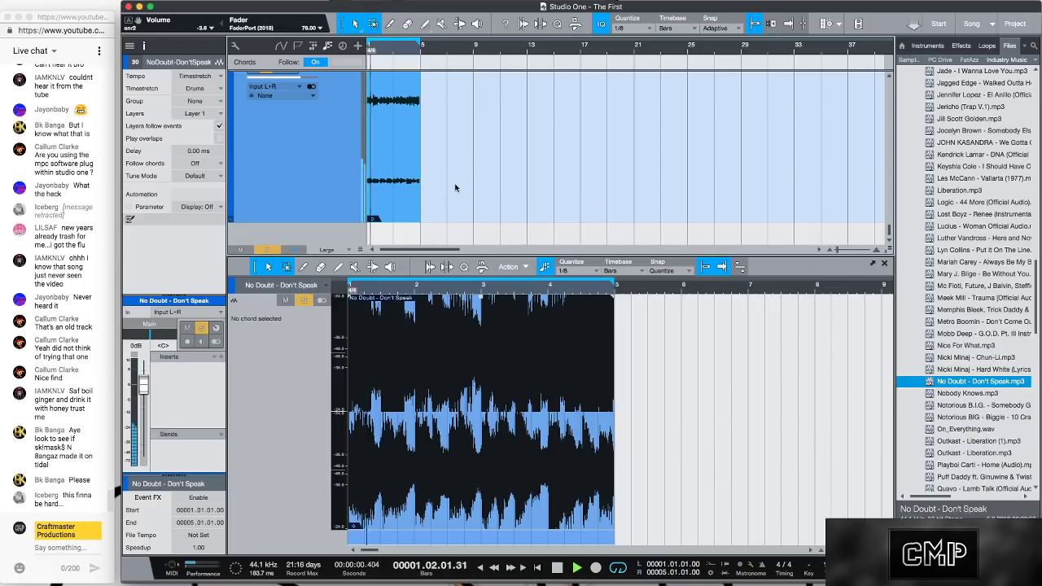
Move the Don't Speak track directly below the sample track in the Audio Drums folder
{"action": "scroll", "coordinate": [459, 175], "scroll_direction": "down", "scroll_amount": 2}
{"action": "scroll", "coordinate": [455, 185], "scroll_direction": "down", "scroll_amount": 1}
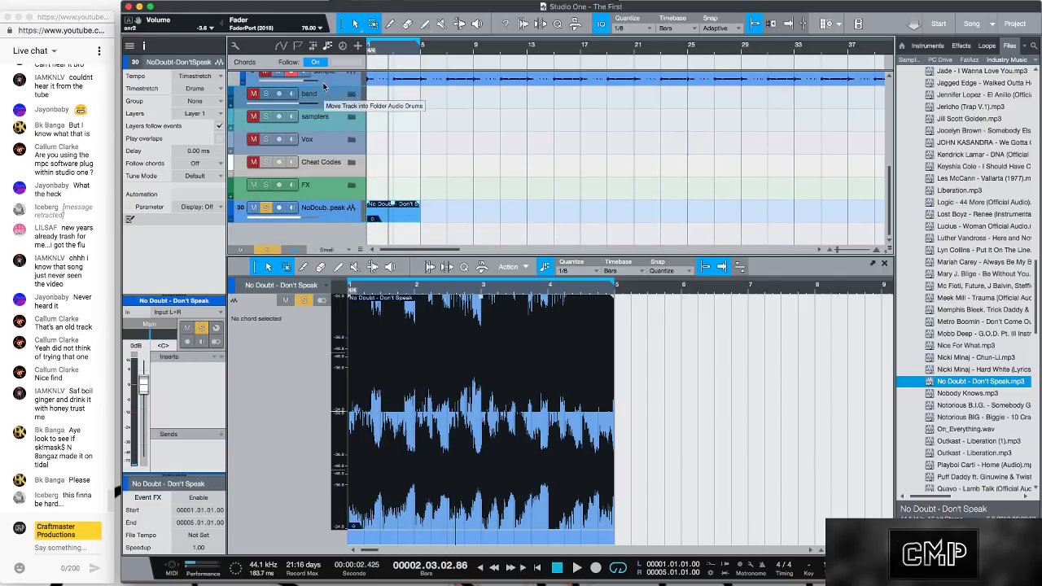
{"action": "left_click_drag", "start_coordinate": [309, 206], "coordinate": [372, 119]}
{"action": "scroll", "coordinate": [371, 118], "scroll_direction": "up", "scroll_amount": 1}
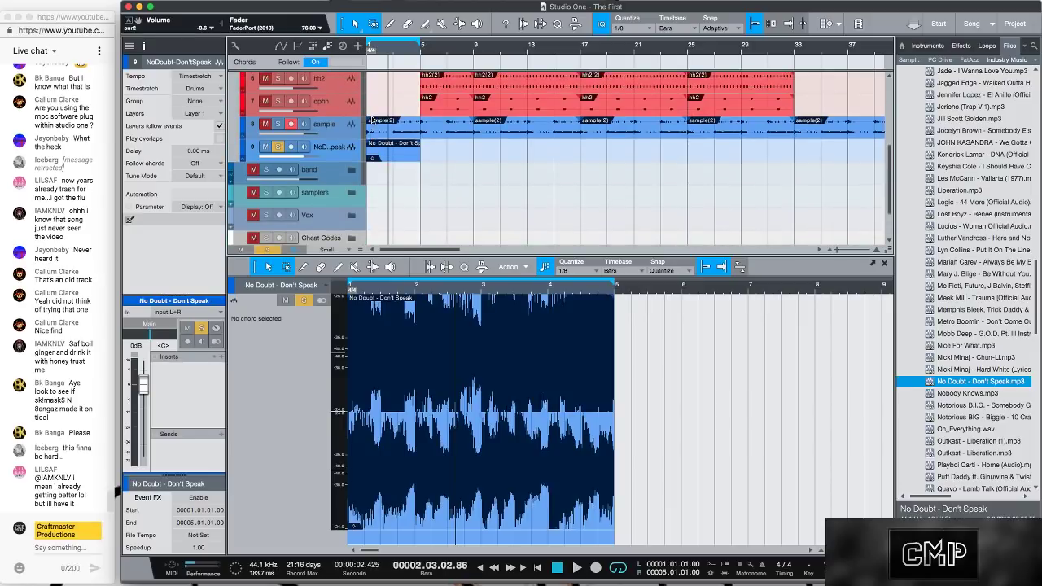
Duplicate the four-bar Don't Speak event repeatedly until the copies fill the song up to bar 97
{"action": "left_click_drag", "start_coordinate": [393, 51], "coordinate": [394, 22]}
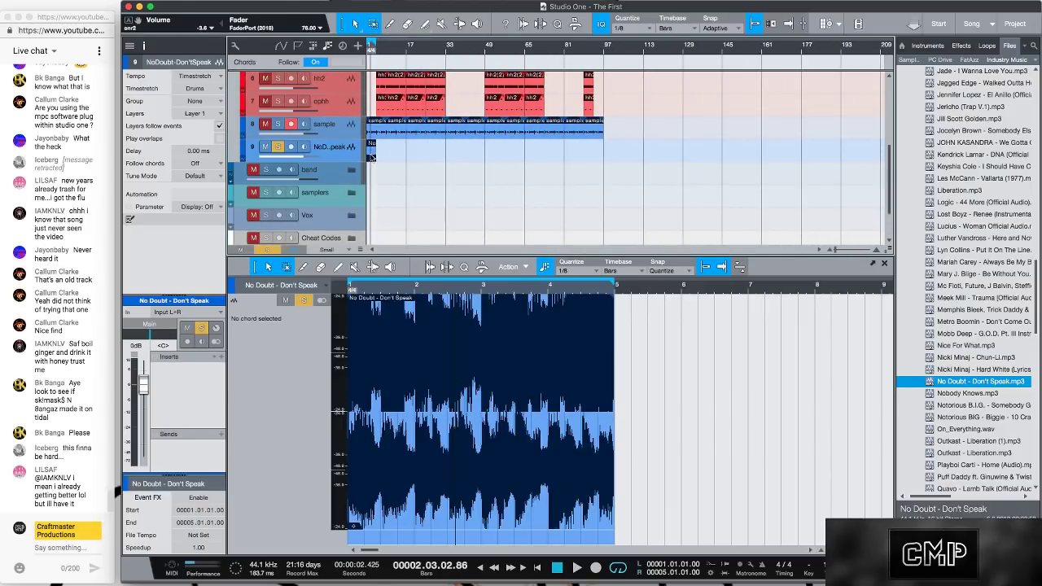
{"action": "key", "text": "d"}
{"action": "key", "text": "d"}
{"action": "key", "text": "d"}
{"action": "key", "text": "d"}
{"action": "key", "text": "d"}
{"action": "key", "text": "d"}
{"action": "key", "text": "d"}
{"action": "key", "text": "d"}
{"action": "key", "text": "d"}
{"action": "key", "text": "d"}
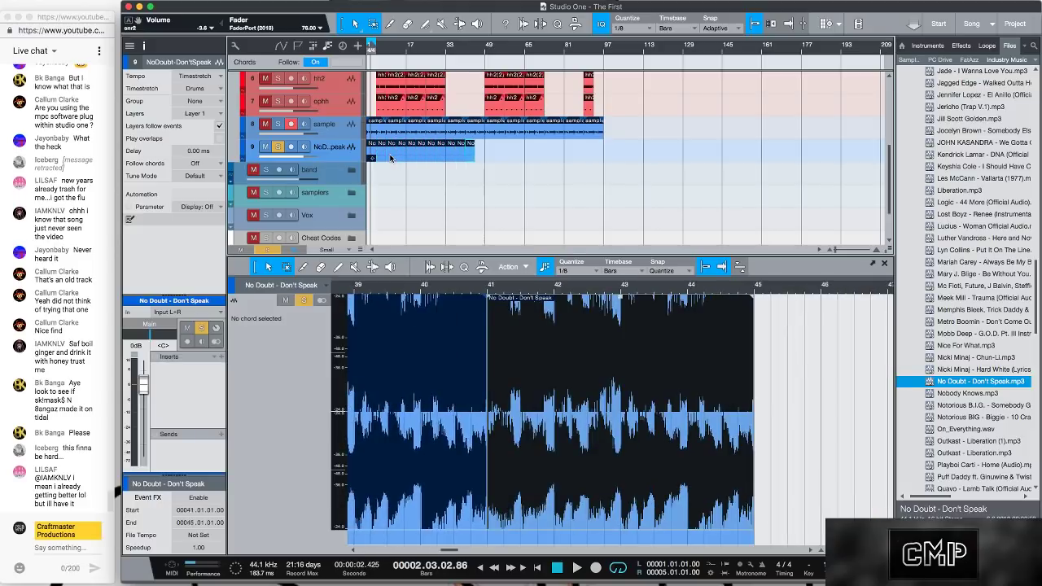
{"action": "key", "text": "d"}
{"action": "key", "text": "d"}
{"action": "key", "text": "d"}
{"action": "key", "text": "d"}
{"action": "key", "text": "d"}
{"action": "key", "text": "d"}
{"action": "key", "text": "d"}
{"action": "key", "text": "d"}
{"action": "key", "text": "d"}
{"action": "key", "text": "d"}
{"action": "key", "text": "d"}
{"action": "key", "text": "d"}
{"action": "key", "text": "d"}
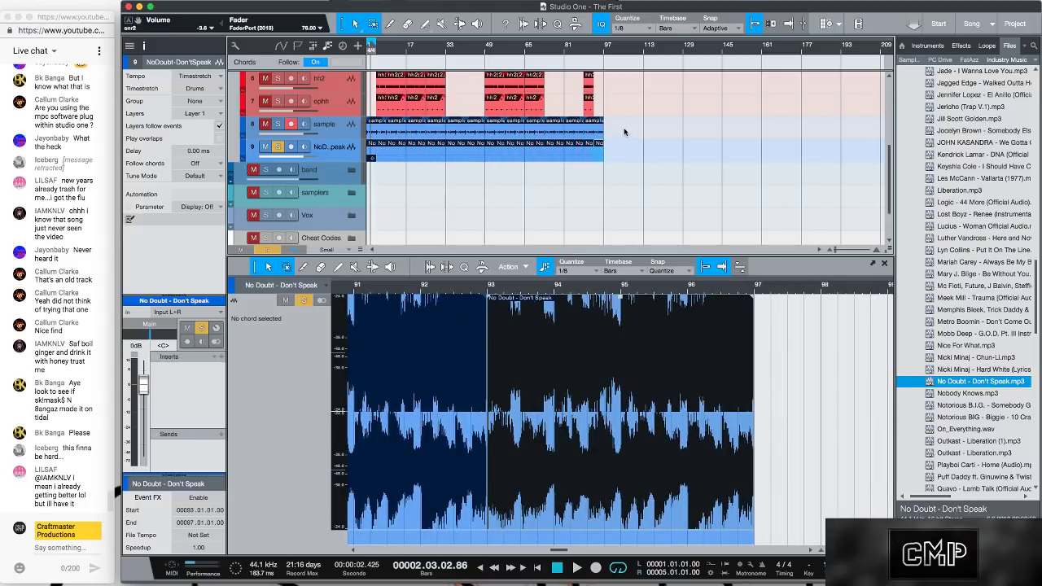
Move all sample events to start at bar 110 and place the Don't Speak copies on the sample track from bar 1
{"action": "left_click_drag", "start_coordinate": [624, 132], "coordinate": [377, 139]}
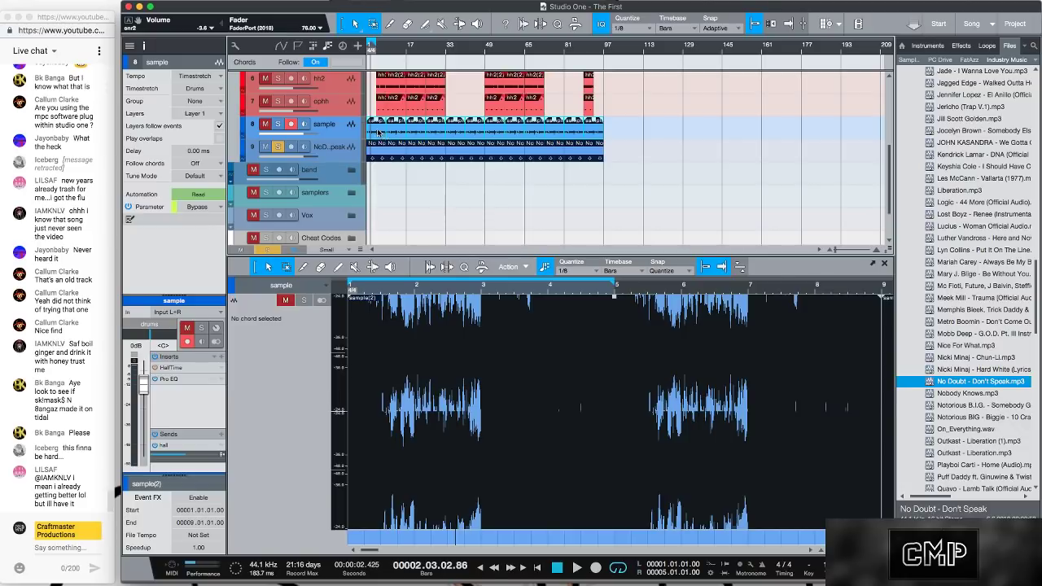
{"action": "left_click_drag", "start_coordinate": [372, 132], "coordinate": [642, 130]}
{"action": "left_click_drag", "start_coordinate": [606, 167], "coordinate": [370, 134]}
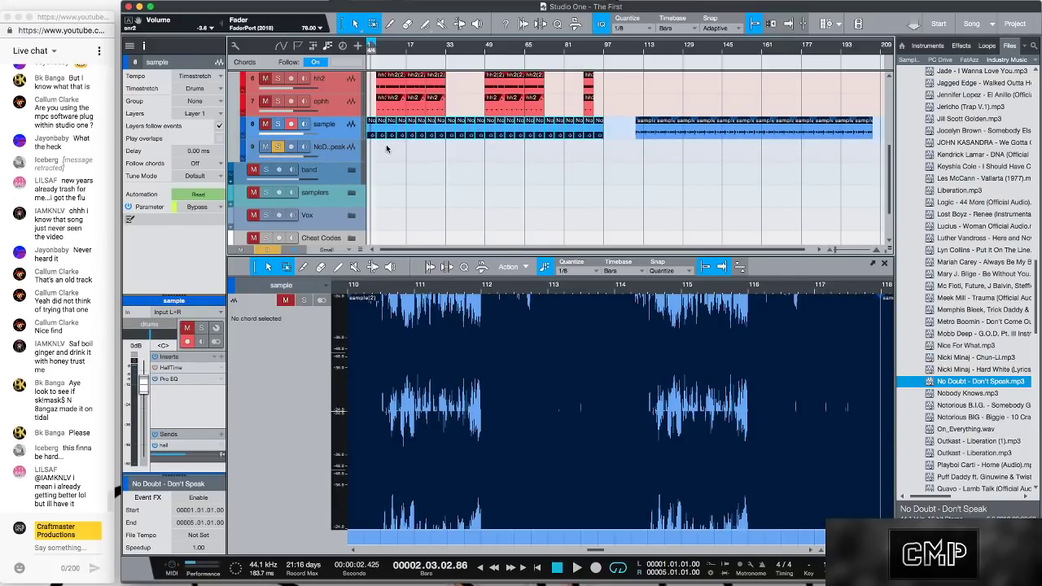
Unsolo the Don't Speak track, listen to the full beat with the swapped sample and stop playback
{"action": "left_click", "coordinate": [277, 148]}
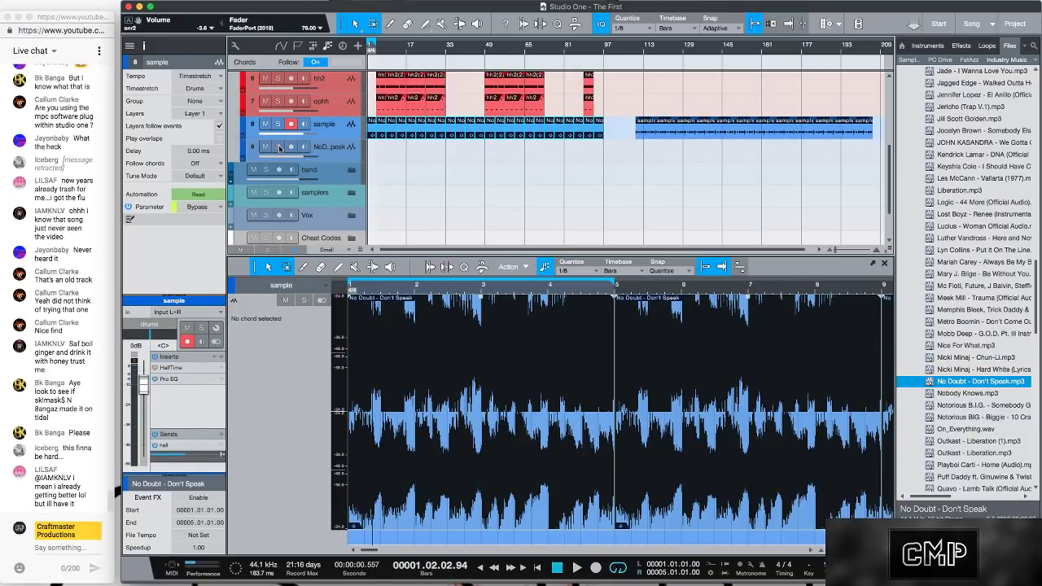
{"action": "key", "text": "space"}
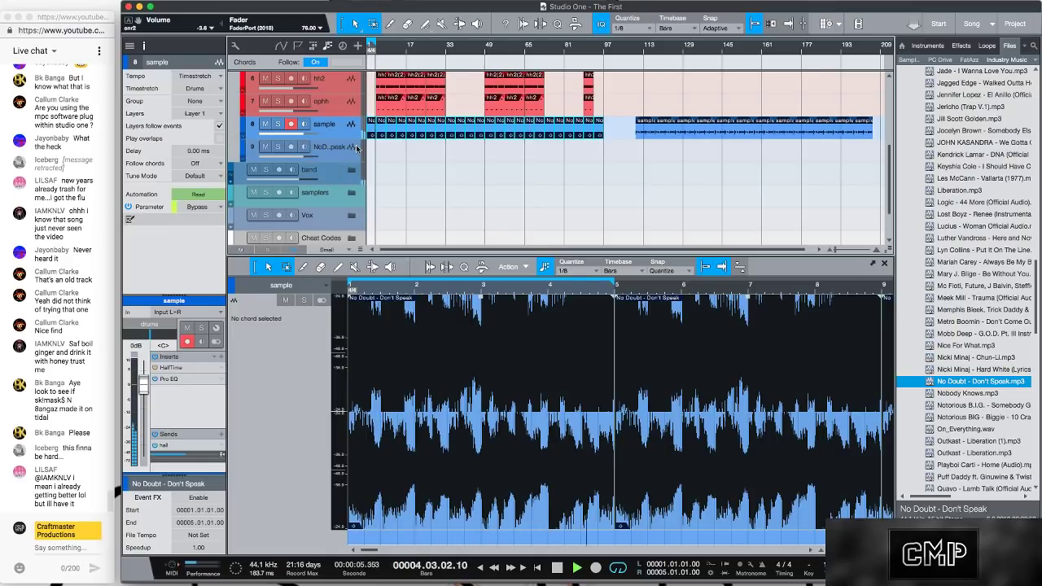
{"action": "key", "text": "space"}
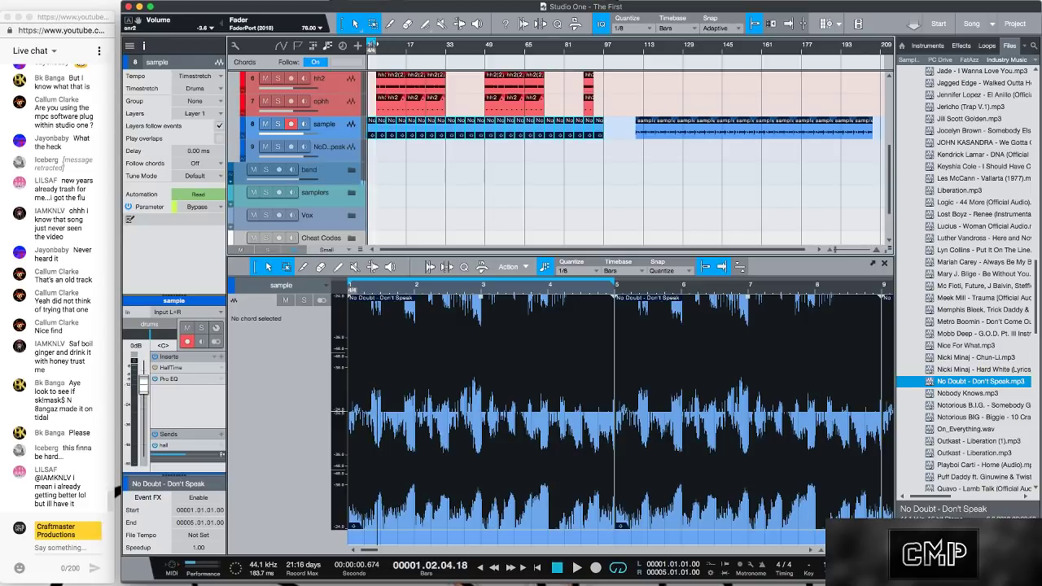
Extend the loop range to bars 1 to 97, listen to the beat and show the track automation before stopping
{"action": "left_click_drag", "start_coordinate": [372, 50], "coordinate": [598, 89]}
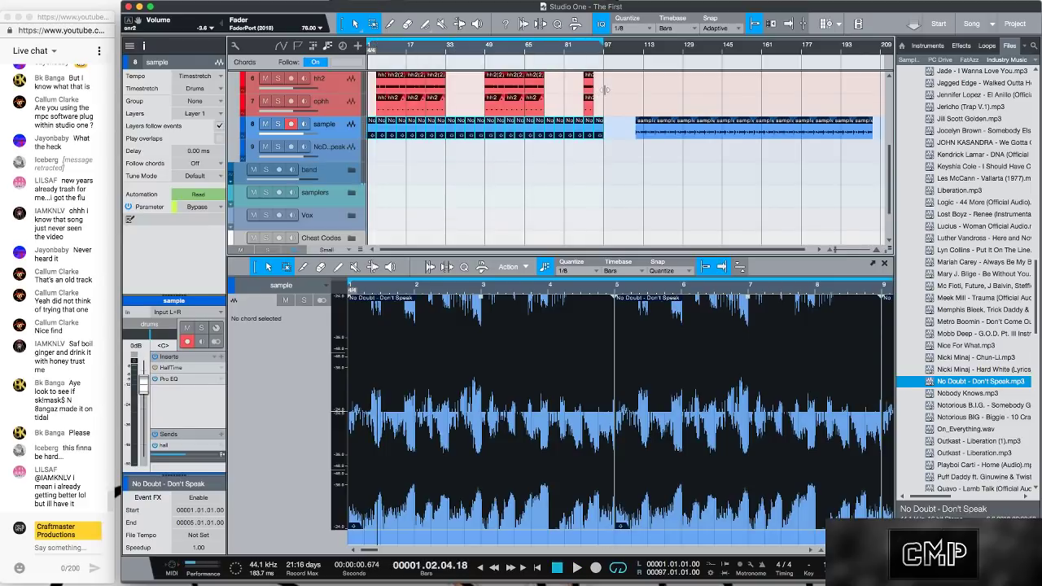
{"action": "key", "text": "space"}
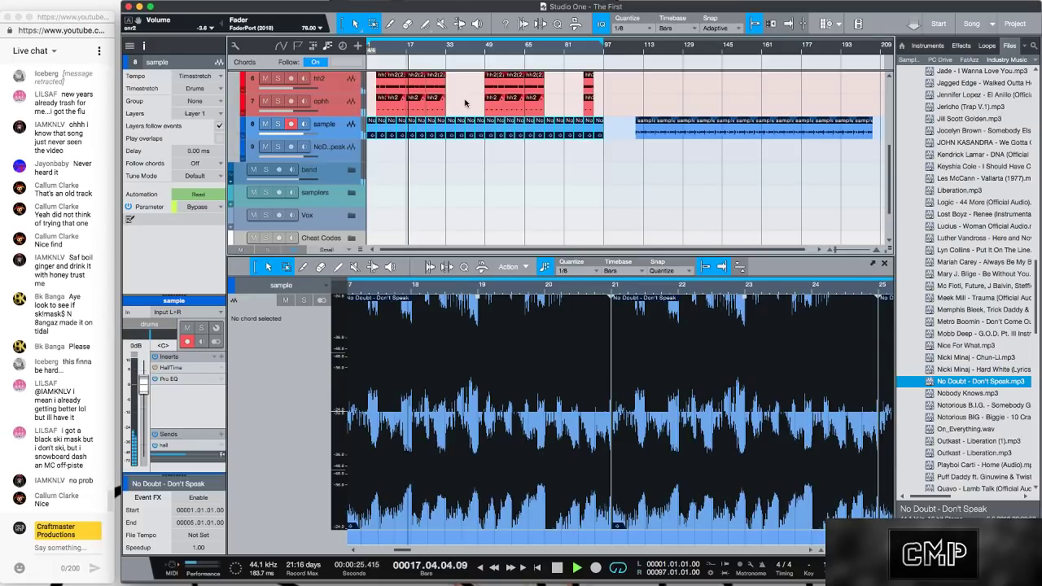
{"action": "key", "text": "a"}
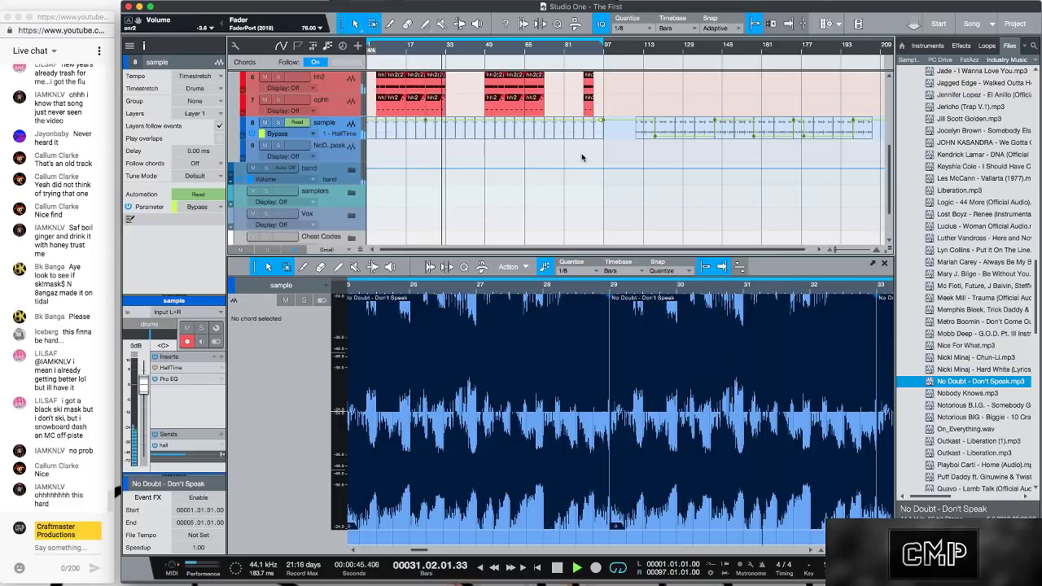
{"action": "key", "text": "space"}
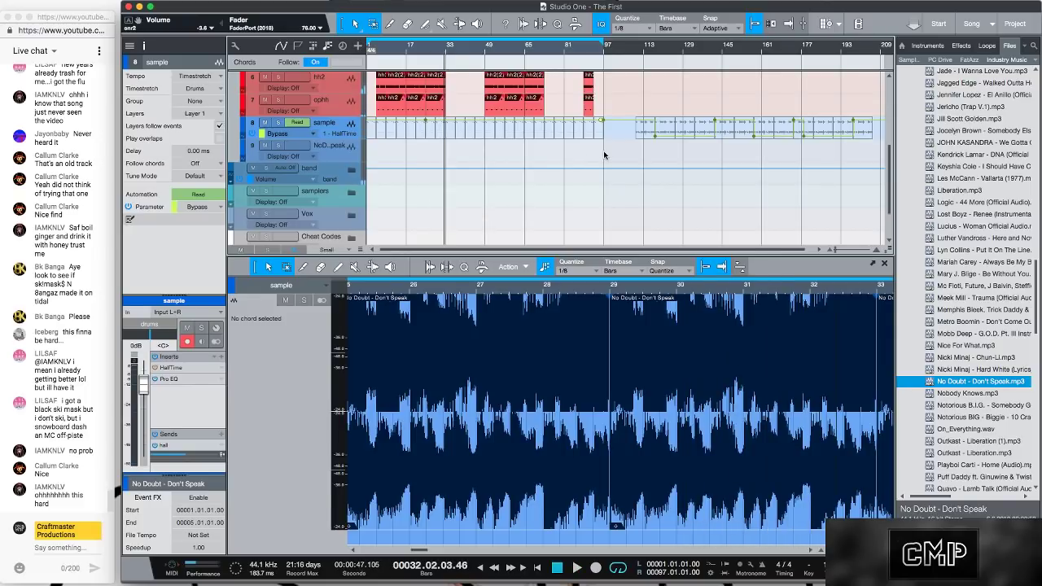
Delete the Don't Speak copies from the sample track and move the original sample events back to bar 1
{"action": "left_click_drag", "start_coordinate": [580, 157], "coordinate": [359, 131]}
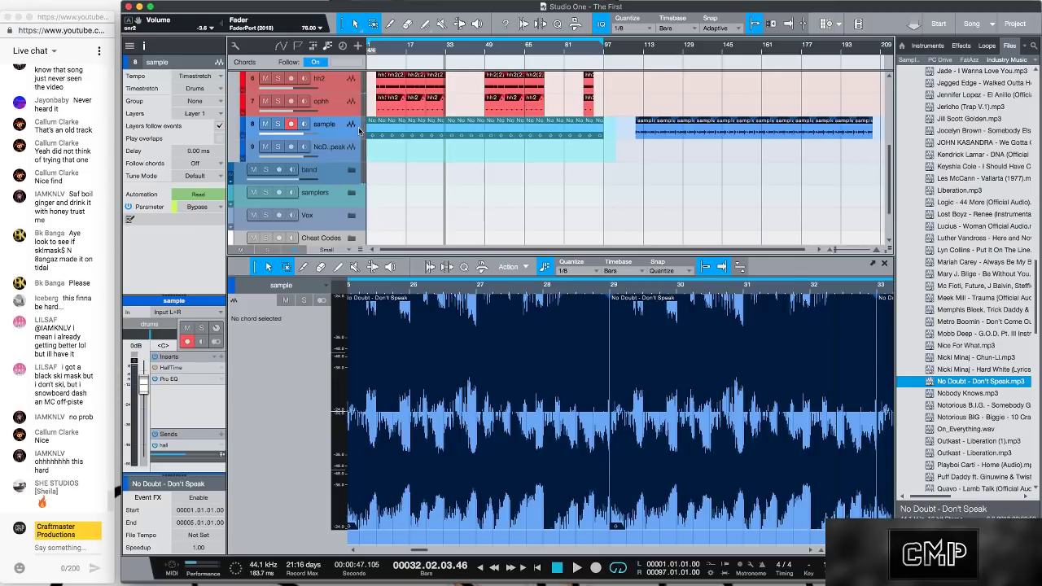
{"action": "key", "text": "Delete"}
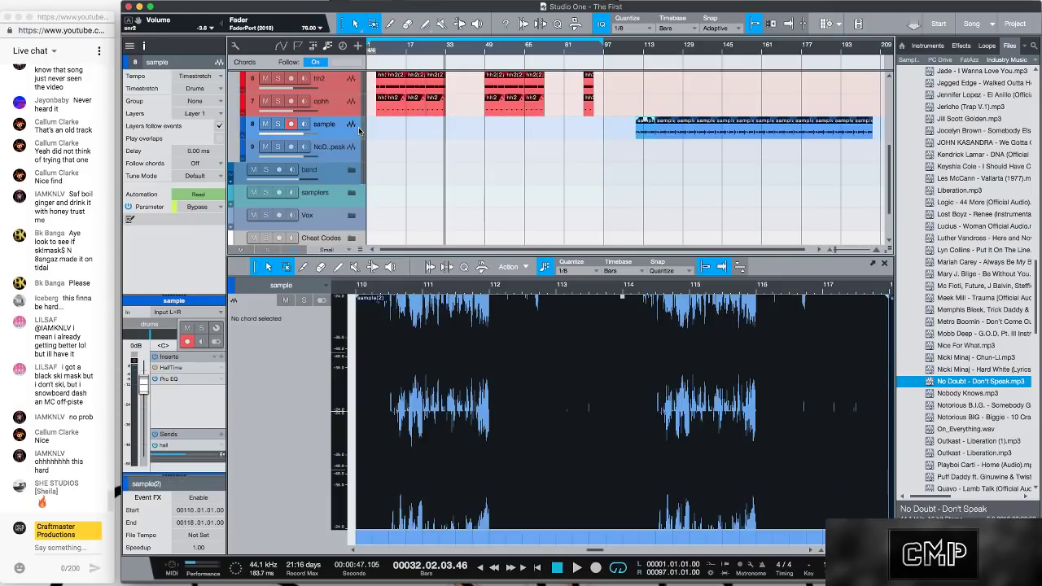
{"action": "left_click_drag", "start_coordinate": [655, 52], "coordinate": [636, 44]}
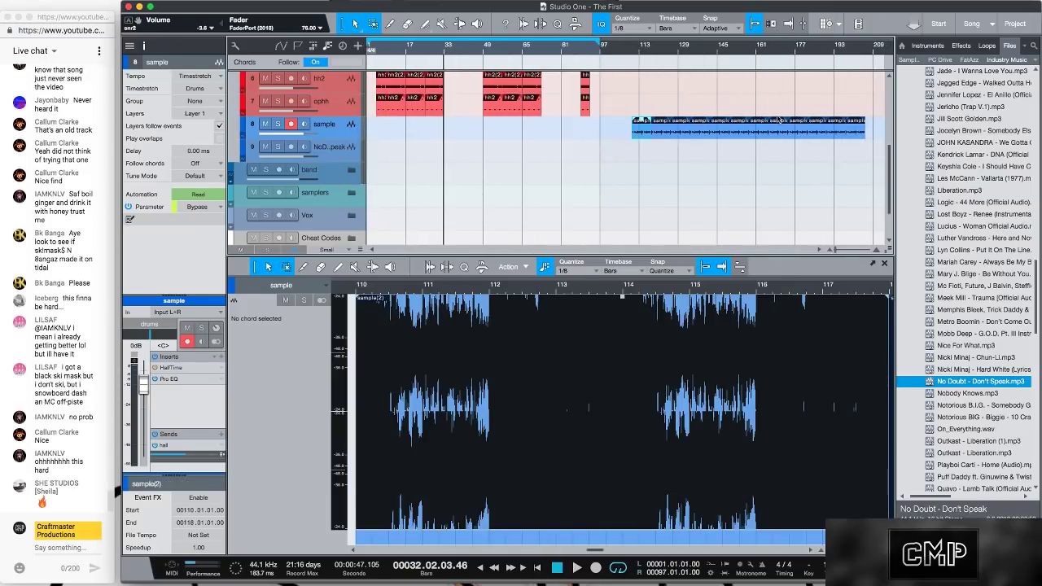
{"action": "left_click_drag", "start_coordinate": [633, 134], "coordinate": [373, 139]}
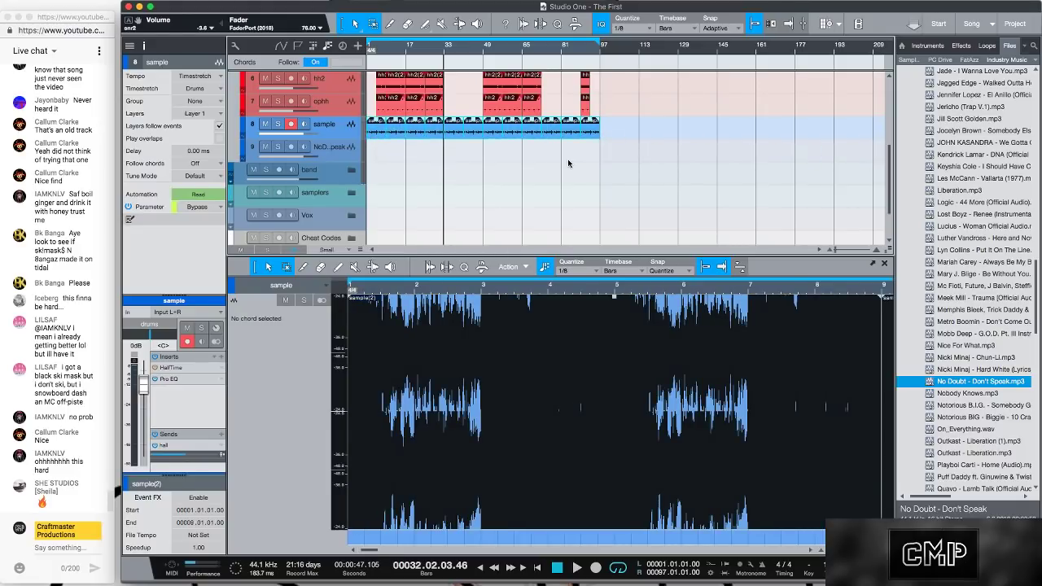
Play the beat from the beginning with the original sample and stop playback
{"action": "key", "text": "comma"}
{"action": "key", "text": "space"}
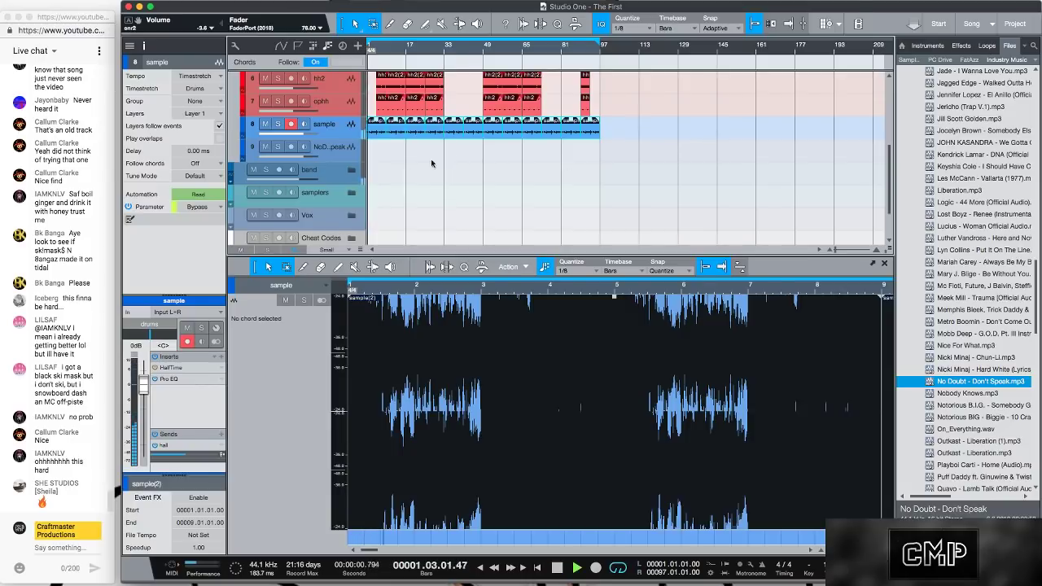
{"action": "key", "text": "space"}
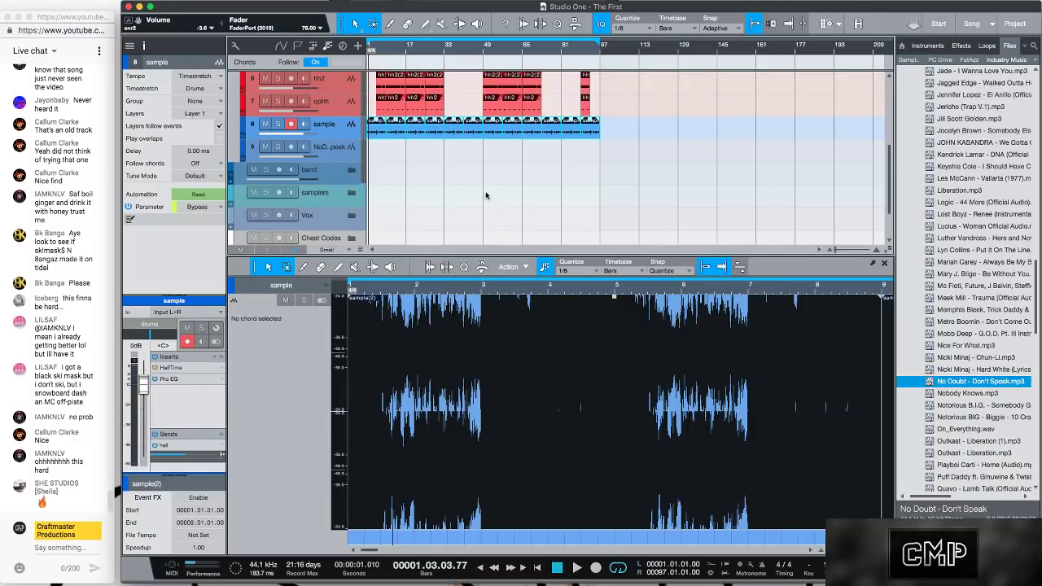
Show the track automation and examine the sample track's HalfTime bypass envelope around bar 9 and across the song
{"action": "key", "text": "a"}
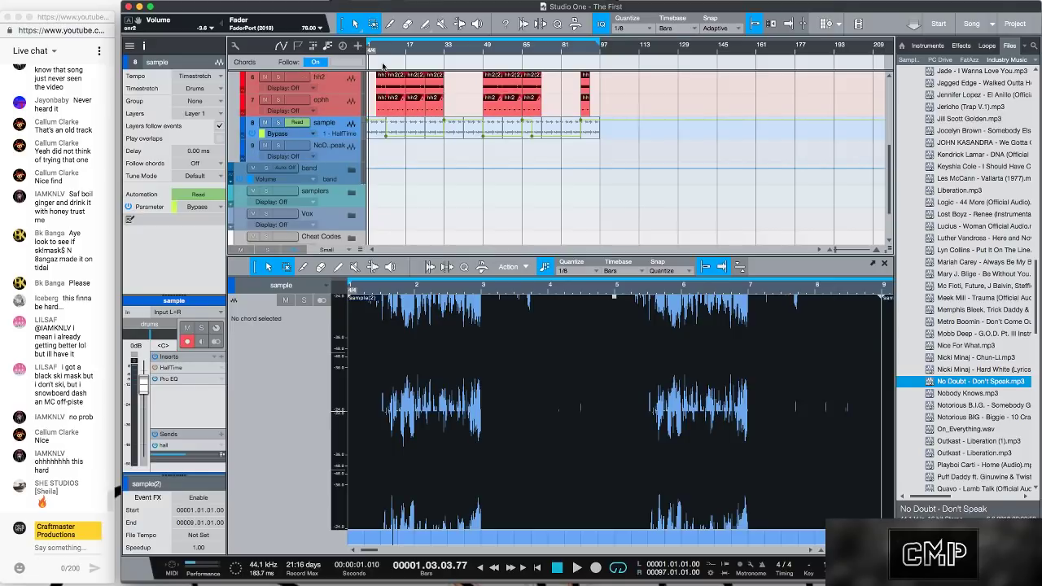
{"action": "key", "text": "e"}
{"action": "key", "text": "e"}
{"action": "key", "text": "e"}
{"action": "key", "text": "e"}
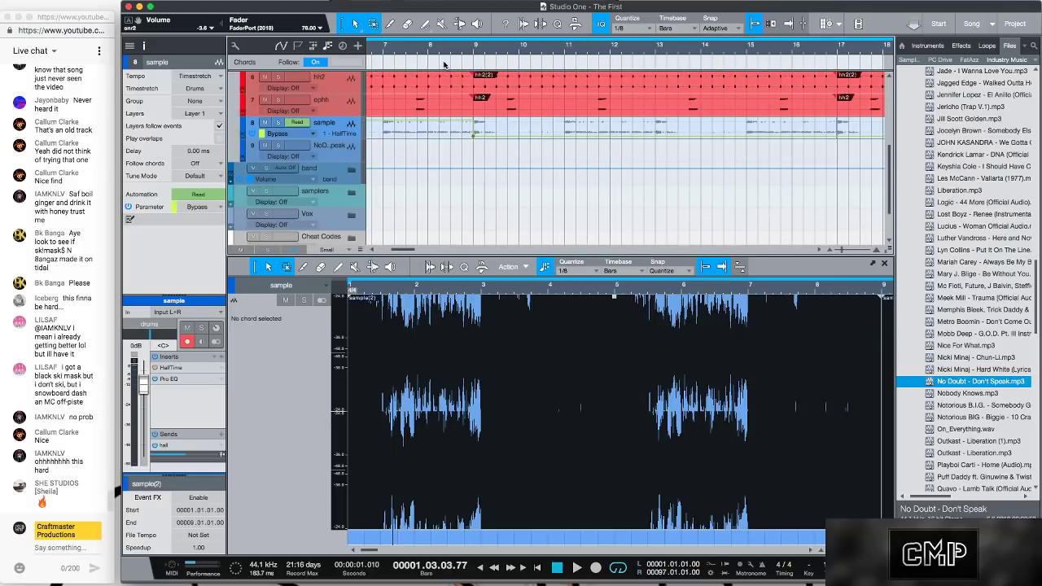
{"action": "key", "text": "e"}
{"action": "key", "text": "e"}
{"action": "key", "text": "e"}
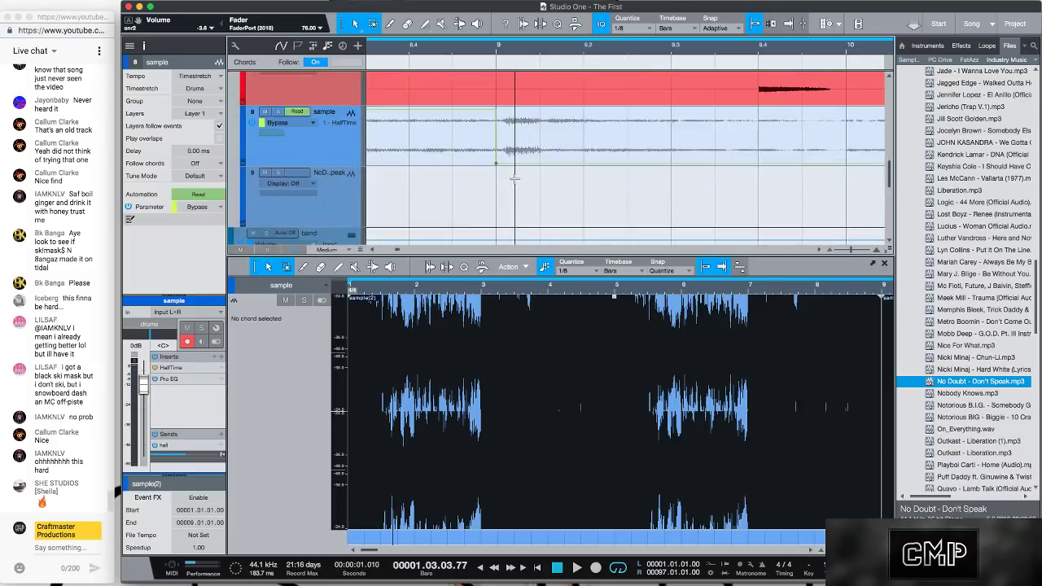
{"action": "key", "text": "shift+e"}
{"action": "key", "text": "shift+w"}
{"action": "key", "text": "w"}
{"action": "key", "text": "w"}
{"action": "key", "text": "w"}
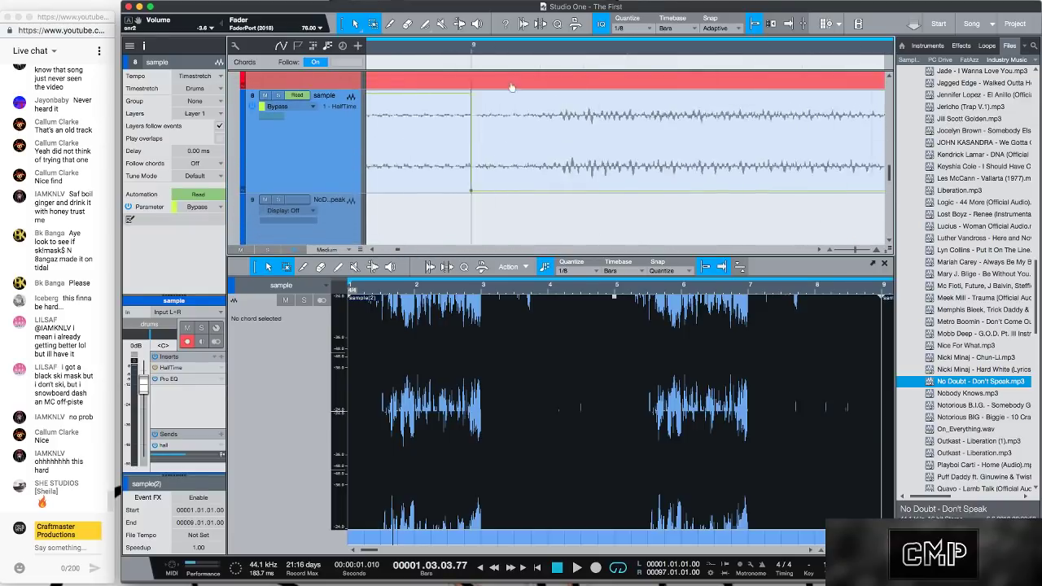
{"action": "key", "text": "w"}
{"action": "key", "text": "w"}
{"action": "key", "text": "w"}
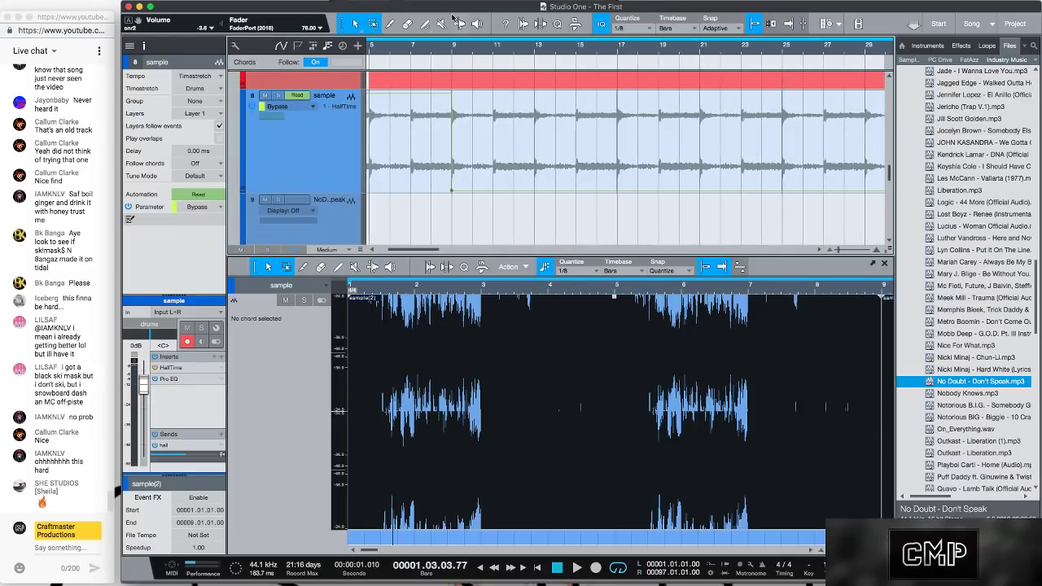
{"action": "key", "text": "w"}
{"action": "key", "text": "w"}
{"action": "key", "text": "w"}
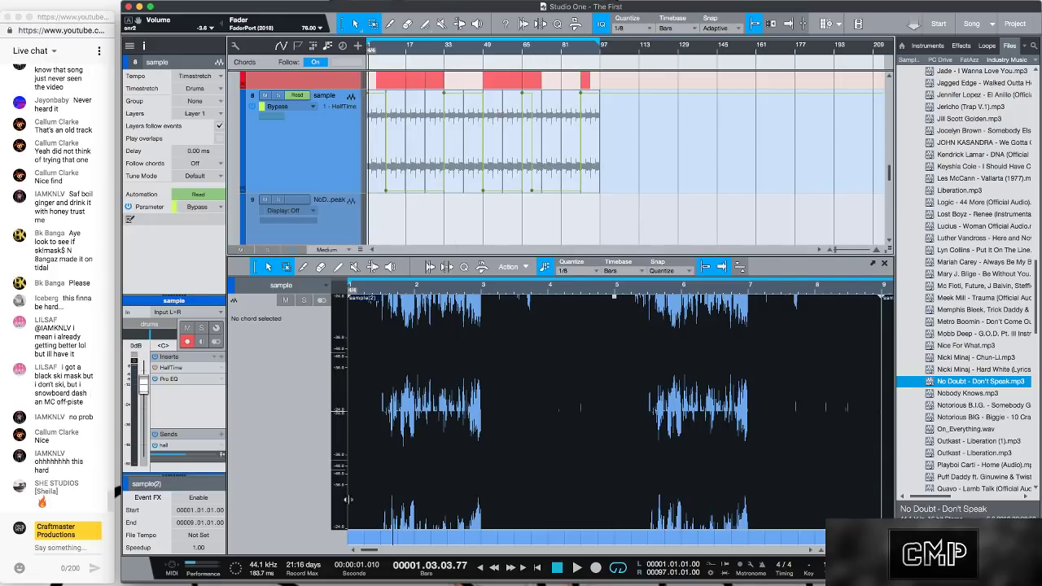
Switch to TIDAL, move its window over the arrangement and widen it
{"action": "mouse_move", "coordinate": [477, 574]}
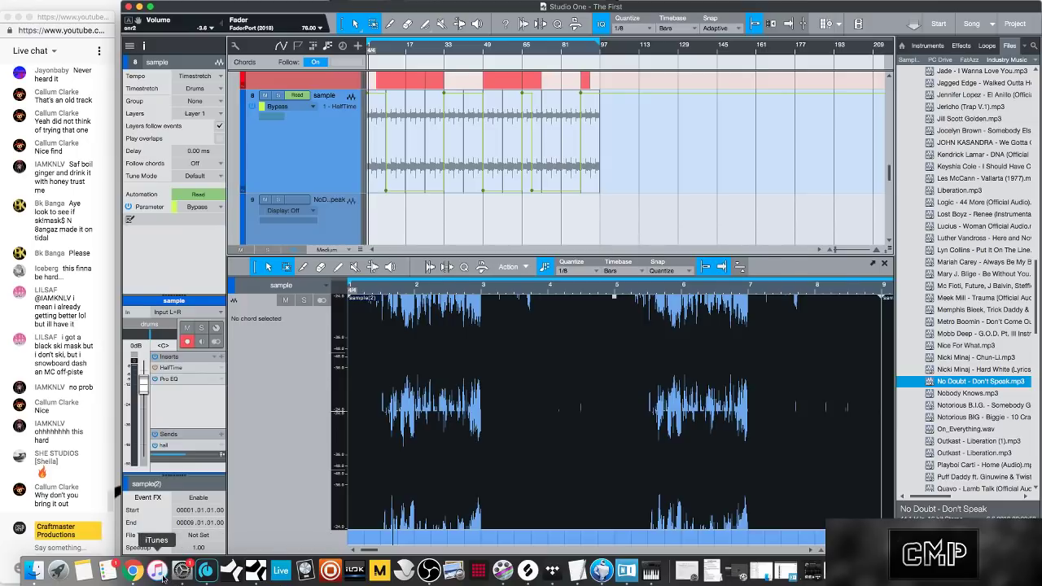
{"action": "left_click", "coordinate": [553, 571]}
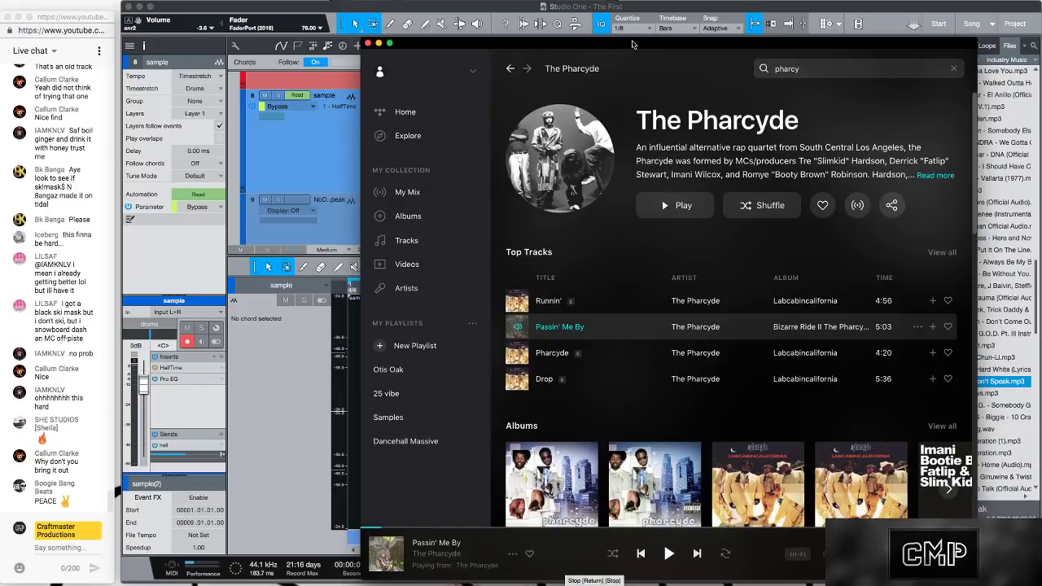
{"action": "left_click_drag", "start_coordinate": [632, 42], "coordinate": [500, 55]}
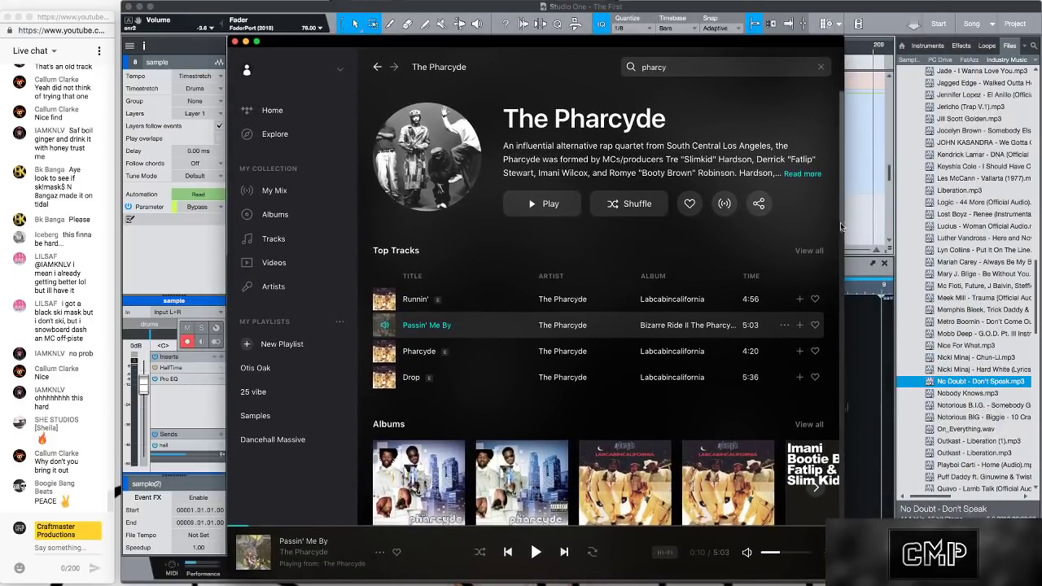
{"action": "left_click_drag", "start_coordinate": [844, 238], "coordinate": [1017, 233]}
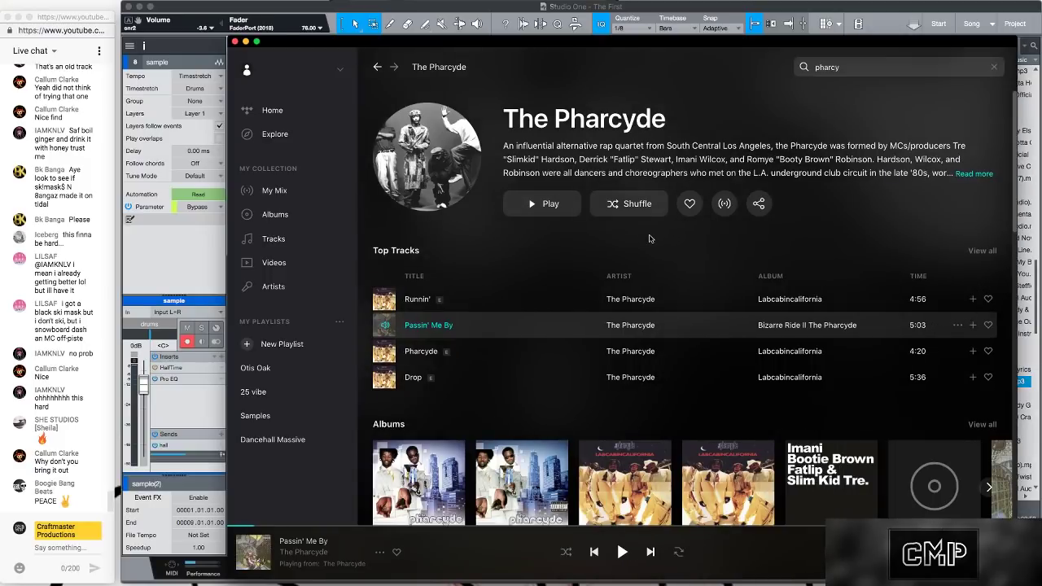
Search the music catalogue for the chat viewer's artist name and show the full results
{"action": "left_click", "coordinate": [850, 69]}
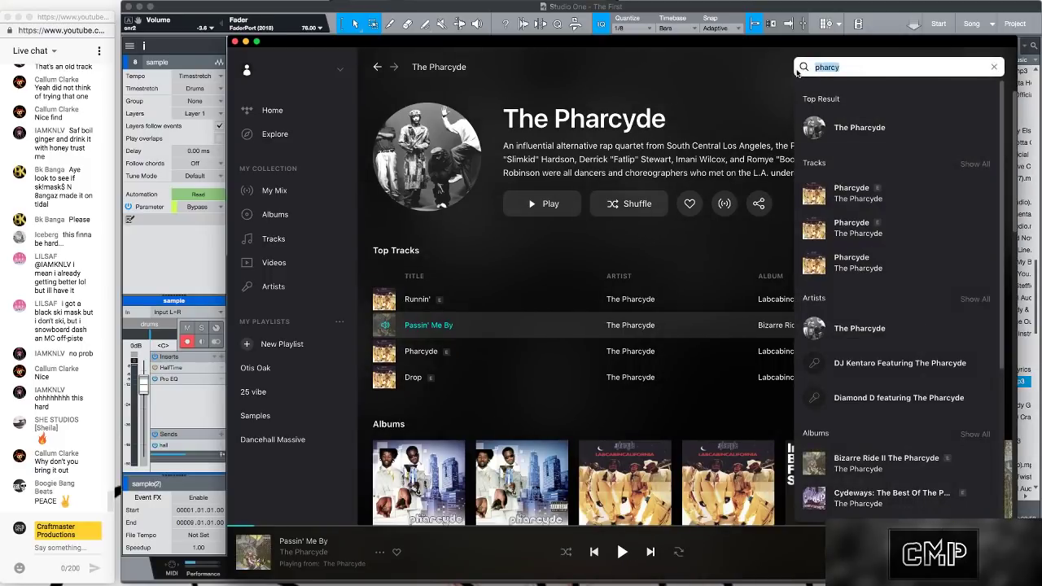
{"action": "key", "text": "BackSpace"}
{"action": "type", "text": "bk"}
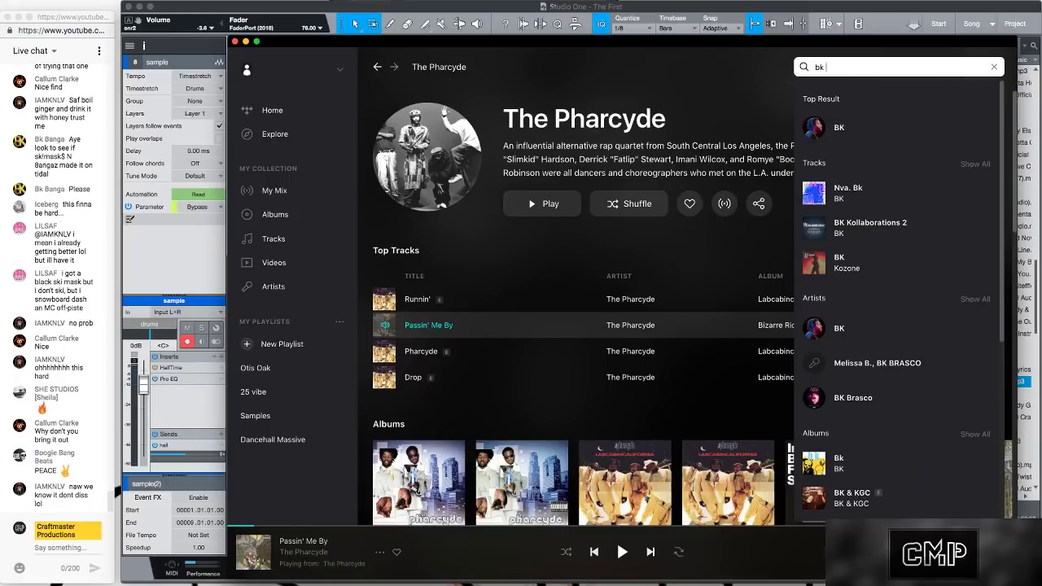
{"action": "type", "text": "ba"}
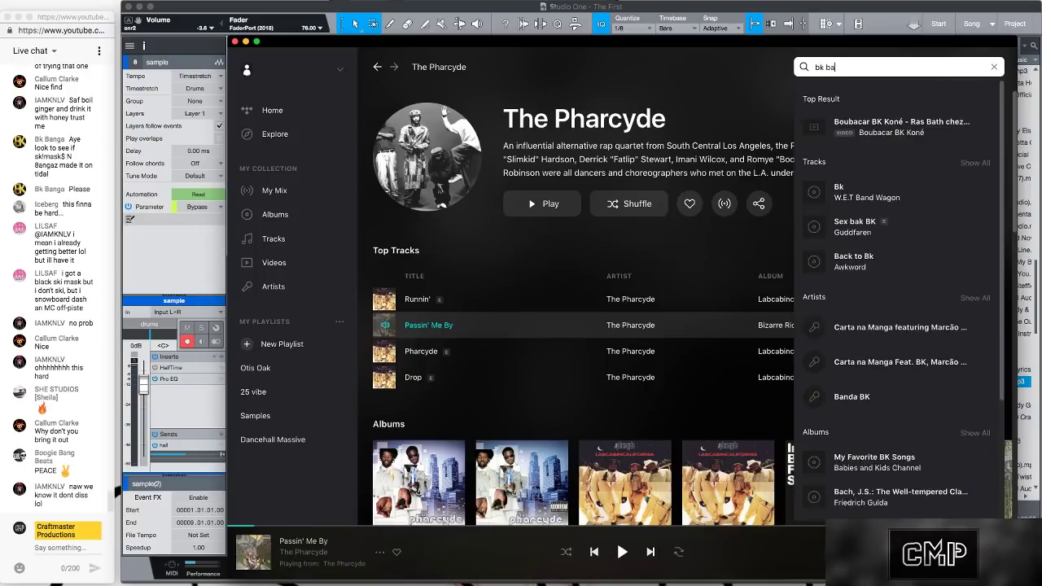
{"action": "type", "text": "nga"}
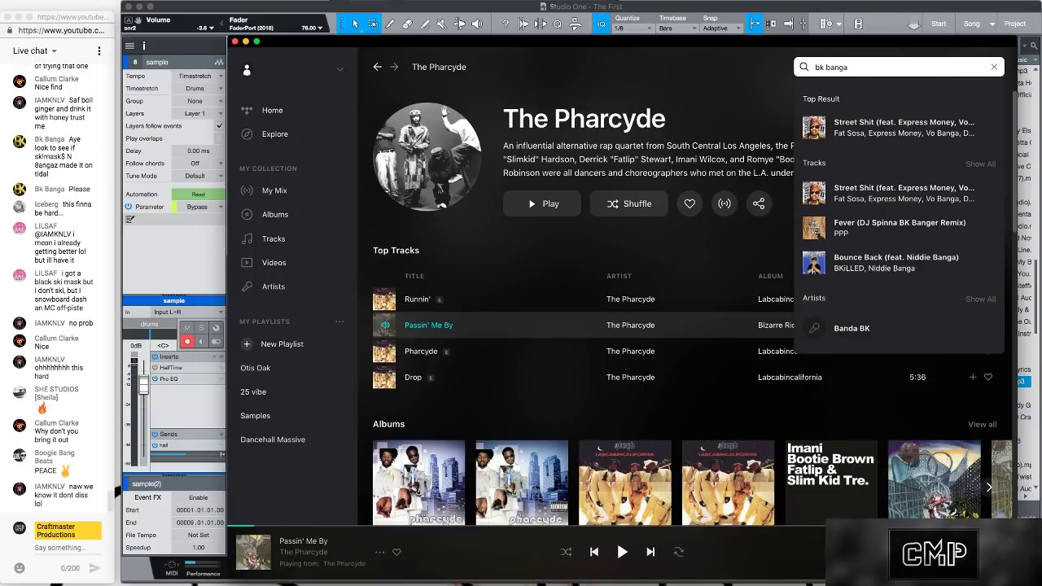
{"action": "key", "text": "Return"}
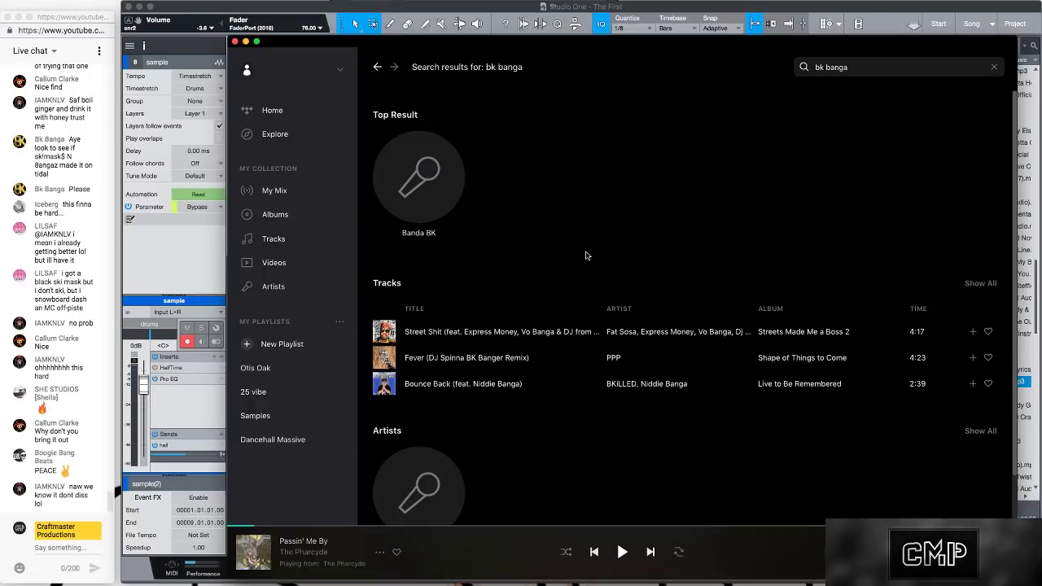
Search the catalogue for "ski masks" and look through the album results for a matching release
{"action": "left_click", "coordinate": [858, 67]}
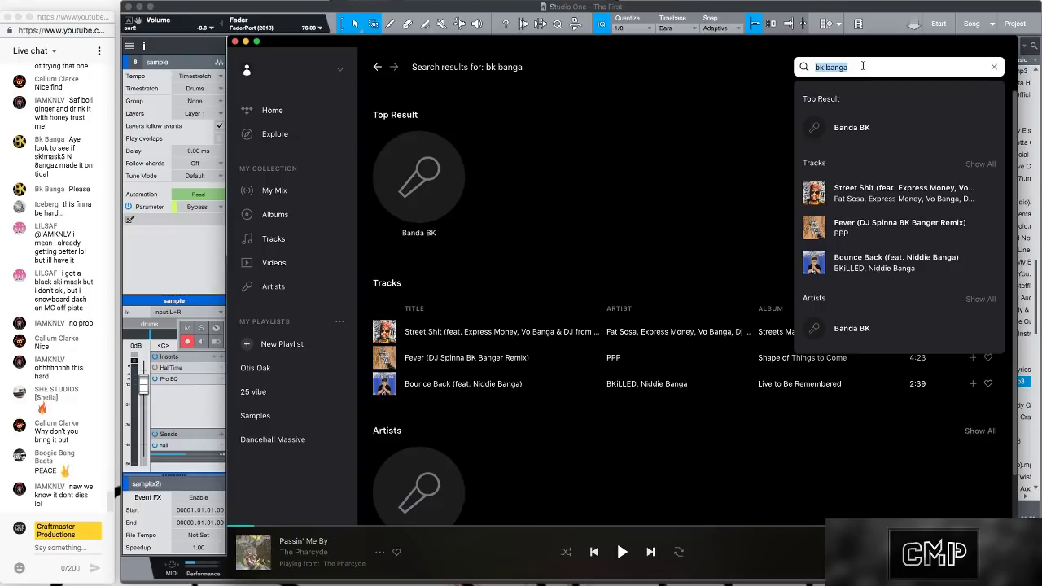
{"action": "type", "text": "ski"}
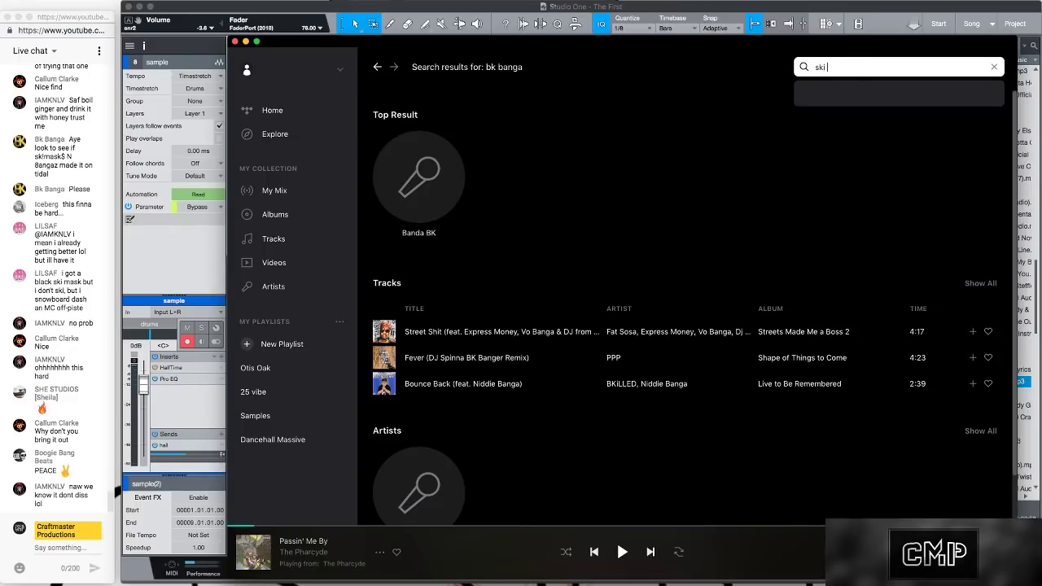
{"action": "type", "text": " masks"}
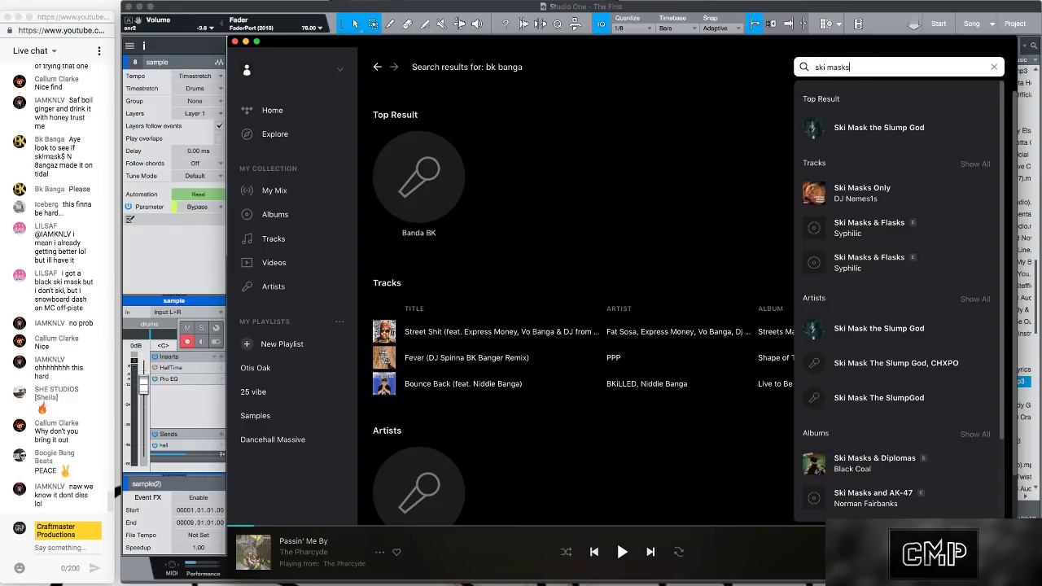
{"action": "key", "text": "Return"}
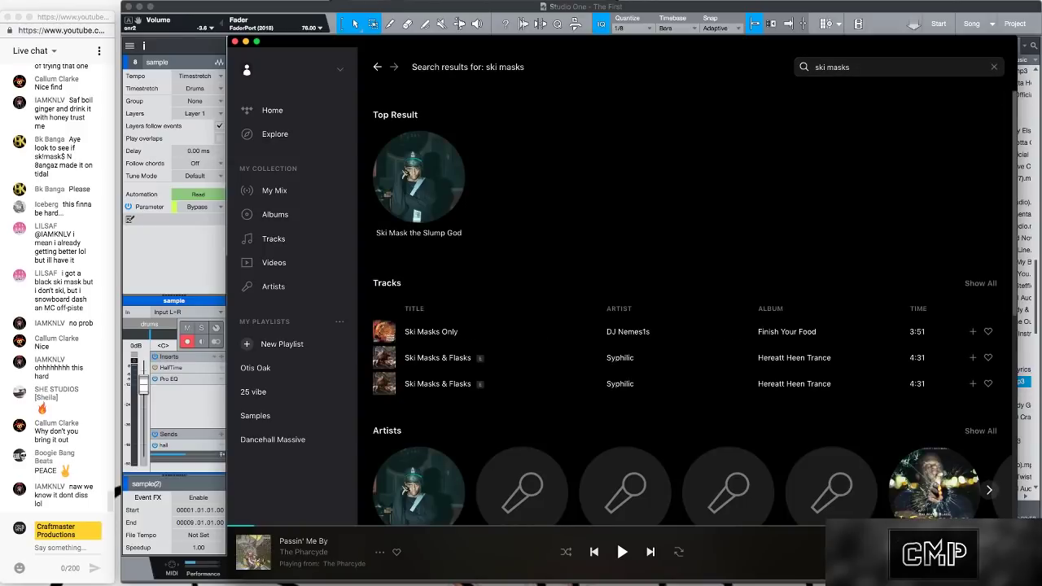
{"action": "scroll", "coordinate": [526, 346], "scroll_direction": "down", "scroll_amount": 6}
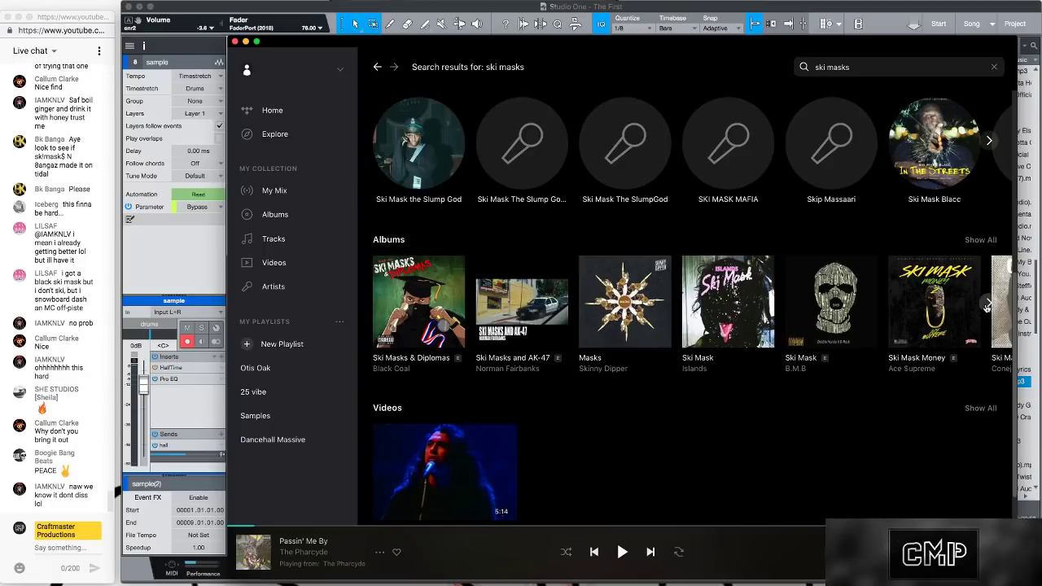
{"action": "left_click", "coordinate": [986, 304]}
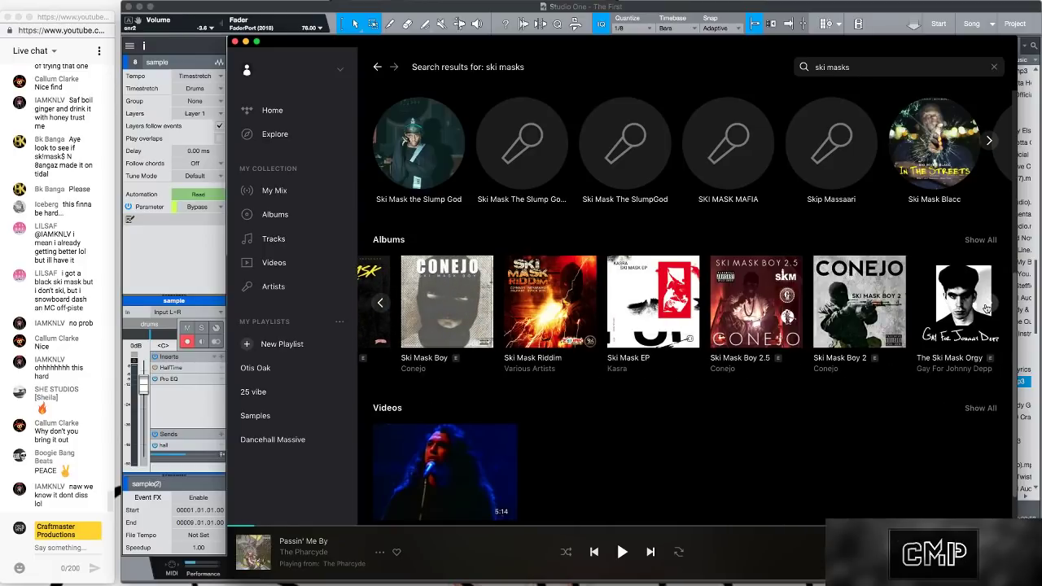
{"action": "left_click", "coordinate": [986, 306]}
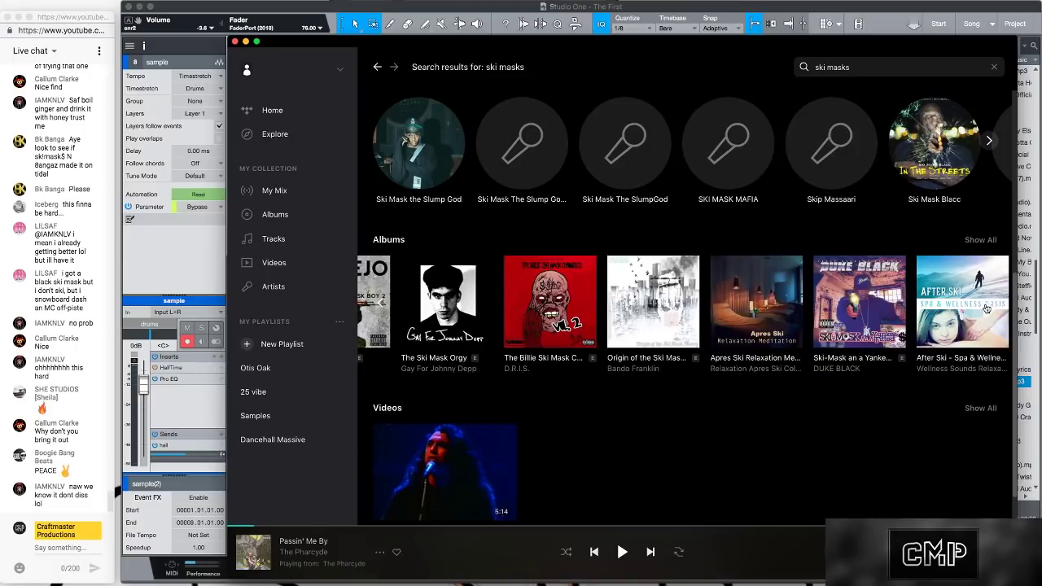
{"action": "left_click", "coordinate": [986, 306]}
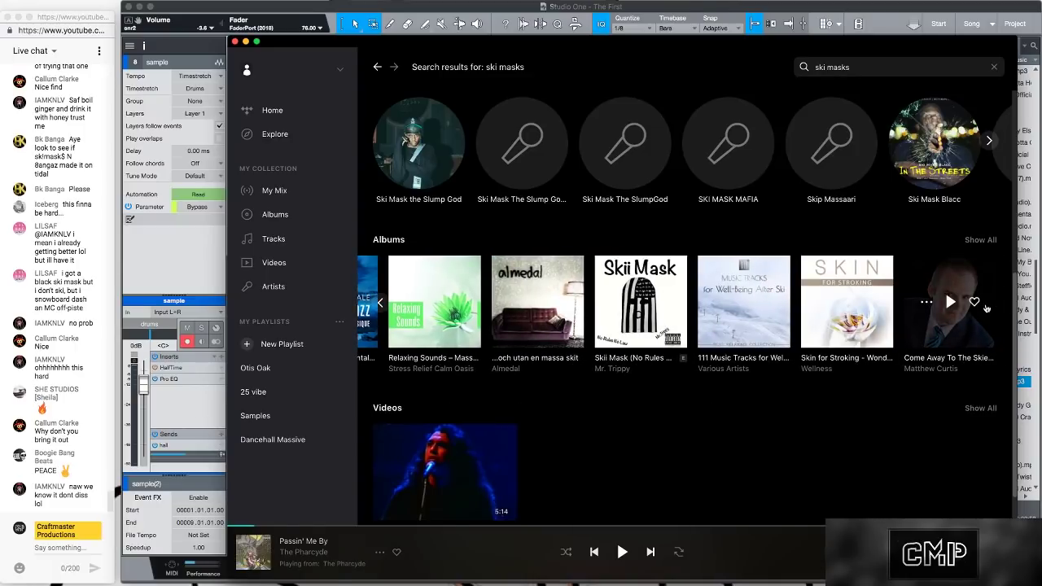
Open the album Come Away To The Skies (High Lonesome Mass) and examine its track list and the artist's other albums
{"action": "left_click", "coordinate": [987, 308]}
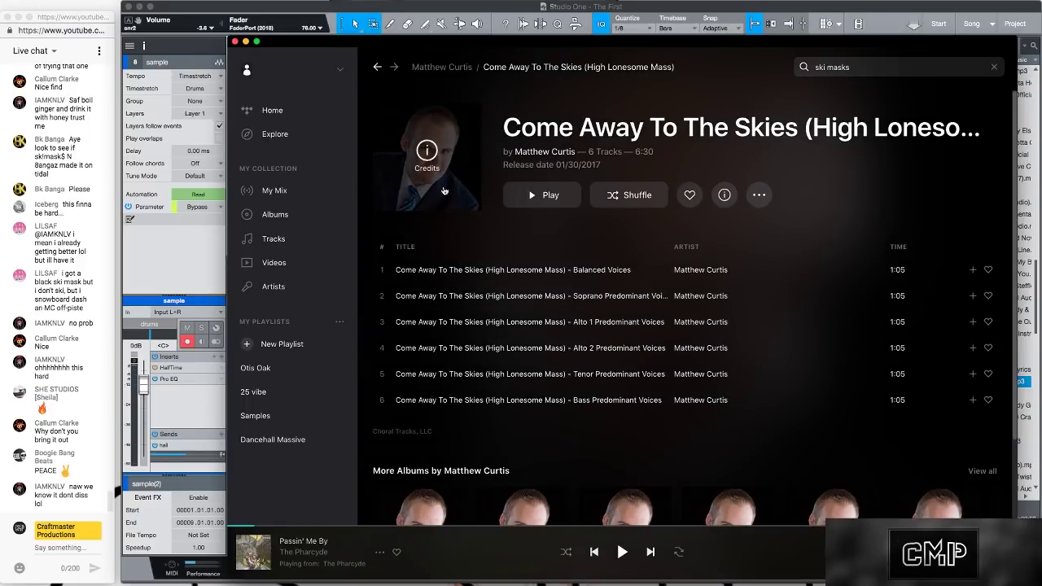
{"action": "scroll", "coordinate": [594, 464], "scroll_direction": "down", "scroll_amount": 3}
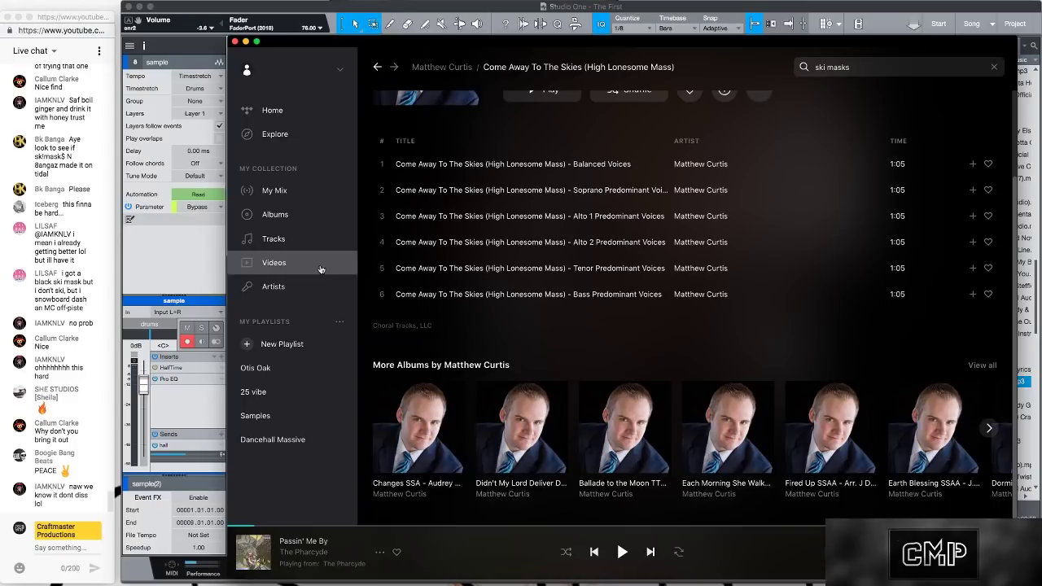
{"action": "scroll", "coordinate": [568, 304], "scroll_direction": "up", "scroll_amount": 1}
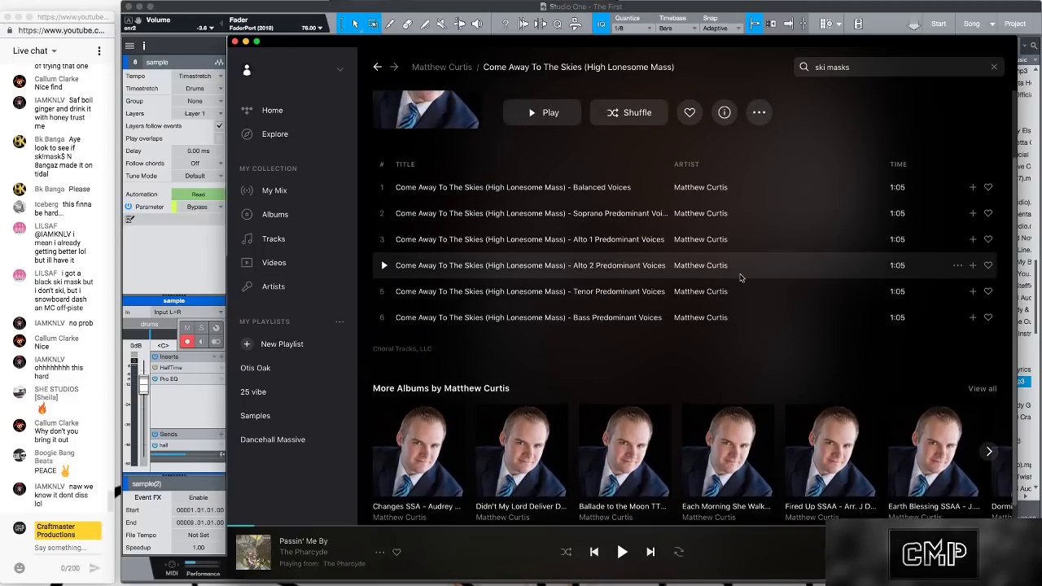
{"action": "scroll", "coordinate": [742, 273], "scroll_direction": "up", "scroll_amount": 3}
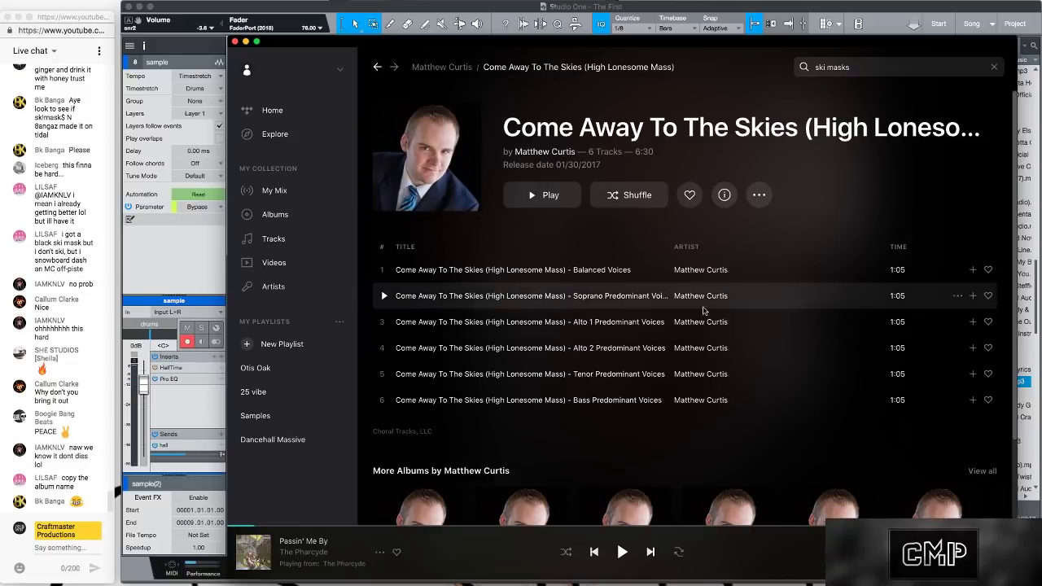
{"action": "scroll", "coordinate": [703, 310], "scroll_direction": "down", "scroll_amount": 3}
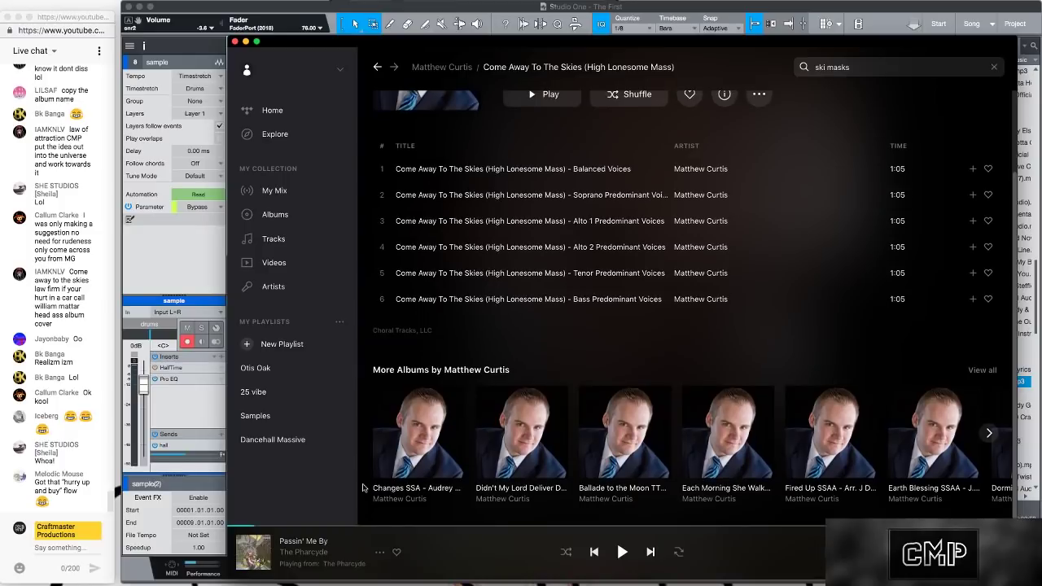
{"action": "scroll", "coordinate": [363, 486], "scroll_direction": "up", "scroll_amount": 3}
{"action": "scroll", "coordinate": [363, 487], "scroll_direction": "down", "scroll_amount": 3}
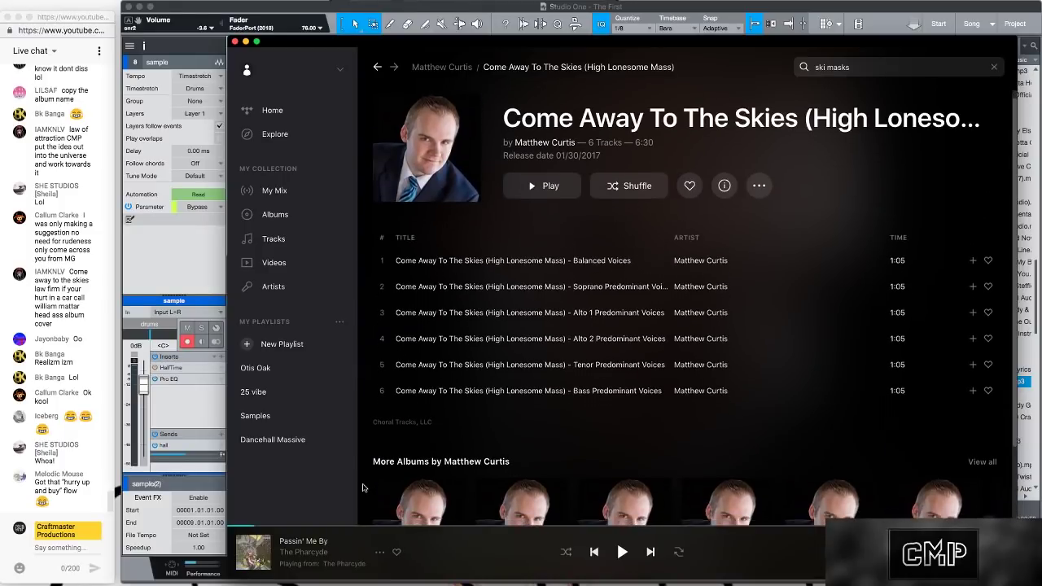
{"action": "scroll", "coordinate": [363, 487], "scroll_direction": "up", "scroll_amount": 3}
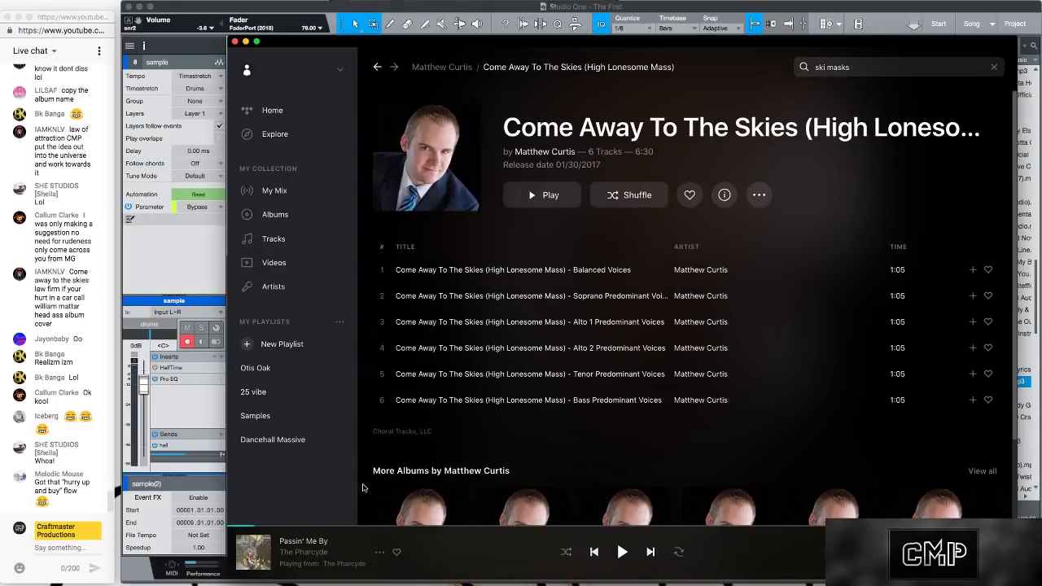
{"action": "scroll", "coordinate": [362, 487], "scroll_direction": "down", "scroll_amount": 2}
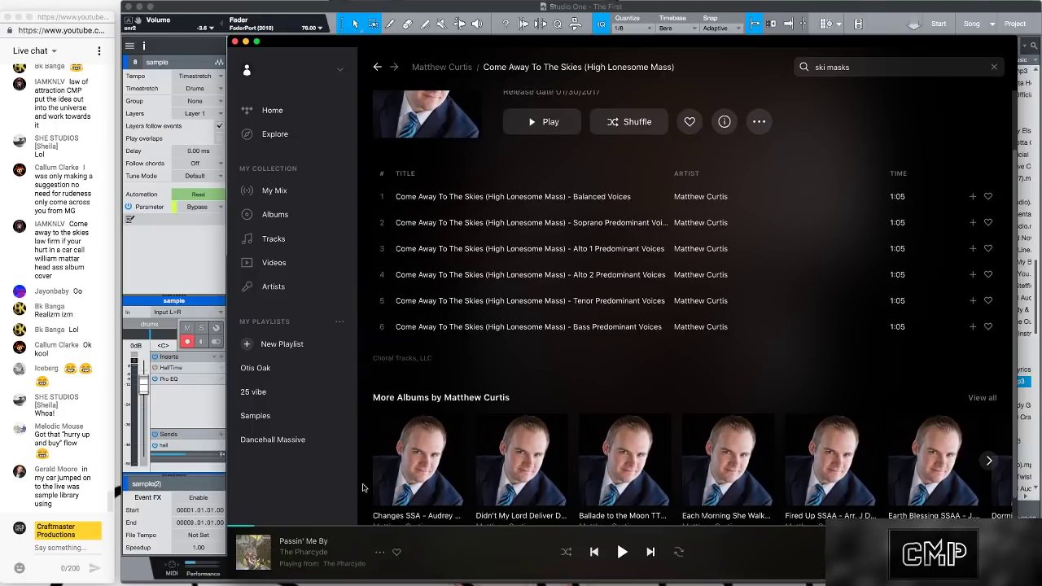
{"action": "scroll", "coordinate": [363, 487], "scroll_direction": "down", "scroll_amount": 1}
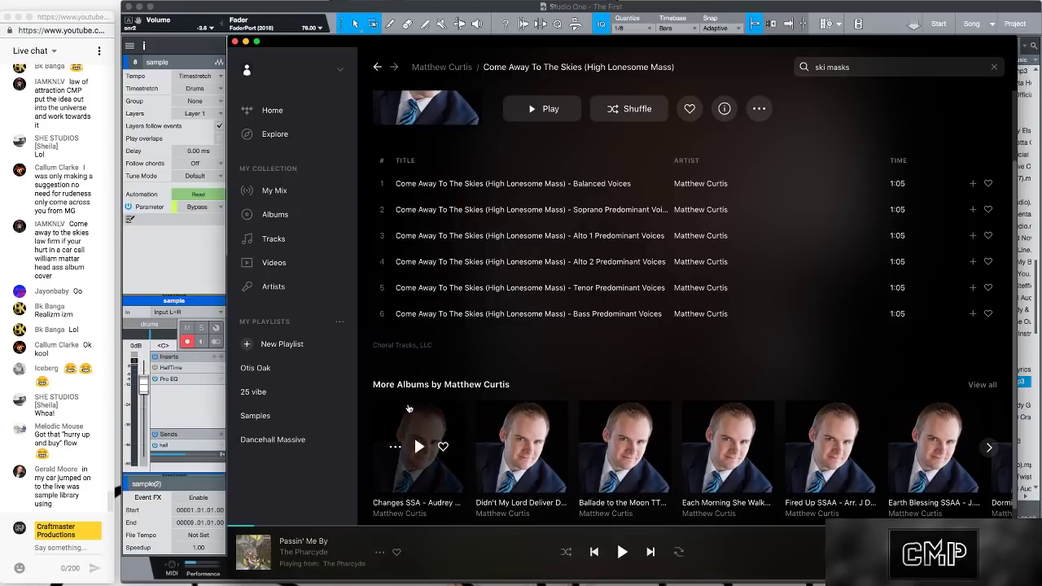
{"action": "scroll", "coordinate": [483, 461], "scroll_direction": "up", "scroll_amount": 2}
{"action": "scroll", "coordinate": [456, 455], "scroll_direction": "down", "scroll_amount": 3}
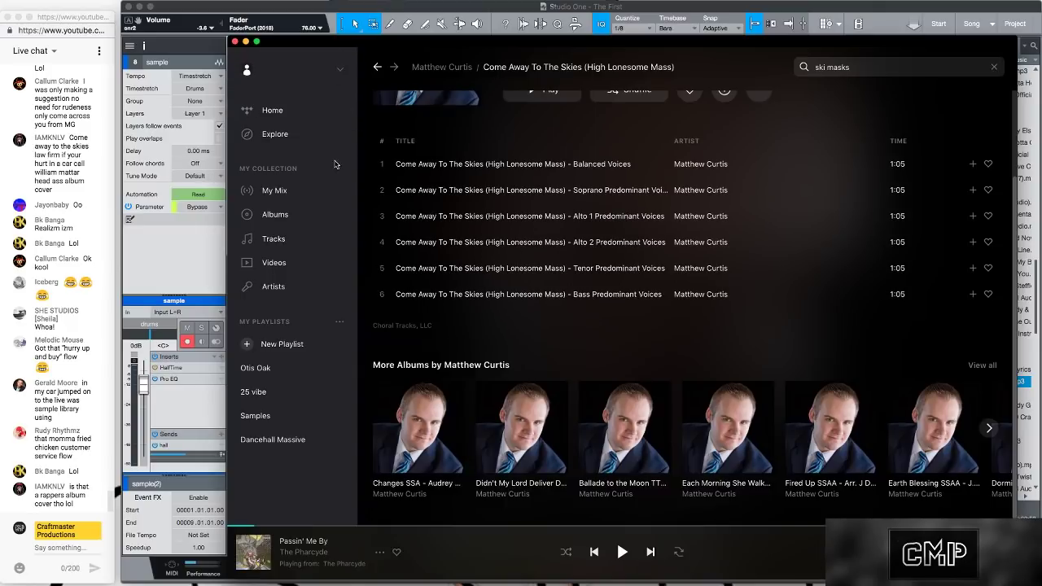
Put the TIDAL window away and switch to the Chrome window
{"action": "left_click", "coordinate": [247, 40]}
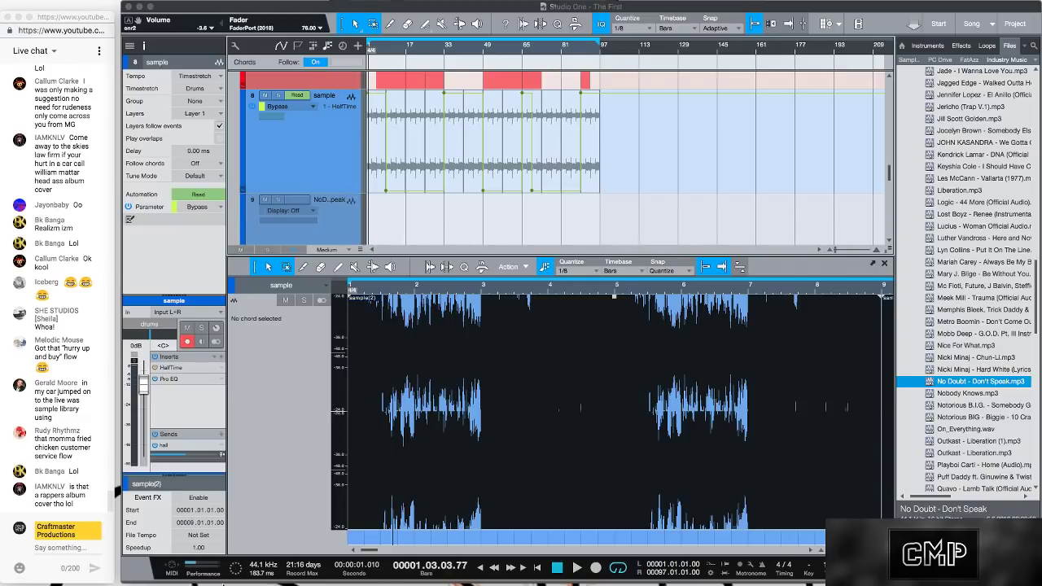
{"action": "mouse_move", "coordinate": [196, 575]}
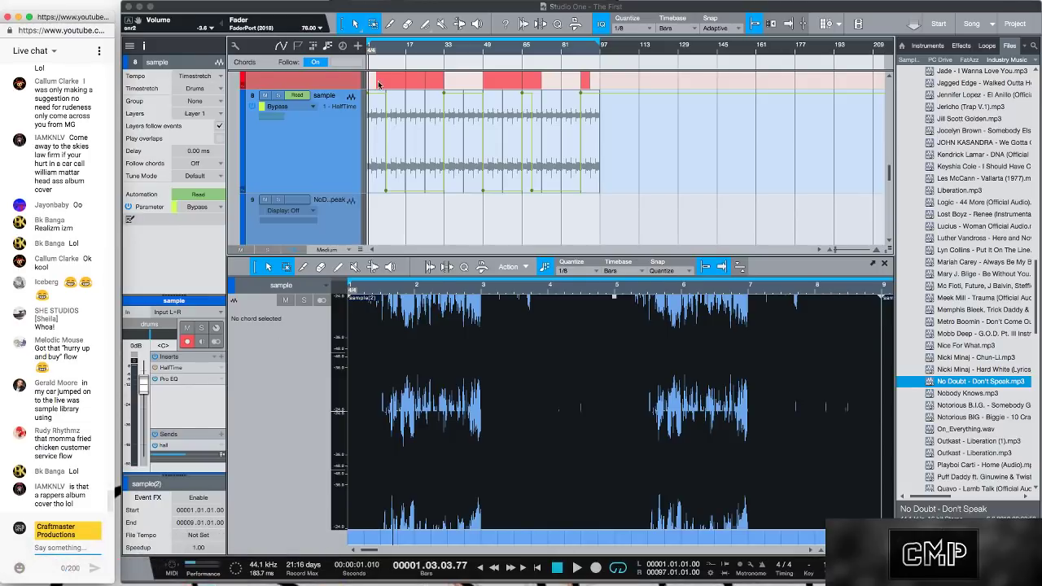
{"action": "mouse_move", "coordinate": [276, 9]}
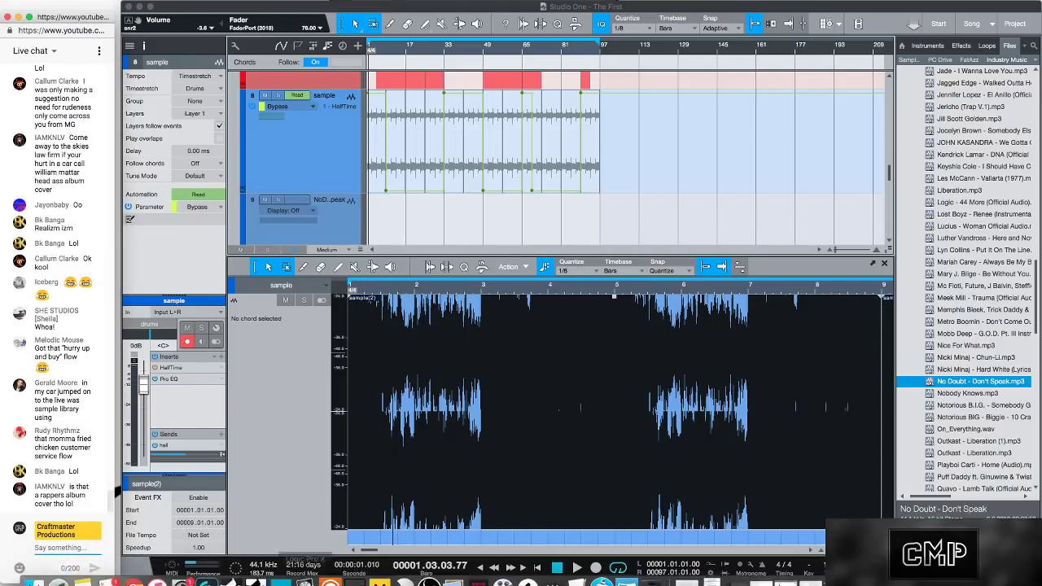
{"action": "left_click", "coordinate": [132, 569]}
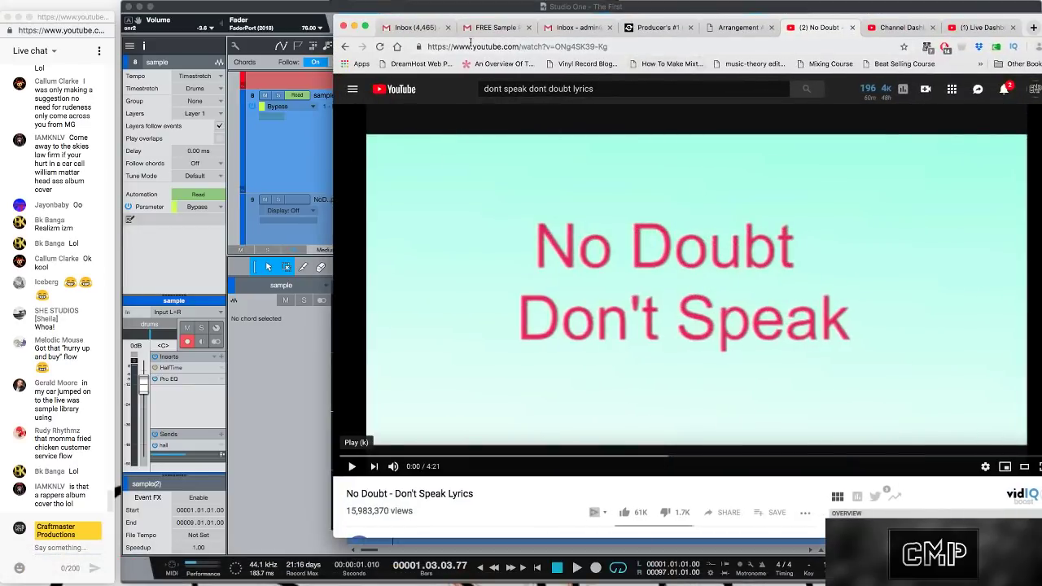
Load twitter.com in the Arrangement Arsenal browser tab and show the account's notifications
{"action": "left_click", "coordinate": [733, 28]}
{"action": "left_click", "coordinate": [705, 47]}
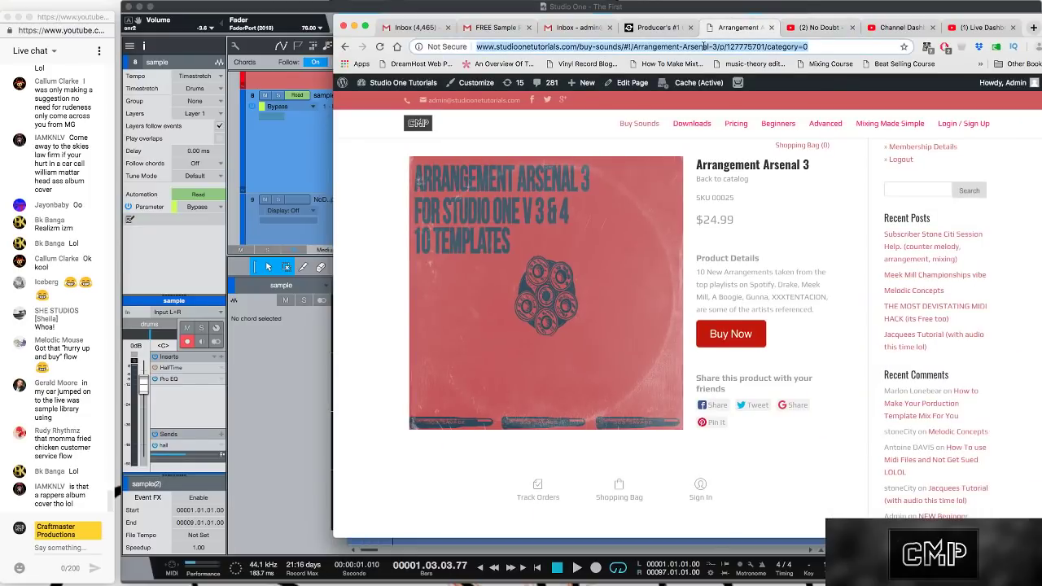
{"action": "type", "text": "twi"}
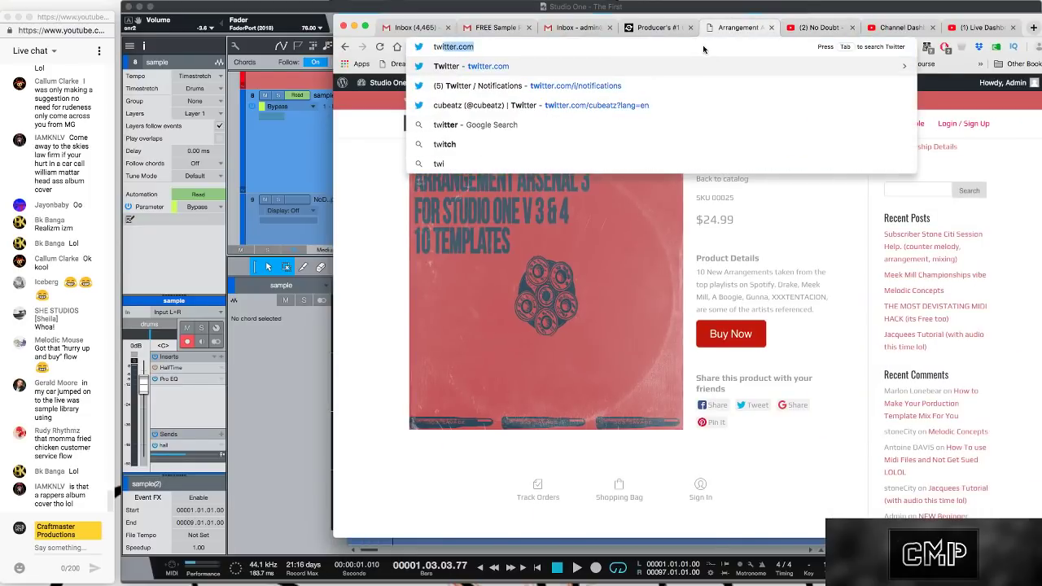
{"action": "key", "text": "Return"}
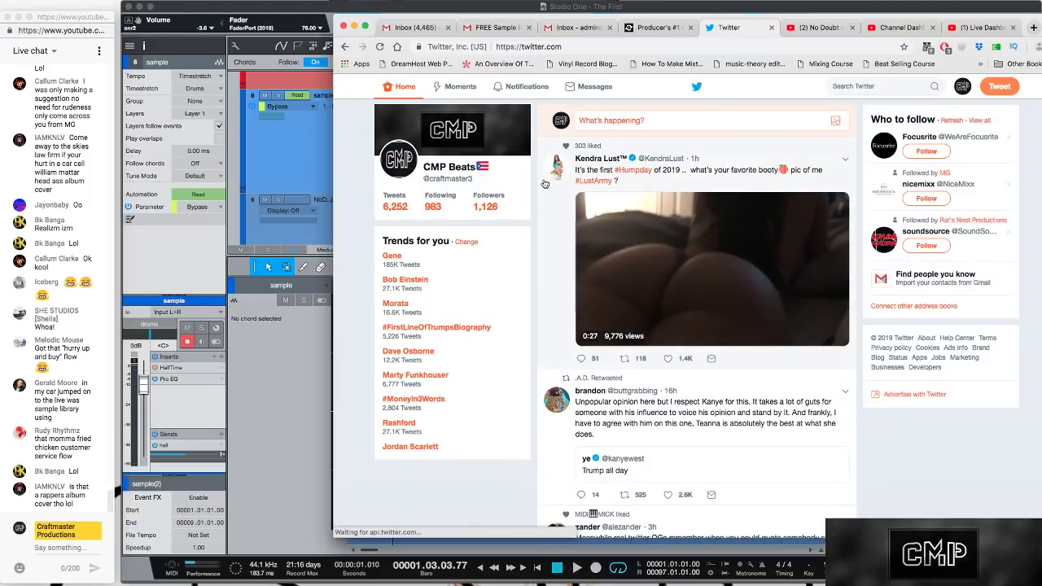
{"action": "left_click", "coordinate": [502, 90]}
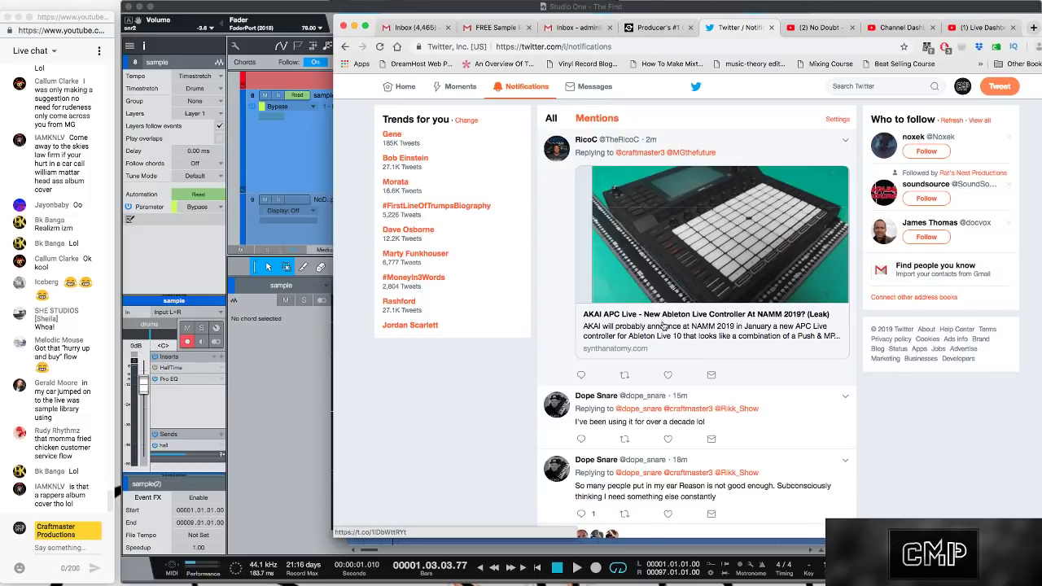
Open the linked AKAI APC Live article from the newest mention and view its introduction and controller photo
{"action": "left_click", "coordinate": [685, 270]}
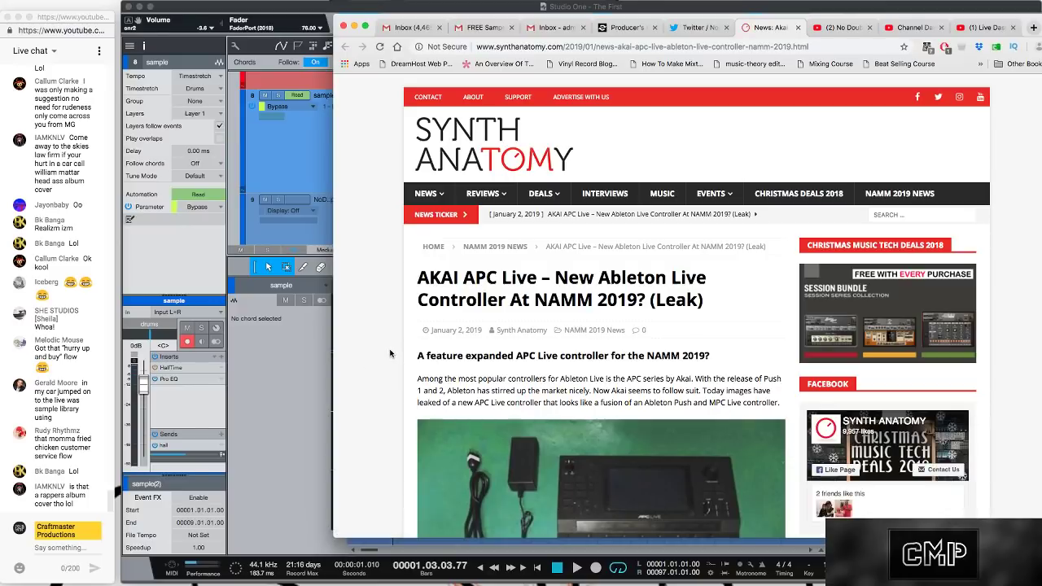
{"action": "scroll", "coordinate": [391, 351], "scroll_direction": "down", "scroll_amount": 2}
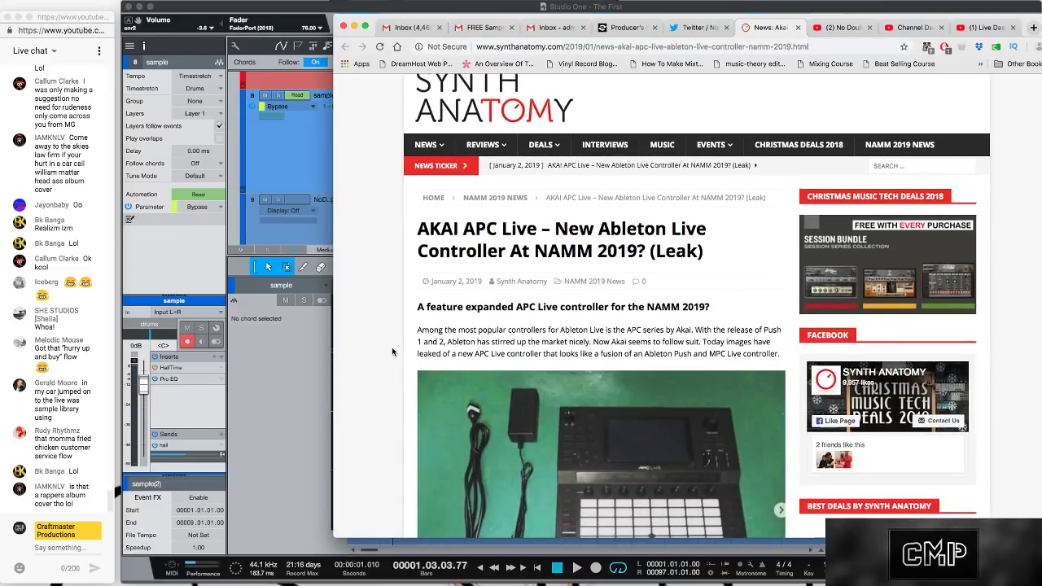
{"action": "scroll", "coordinate": [392, 351], "scroll_direction": "down", "scroll_amount": 2}
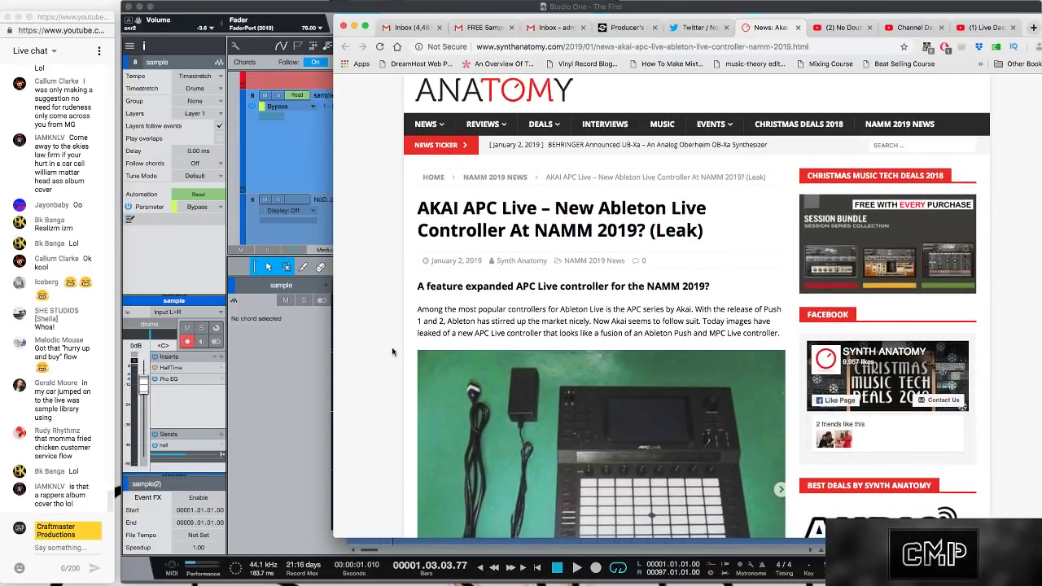
{"action": "scroll", "coordinate": [392, 352], "scroll_direction": "down", "scroll_amount": 2}
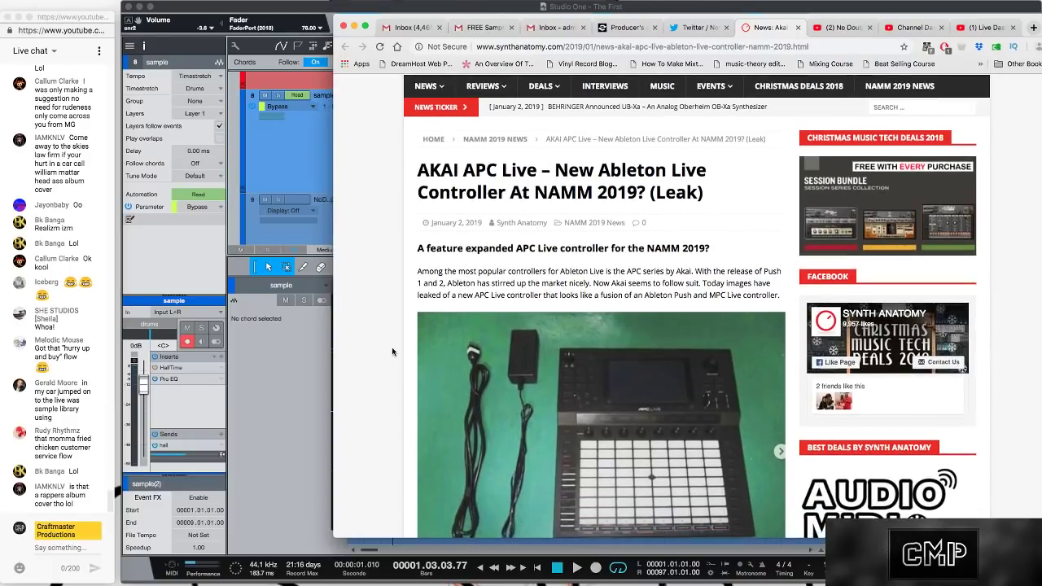
Read the AKAI APC Live article's introduction and its pad layout paragraph, examining the top-view controller photo
{"action": "scroll", "coordinate": [392, 351], "scroll_direction": "down", "scroll_amount": 1}
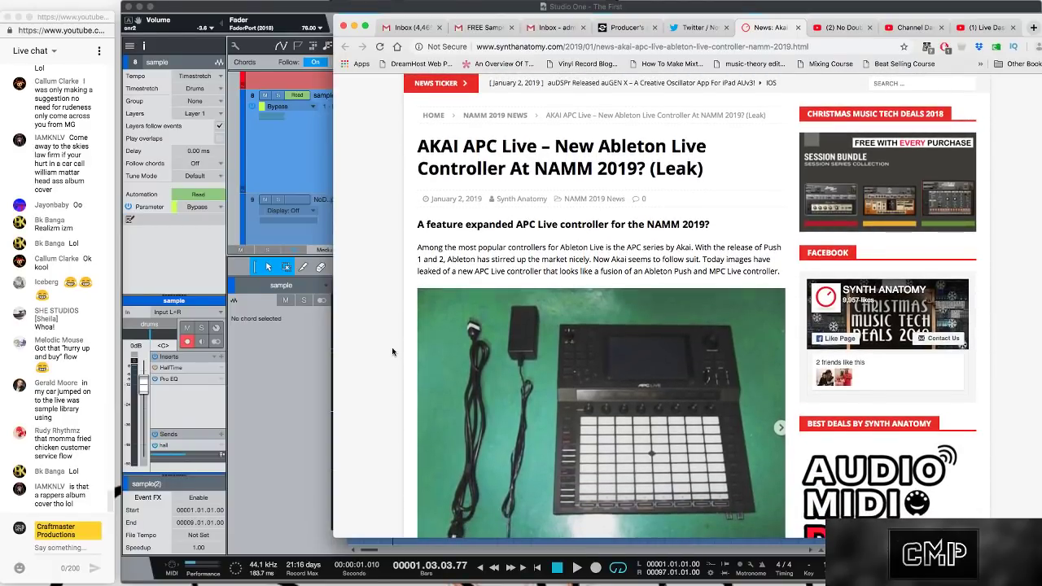
{"action": "scroll", "coordinate": [391, 351], "scroll_direction": "down", "scroll_amount": 3}
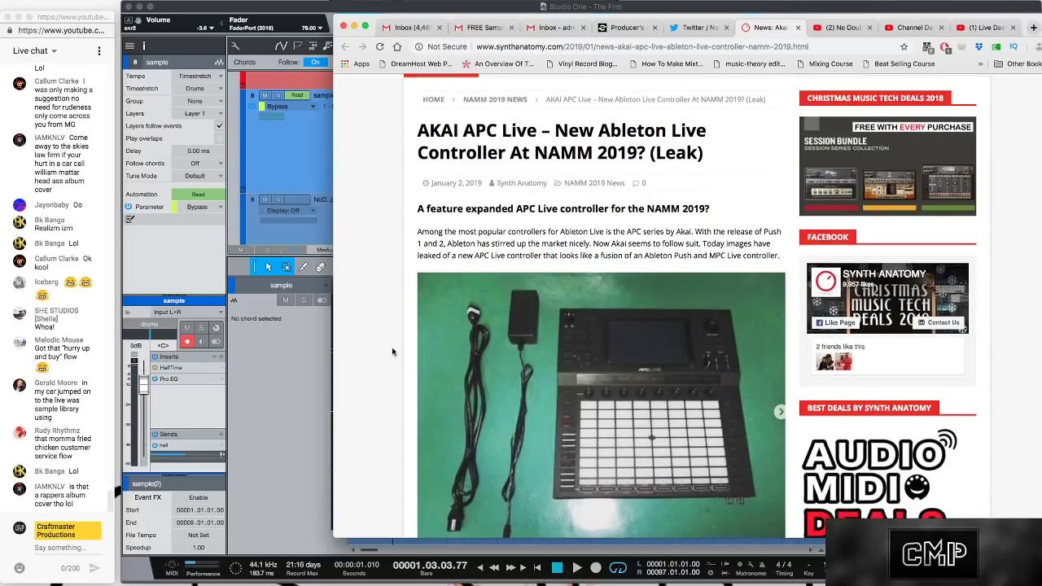
{"action": "scroll", "coordinate": [392, 352], "scroll_direction": "down", "scroll_amount": 1}
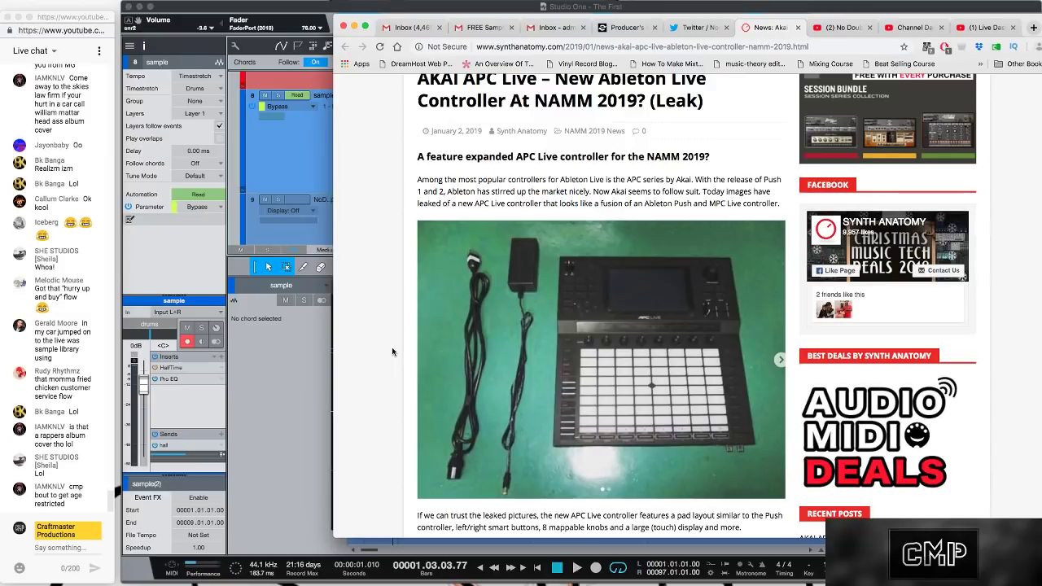
{"action": "scroll", "coordinate": [391, 347], "scroll_direction": "down", "scroll_amount": 1}
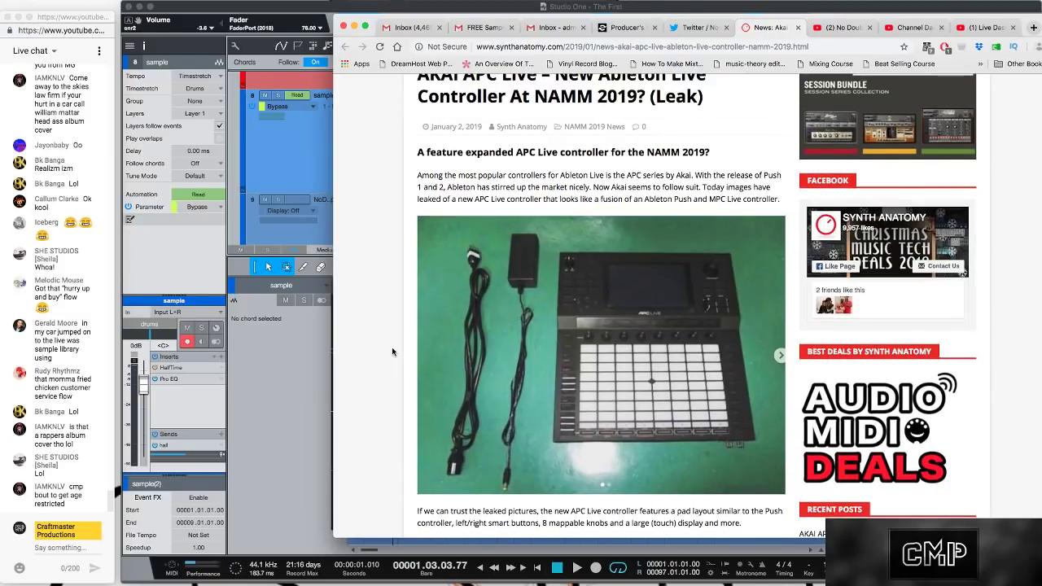
{"action": "scroll", "coordinate": [392, 351], "scroll_direction": "down", "scroll_amount": 5}
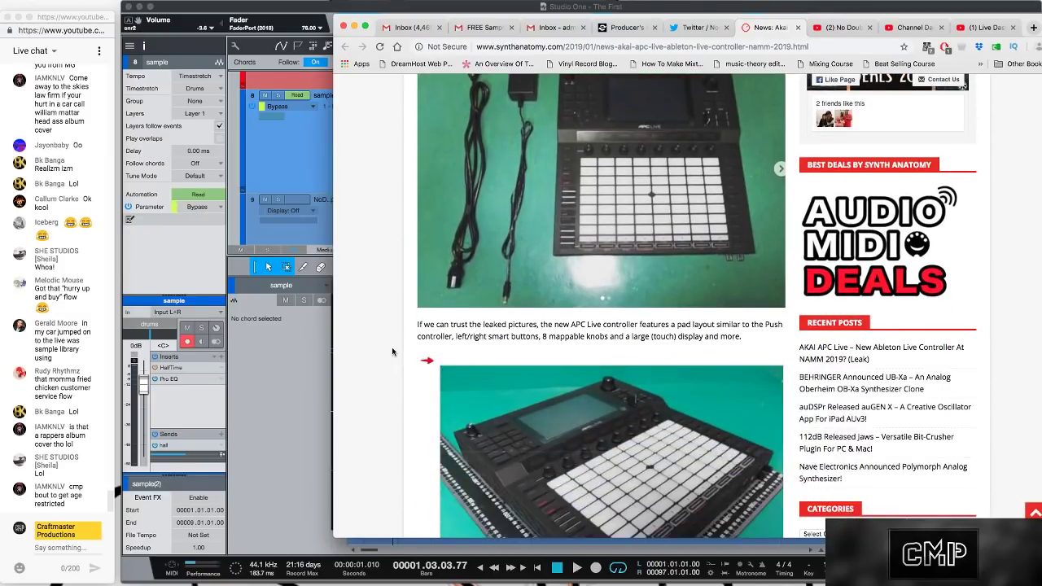
{"action": "scroll", "coordinate": [391, 350], "scroll_direction": "down", "scroll_amount": 3}
{"action": "scroll", "coordinate": [391, 351], "scroll_direction": "down", "scroll_amount": 1}
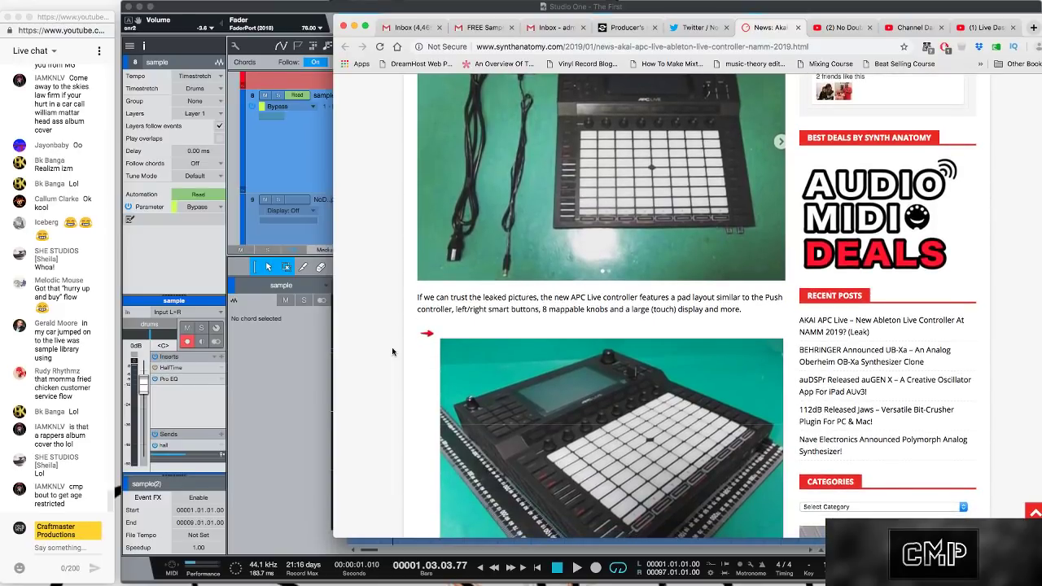
{"action": "scroll", "coordinate": [391, 352], "scroll_direction": "down", "scroll_amount": 1}
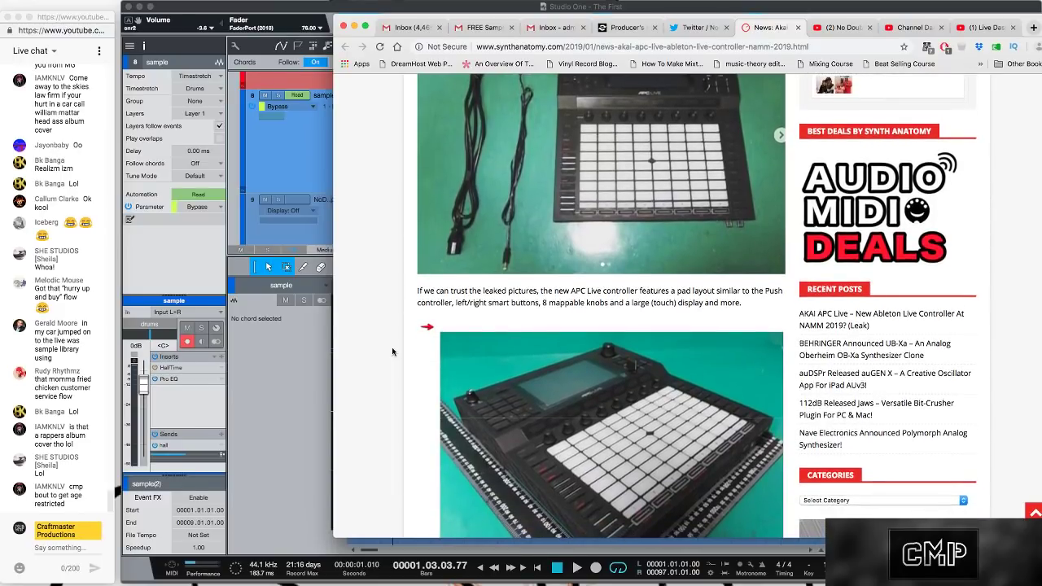
{"action": "scroll", "coordinate": [391, 351], "scroll_direction": "down", "scroll_amount": 1}
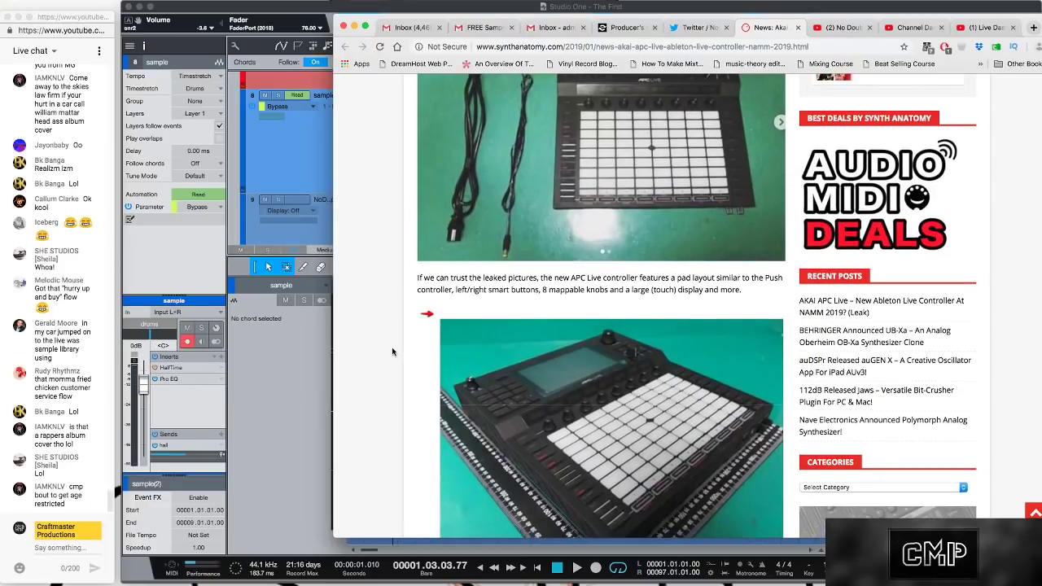
{"action": "scroll", "coordinate": [392, 351], "scroll_direction": "down", "scroll_amount": 1}
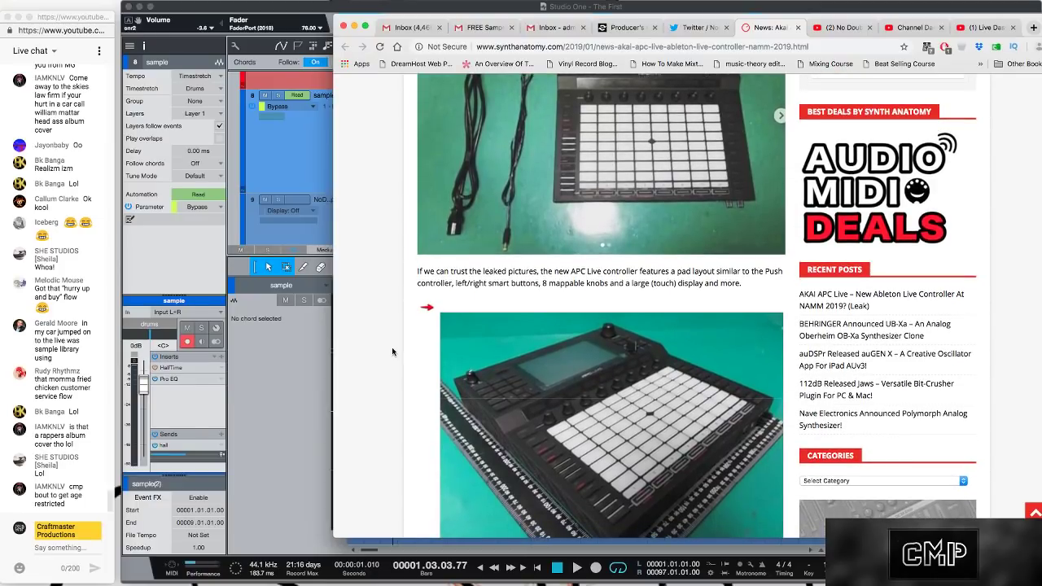
Examine the angled controller photo and read the article's paragraph on the back panel's audio, MIDI and CV/Gate connections
{"action": "scroll", "coordinate": [391, 347], "scroll_direction": "down", "scroll_amount": 5}
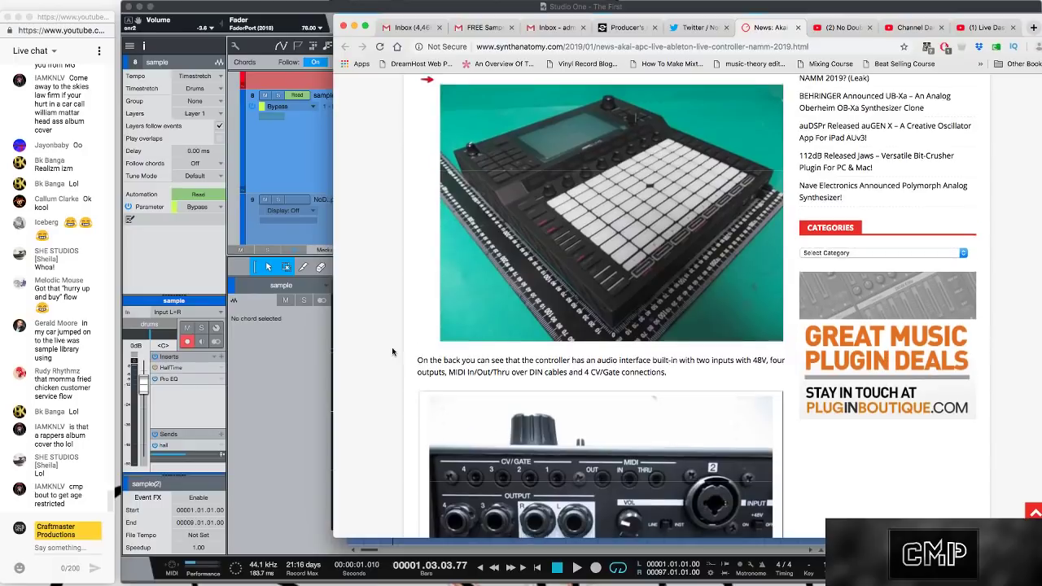
{"action": "scroll", "coordinate": [392, 352], "scroll_direction": "down", "scroll_amount": 1}
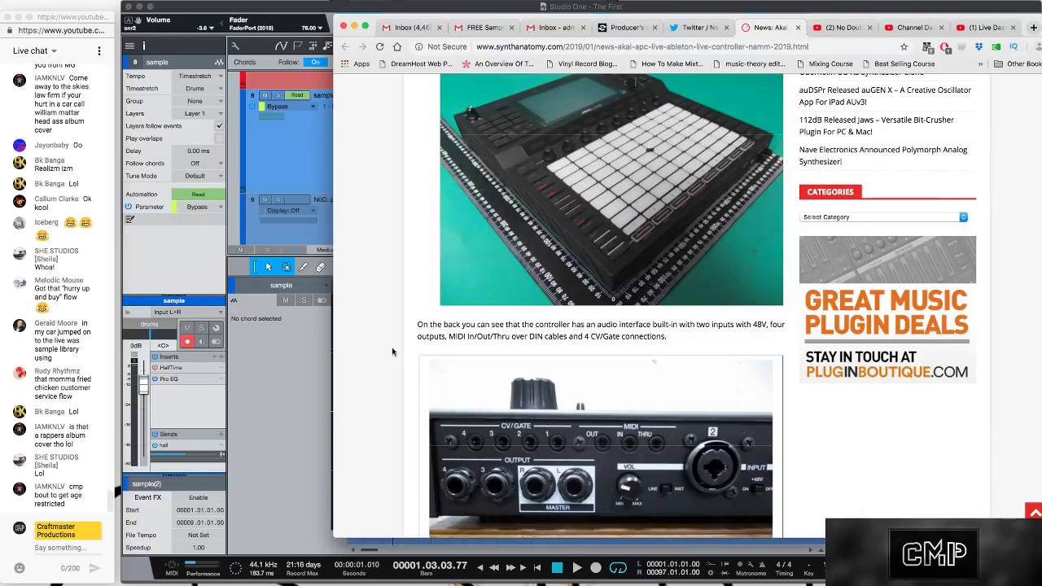
{"action": "scroll", "coordinate": [391, 347], "scroll_direction": "down", "scroll_amount": 1}
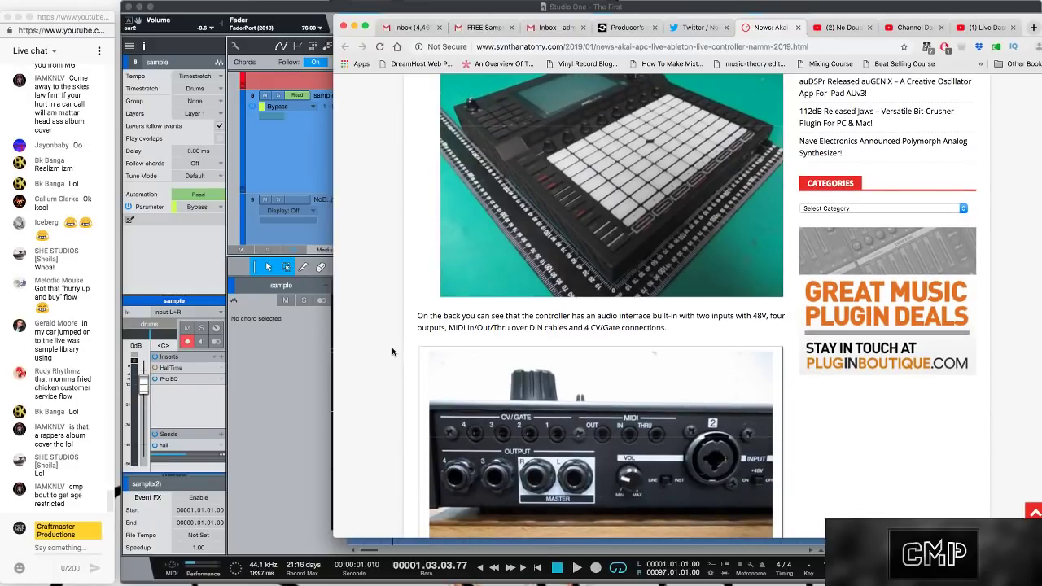
{"action": "scroll", "coordinate": [391, 351], "scroll_direction": "down", "scroll_amount": 1}
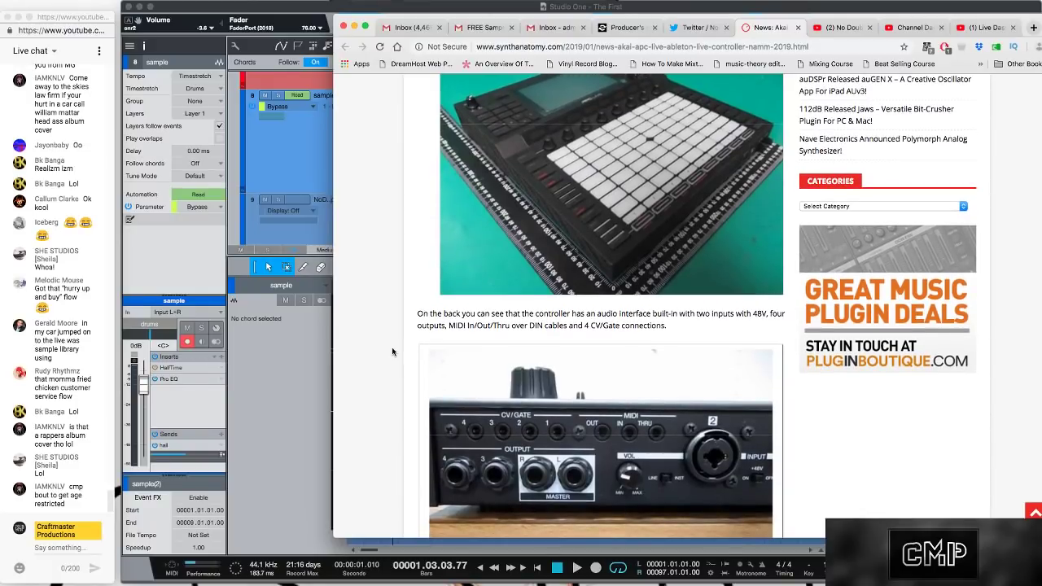
{"action": "scroll", "coordinate": [391, 351], "scroll_direction": "down", "scroll_amount": 1}
{"action": "scroll", "coordinate": [392, 346], "scroll_direction": "down", "scroll_amount": 1}
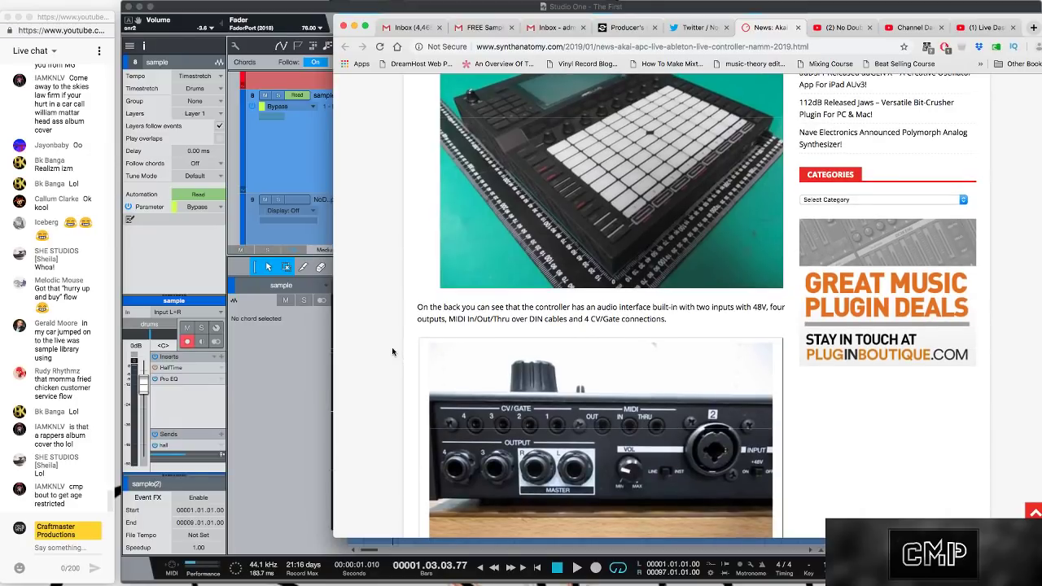
{"action": "scroll", "coordinate": [392, 347], "scroll_direction": "down", "scroll_amount": 1}
{"action": "scroll", "coordinate": [392, 347], "scroll_direction": "down", "scroll_amount": 5}
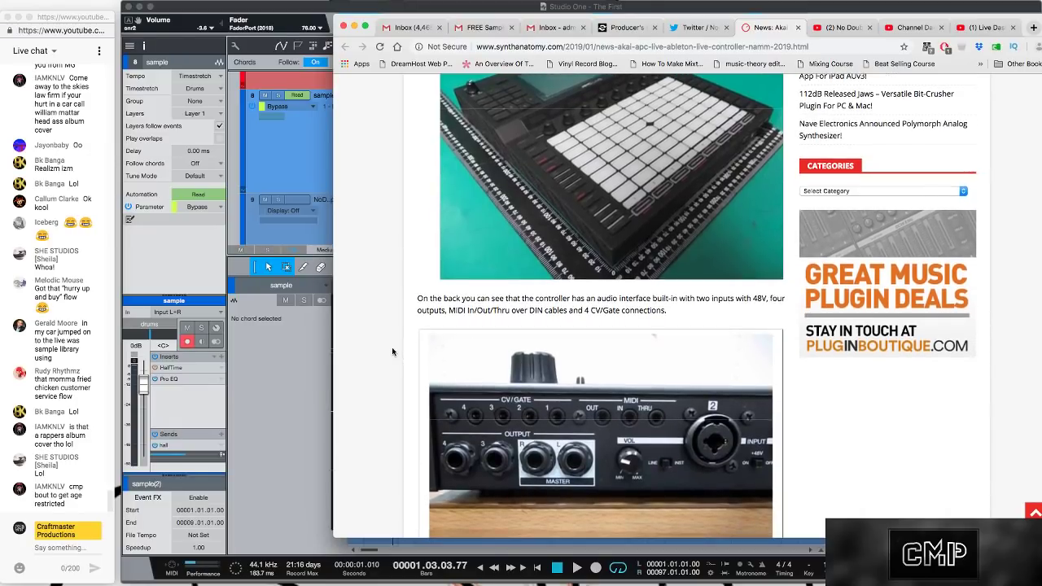
Read the article's sections on the right-side and front connections through to its source and related articles
{"action": "scroll", "coordinate": [392, 347], "scroll_direction": "down", "scroll_amount": 8}
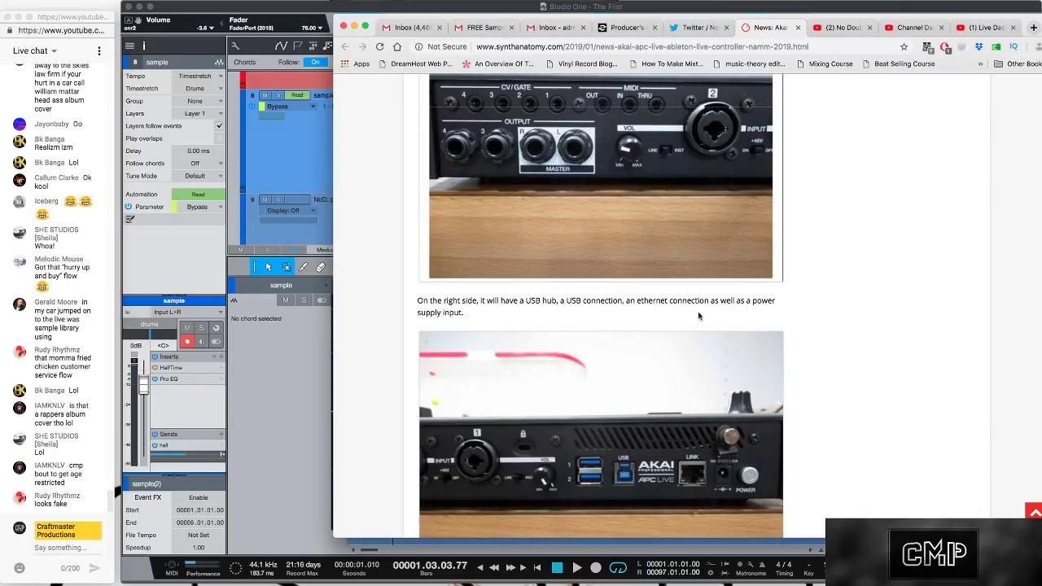
{"action": "scroll", "coordinate": [376, 404], "scroll_direction": "down", "scroll_amount": 5}
{"action": "scroll", "coordinate": [376, 407], "scroll_direction": "down", "scroll_amount": 1}
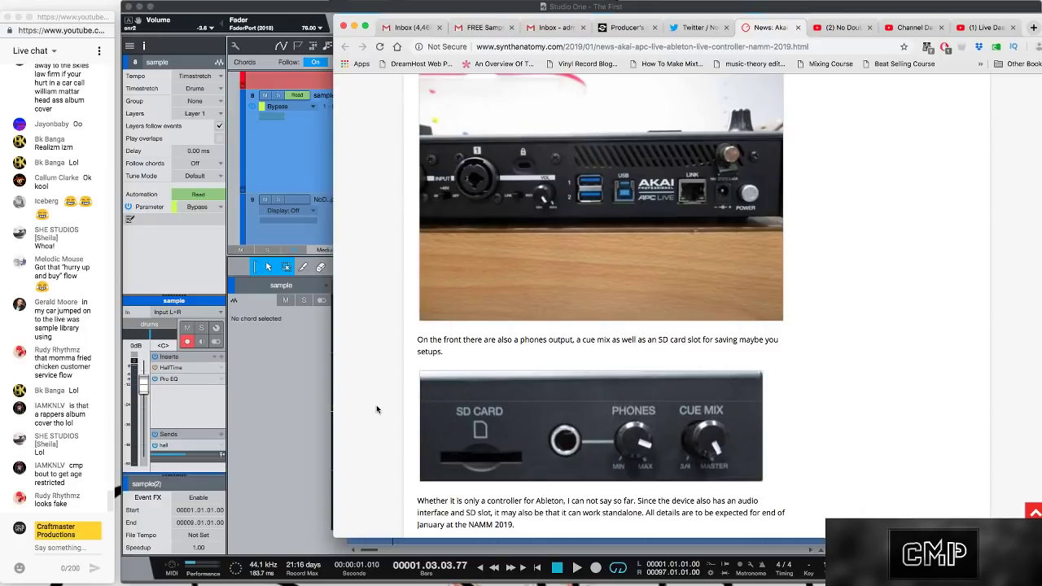
{"action": "scroll", "coordinate": [376, 408], "scroll_direction": "down", "scroll_amount": 4}
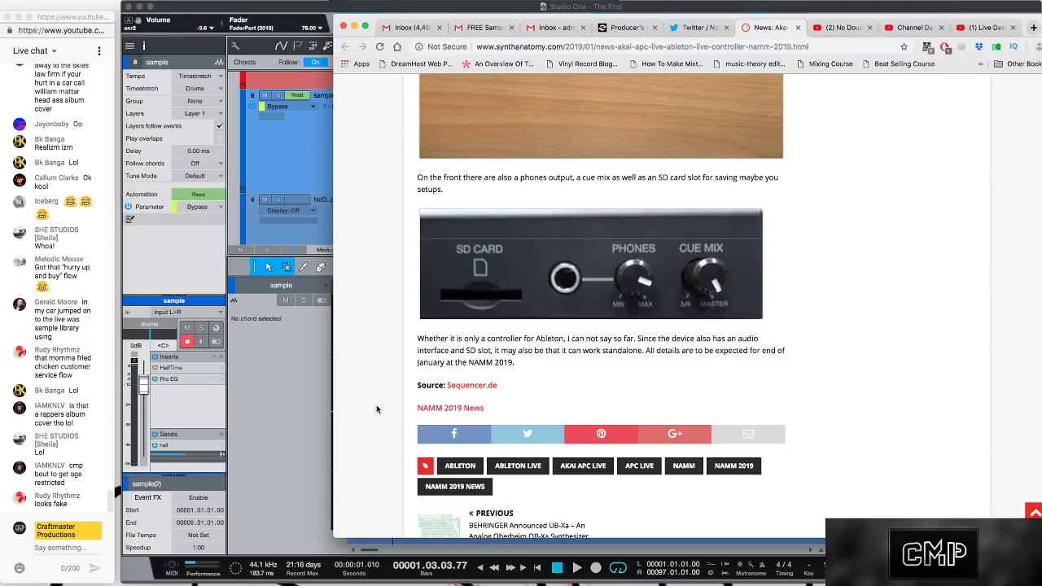
{"action": "scroll", "coordinate": [376, 408], "scroll_direction": "down", "scroll_amount": 7}
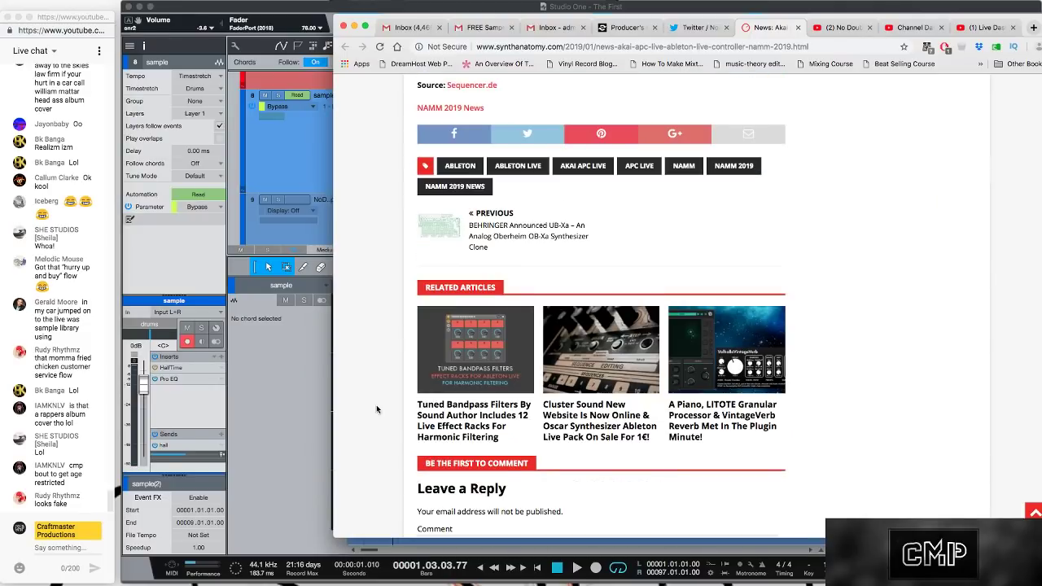
{"action": "scroll", "coordinate": [376, 408], "scroll_direction": "down", "scroll_amount": 1}
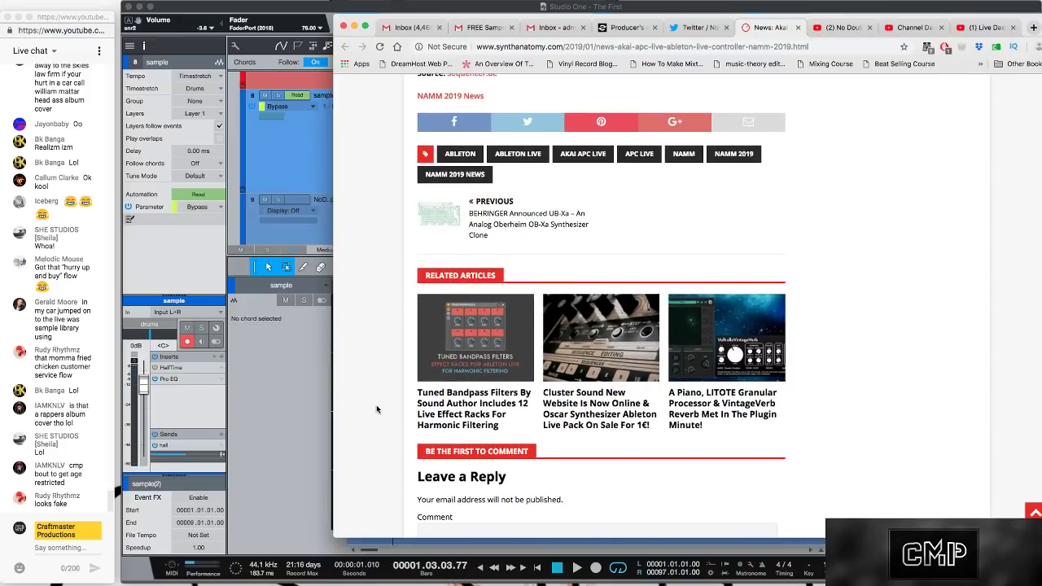
Return to the start of the article and review the top-view and angled controller photos again
{"action": "scroll", "coordinate": [376, 409], "scroll_direction": "up", "scroll_amount": 1}
{"action": "scroll", "coordinate": [376, 408], "scroll_direction": "up", "scroll_amount": 10}
{"action": "scroll", "coordinate": [376, 404], "scroll_direction": "up", "scroll_amount": 12}
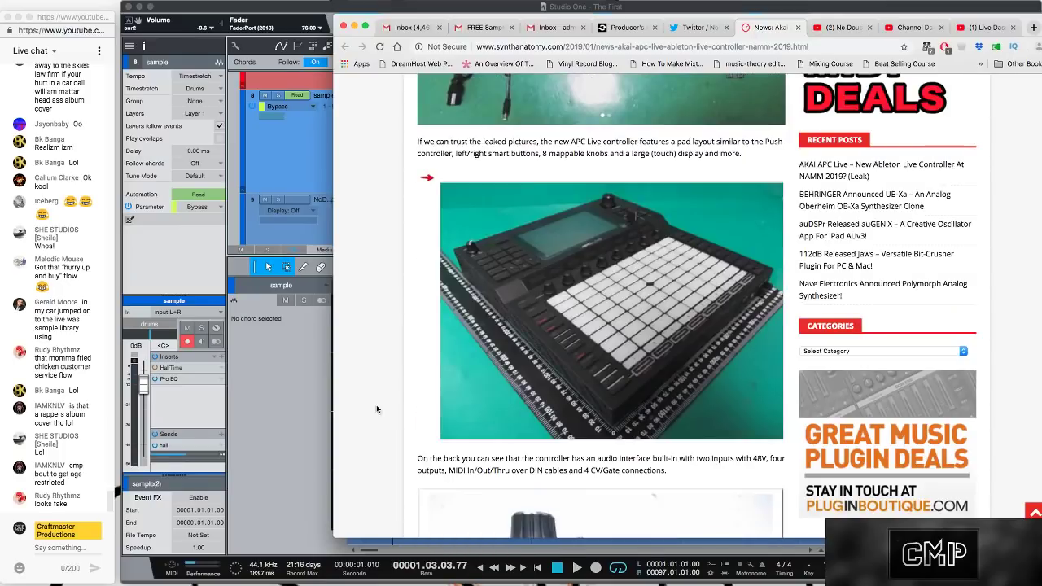
{"action": "scroll", "coordinate": [570, 342], "scroll_direction": "up", "scroll_amount": 12}
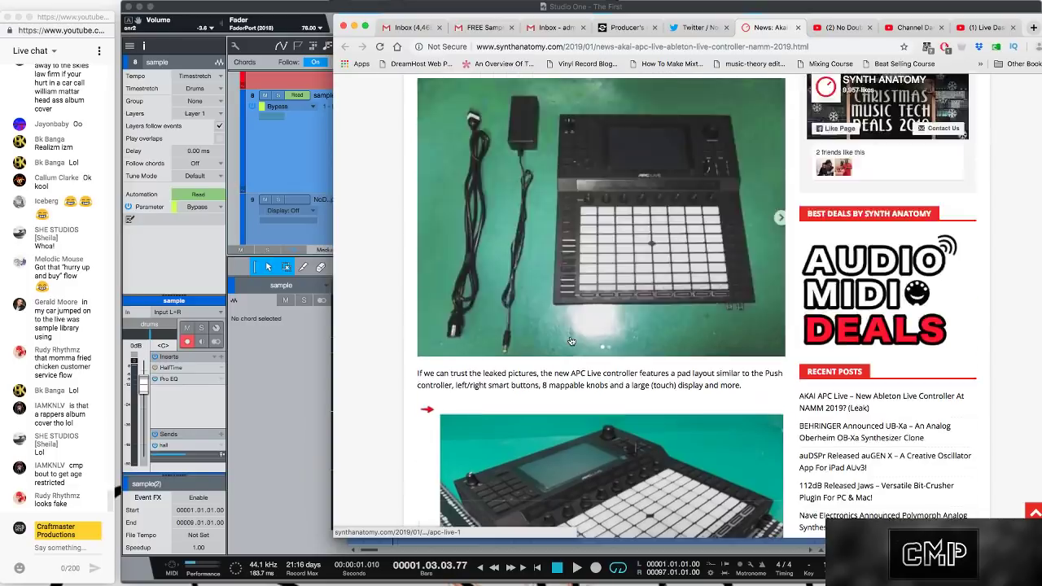
{"action": "scroll", "coordinate": [557, 380], "scroll_direction": "down", "scroll_amount": 4}
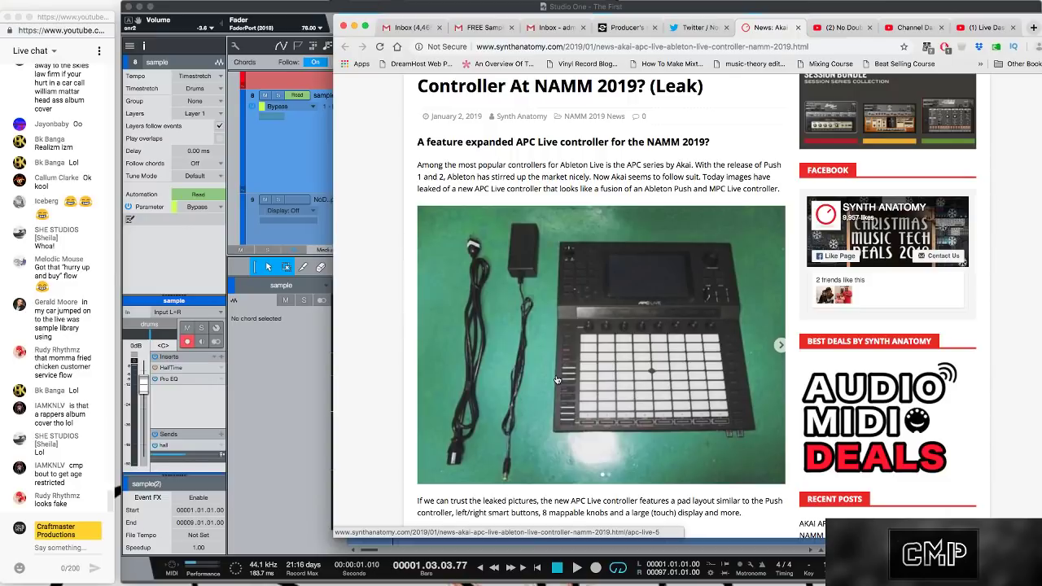
{"action": "scroll", "coordinate": [557, 380], "scroll_direction": "down", "scroll_amount": 4}
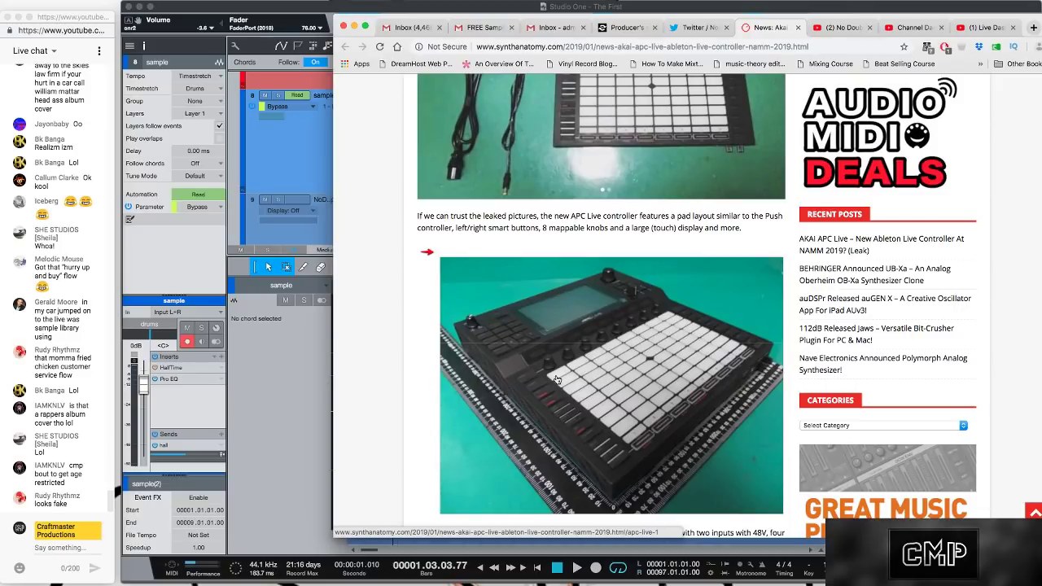
Open the angled controller photo on its own page and examine the picture there
{"action": "left_click", "coordinate": [565, 372]}
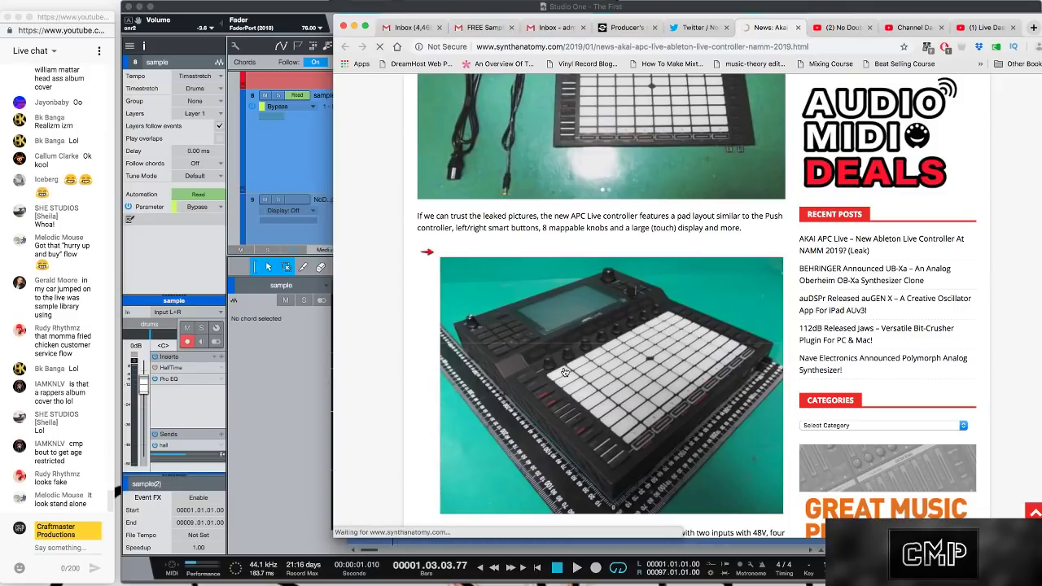
{"action": "scroll", "coordinate": [559, 393], "scroll_direction": "down", "scroll_amount": 1}
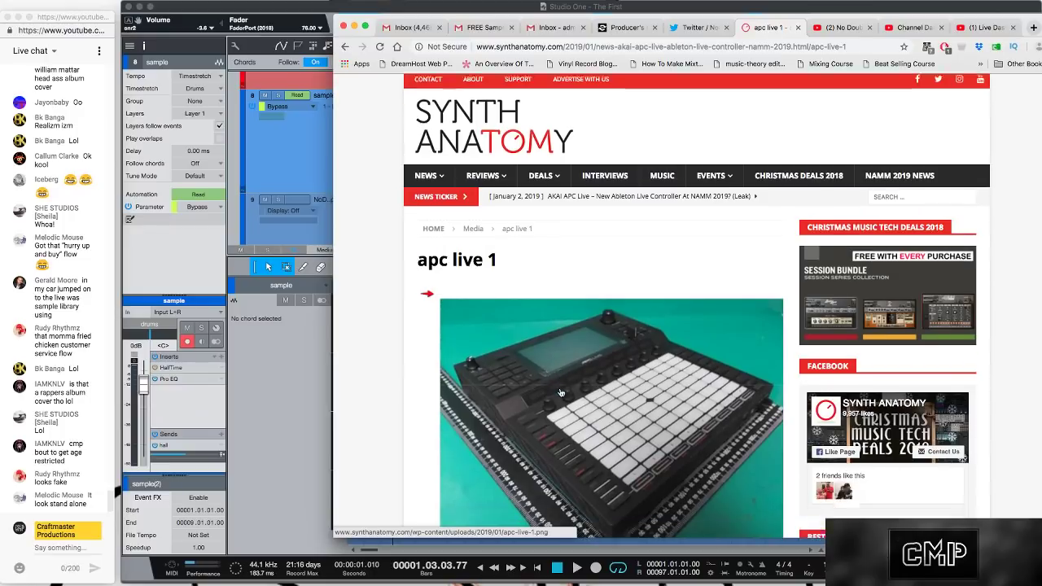
{"action": "scroll", "coordinate": [560, 393], "scroll_direction": "down", "scroll_amount": 1}
{"action": "scroll", "coordinate": [560, 393], "scroll_direction": "down", "scroll_amount": 2}
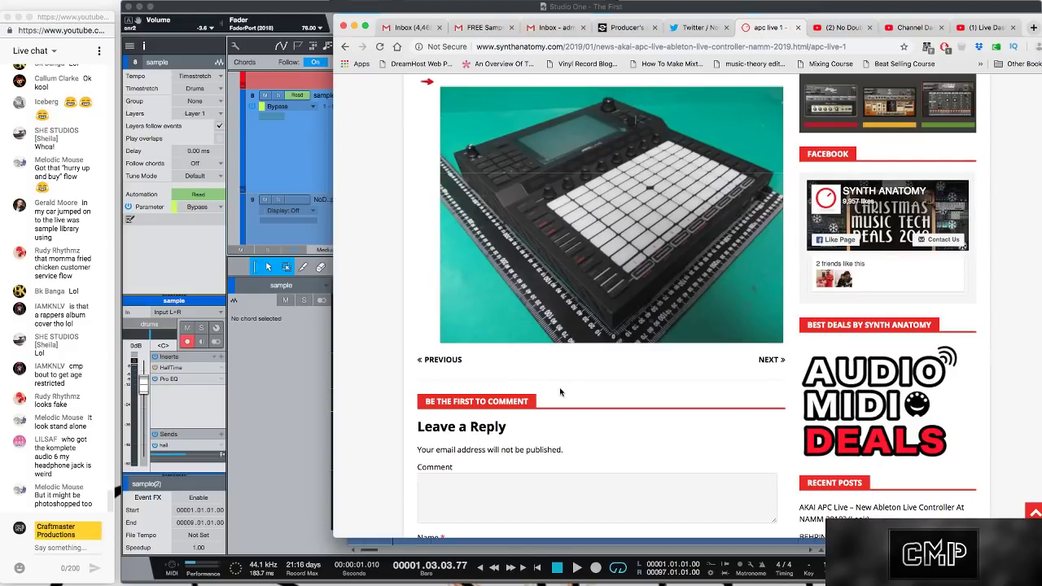
{"action": "scroll", "coordinate": [559, 392], "scroll_direction": "up", "scroll_amount": 5}
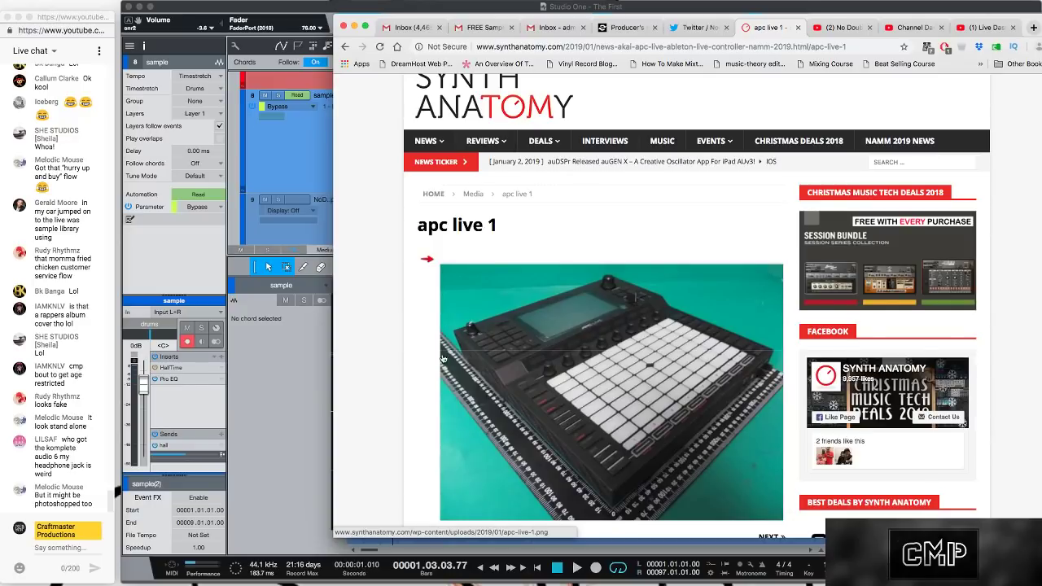
{"action": "scroll", "coordinate": [444, 360], "scroll_direction": "down", "scroll_amount": 10}
{"action": "scroll", "coordinate": [442, 358], "scroll_direction": "up", "scroll_amount": 10}
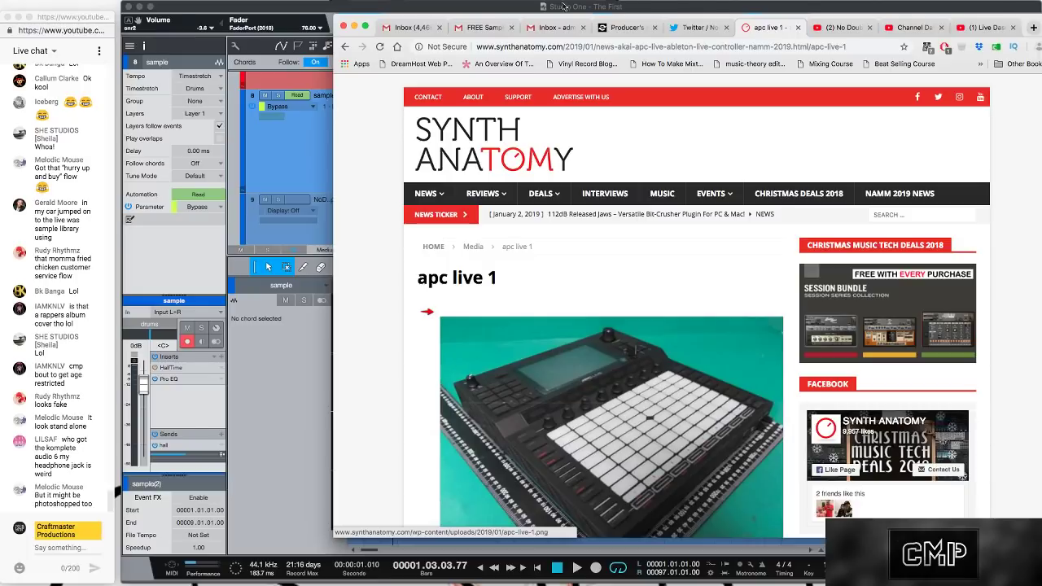
Reply to the Twitter mention about the AKAI APC Live leak with #fakenews, and load the new notification
{"action": "left_click", "coordinate": [687, 28]}
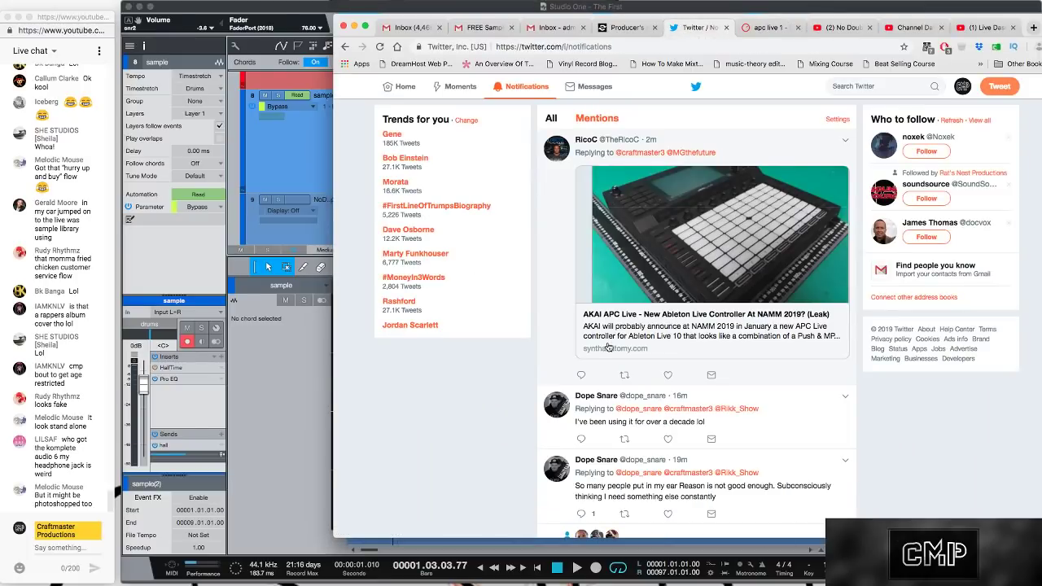
{"action": "left_click", "coordinate": [581, 375]}
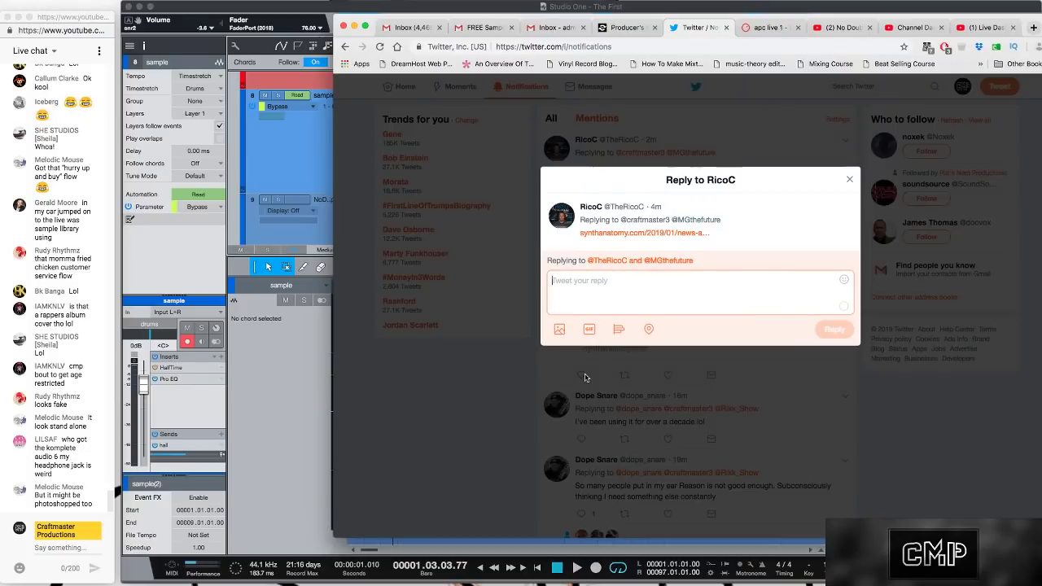
{"action": "type", "text": "#"}
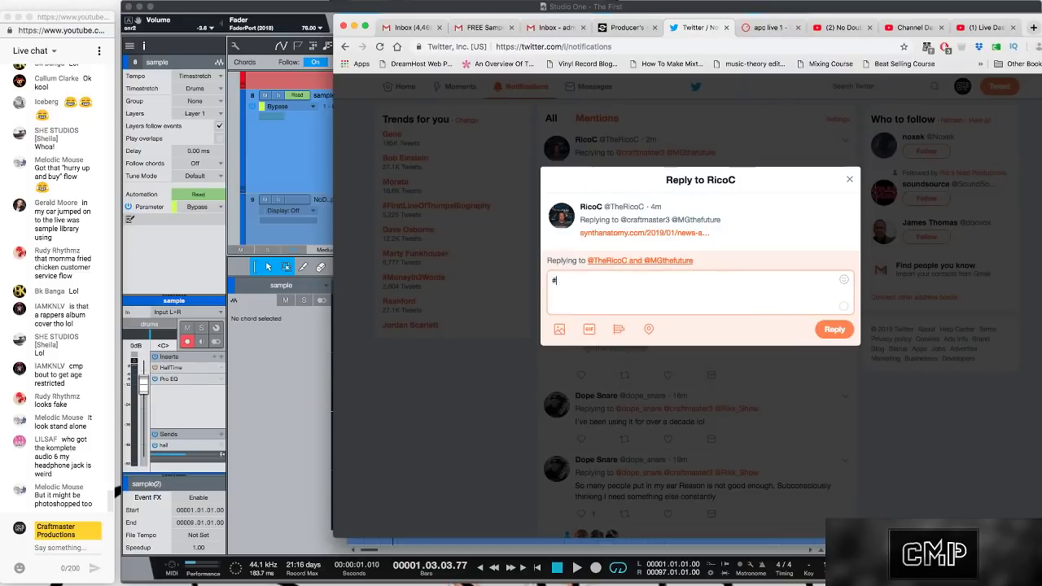
{"action": "type", "text": "fakenews"}
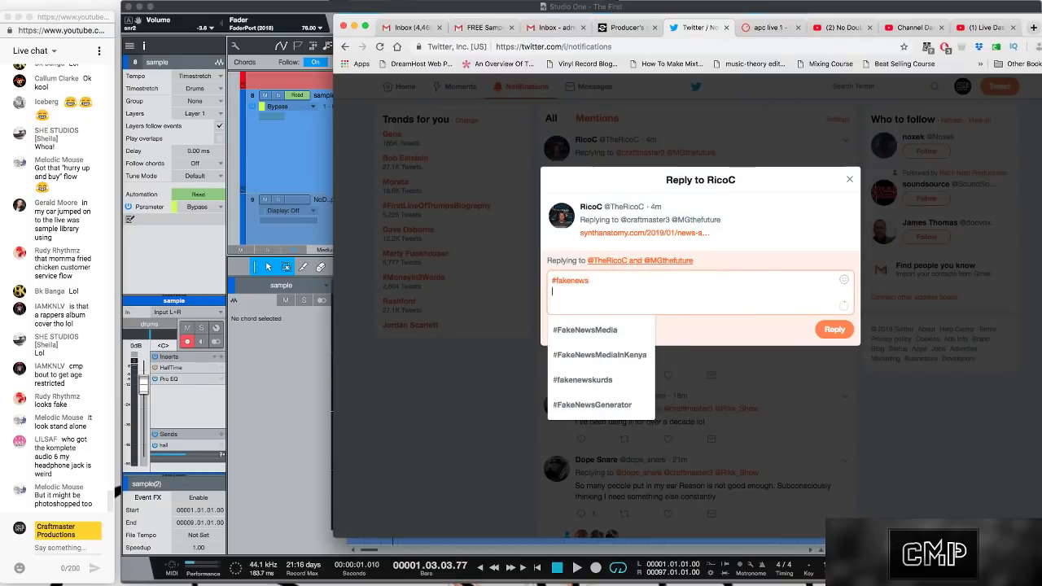
{"action": "left_click", "coordinate": [840, 327]}
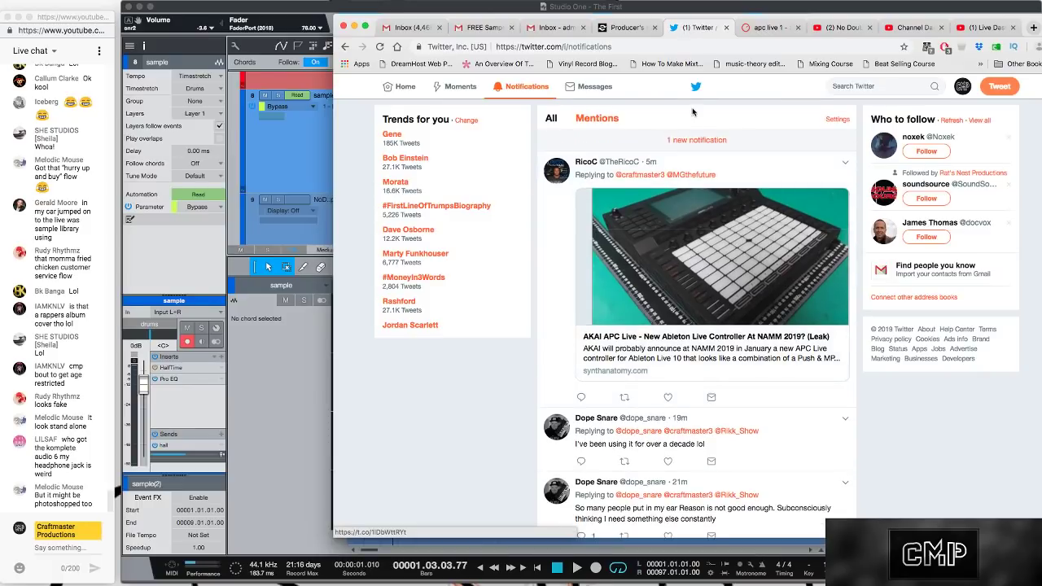
{"action": "left_click", "coordinate": [691, 140]}
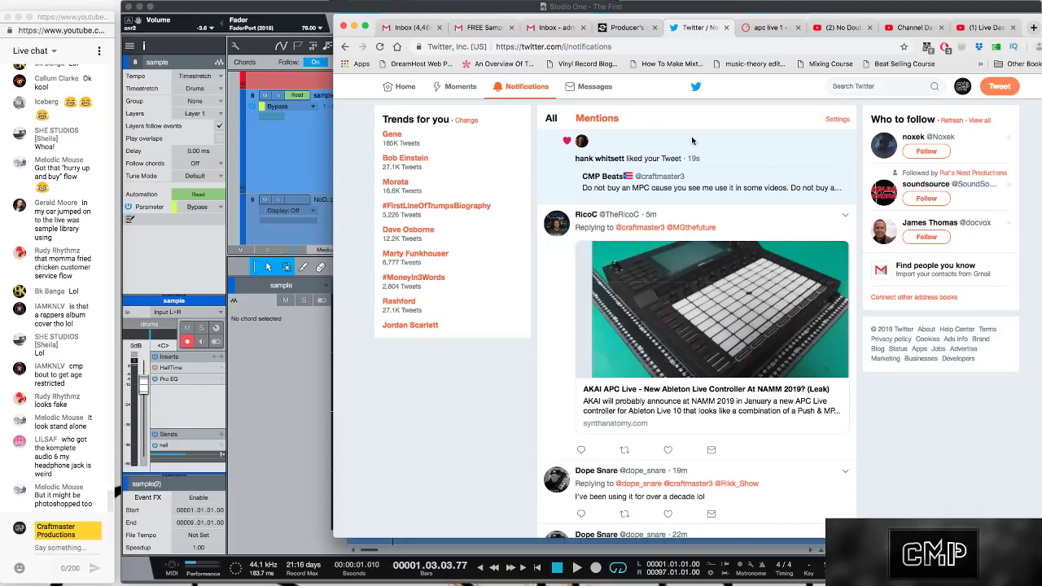
Close the Twitter notifications tab and minimize the Chrome window to return to the Studio One project
{"action": "left_click", "coordinate": [726, 28]}
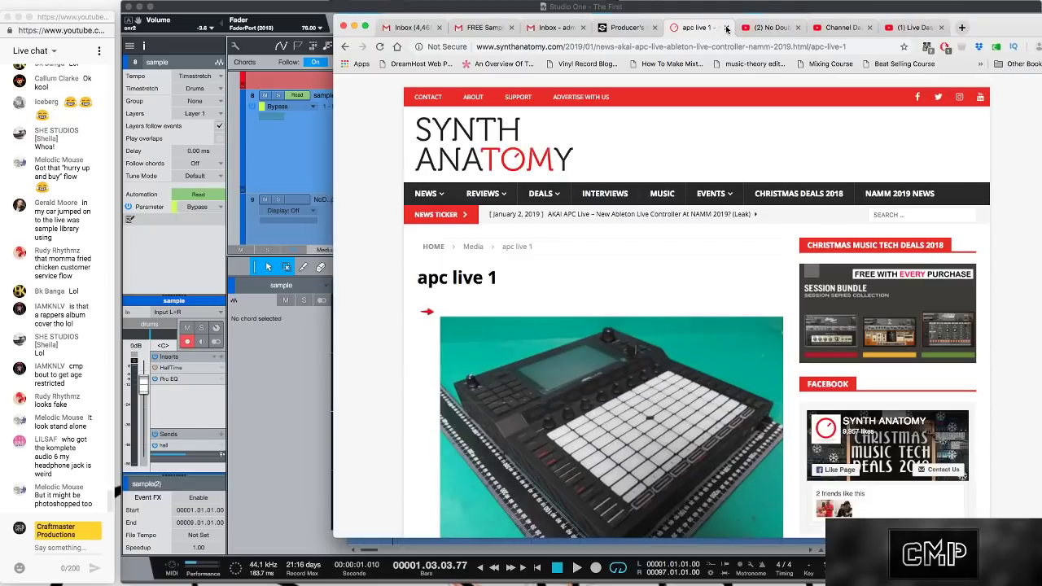
{"action": "left_click", "coordinate": [354, 28]}
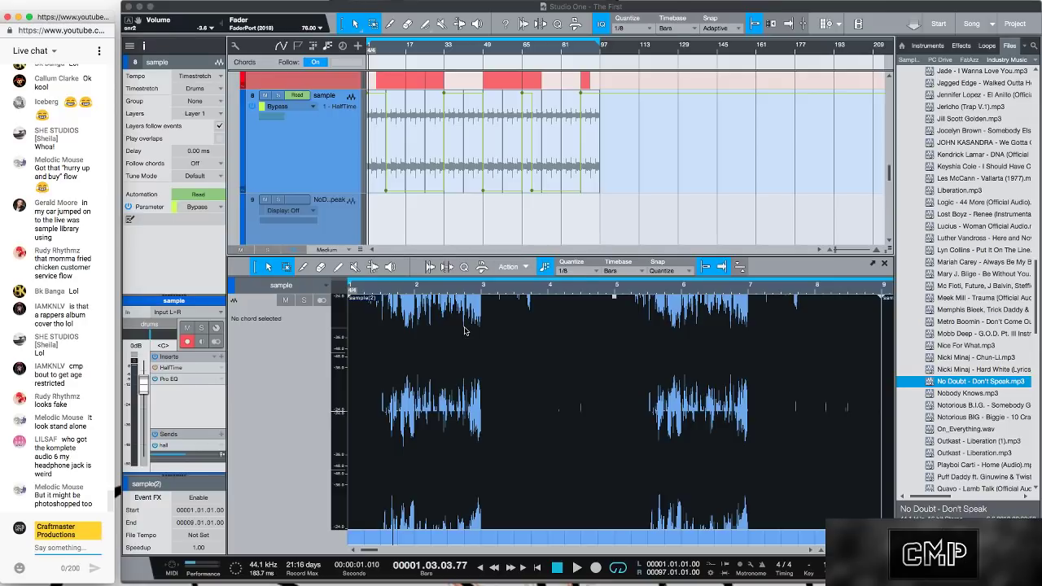
Switch to OBS to bring up its streaming controls
{"action": "mouse_move", "coordinate": [602, 577]}
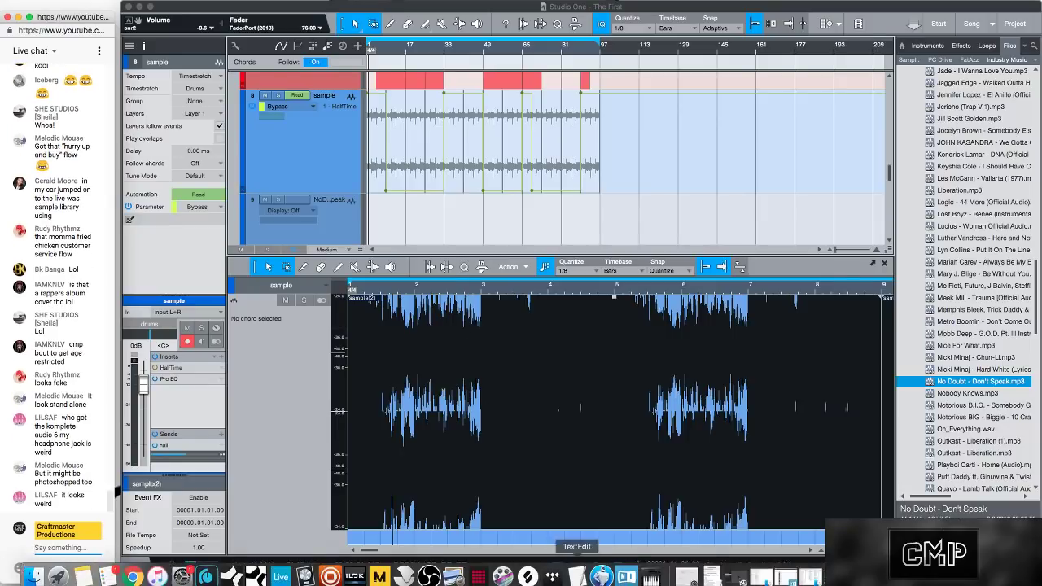
{"action": "left_click", "coordinate": [427, 569]}
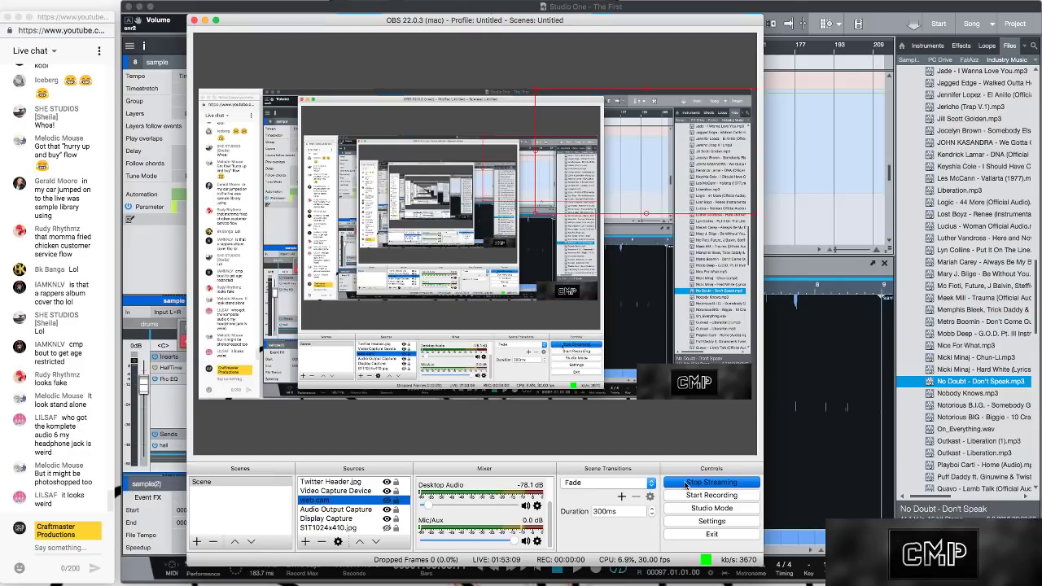